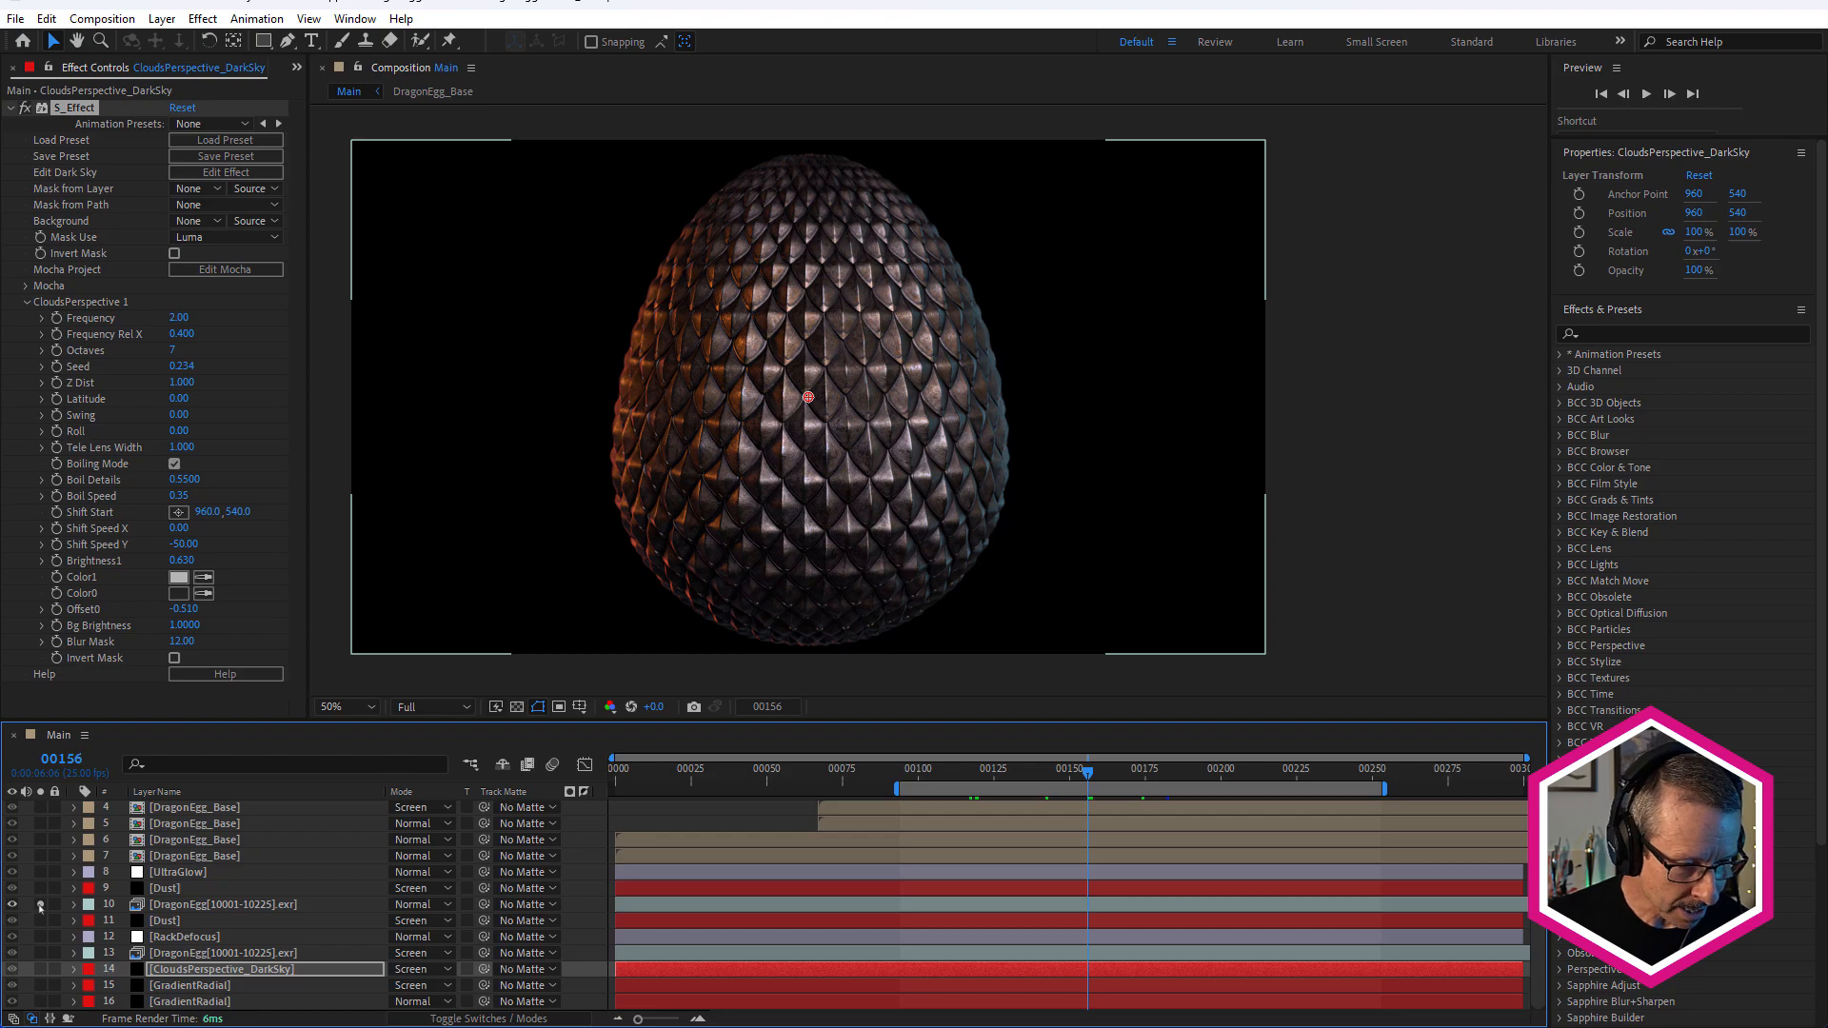
Solo the bottommost GradientRadial layer and nudge its gradient centre to about 1982, 528
{"action": "left_click", "coordinate": [39, 1002]}
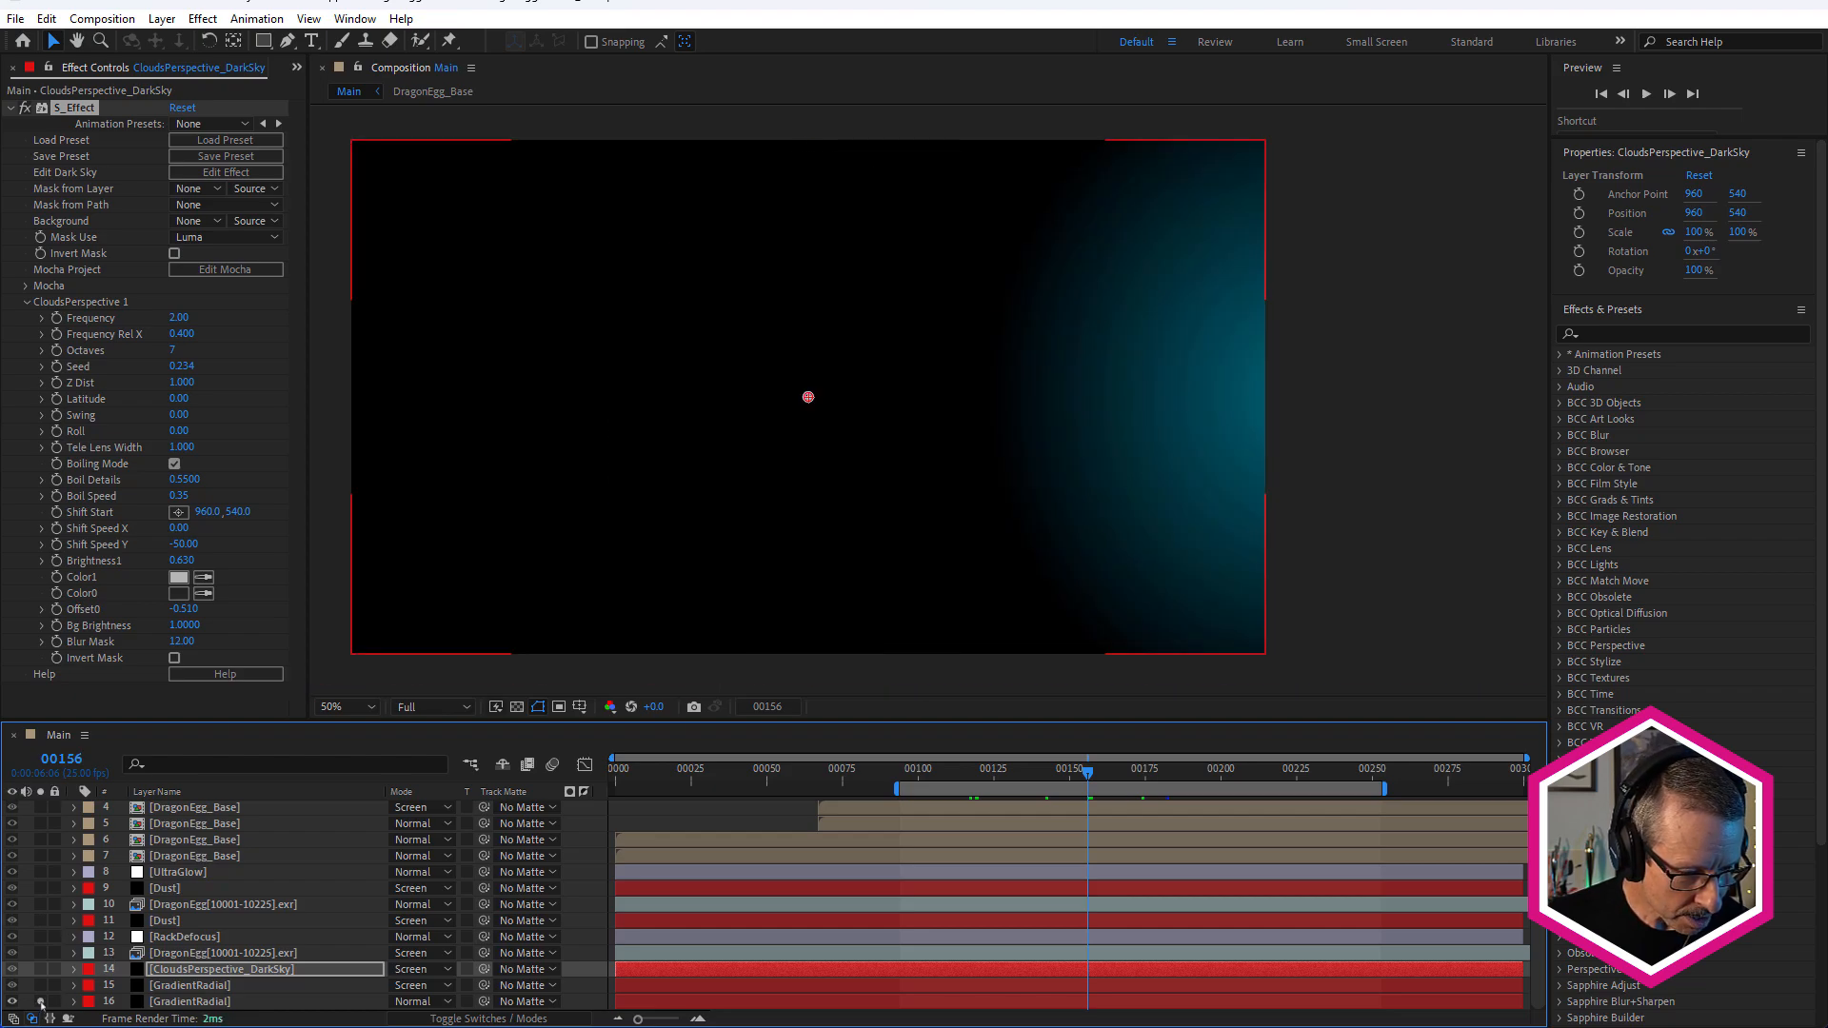
{"action": "left_click", "coordinate": [195, 1002]}
{"action": "left_click", "coordinate": [81, 110]}
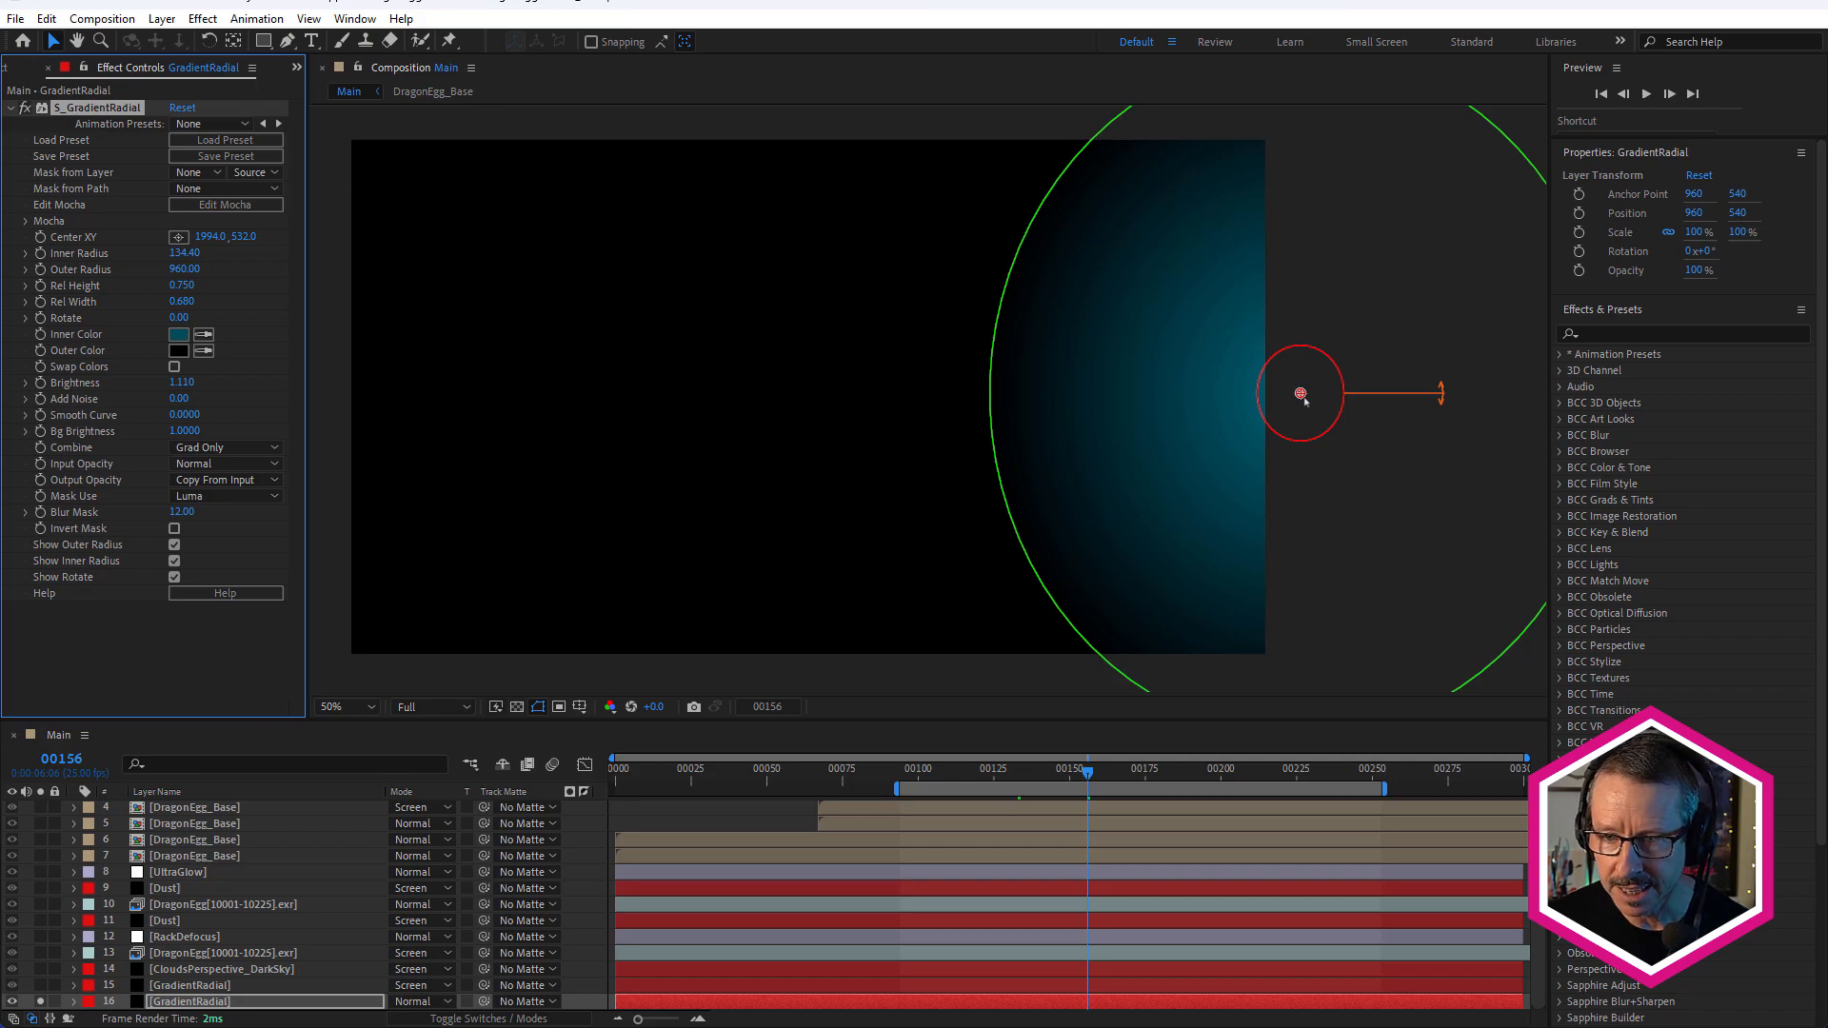
{"action": "mouse_move", "coordinate": [1301, 393]}
{"action": "left_mouse_down"}
{"action": "mouse_move", "coordinate": [1248, 398]}
{"action": "mouse_move", "coordinate": [1294, 391]}
{"action": "left_mouse_up"}
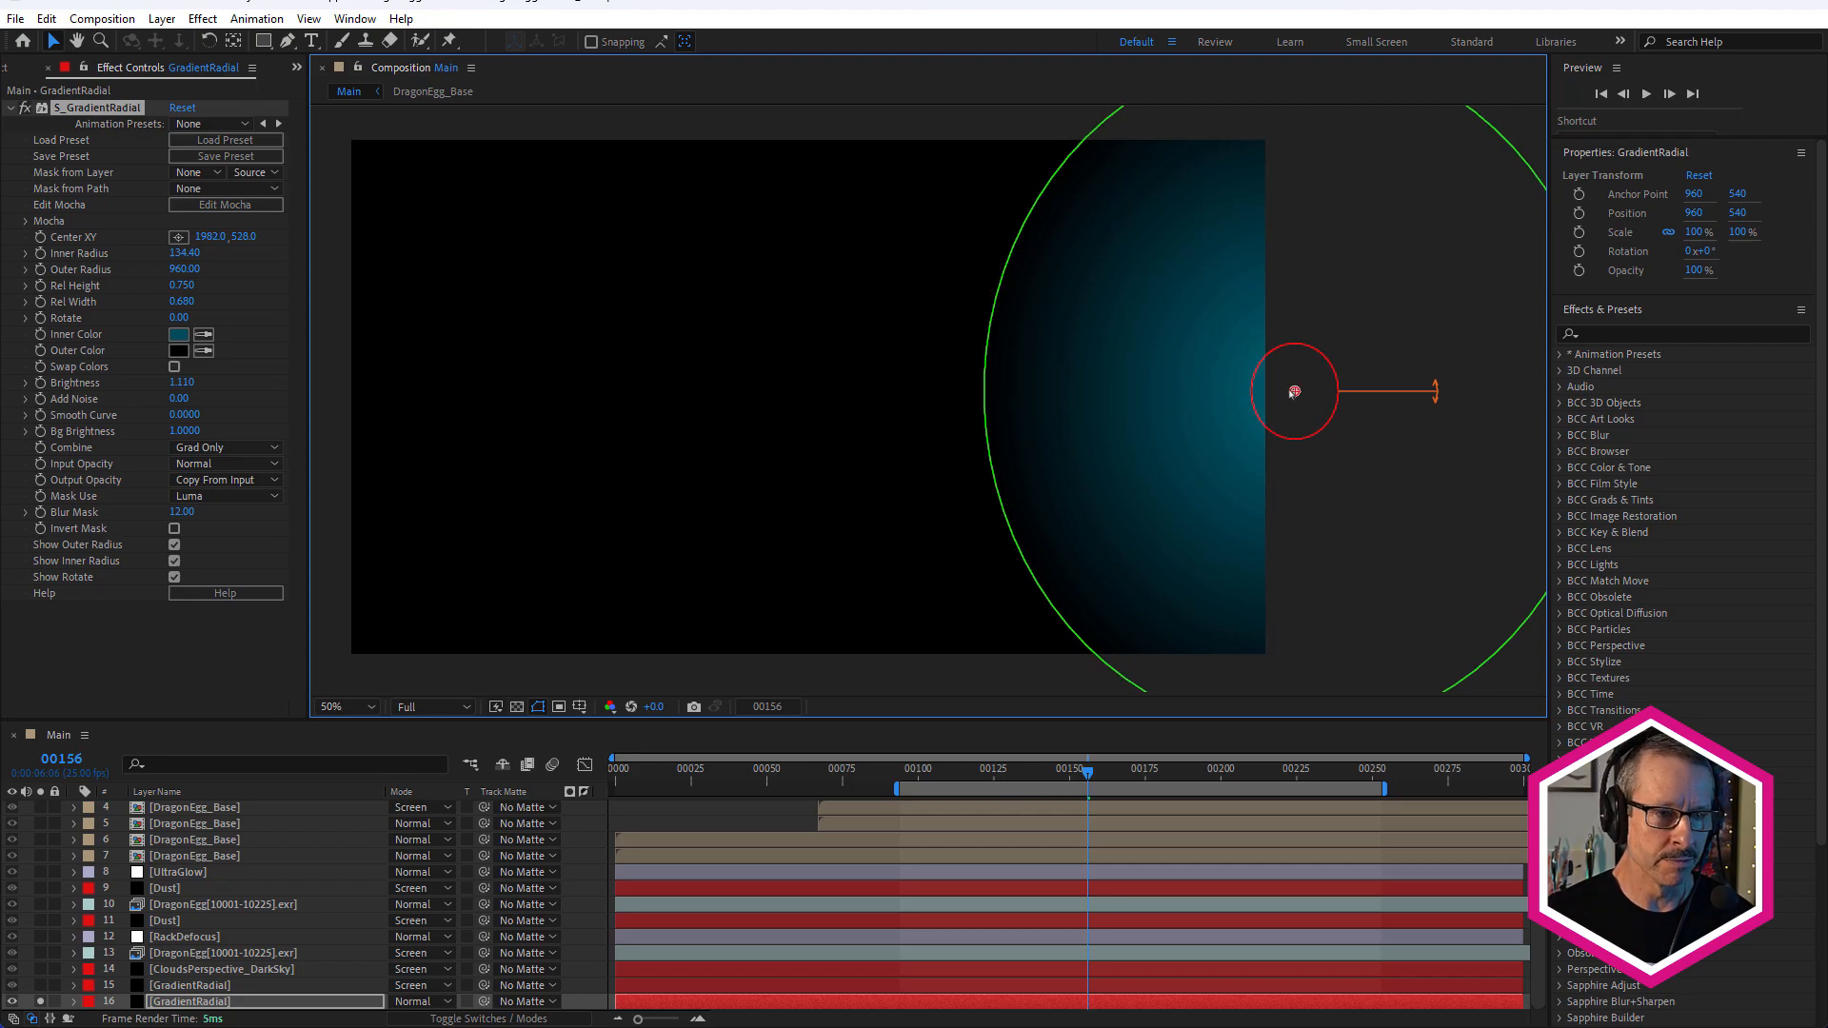
Also solo the orange GradientRadial layer and nudge its S_GradientRadial centre slightly left and up
{"action": "left_click", "coordinate": [40, 986]}
{"action": "left_click", "coordinate": [191, 986]}
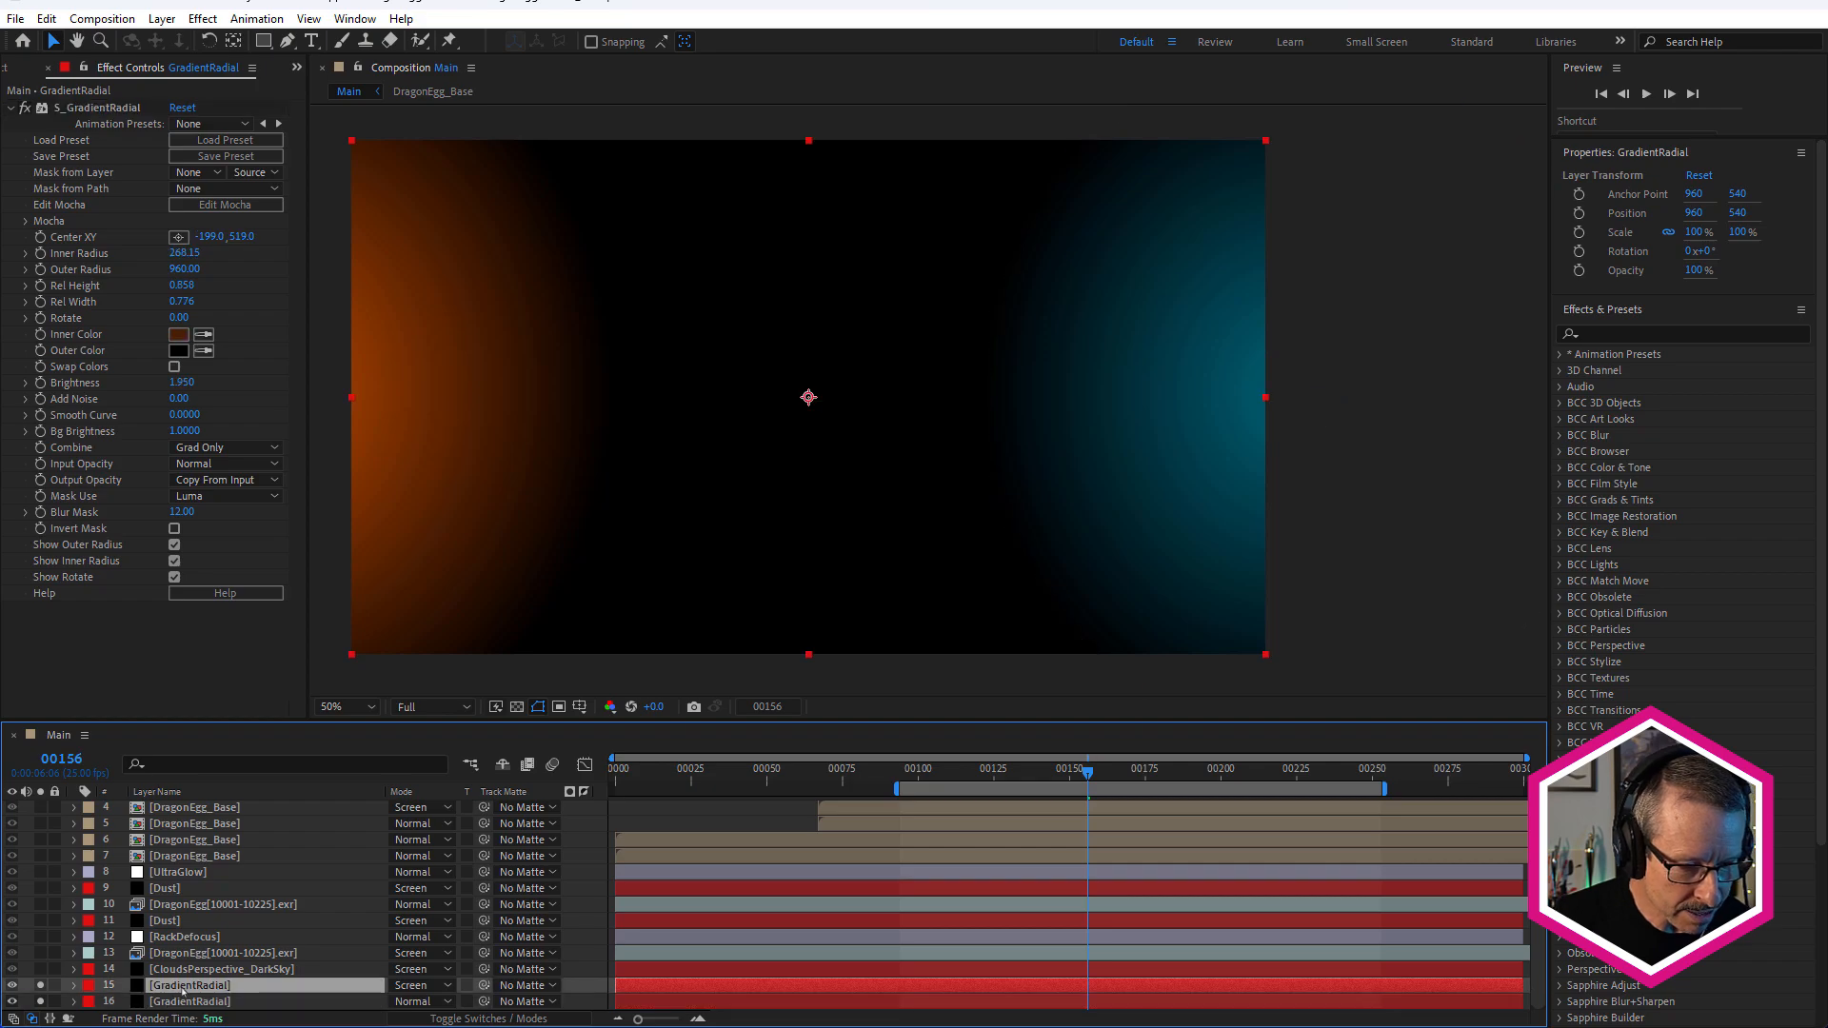
{"action": "left_click", "coordinate": [101, 107]}
{"action": "scroll", "coordinate": [559, 359], "scroll_direction": "left", "scroll_amount": 5}
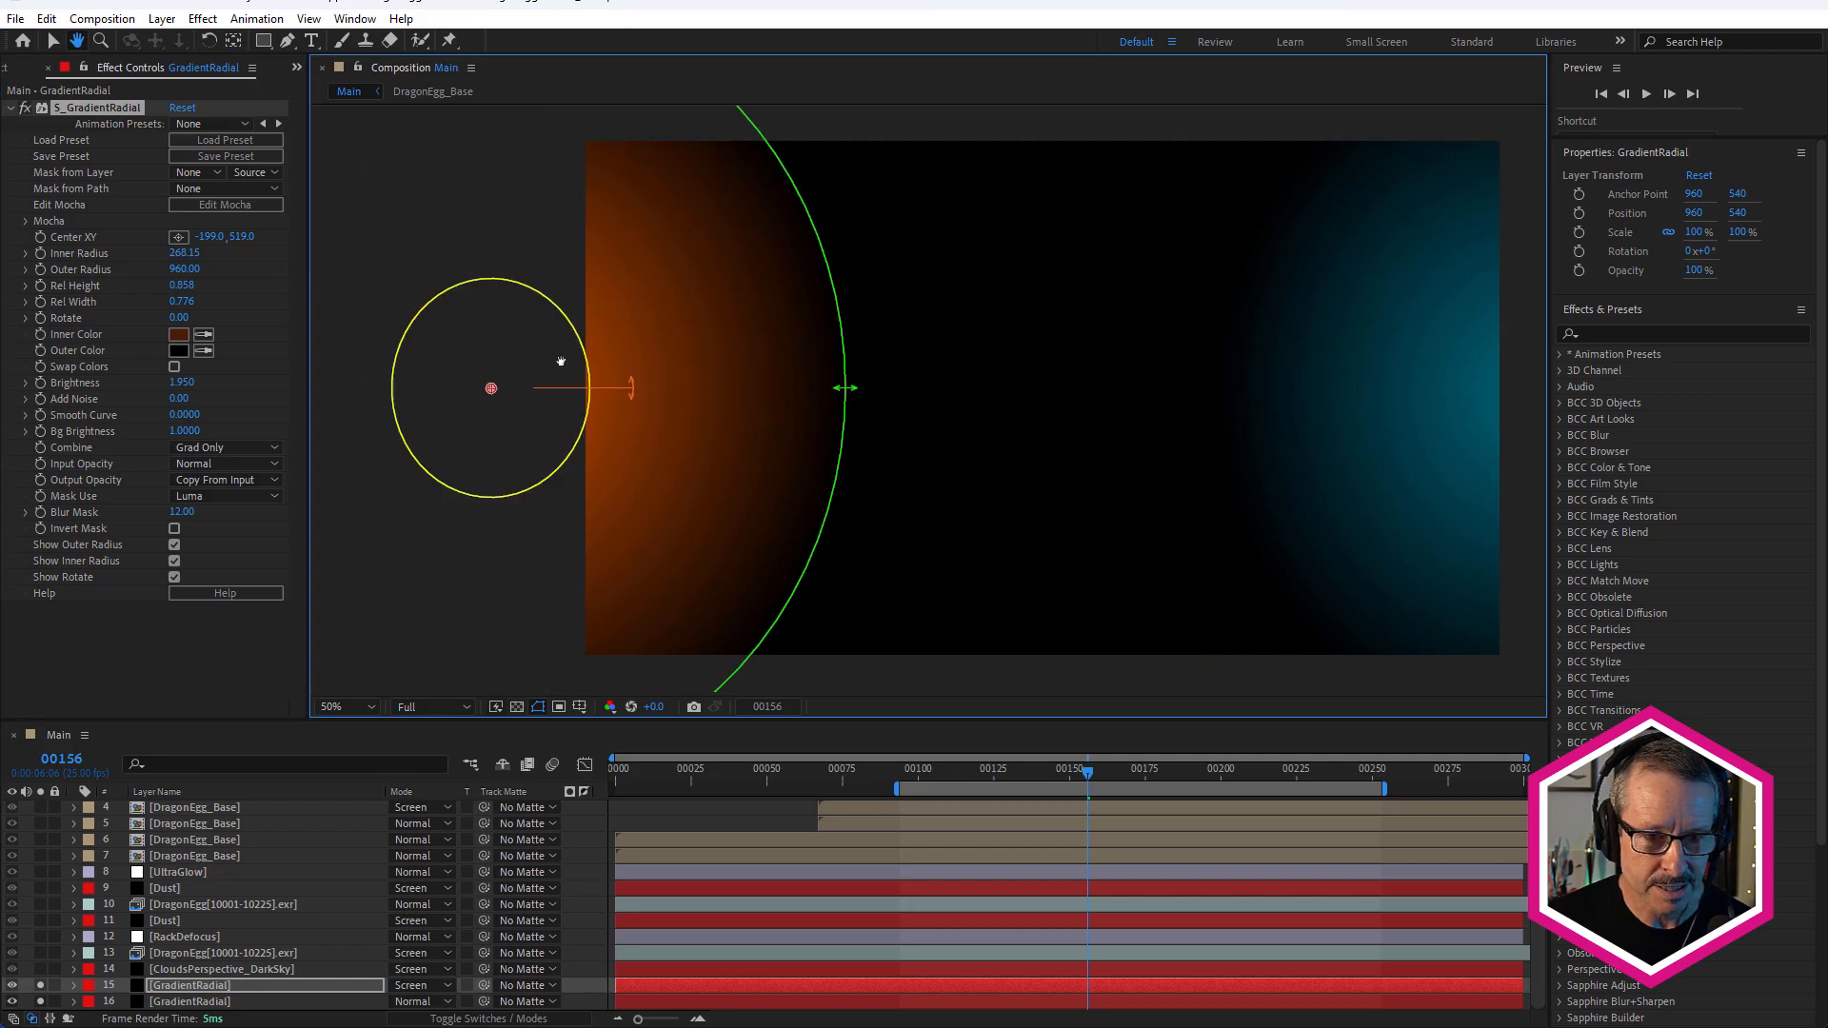
{"action": "left_click_drag", "start_coordinate": [491, 388], "coordinate": [474, 384]}
Add the CloudsPerspective_DarkSky layer to the soloed gradients and scrub through the timeline
{"action": "left_click", "coordinate": [183, 970]}
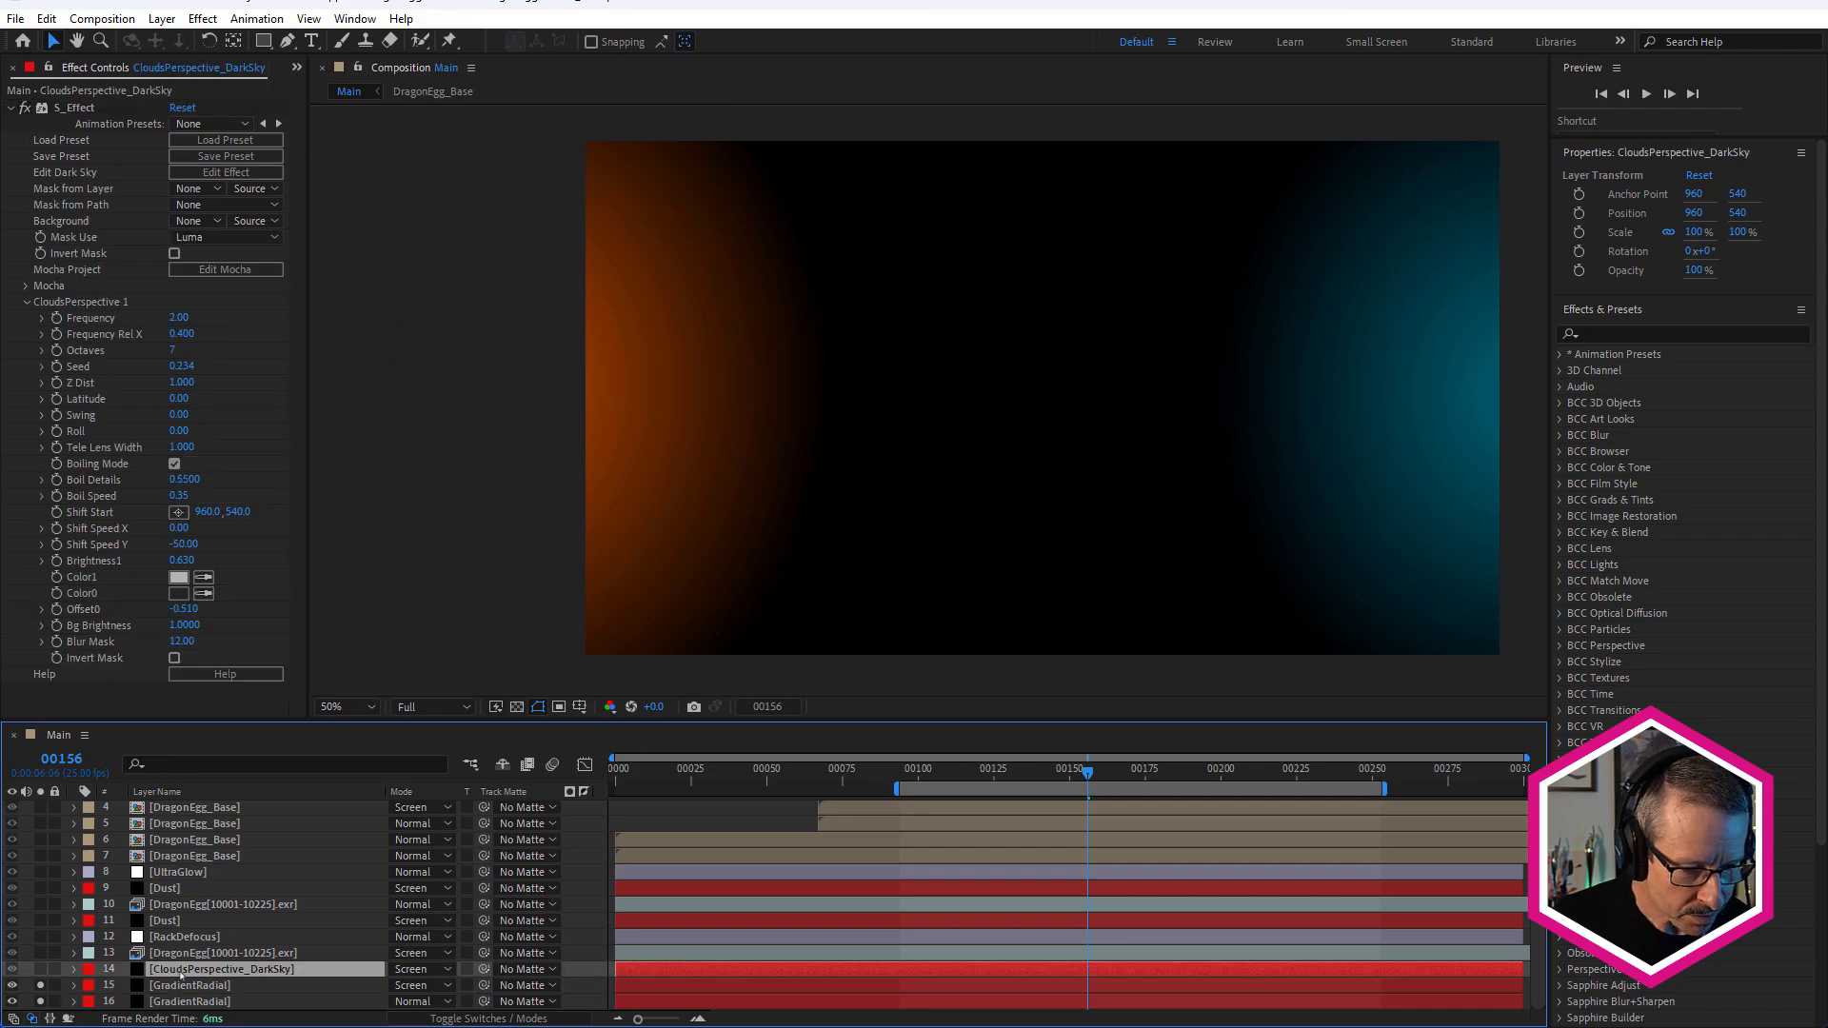
{"action": "left_click", "coordinate": [41, 969]}
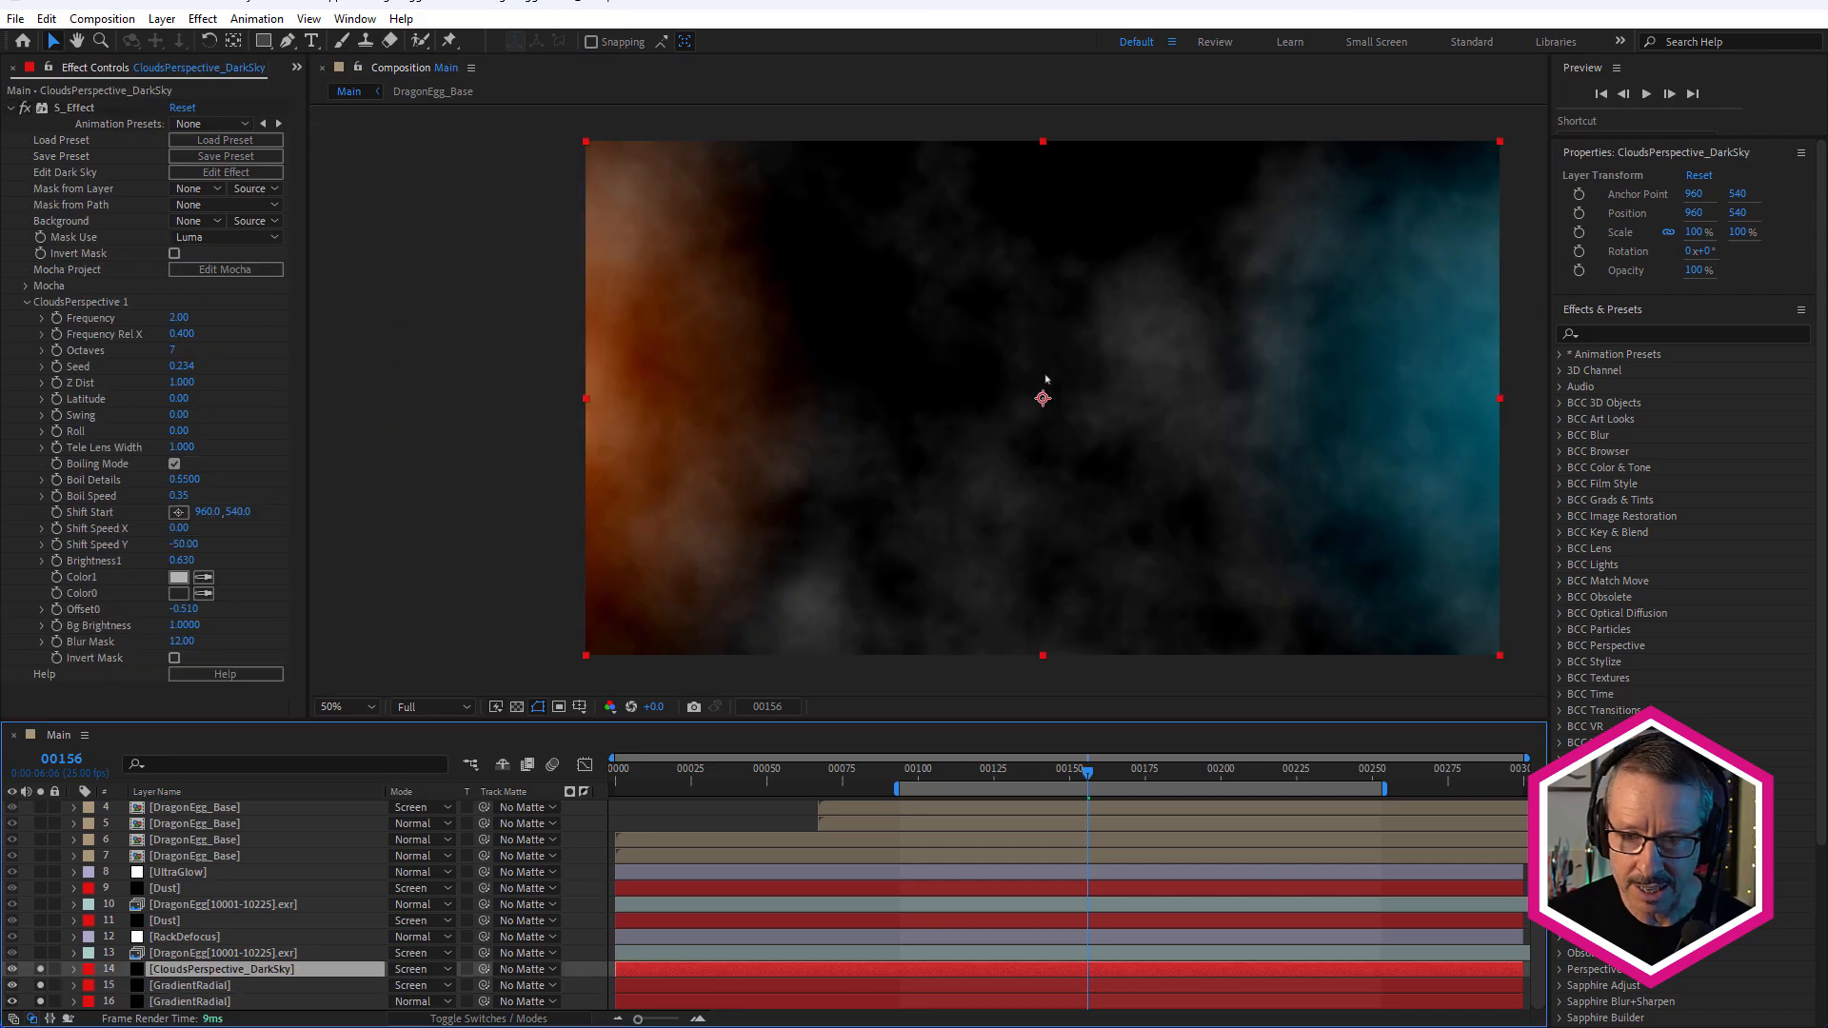
{"action": "left_click_drag", "start_coordinate": [965, 770], "coordinate": [1066, 819]}
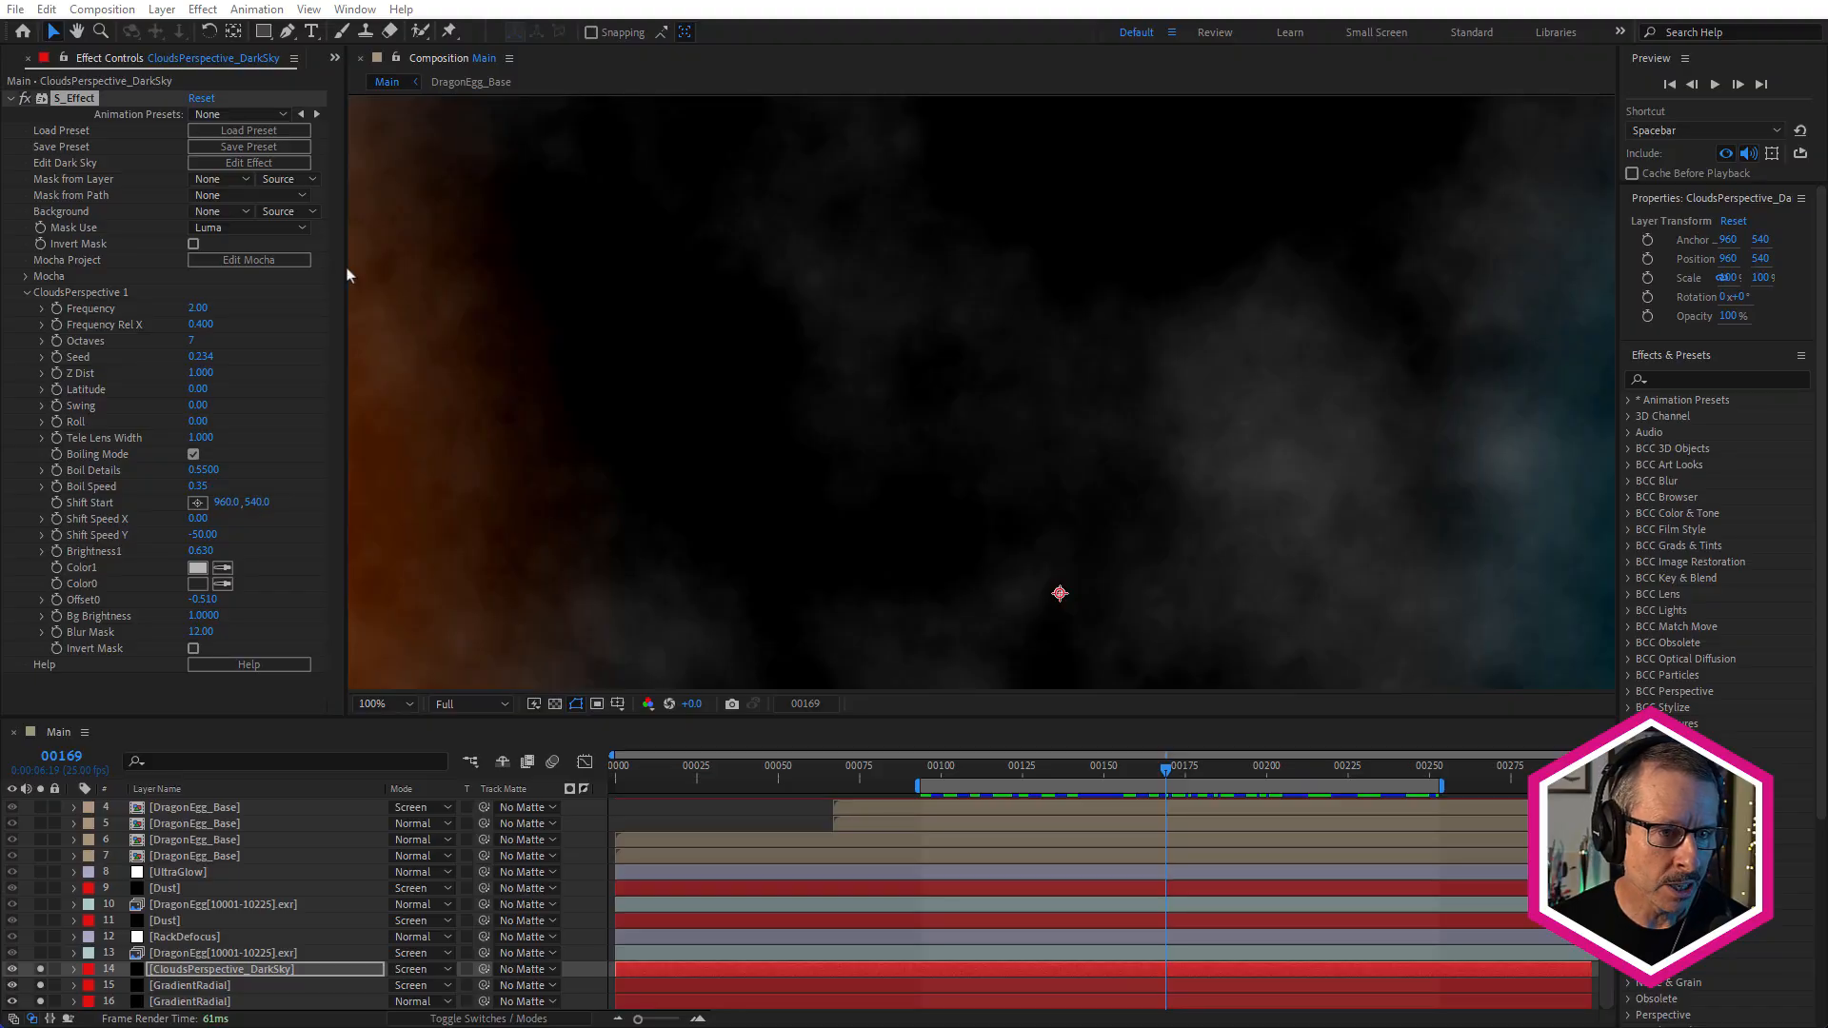
Open the preset browser for the clouds effect, search for "clouds" and browse the matching presets
{"action": "left_click", "coordinate": [240, 136]}
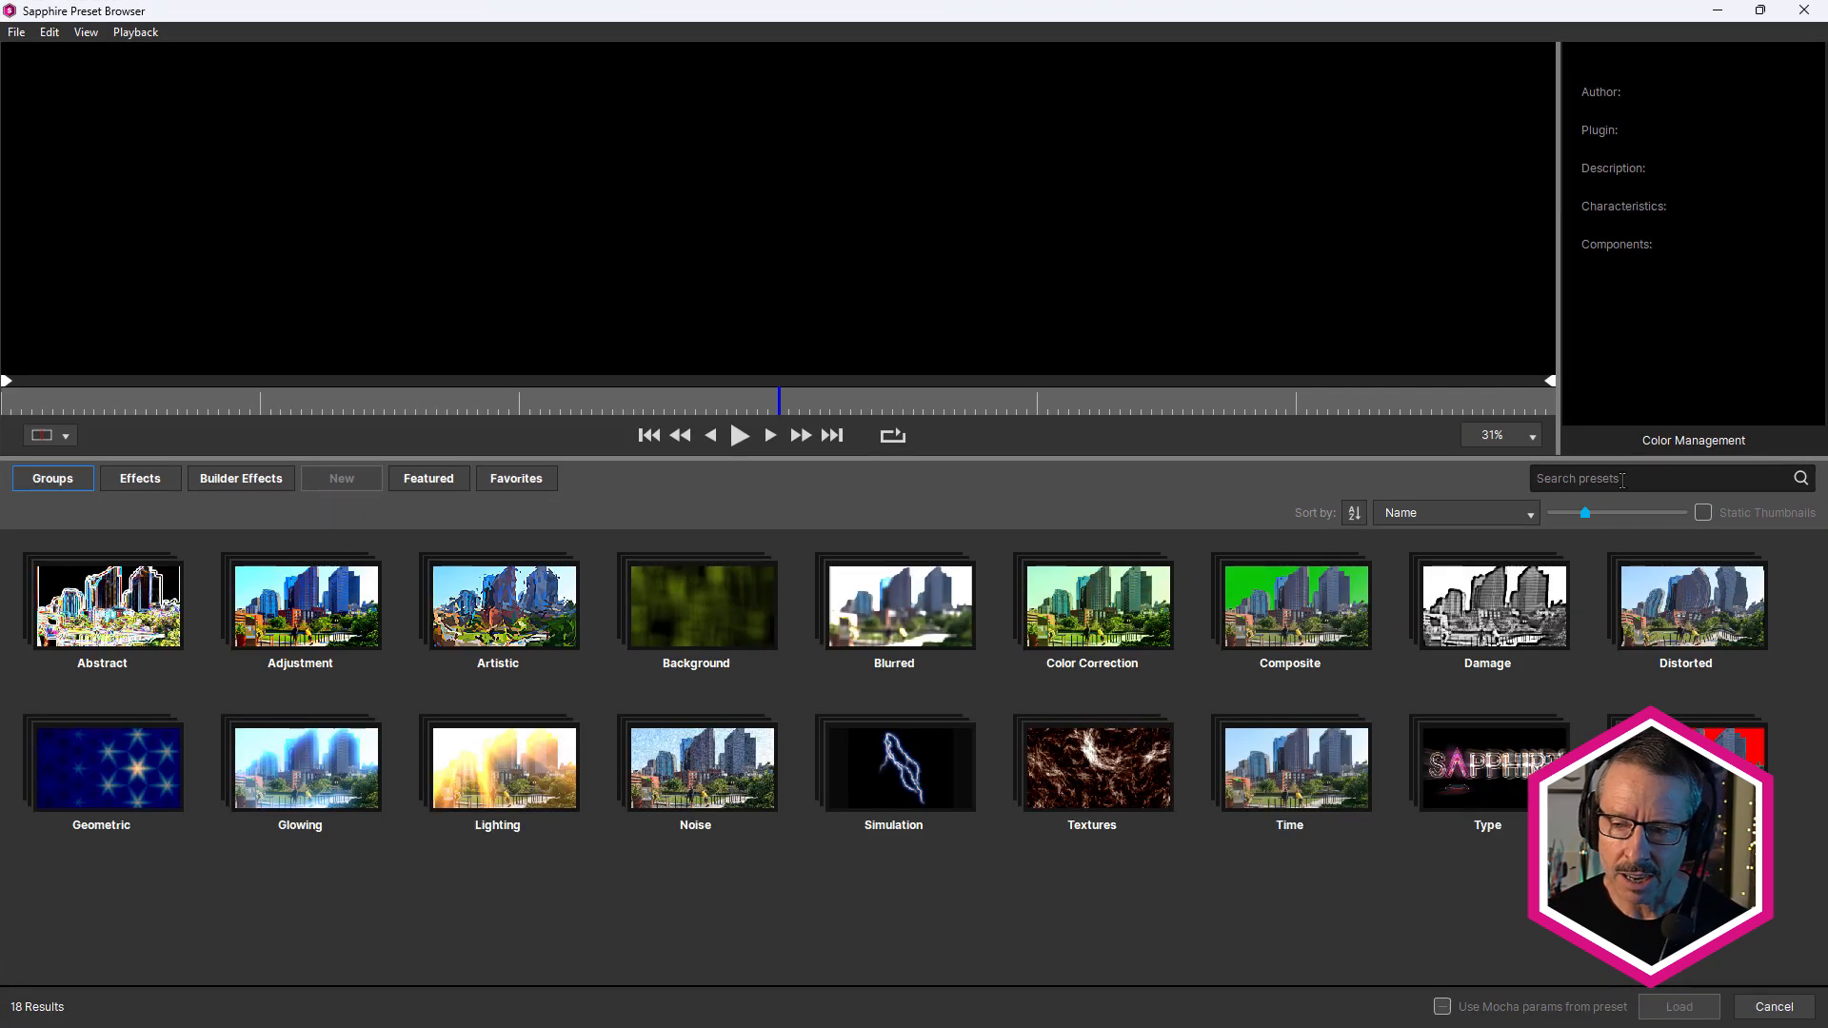
{"action": "left_click", "coordinate": [1603, 484]}
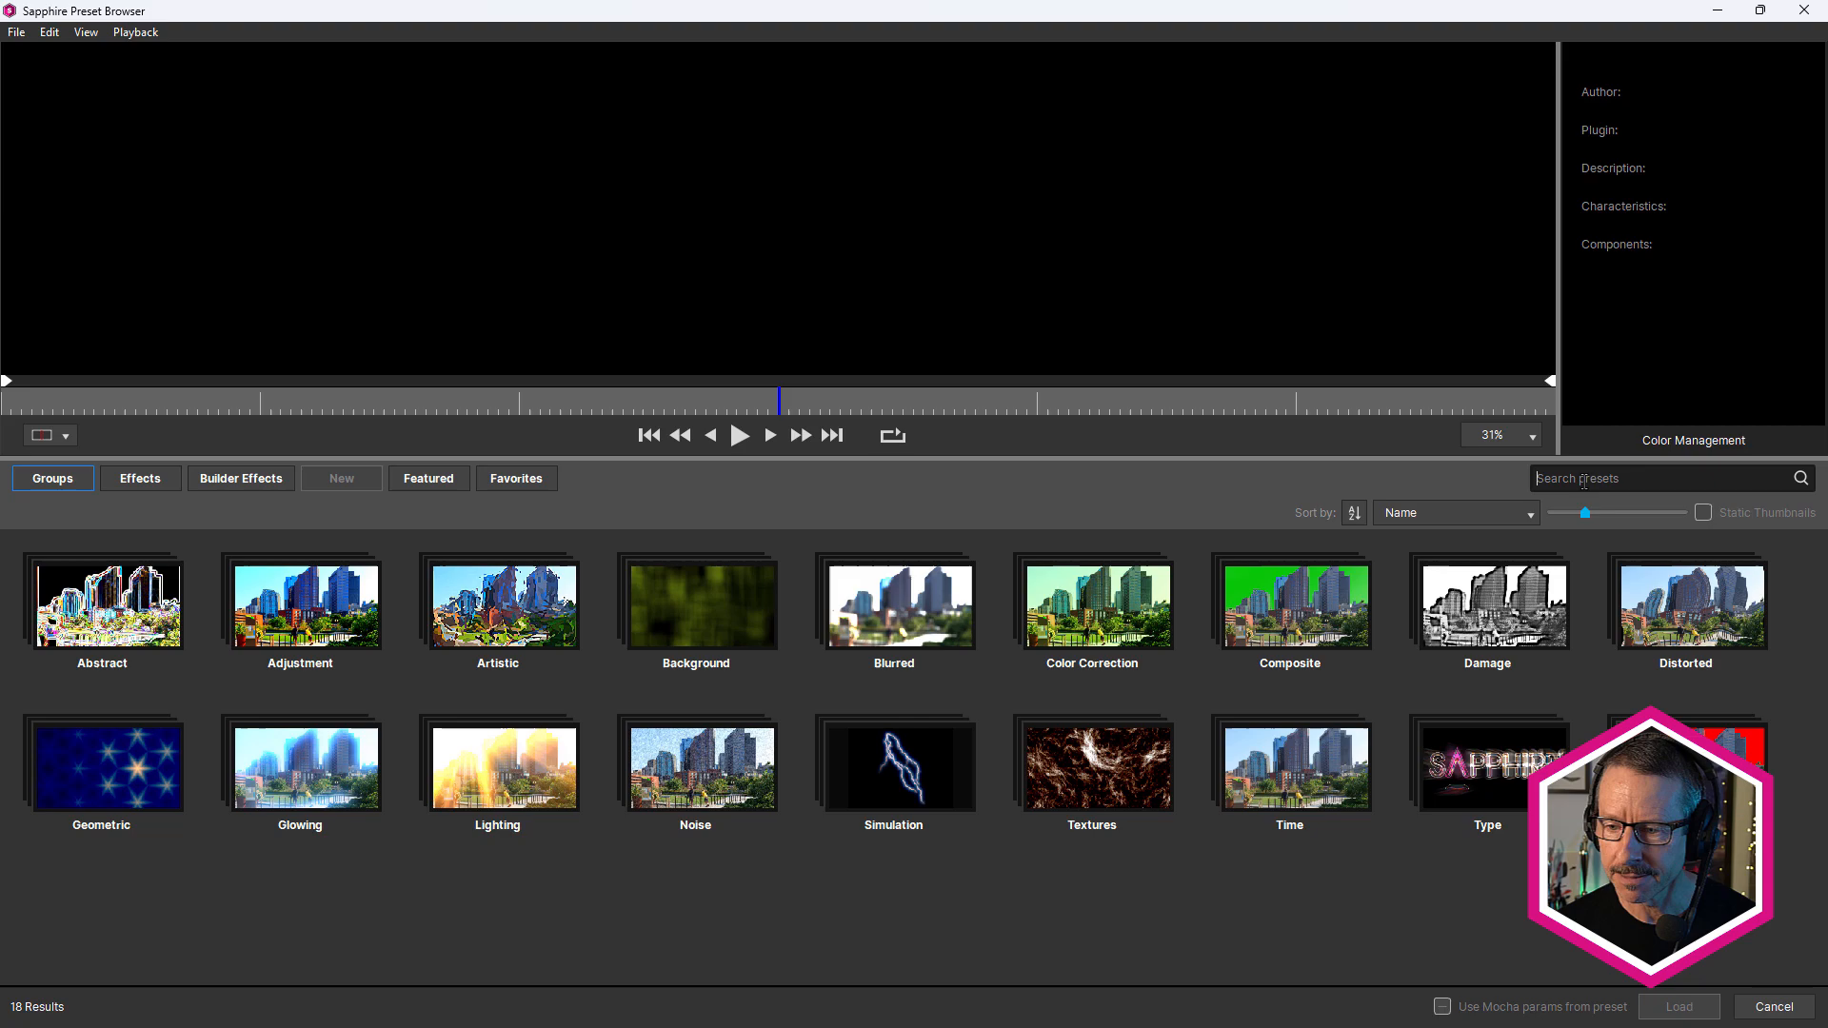
{"action": "type", "text": "clouds"}
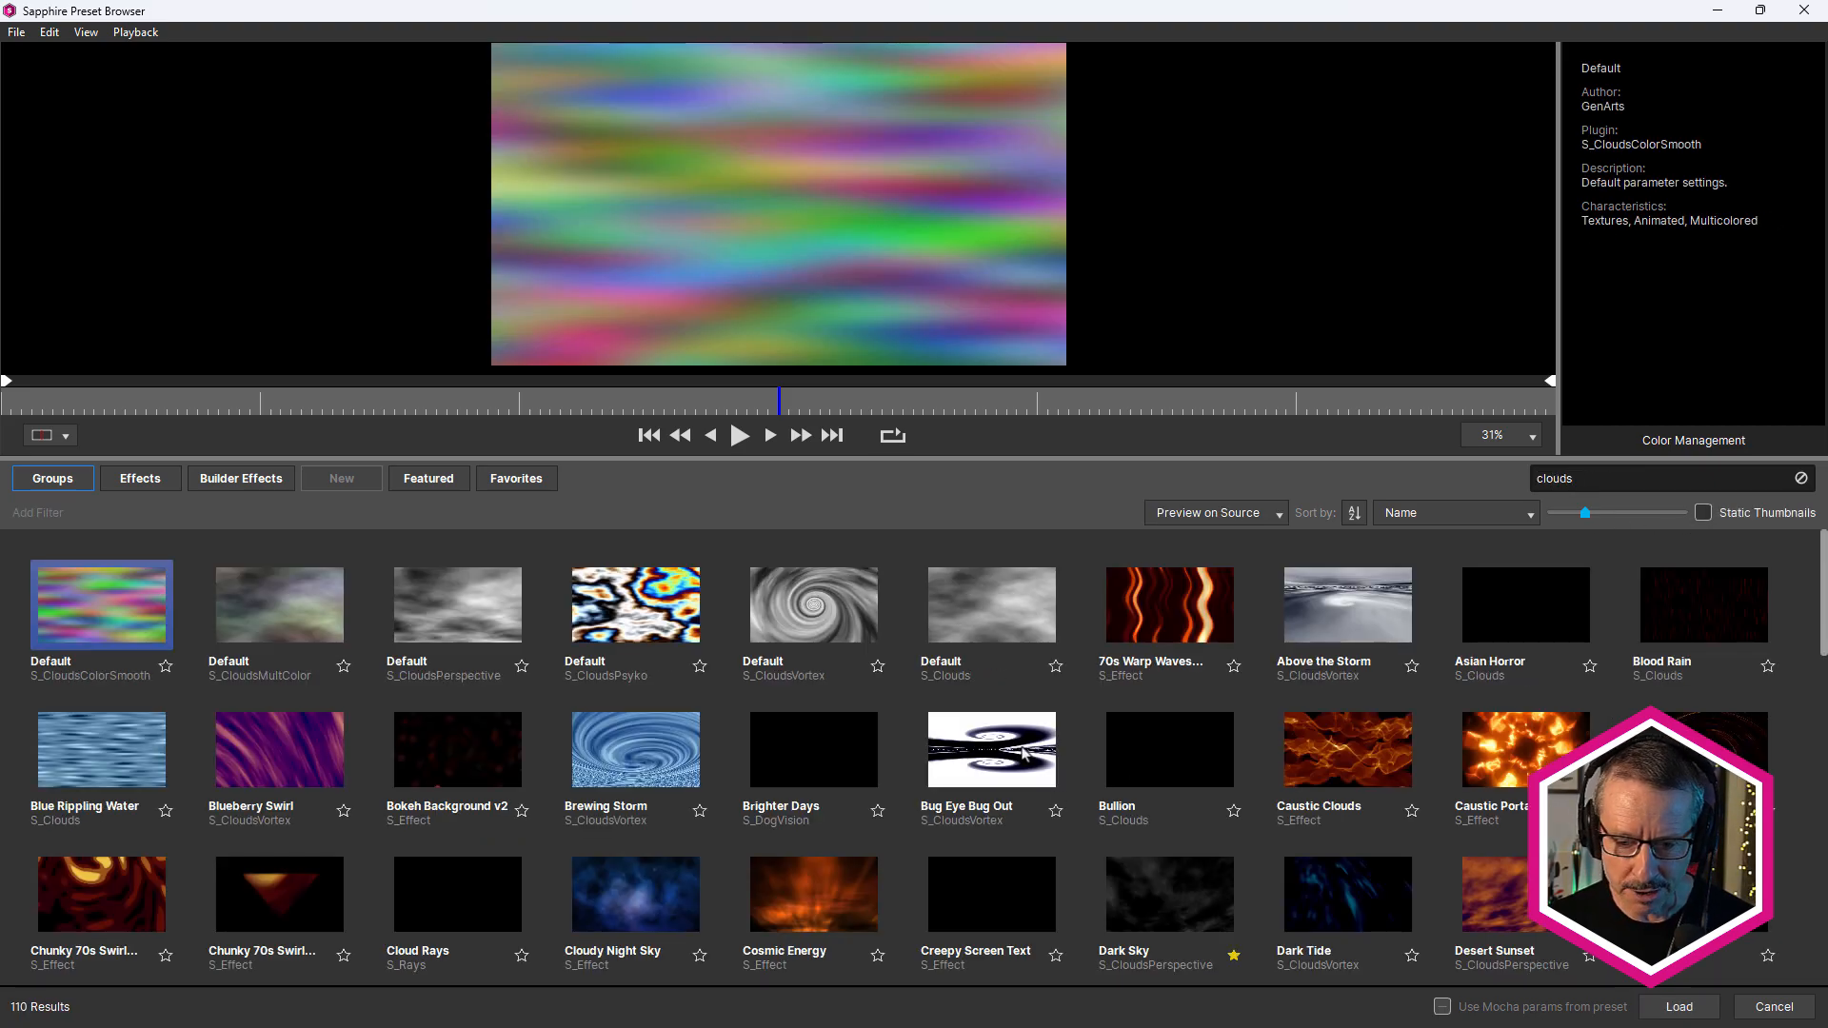
{"action": "scroll", "coordinate": [1026, 752], "scroll_direction": "down", "scroll_amount": 1}
{"action": "scroll", "coordinate": [816, 687], "scroll_direction": "down", "scroll_amount": 4}
{"action": "scroll", "coordinate": [816, 685], "scroll_direction": "up", "scroll_amount": 4}
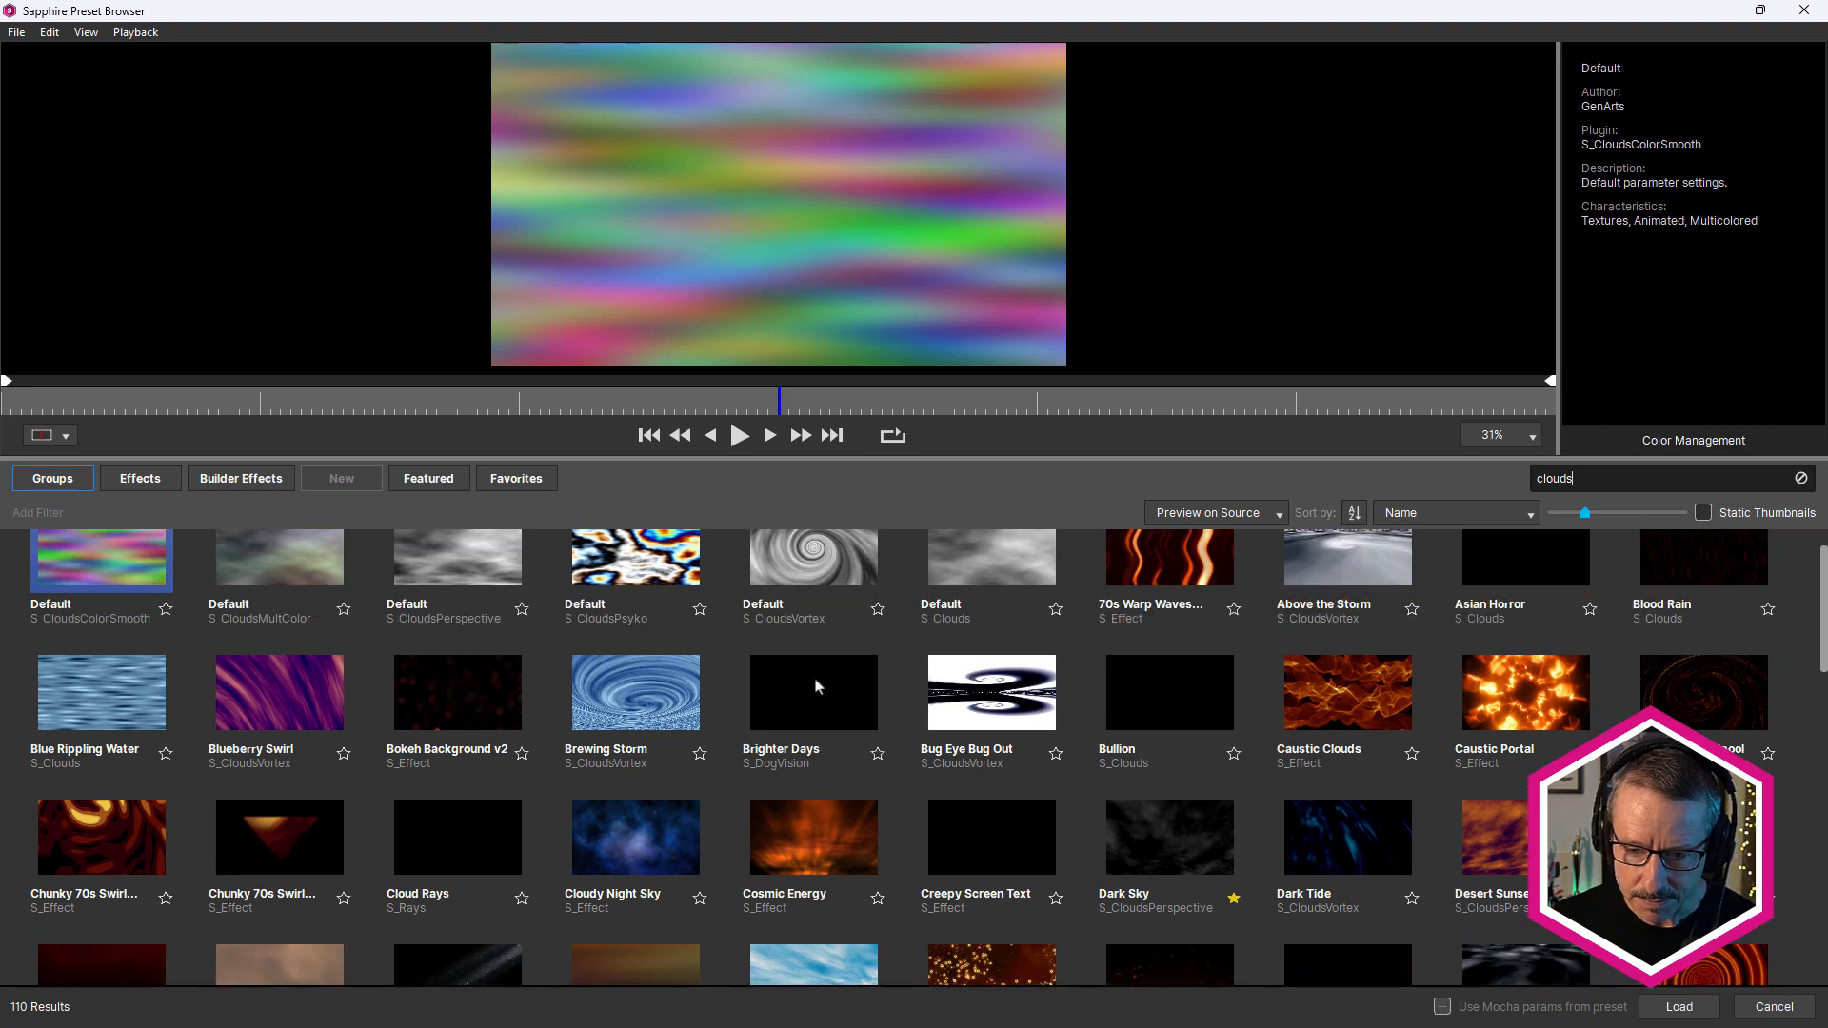
Preview the Dark Sky preset of S_CloudsPerspective and scrub back and forth through its animation
{"action": "left_click", "coordinate": [1162, 846]}
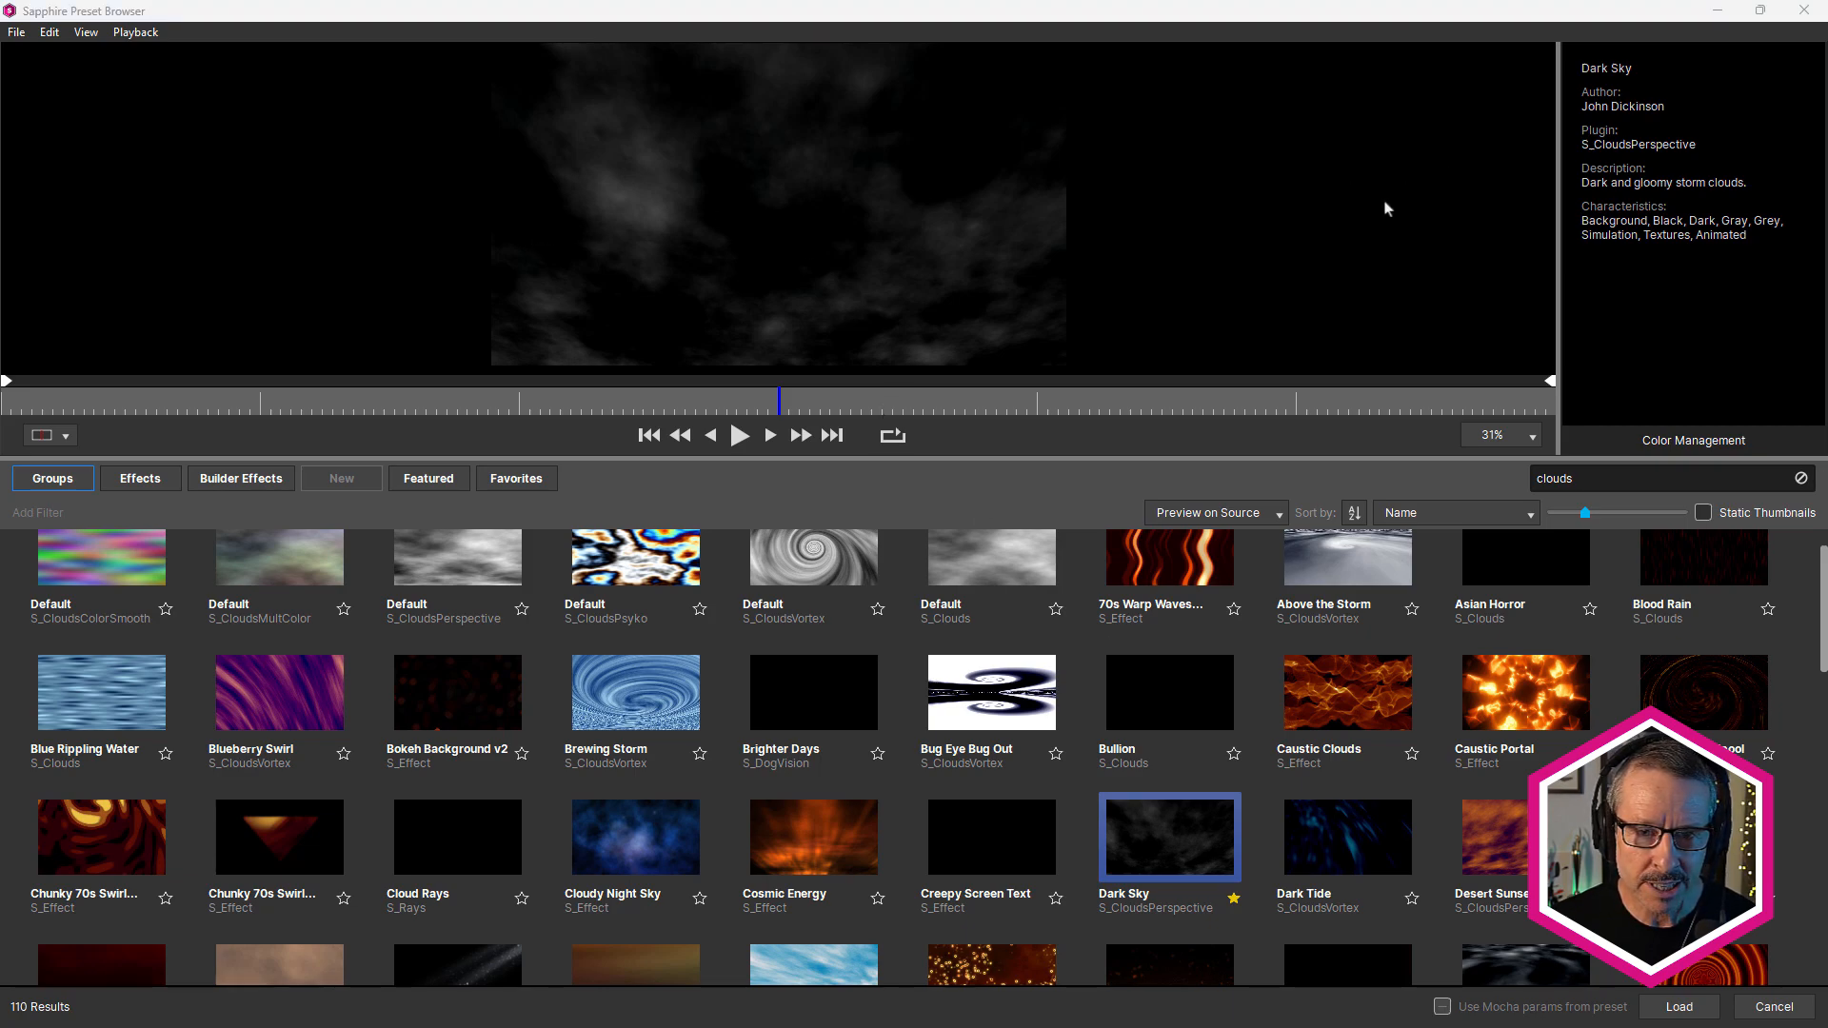
{"action": "left_click_drag", "start_coordinate": [721, 407], "coordinate": [821, 404]}
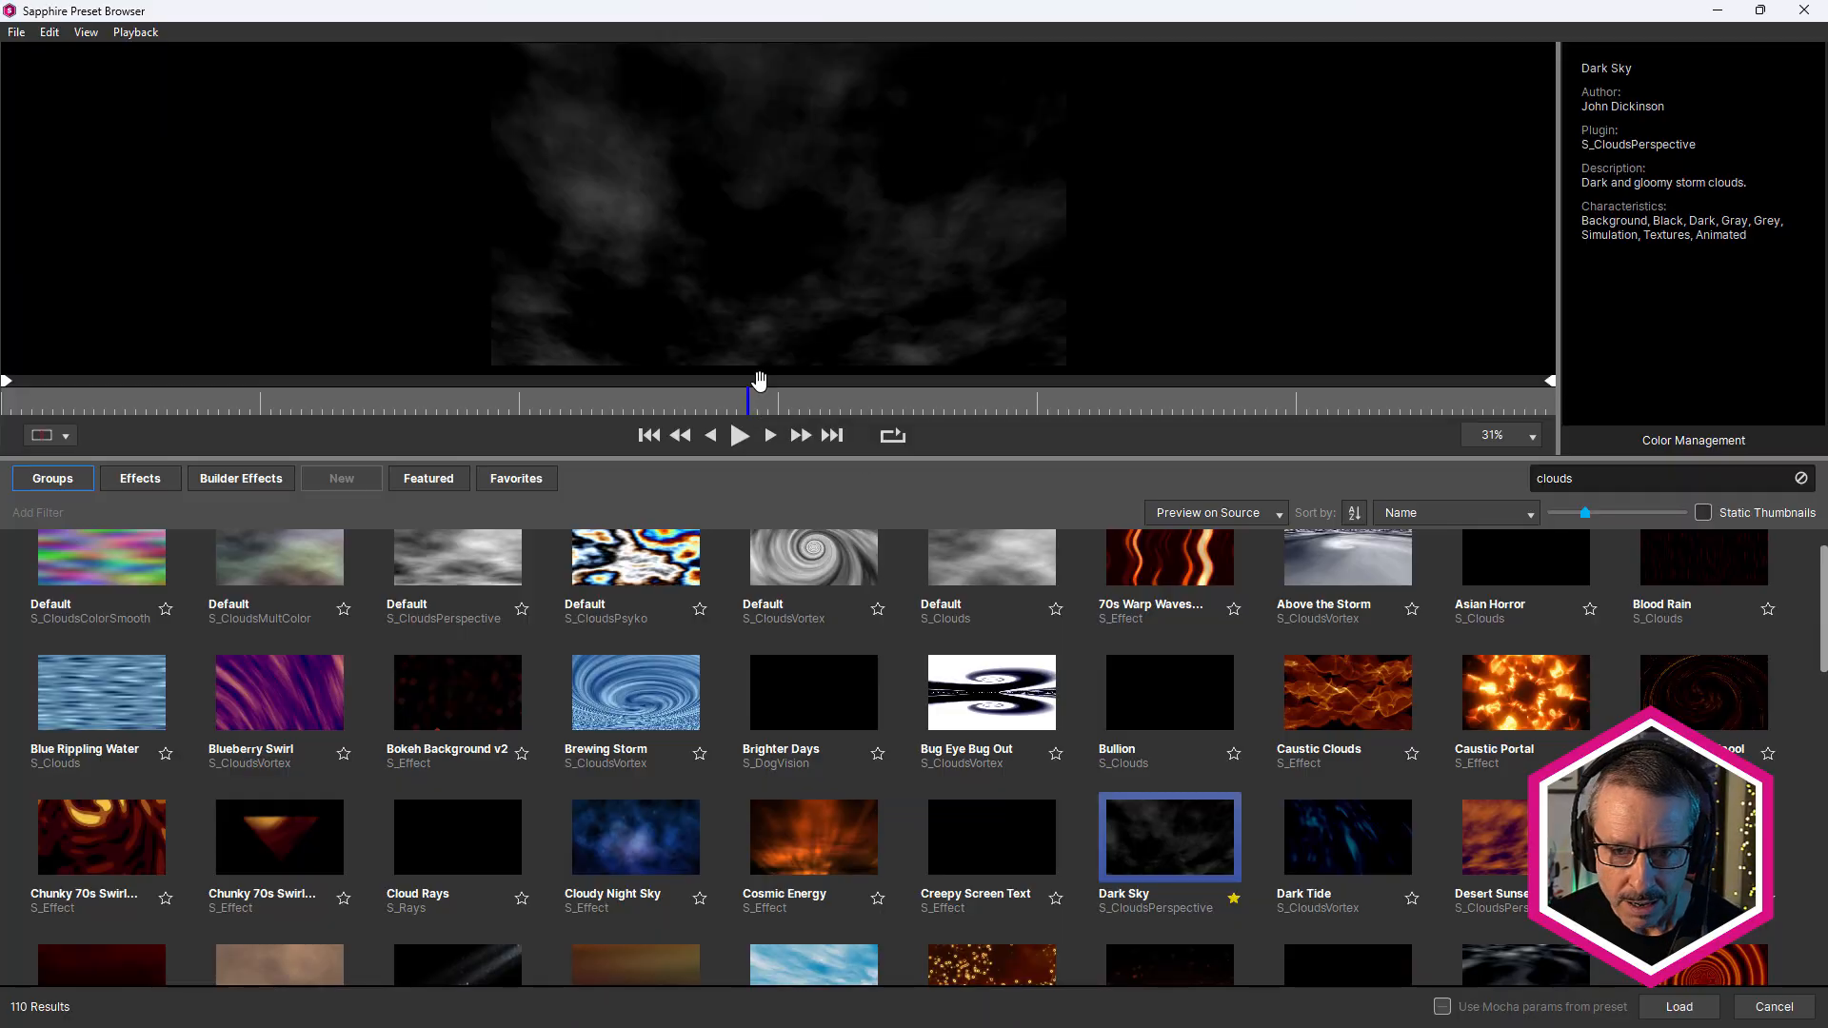
{"action": "left_click_drag", "start_coordinate": [752, 409], "coordinate": [664, 409]}
{"action": "left_click", "coordinate": [677, 407]}
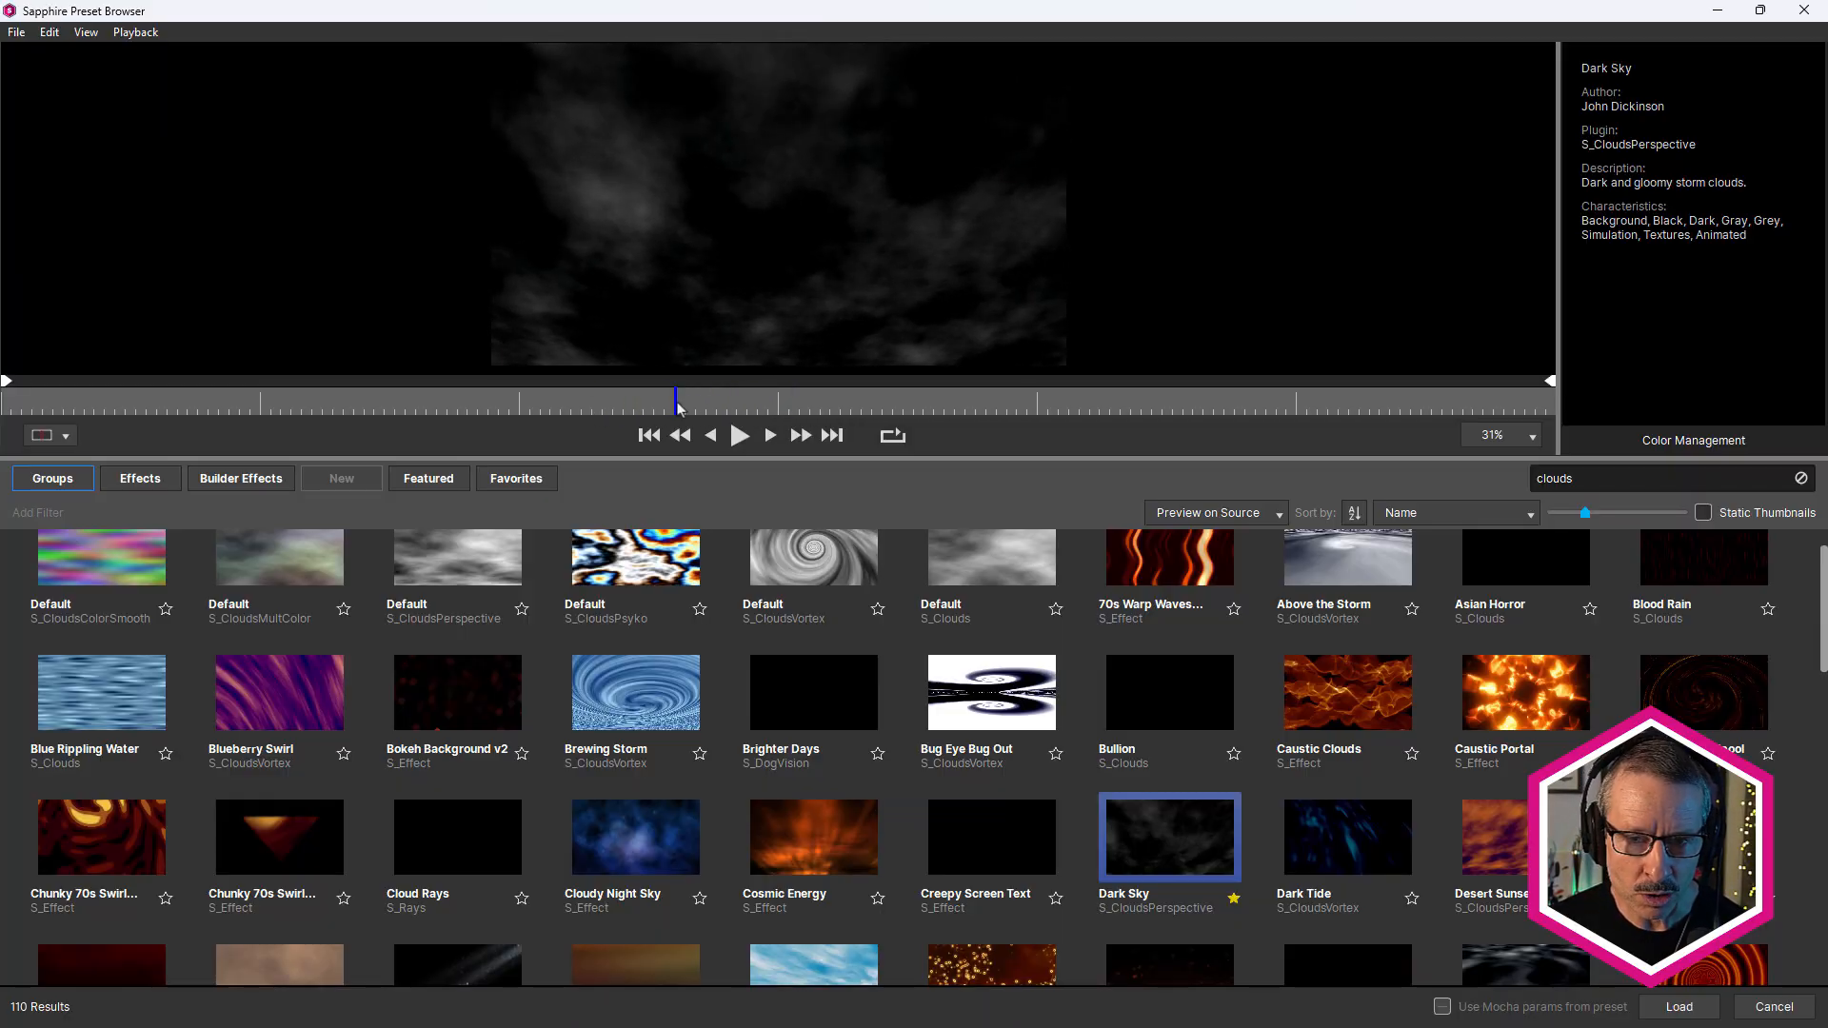
Search the presets for "smoke" and preview the S_CloudsPsyko Rising Smoke preset by scrubbing its animation
{"action": "double_click", "coordinate": [1582, 477]}
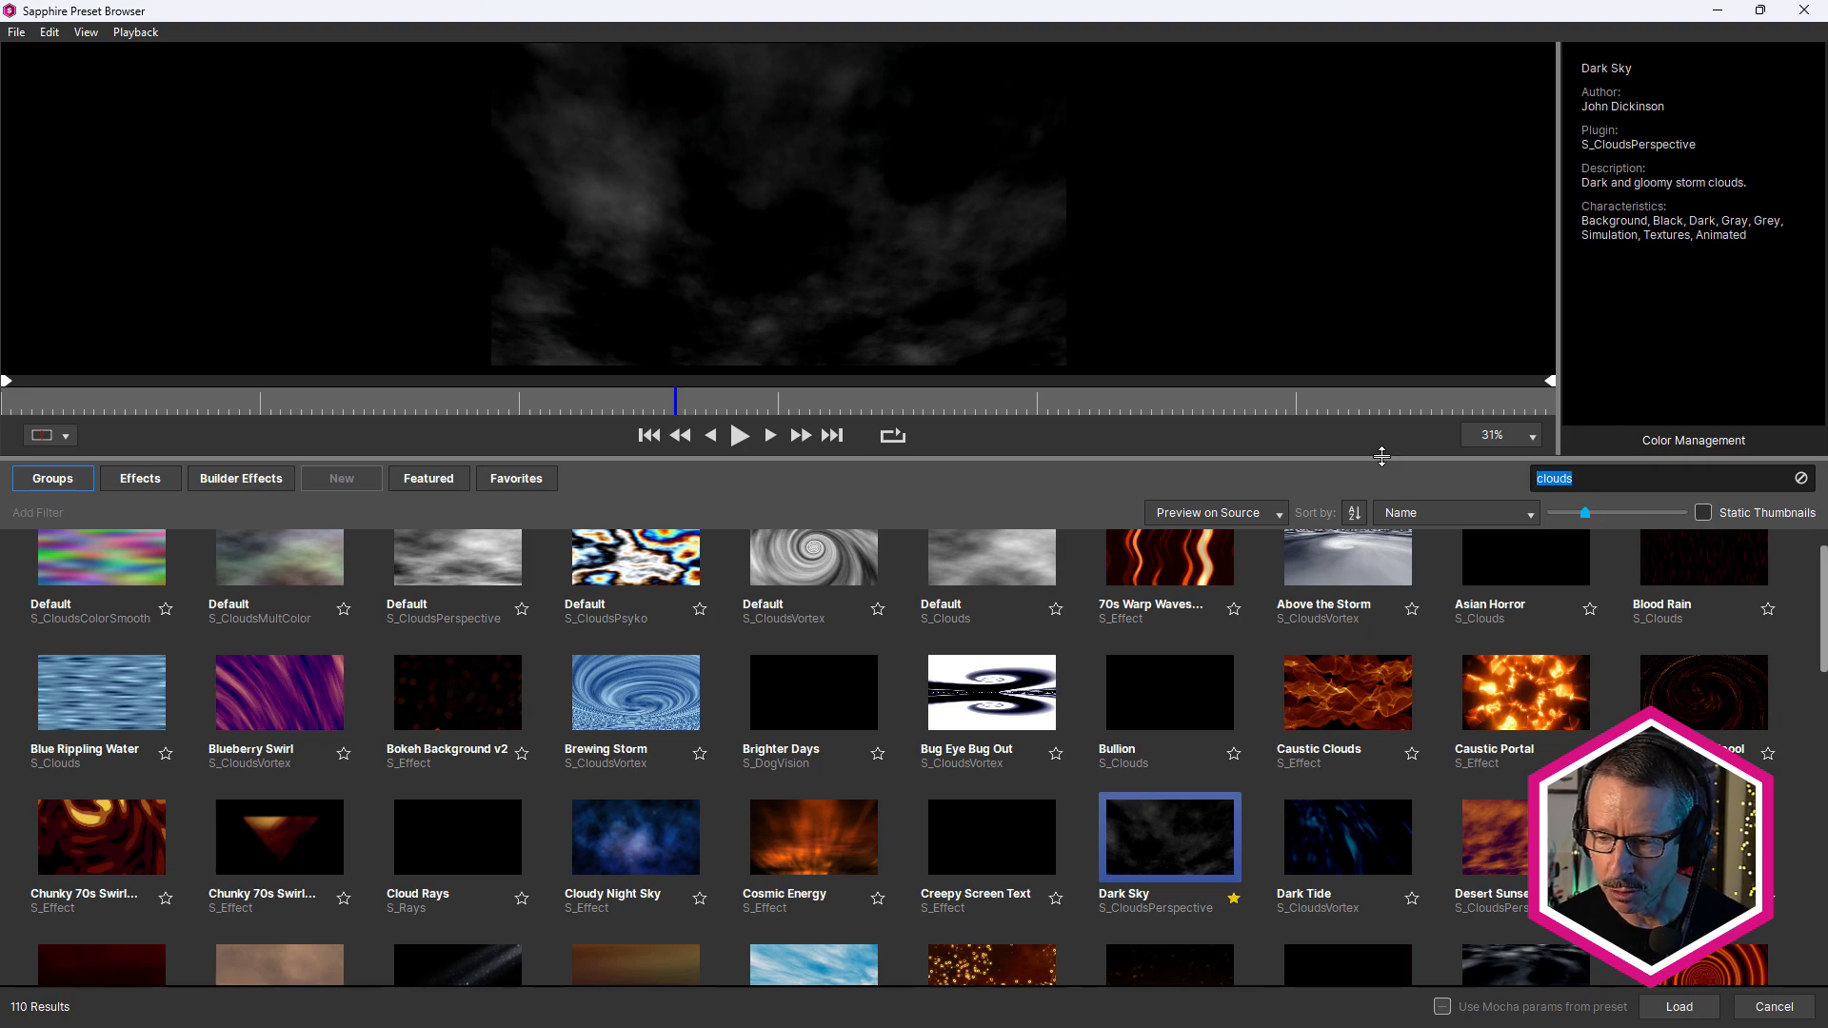
{"action": "type", "text": "smoke"}
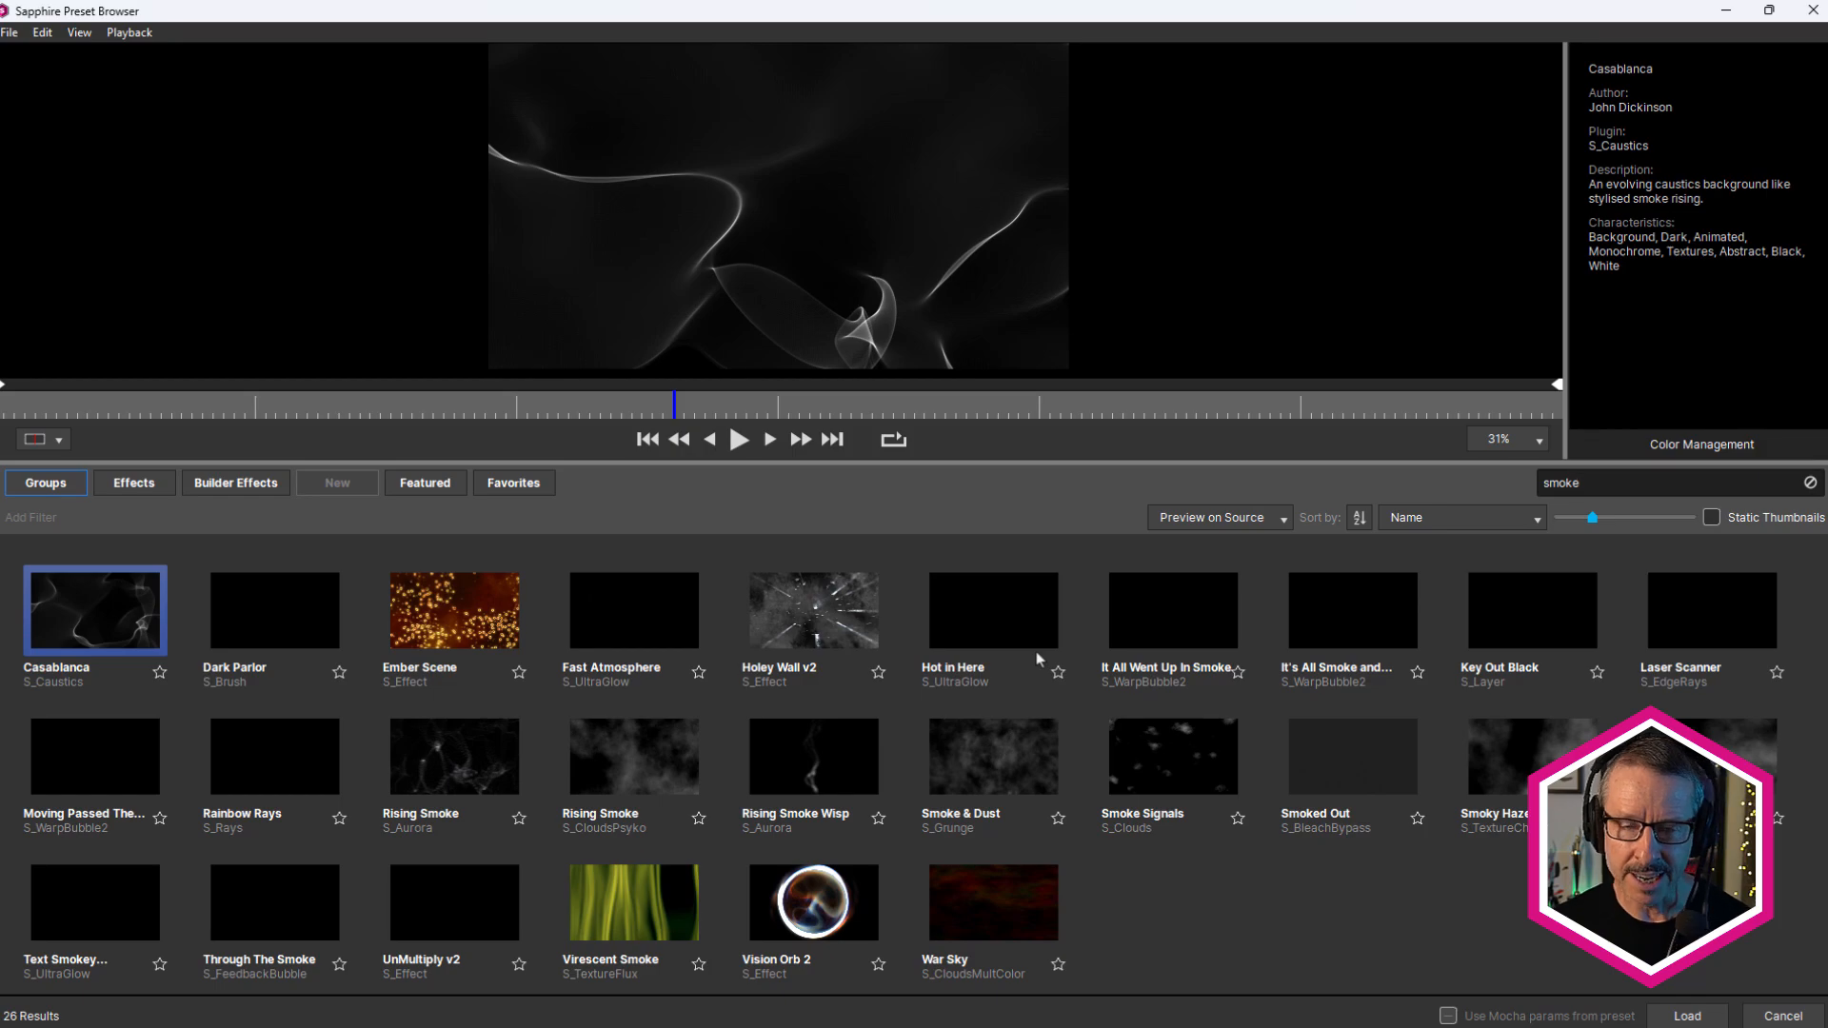
{"action": "mouse_move", "coordinate": [1035, 652]}
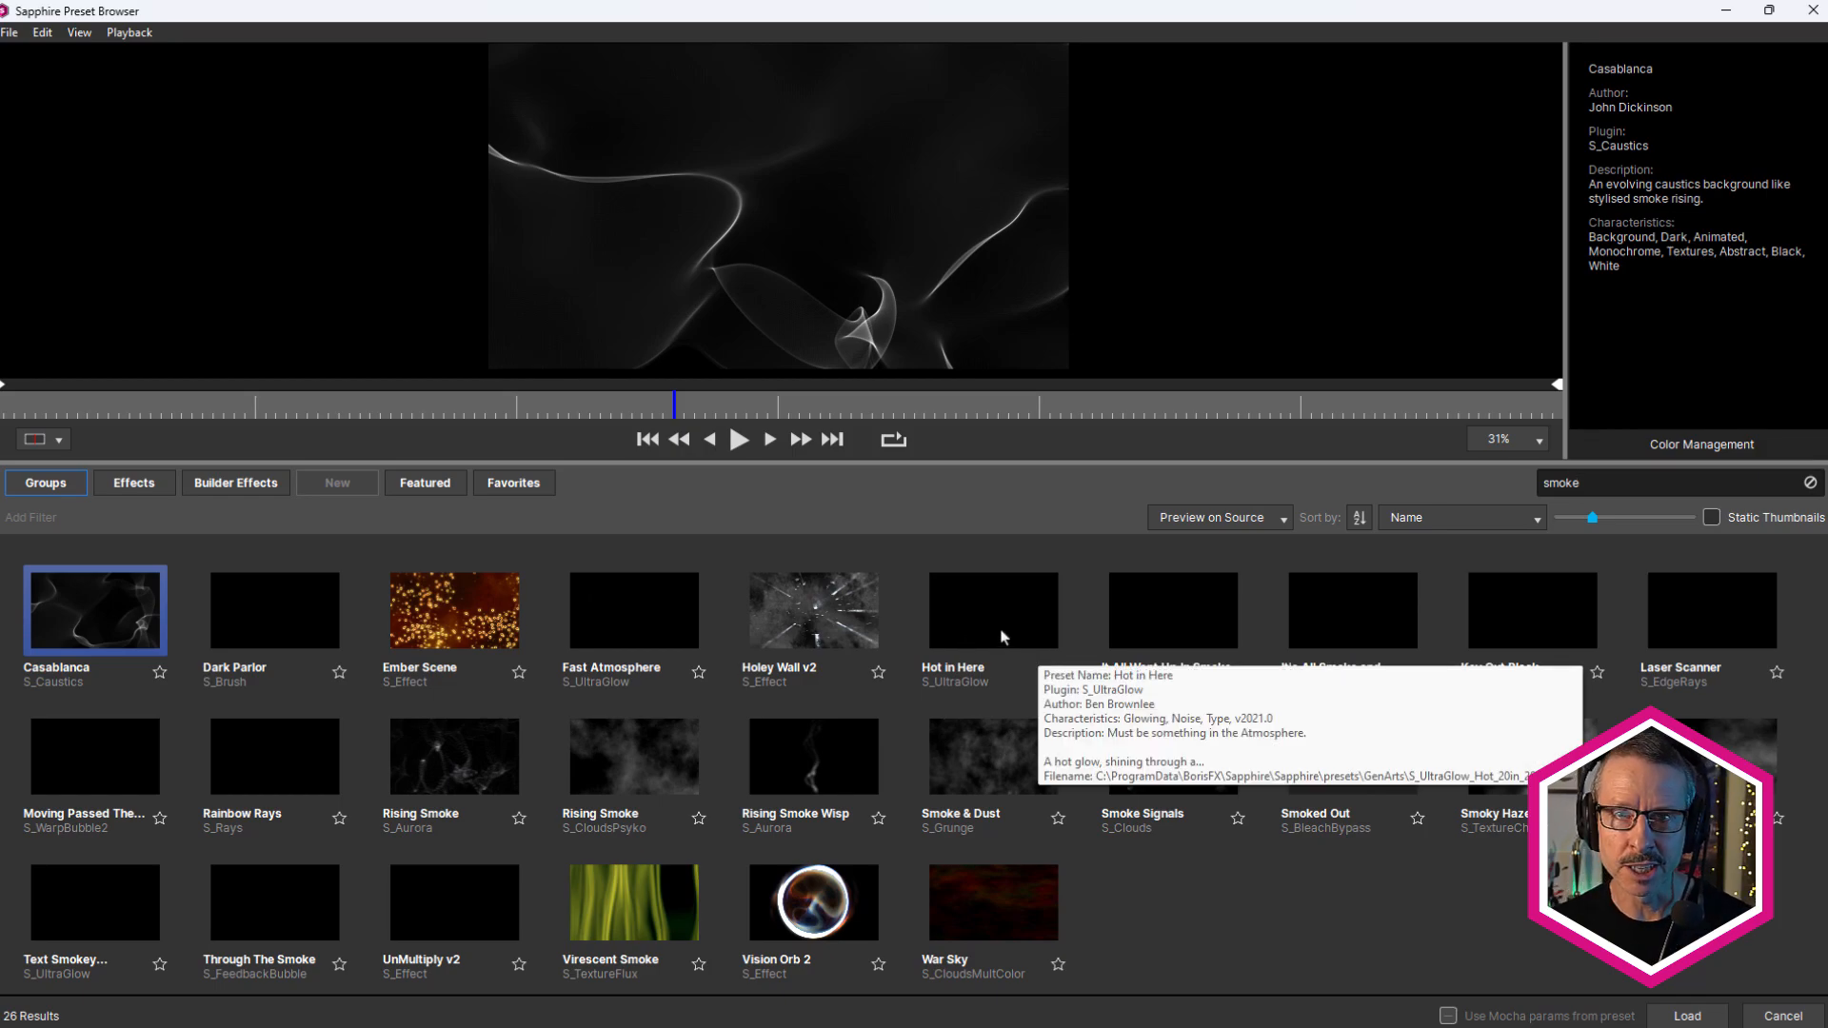
{"action": "mouse_move", "coordinate": [653, 657]}
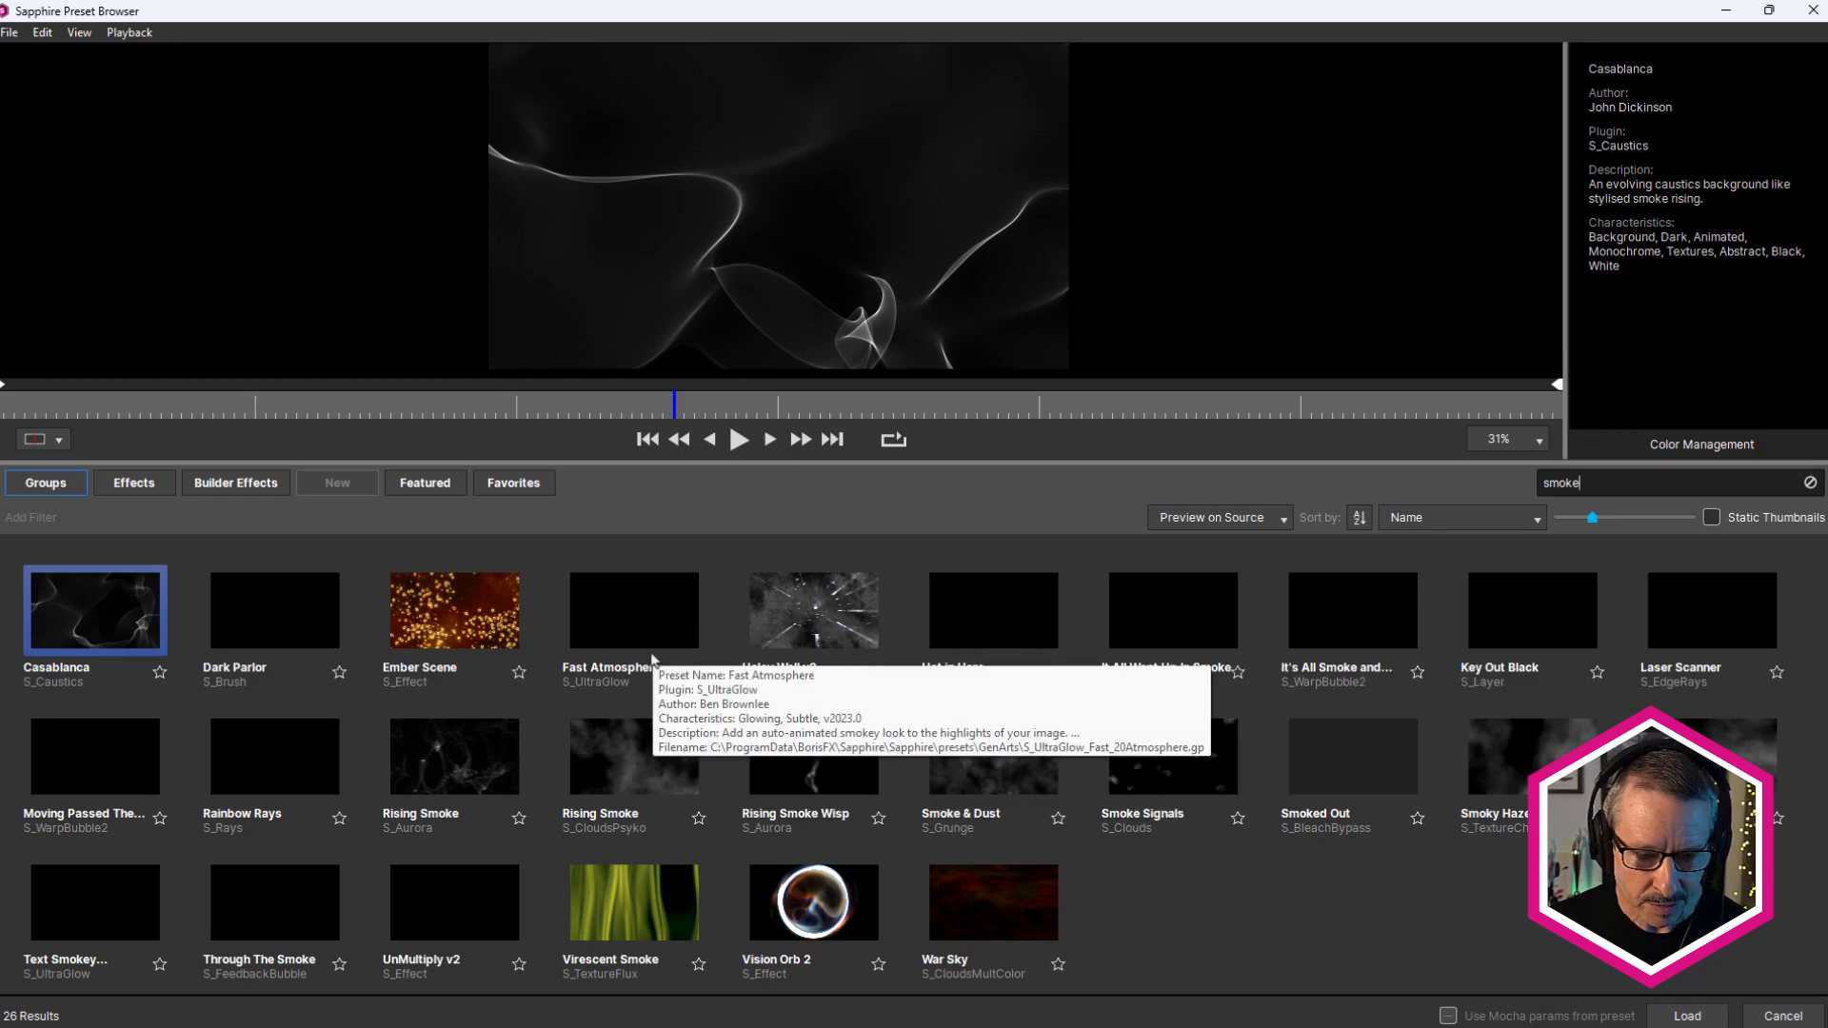
{"action": "left_click", "coordinate": [605, 754]}
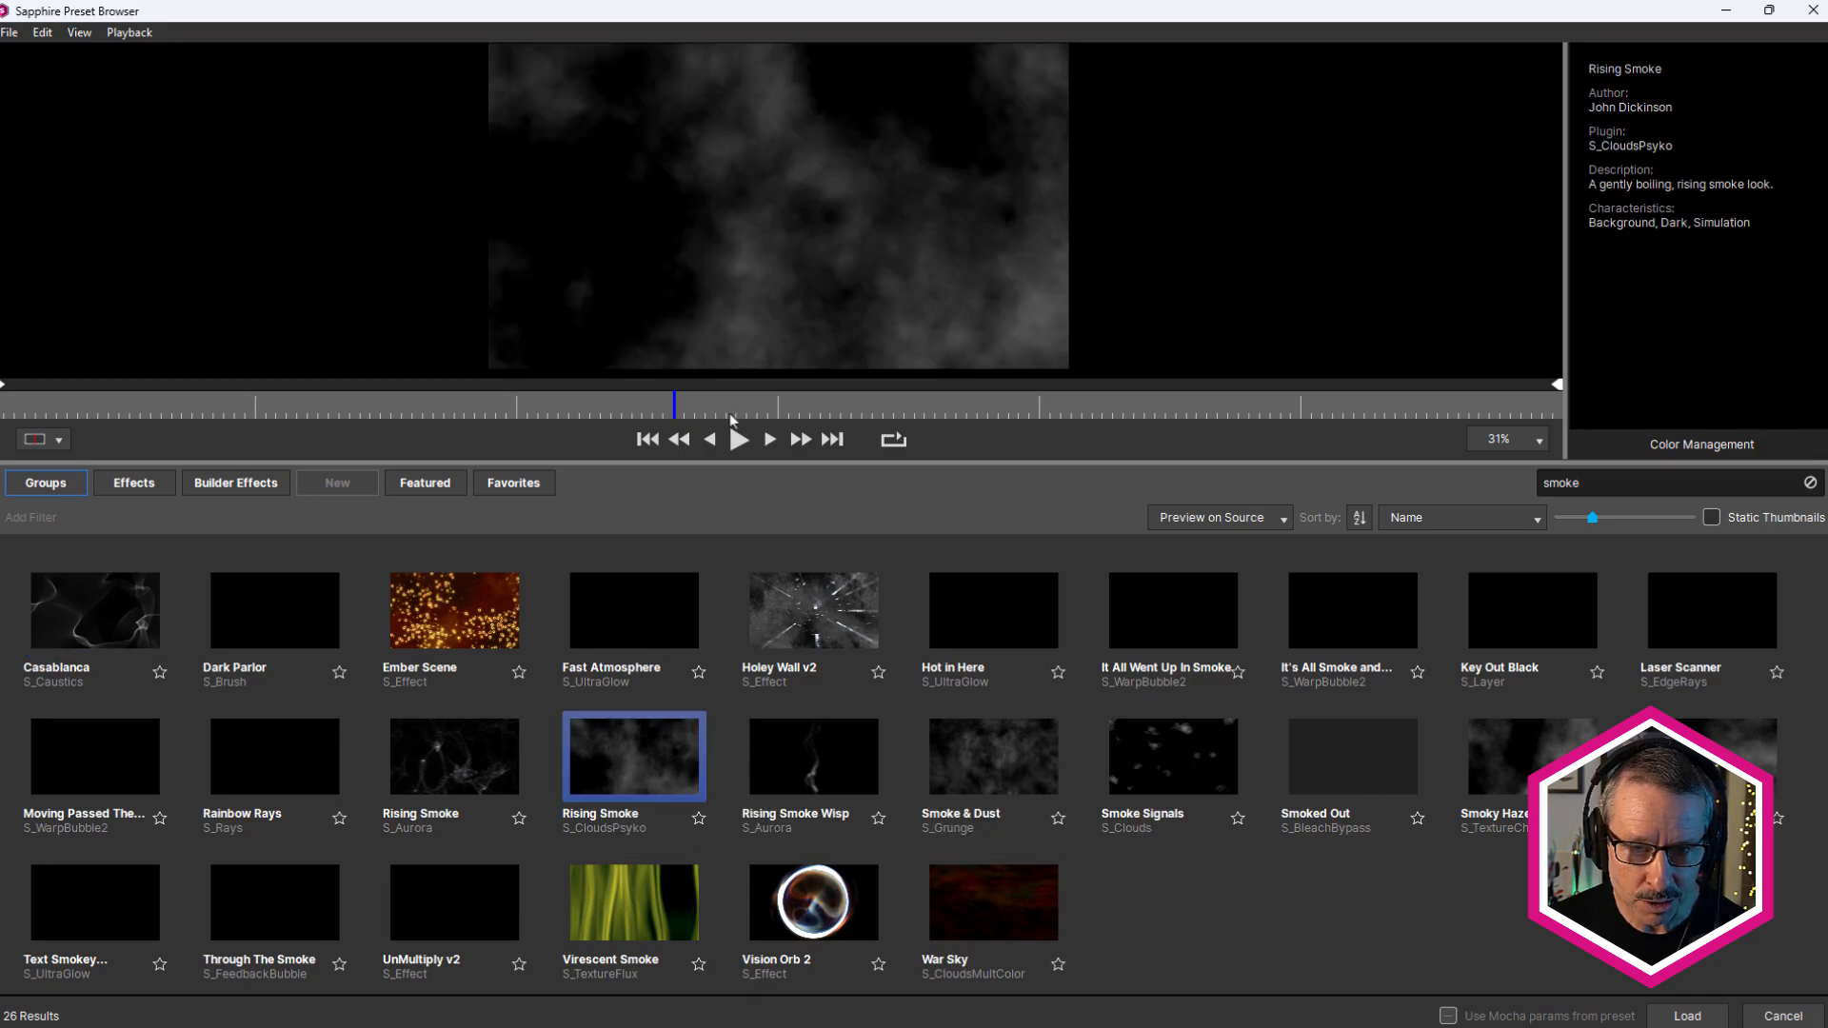
{"action": "left_click_drag", "start_coordinate": [681, 412], "coordinate": [788, 405]}
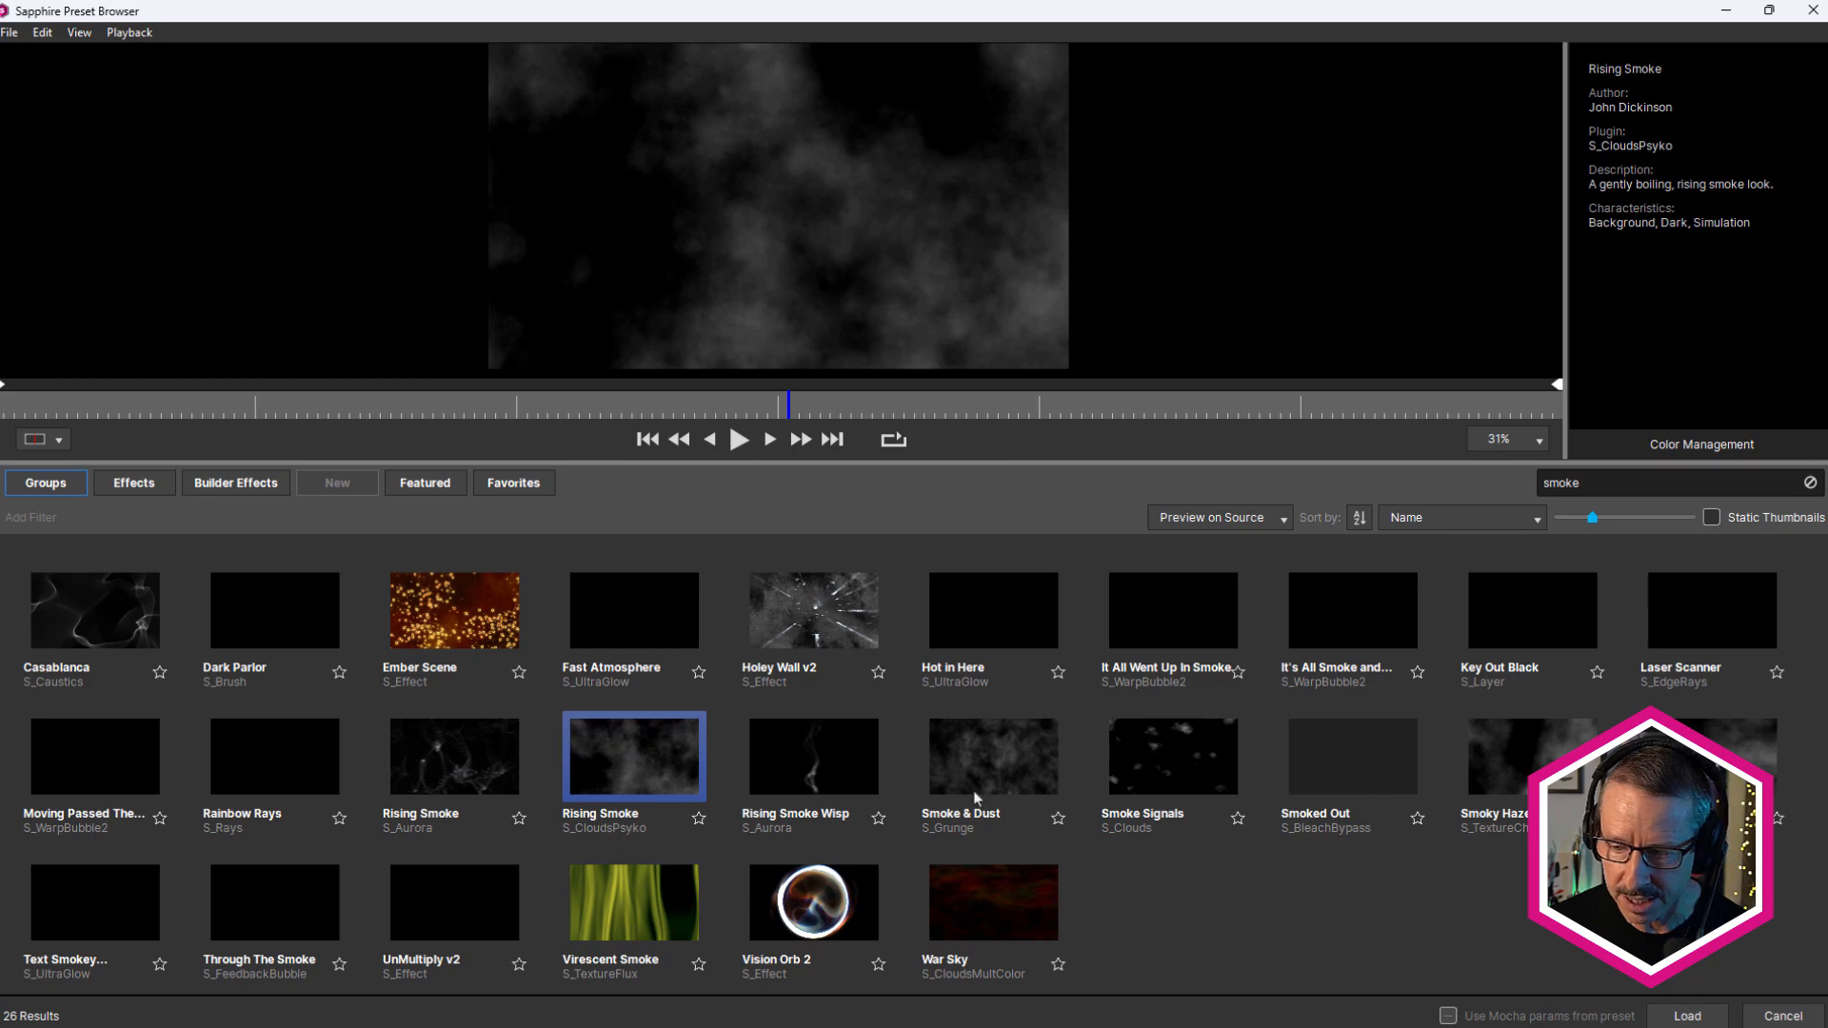
Preview the Smoulder preset at an earlier frame and close the preset browser without loading anything
{"action": "left_click", "coordinate": [1711, 757]}
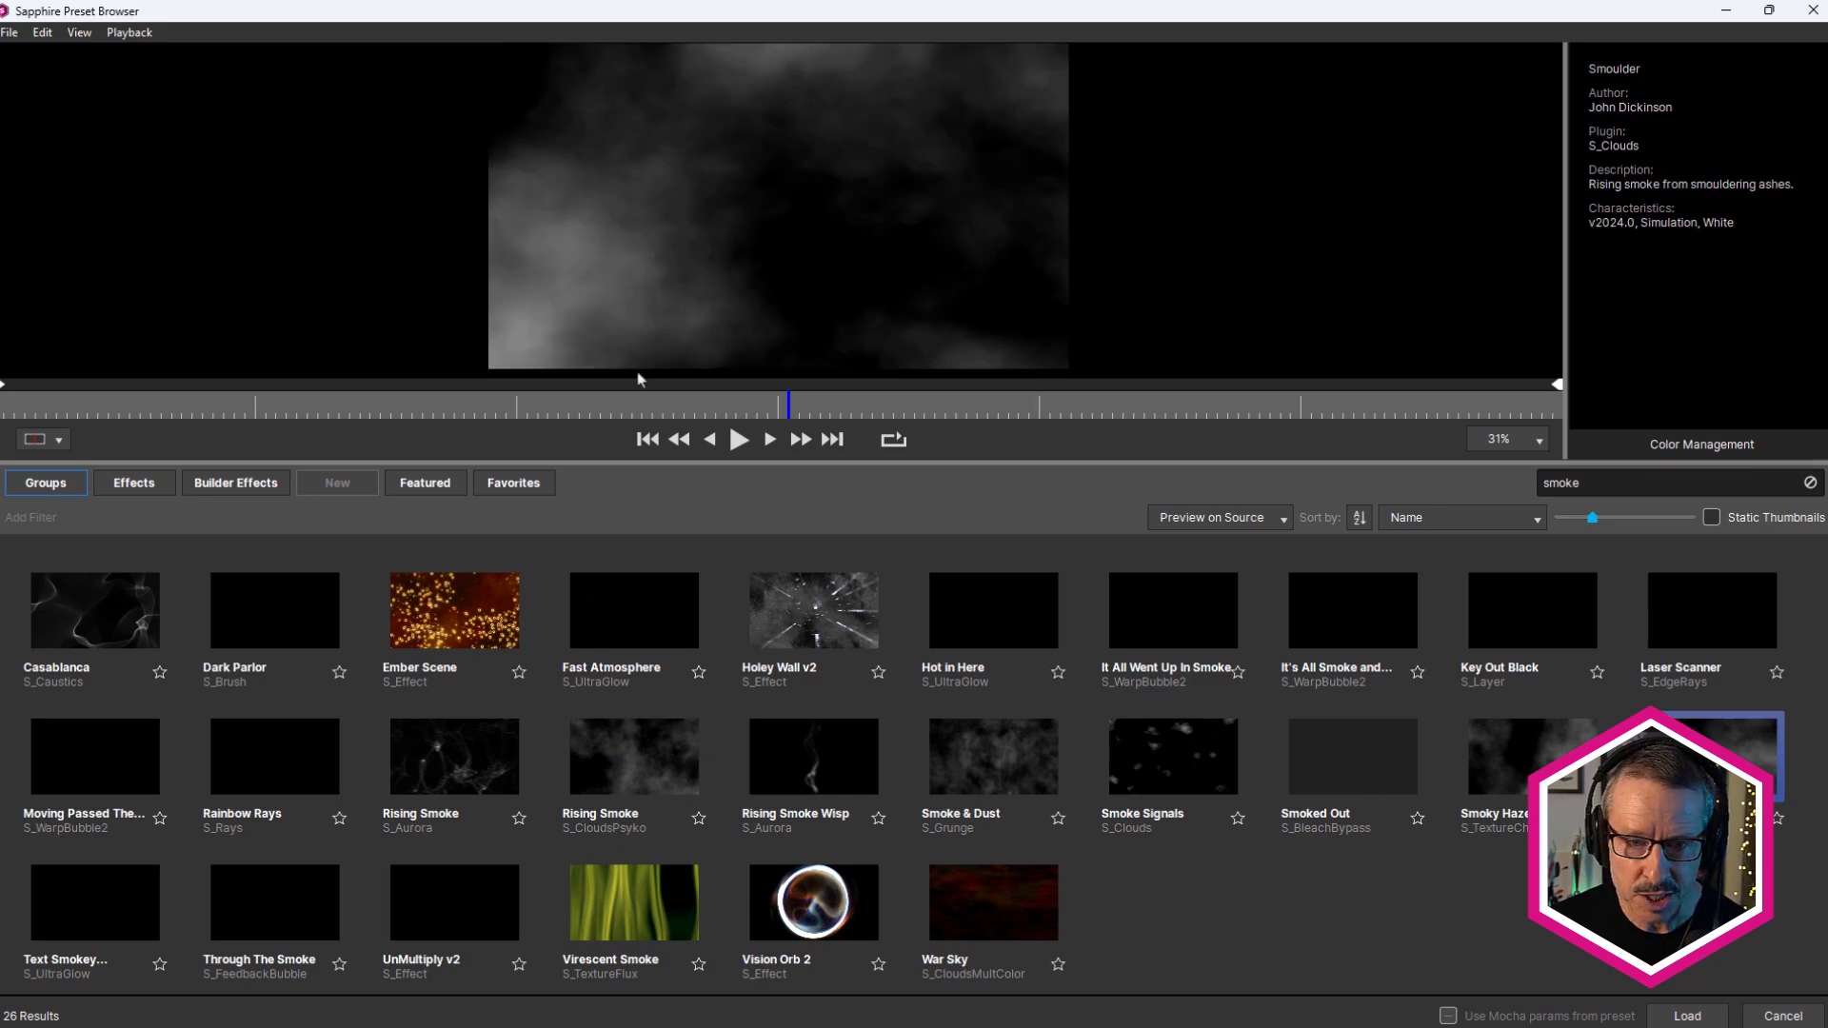
{"action": "left_click", "coordinate": [594, 411]}
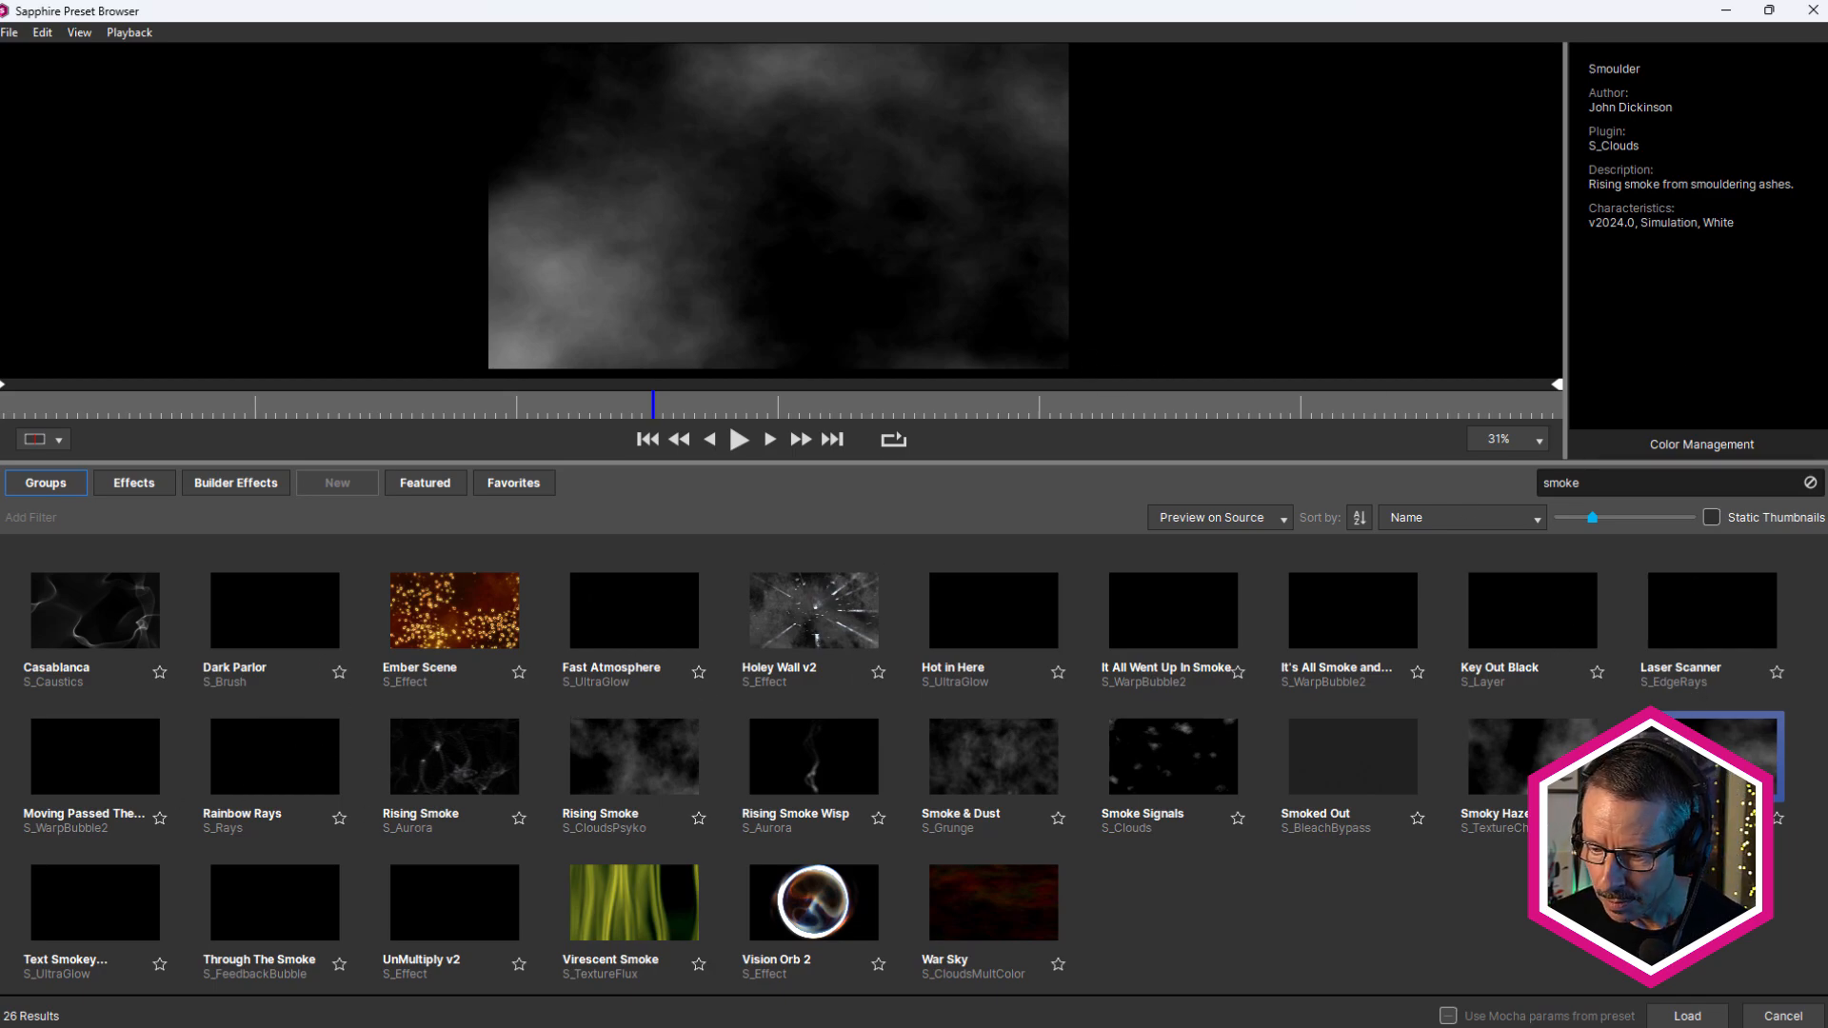
{"action": "left_click", "coordinate": [1788, 1018]}
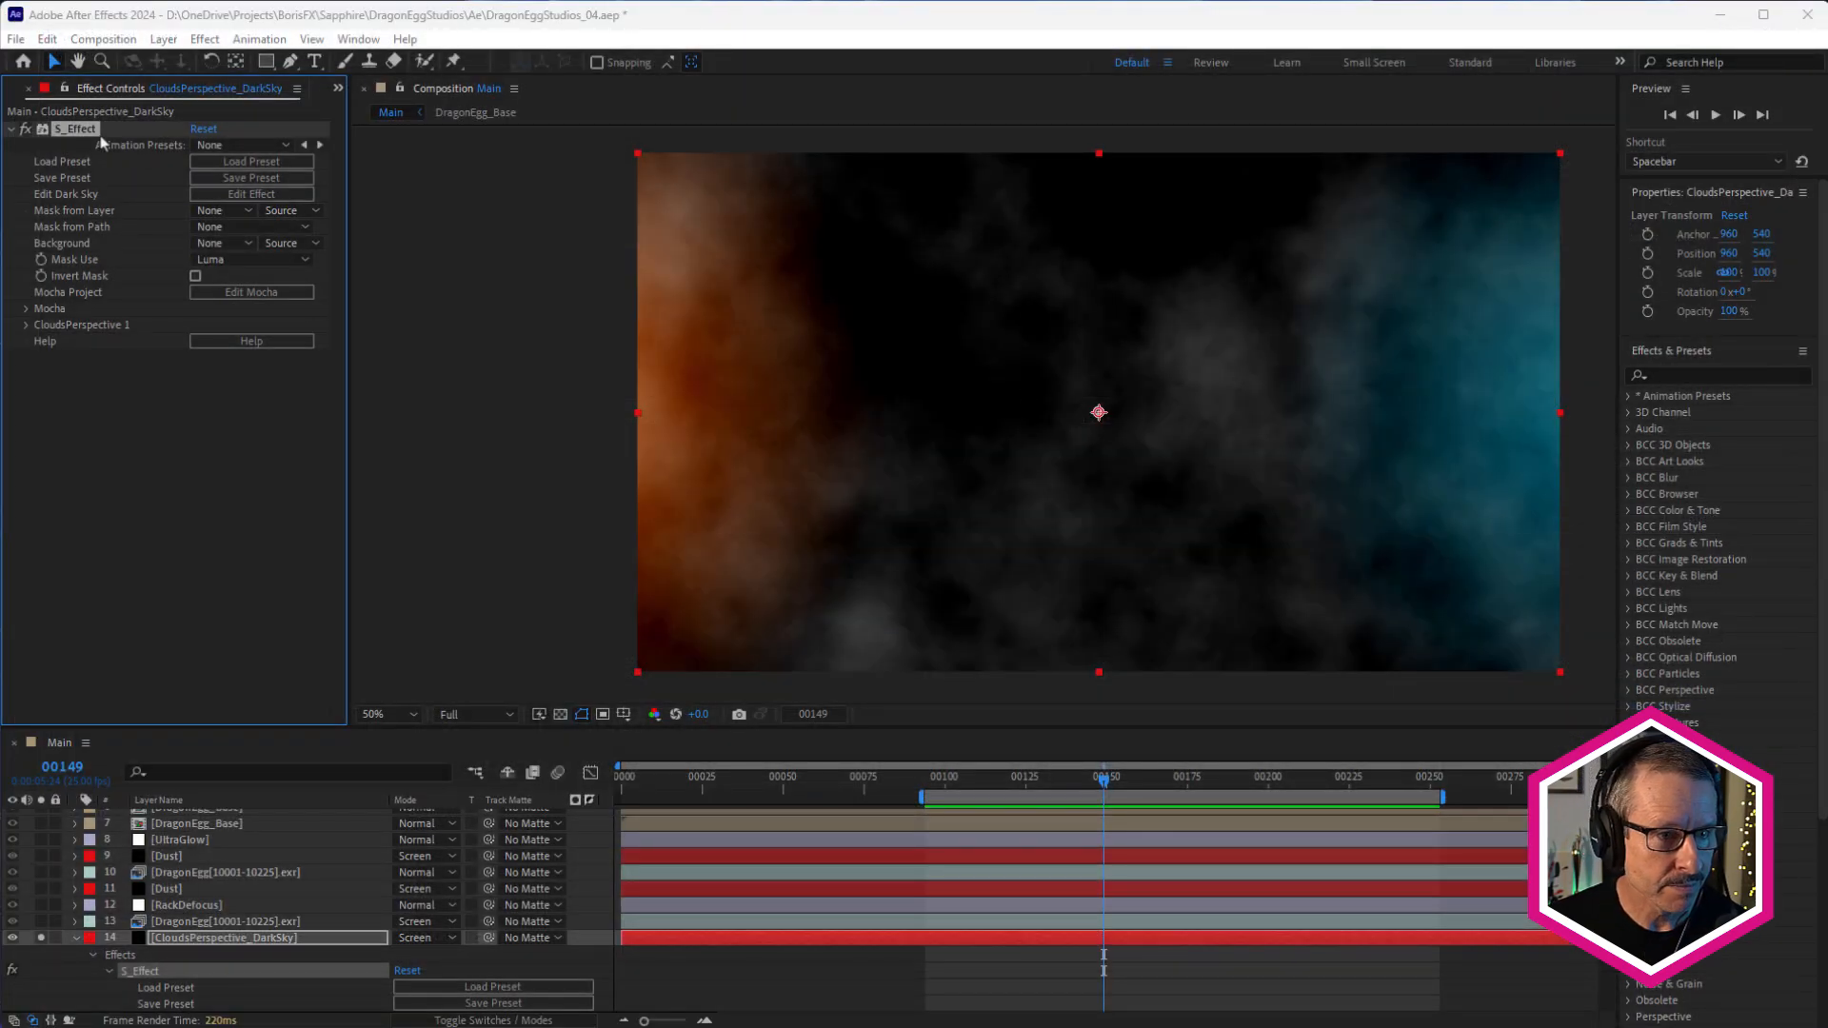
Solo only the CloudsPerspective_DarkSky layer and scrub the timeline to frame 175
{"action": "left_click", "coordinate": [42, 939]}
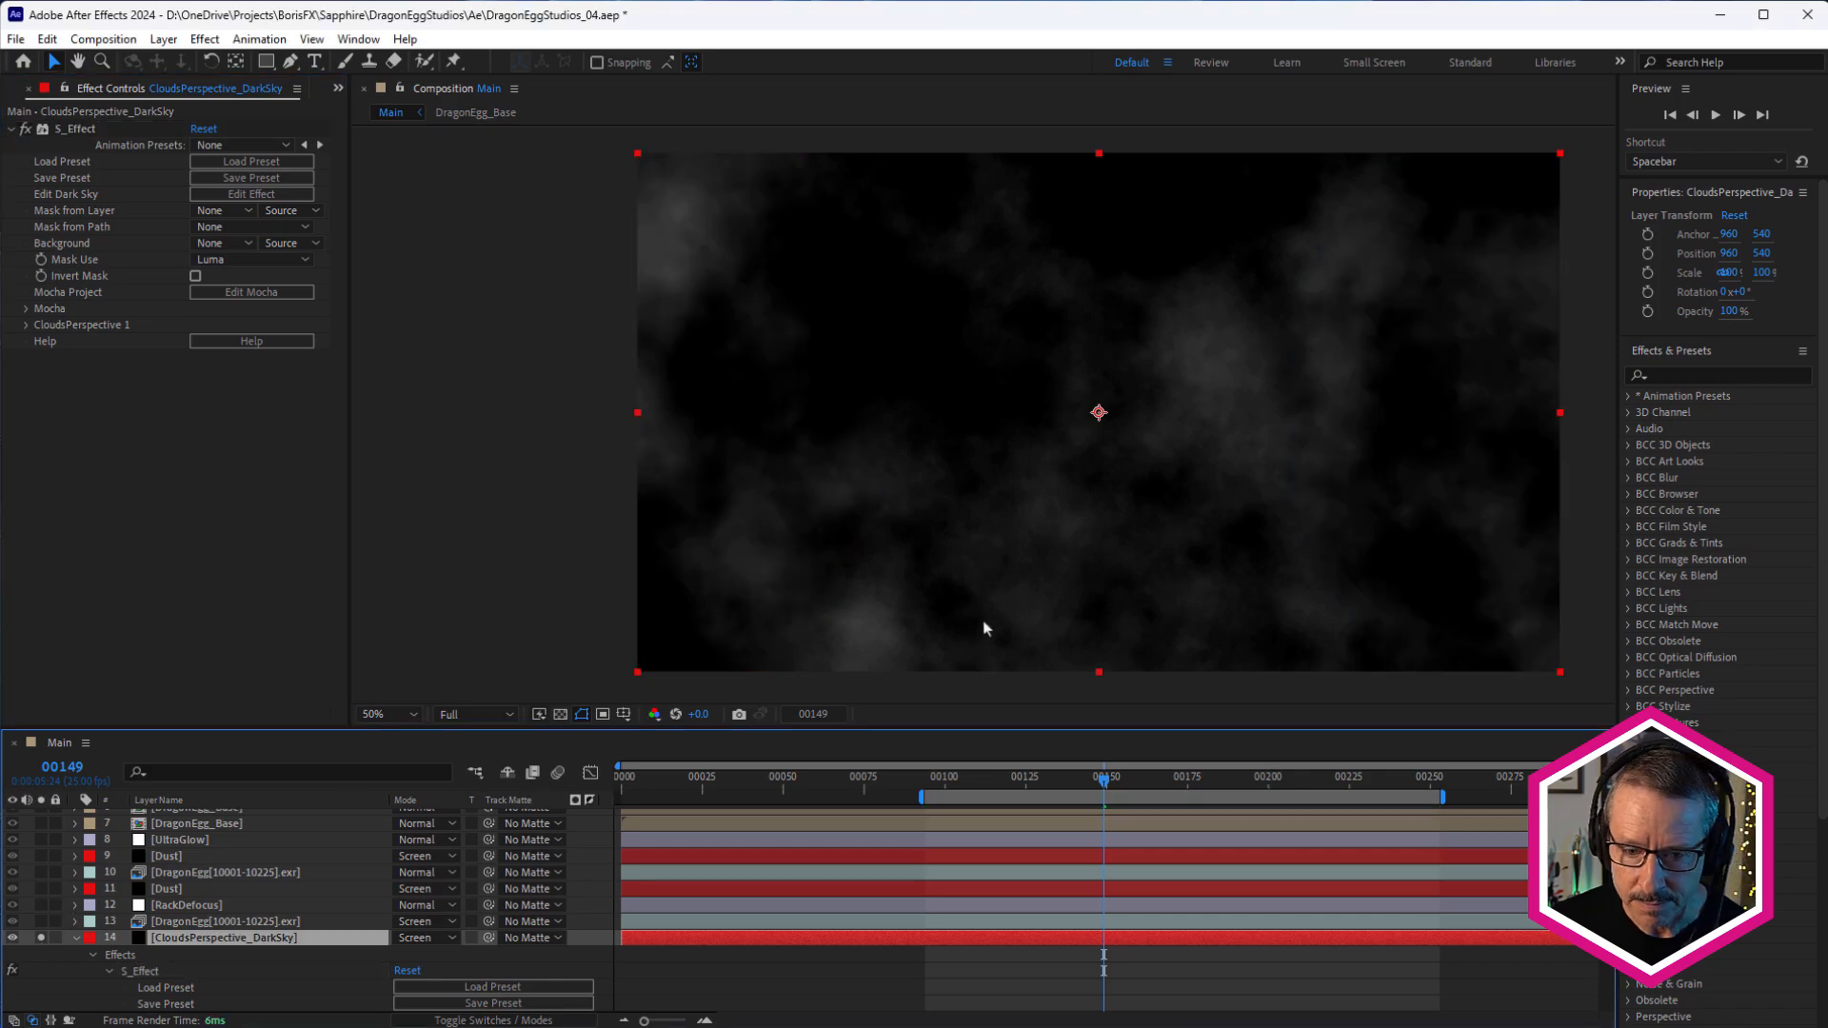
{"action": "left_click_drag", "start_coordinate": [1103, 779], "coordinate": [1187, 781]}
{"action": "scroll", "coordinate": [1254, 372], "scroll_direction": "up", "scroll_amount": 2}
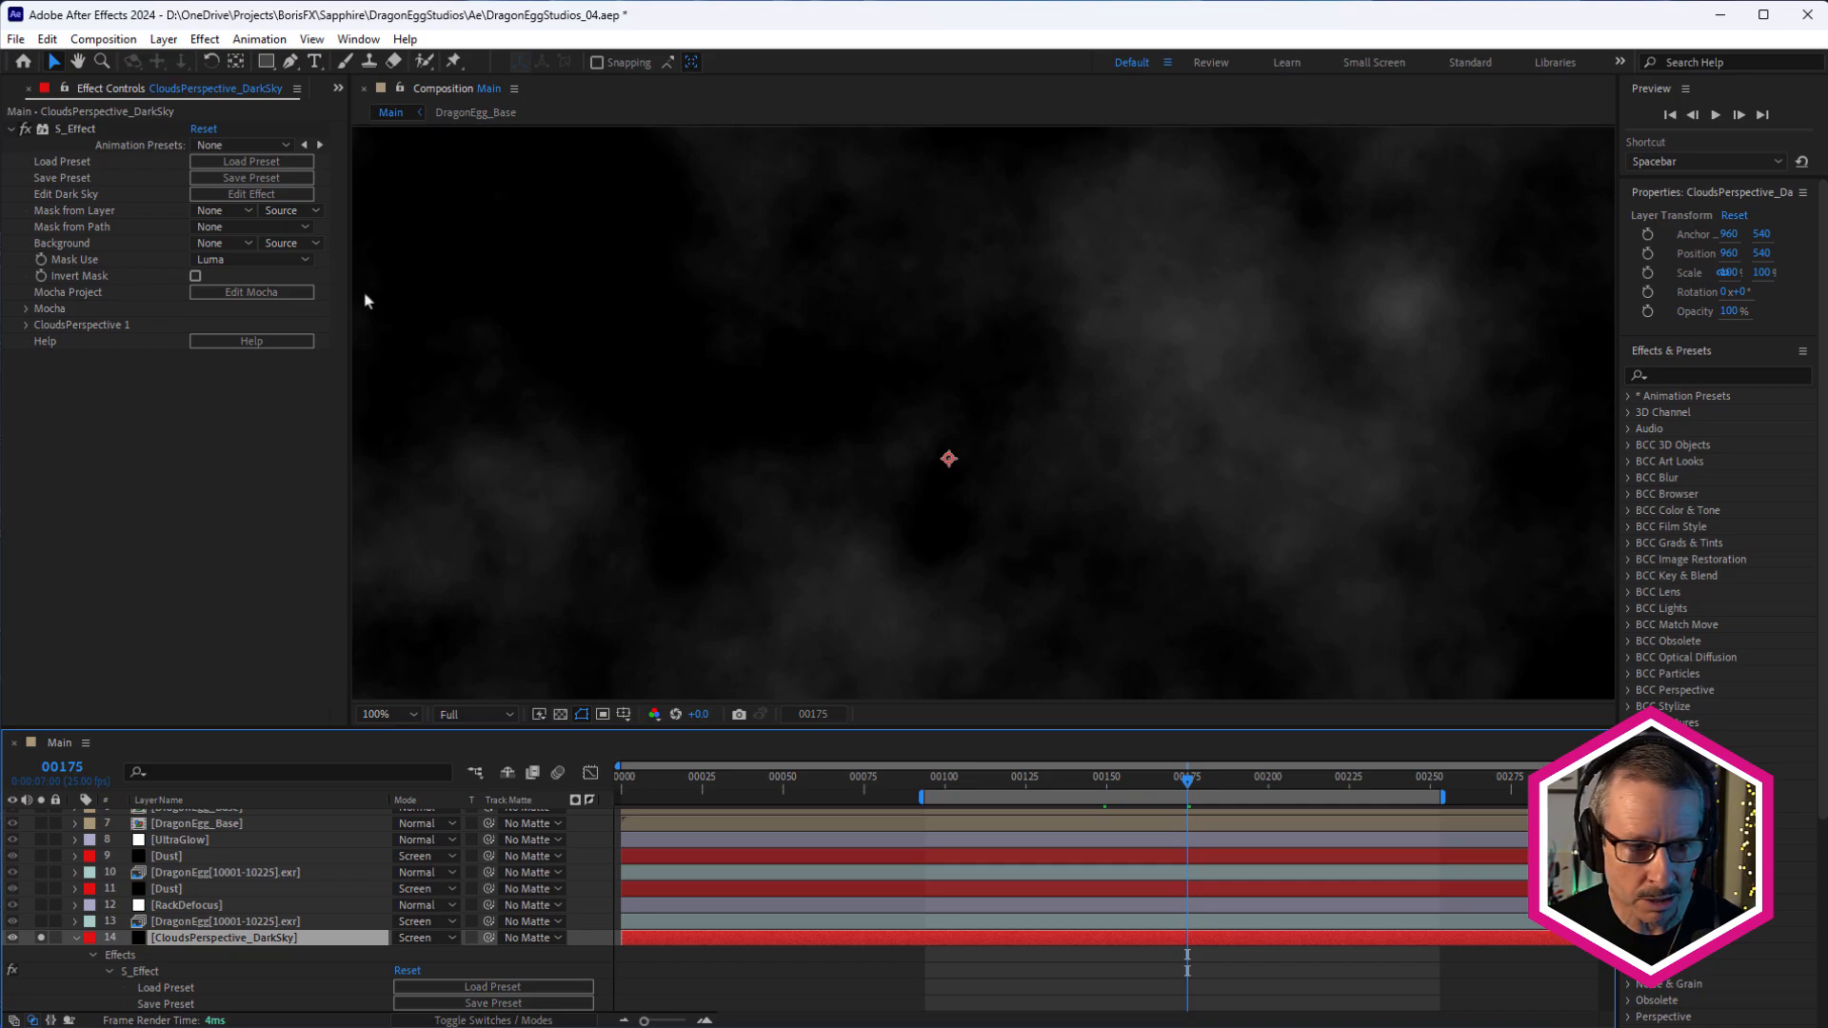
Turn off Boiling Mode in the CloudsPerspective 1 parameters and scrub the timeline to inspect the cloud movement
{"action": "left_click", "coordinate": [27, 325]}
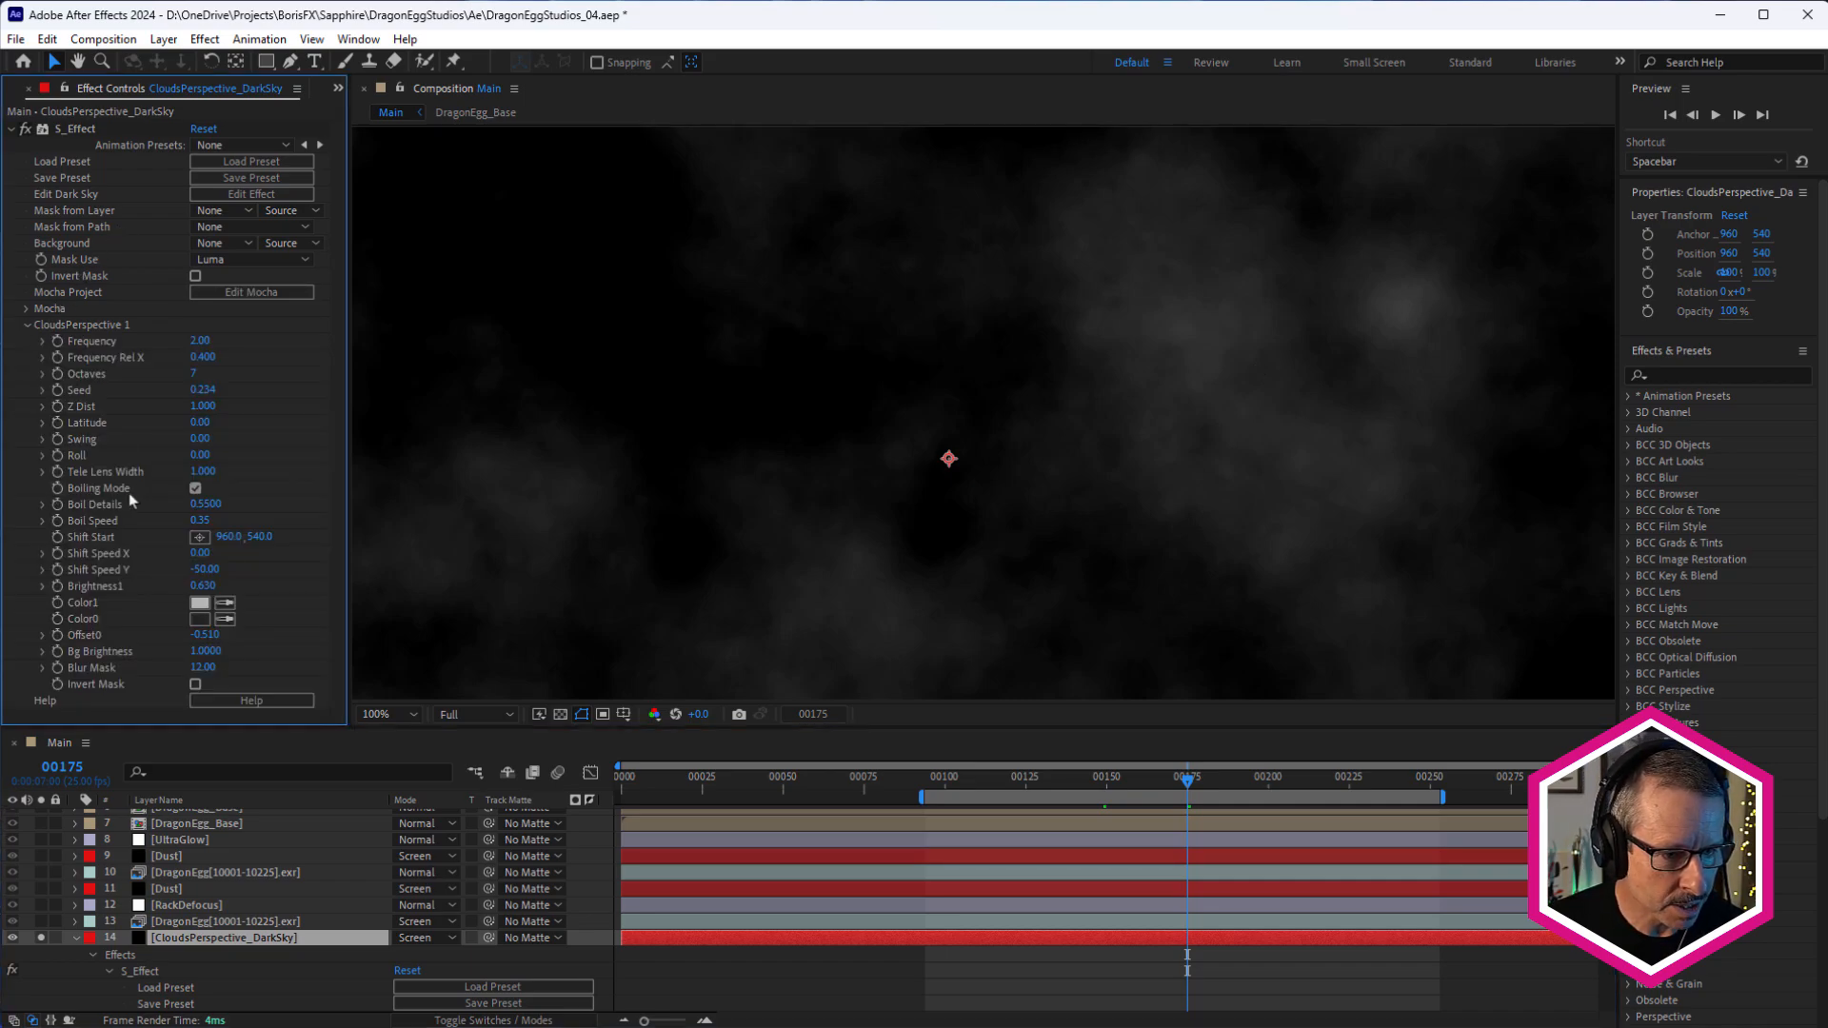
{"action": "left_click", "coordinate": [195, 489]}
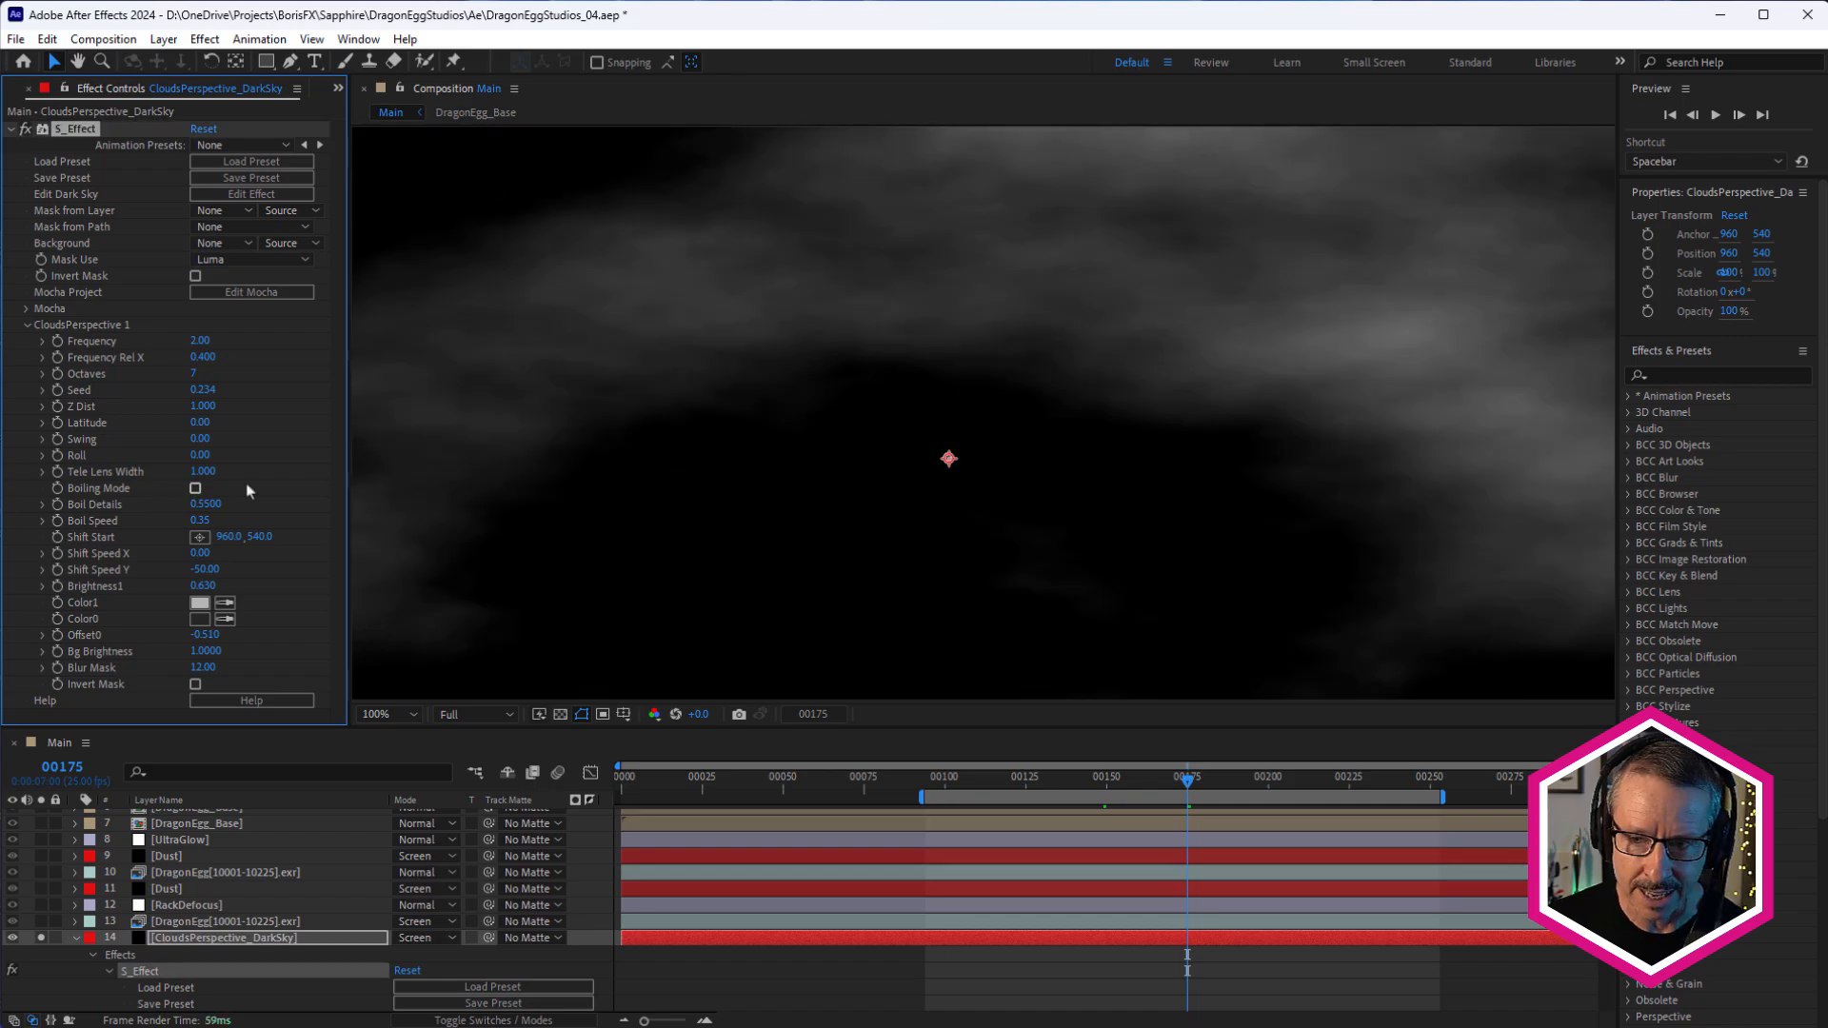
{"action": "scroll", "coordinate": [1127, 448], "scroll_direction": "down", "scroll_amount": 2}
{"action": "left_click_drag", "start_coordinate": [1017, 785], "coordinate": [1203, 773]}
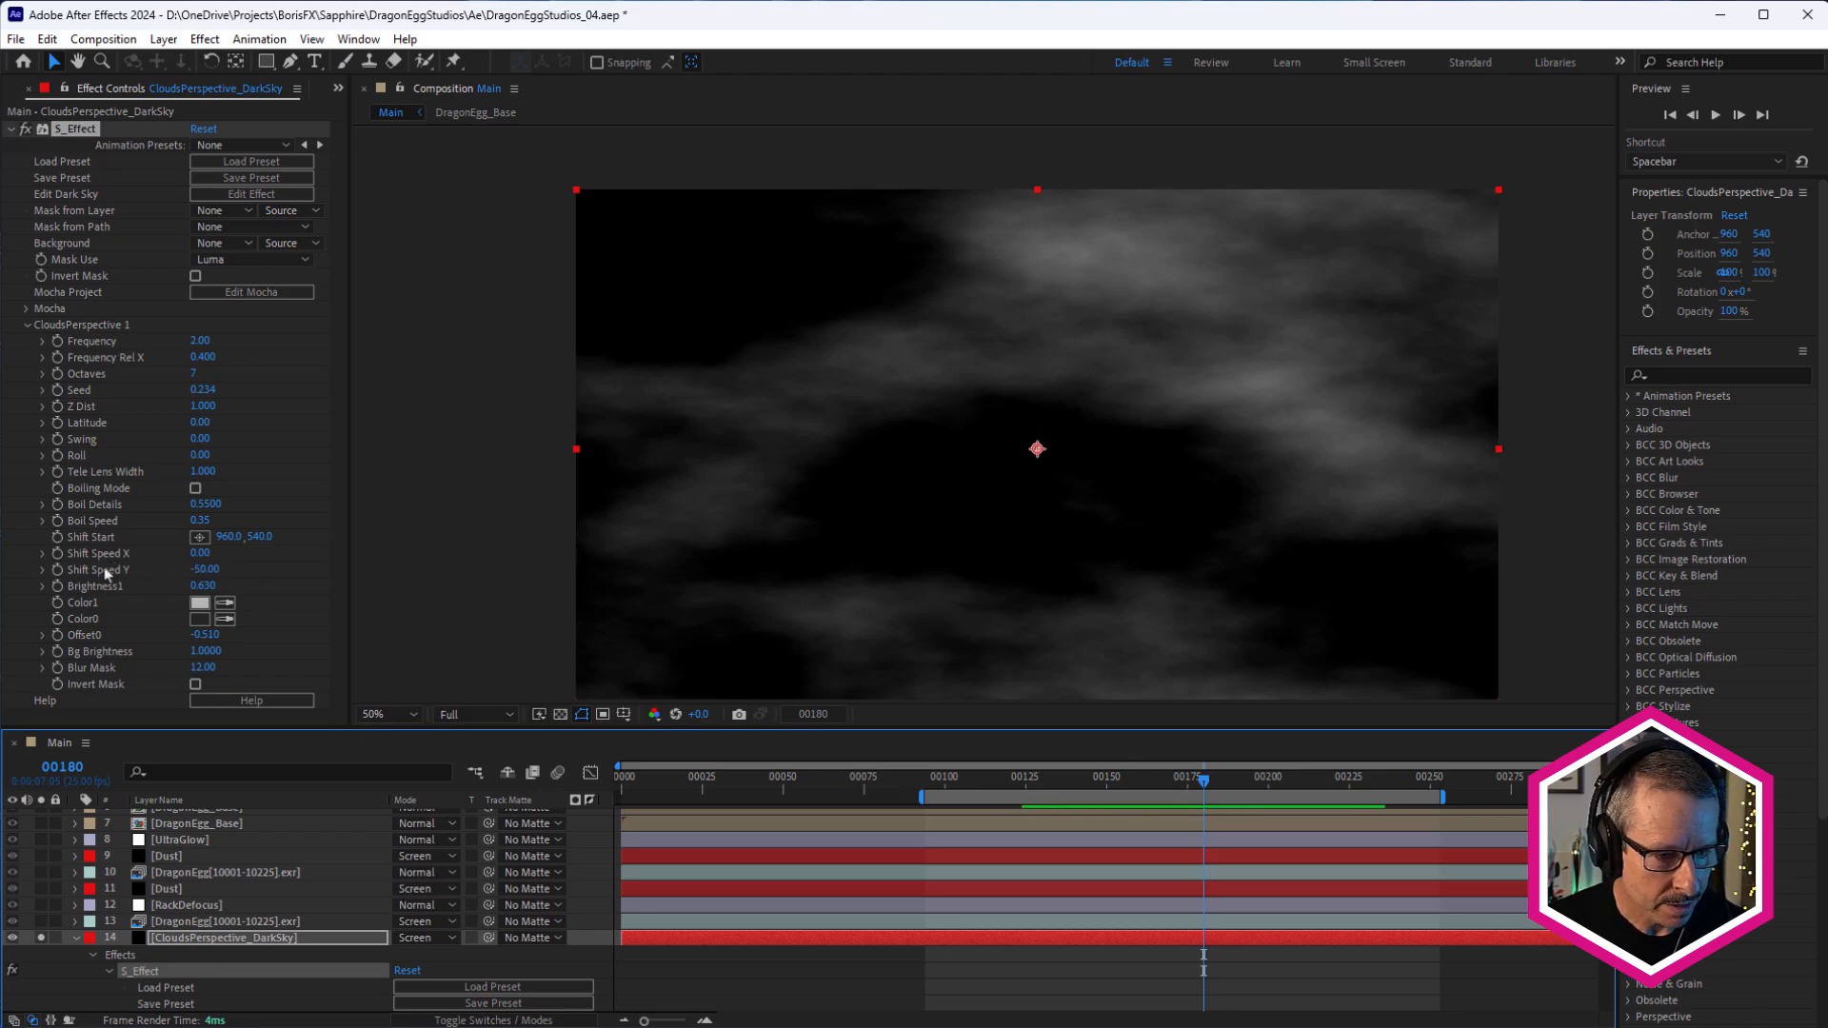
{"action": "left_click_drag", "start_coordinate": [1139, 766], "coordinate": [1223, 783]}
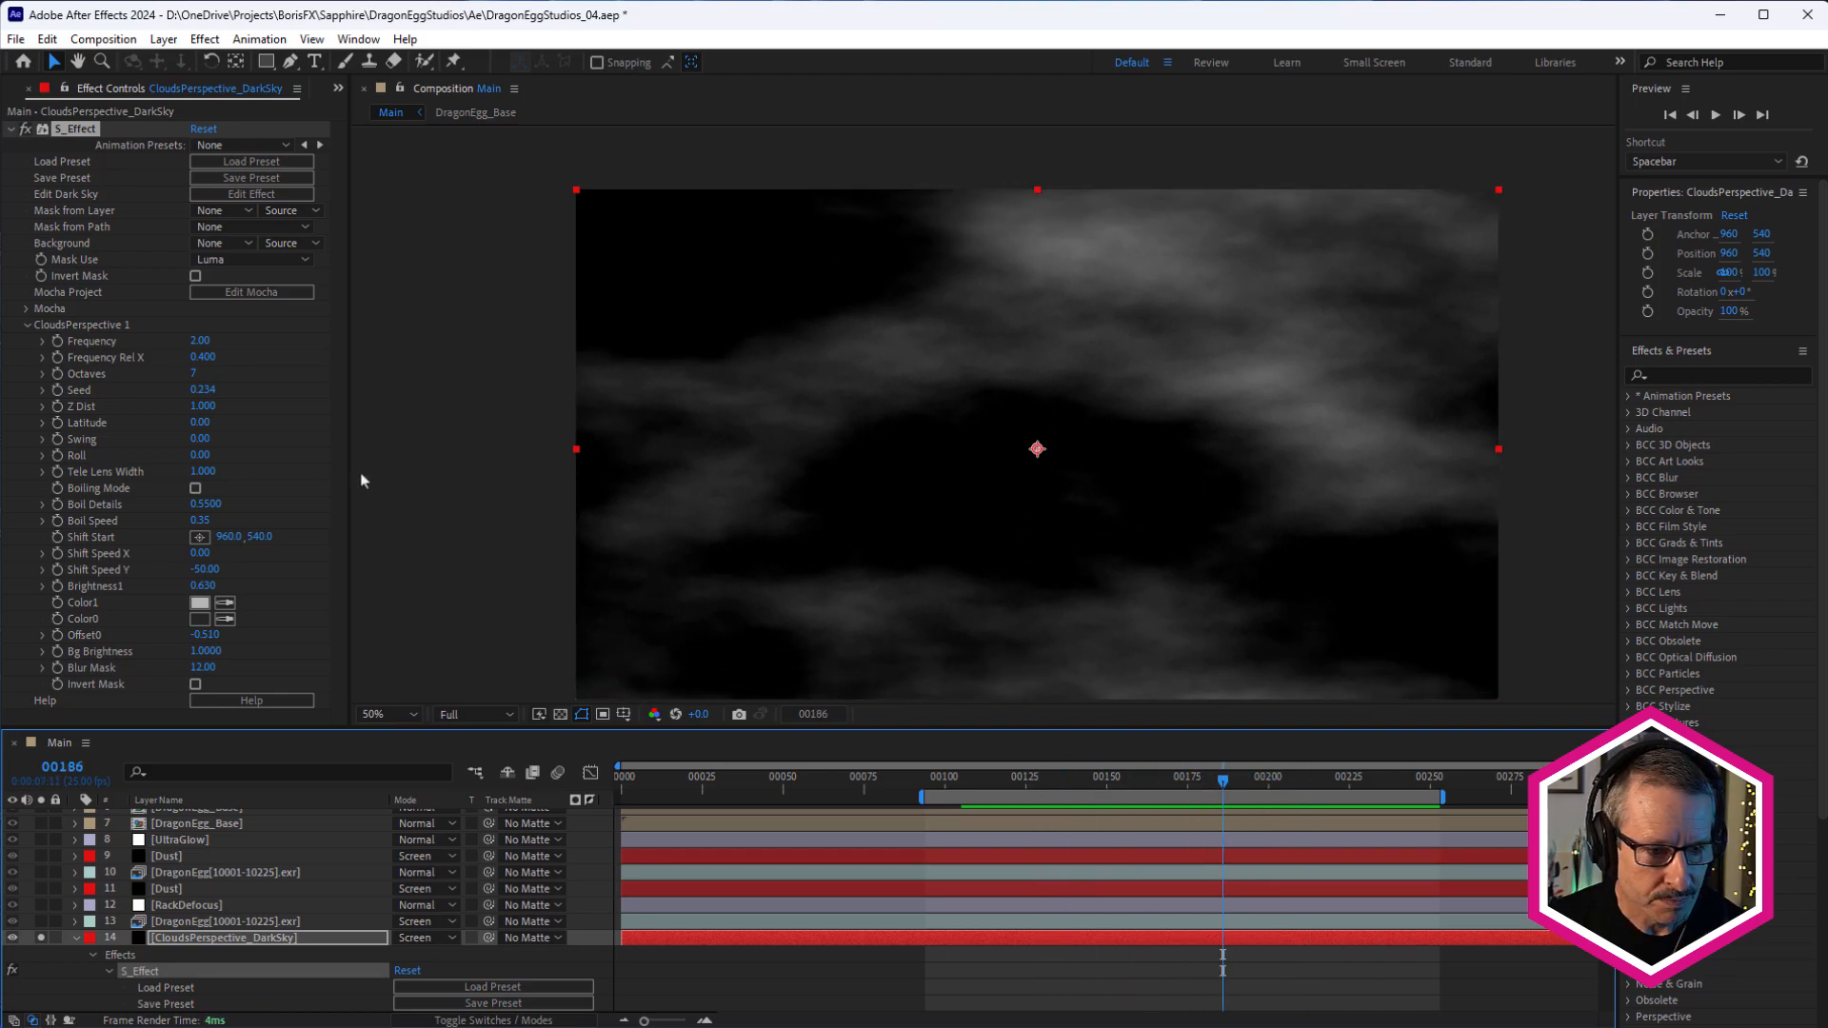
Turn Boiling Mode back on and scrub the timeline to frame 172
{"action": "left_click", "coordinate": [196, 489]}
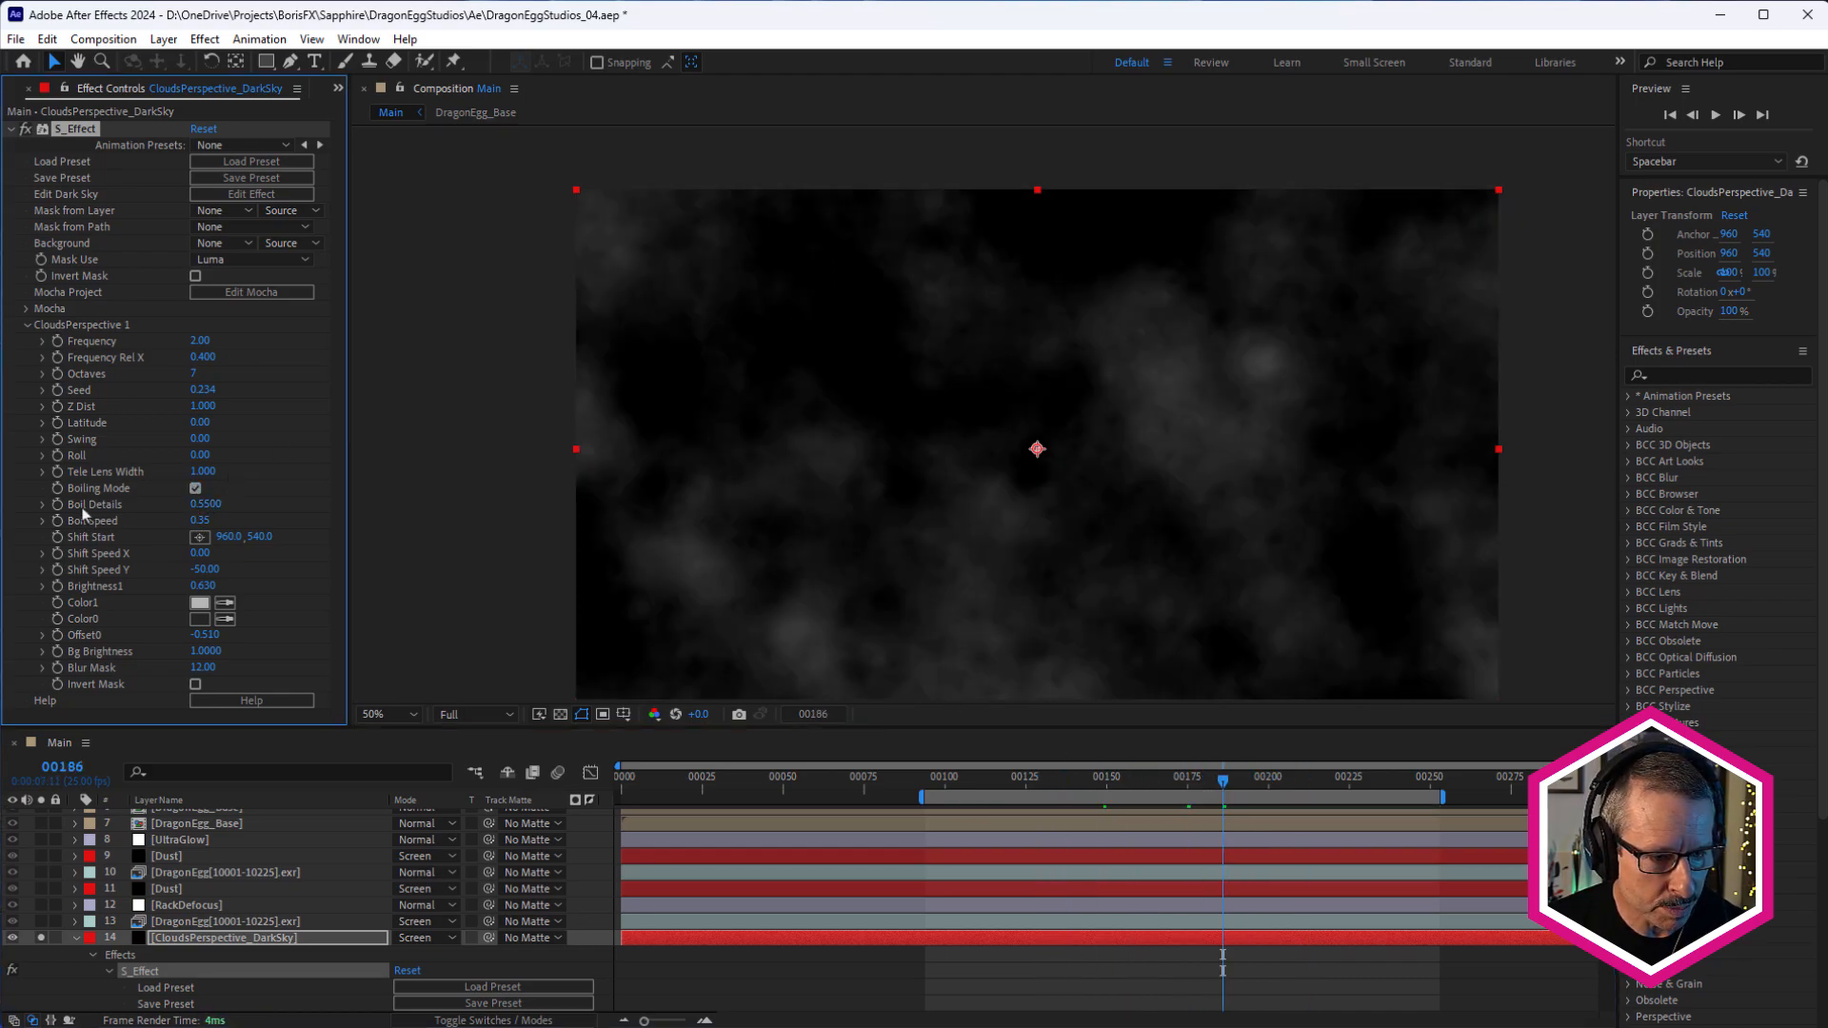
{"action": "left_click_drag", "start_coordinate": [952, 779], "coordinate": [1179, 783]}
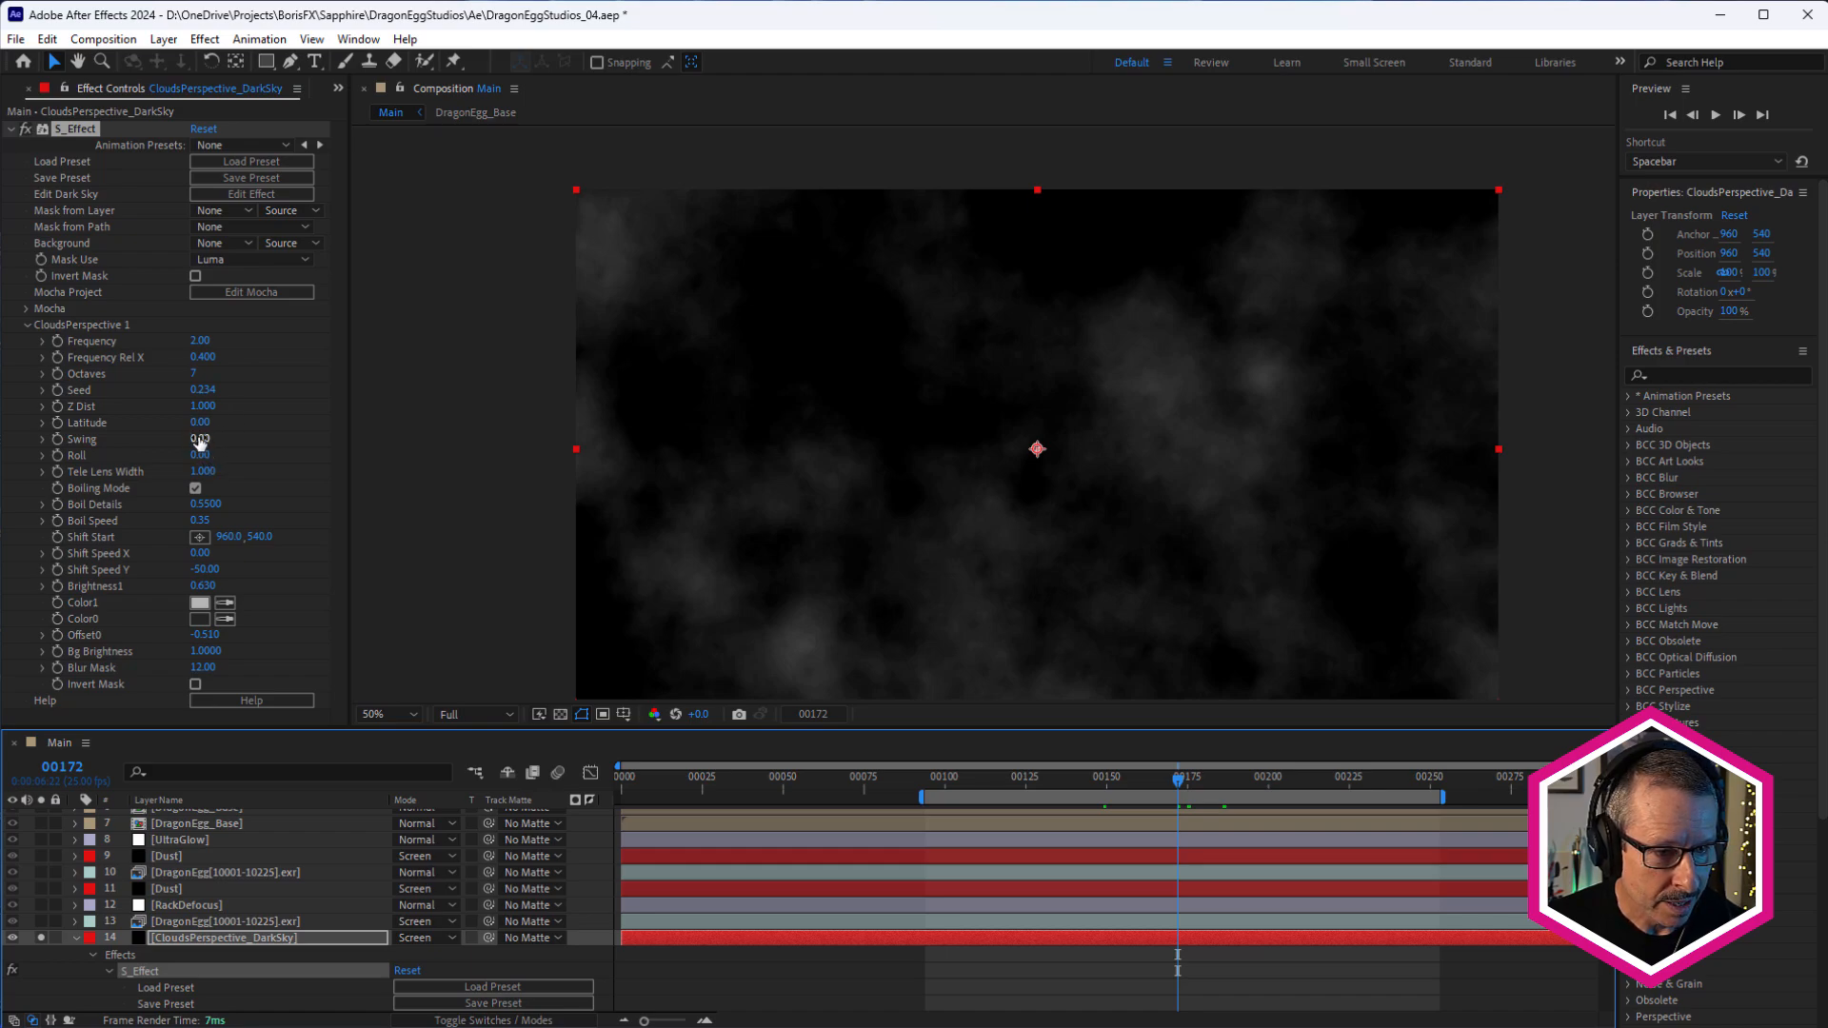
Try a Latitude of -51.00 on the clouds effect and scrub through the timeline
{"action": "left_click_drag", "start_coordinate": [198, 438], "coordinate": [167, 439]}
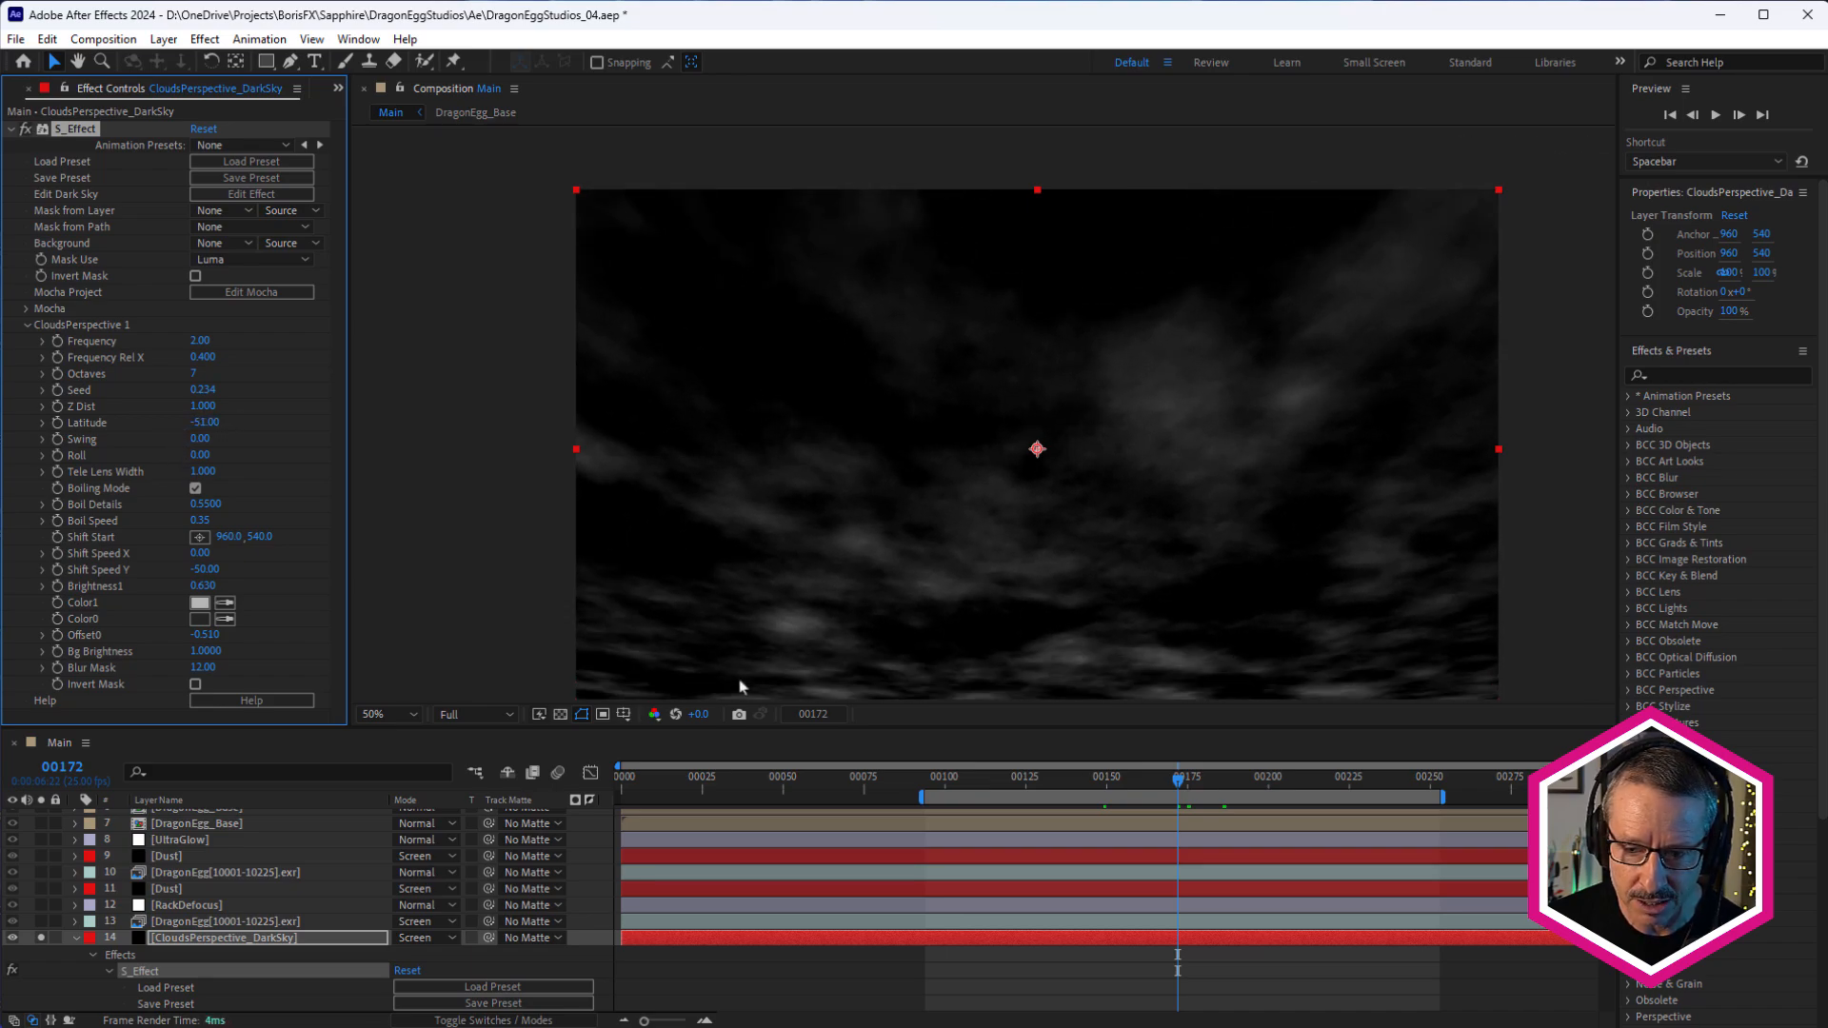
{"action": "left_click", "coordinate": [971, 788]}
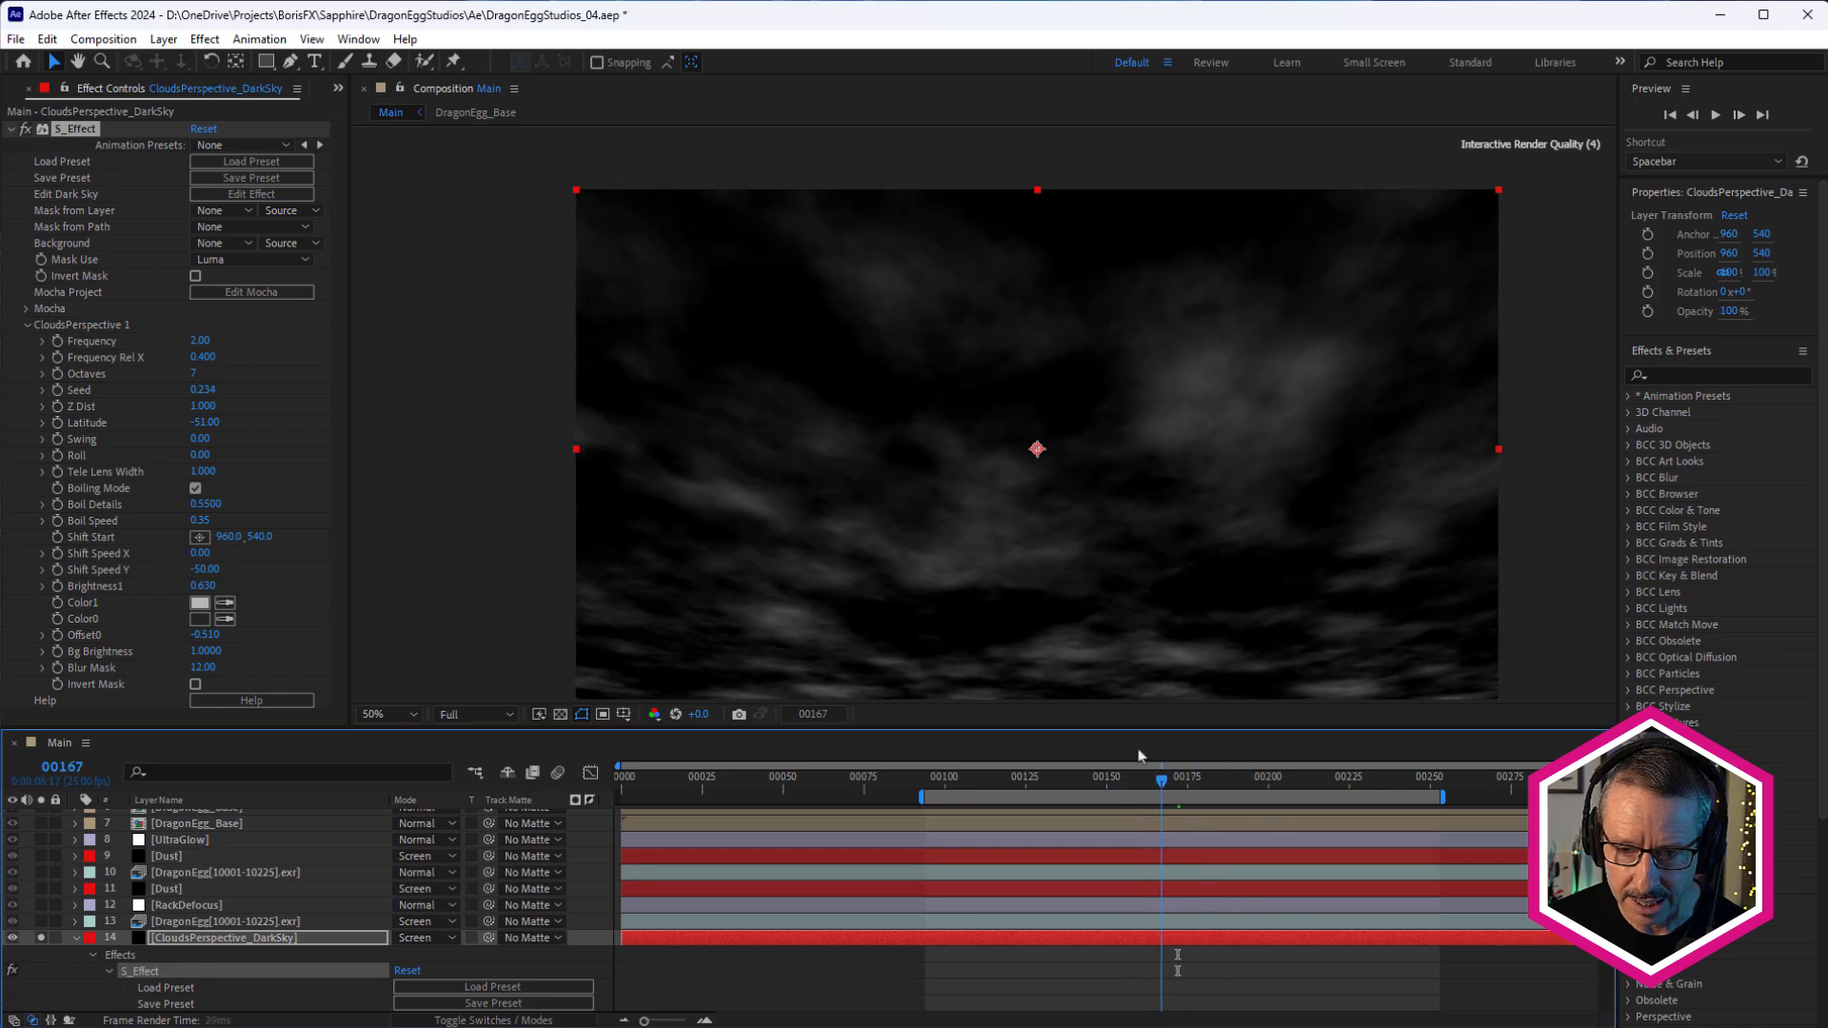
{"action": "left_click", "coordinate": [1073, 779]}
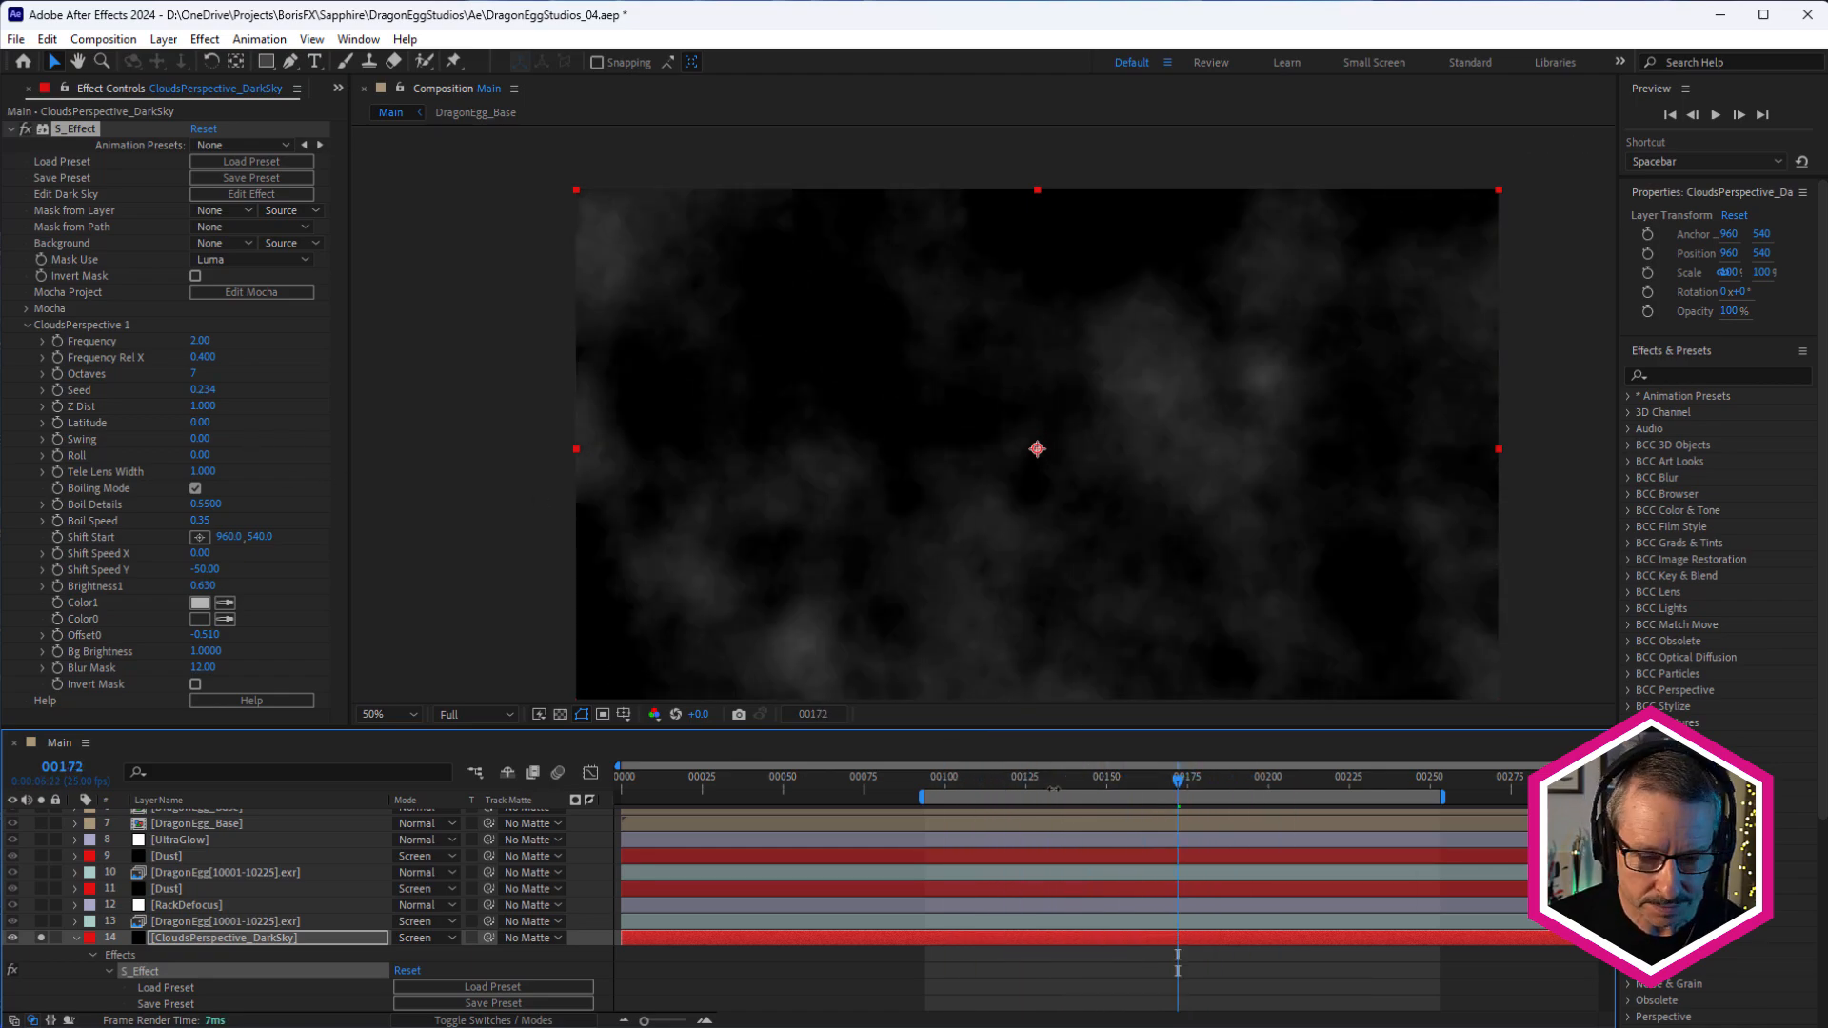
Solo both GradientRadial layers together with CloudsPerspective_DarkSky and scrub the timeline to frame 142
{"action": "left_click", "coordinate": [76, 939]}
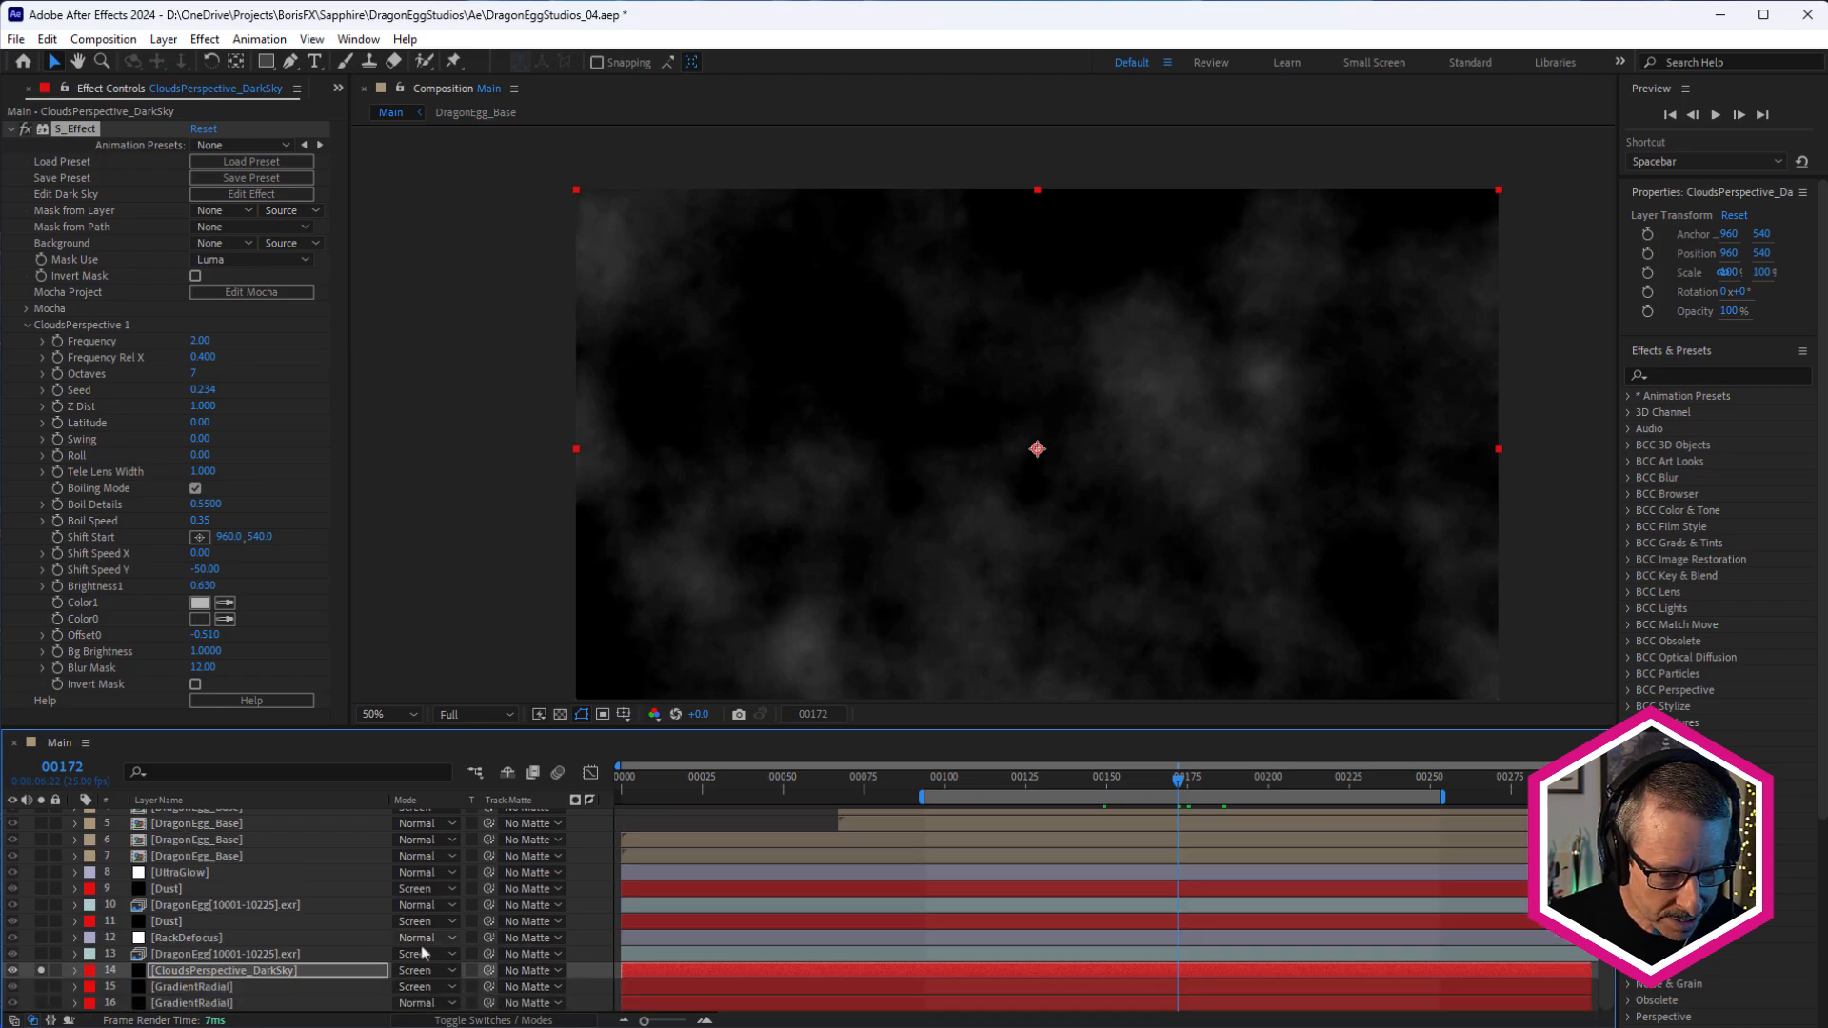
{"action": "left_click", "coordinate": [185, 988]}
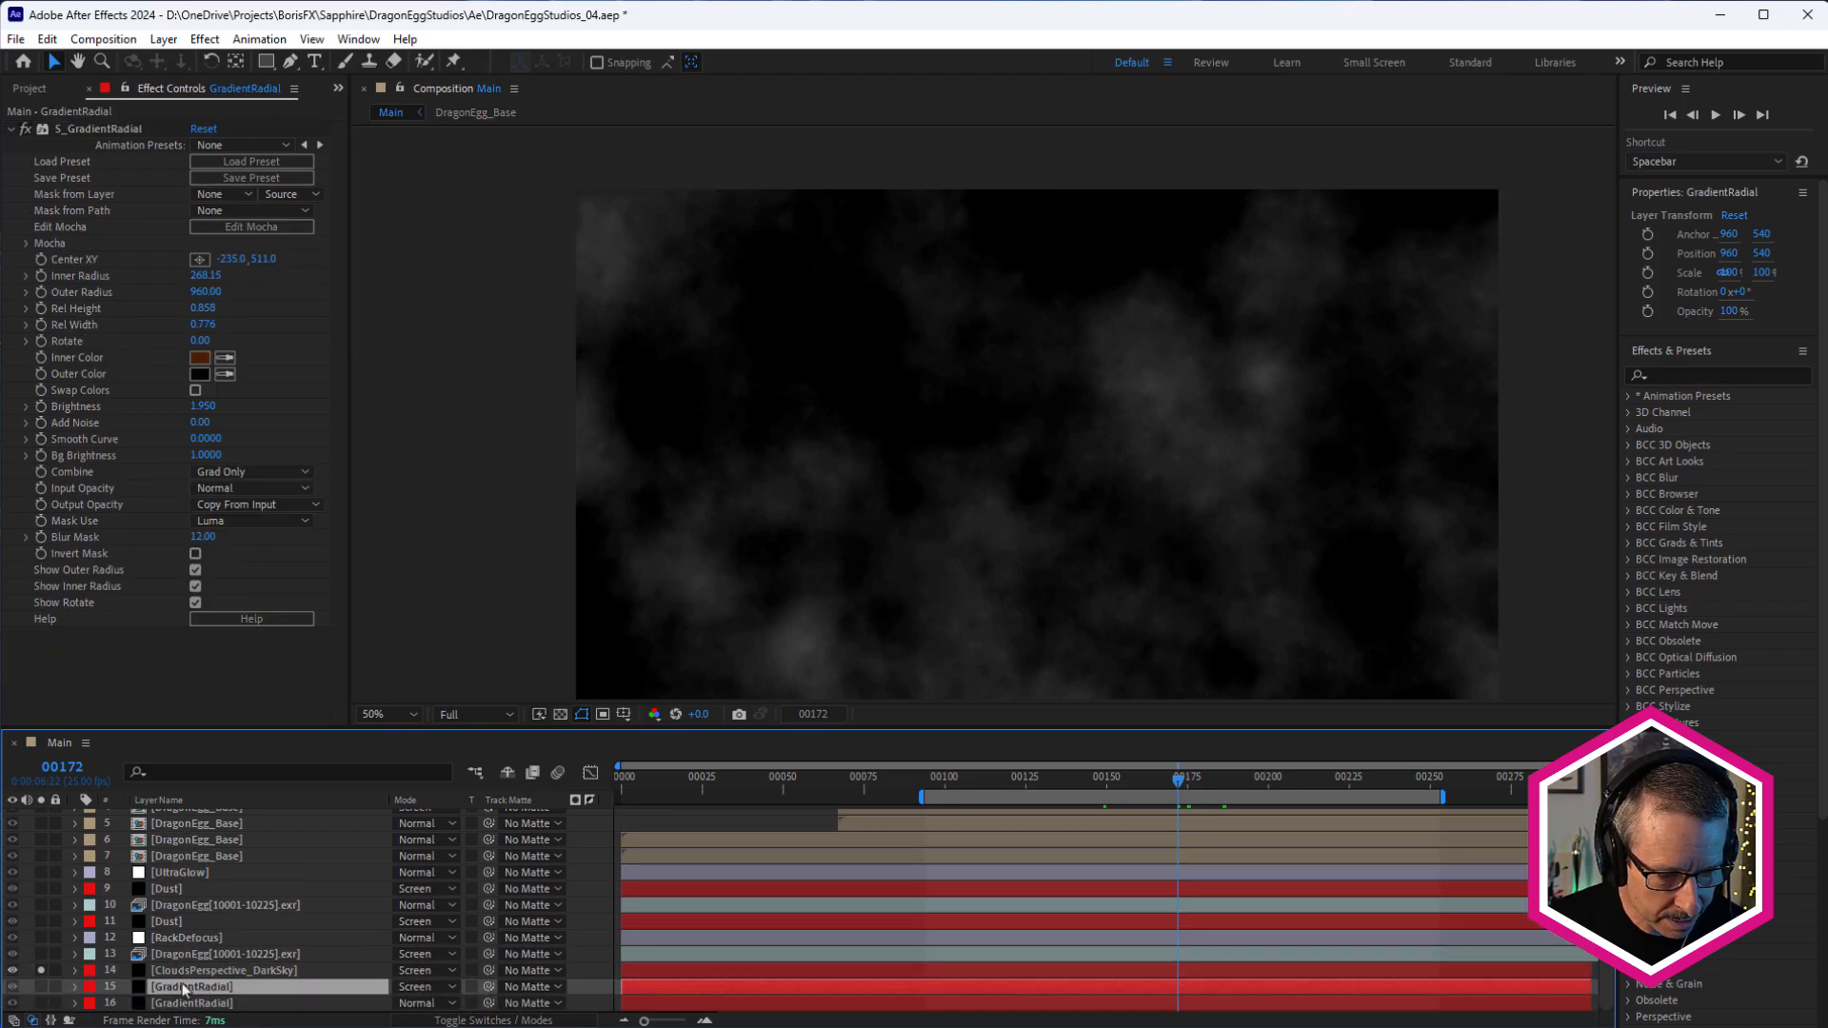
{"action": "left_click", "coordinate": [40, 987]}
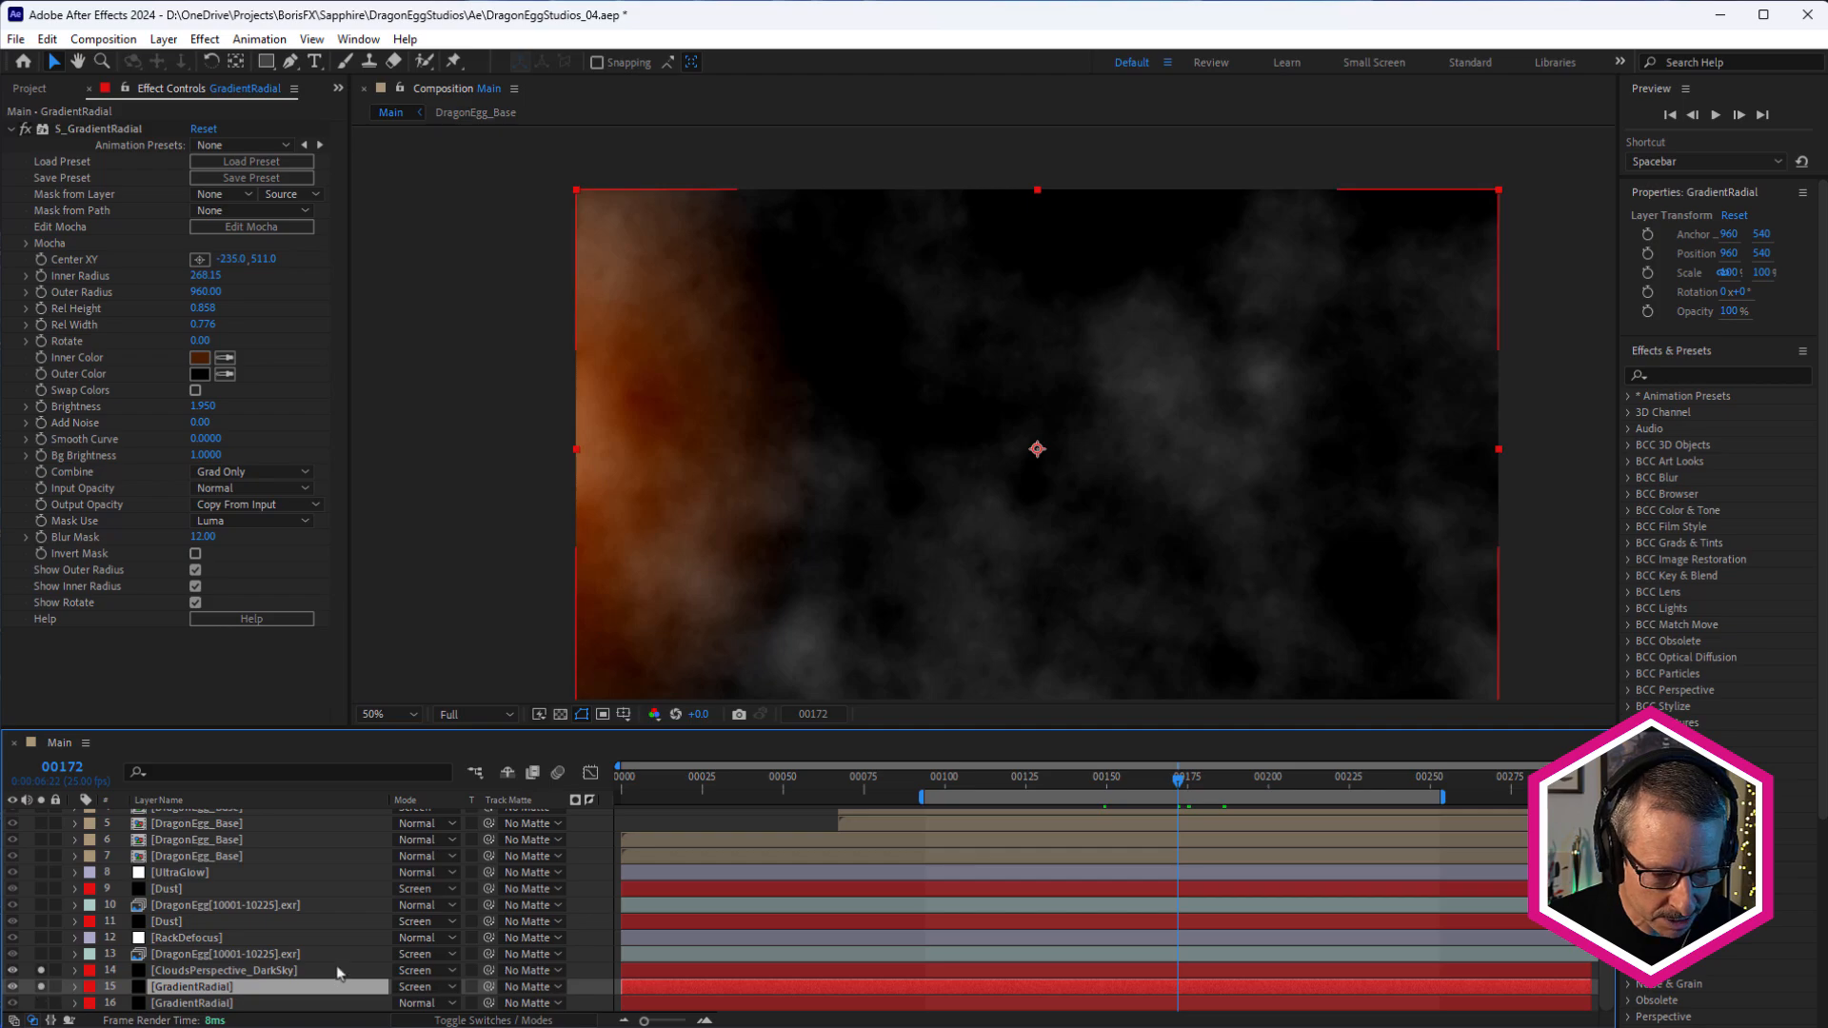
{"action": "left_click", "coordinate": [41, 1002]}
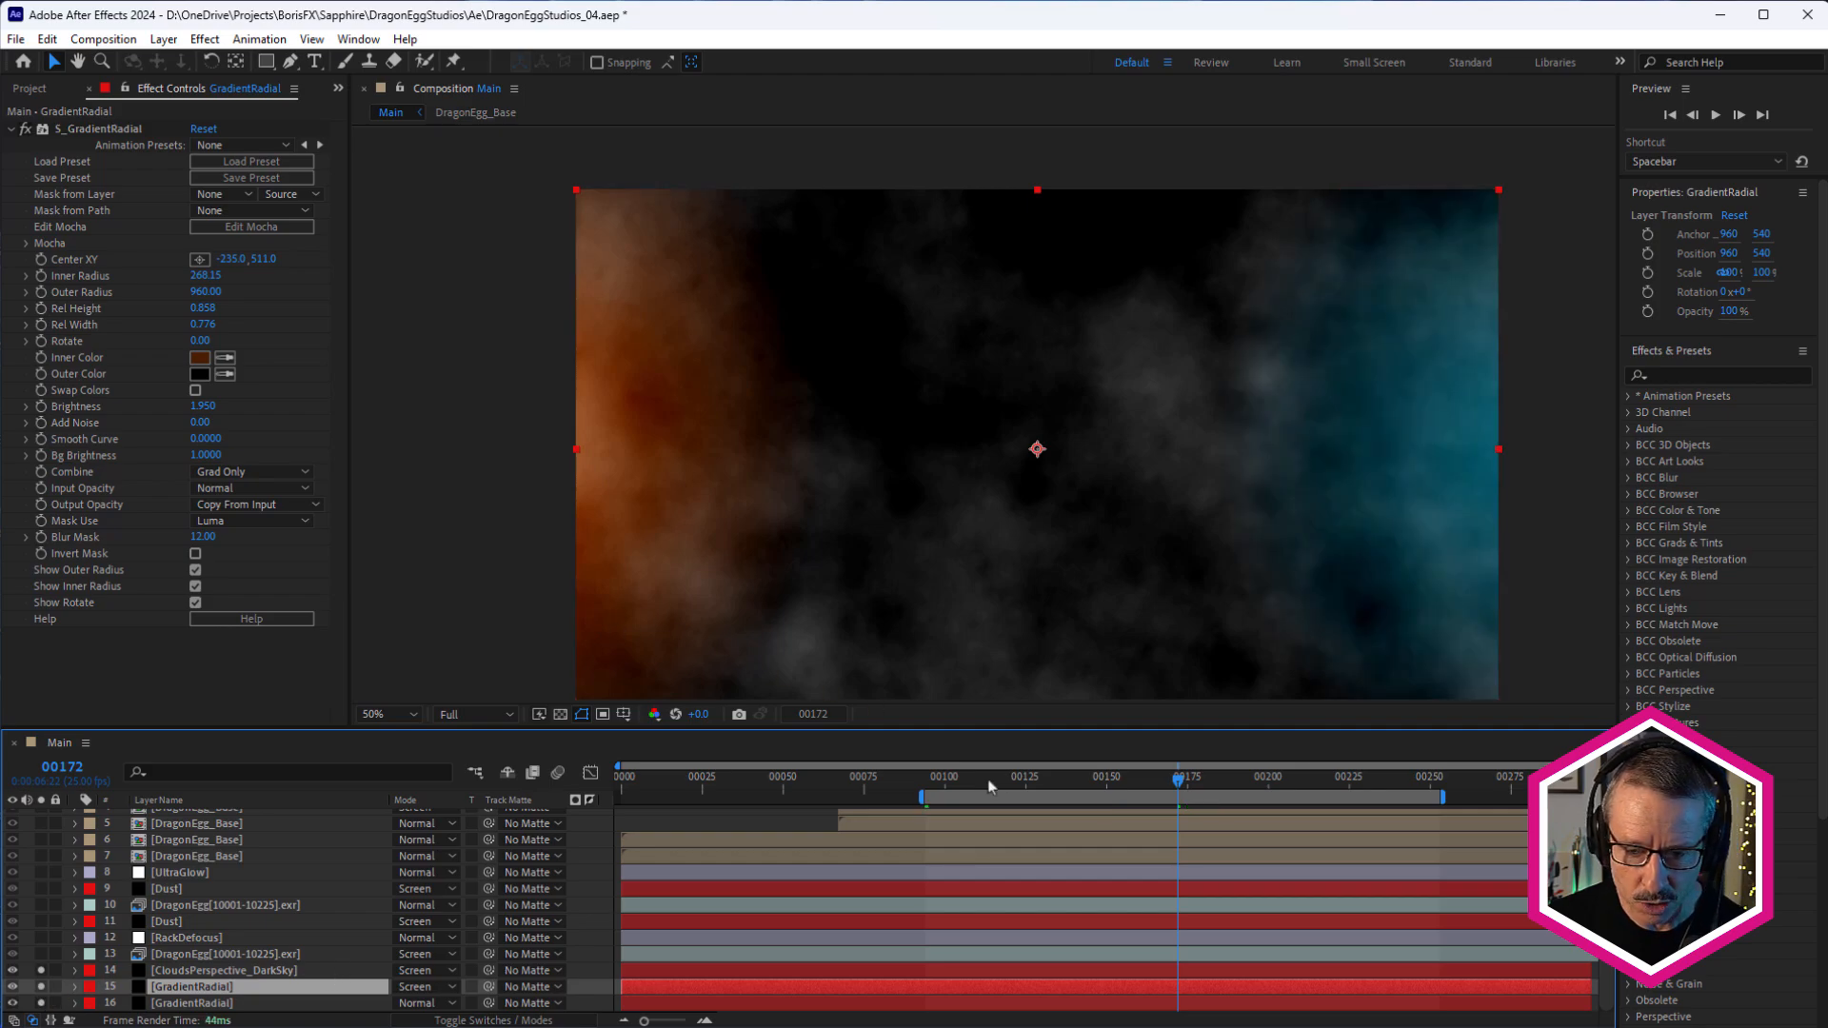
{"action": "left_click_drag", "start_coordinate": [962, 781], "coordinate": [1116, 821]}
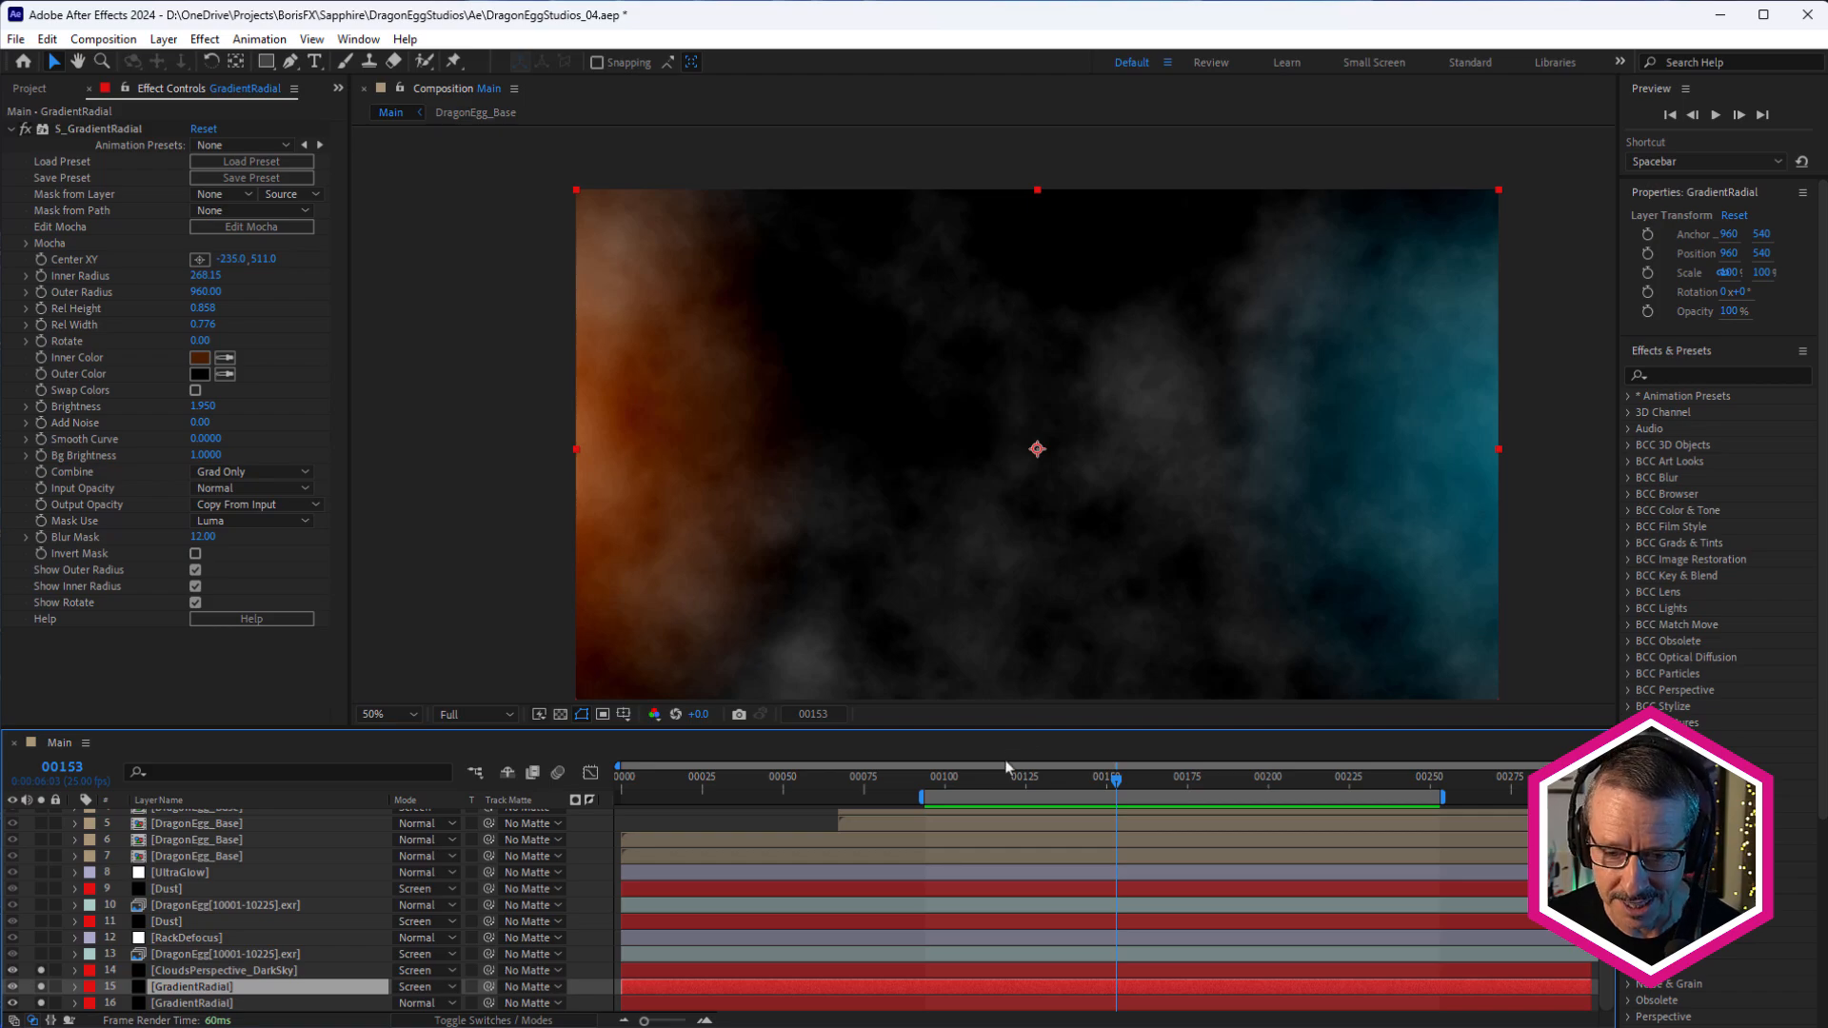
{"action": "left_click_drag", "start_coordinate": [959, 779], "coordinate": [1081, 799]}
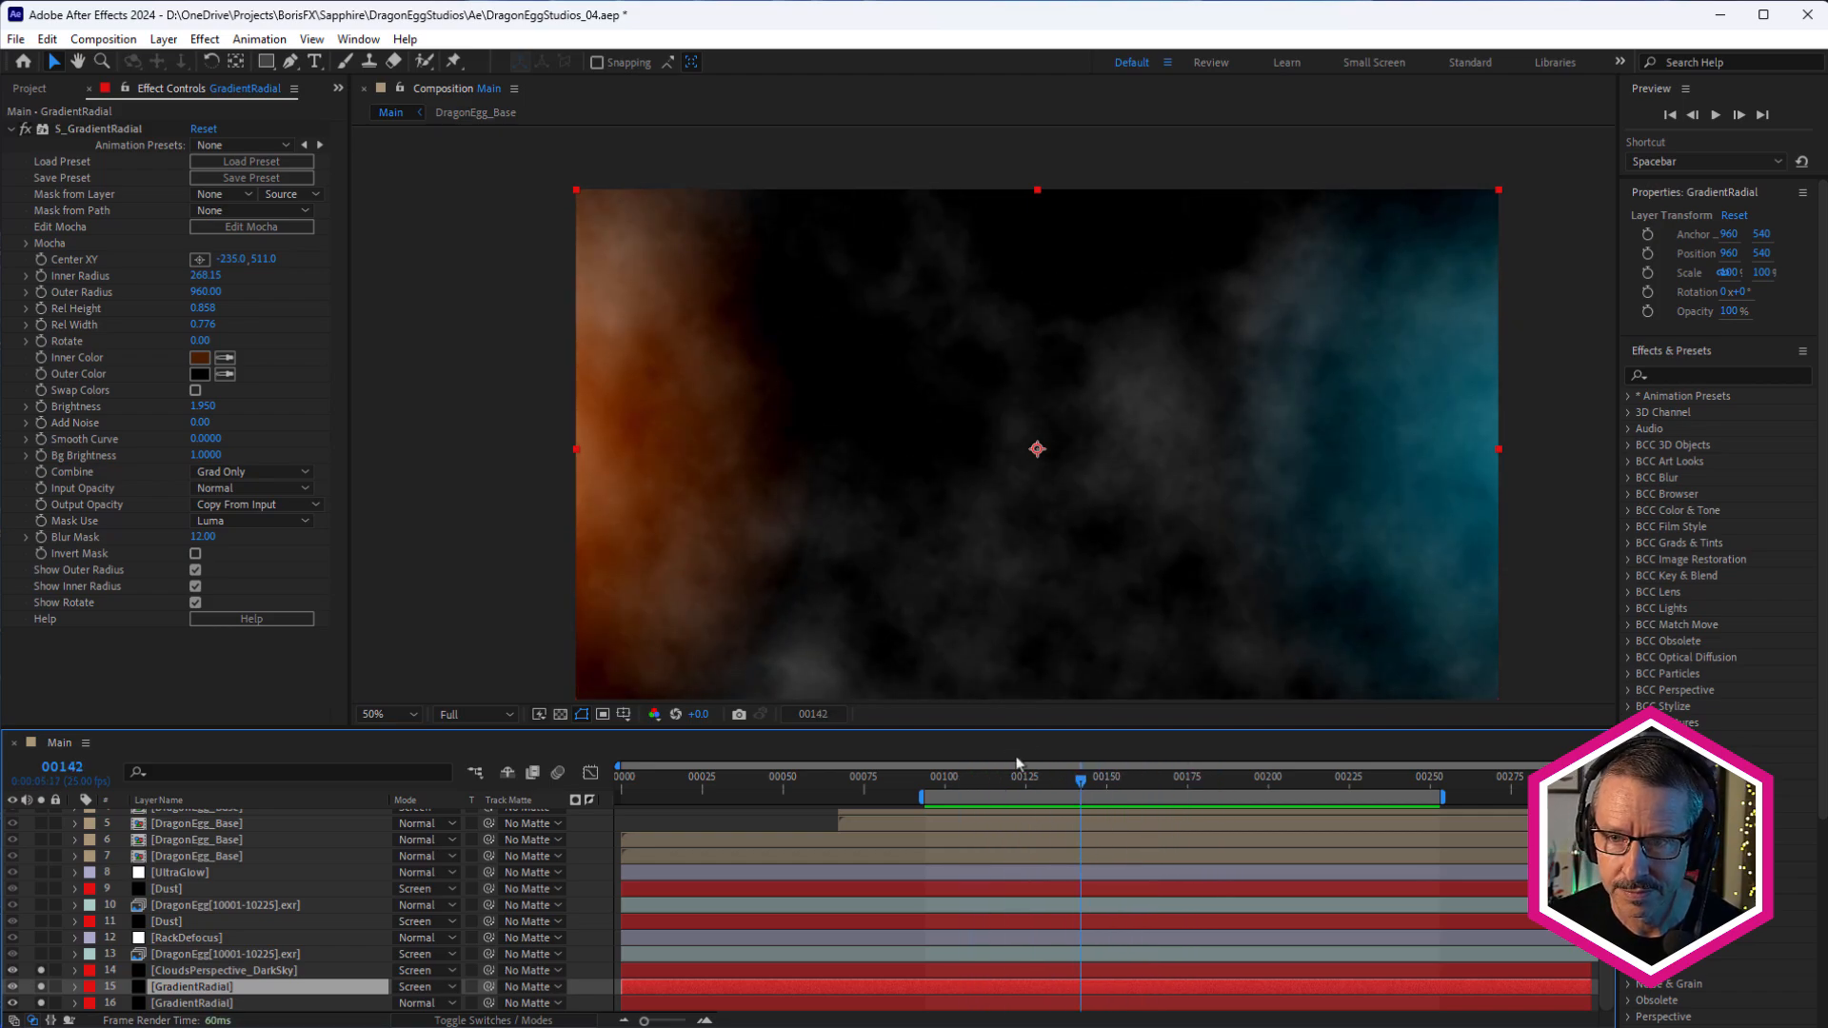
{"action": "left_click", "coordinate": [162, 955]}
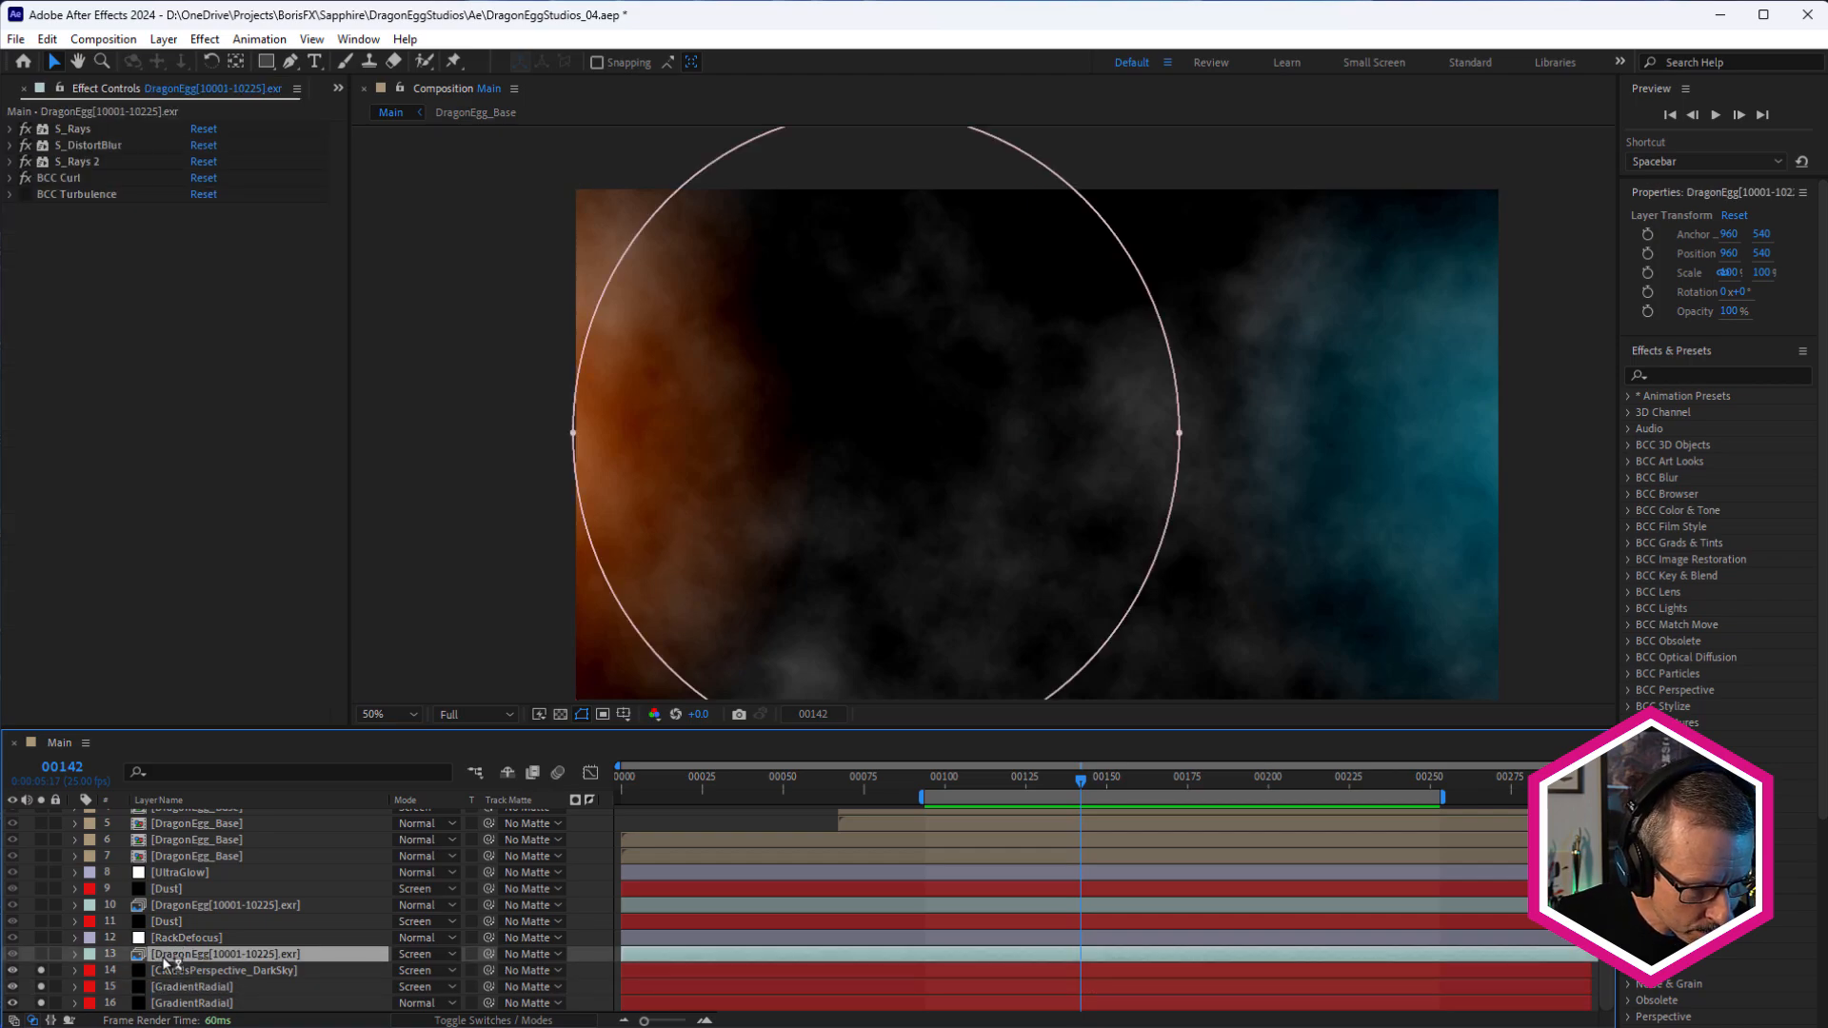
{"action": "left_click", "coordinate": [175, 908]}
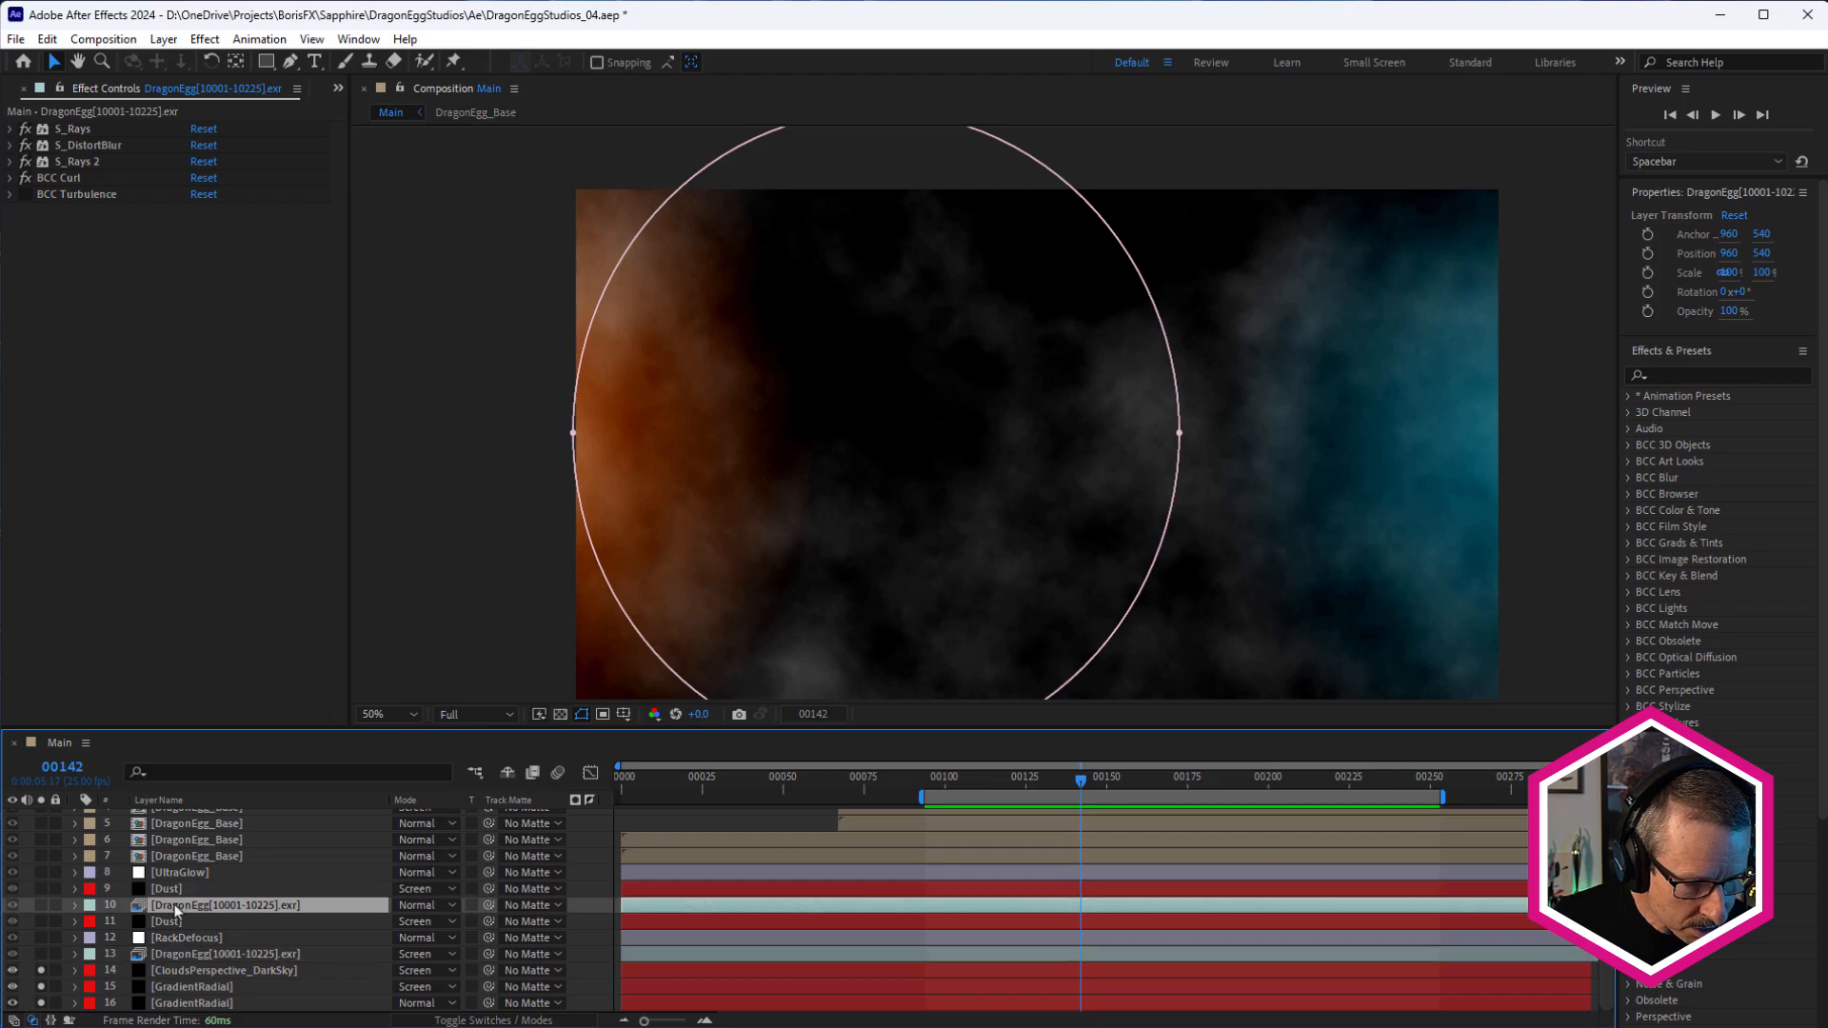
{"action": "left_click", "coordinate": [40, 903]}
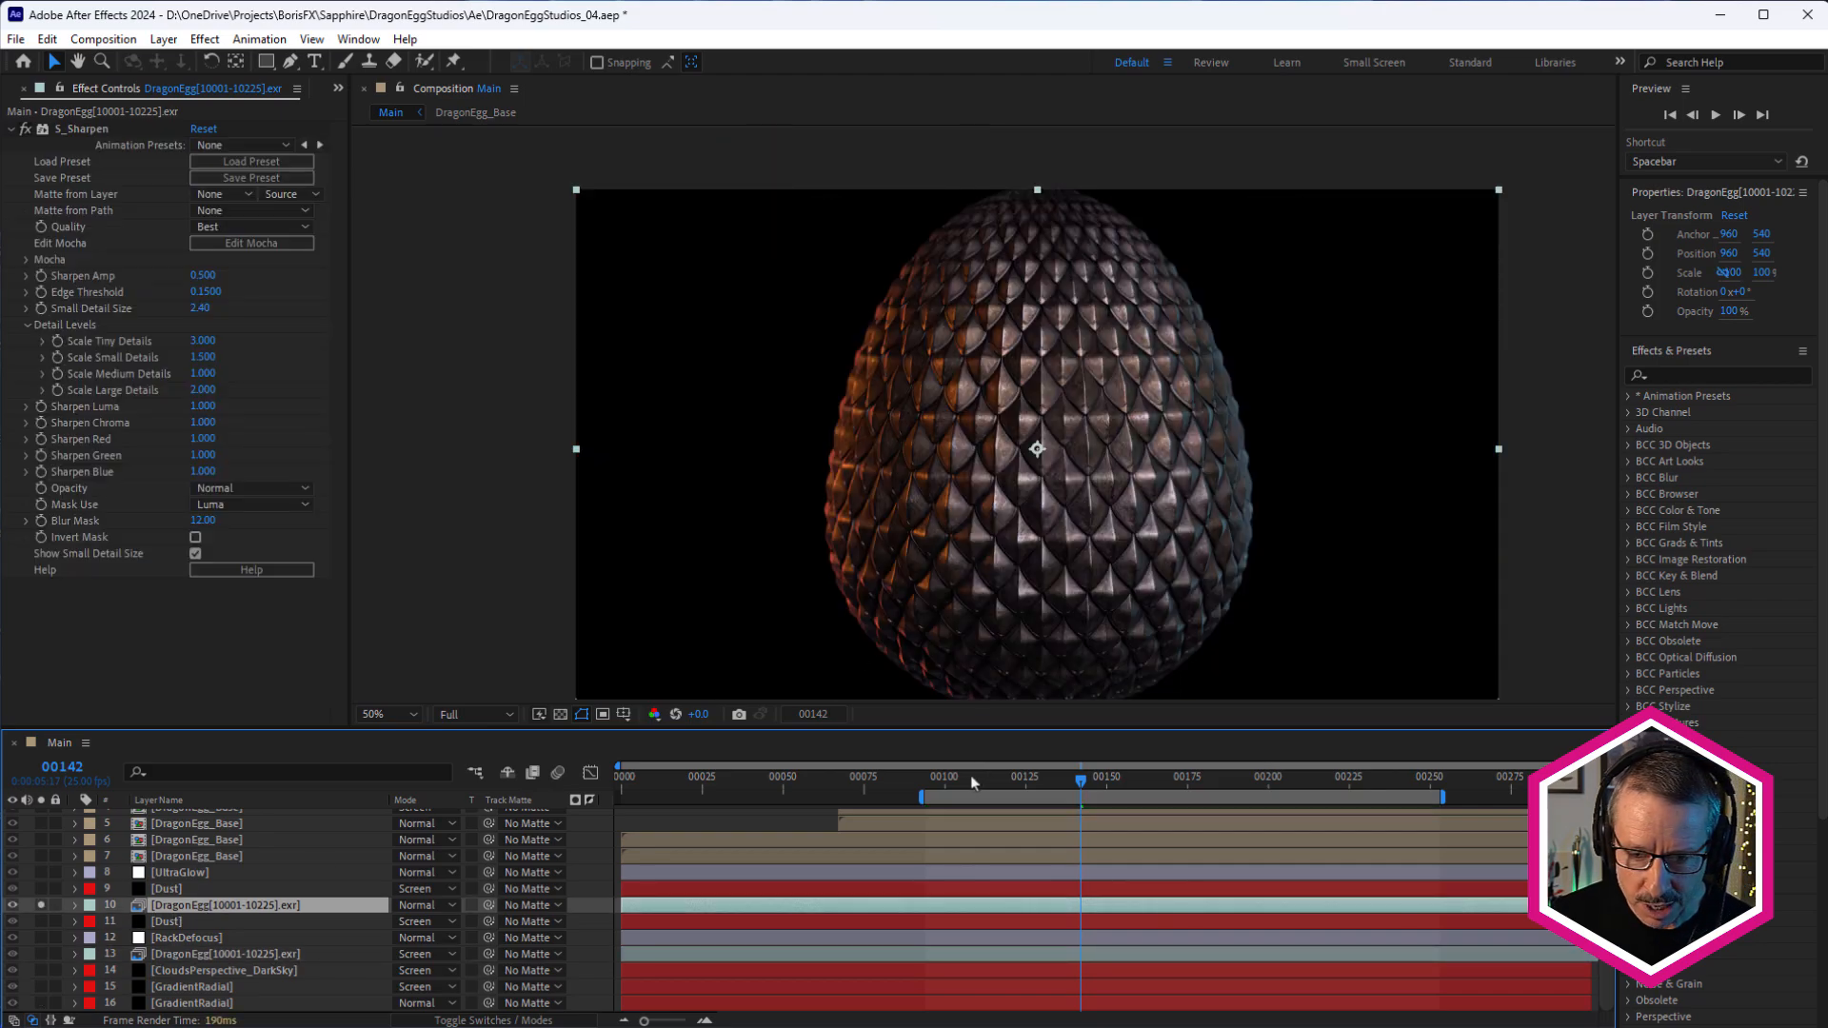
{"action": "mouse_move", "coordinate": [1095, 779]}
{"action": "left_mouse_down"}
{"action": "mouse_move", "coordinate": [1079, 804]}
{"action": "mouse_move", "coordinate": [1093, 781]}
{"action": "left_mouse_up"}
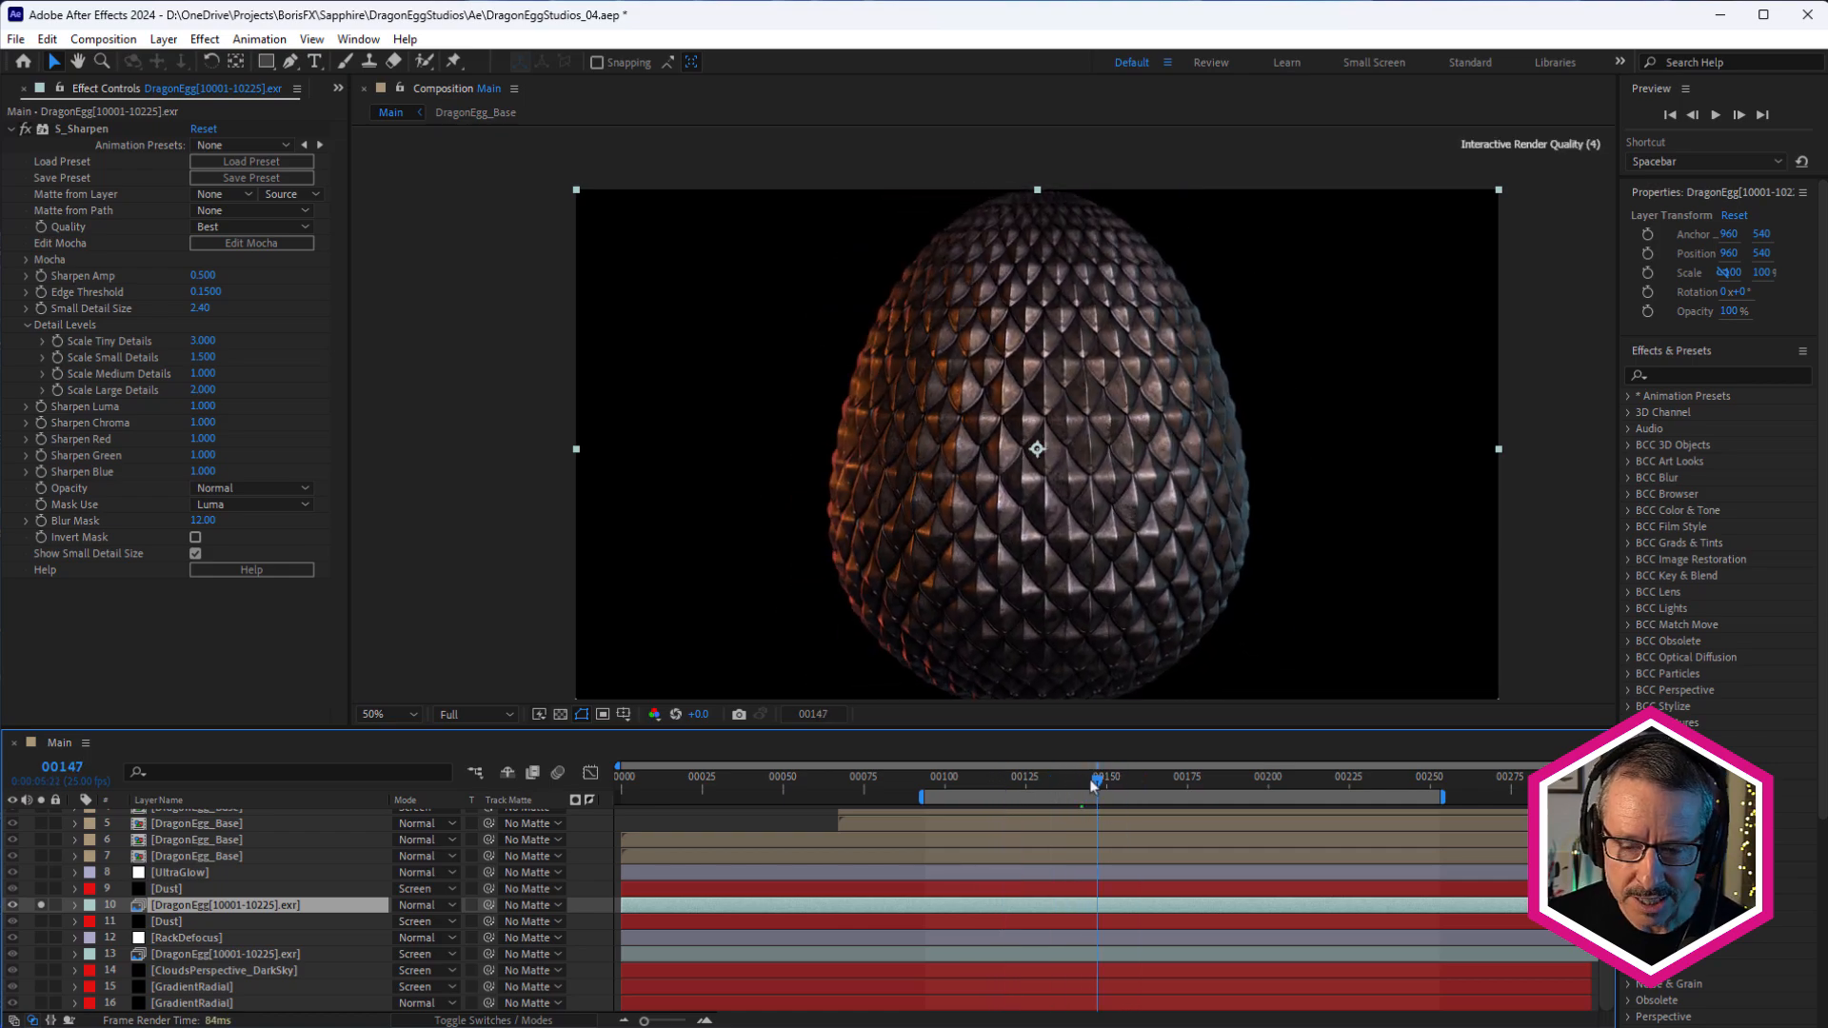
Examine the orange-lit and blue-lit edges of the egg render up close and scrub through its animation
{"action": "scroll", "coordinate": [877, 403], "scroll_direction": "up", "scroll_amount": 2}
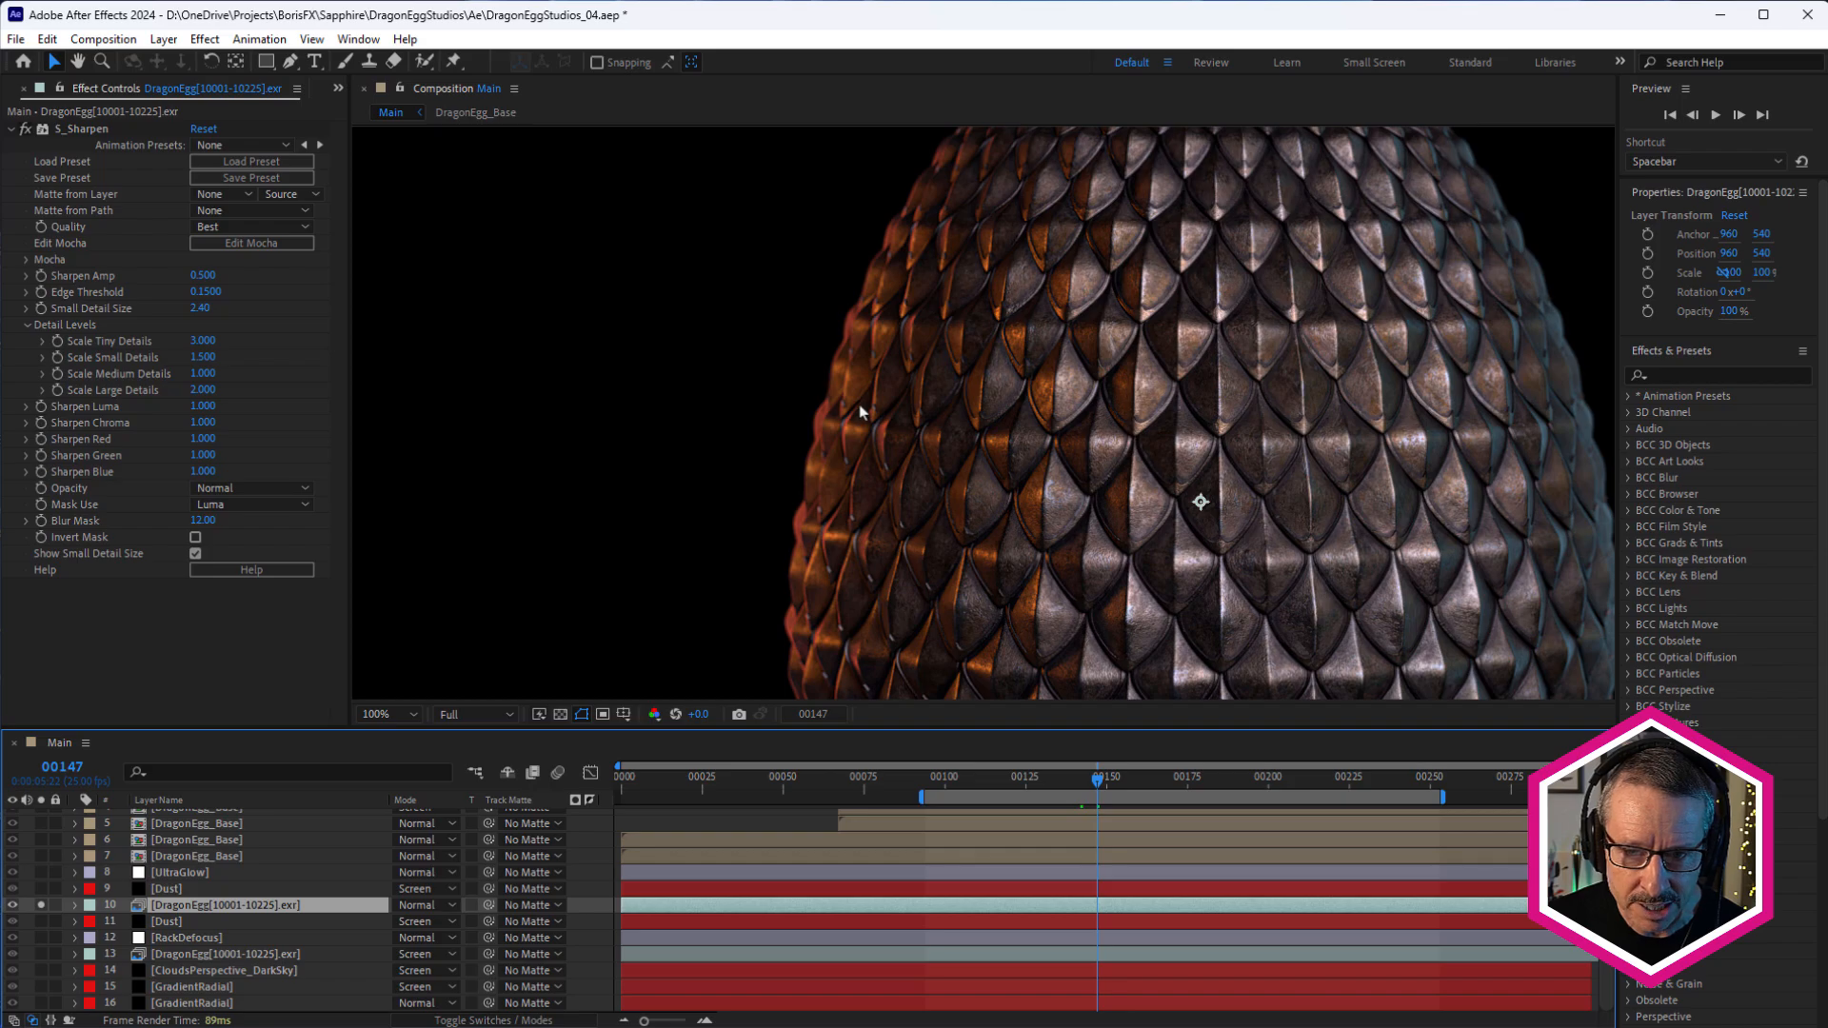
{"action": "scroll", "coordinate": [859, 411], "scroll_direction": "down", "scroll_amount": 2}
{"action": "scroll", "coordinate": [1228, 458], "scroll_direction": "up", "scroll_amount": 2}
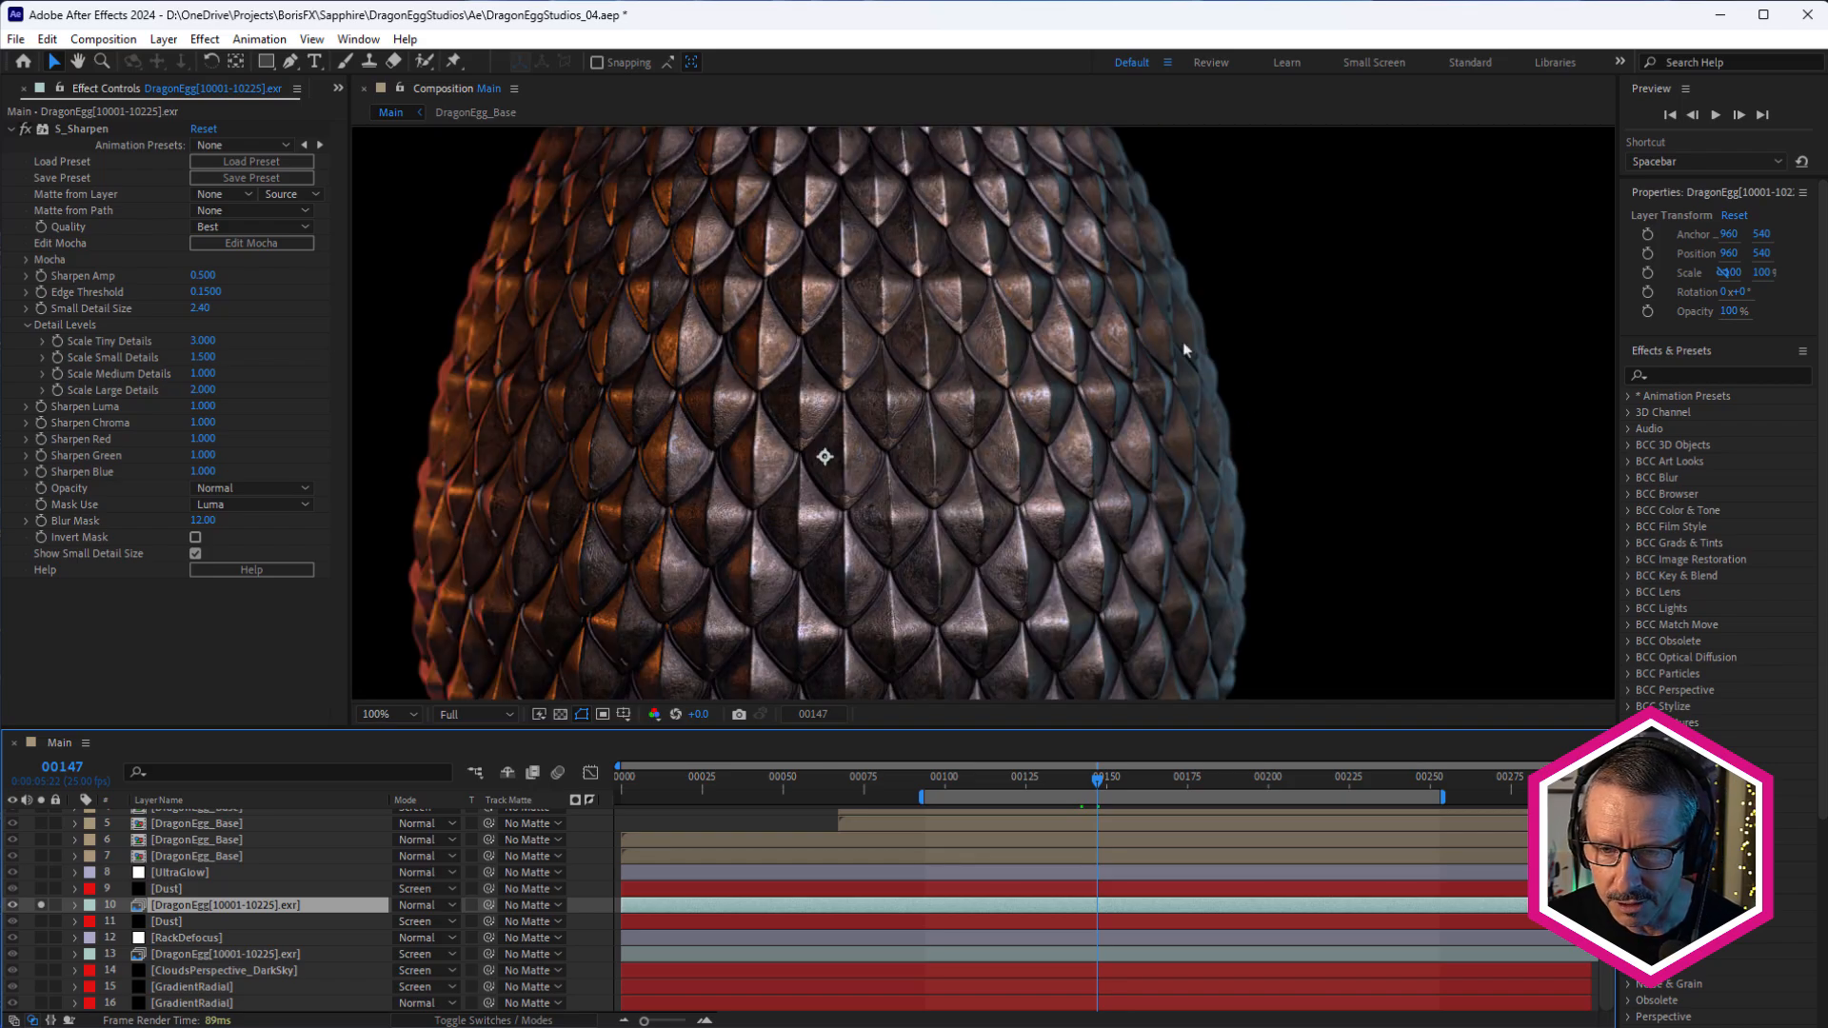
{"action": "scroll", "coordinate": [1176, 401], "scroll_direction": "down", "scroll_amount": 2}
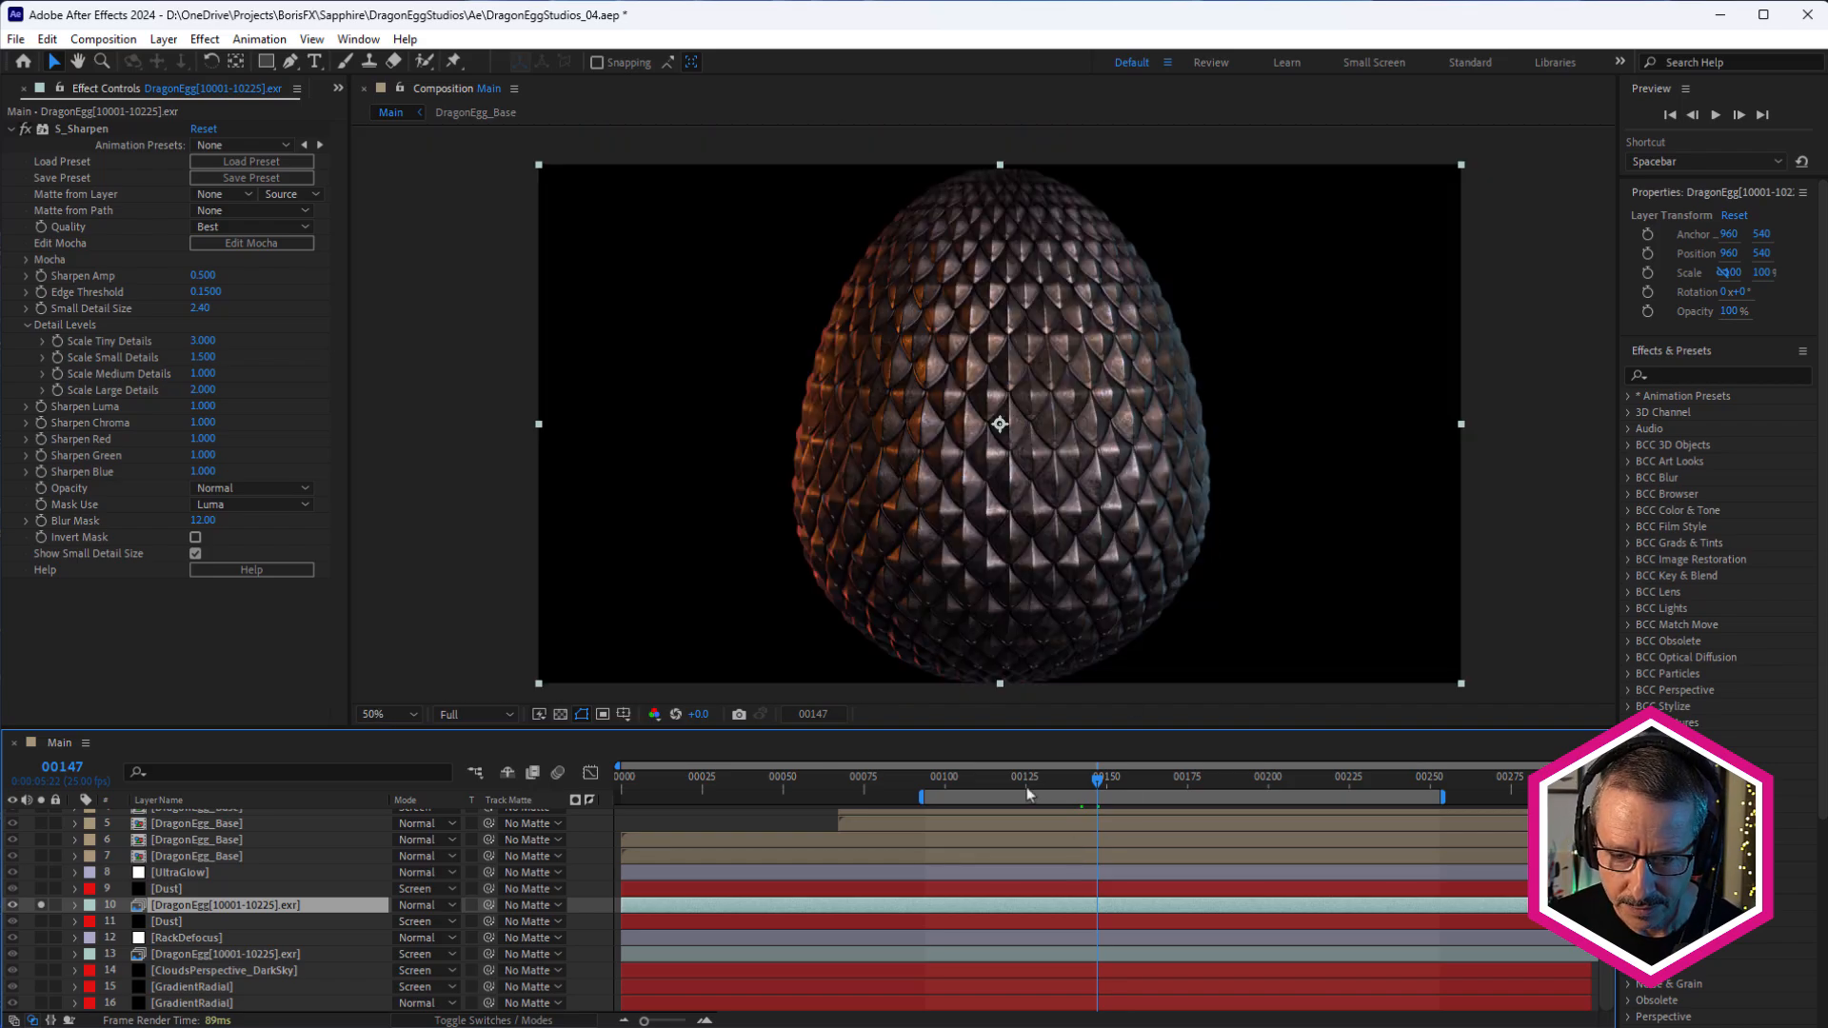
{"action": "left_click_drag", "start_coordinate": [1027, 793], "coordinate": [1221, 802]}
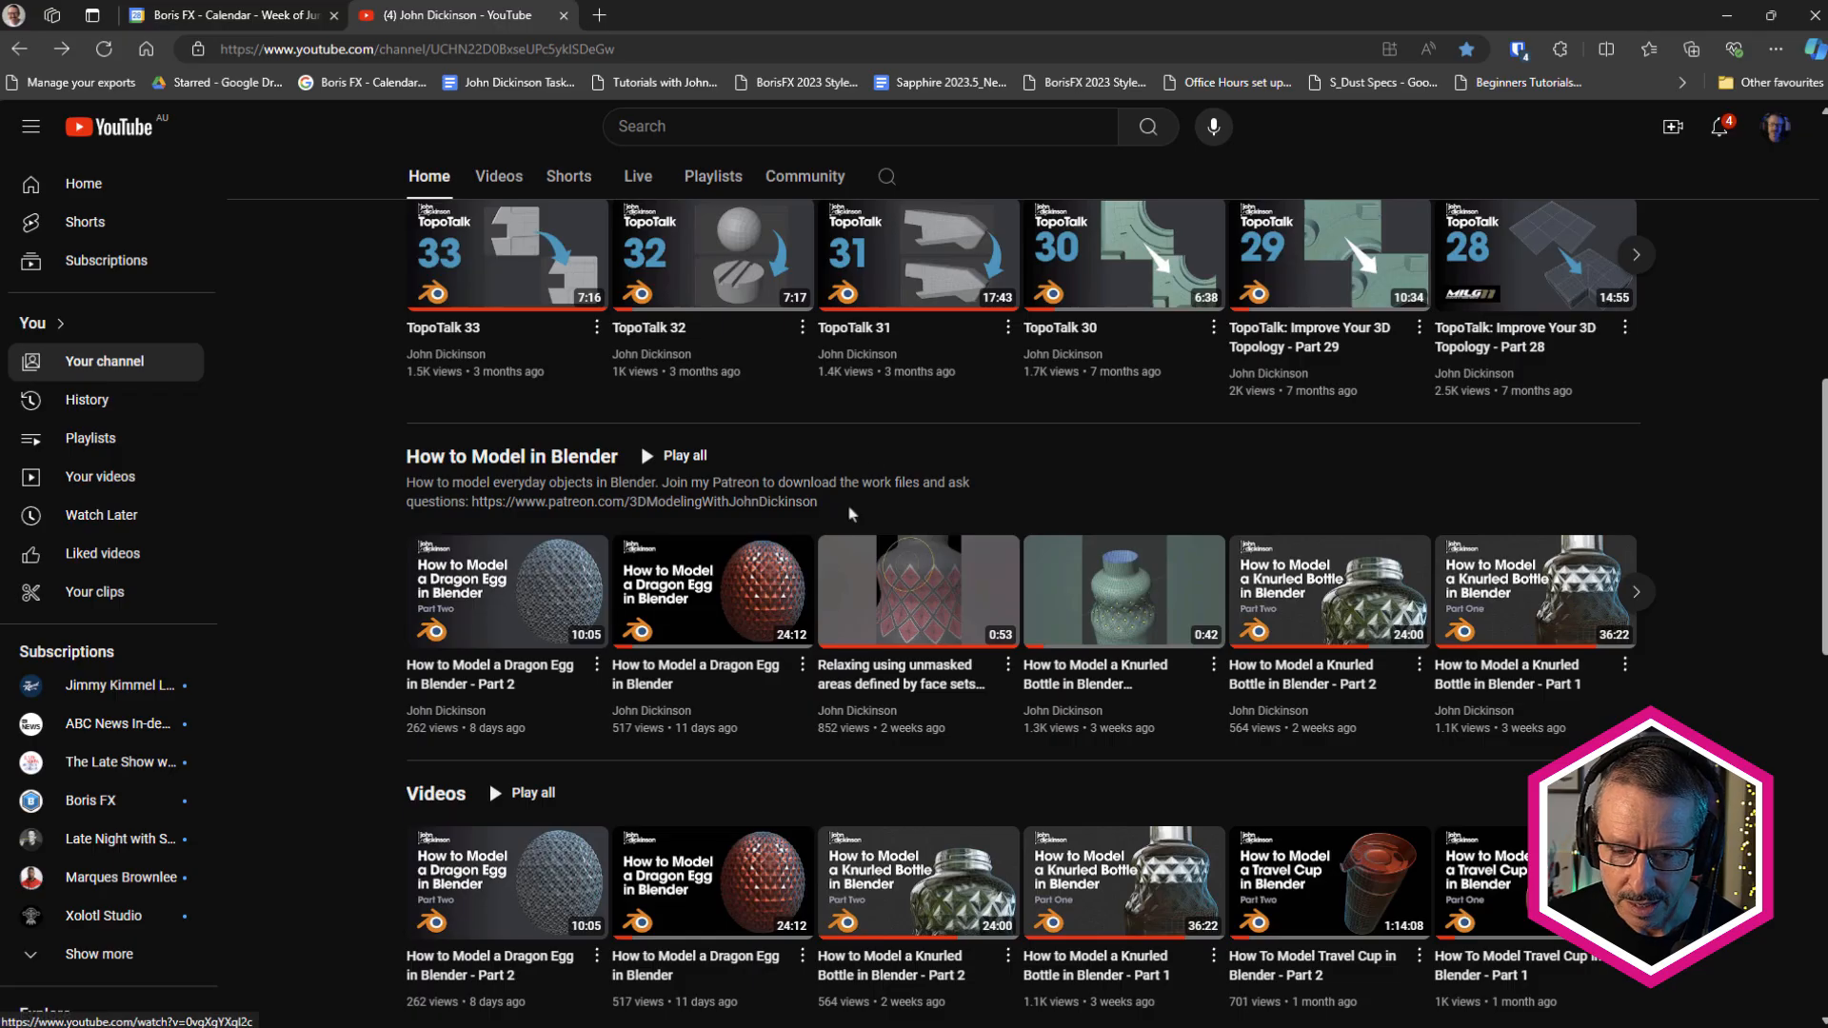
Look over the two "How to Model a Dragon Egg in Blender" videos on YouTube and return to After Effects
{"action": "mouse_move", "coordinate": [483, 604]}
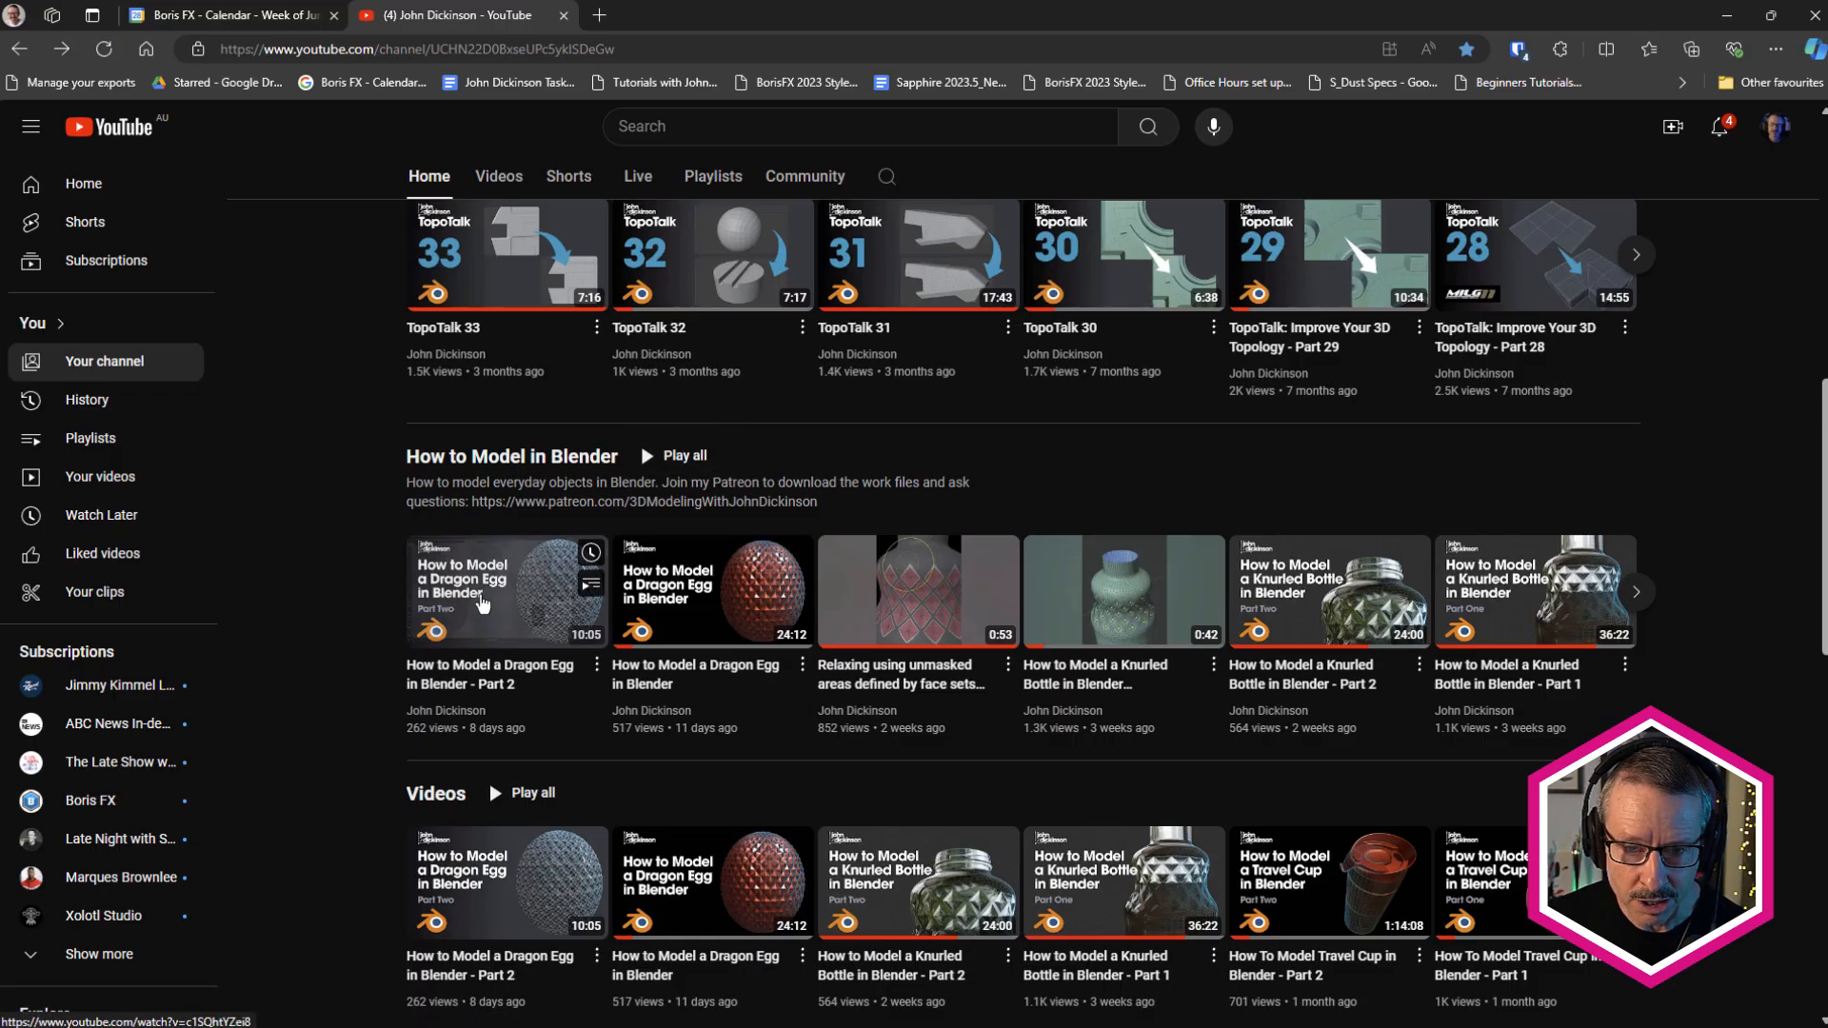
{"action": "mouse_move", "coordinate": [690, 676]}
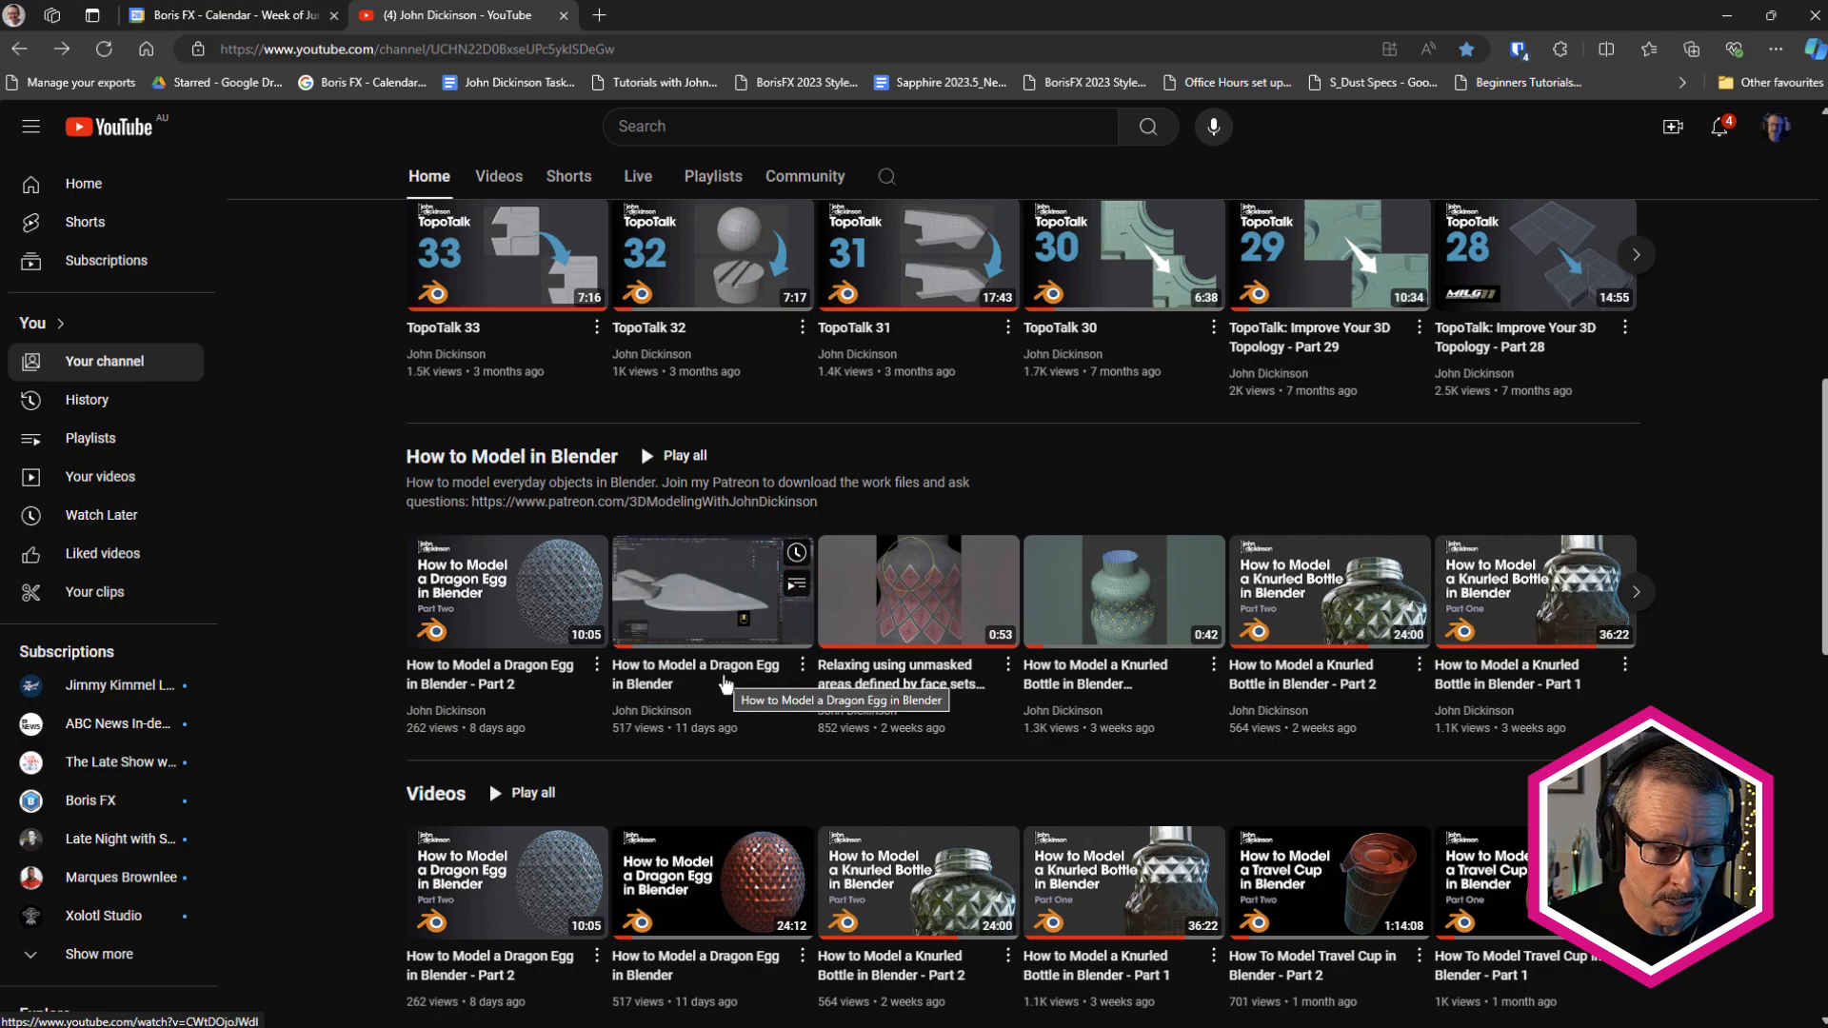
{"action": "left_click", "coordinate": [1725, 16]}
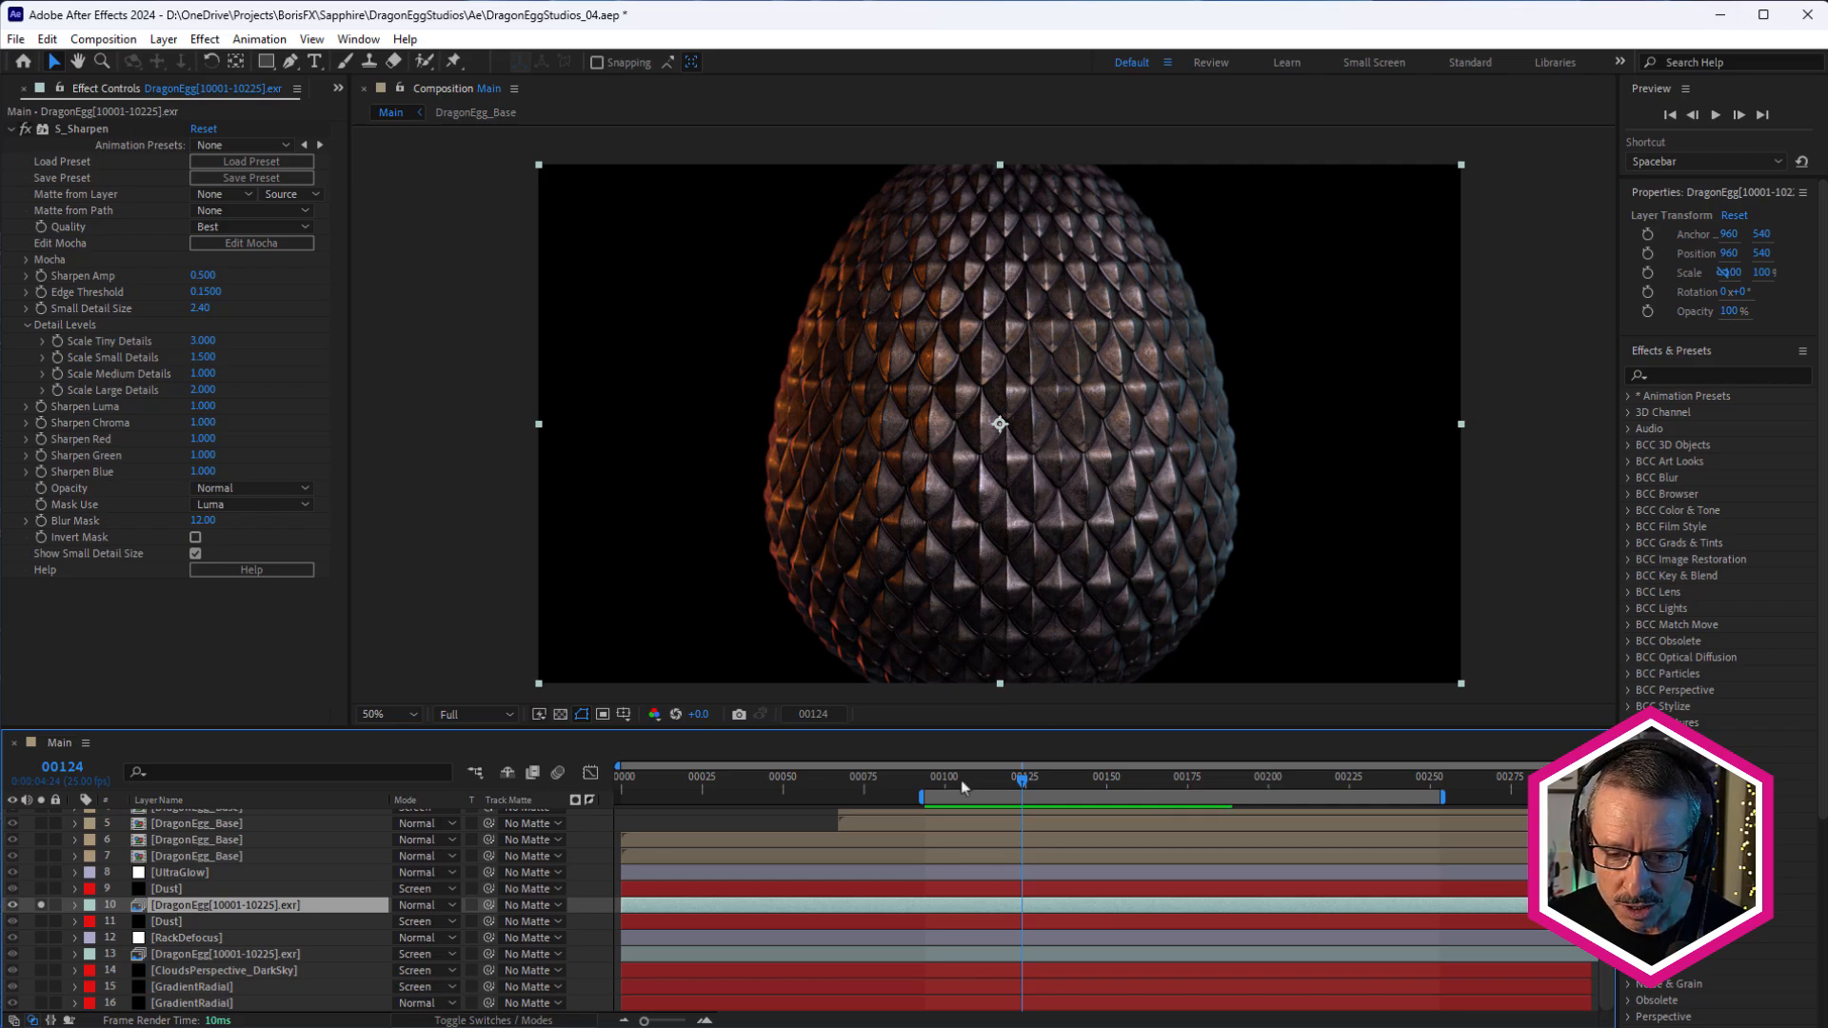
Scrub the timeline to frame 66 and examine the egg's scale texture at 100% magnification
{"action": "left_click_drag", "start_coordinate": [964, 788], "coordinate": [834, 792]}
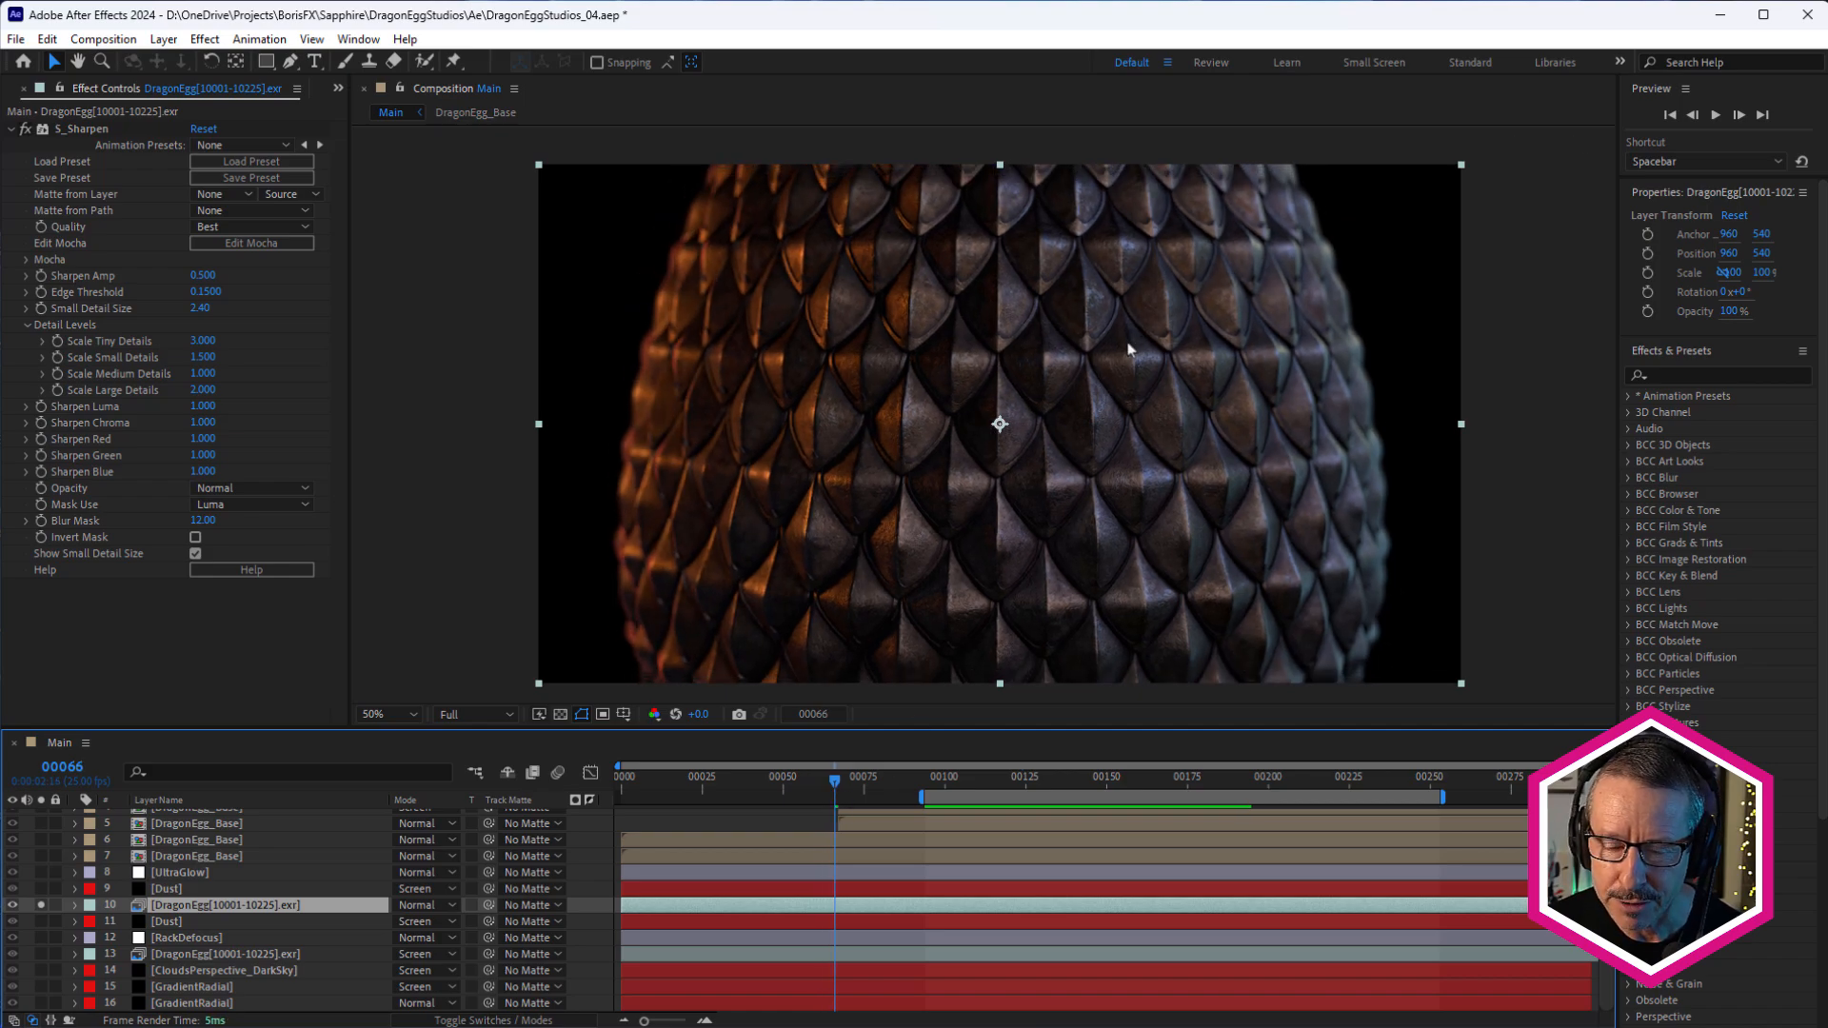
{"action": "key", "text": "period"}
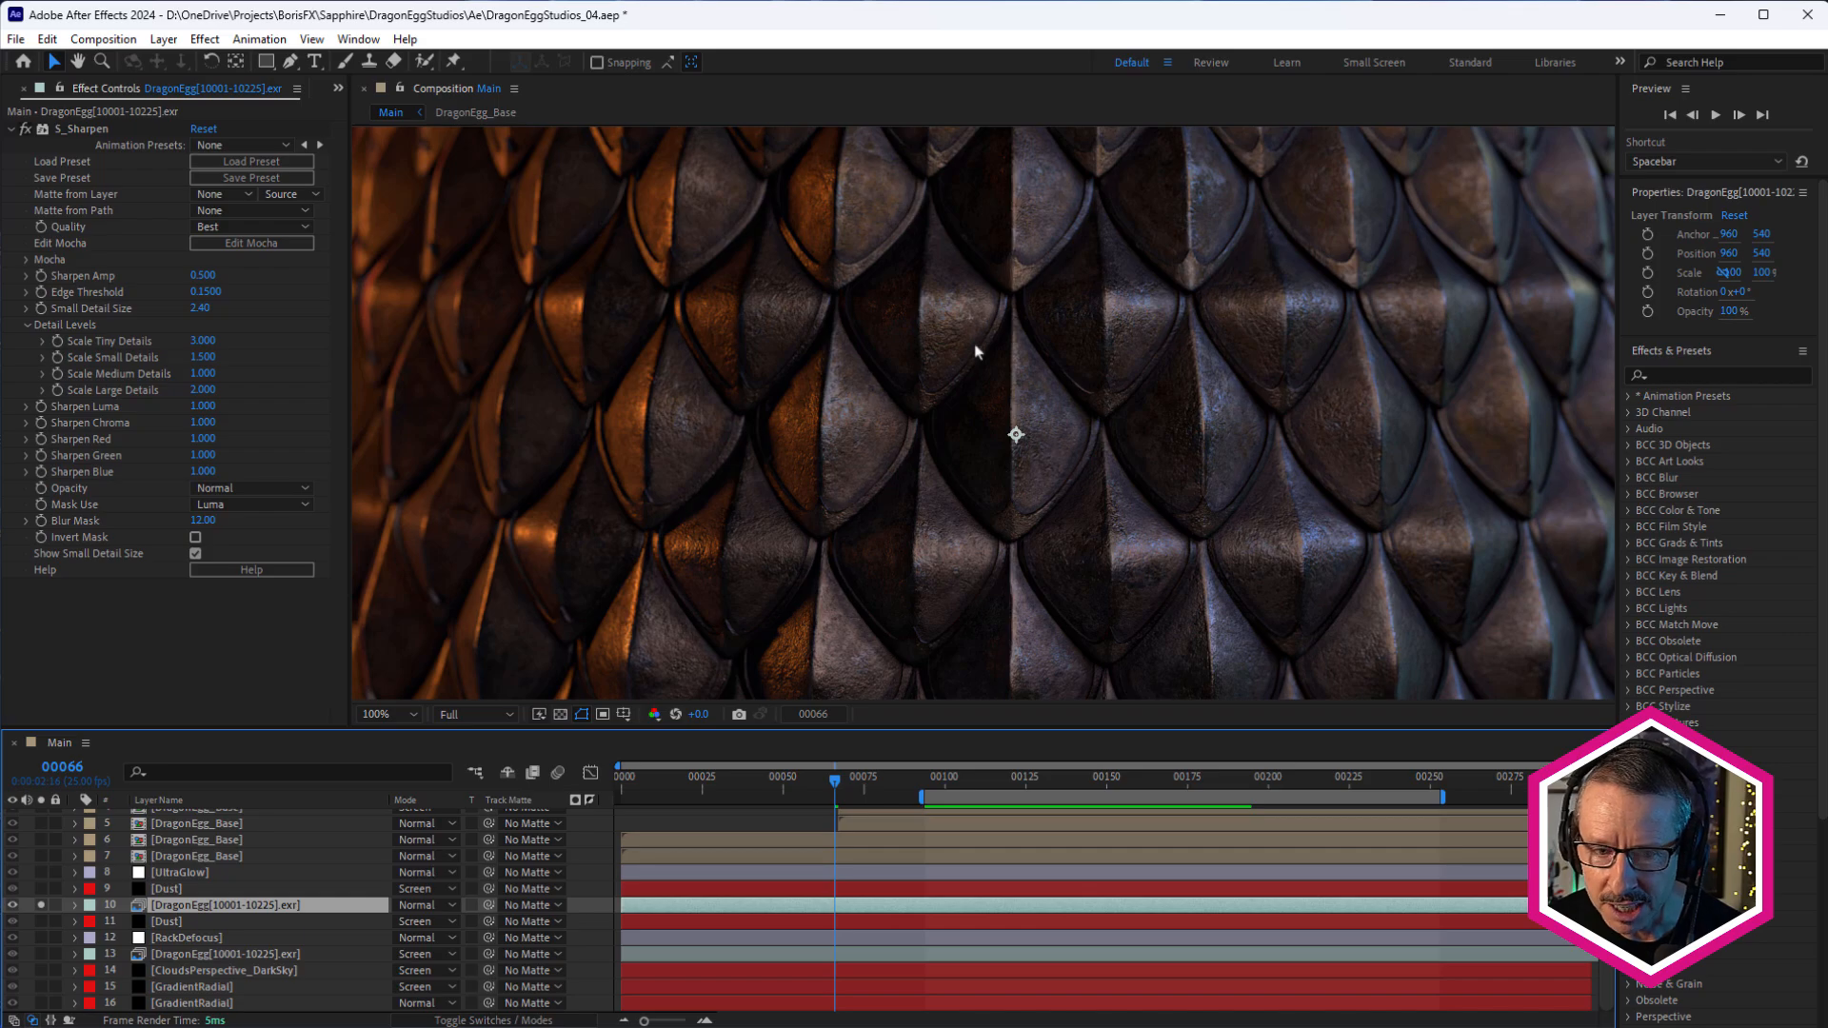
{"action": "key", "text": "comma"}
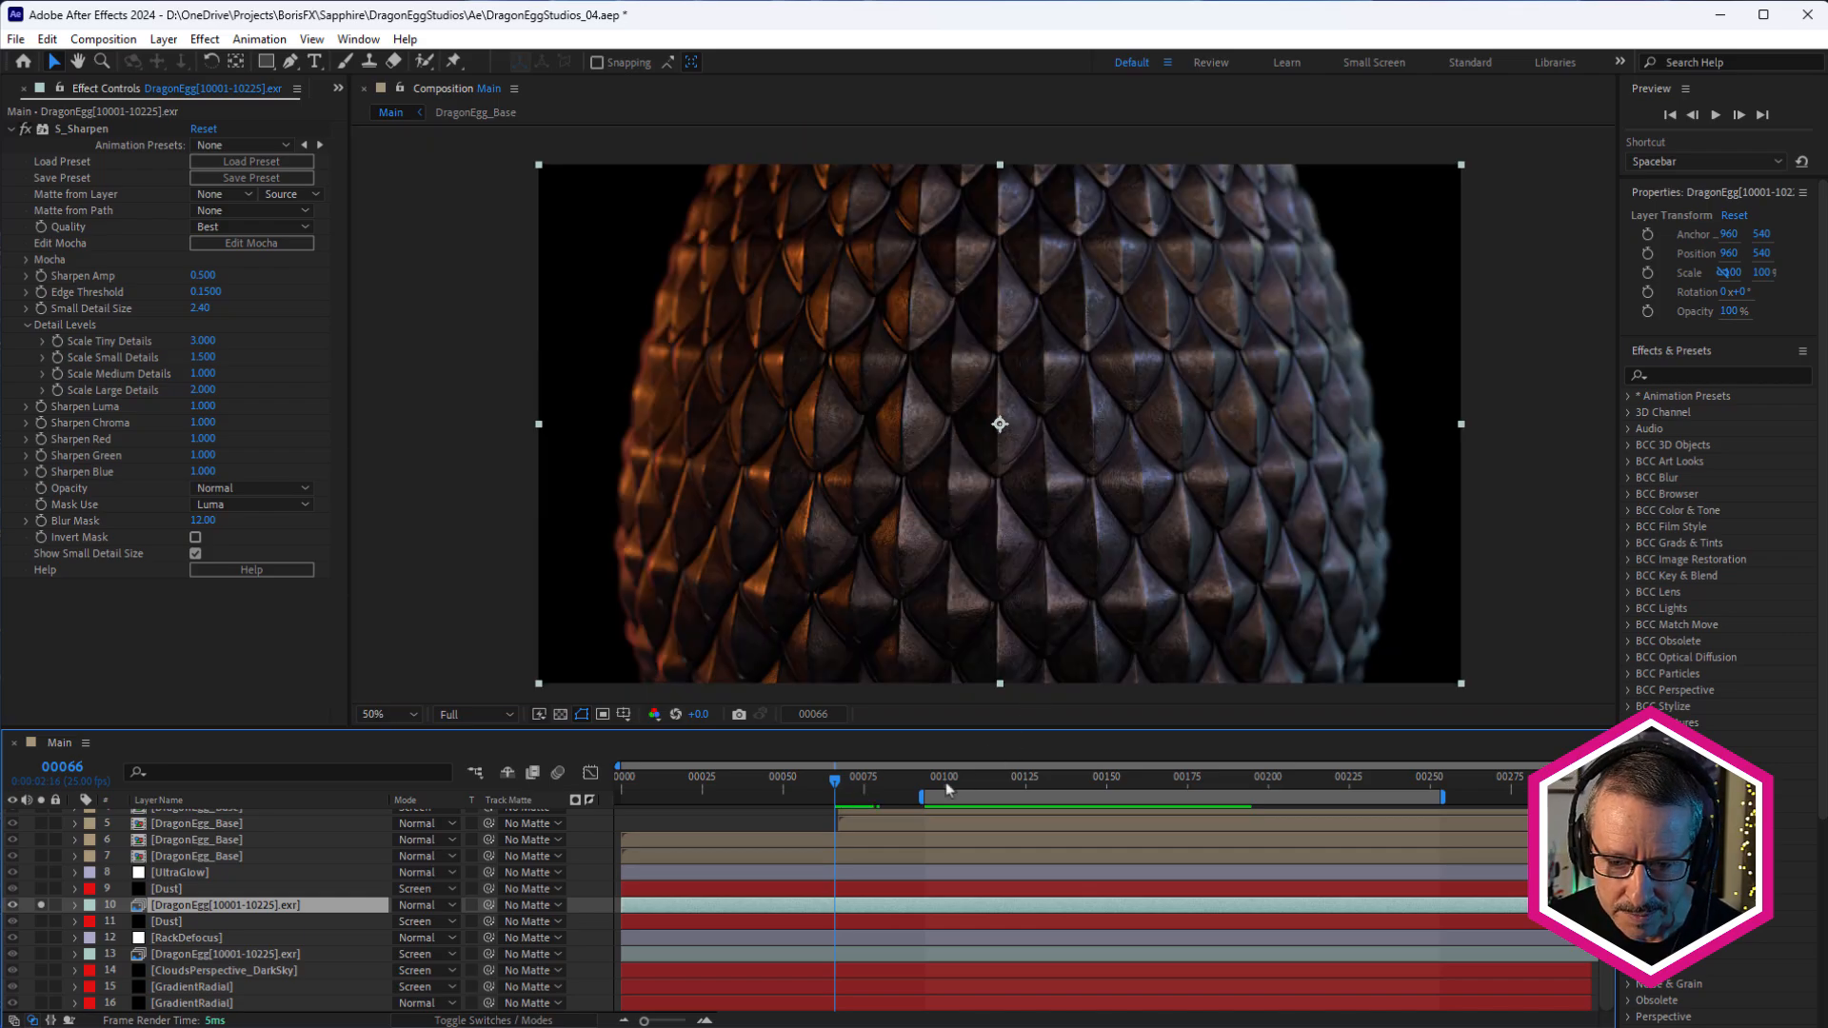
Solo the clouds and both GradientRadial layers along with the egg at frame 124, and scrub to frame 169
{"action": "left_click_drag", "start_coordinate": [945, 781], "coordinate": [1022, 761]}
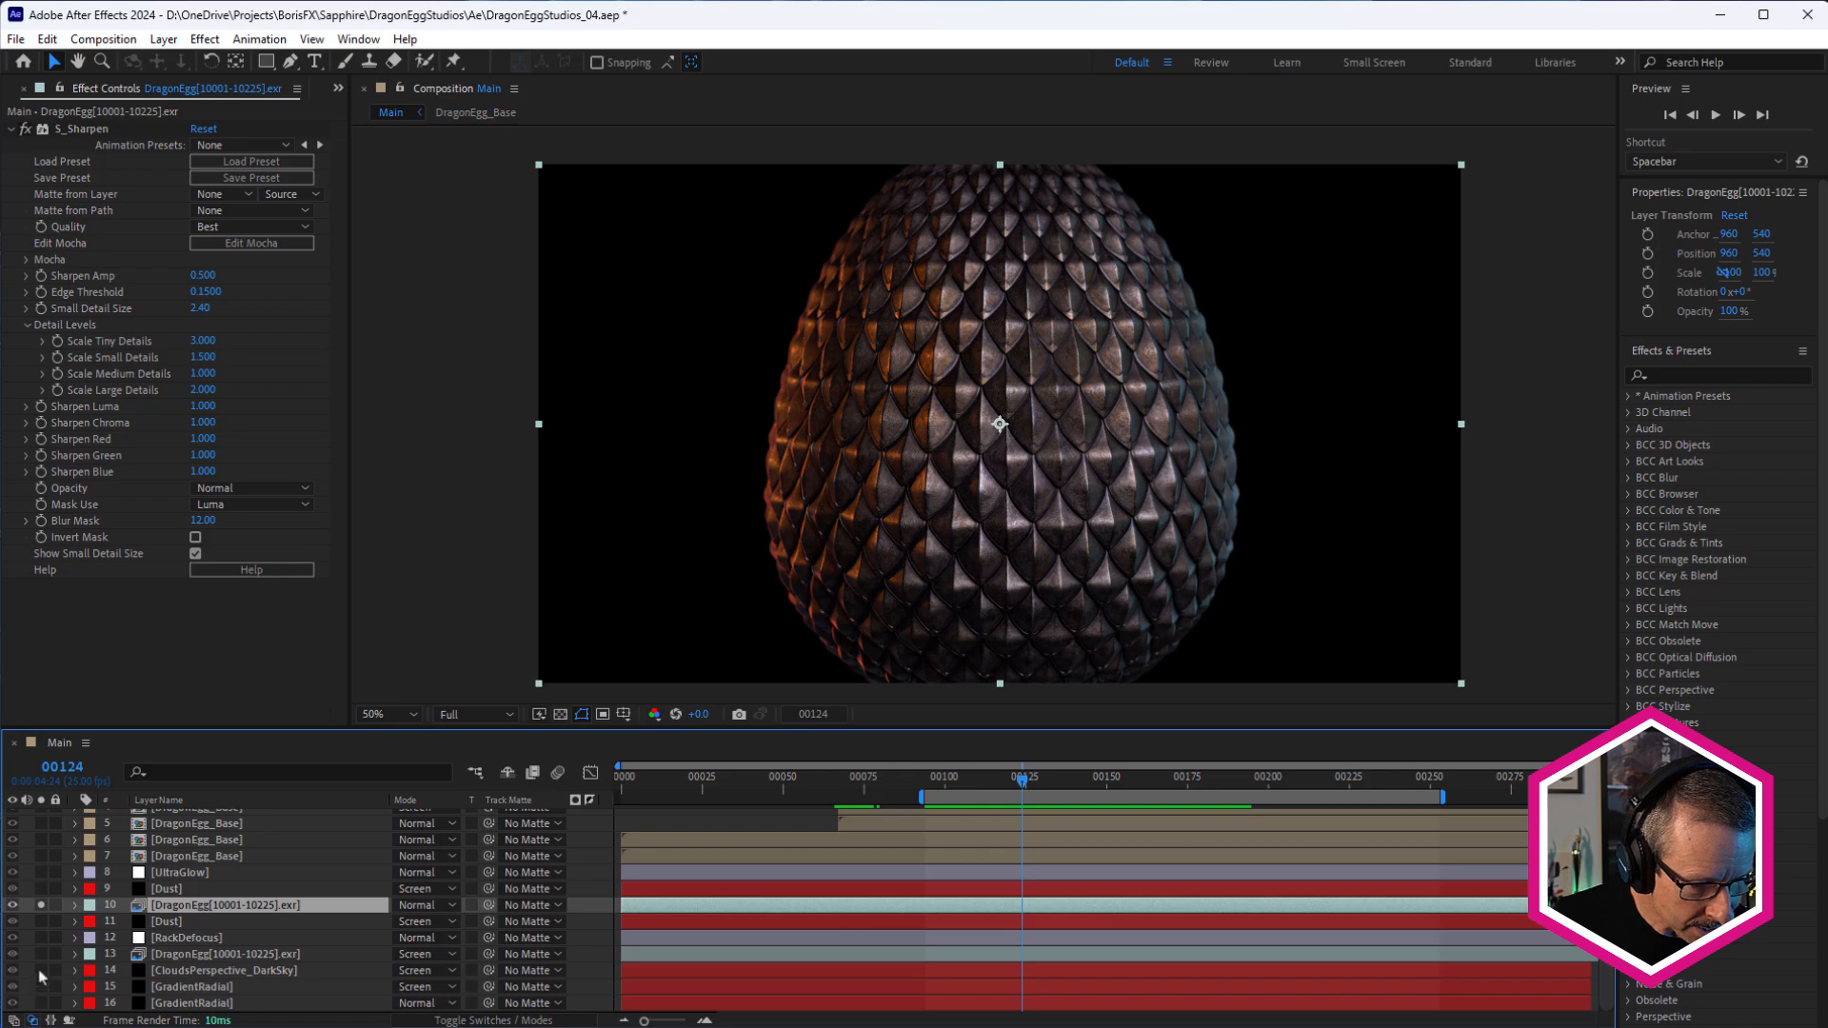
{"action": "left_click_drag", "start_coordinate": [40, 971], "coordinate": [44, 1004]}
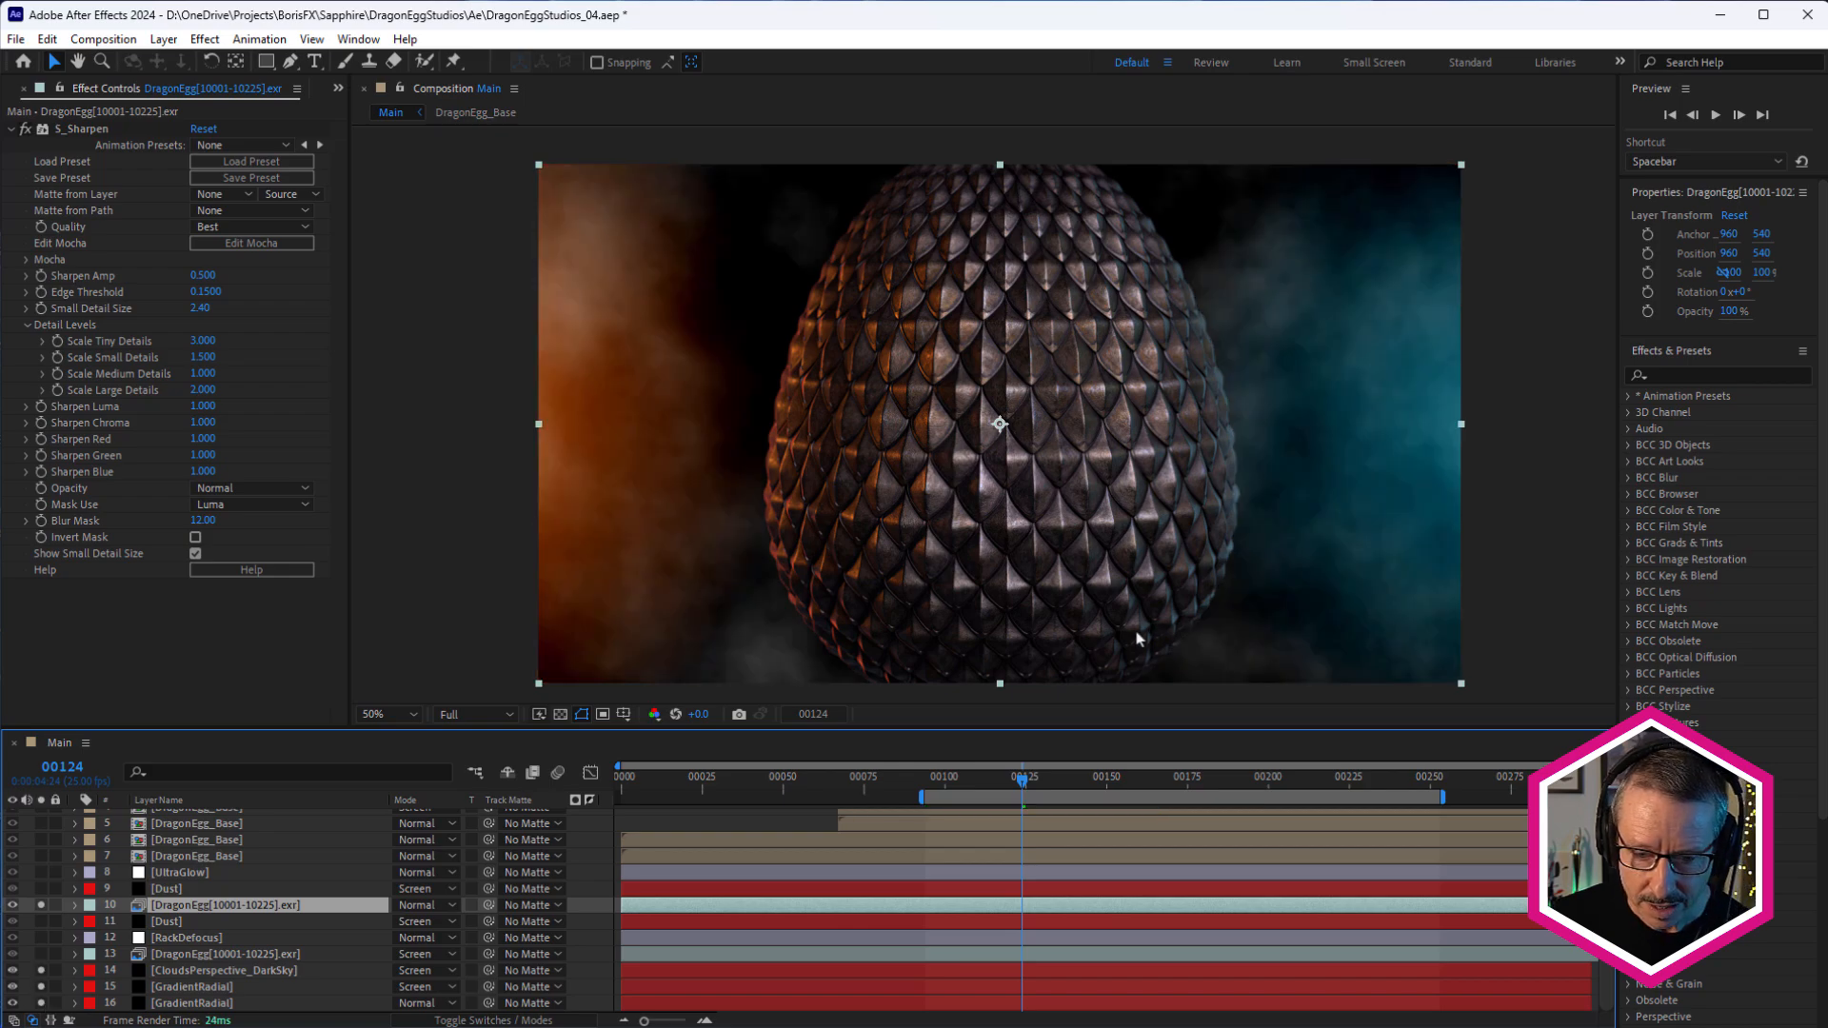
{"action": "left_click_drag", "start_coordinate": [1013, 786], "coordinate": [1168, 830]}
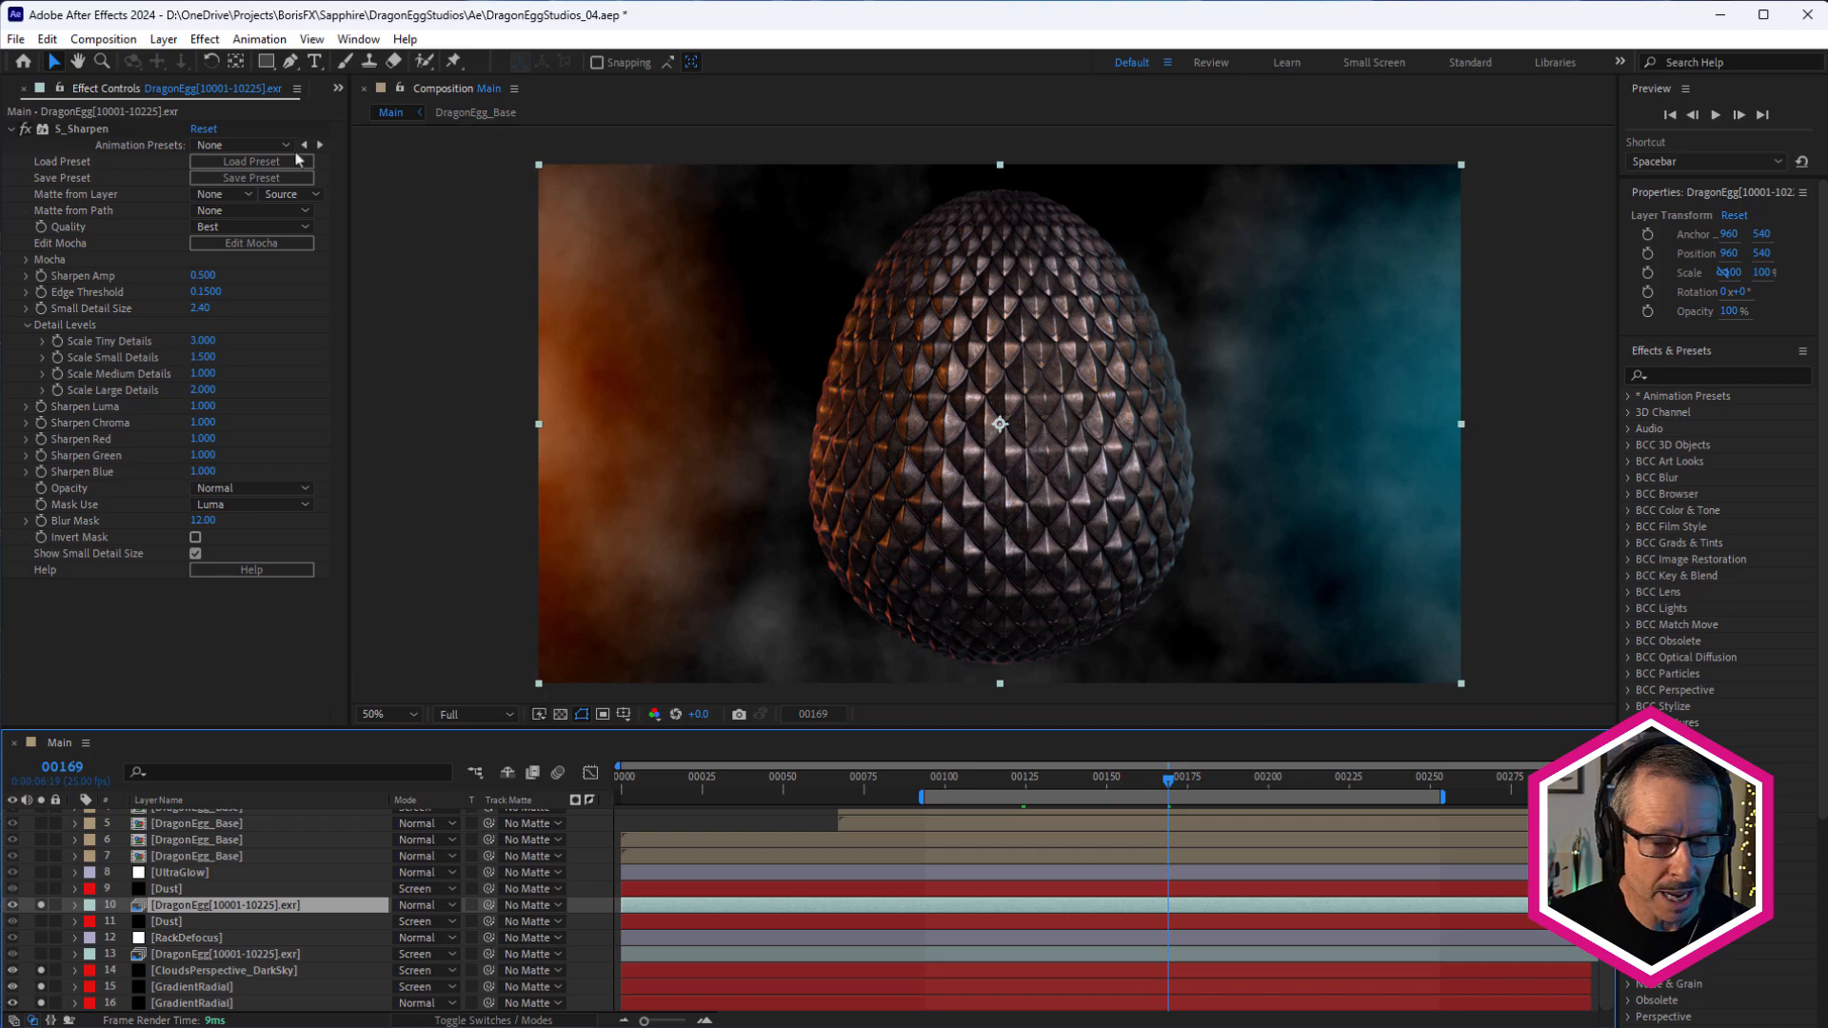
Compare the egg's surface detail at 200% magnification with S_Sharpen switched off and on, leaving the effect enabled
{"action": "scroll", "coordinate": [997, 361], "scroll_direction": "up", "scroll_amount": 4}
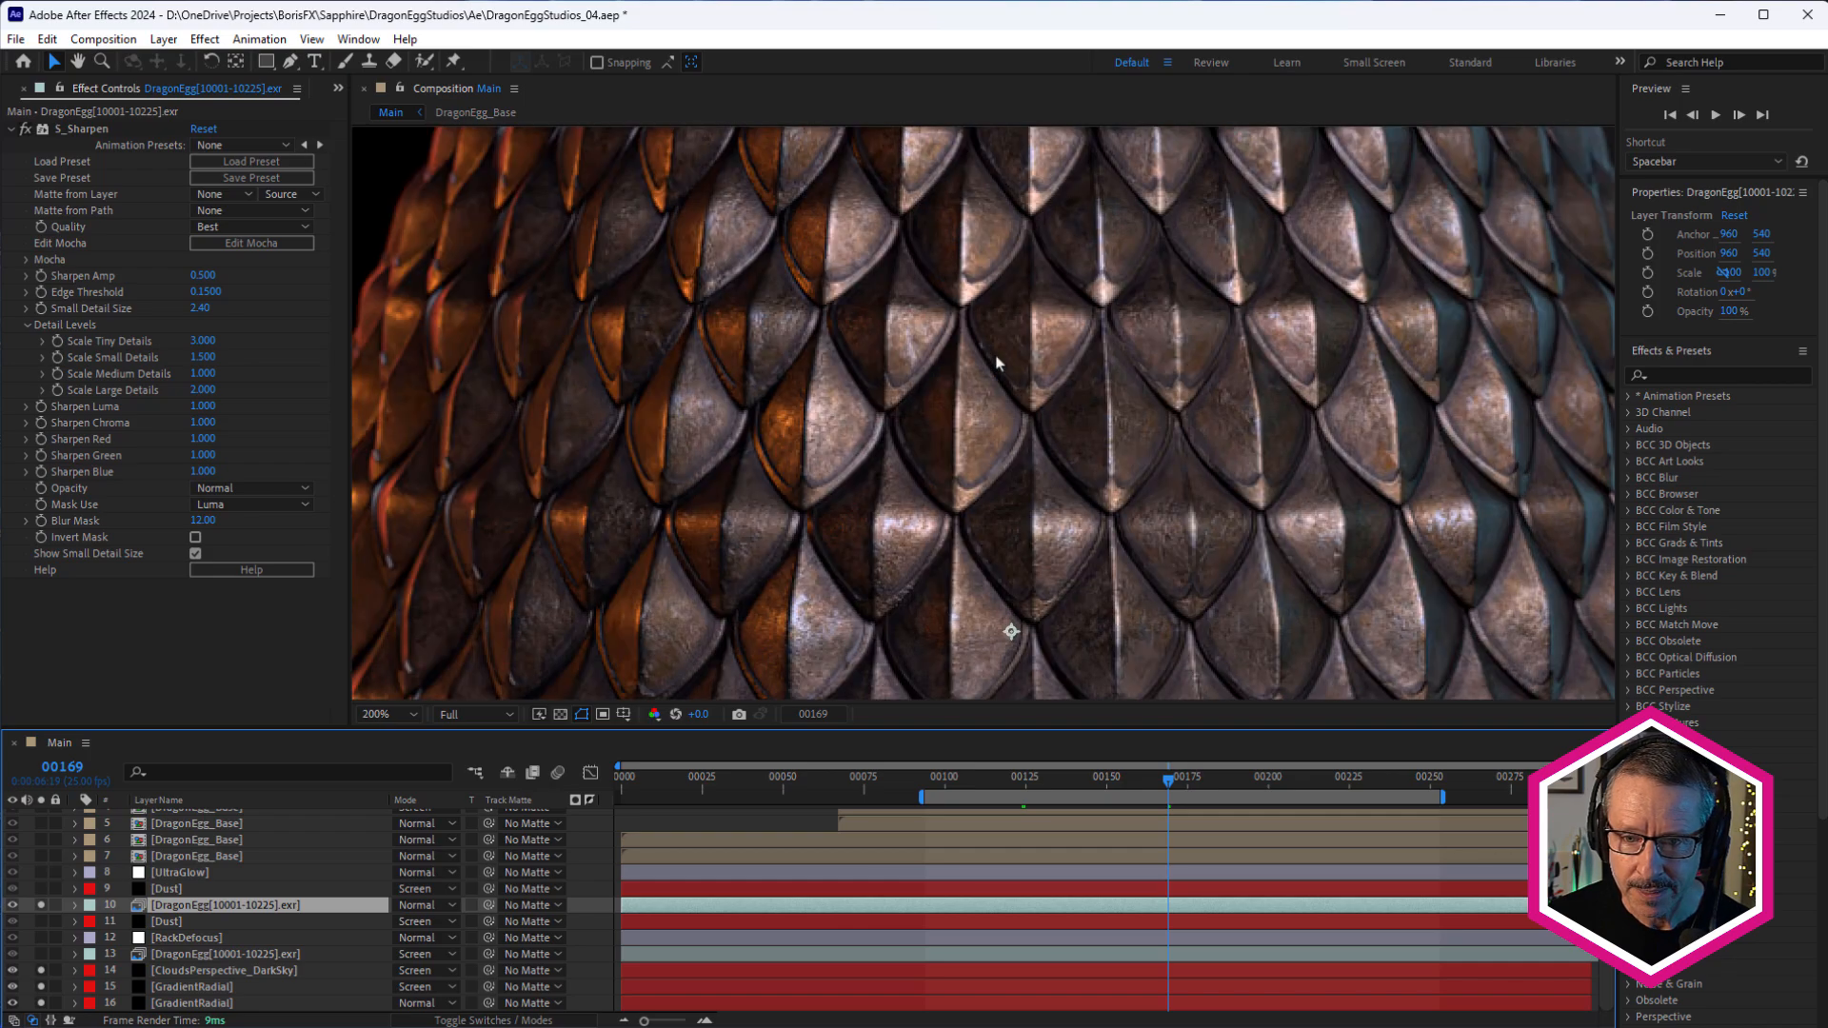
{"action": "left_click", "coordinate": [28, 133]}
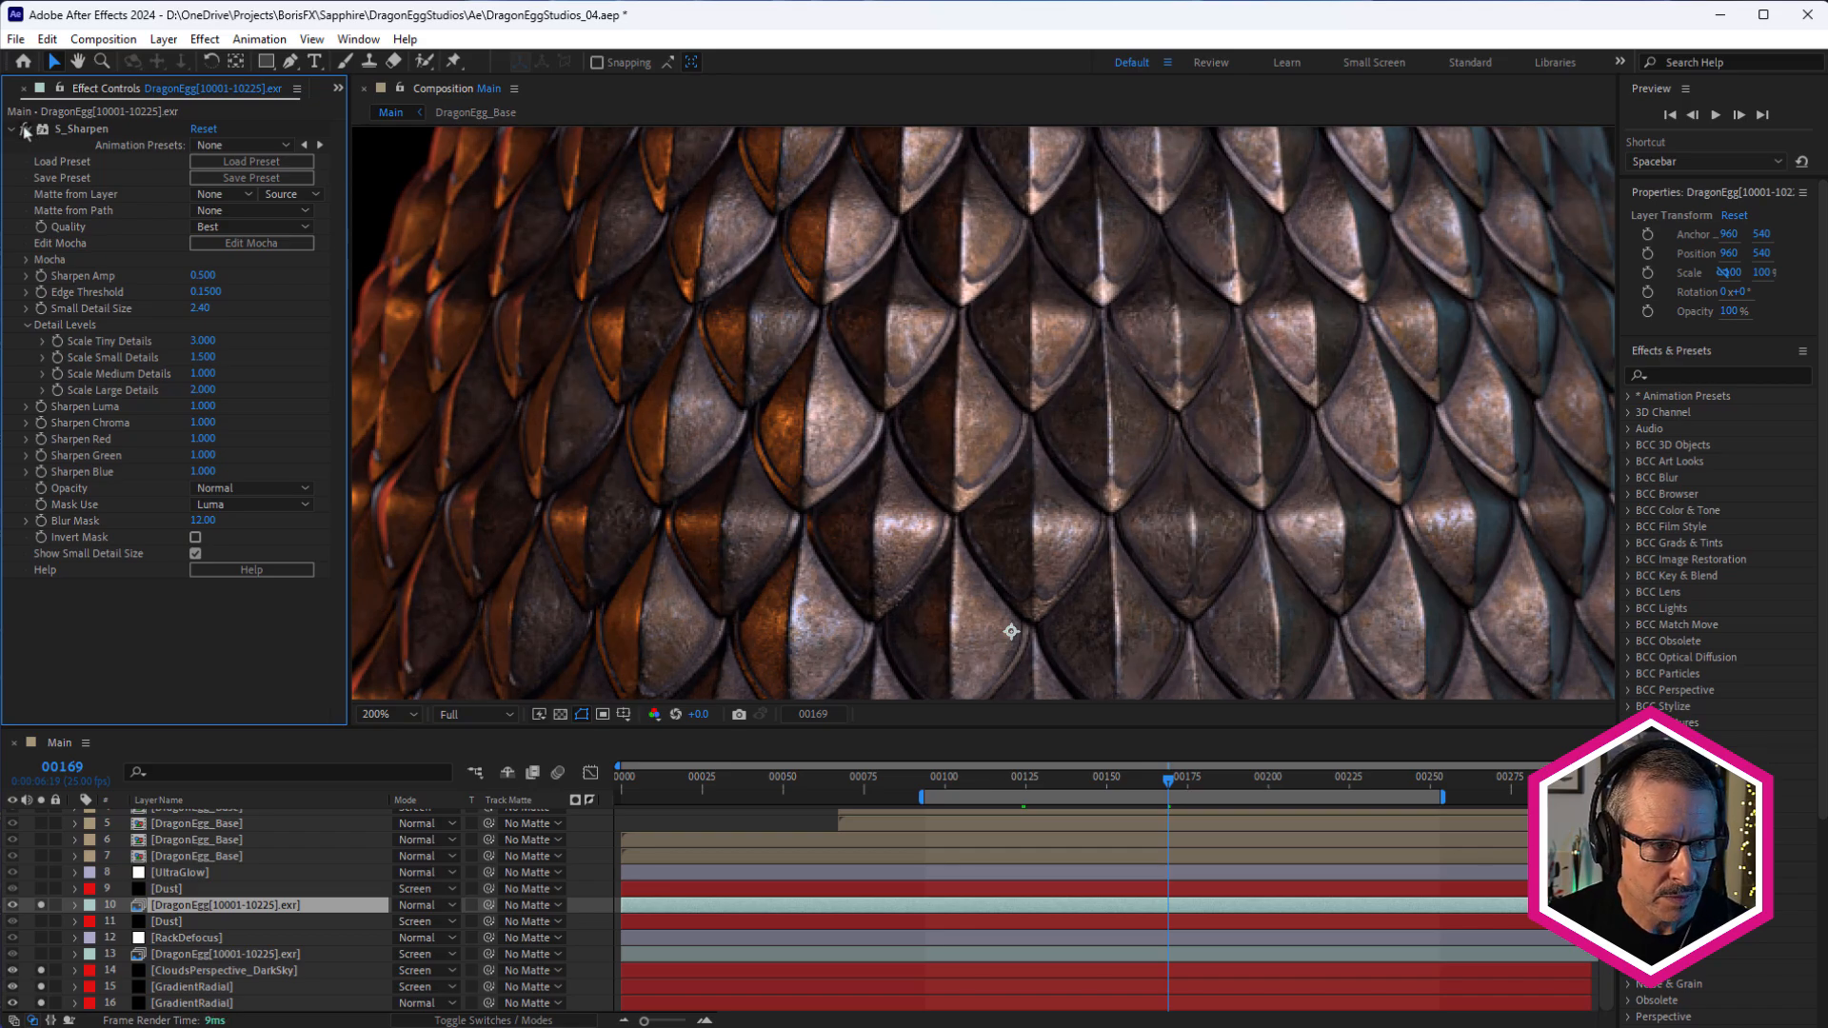
{"action": "left_click", "coordinate": [26, 132]}
{"action": "left_click", "coordinate": [26, 132]}
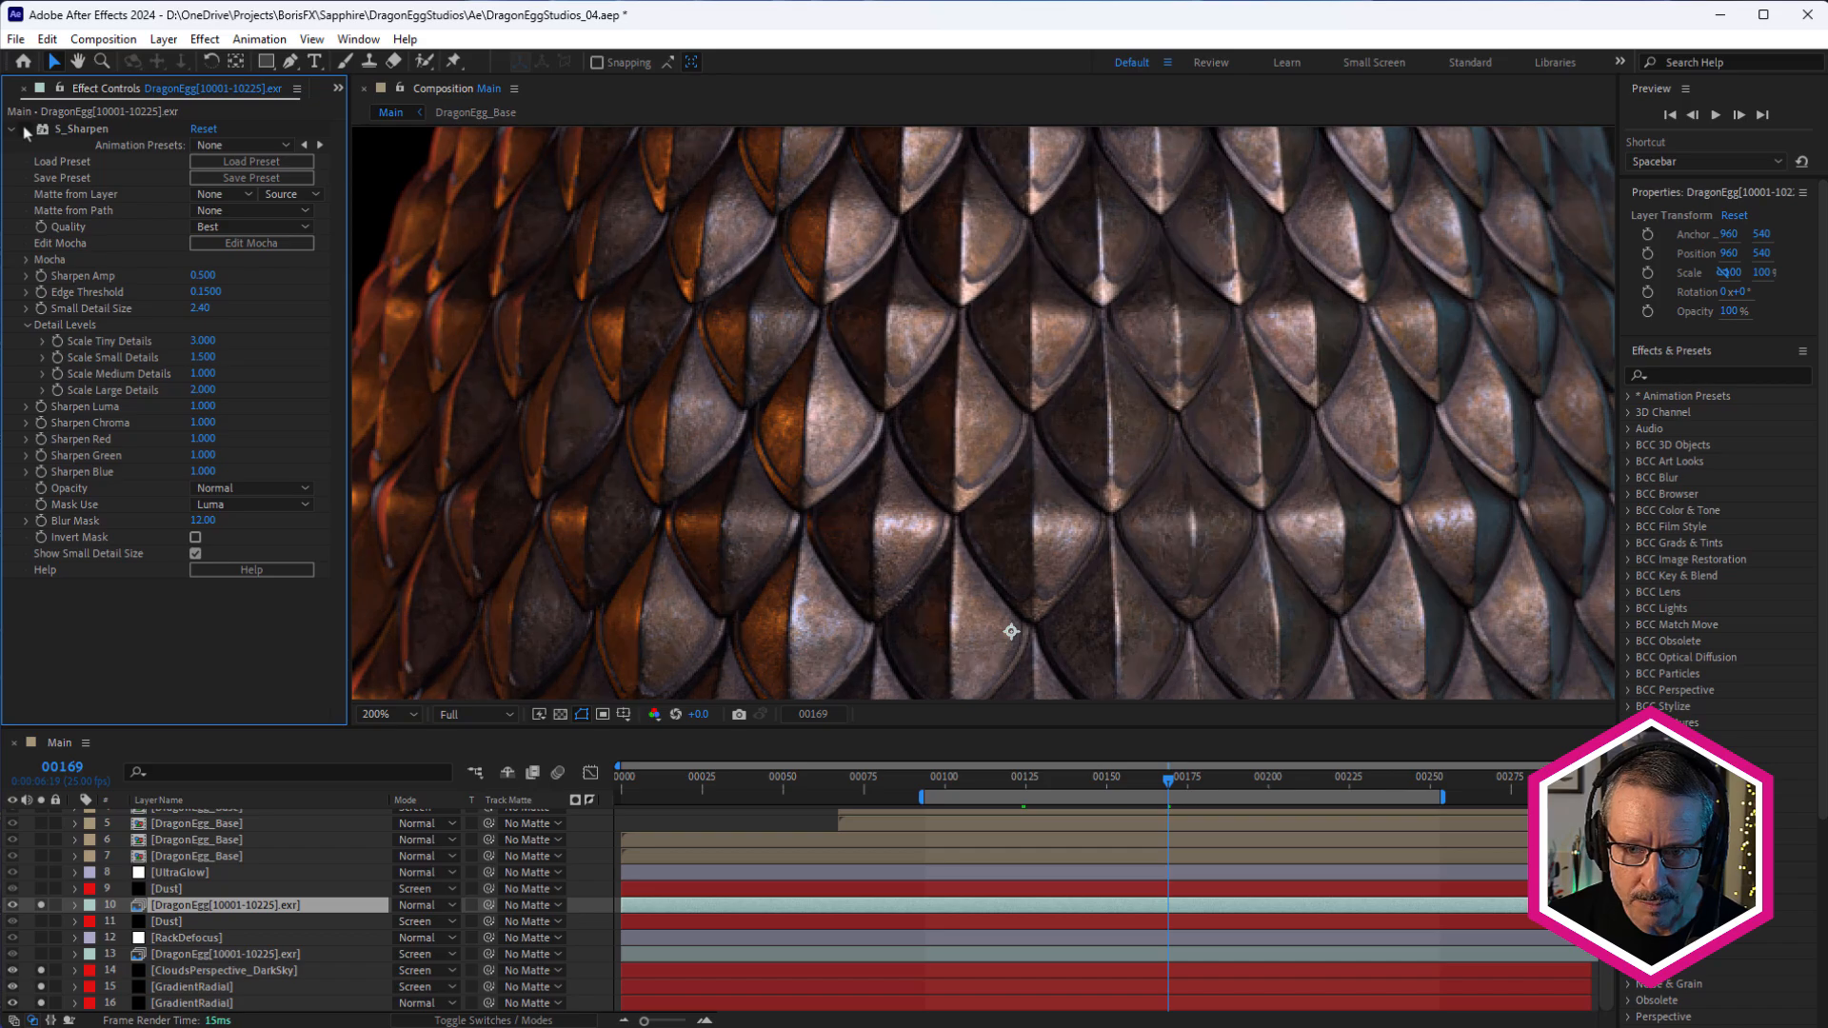
{"action": "left_click", "coordinate": [25, 133]}
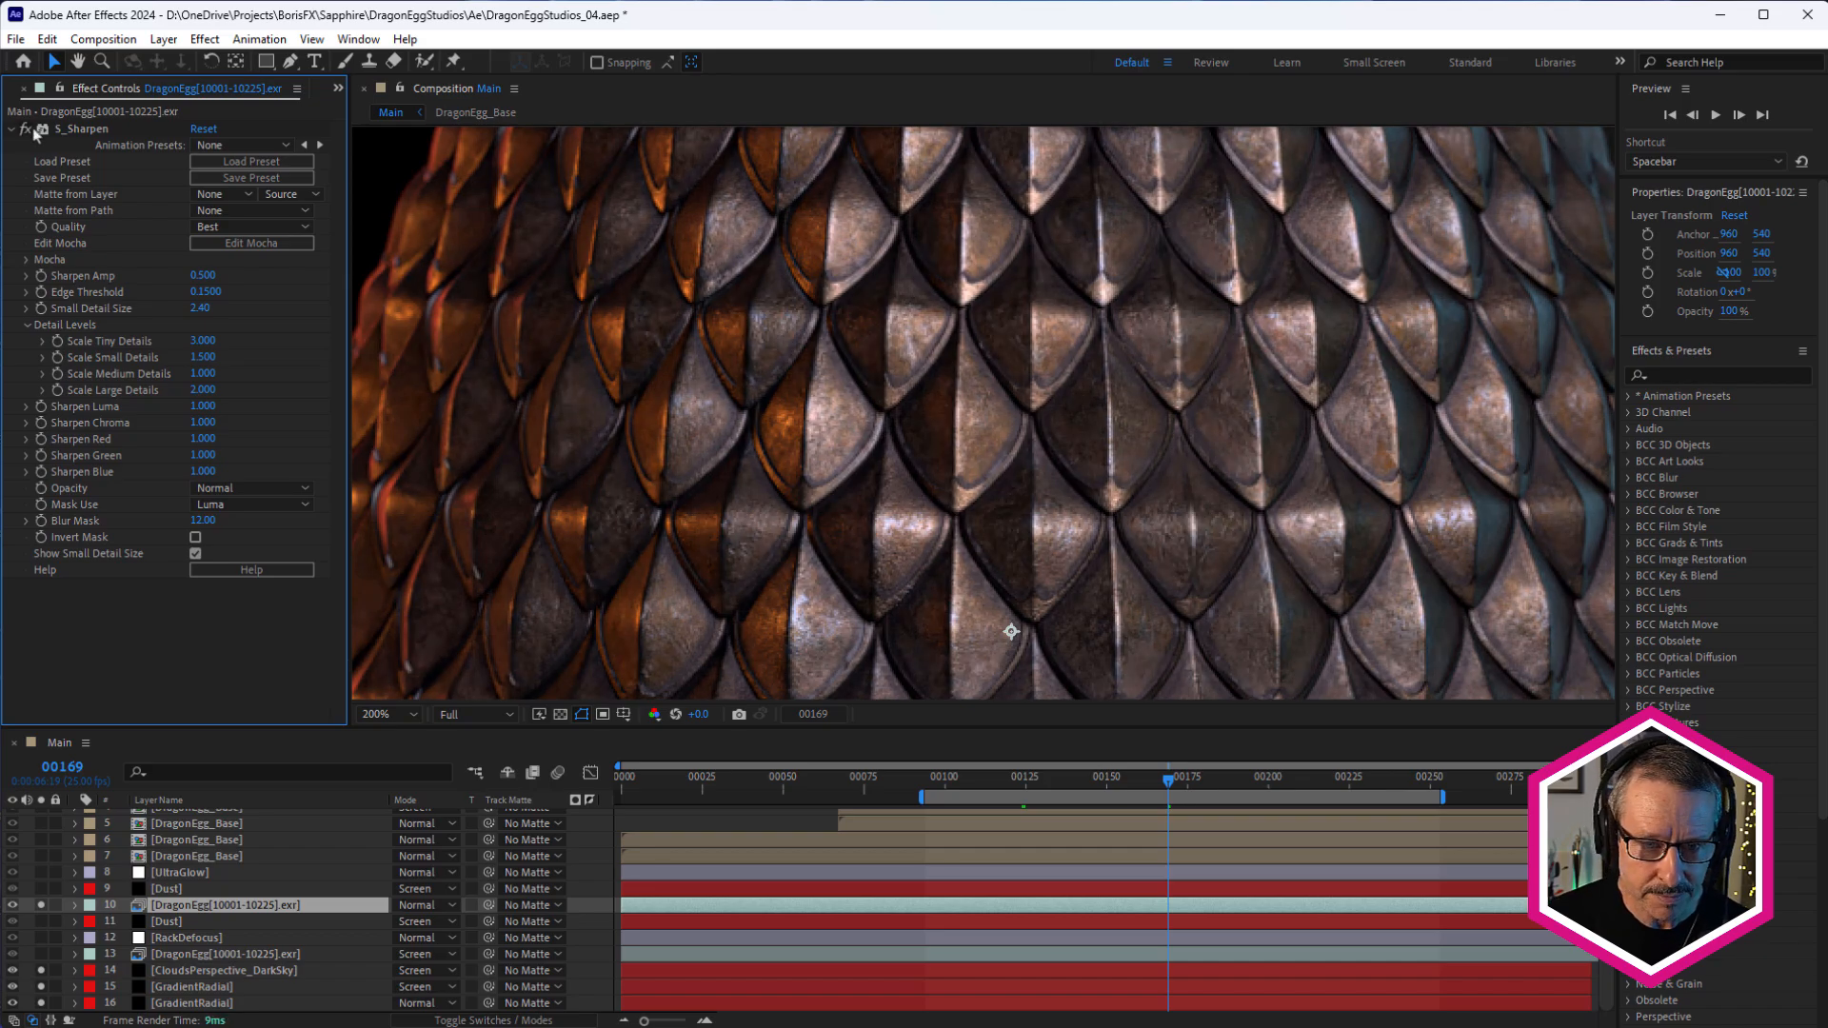
{"action": "scroll", "coordinate": [971, 276], "scroll_direction": "down", "scroll_amount": 3}
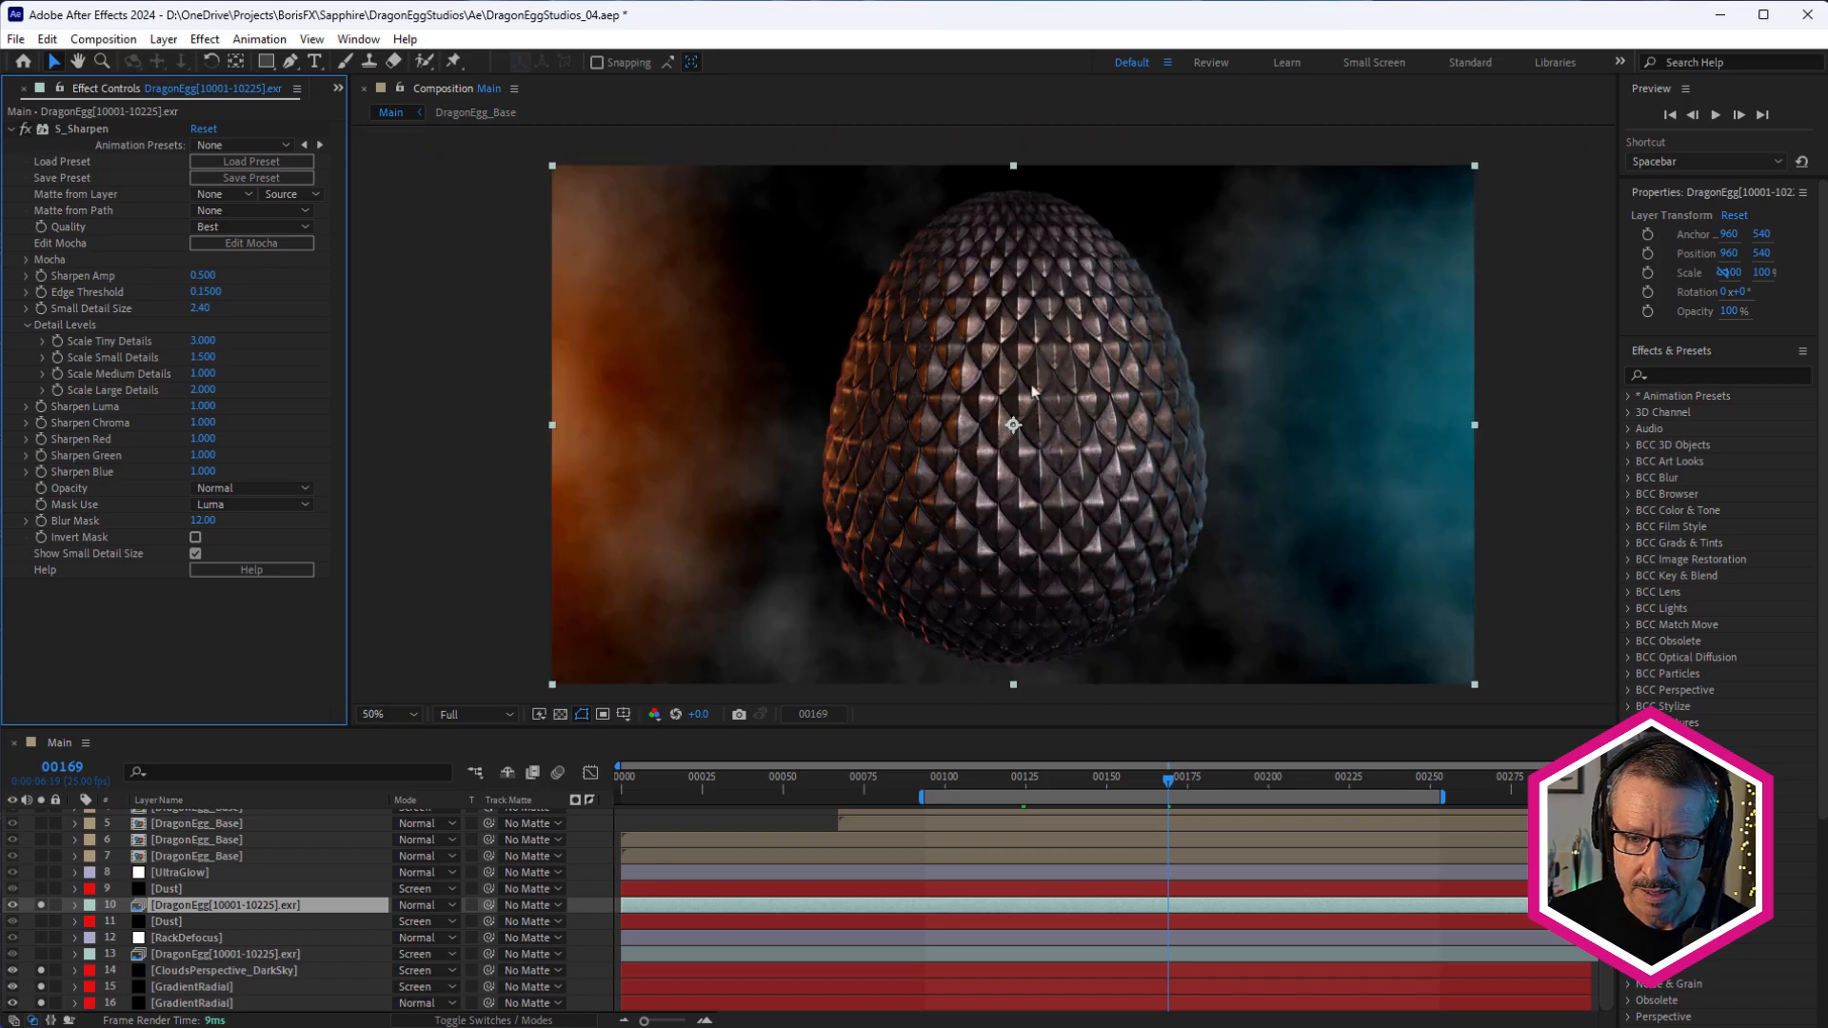
{"action": "scroll", "coordinate": [1033, 370], "scroll_direction": "up", "scroll_amount": 2}
{"action": "scroll", "coordinate": [1031, 365], "scroll_direction": "down", "scroll_amount": 2}
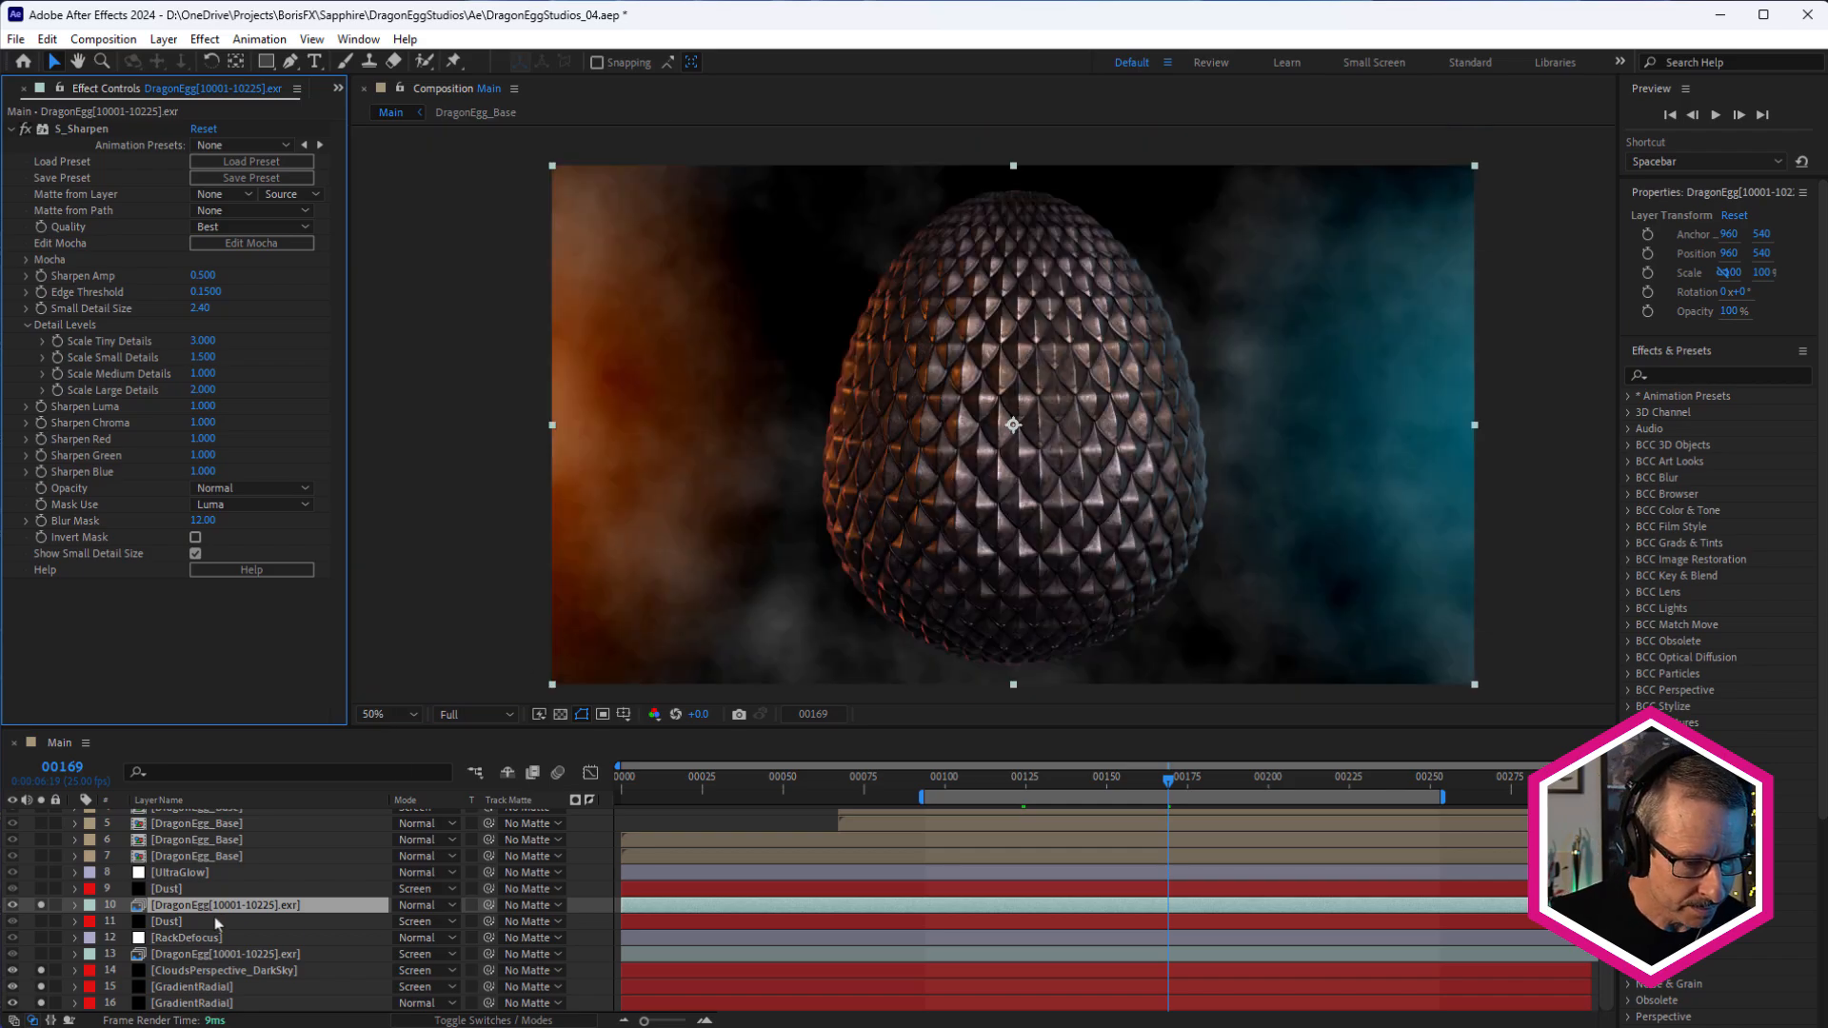
{"action": "left_click", "coordinate": [201, 954]}
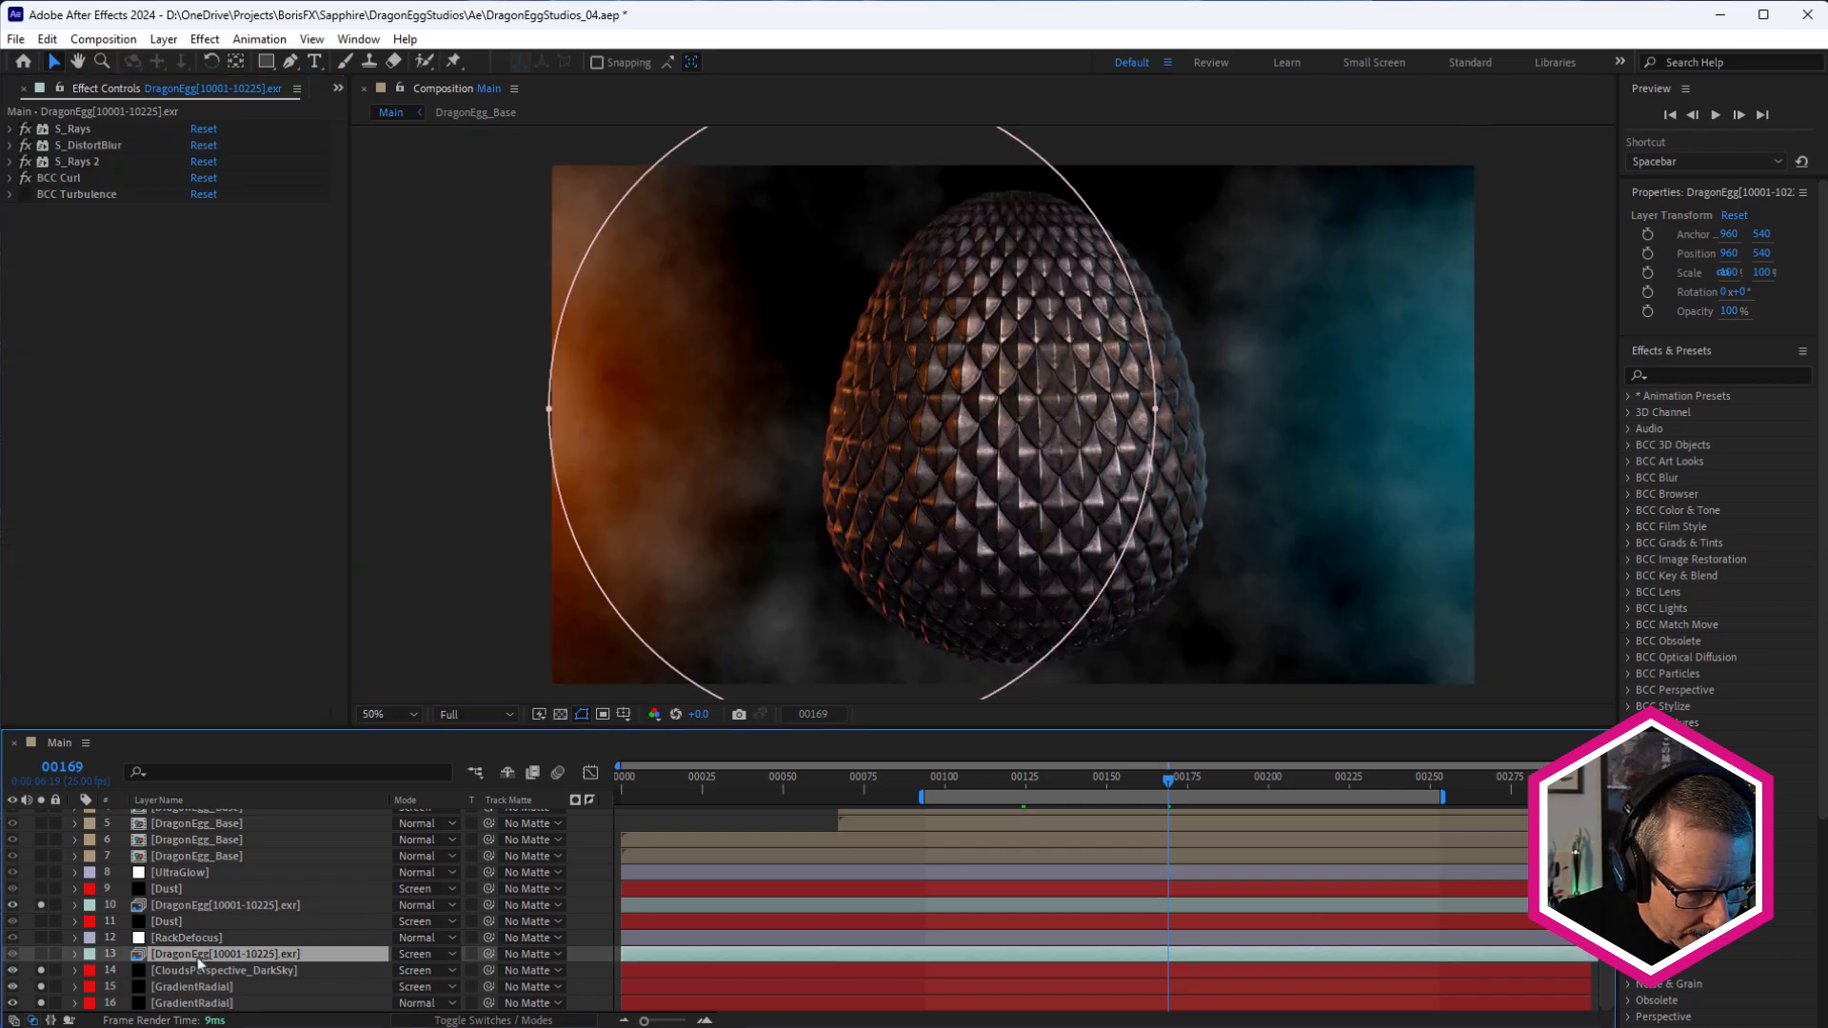
{"action": "left_click", "coordinate": [41, 954], "text": "alt"}
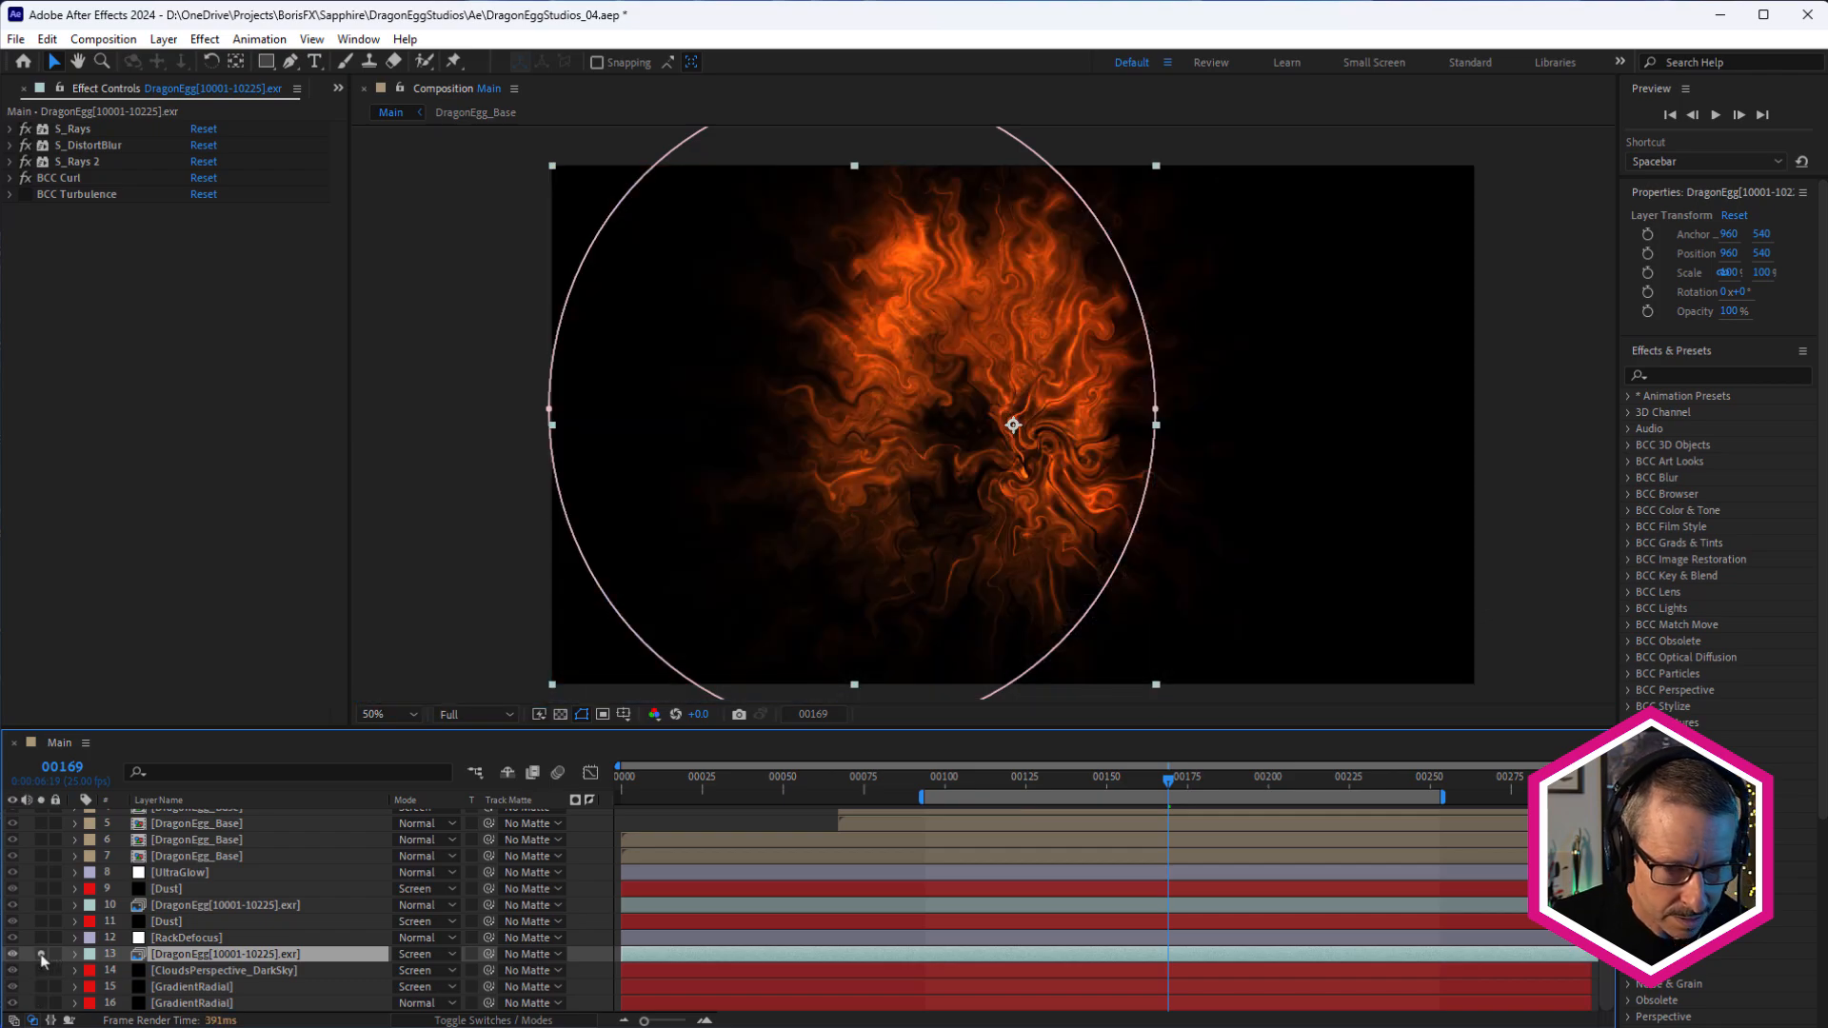
{"action": "left_click_drag", "start_coordinate": [1003, 780], "coordinate": [1140, 795]}
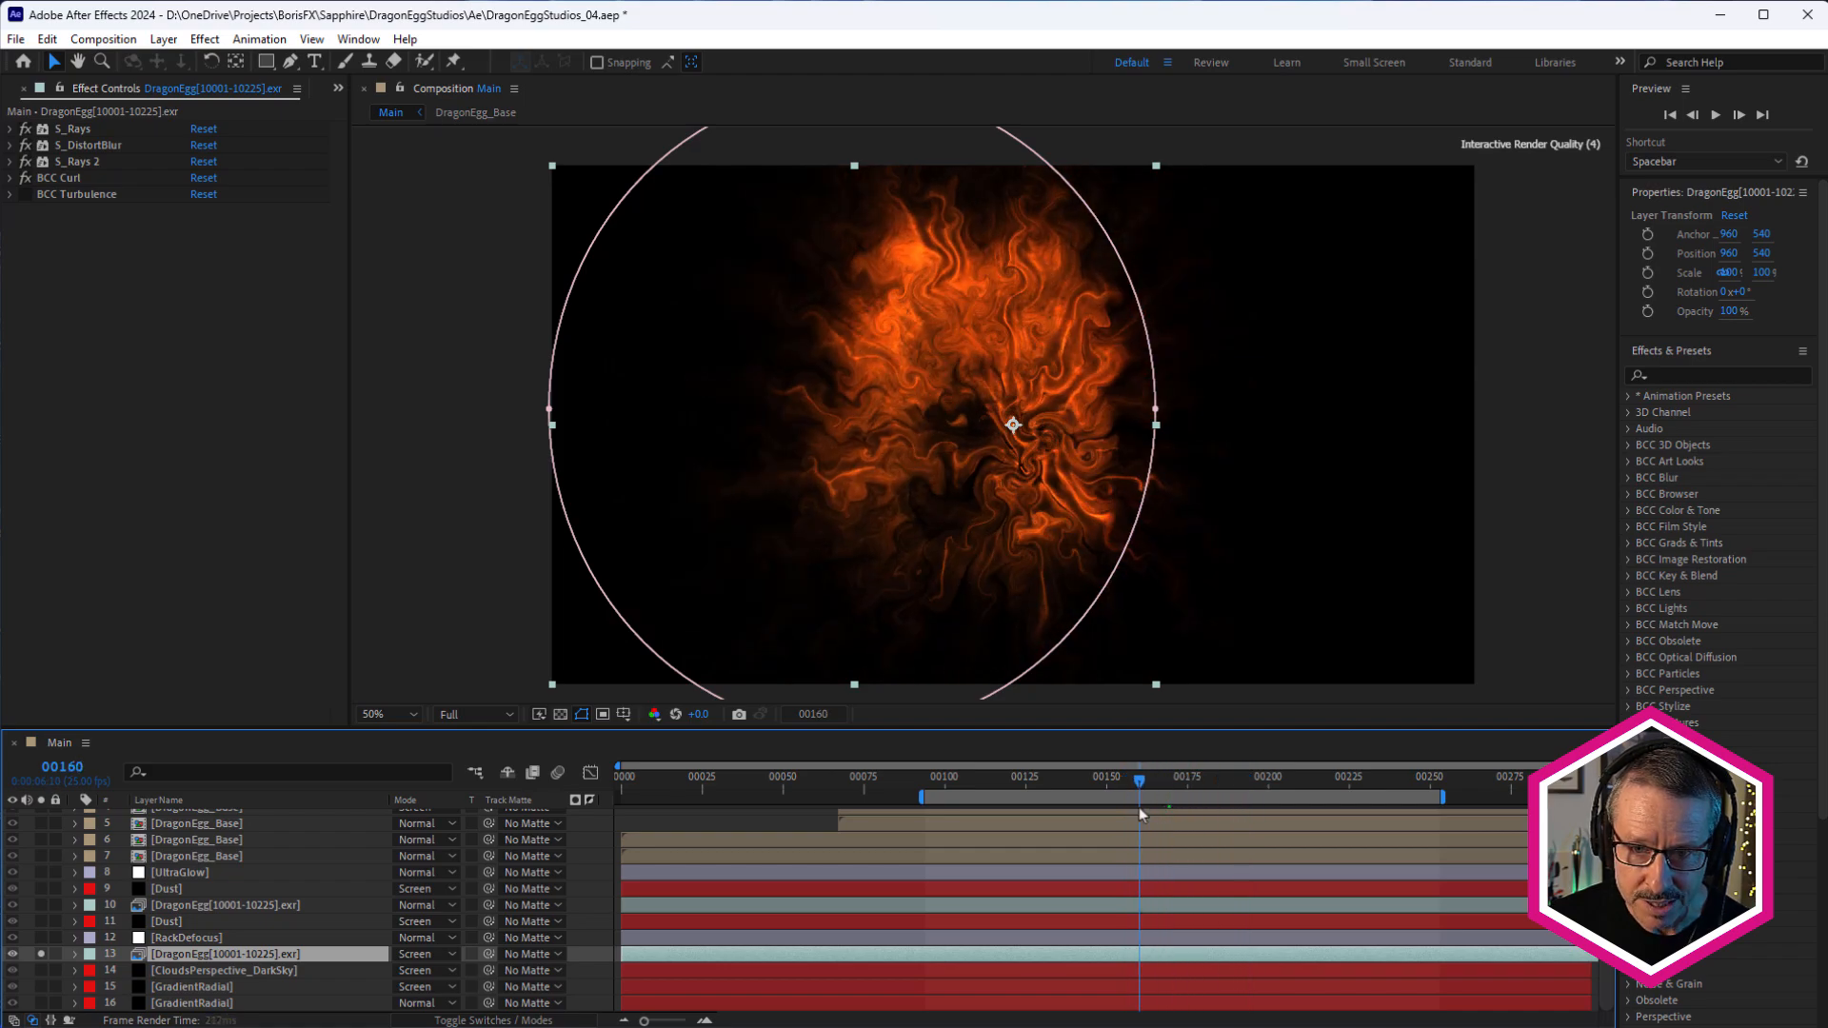
Solo the sharpened egg layer together with the fiery rays layer and examine the flames along the egg's edge
{"action": "left_click", "coordinate": [41, 905]}
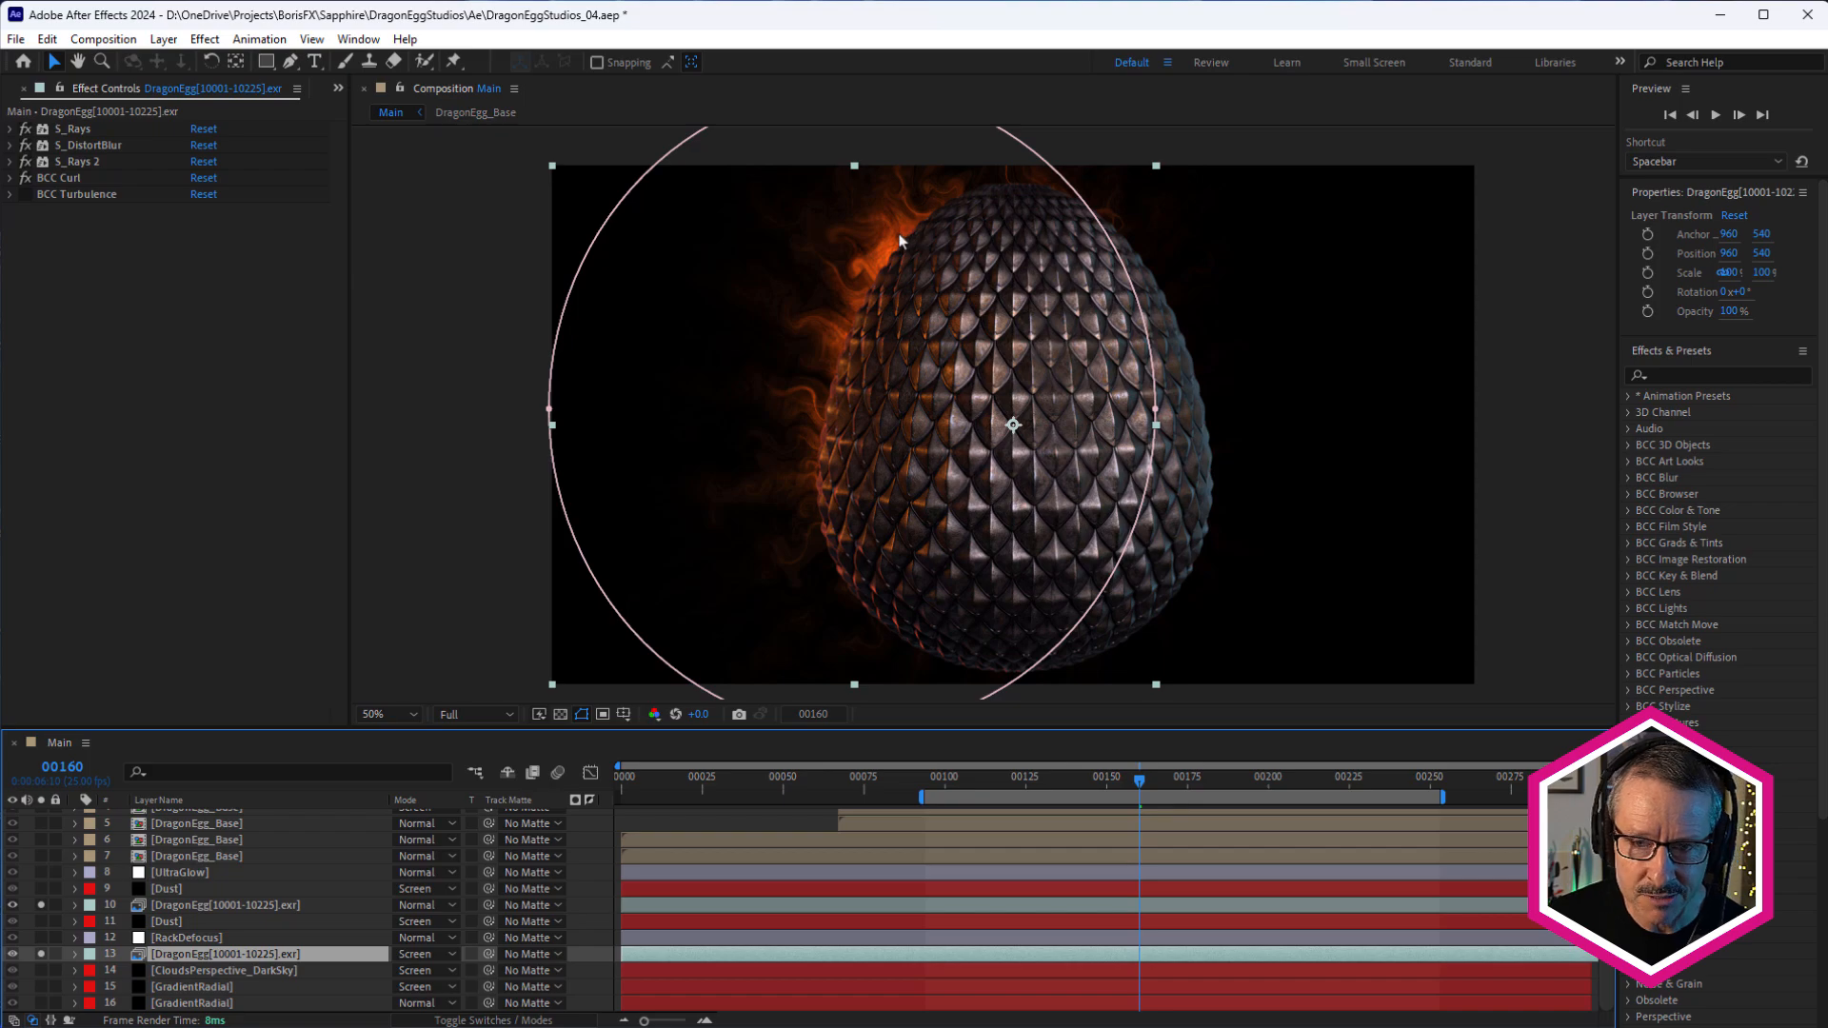
{"action": "scroll", "coordinate": [899, 240], "scroll_direction": "up", "scroll_amount": 2}
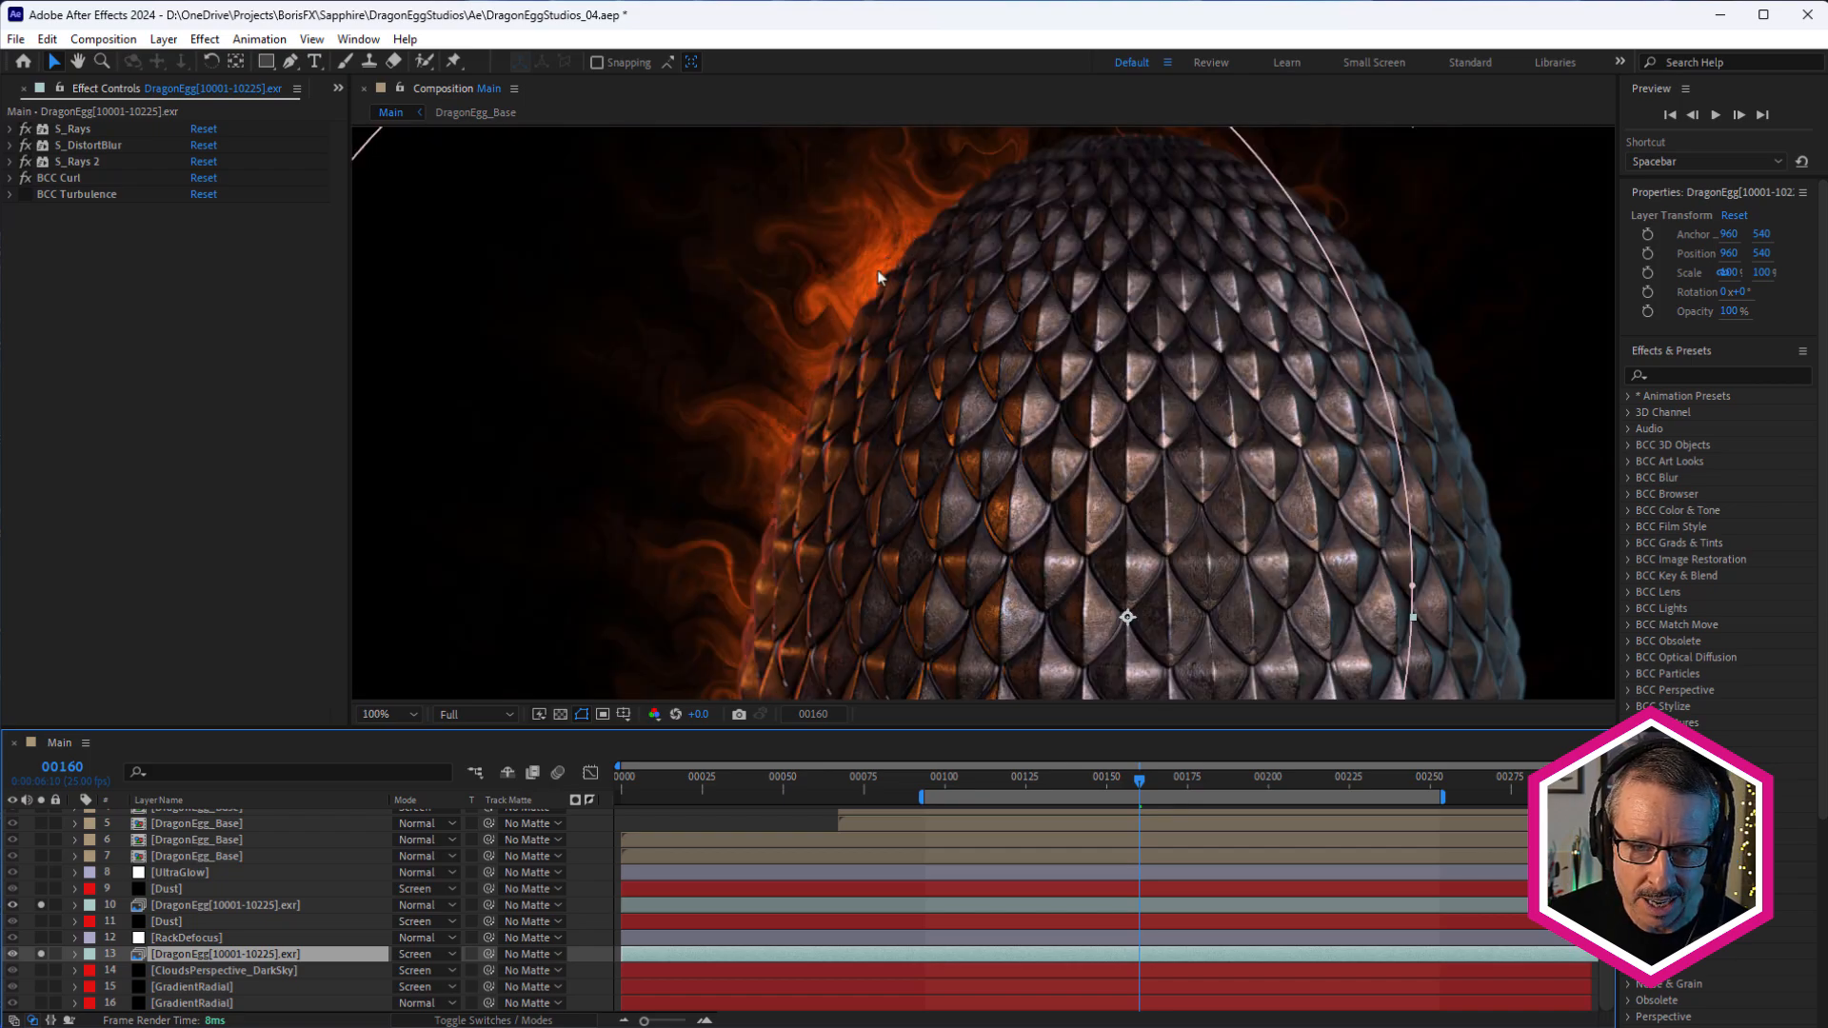
{"action": "scroll", "coordinate": [878, 276], "scroll_direction": "down", "scroll_amount": 2}
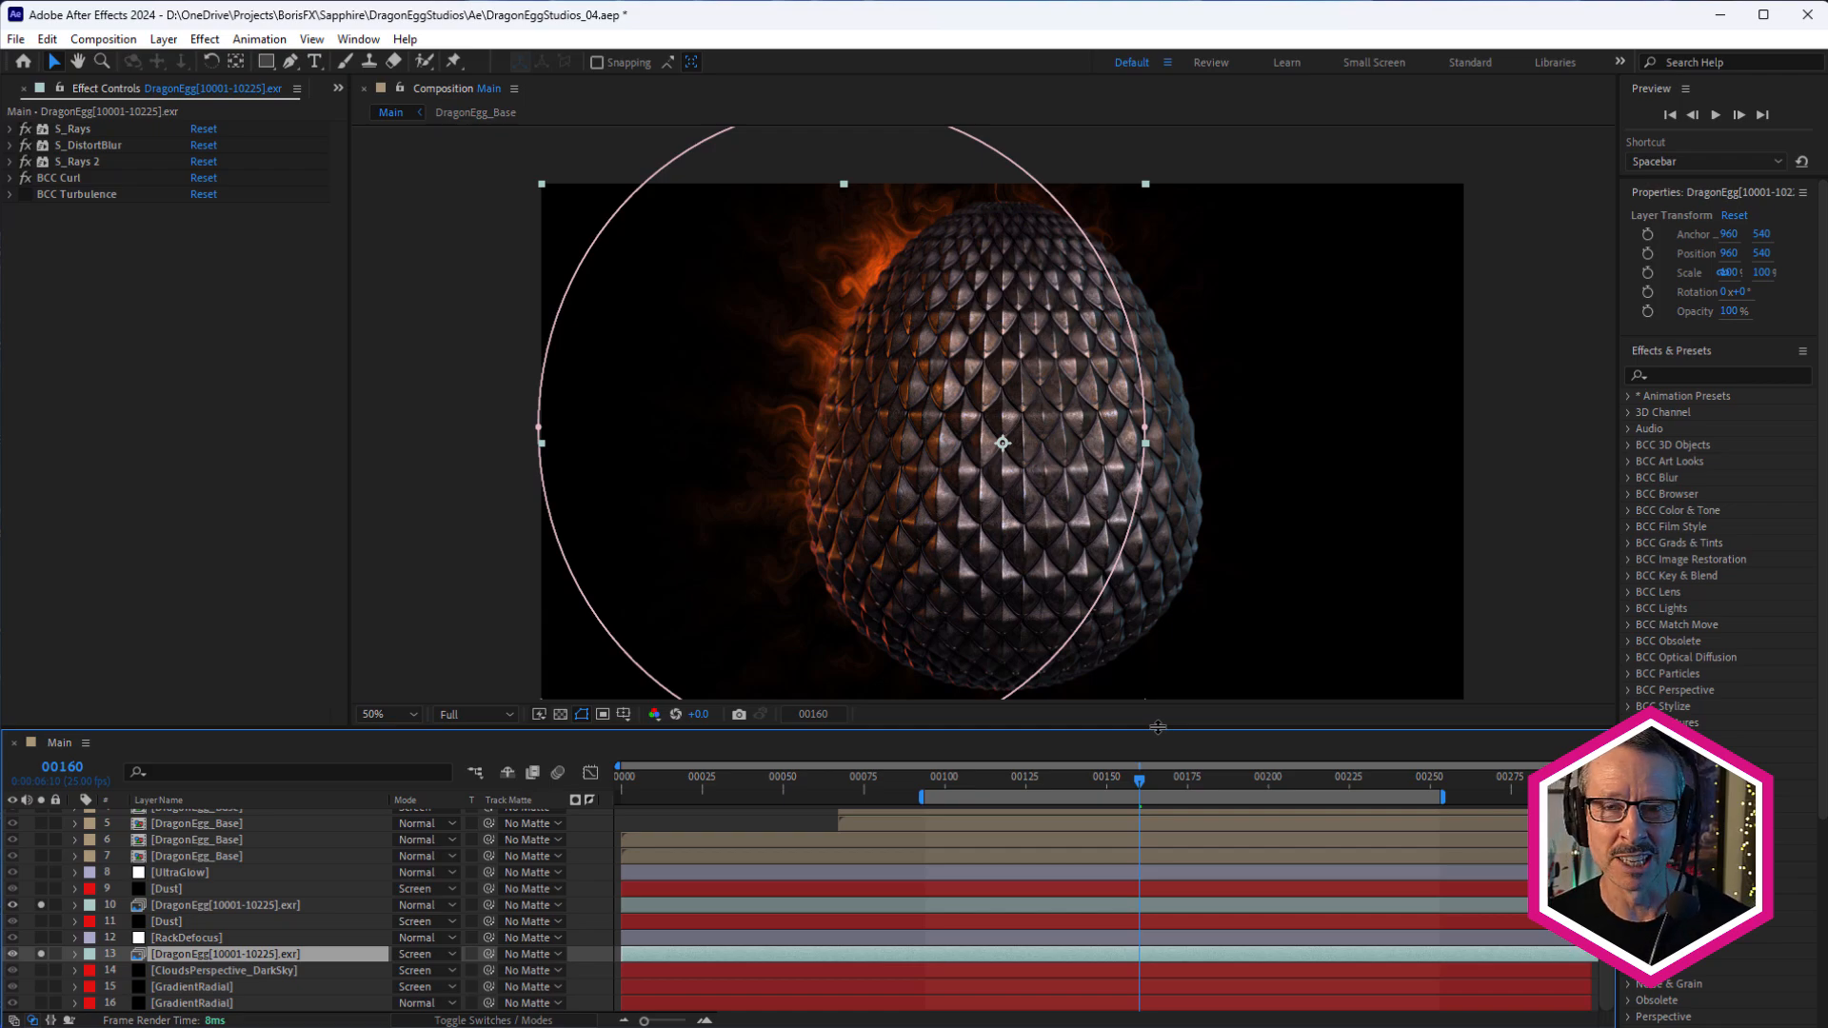
Solo only the fiery rays layer at frame 180 and disable S_Rays, S_DistortBlur, S_Rays 2 and BCC Curl to inspect the bare egg render
{"action": "left_click_drag", "start_coordinate": [1167, 778], "coordinate": [1204, 786]}
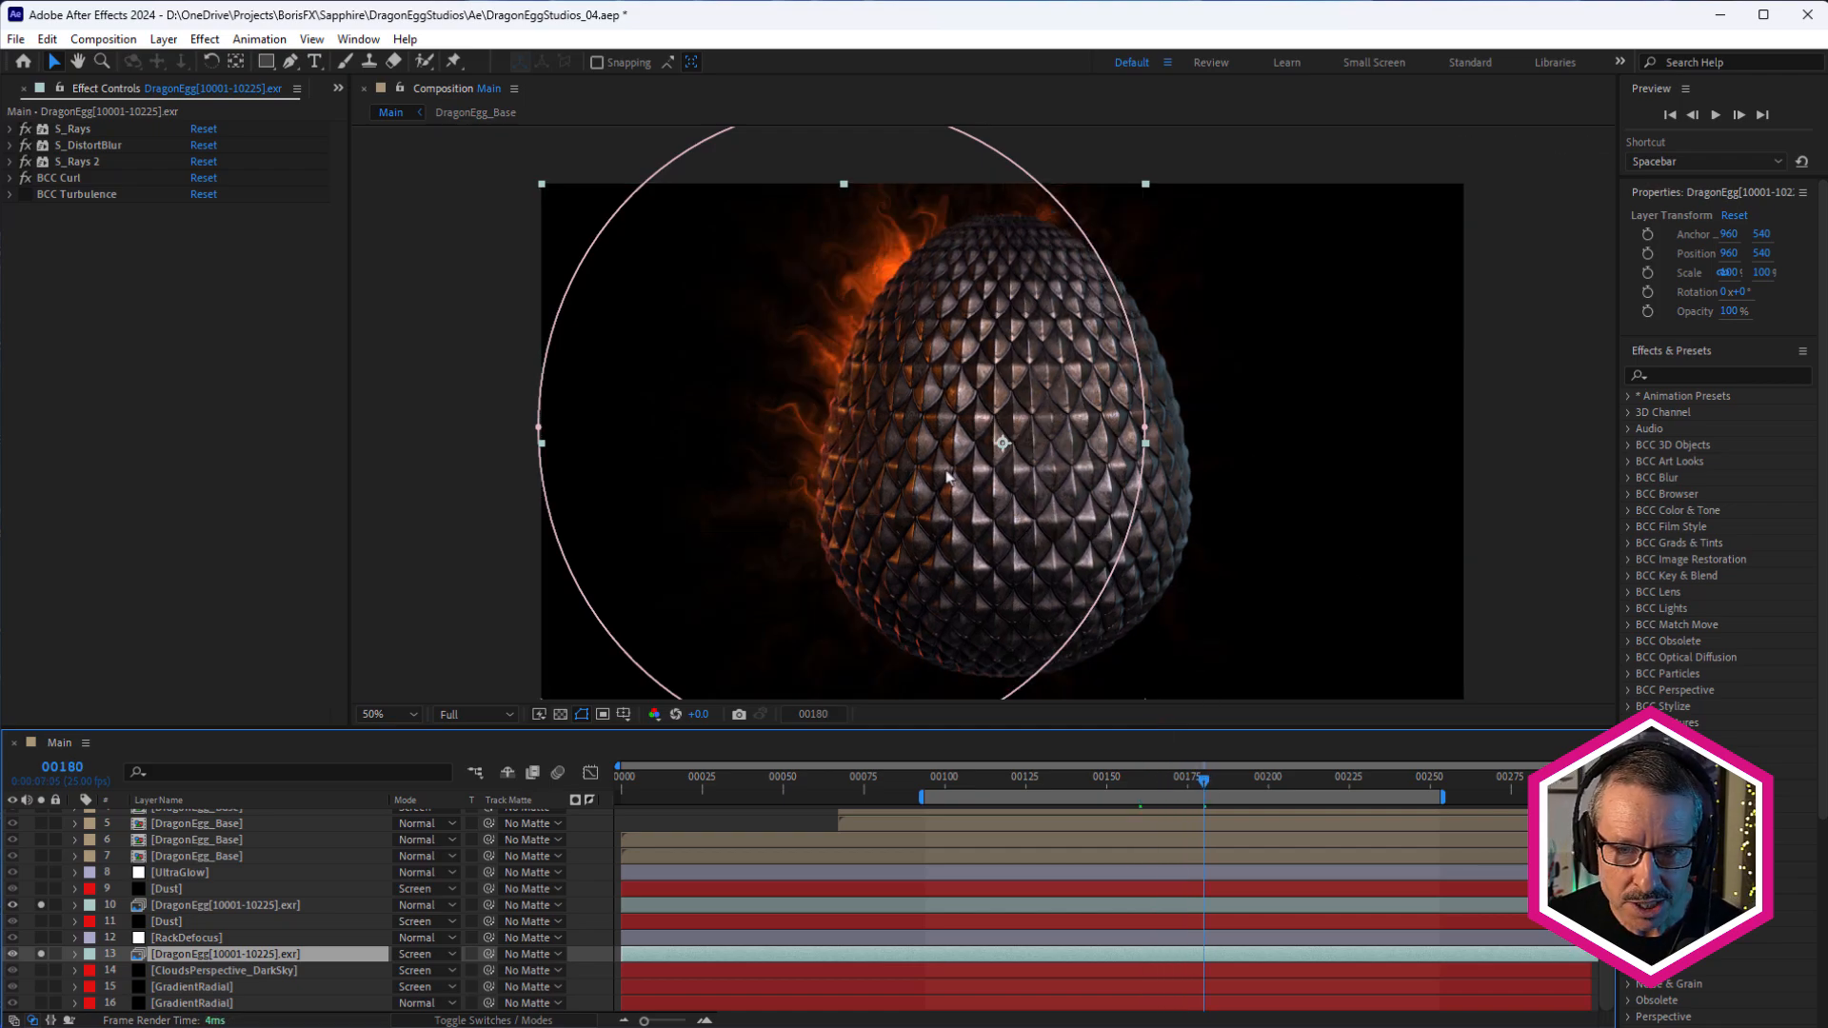
{"action": "left_click", "coordinate": [41, 954], "text": "alt"}
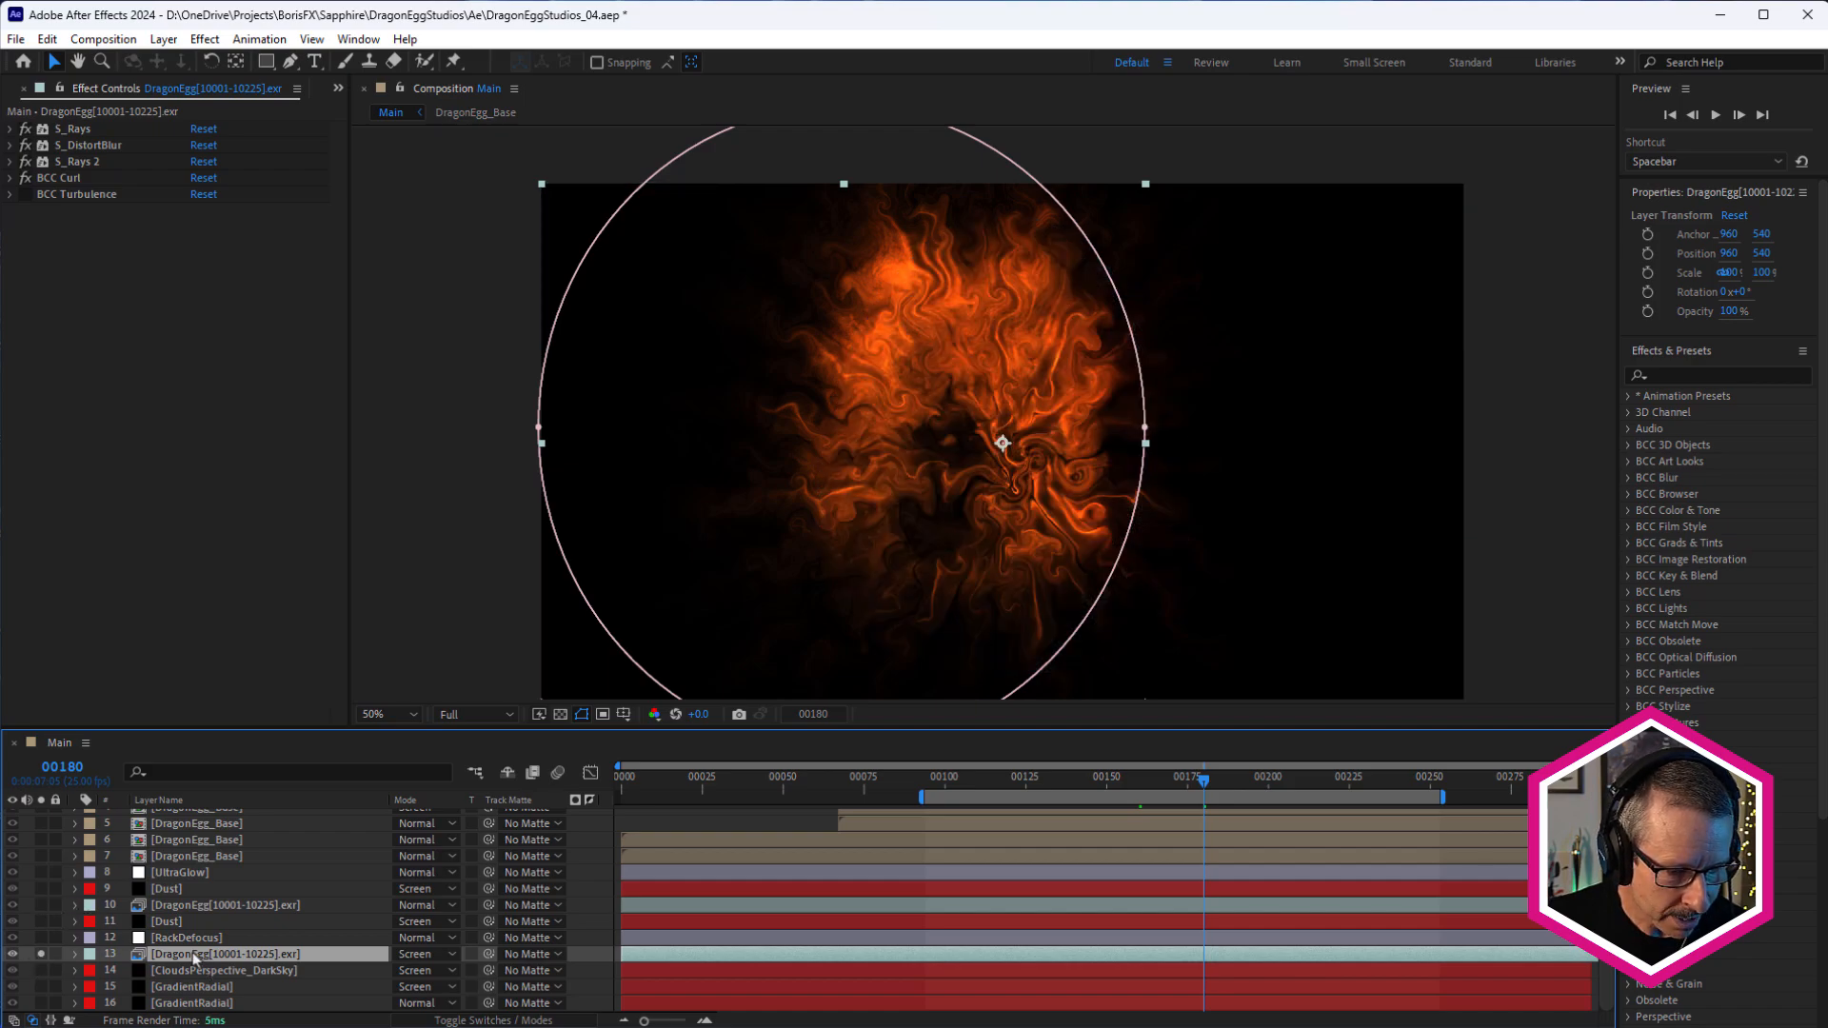
{"action": "left_click_drag", "start_coordinate": [25, 128], "coordinate": [25, 178]}
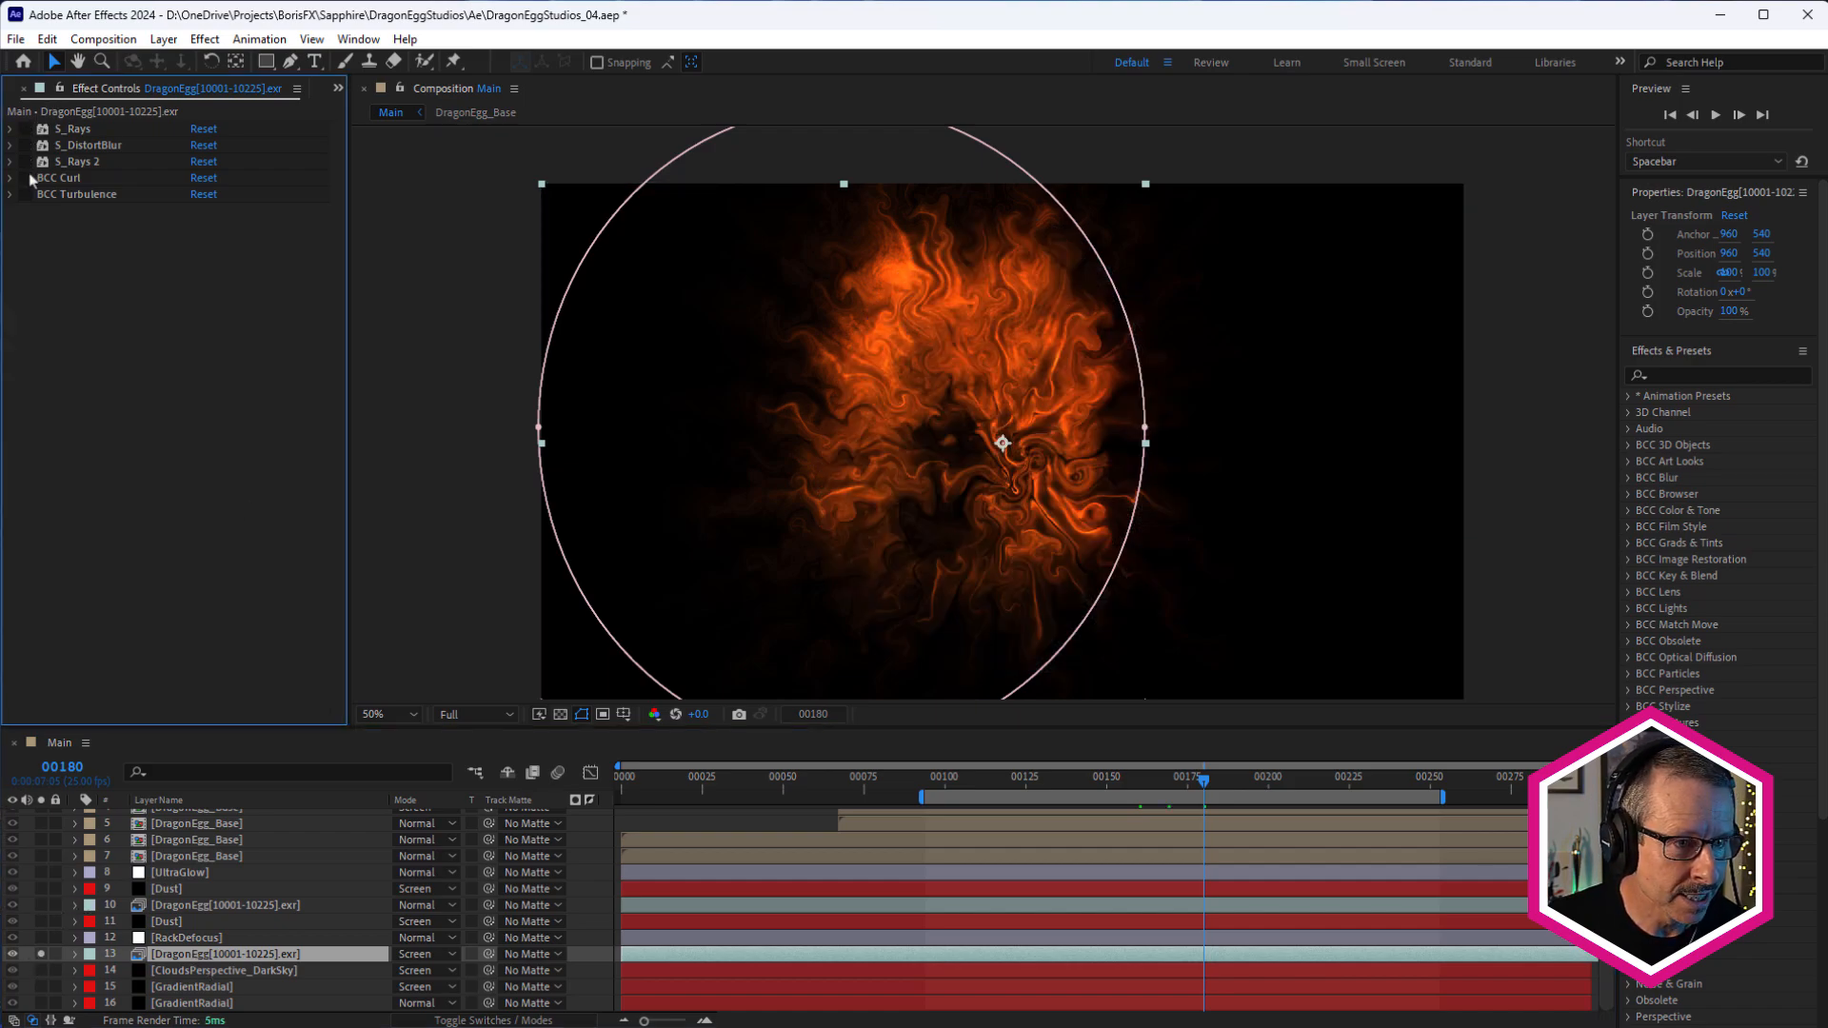
{"action": "left_click", "coordinate": [72, 128]}
{"action": "scroll", "coordinate": [961, 340], "scroll_direction": "up", "scroll_amount": 2}
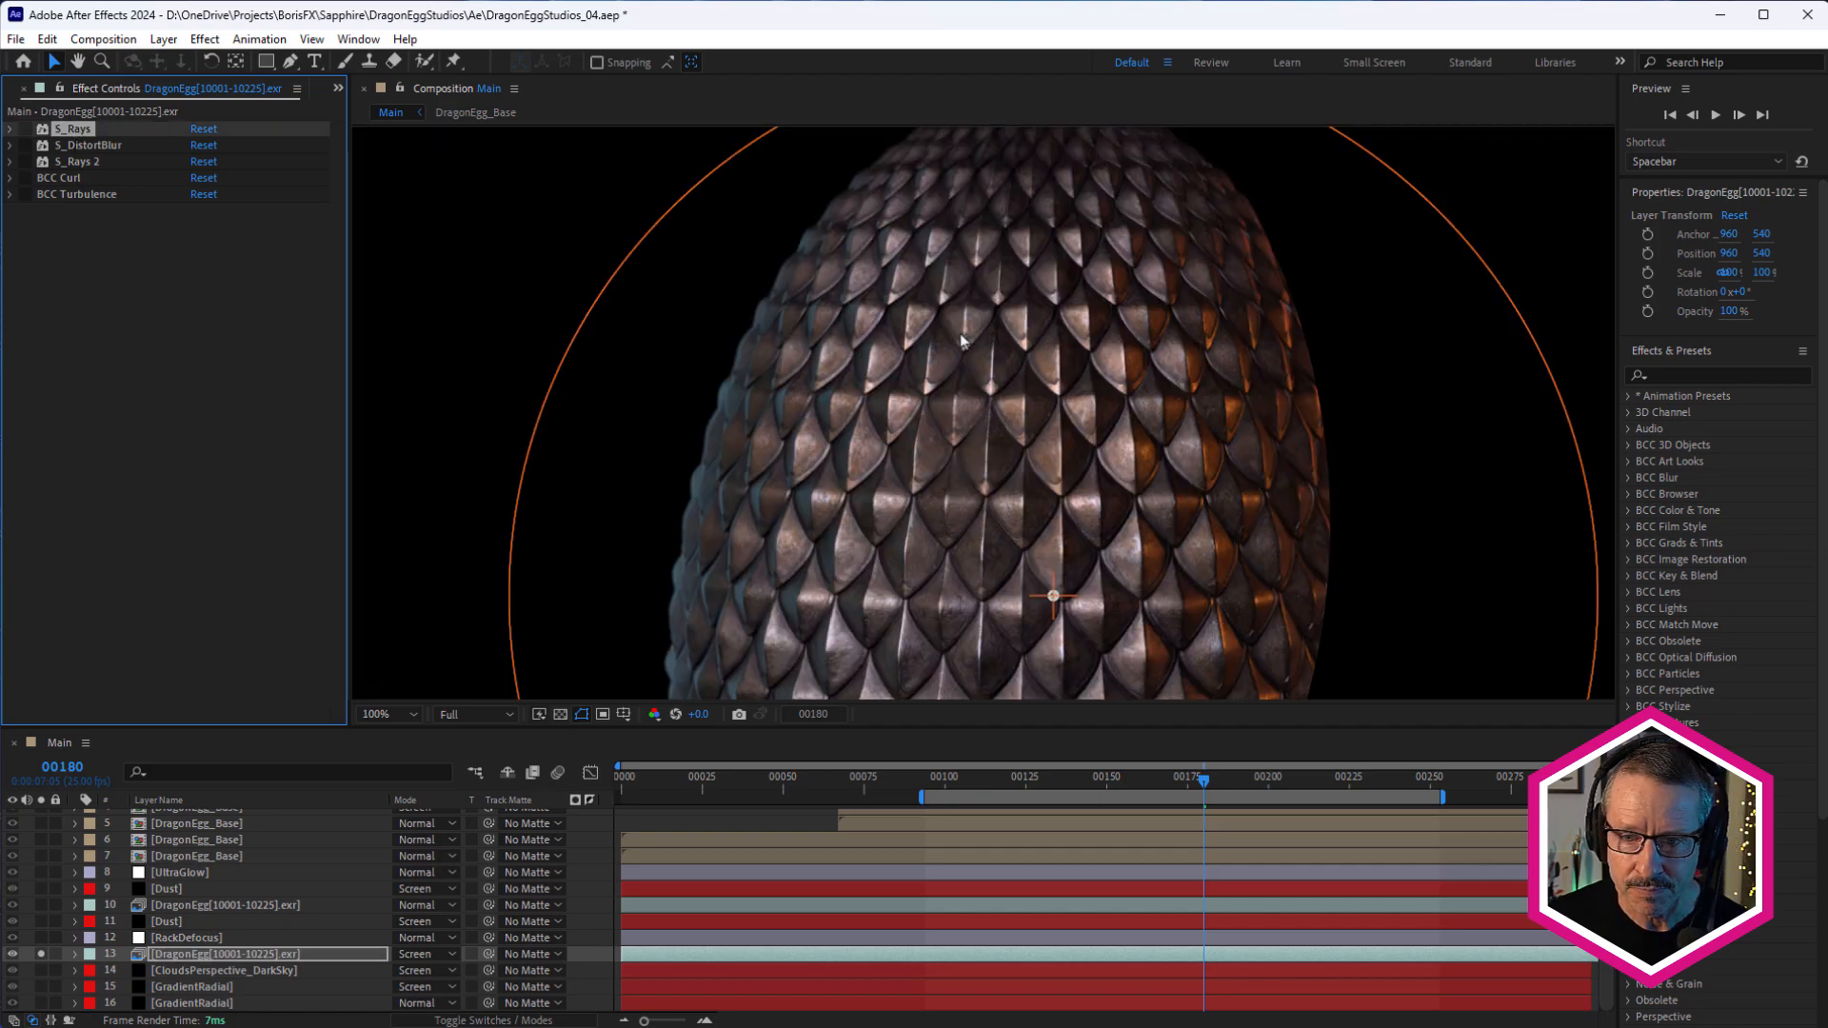
{"action": "scroll", "coordinate": [962, 341], "scroll_direction": "down", "scroll_amount": 2}
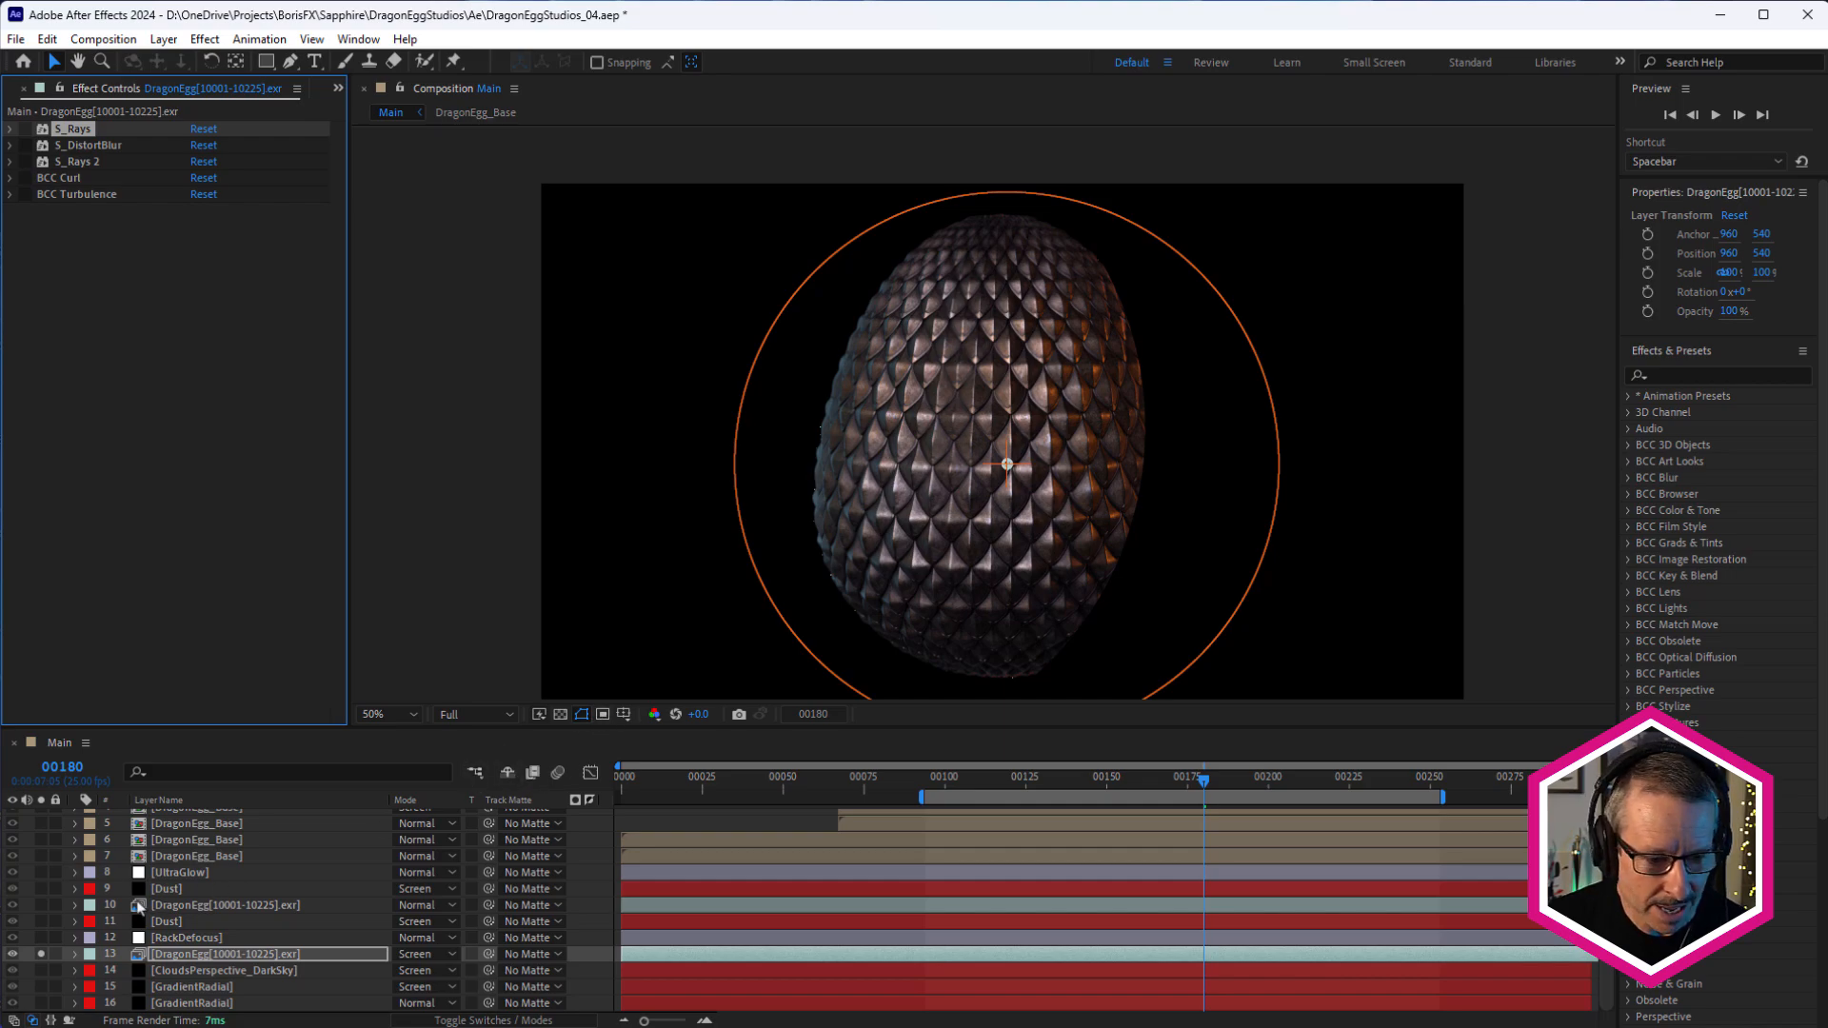
{"action": "left_click", "coordinate": [187, 952]}
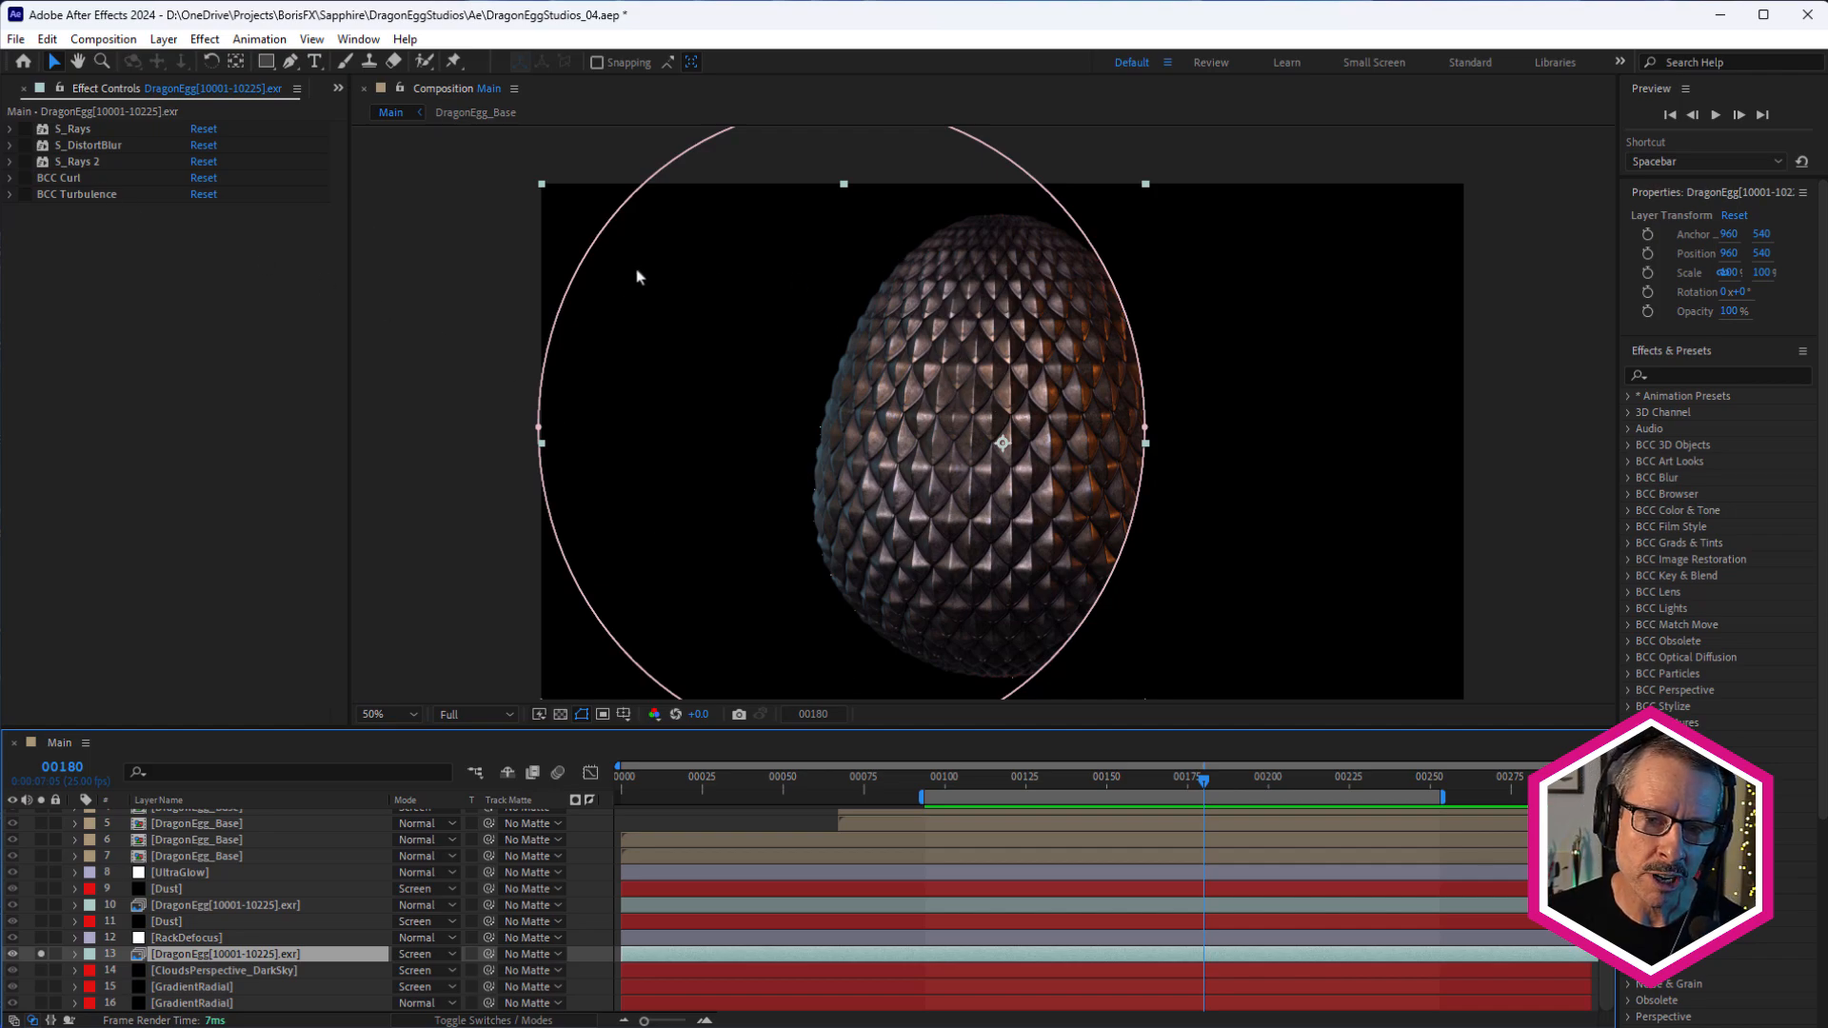
Enable S_Rays on the soloed egg layer and scrub to frame 167 to view the rays at 100% magnification
{"action": "left_click", "coordinate": [26, 130]}
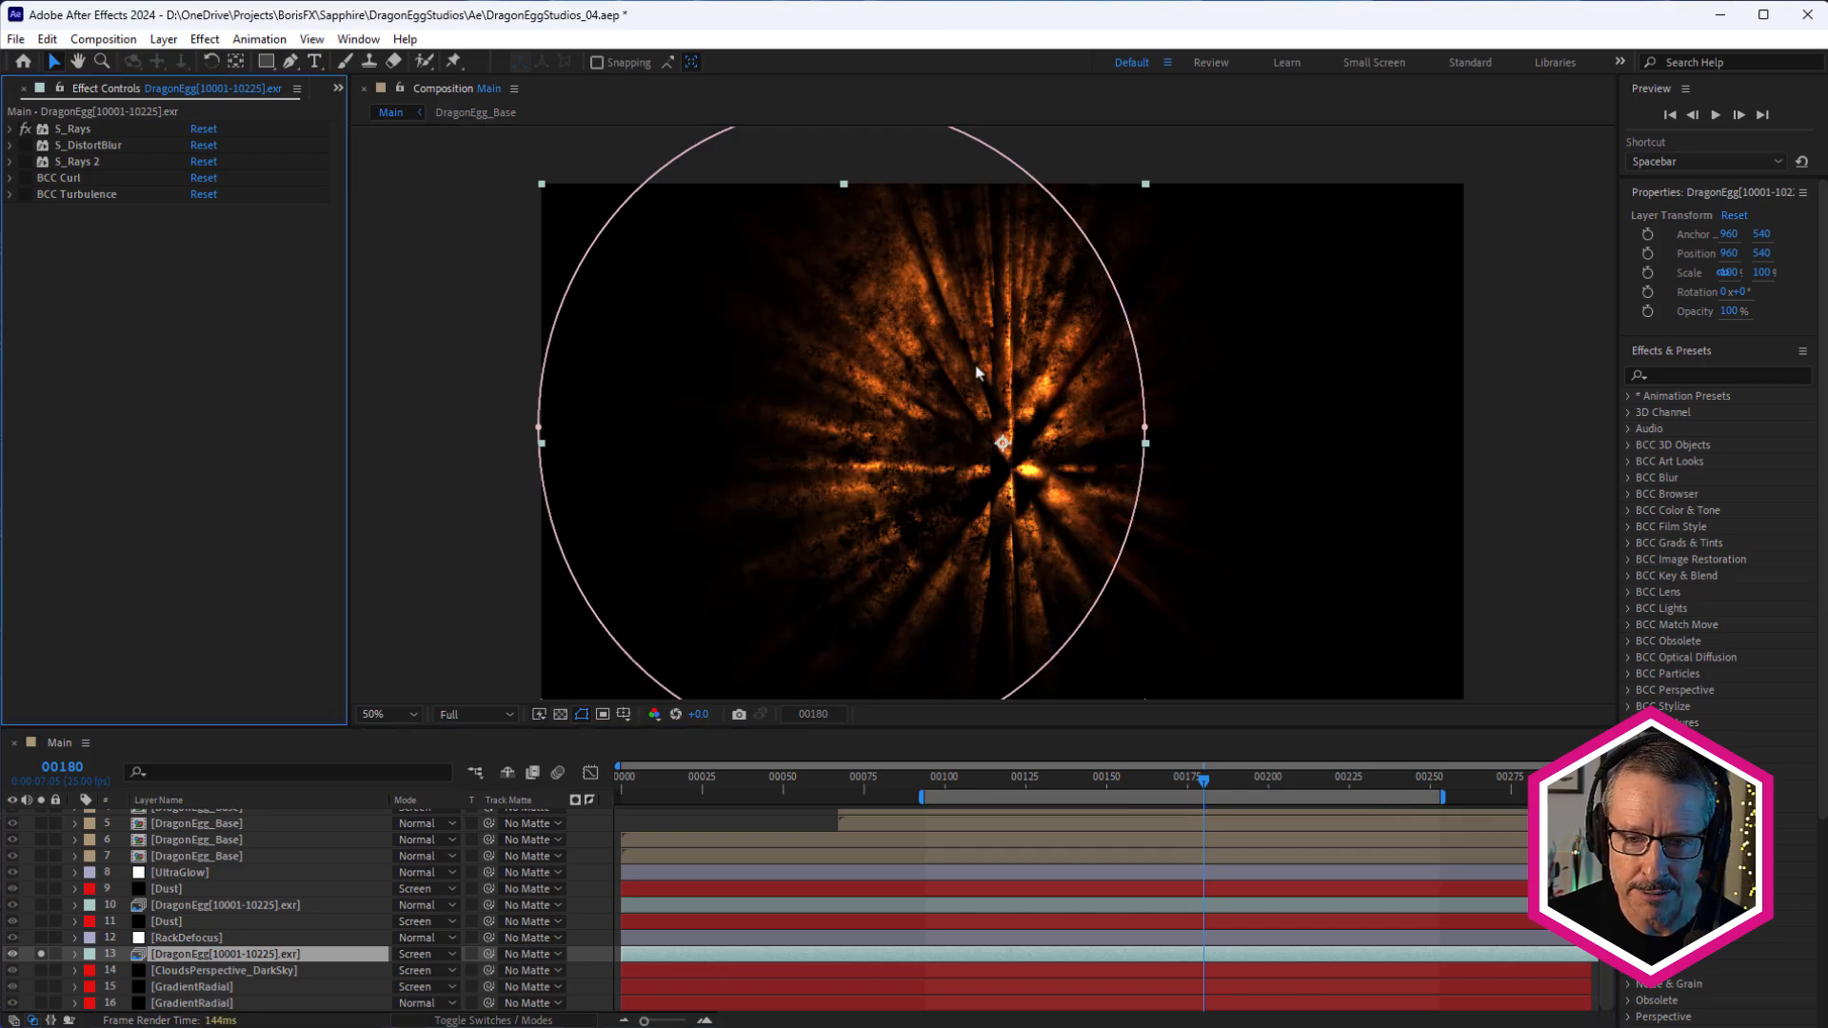
{"action": "scroll", "coordinate": [976, 366], "scroll_direction": "up", "scroll_amount": 1}
{"action": "left_click_drag", "start_coordinate": [920, 779], "coordinate": [1161, 785]}
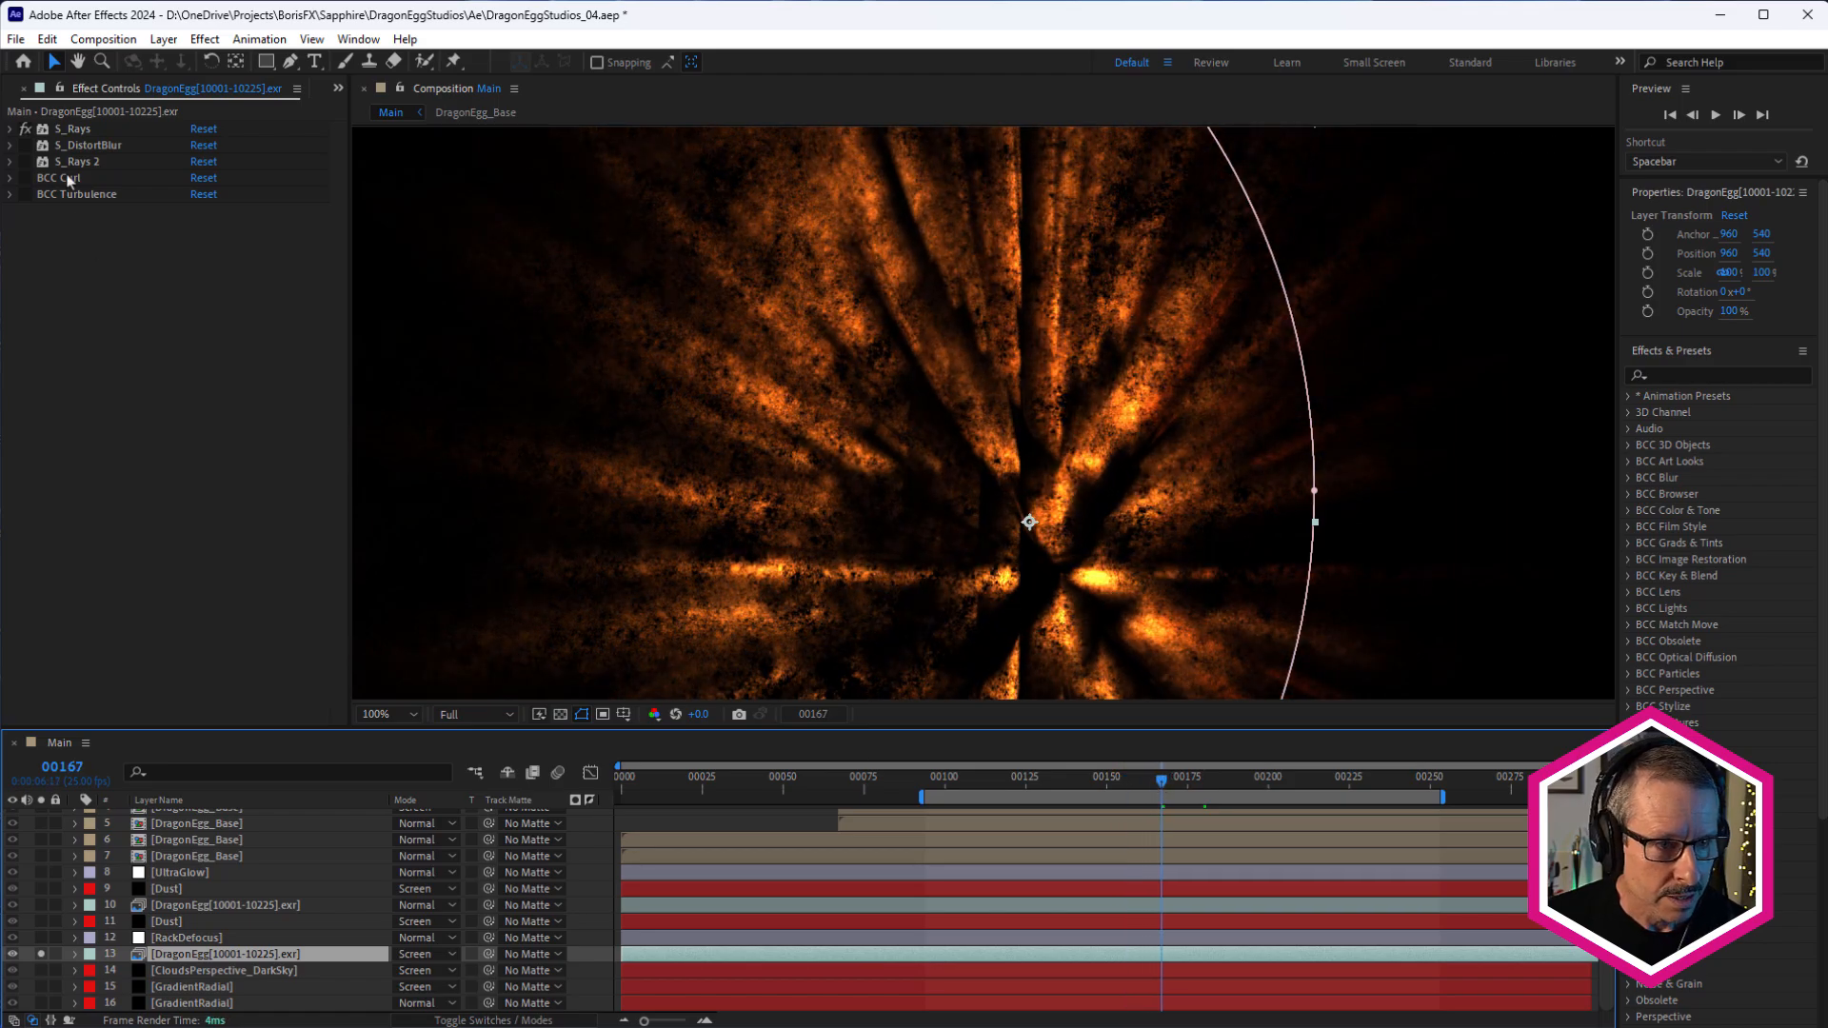
Try an Atmosphere Amp of 0 in S_Rays, scrub through the smooth rays, and undo the change
{"action": "left_click", "coordinate": [10, 128]}
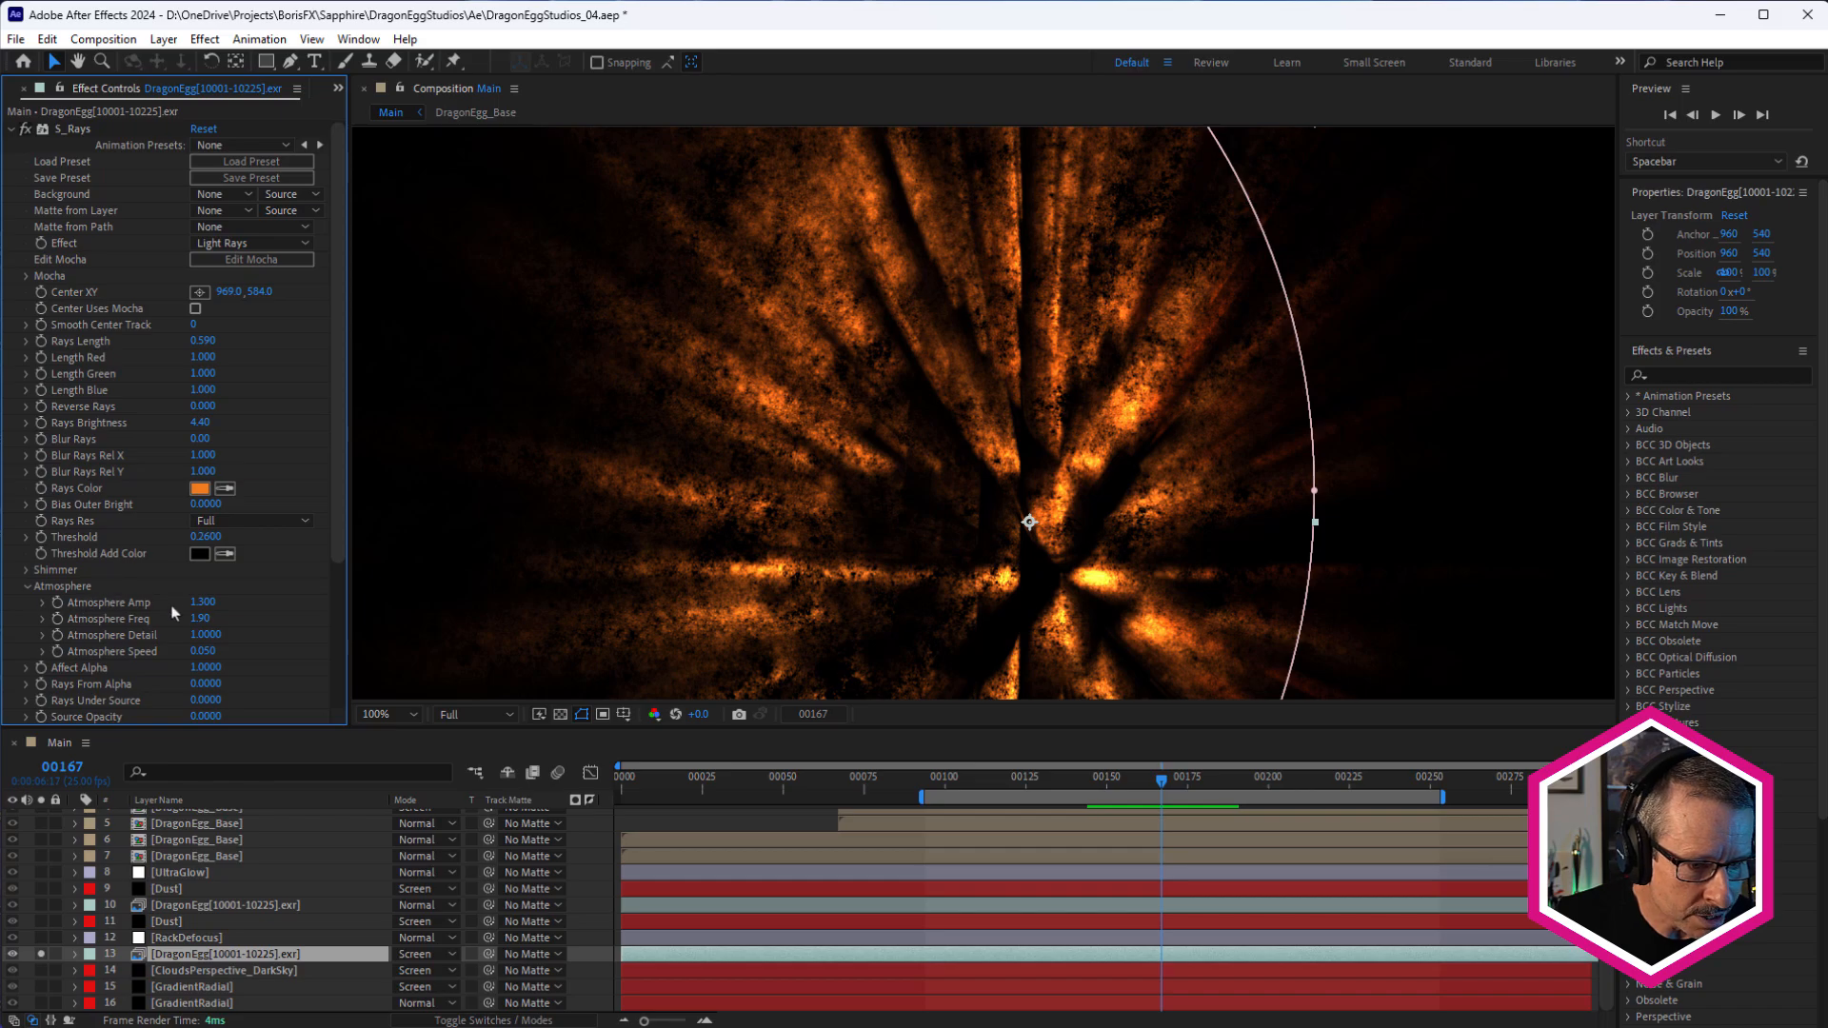
{"action": "left_click", "coordinate": [203, 602]}
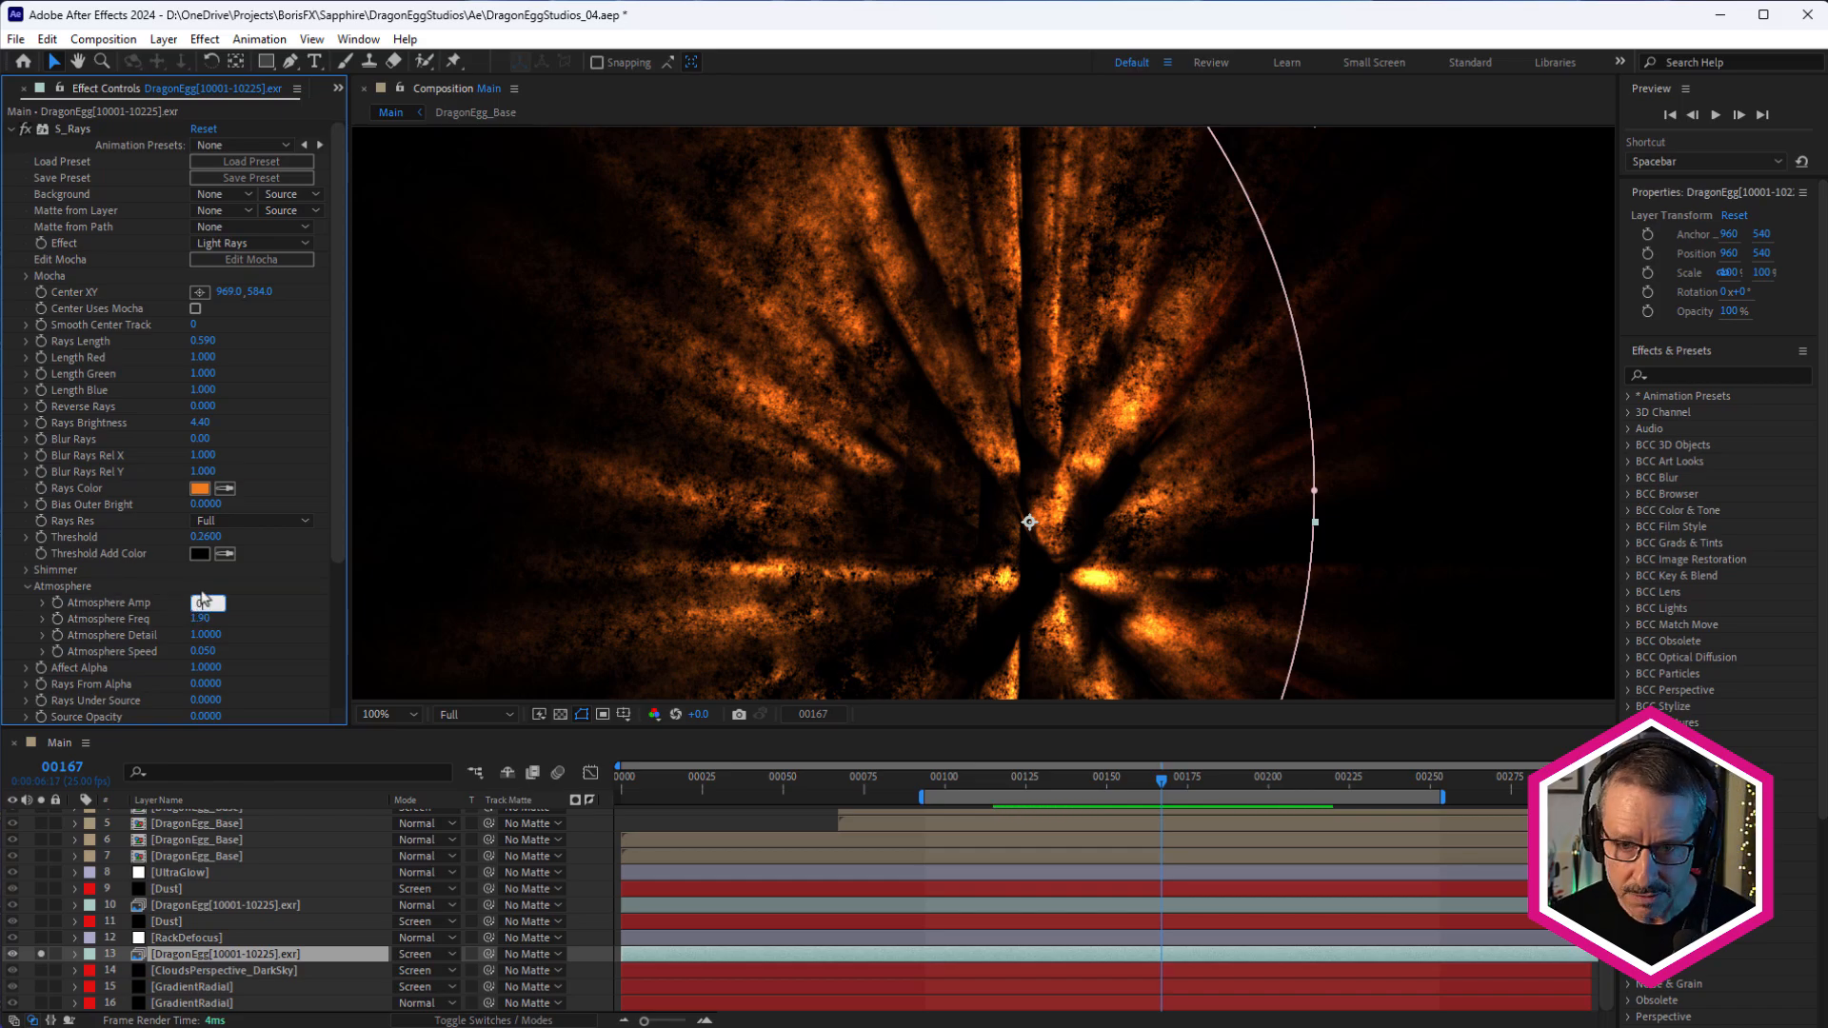
{"action": "type", "text": "0"}
{"action": "key", "text": "Return"}
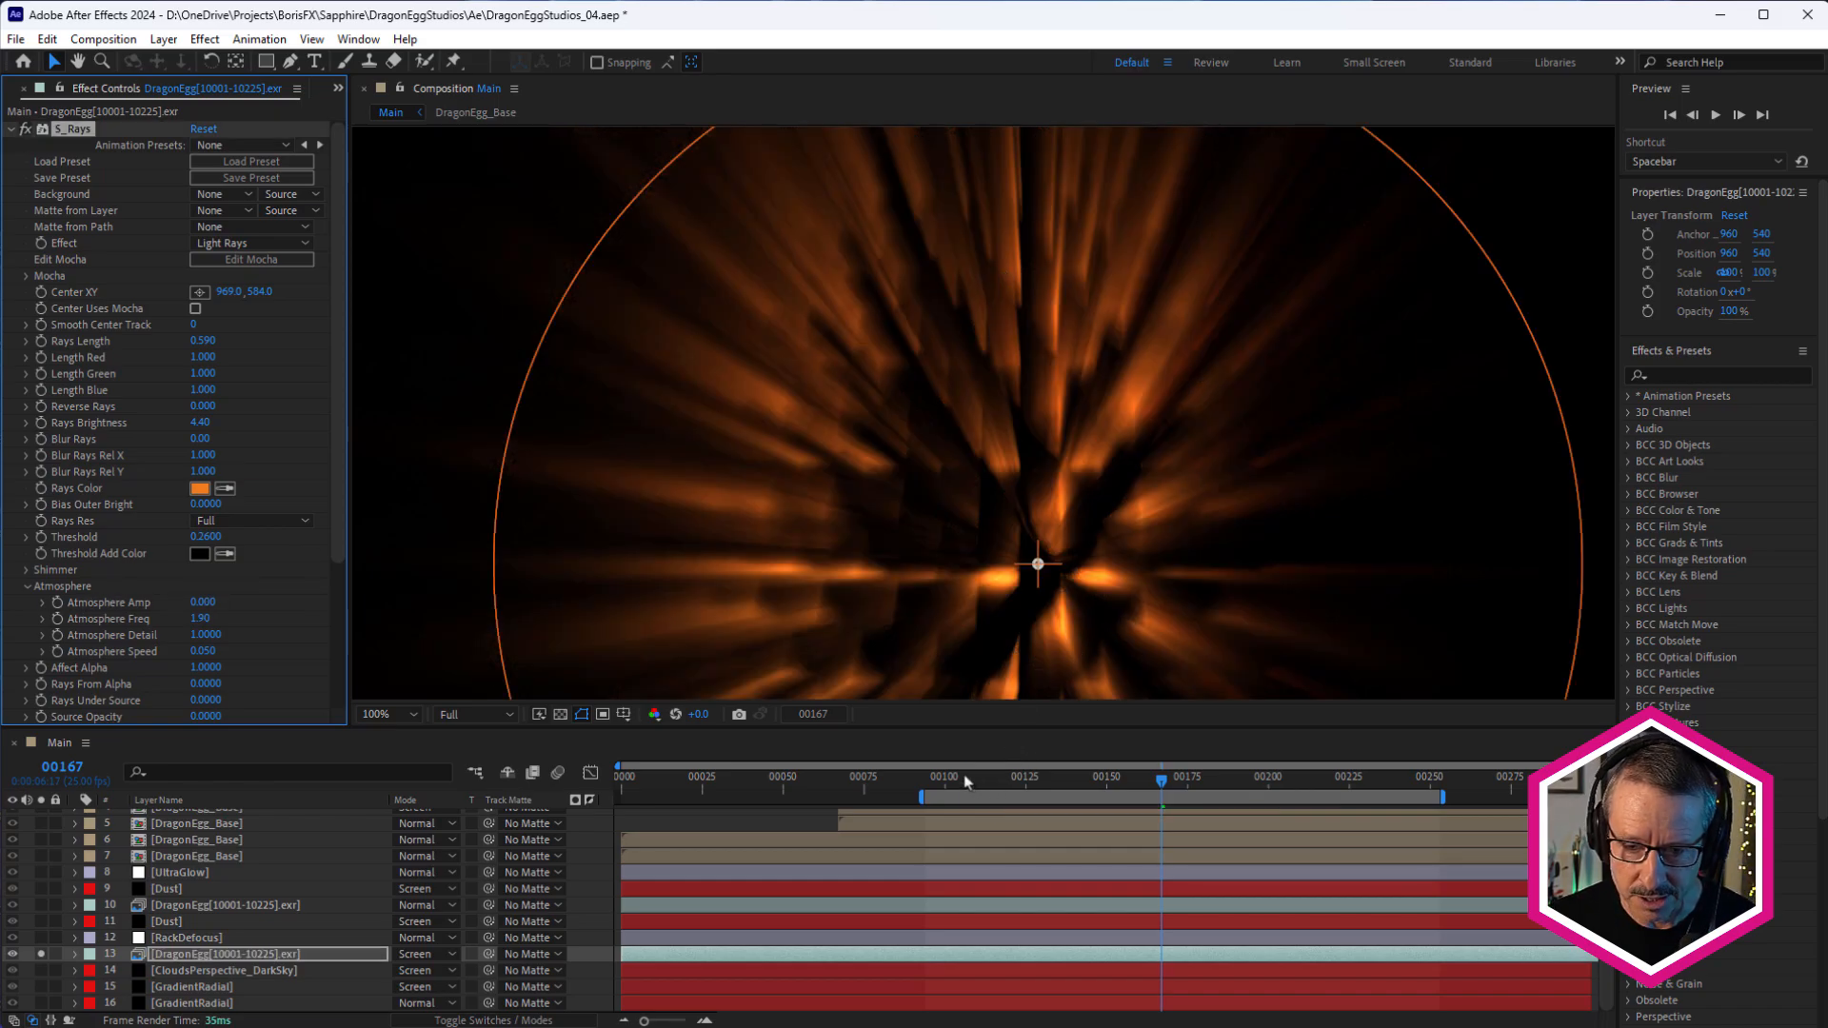
{"action": "left_click_drag", "start_coordinate": [966, 781], "coordinate": [1249, 782]}
{"action": "key", "text": "ctrl+z"}
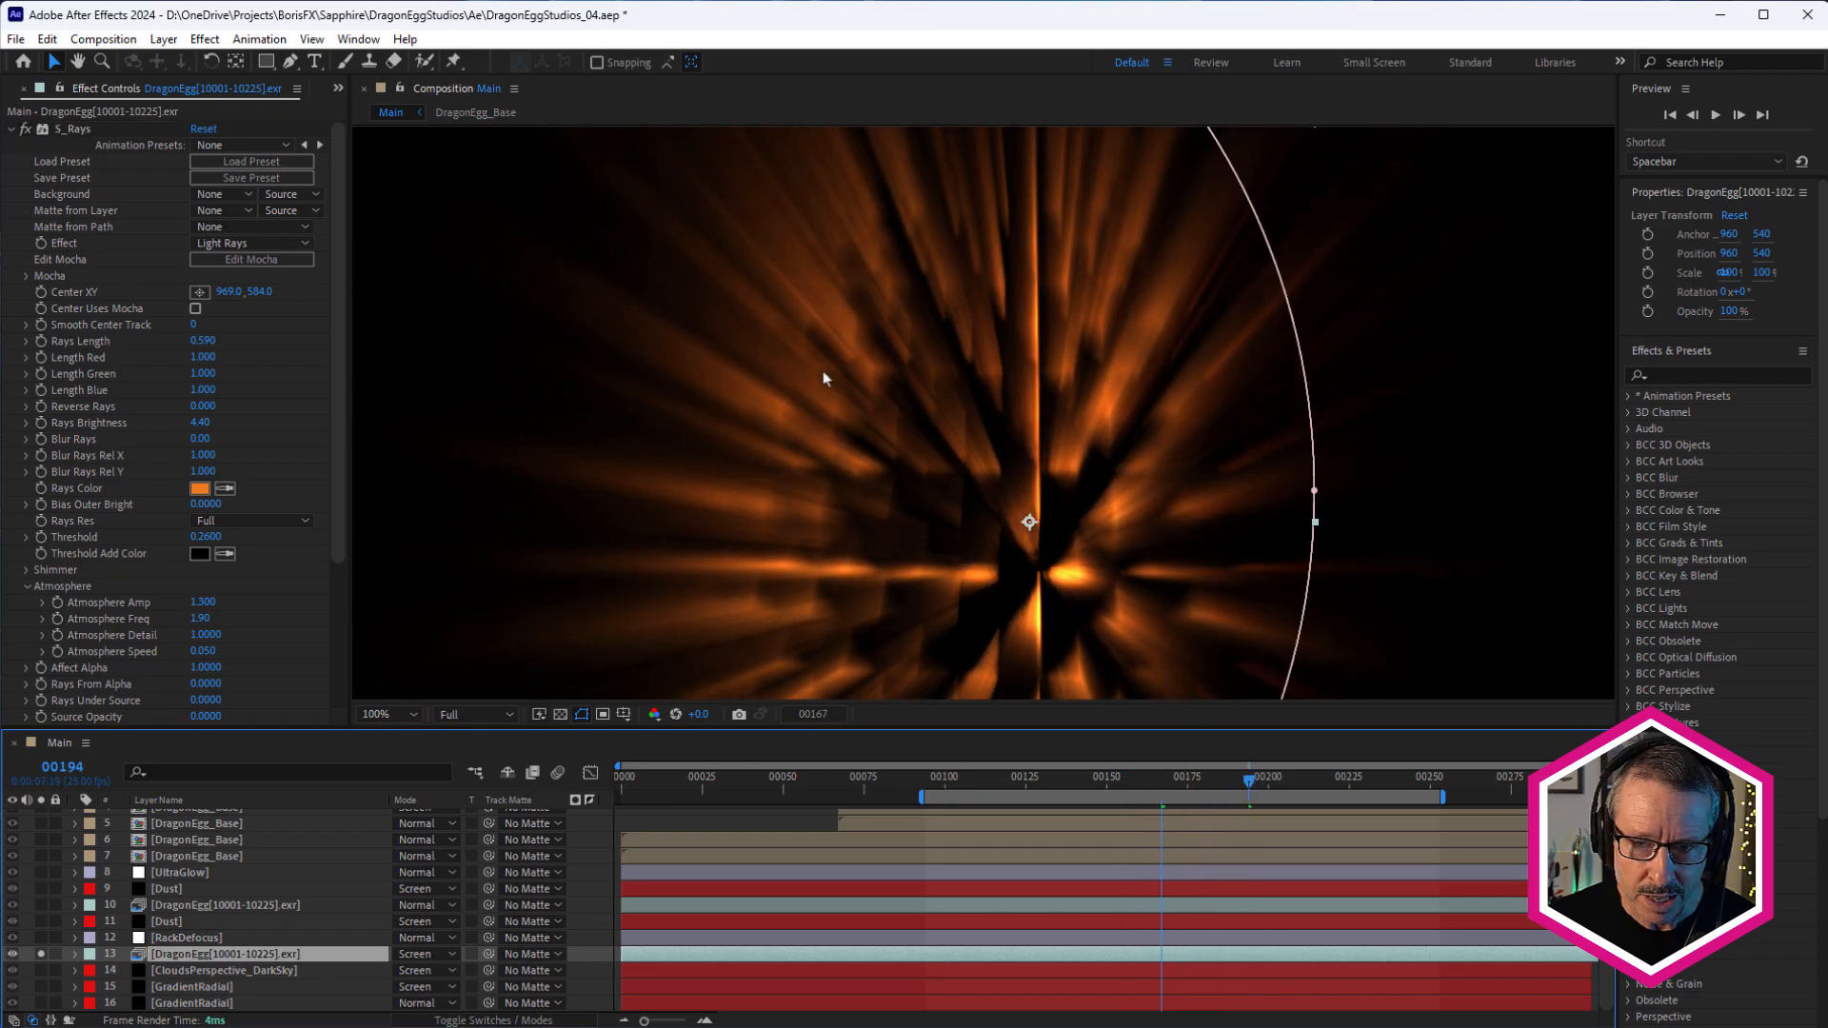
Examine the S_Rays atmosphere texture close up while scrubbing between frames 117 and 138, ending at frame 133 with the effect's settings collapsed
{"action": "left_click", "coordinate": [1001, 781]}
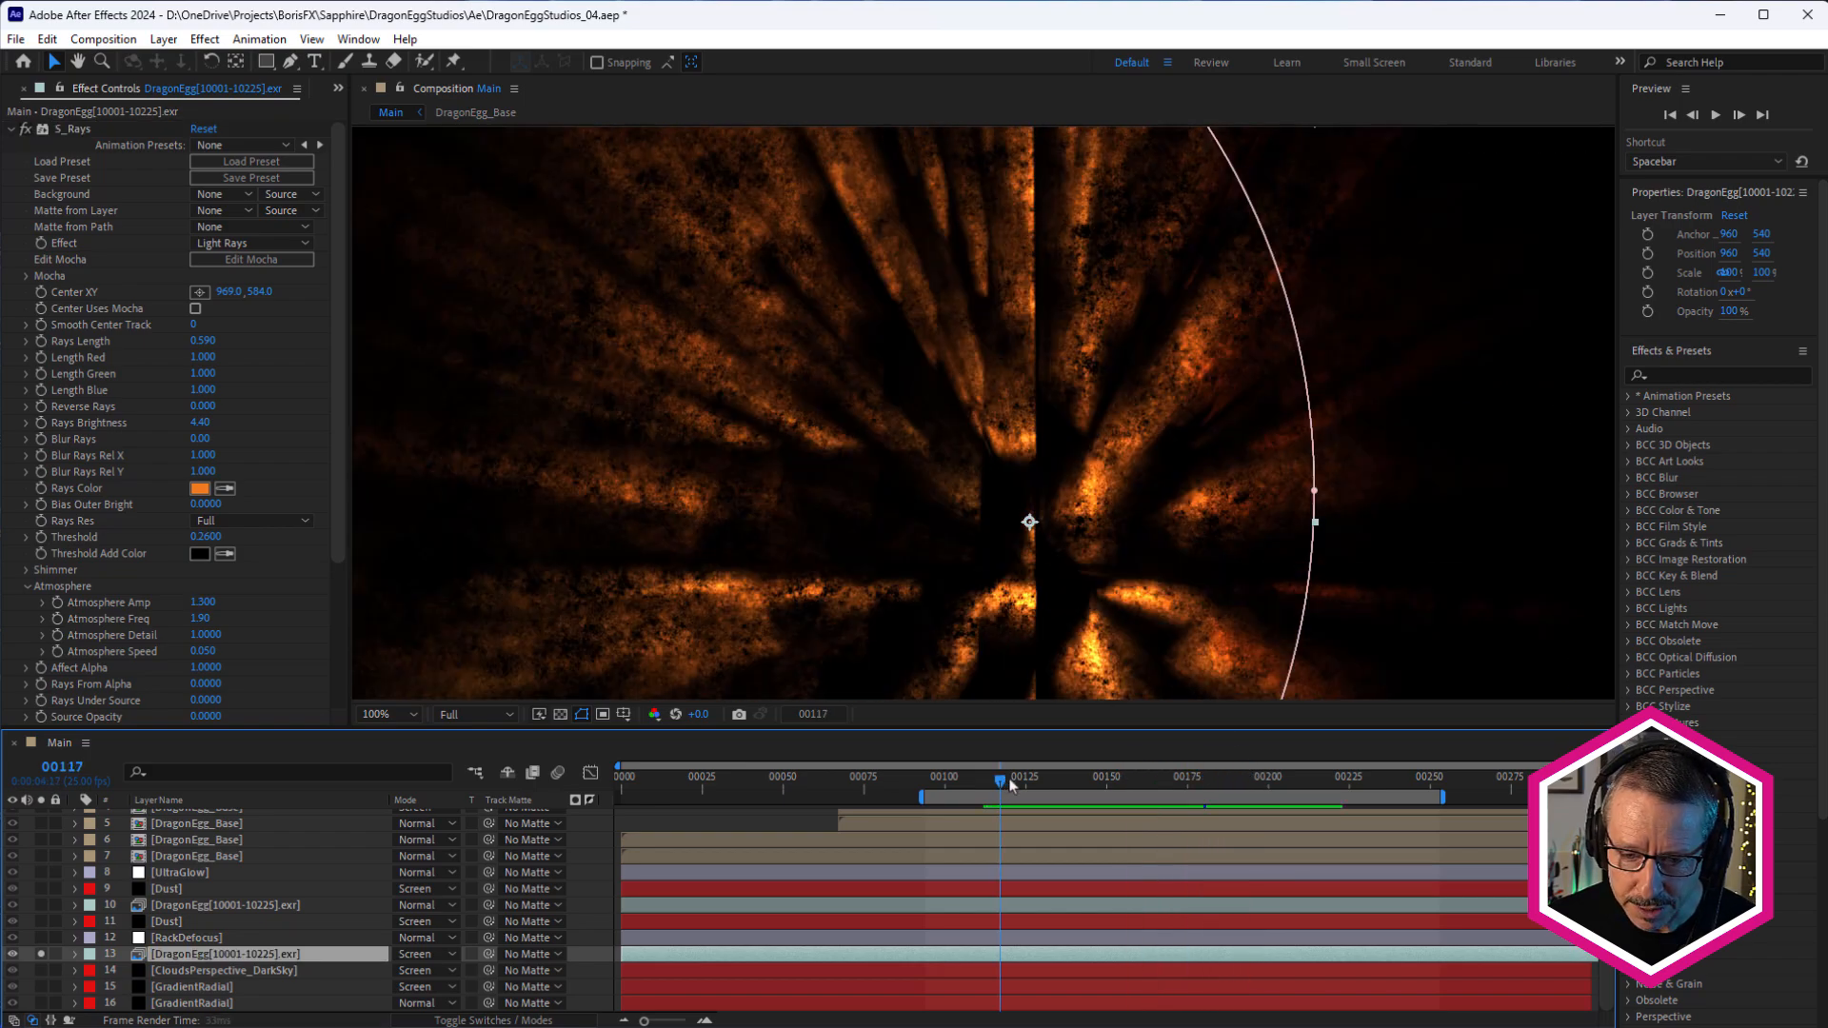
{"action": "left_click_drag", "start_coordinate": [1011, 783], "coordinate": [1068, 783]}
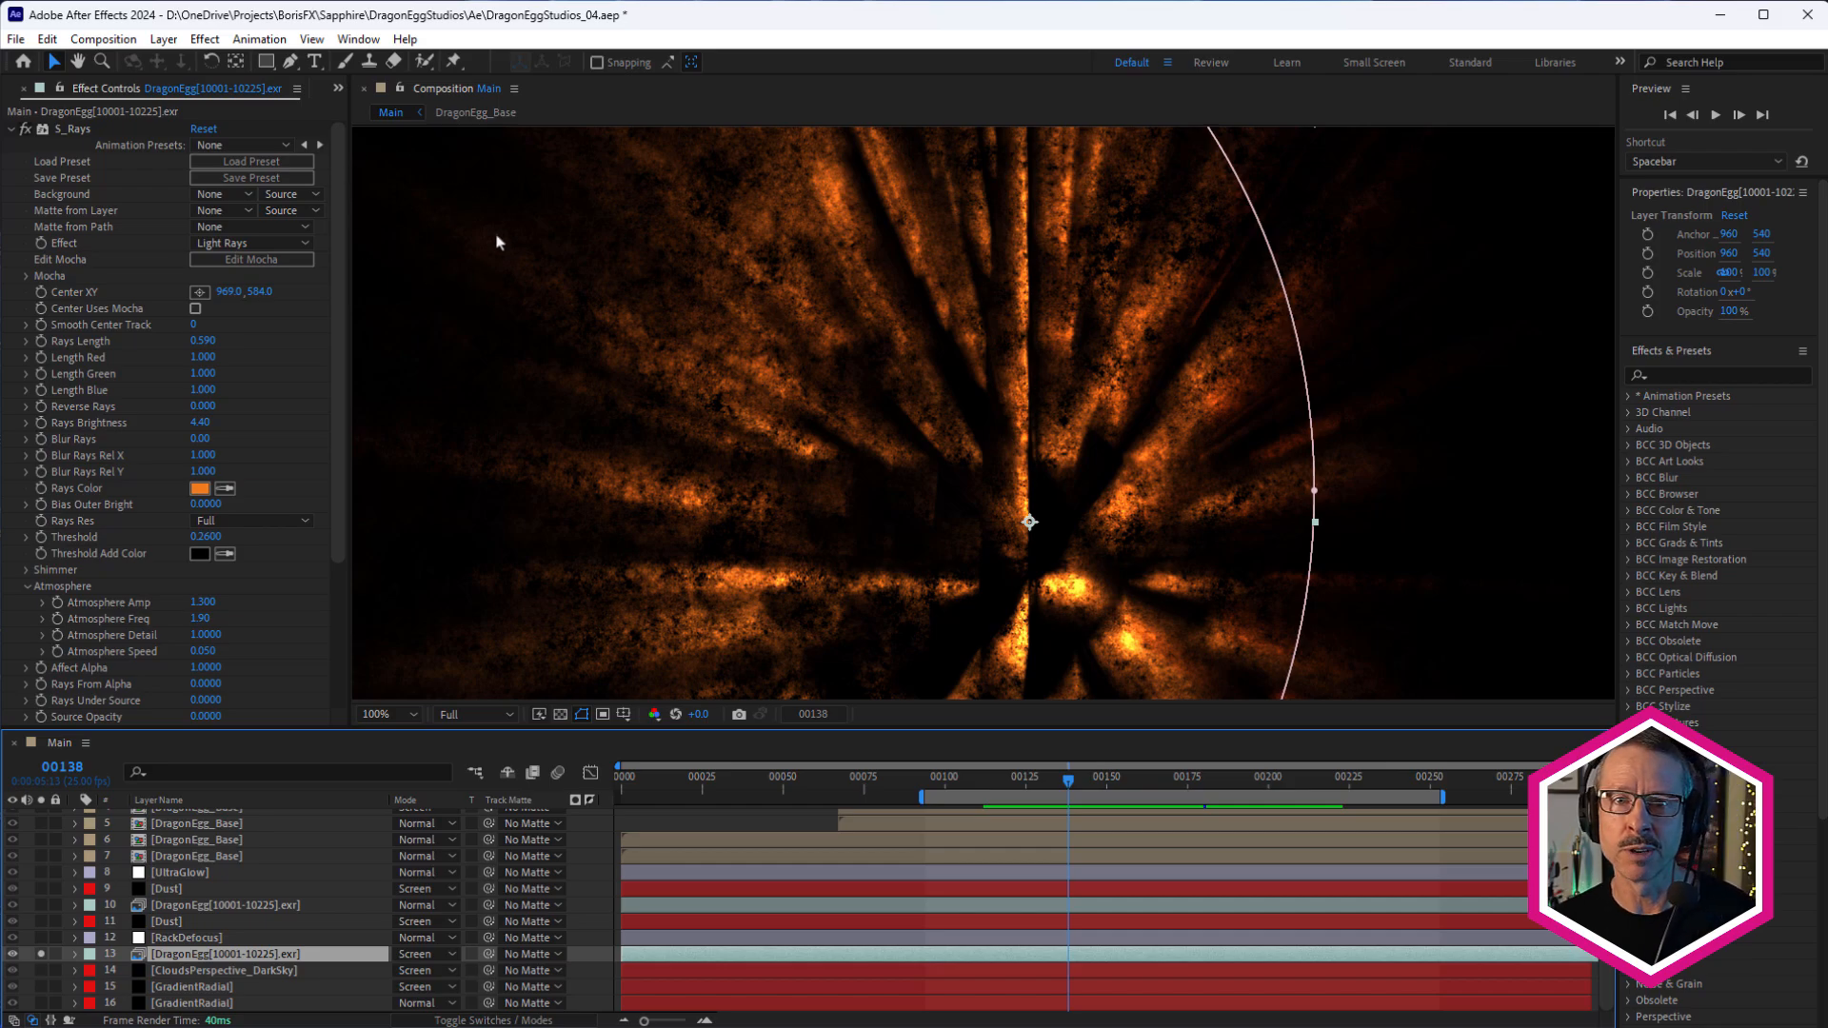
{"action": "left_click_drag", "start_coordinate": [986, 783], "coordinate": [1061, 776]}
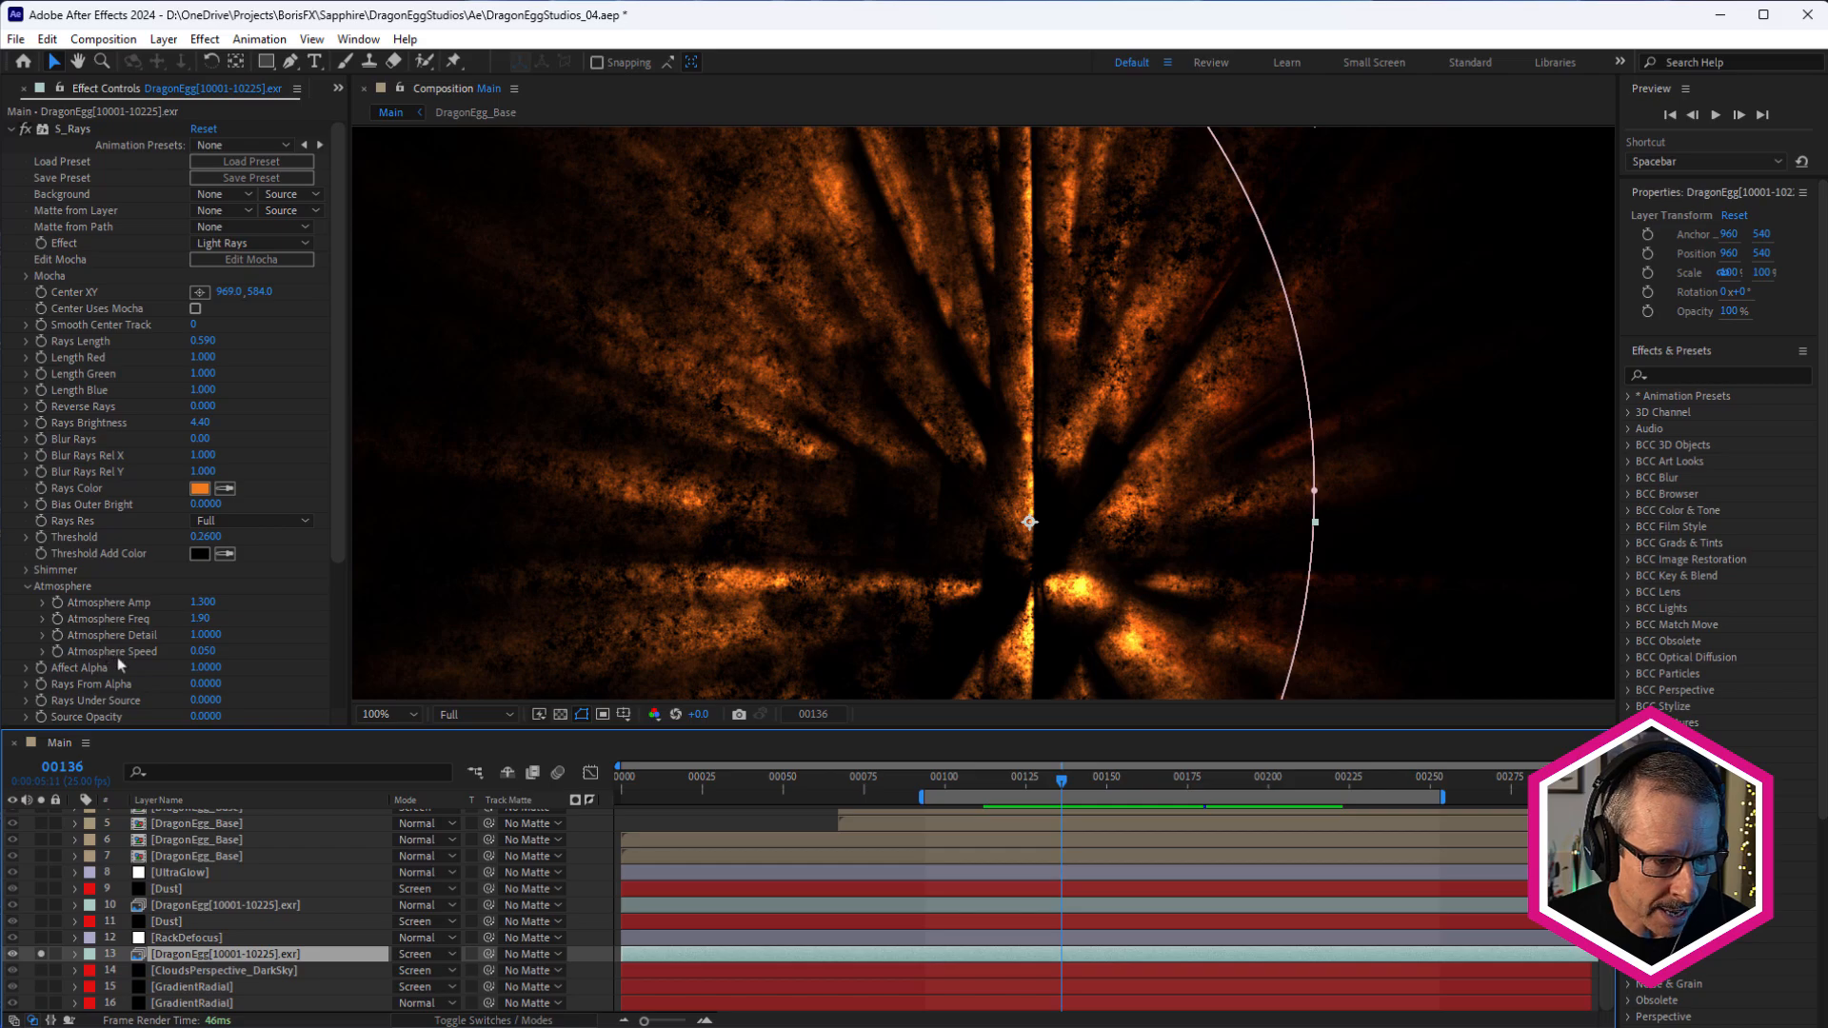
{"action": "scroll", "coordinate": [665, 328], "scroll_direction": "up", "scroll_amount": 4}
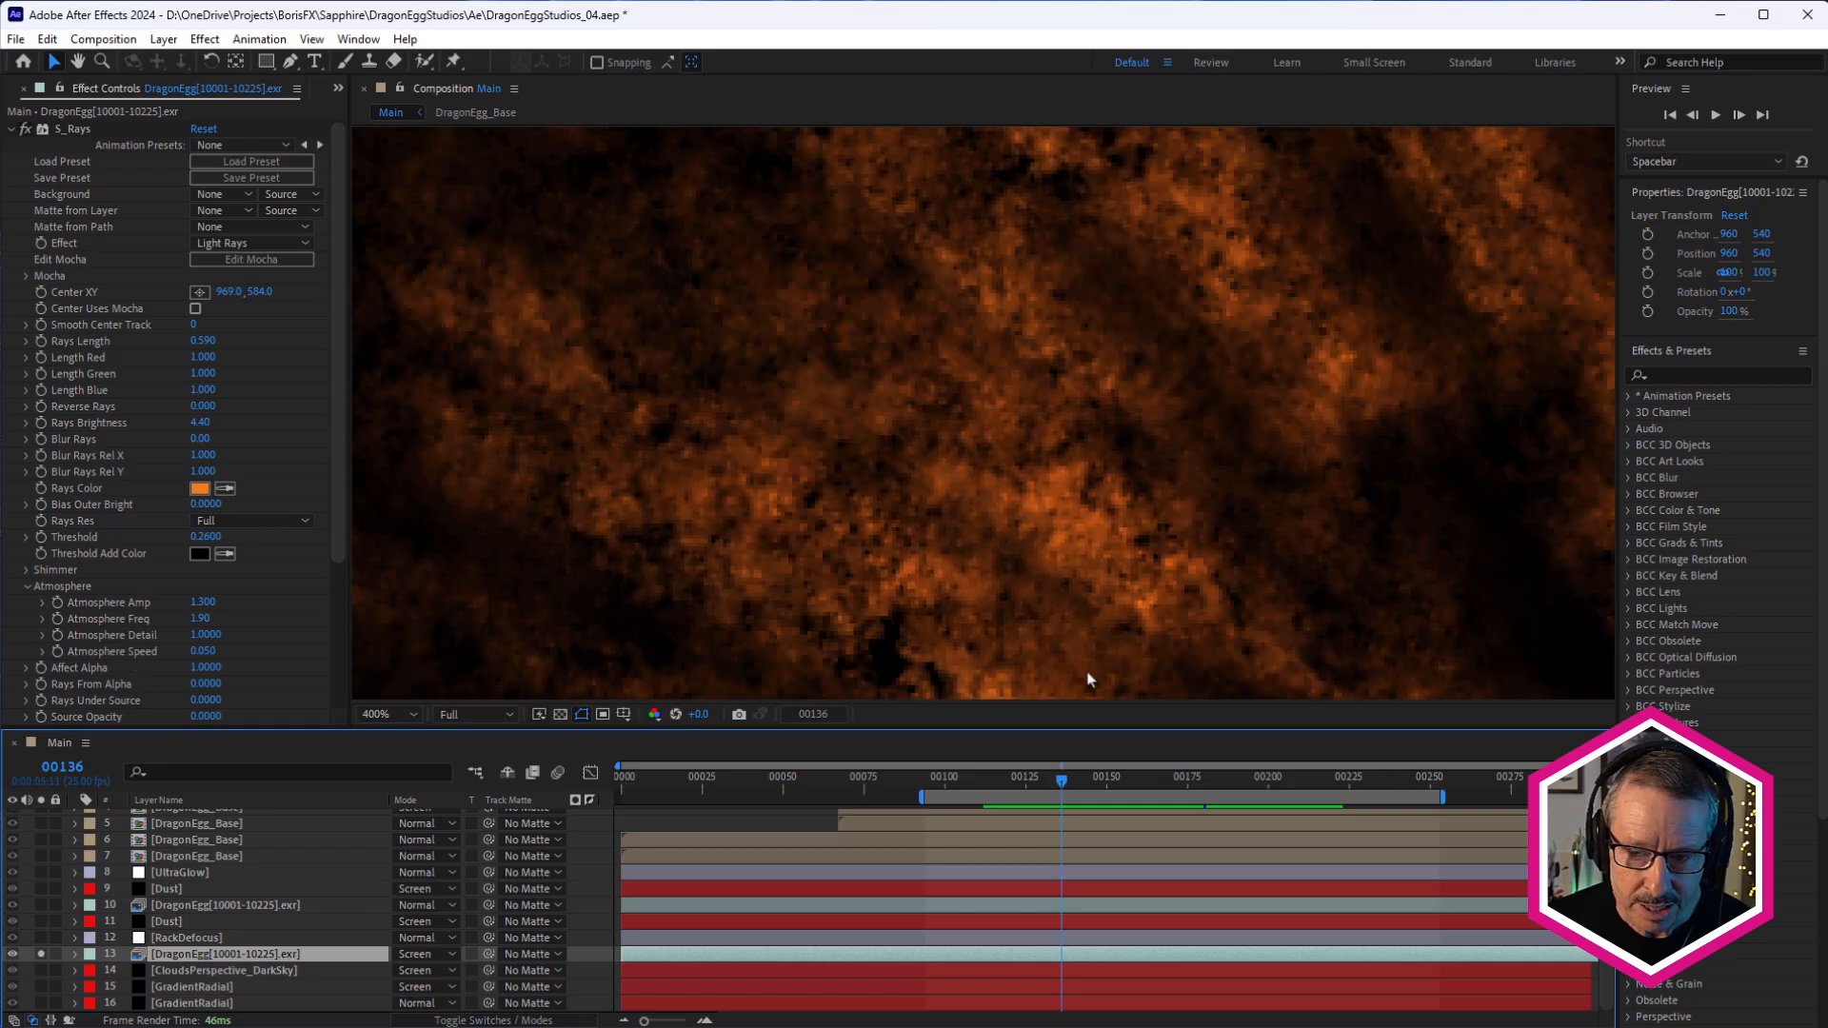
{"action": "left_click_drag", "start_coordinate": [1060, 781], "coordinate": [1049, 836]}
{"action": "scroll", "coordinate": [1000, 413], "scroll_direction": "down", "scroll_amount": 6}
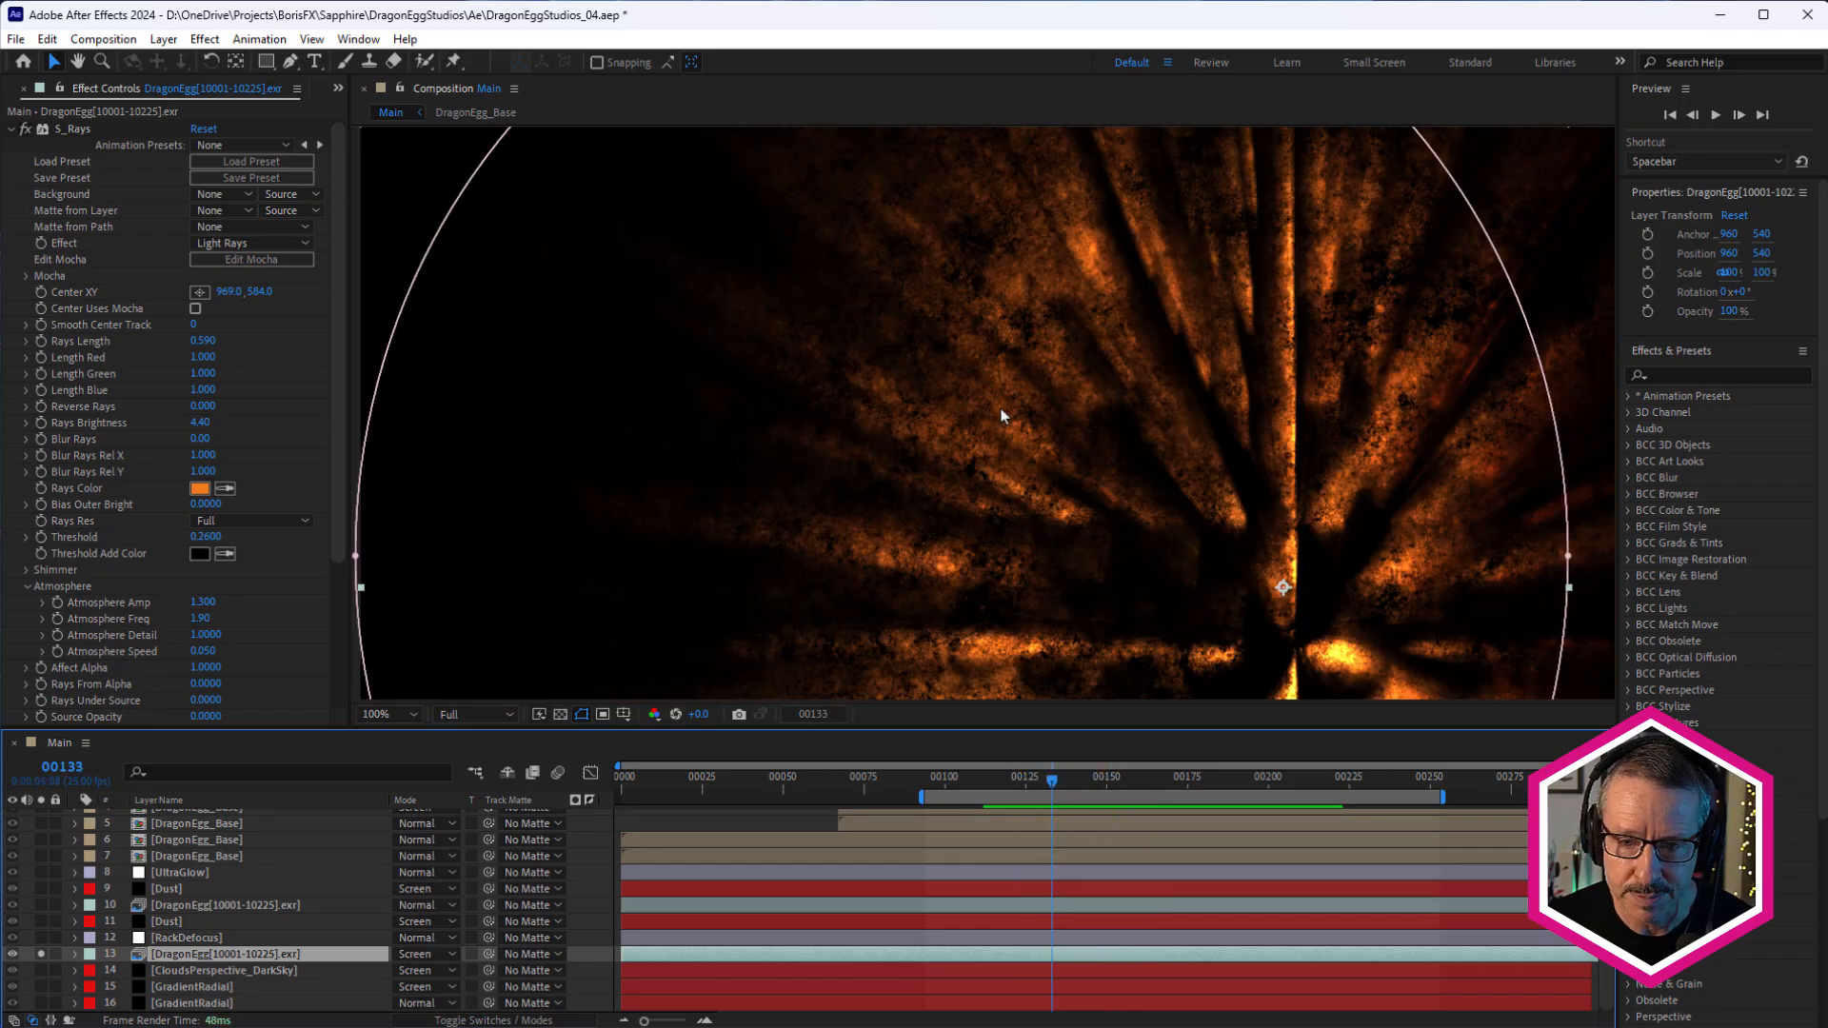
{"action": "scroll", "coordinate": [1149, 434], "scroll_direction": "up", "scroll_amount": 2}
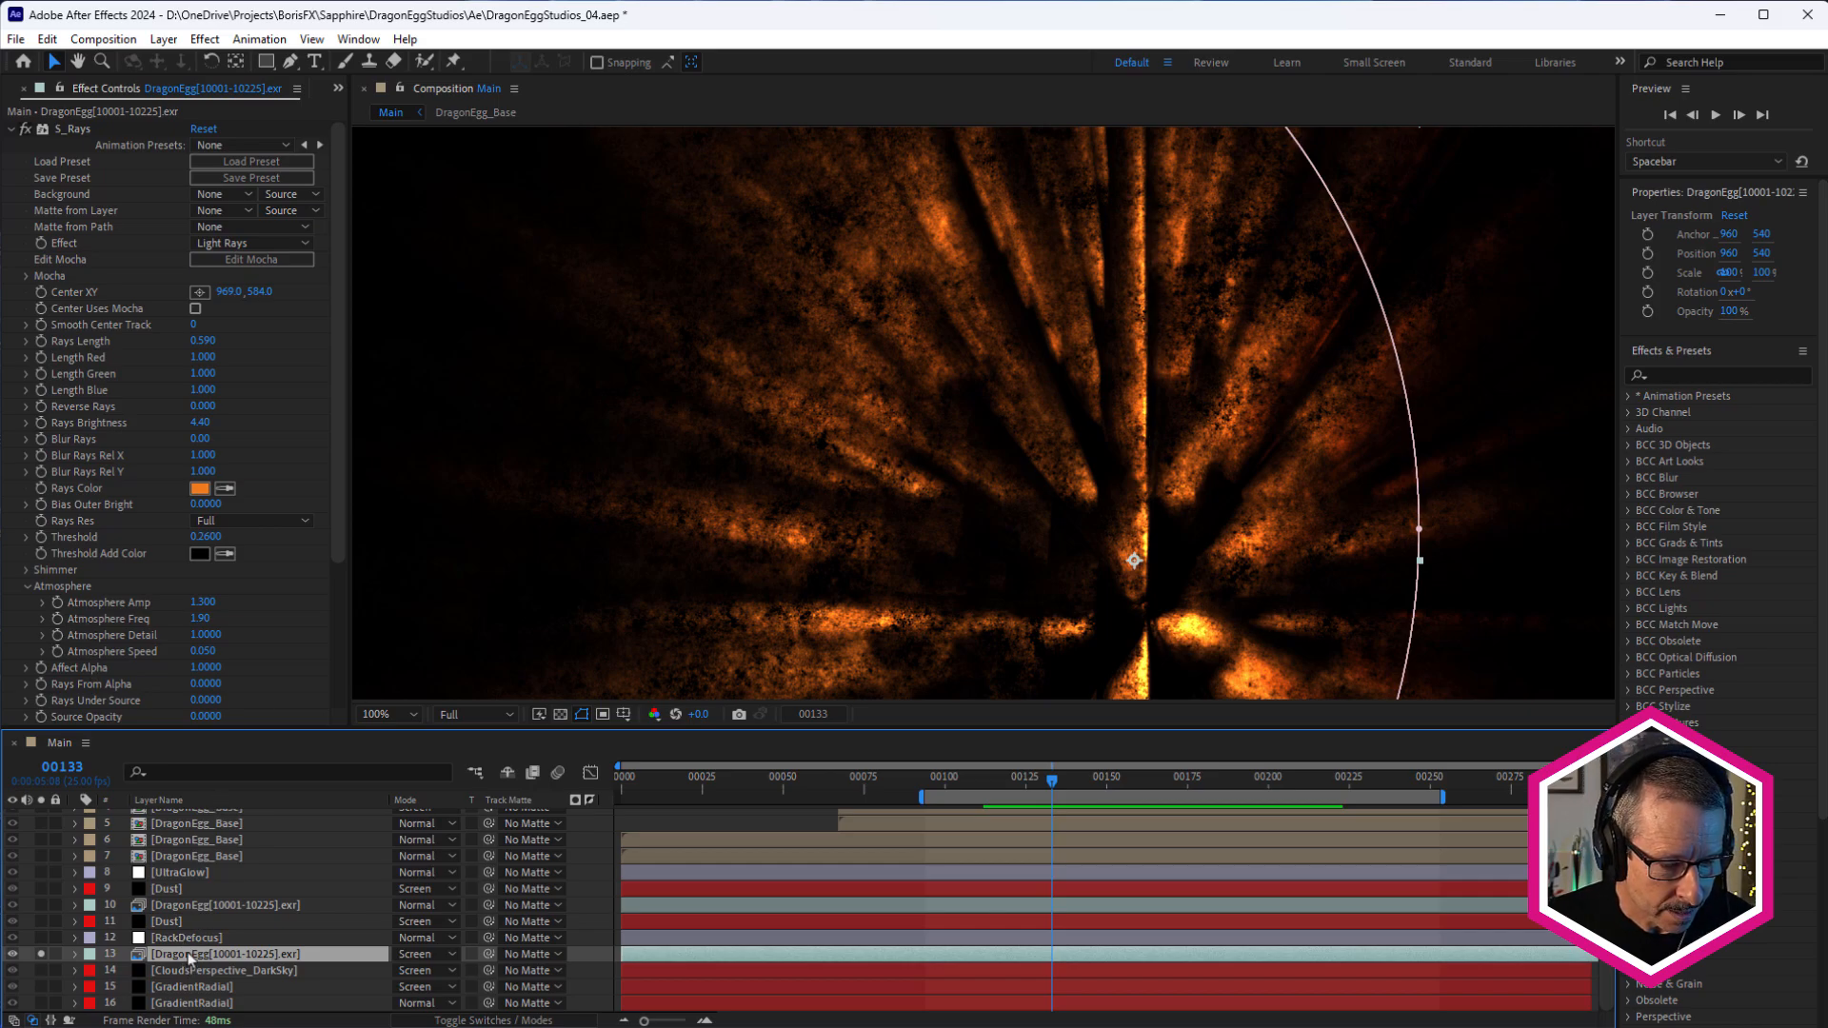
{"action": "left_click", "coordinate": [11, 129]}
Enable S_DistortBlur on the rays layer and scrub to frame 139
{"action": "left_click", "coordinate": [80, 147]}
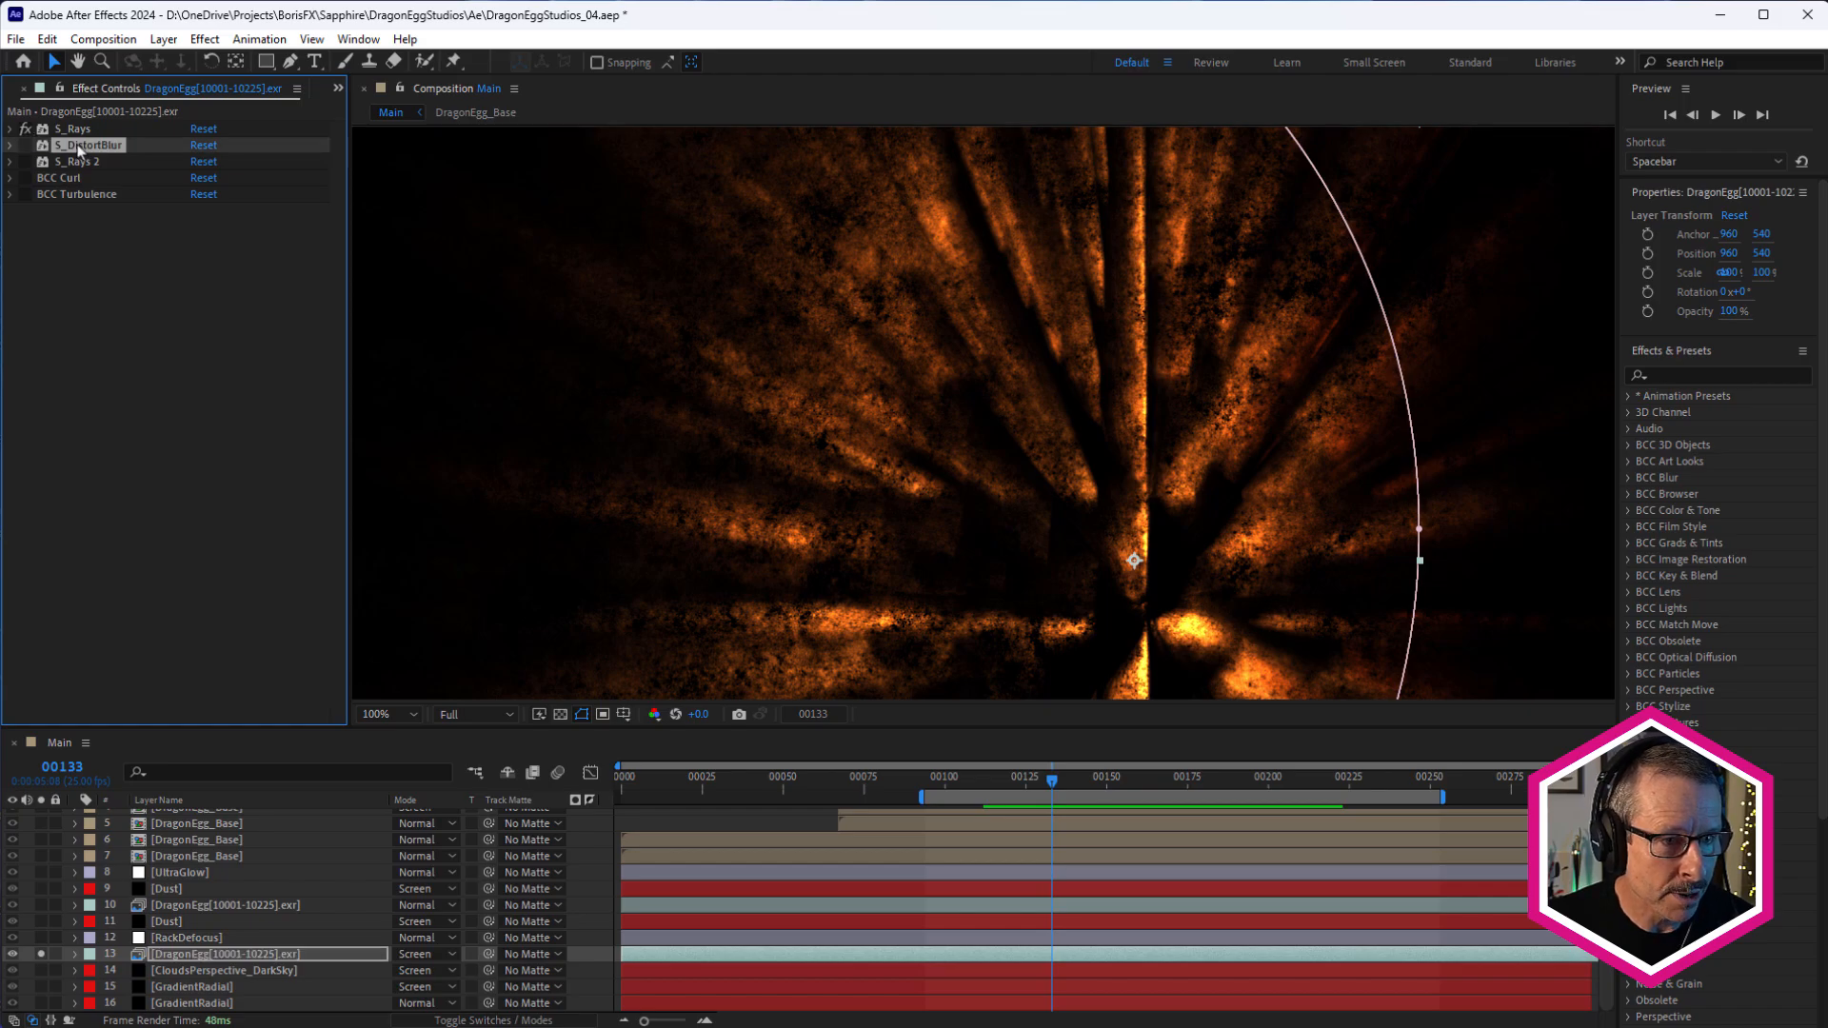
{"action": "left_click", "coordinate": [26, 145]}
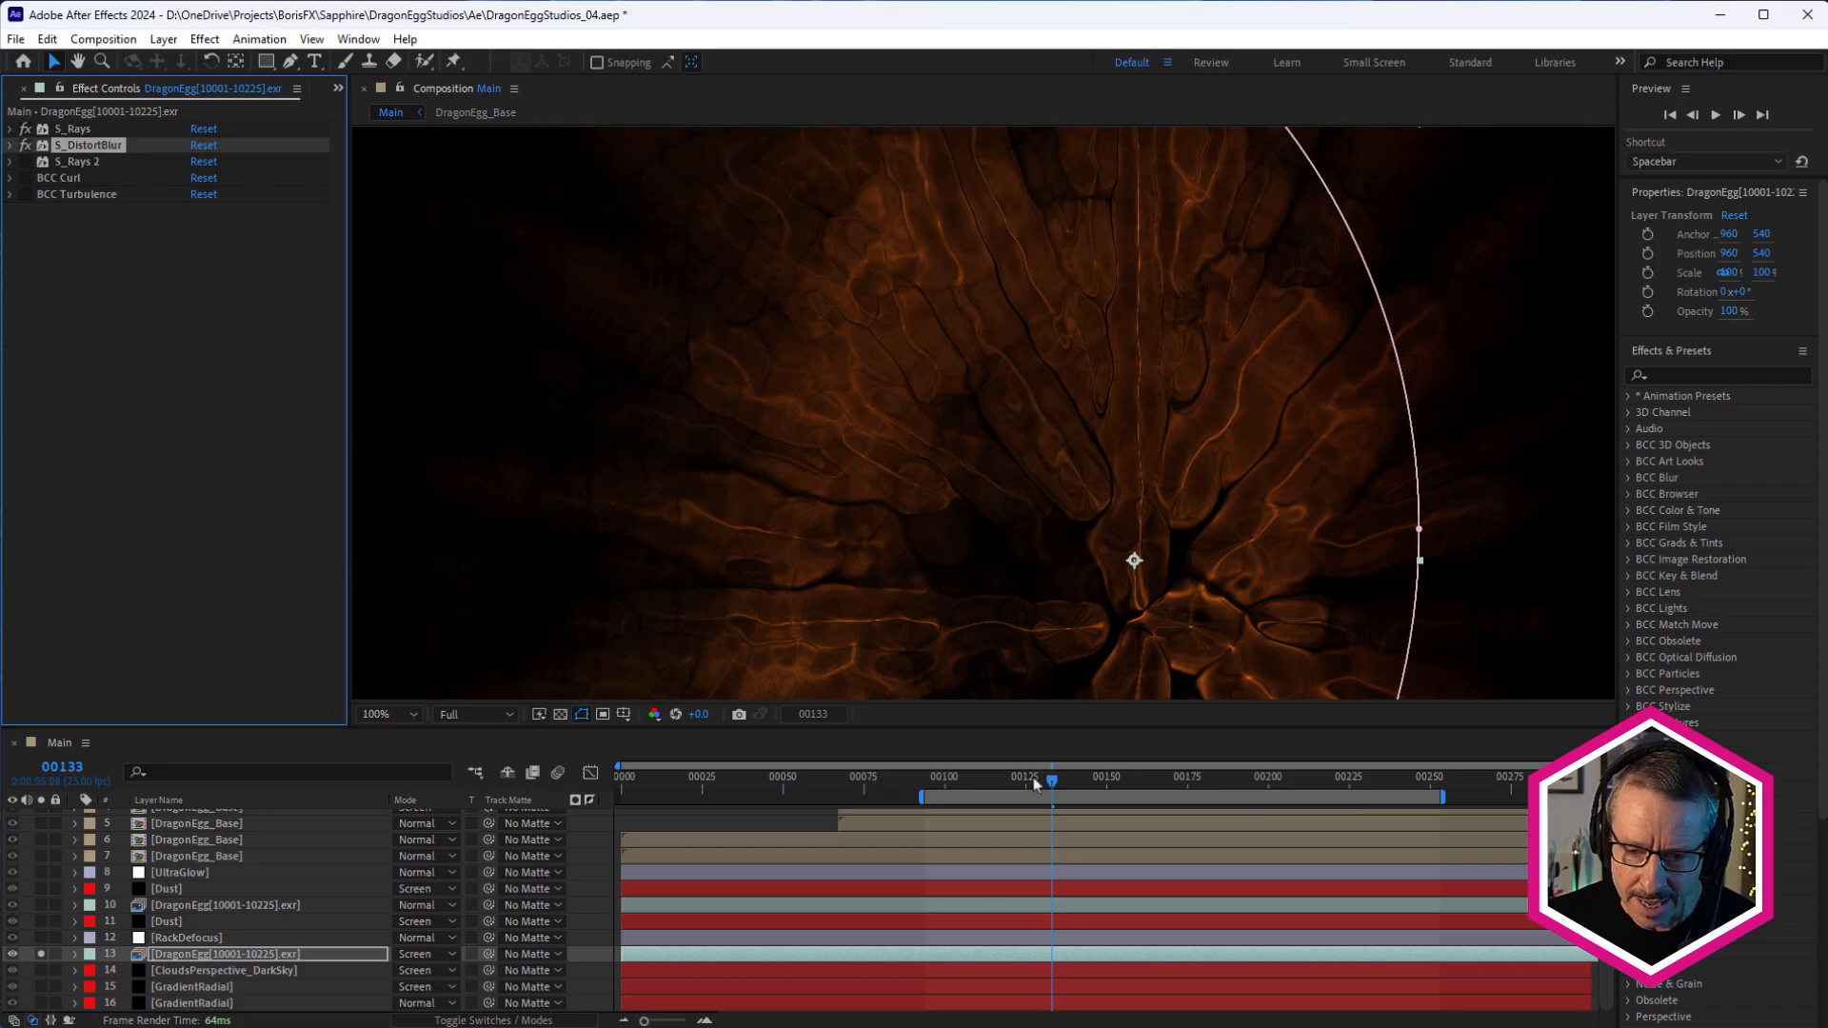
{"action": "left_click_drag", "start_coordinate": [1035, 784], "coordinate": [1070, 808]}
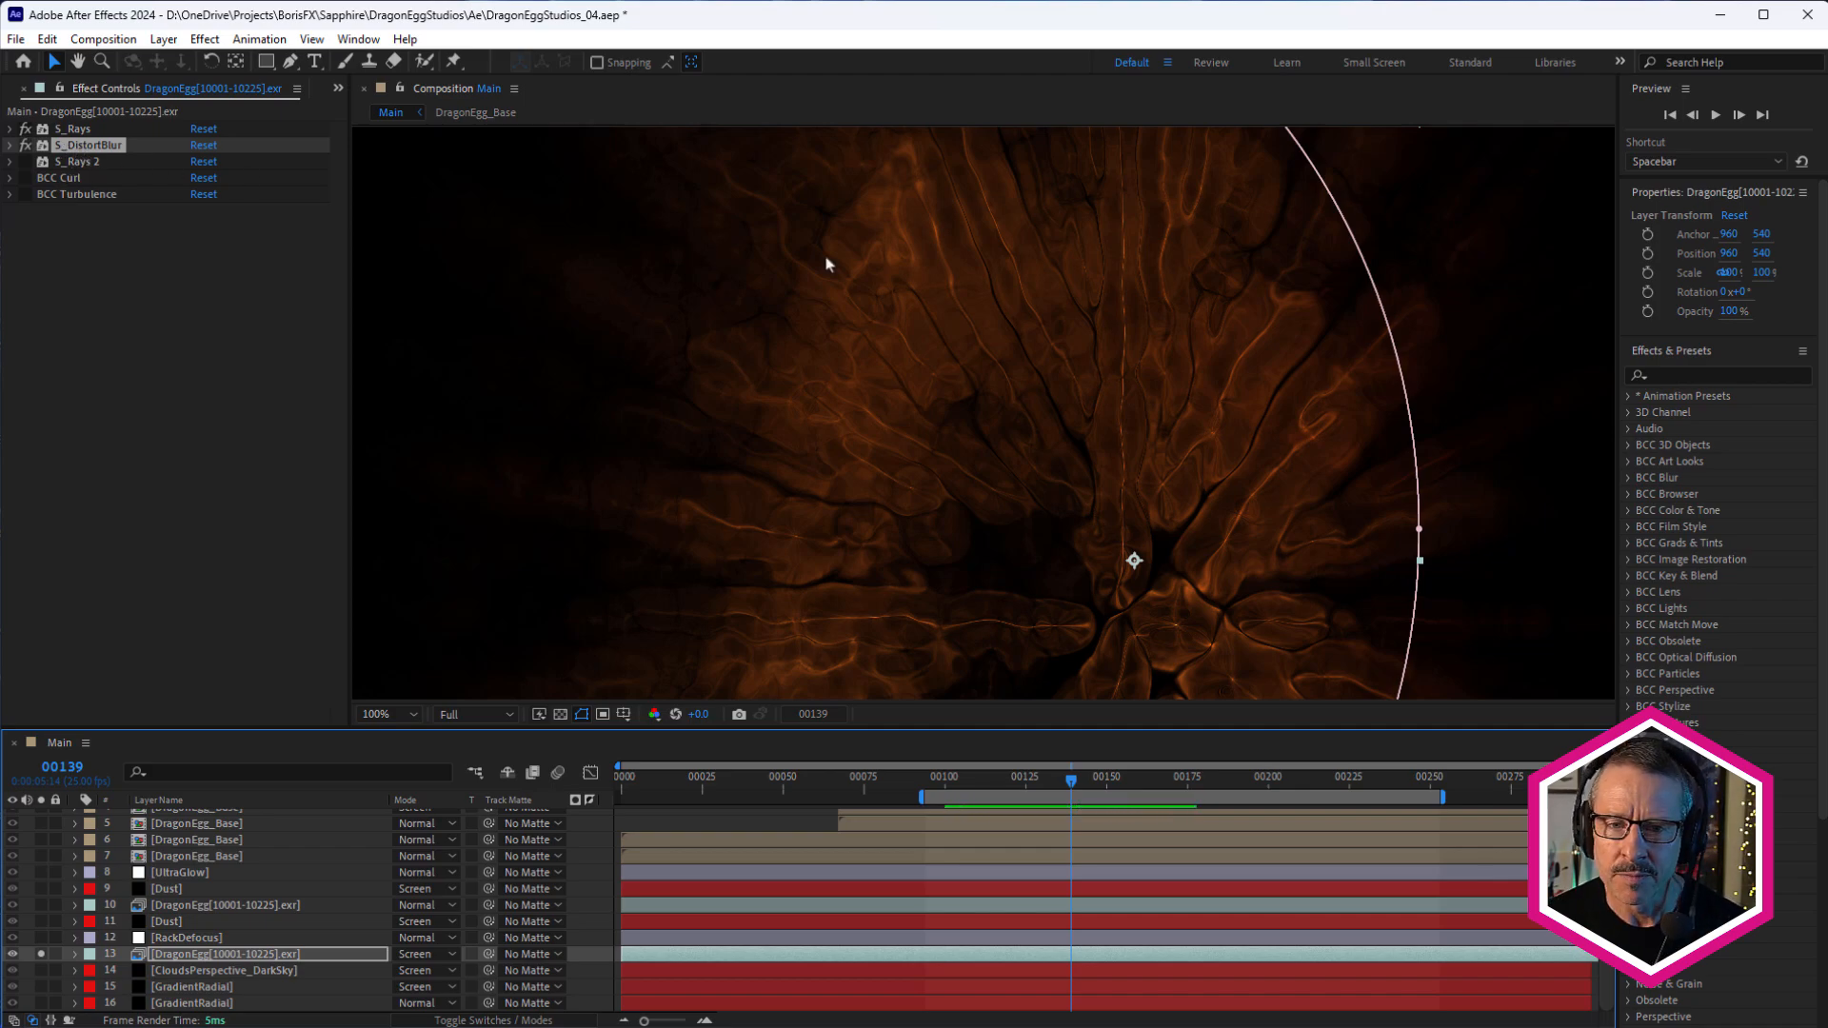
Compare the rays at 400% magnification with S_DistortBlur off and on, leaving it enabled, and scrub to frame 142
{"action": "scroll", "coordinate": [848, 233], "scroll_direction": "up", "scroll_amount": 1}
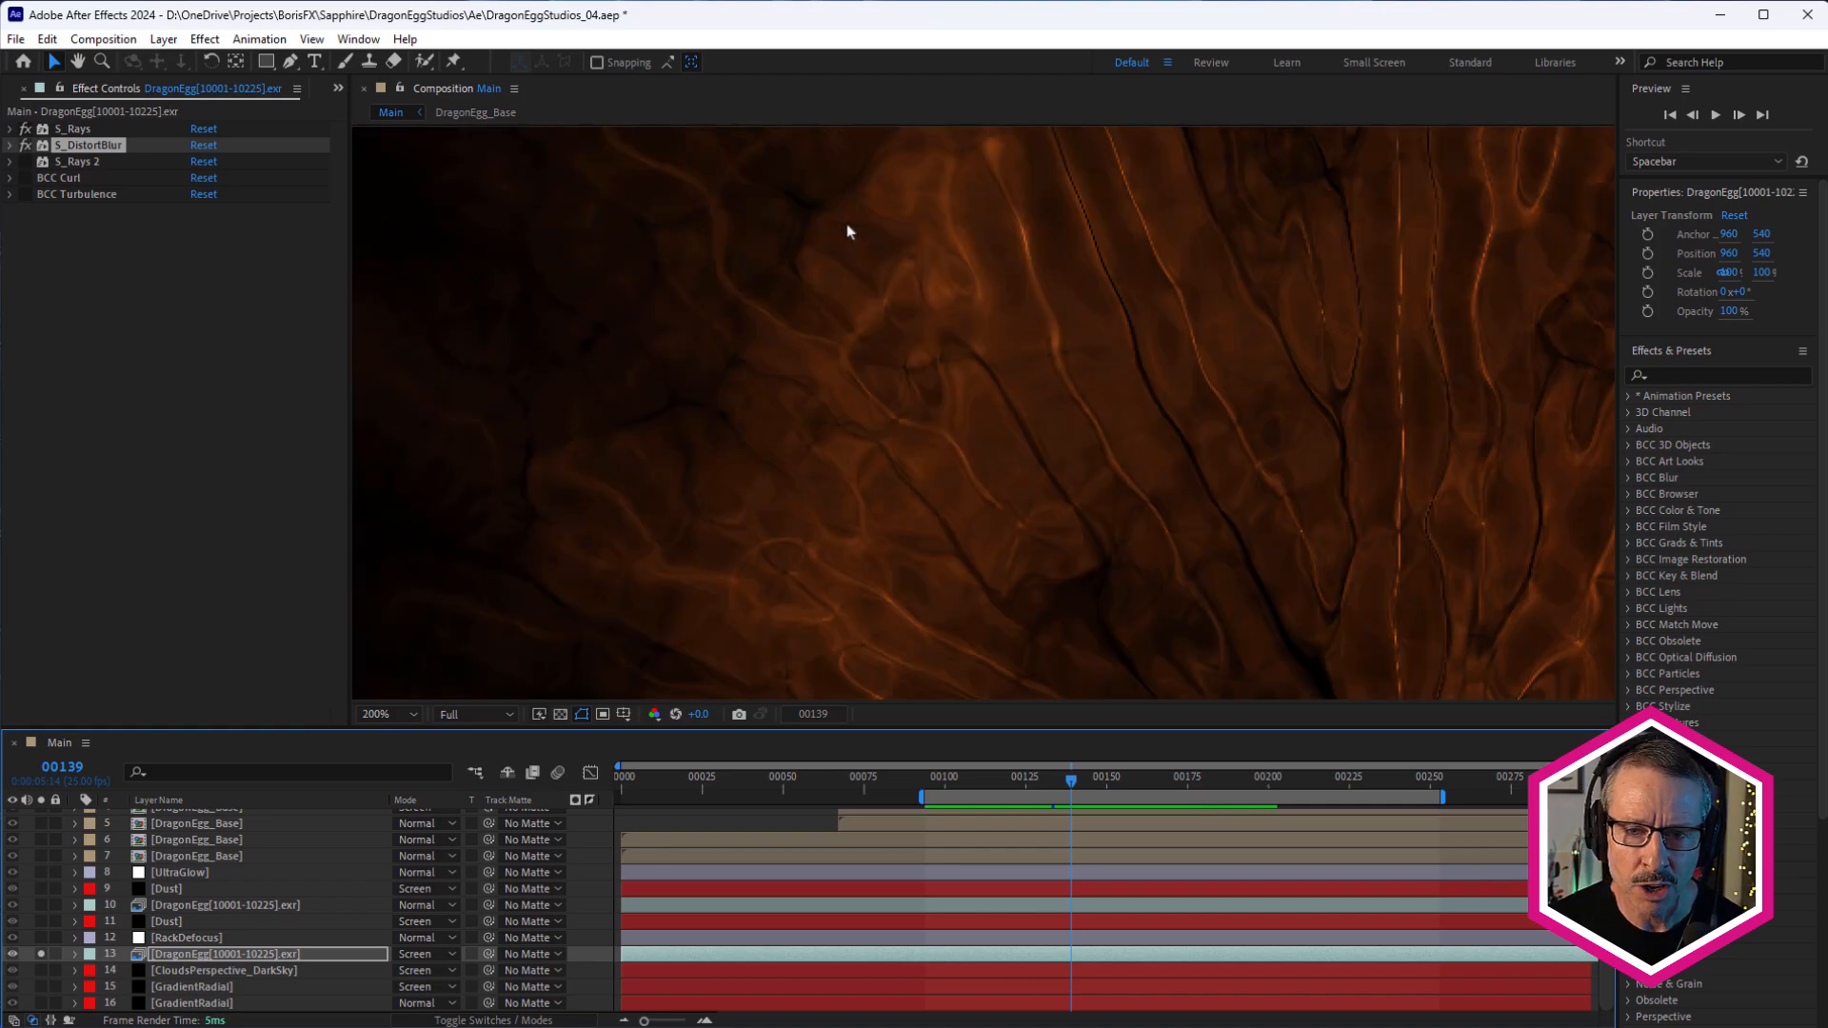
{"action": "scroll", "coordinate": [832, 324], "scroll_direction": "up", "scroll_amount": 1}
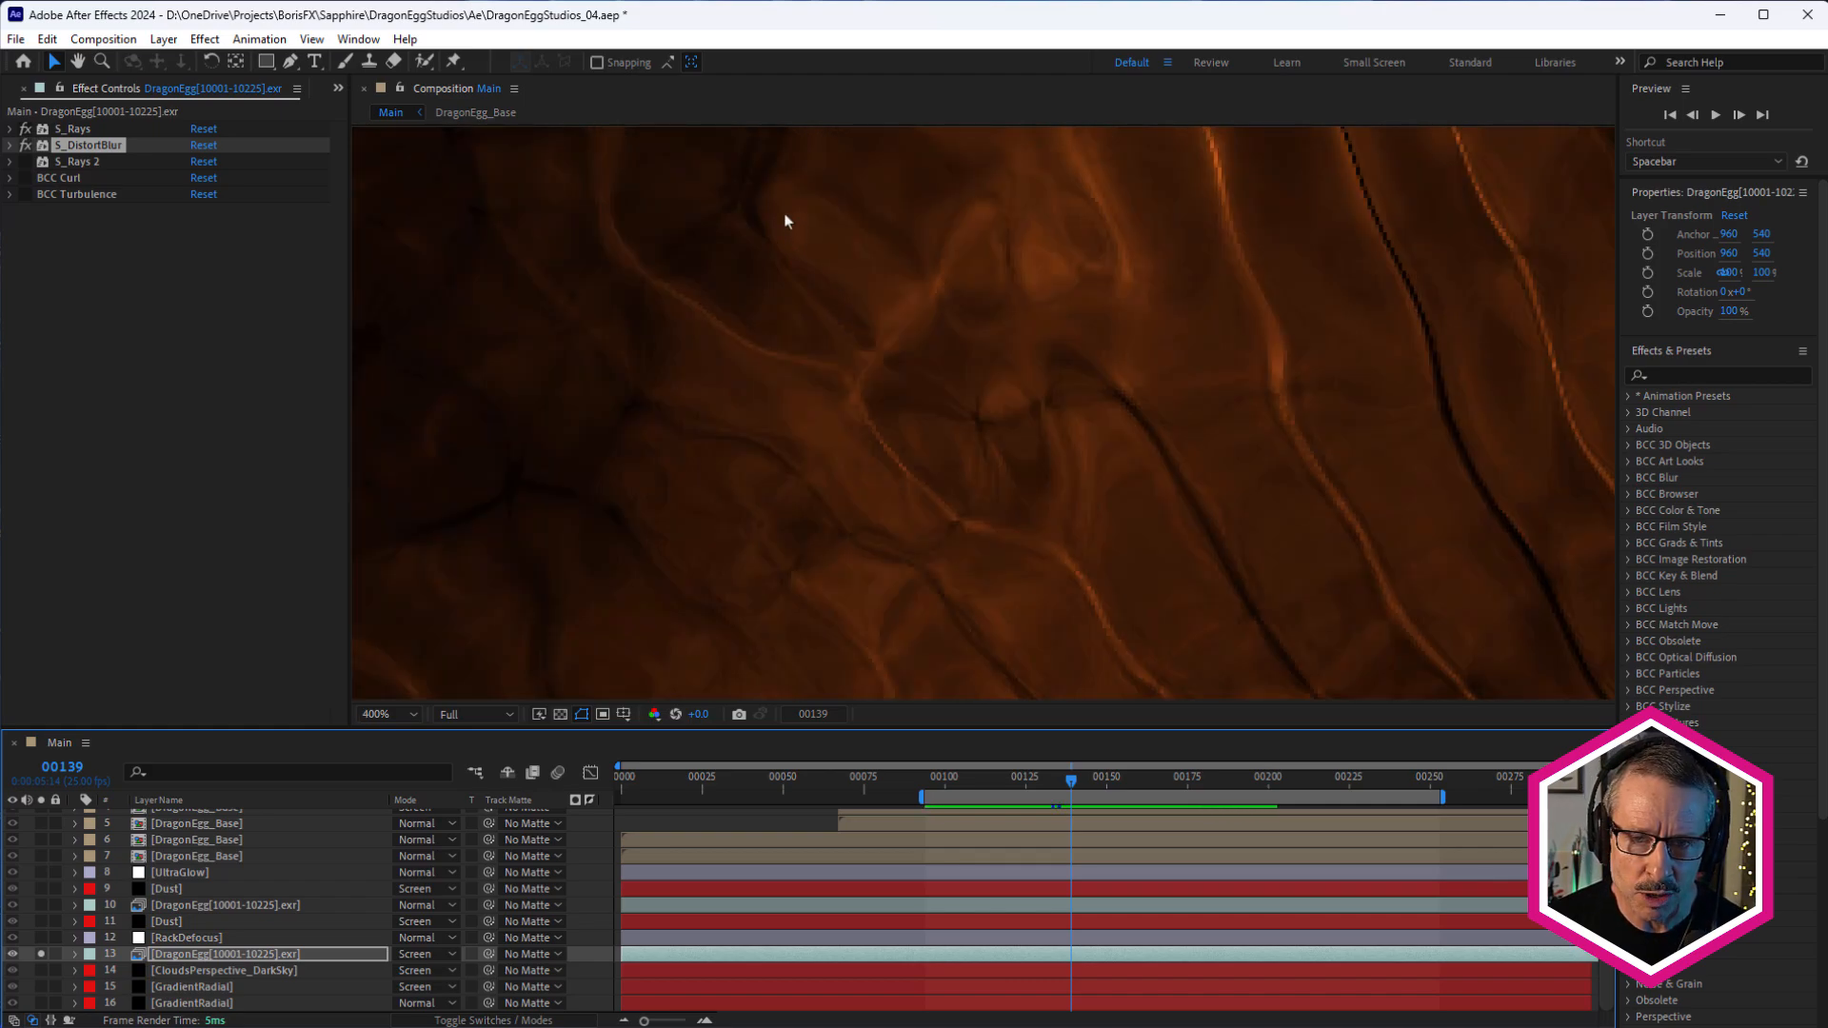
{"action": "left_click", "coordinate": [32, 146]}
{"action": "left_click", "coordinate": [32, 146]}
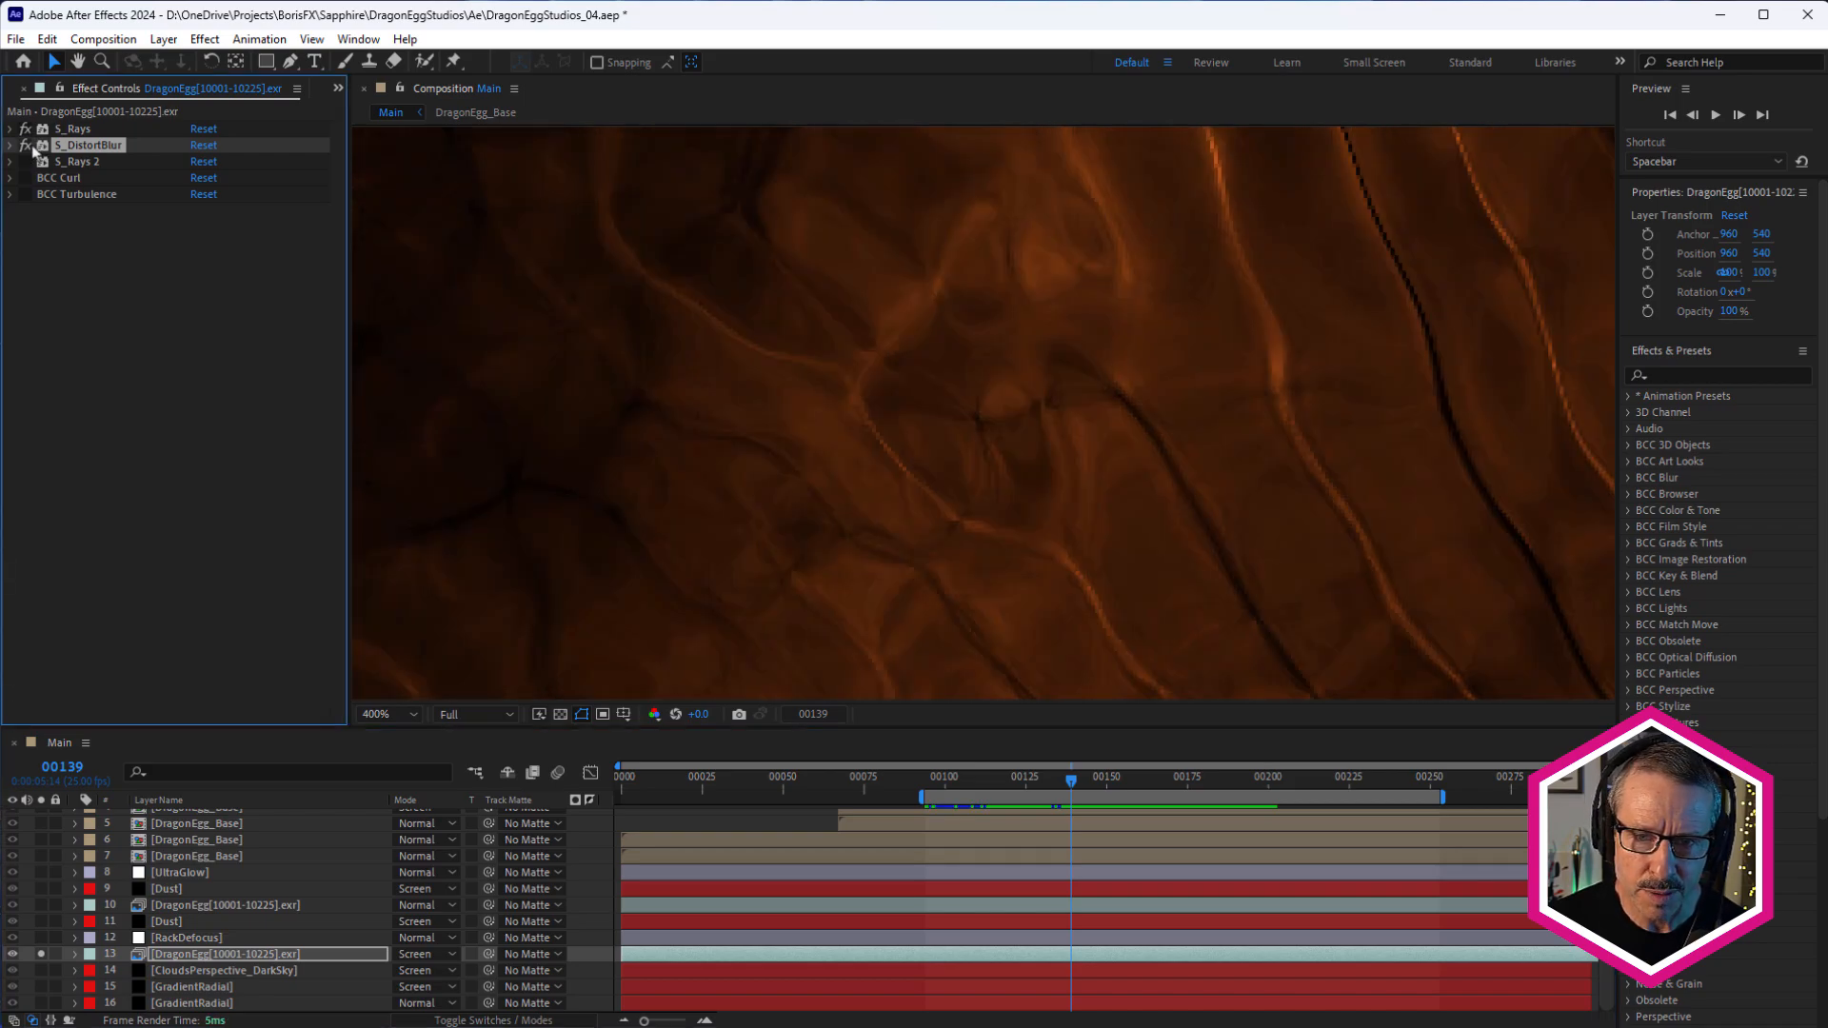
{"action": "scroll", "coordinate": [914, 365], "scroll_direction": "down", "scroll_amount": 2}
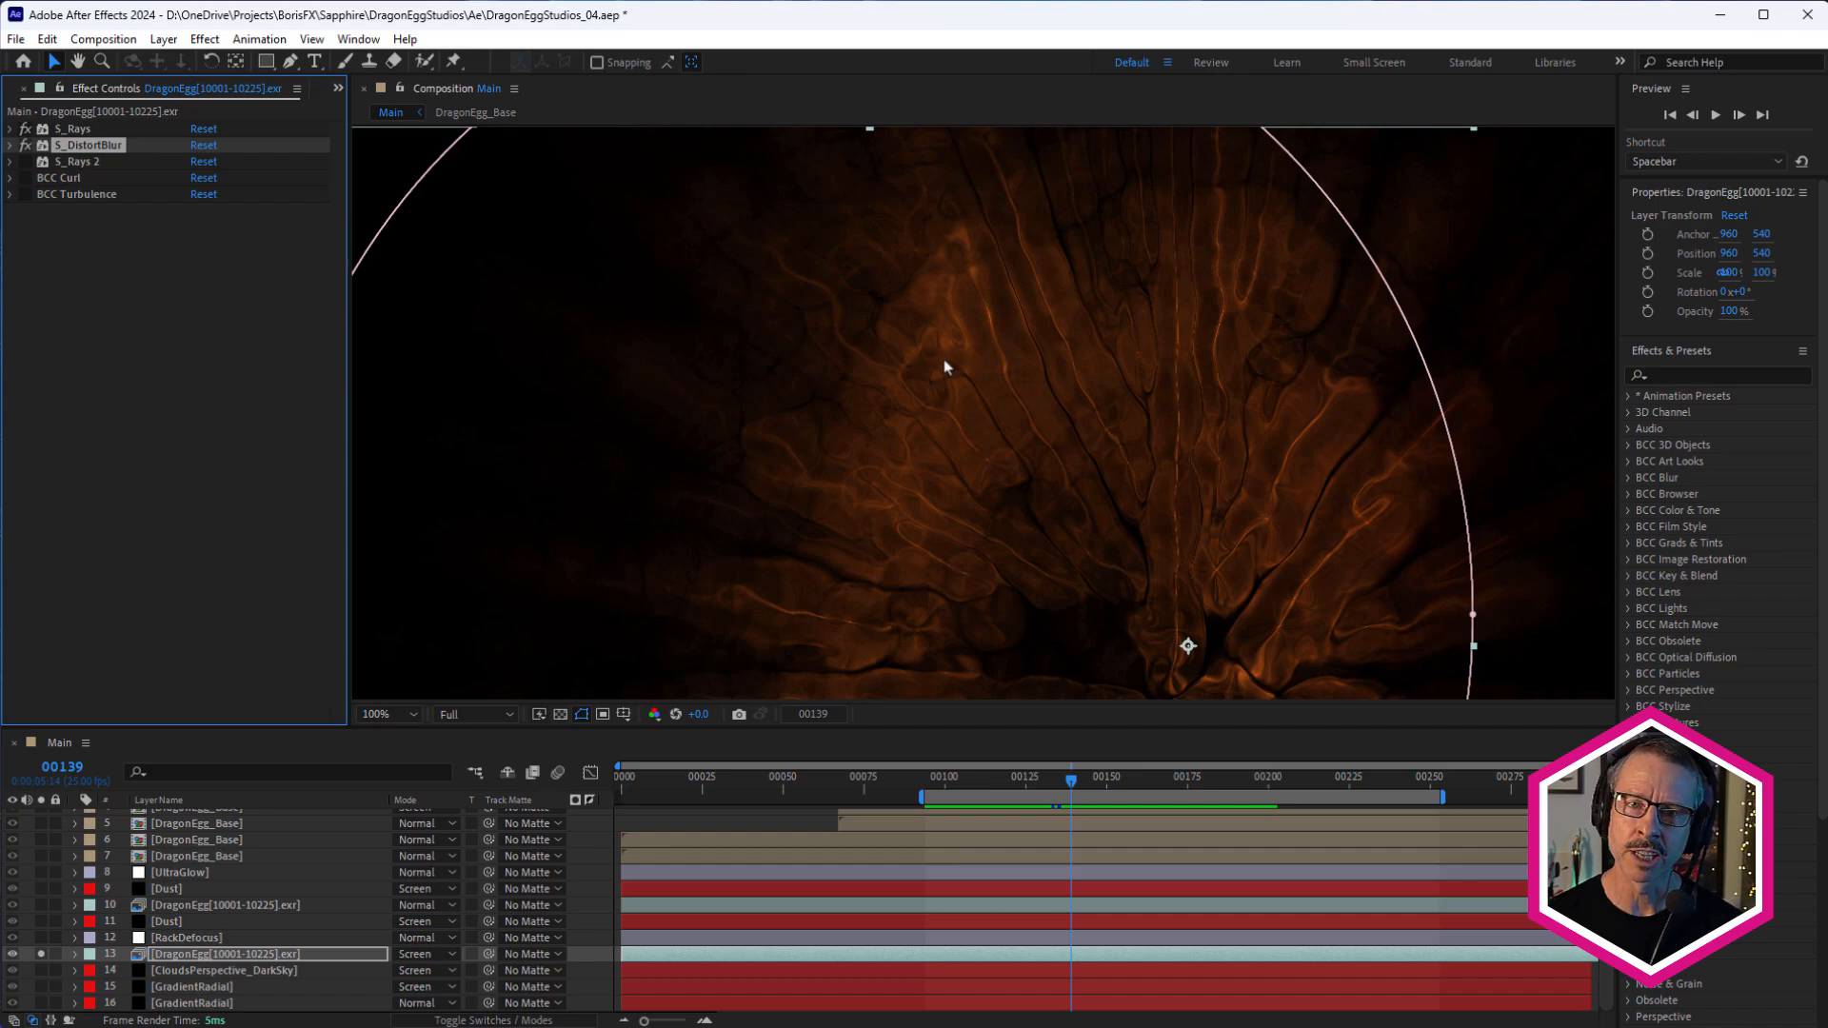
{"action": "left_click_drag", "start_coordinate": [988, 781], "coordinate": [1077, 781]}
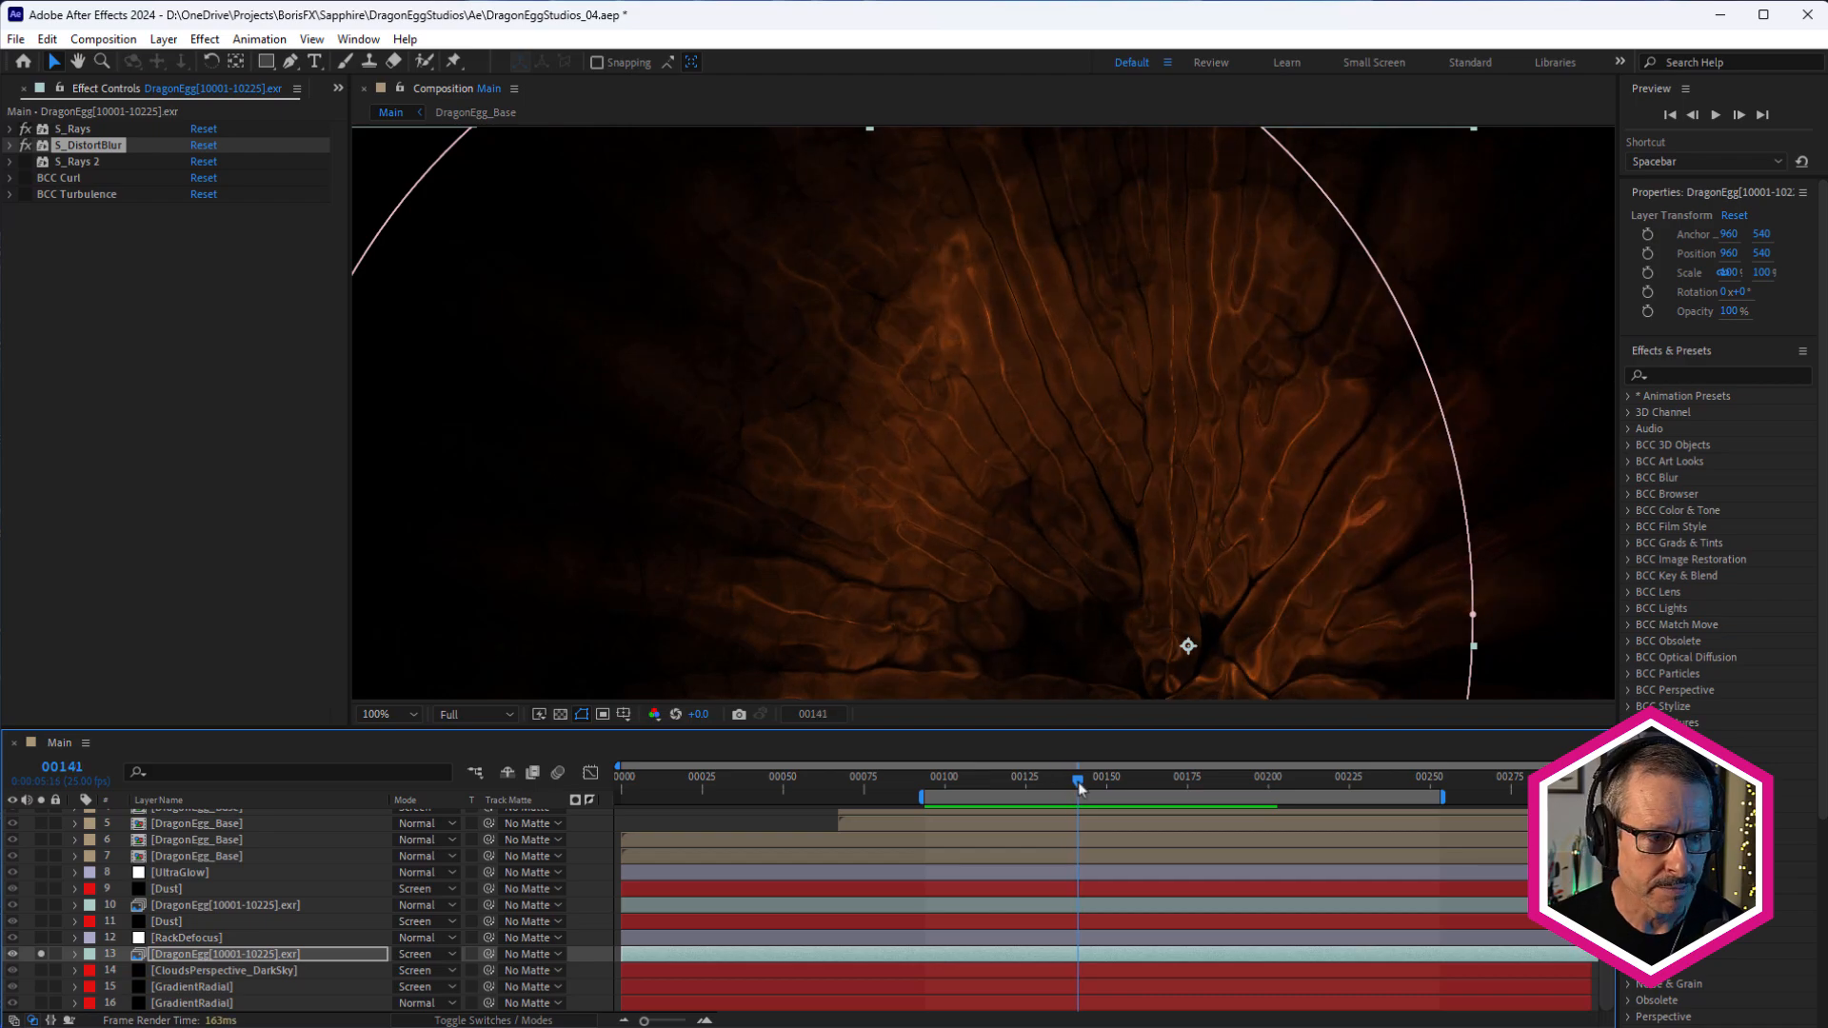
Enable S_Rays 2 on the rays layer and examine the brightened flames at 200% magnification
{"action": "left_click", "coordinate": [81, 161]}
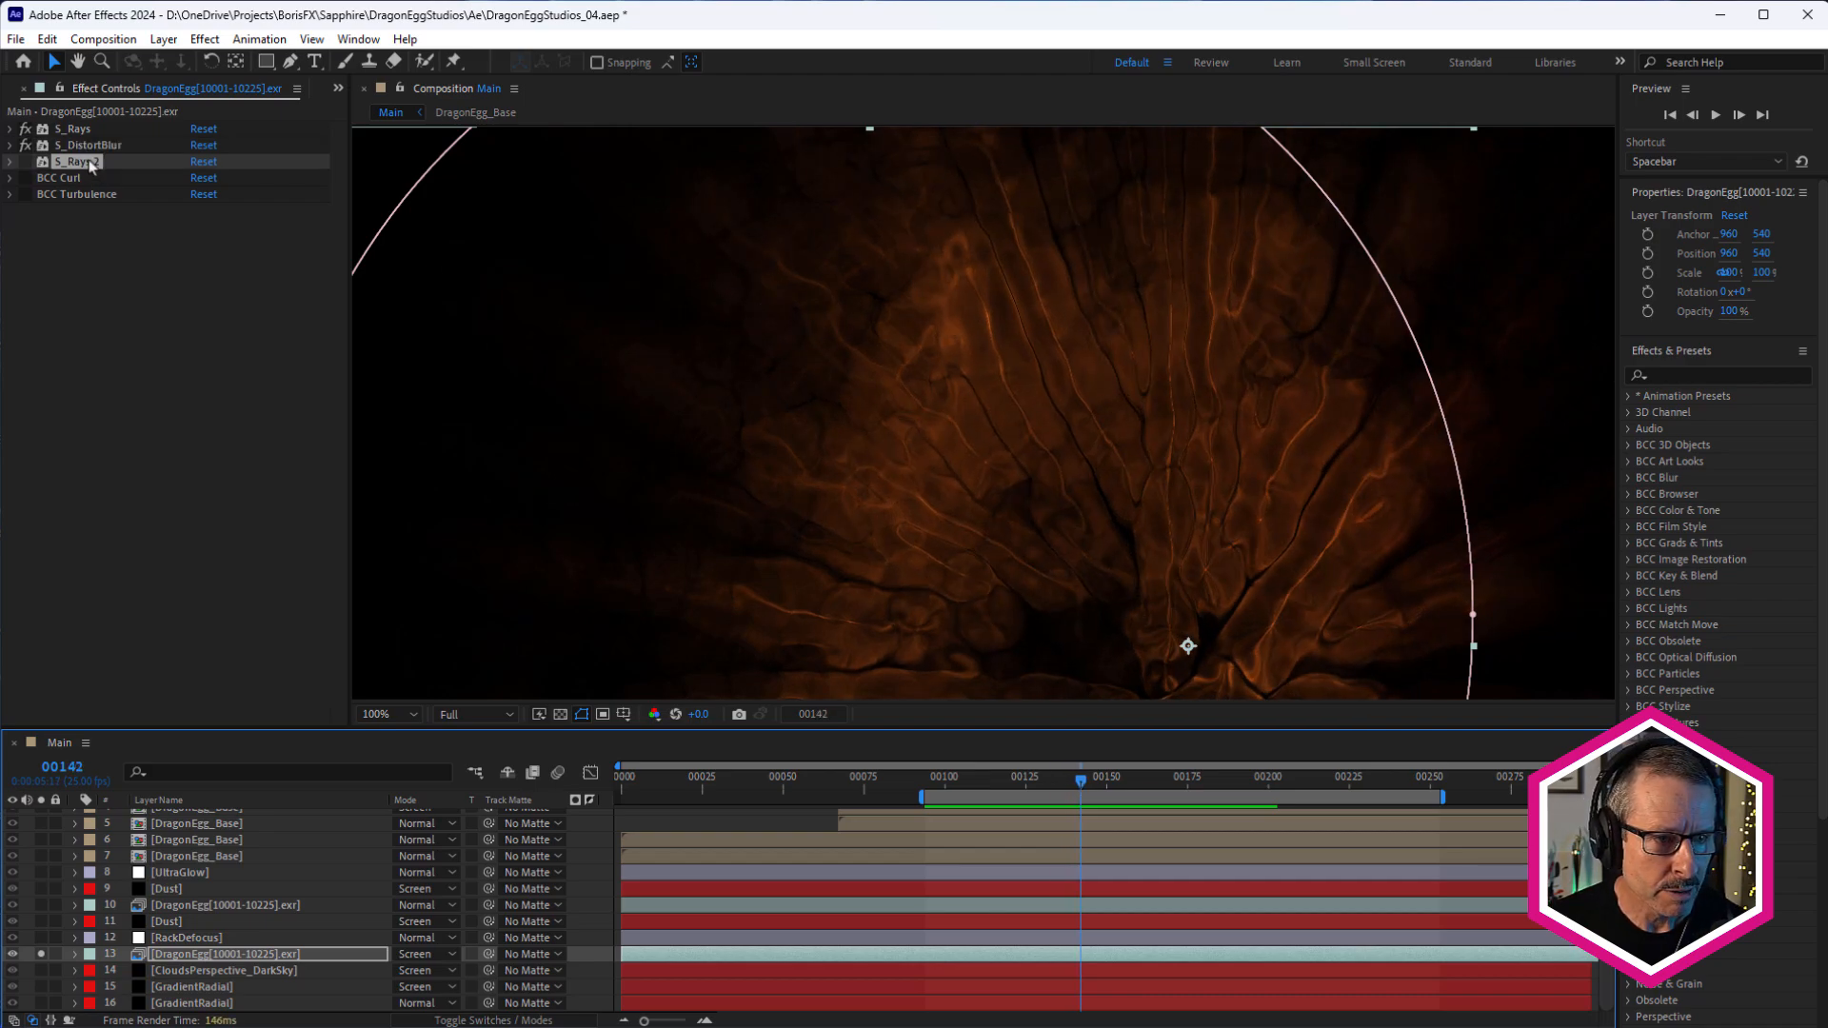
{"action": "left_click", "coordinate": [26, 162]}
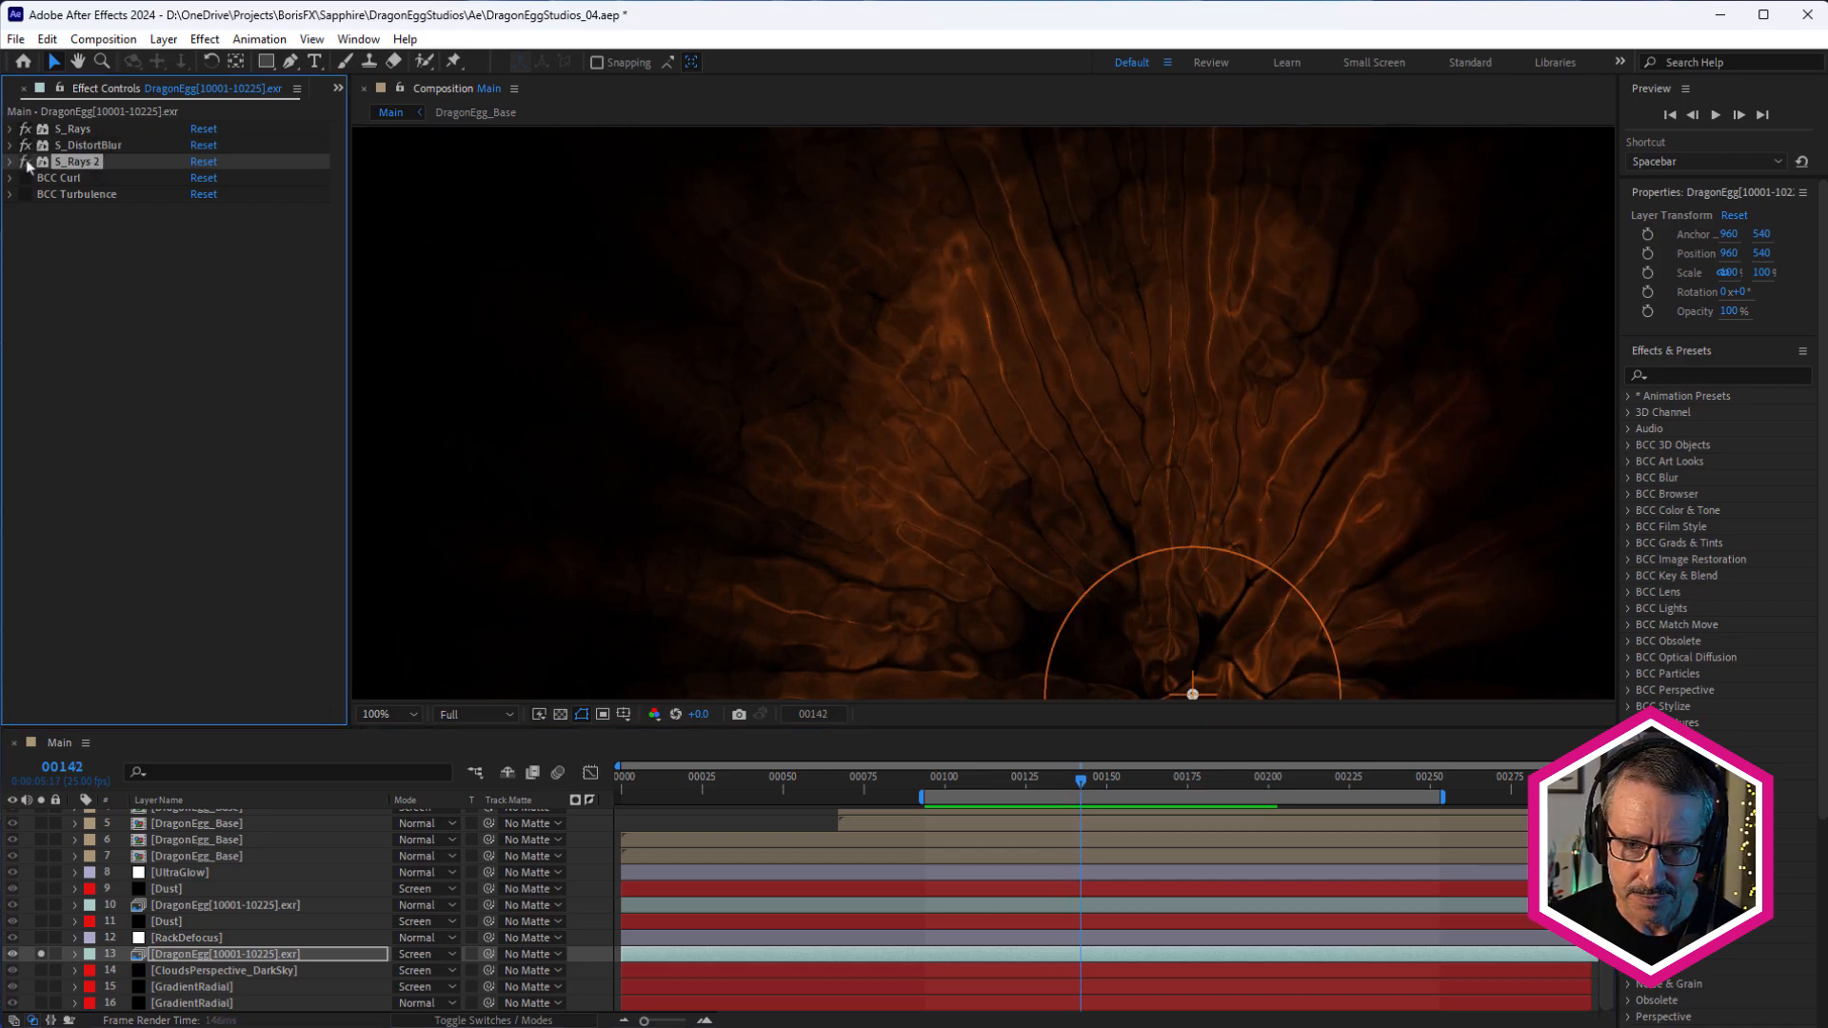
{"action": "scroll", "coordinate": [975, 323], "scroll_direction": "up", "scroll_amount": 1}
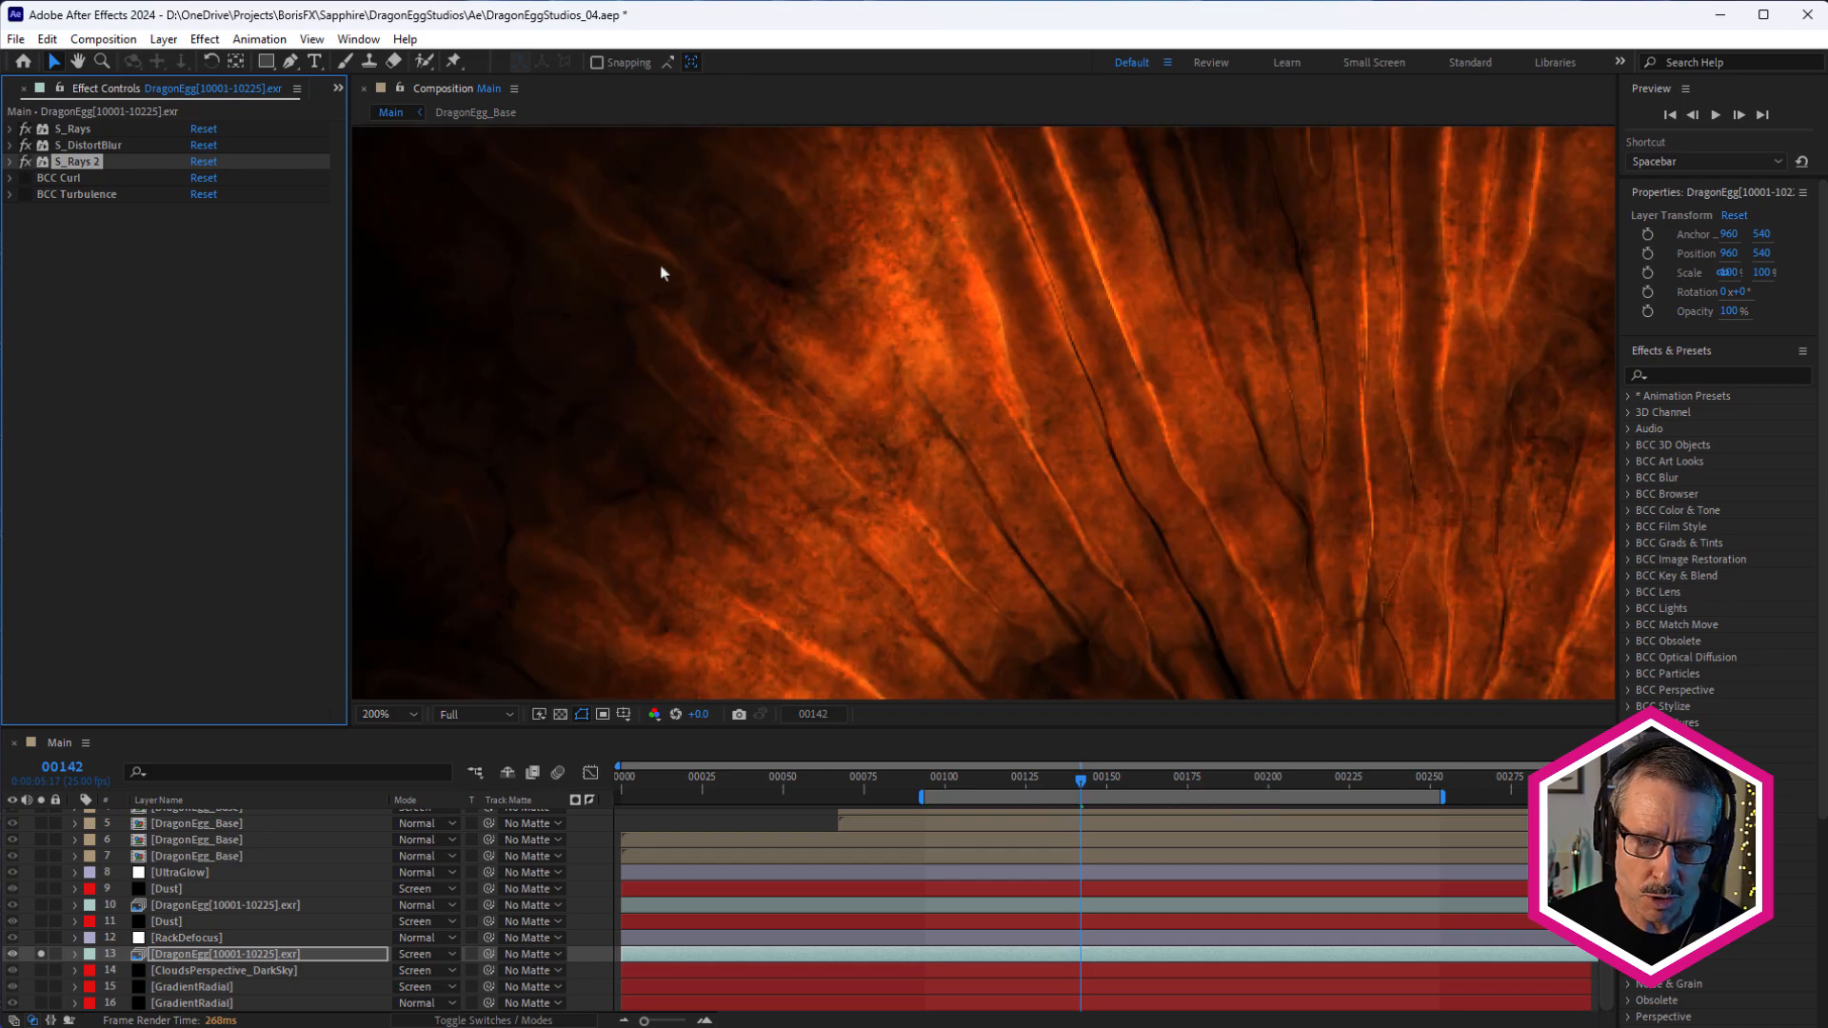
{"action": "scroll", "coordinate": [867, 308], "scroll_direction": "down", "scroll_amount": 1}
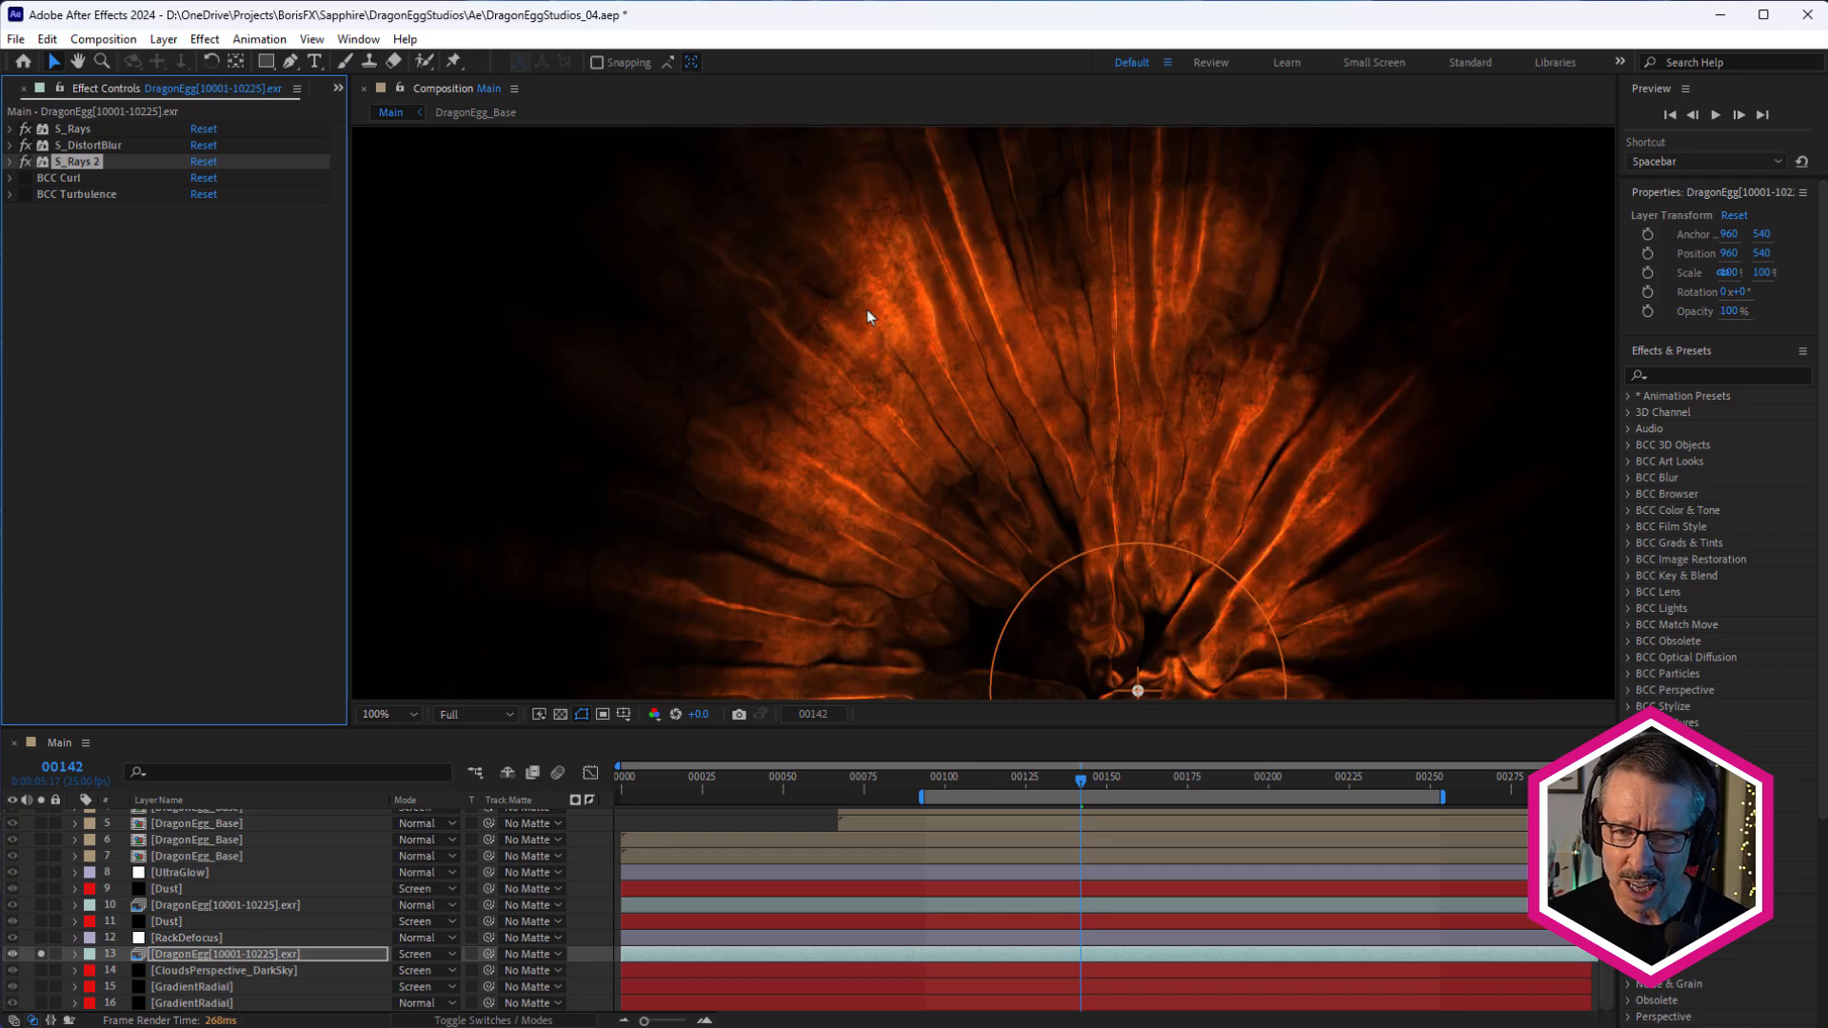
Try an Atmosphere Amp of 0.480 in S_Rays 2, examine the flames while scrubbing, then restore the previous amount and collapse the settings
{"action": "left_click", "coordinate": [10, 161]}
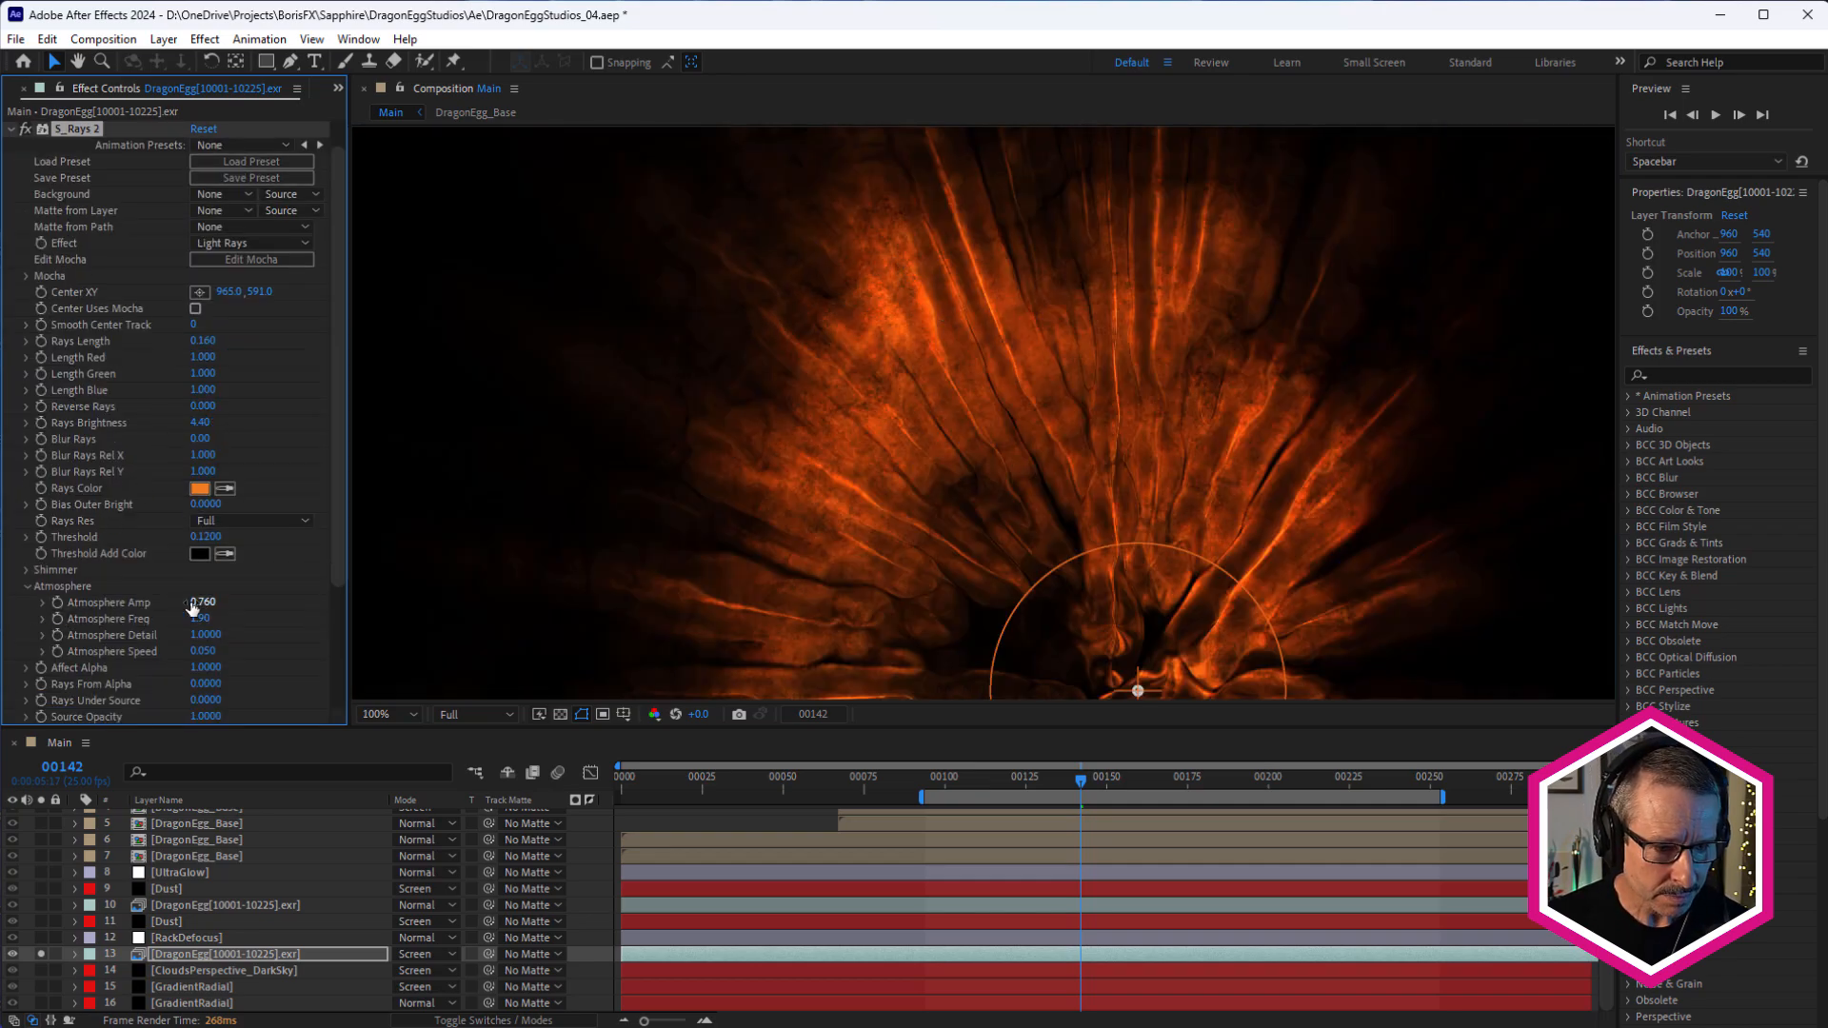
{"action": "left_click_drag", "start_coordinate": [195, 602], "coordinate": [134, 601]}
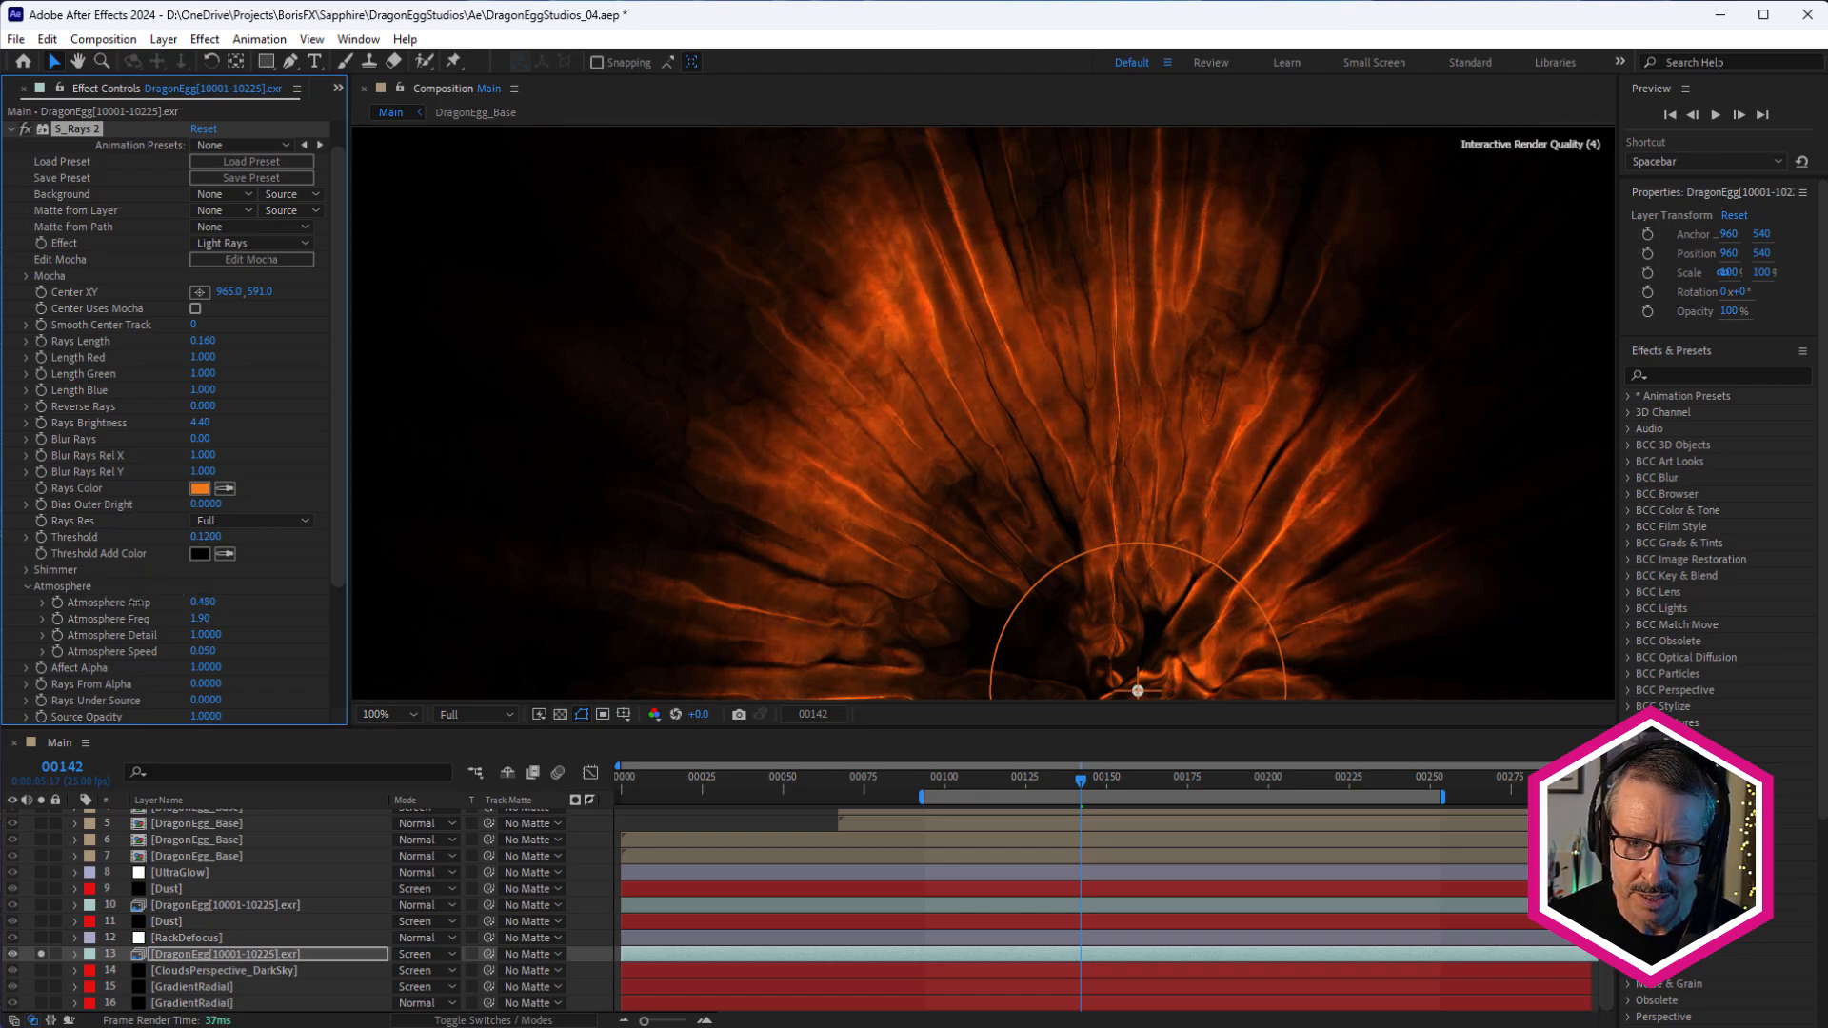
{"action": "scroll", "coordinate": [847, 354], "scroll_direction": "up", "scroll_amount": 1}
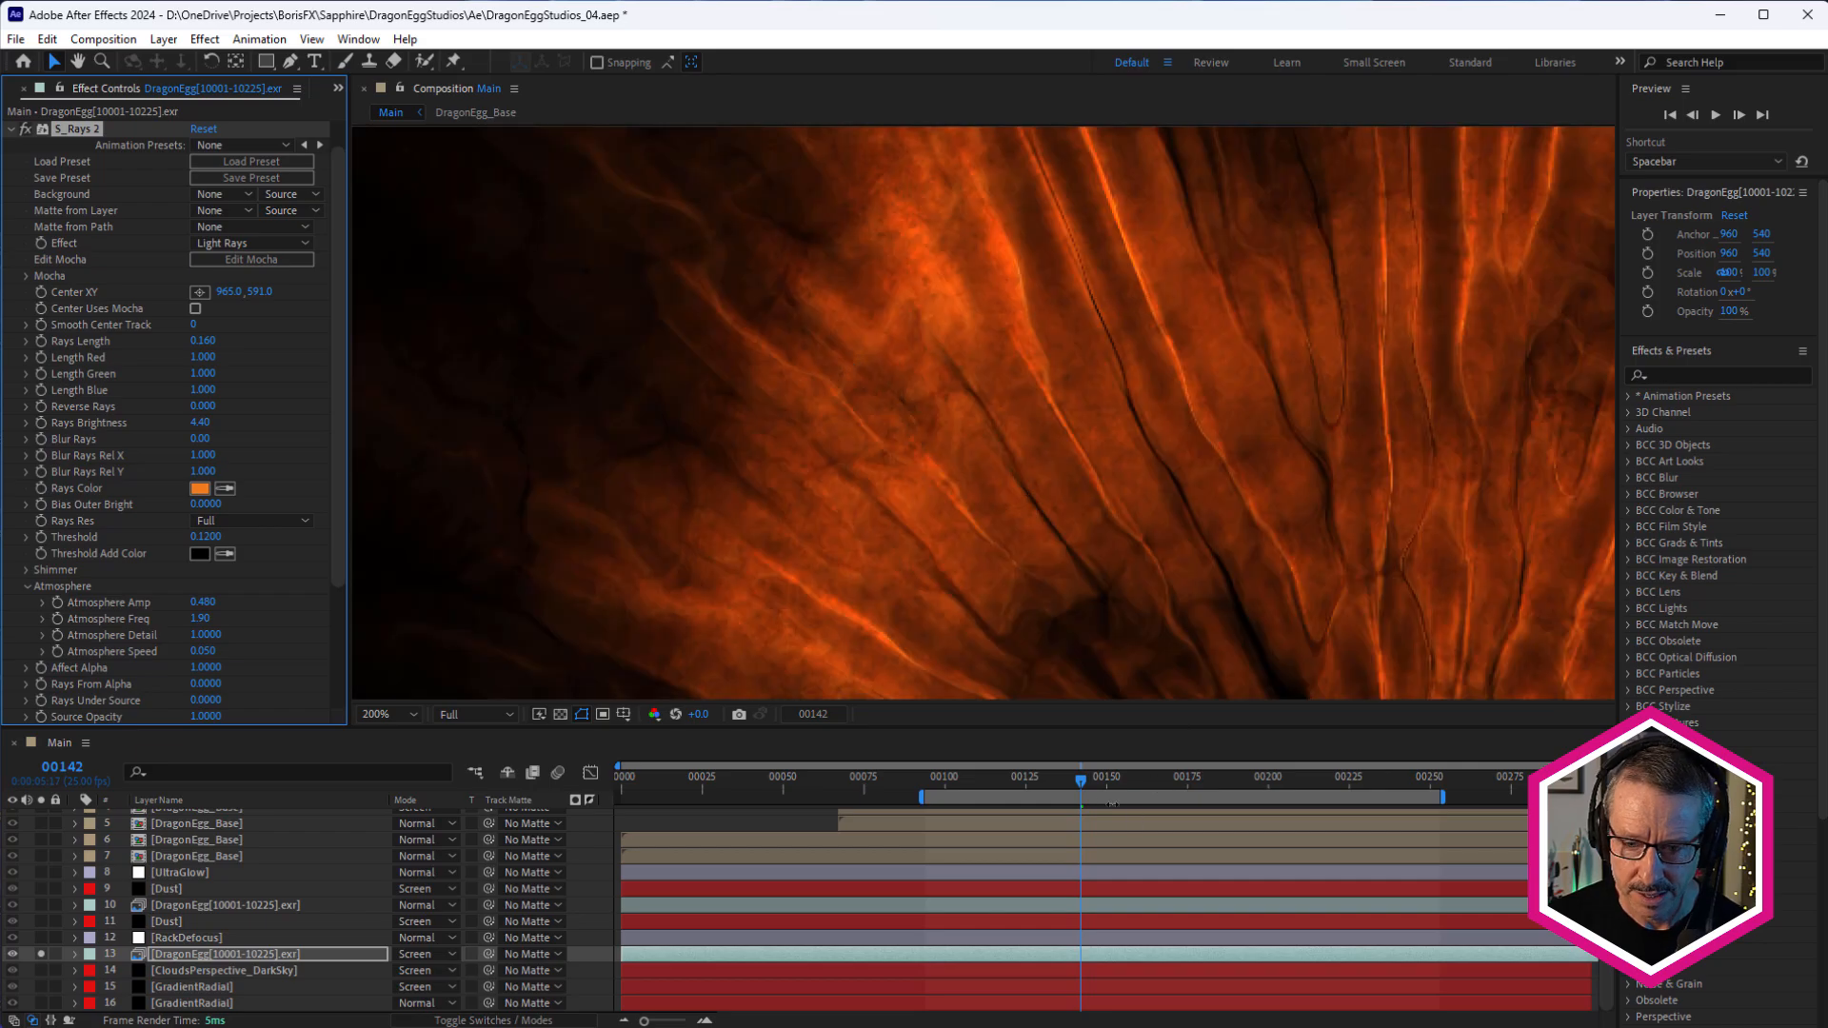
{"action": "left_click_drag", "start_coordinate": [1038, 783], "coordinate": [1081, 817]}
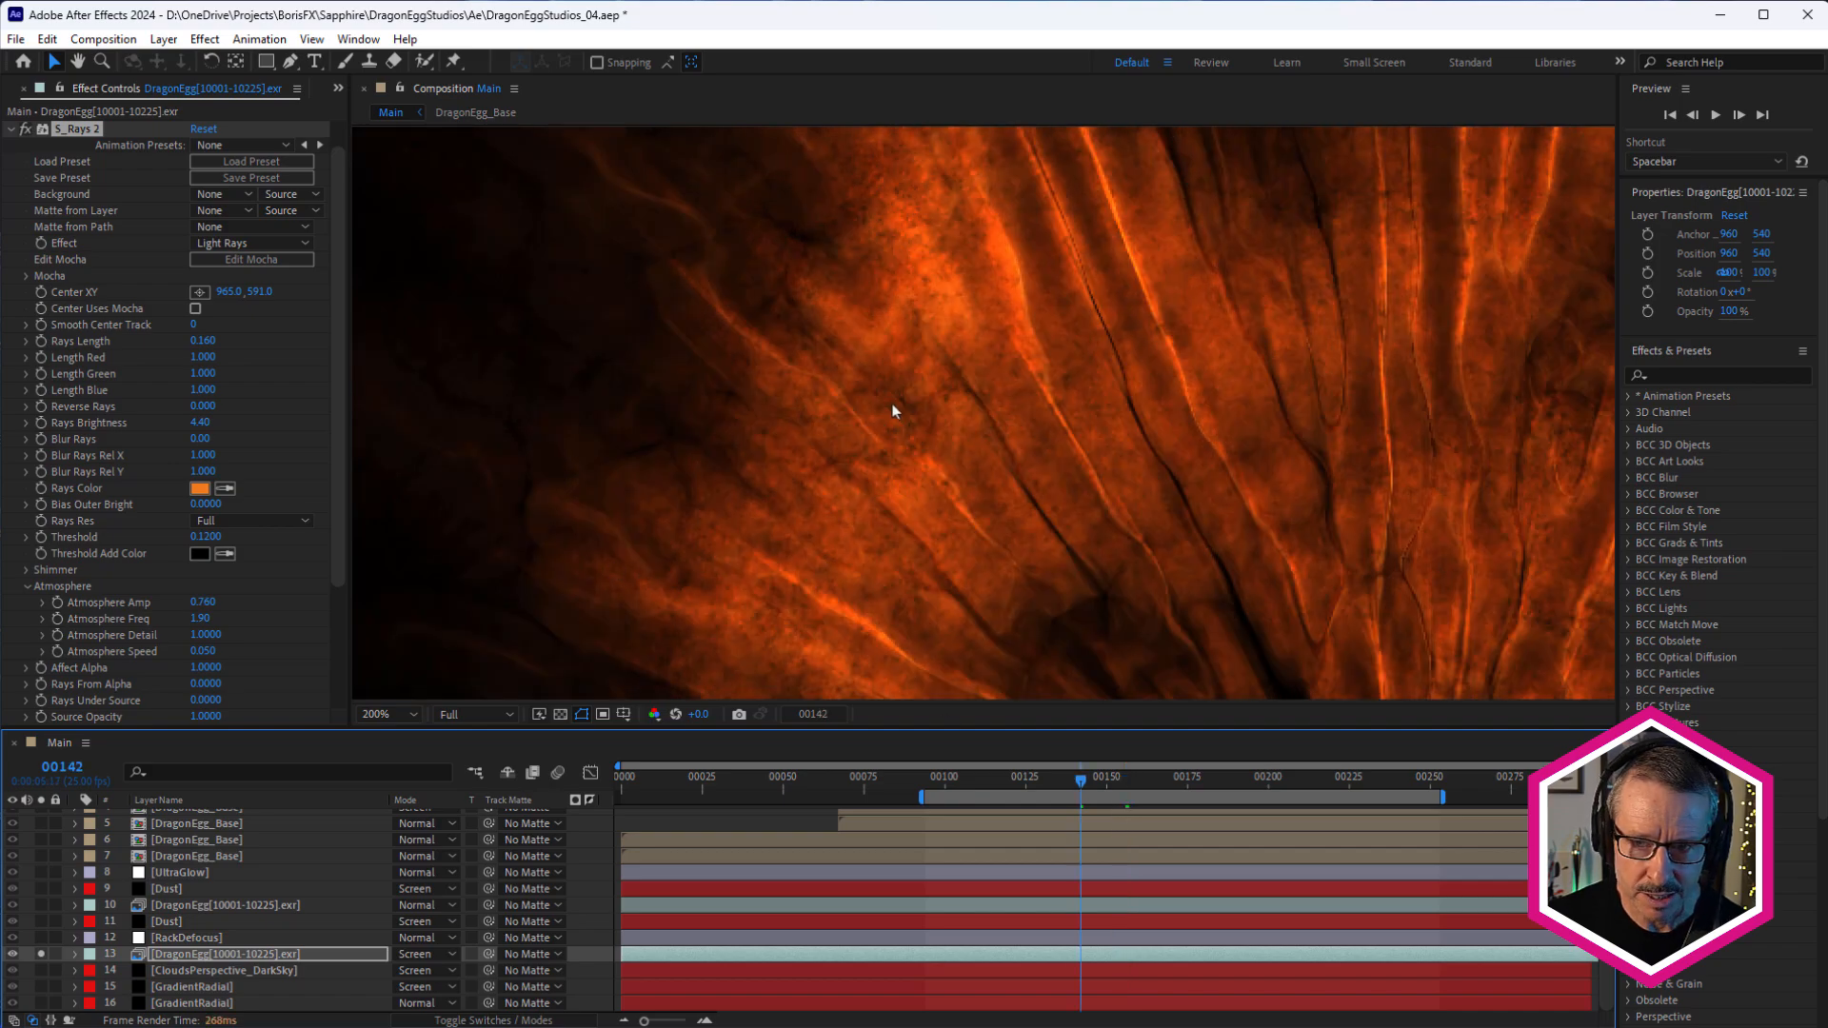
{"action": "scroll", "coordinate": [893, 412], "scroll_direction": "down", "scroll_amount": 2}
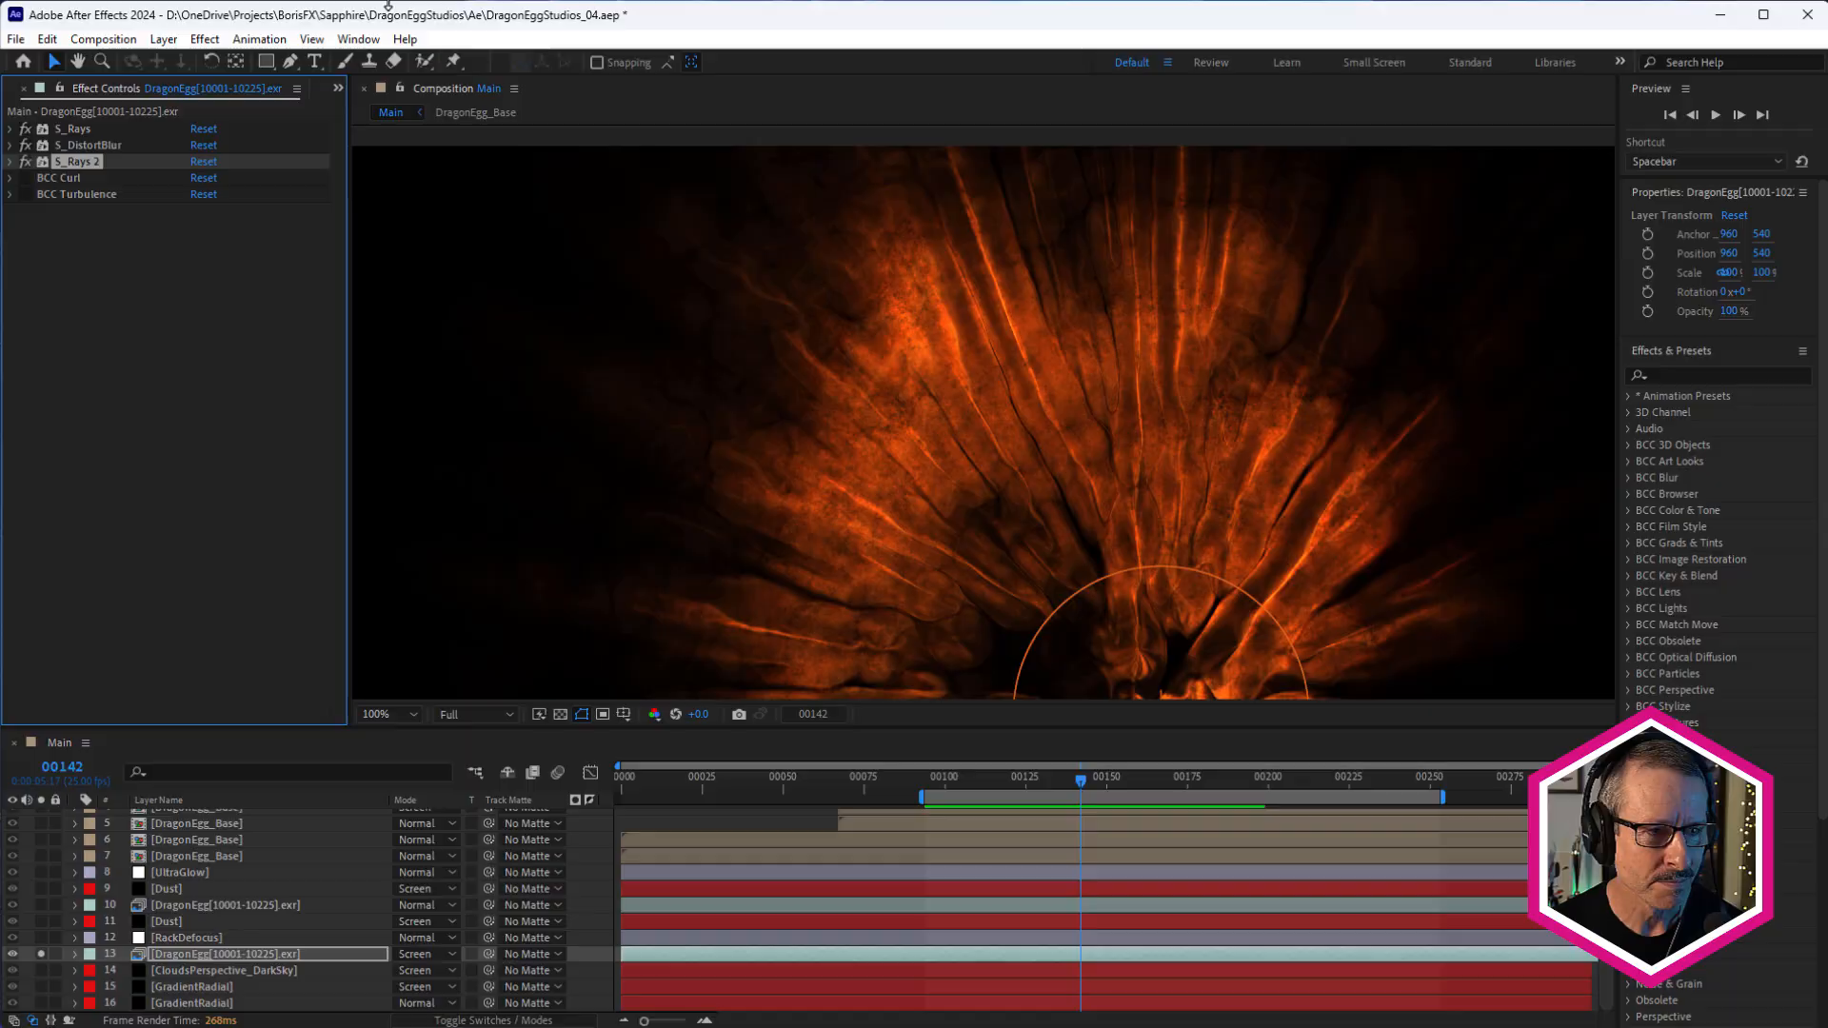
Enable BCC Curl on the rays layer, scrub to frame 166, and examine the curled flames up close
{"action": "left_click", "coordinate": [25, 179]}
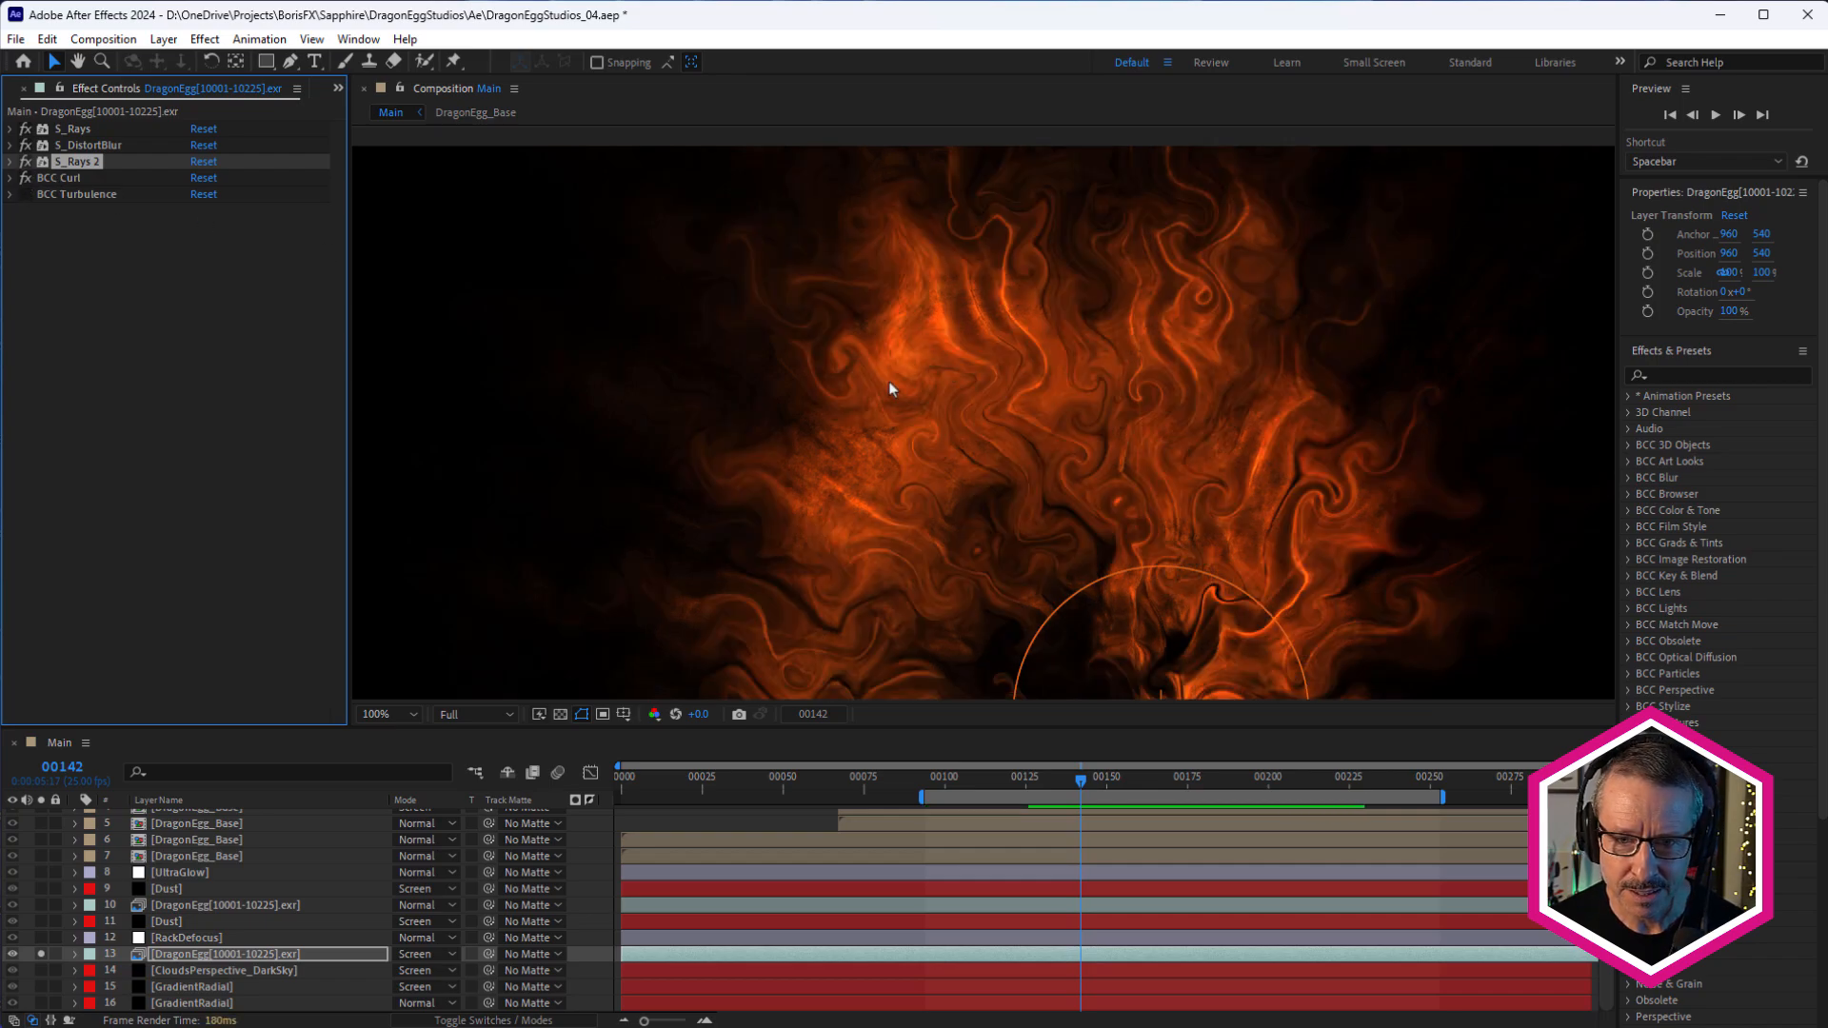
{"action": "scroll", "coordinate": [883, 408], "scroll_direction": "up", "scroll_amount": 1}
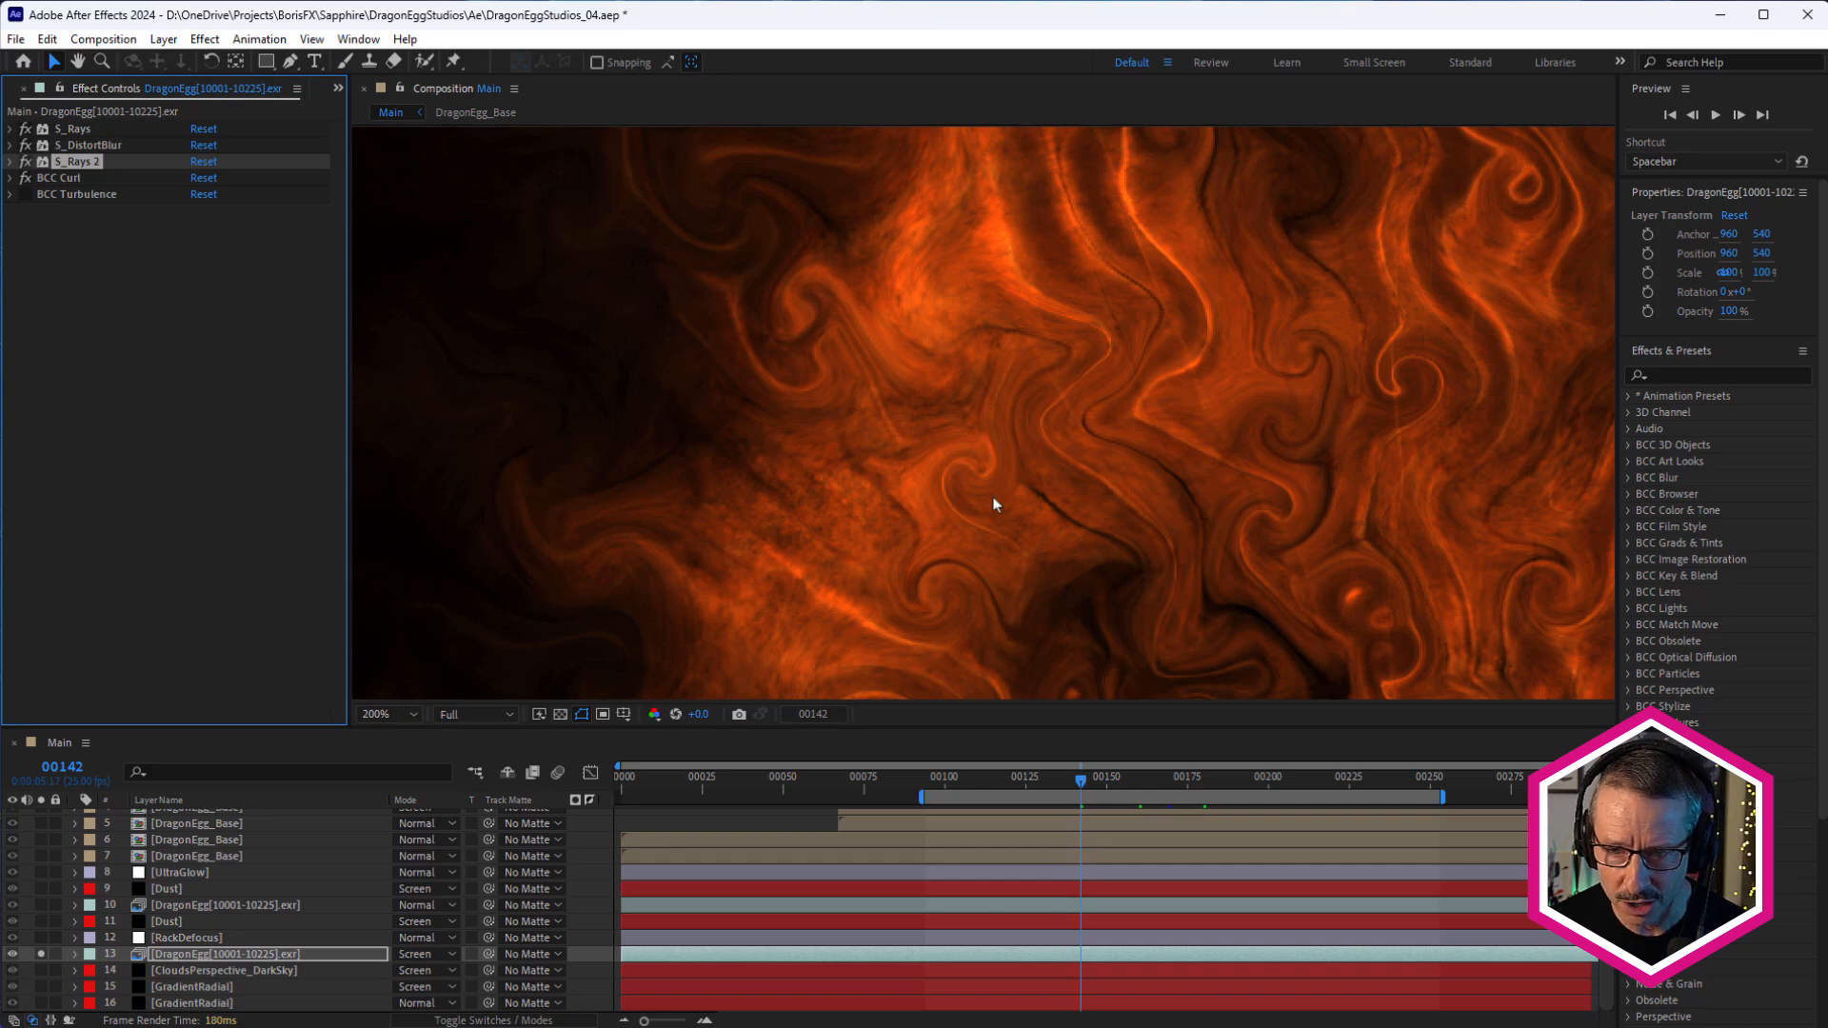
{"action": "left_click_drag", "start_coordinate": [1033, 777], "coordinate": [1159, 791]}
{"action": "scroll", "coordinate": [950, 360], "scroll_direction": "down", "scroll_amount": 1}
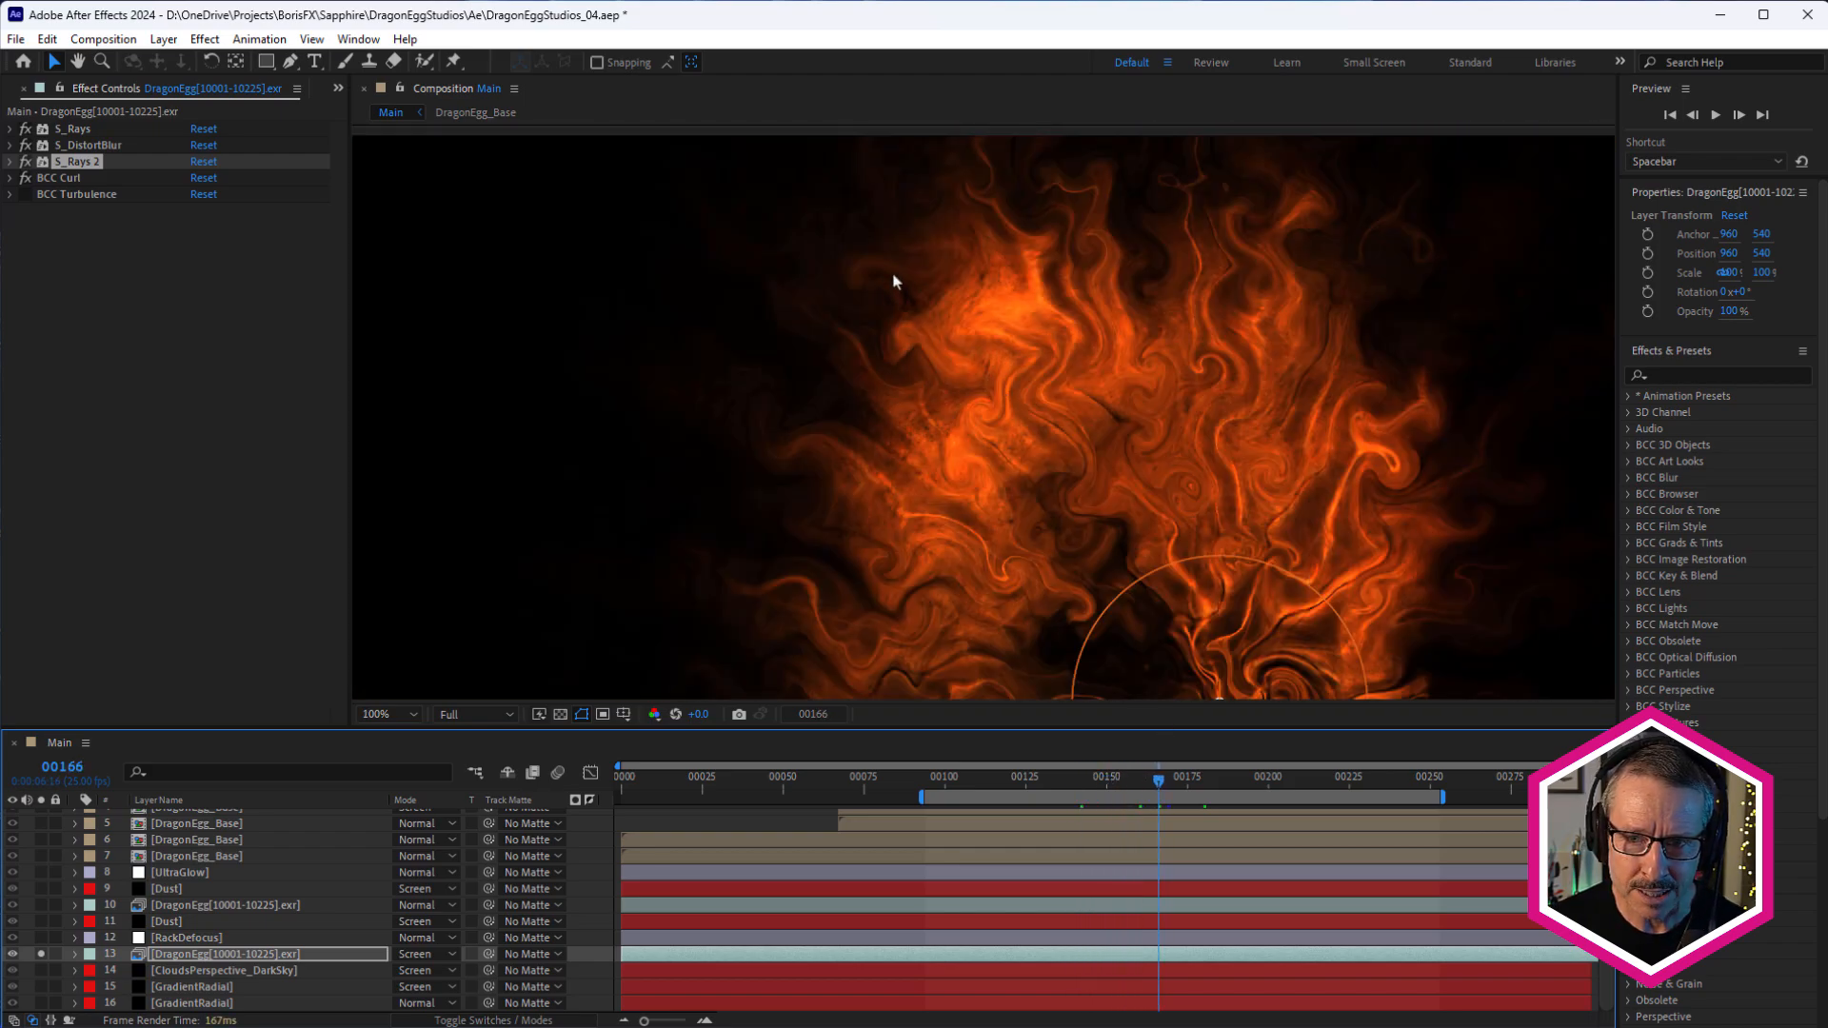
{"action": "scroll", "coordinate": [950, 234], "scroll_direction": "up", "scroll_amount": 1}
{"action": "scroll", "coordinate": [1019, 184], "scroll_direction": "down", "scroll_amount": 1}
{"action": "scroll", "coordinate": [1030, 146], "scroll_direction": "up", "scroll_amount": 1}
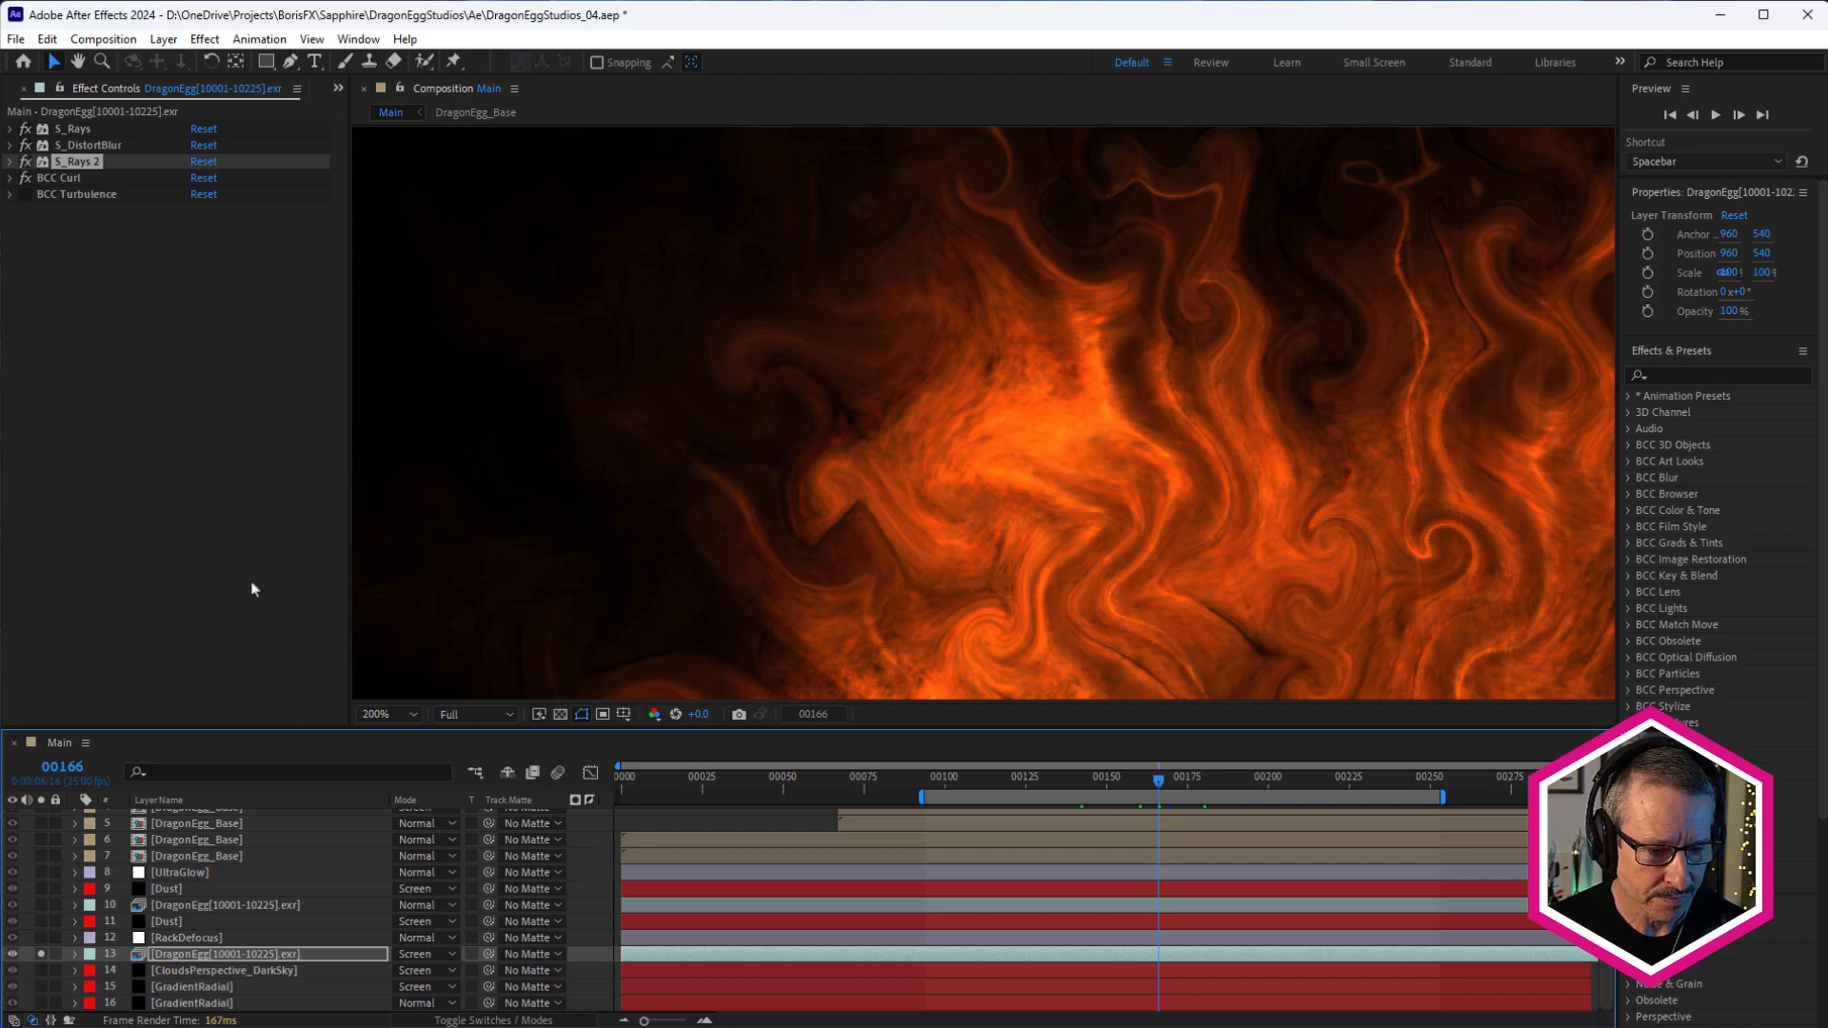
Solo the egg render on layer 10 together with the flames and scrub to frame 154
{"action": "left_click", "coordinate": [41, 904]}
{"action": "scroll", "coordinate": [930, 323], "scroll_direction": "down", "scroll_amount": 2}
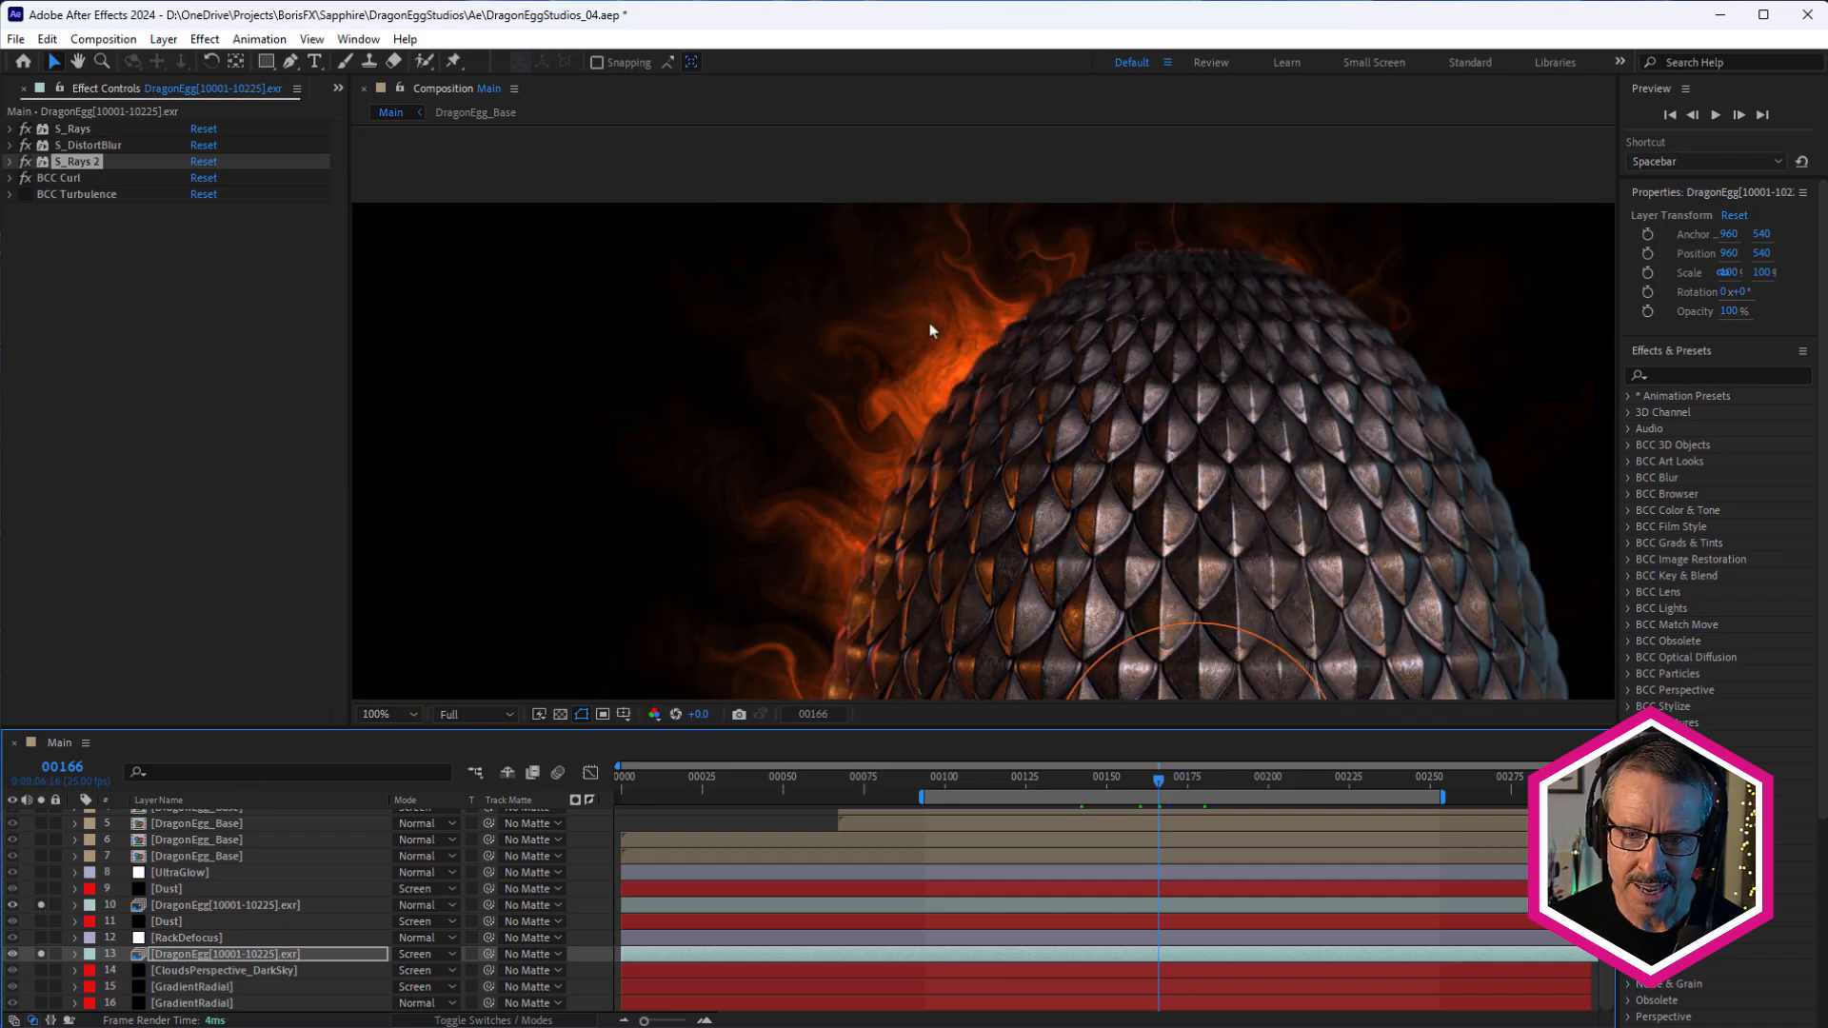
{"action": "scroll", "coordinate": [948, 336], "scroll_direction": "up", "scroll_amount": 1}
{"action": "left_click_drag", "start_coordinate": [1014, 780], "coordinate": [1055, 836]}
{"action": "left_click_drag", "start_coordinate": [1021, 767], "coordinate": [1126, 835]}
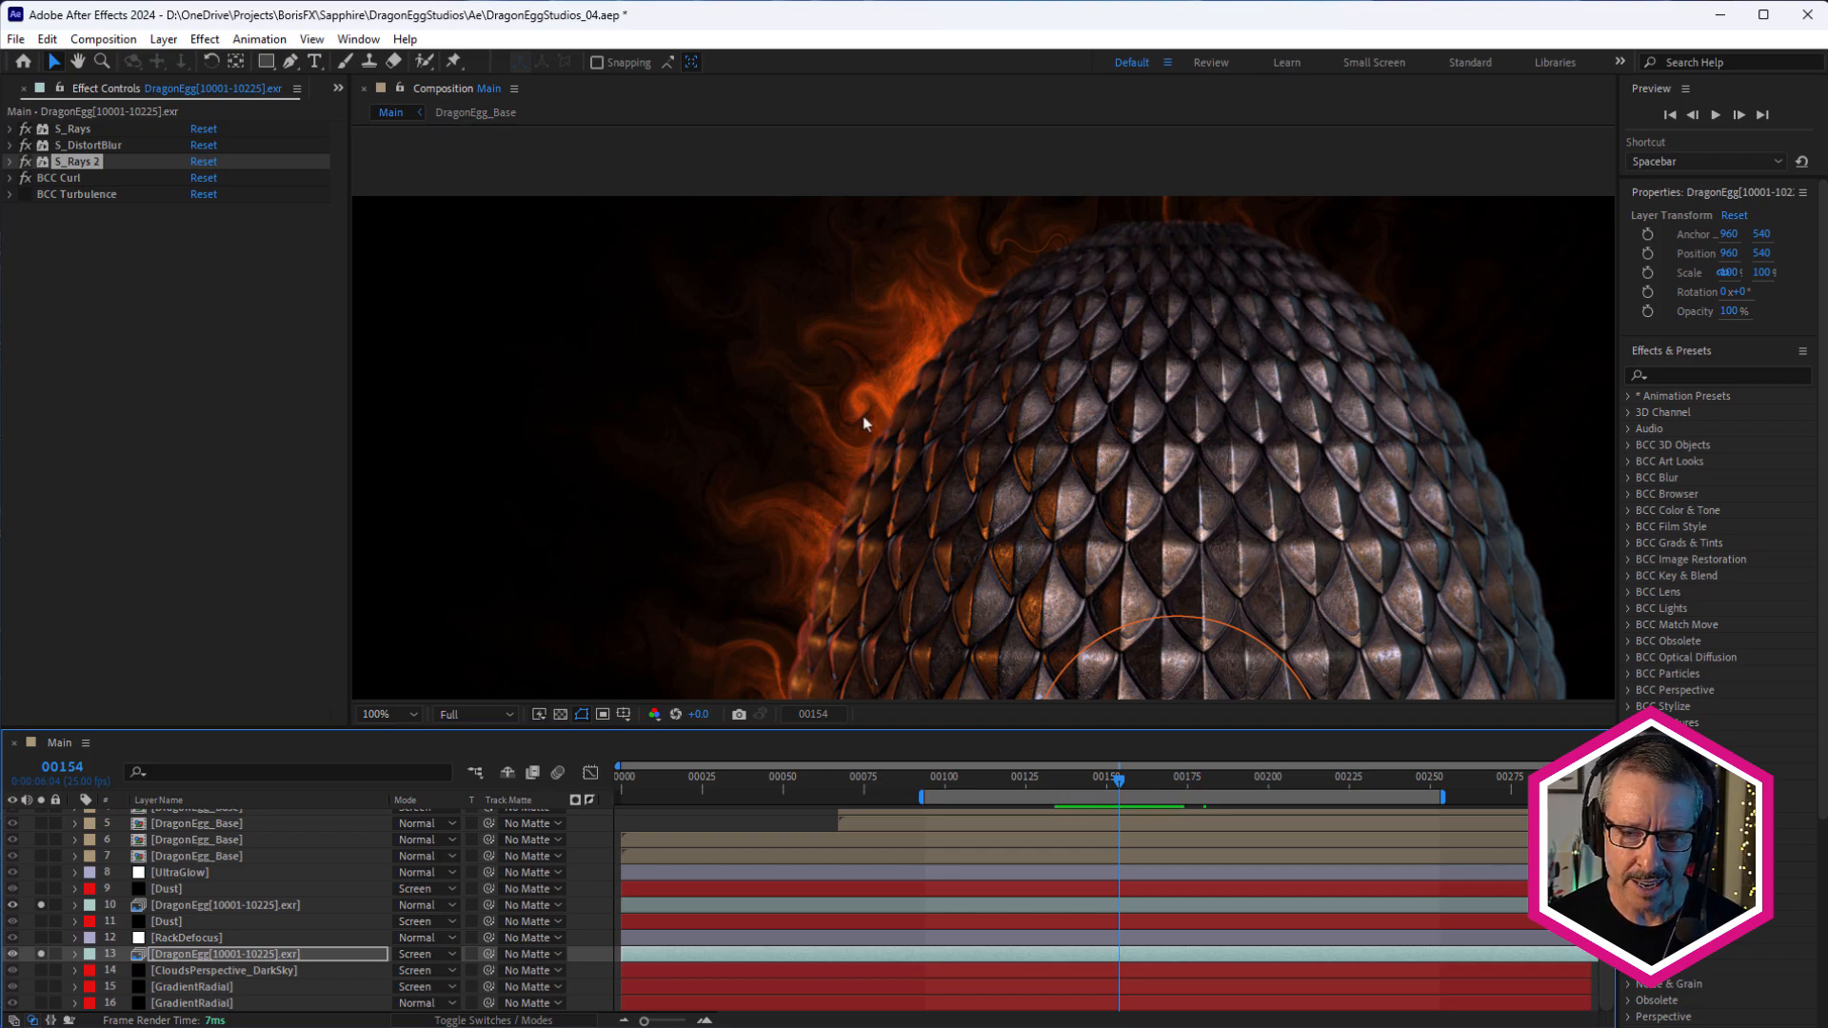
Enable BCC Turbulence on the rays layer and examine the flames along the egg's edge at up to 400% magnification
{"action": "left_click", "coordinate": [91, 196]}
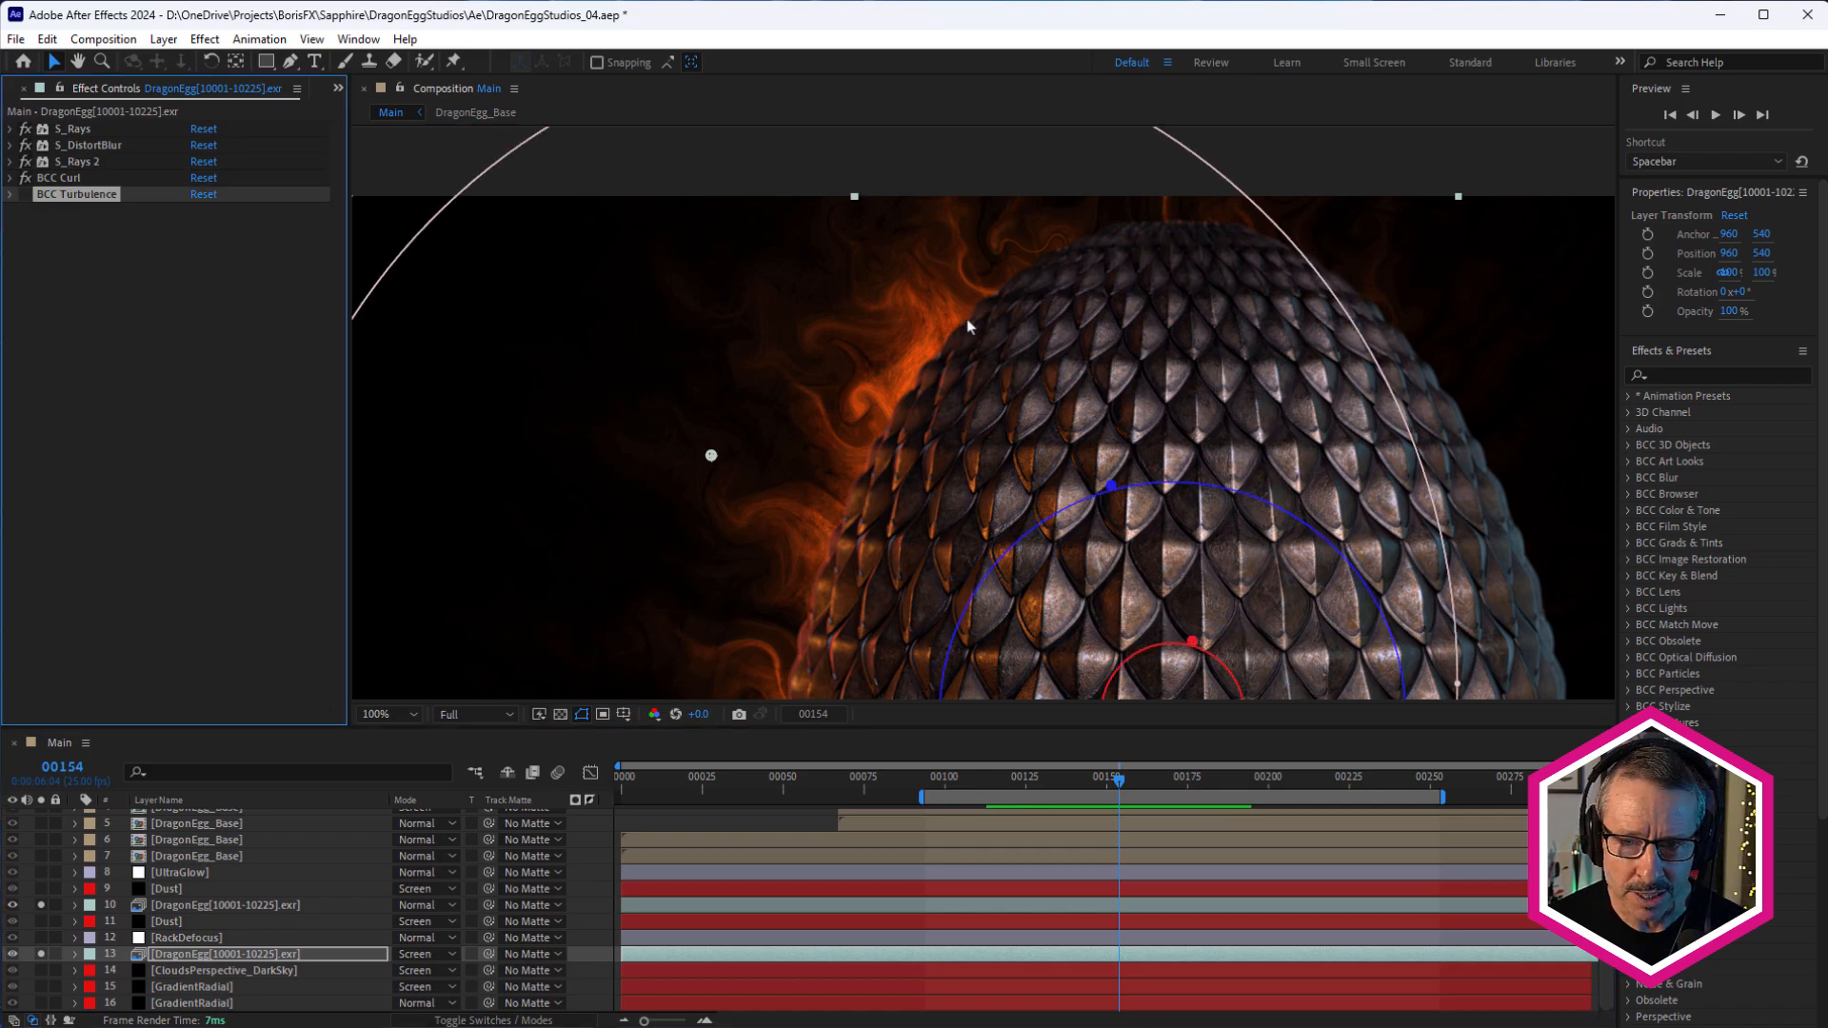
{"action": "scroll", "coordinate": [966, 323], "scroll_direction": "up", "scroll_amount": 1}
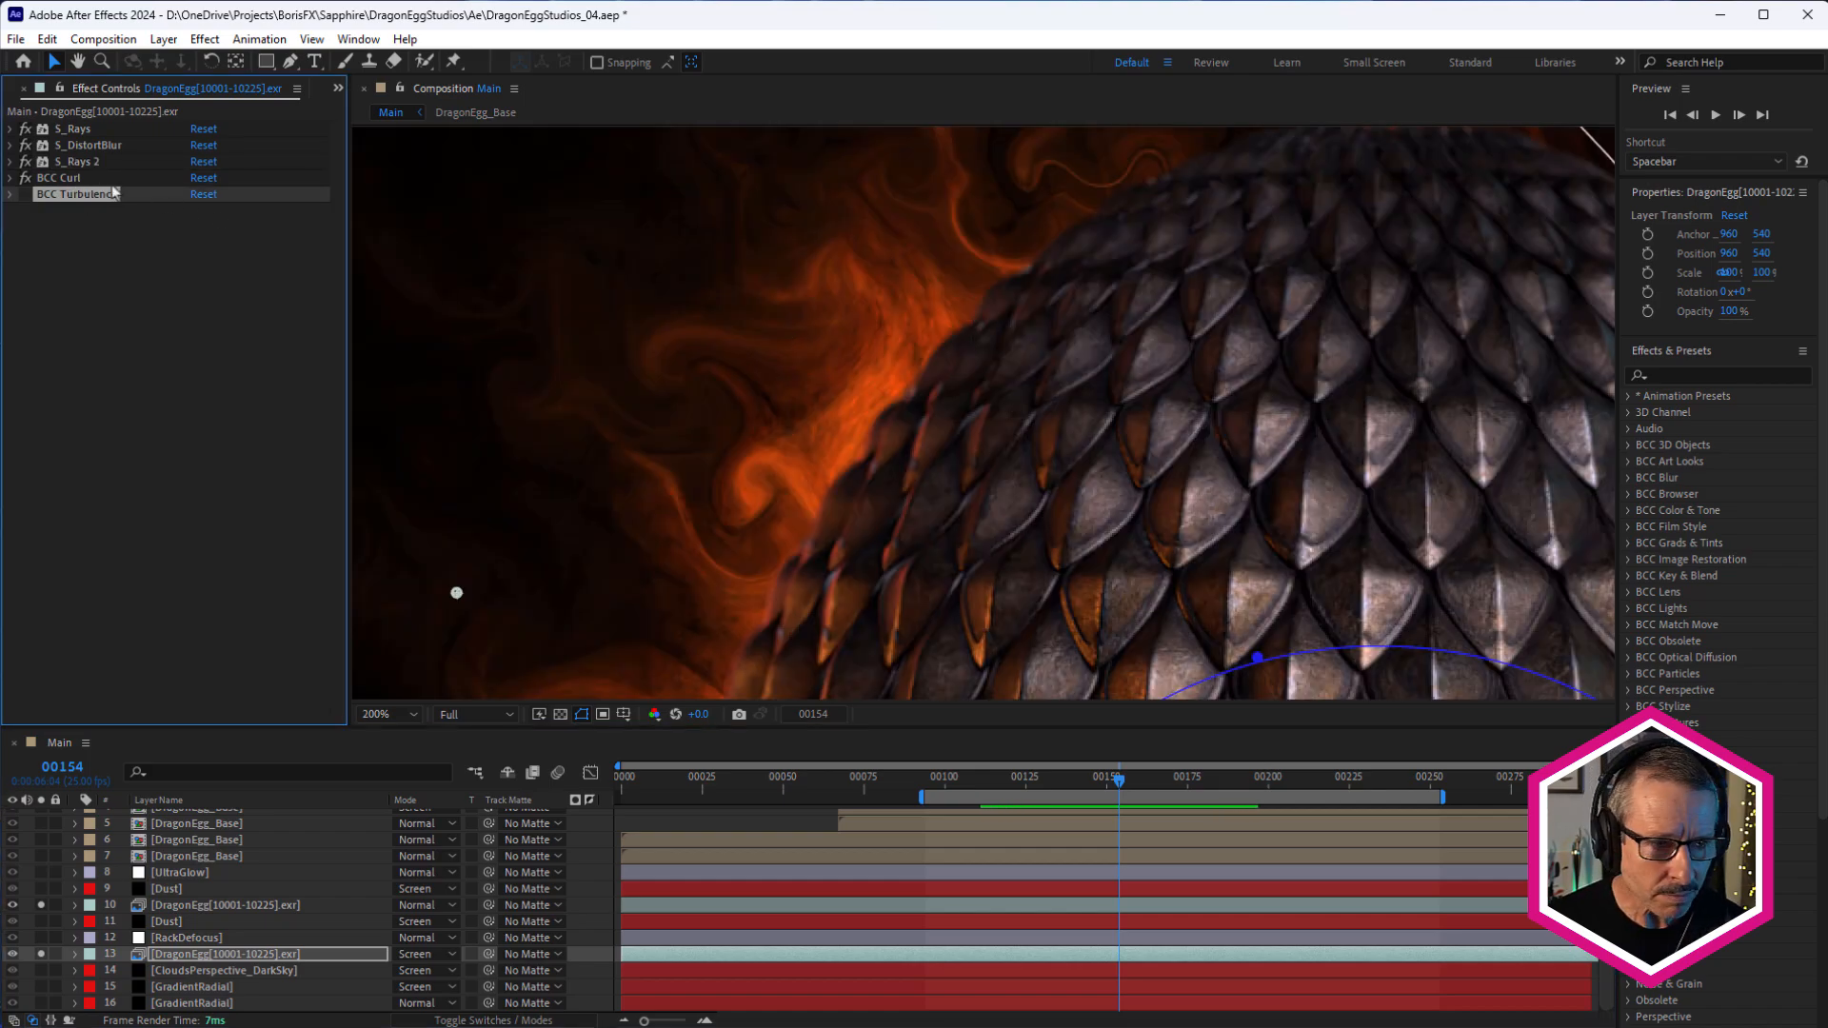
{"action": "left_click", "coordinate": [25, 195]}
{"action": "left_click", "coordinate": [25, 196]}
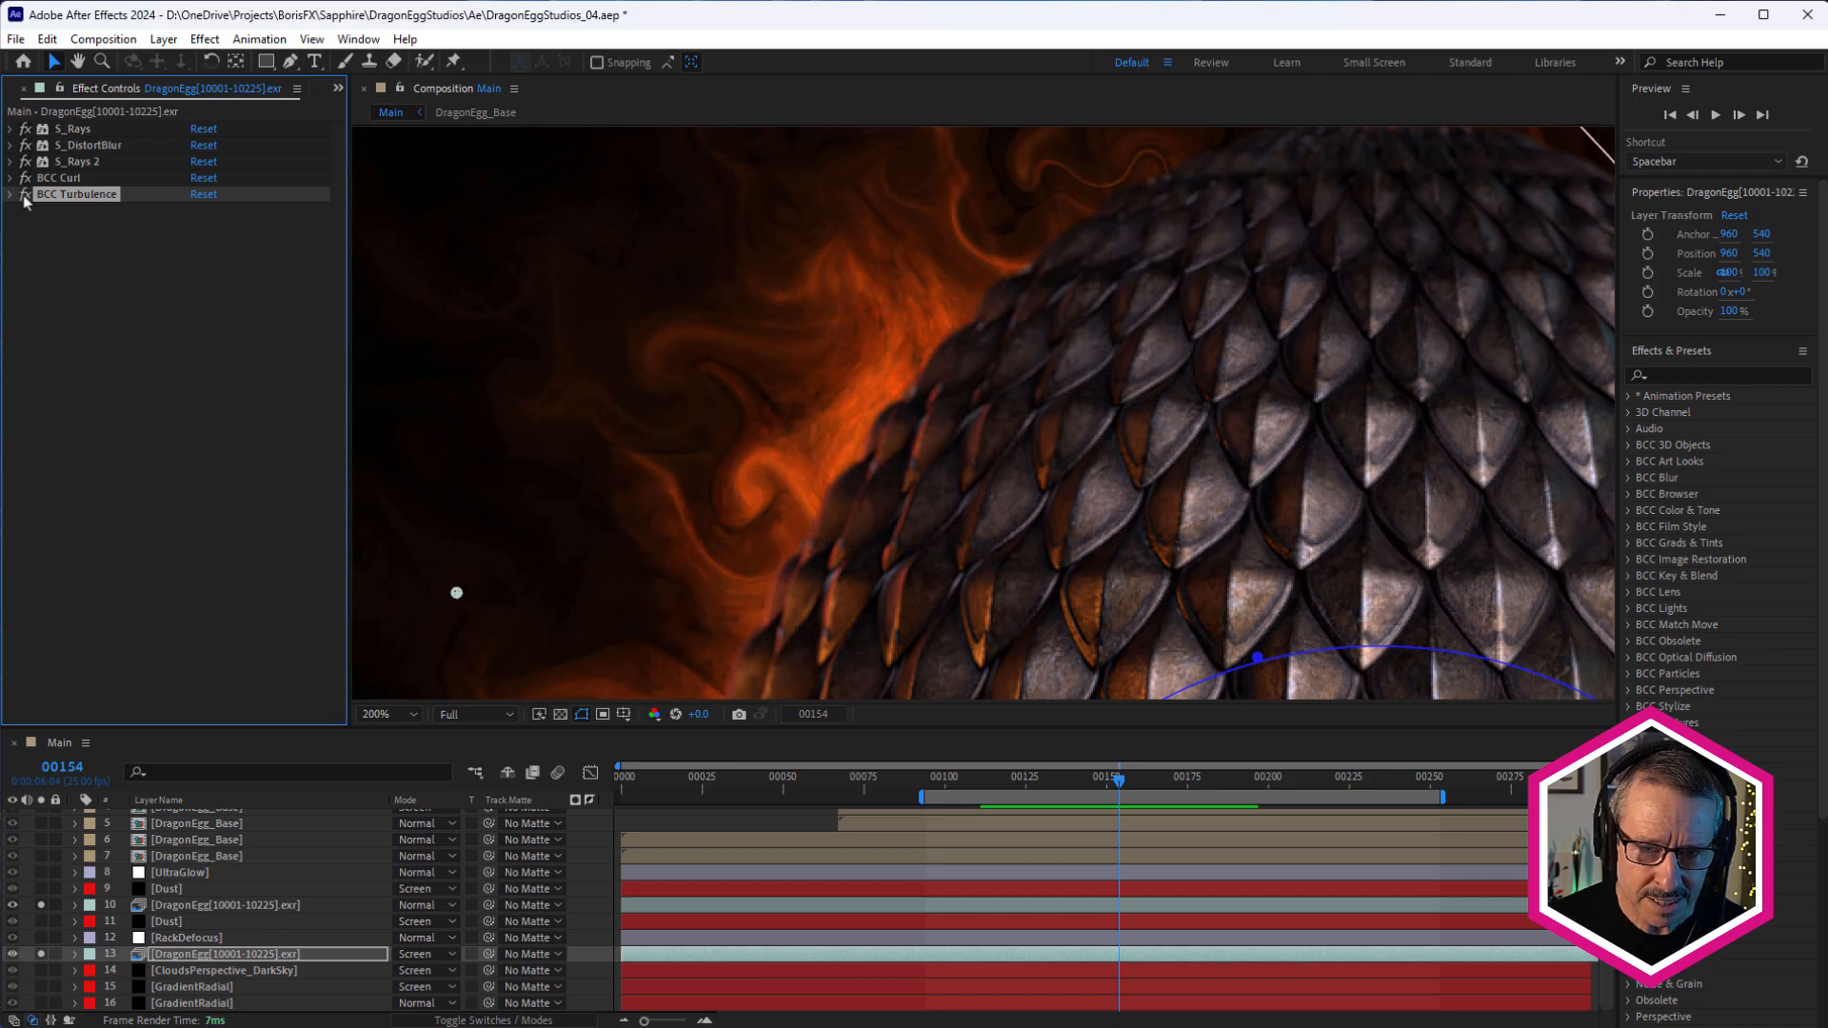
{"action": "scroll", "coordinate": [744, 468], "scroll_direction": "up", "scroll_amount": 1}
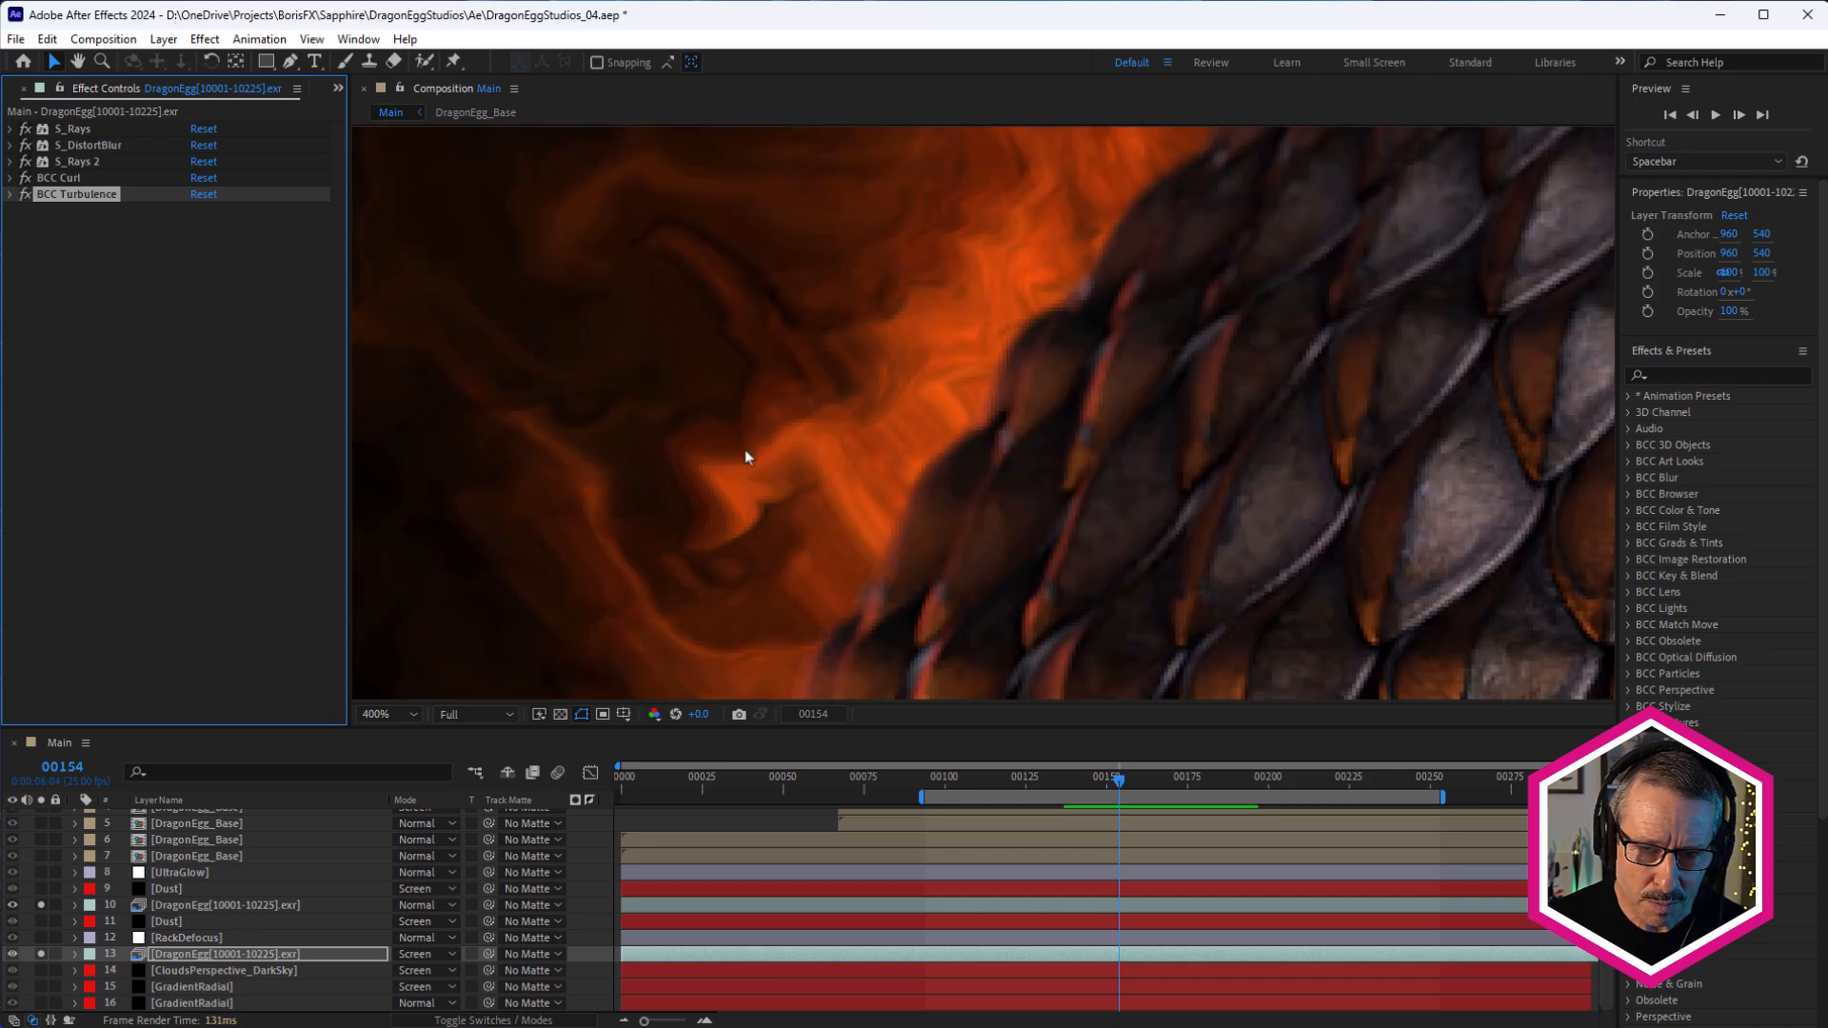
{"action": "scroll", "coordinate": [923, 341], "scroll_direction": "down", "scroll_amount": 1}
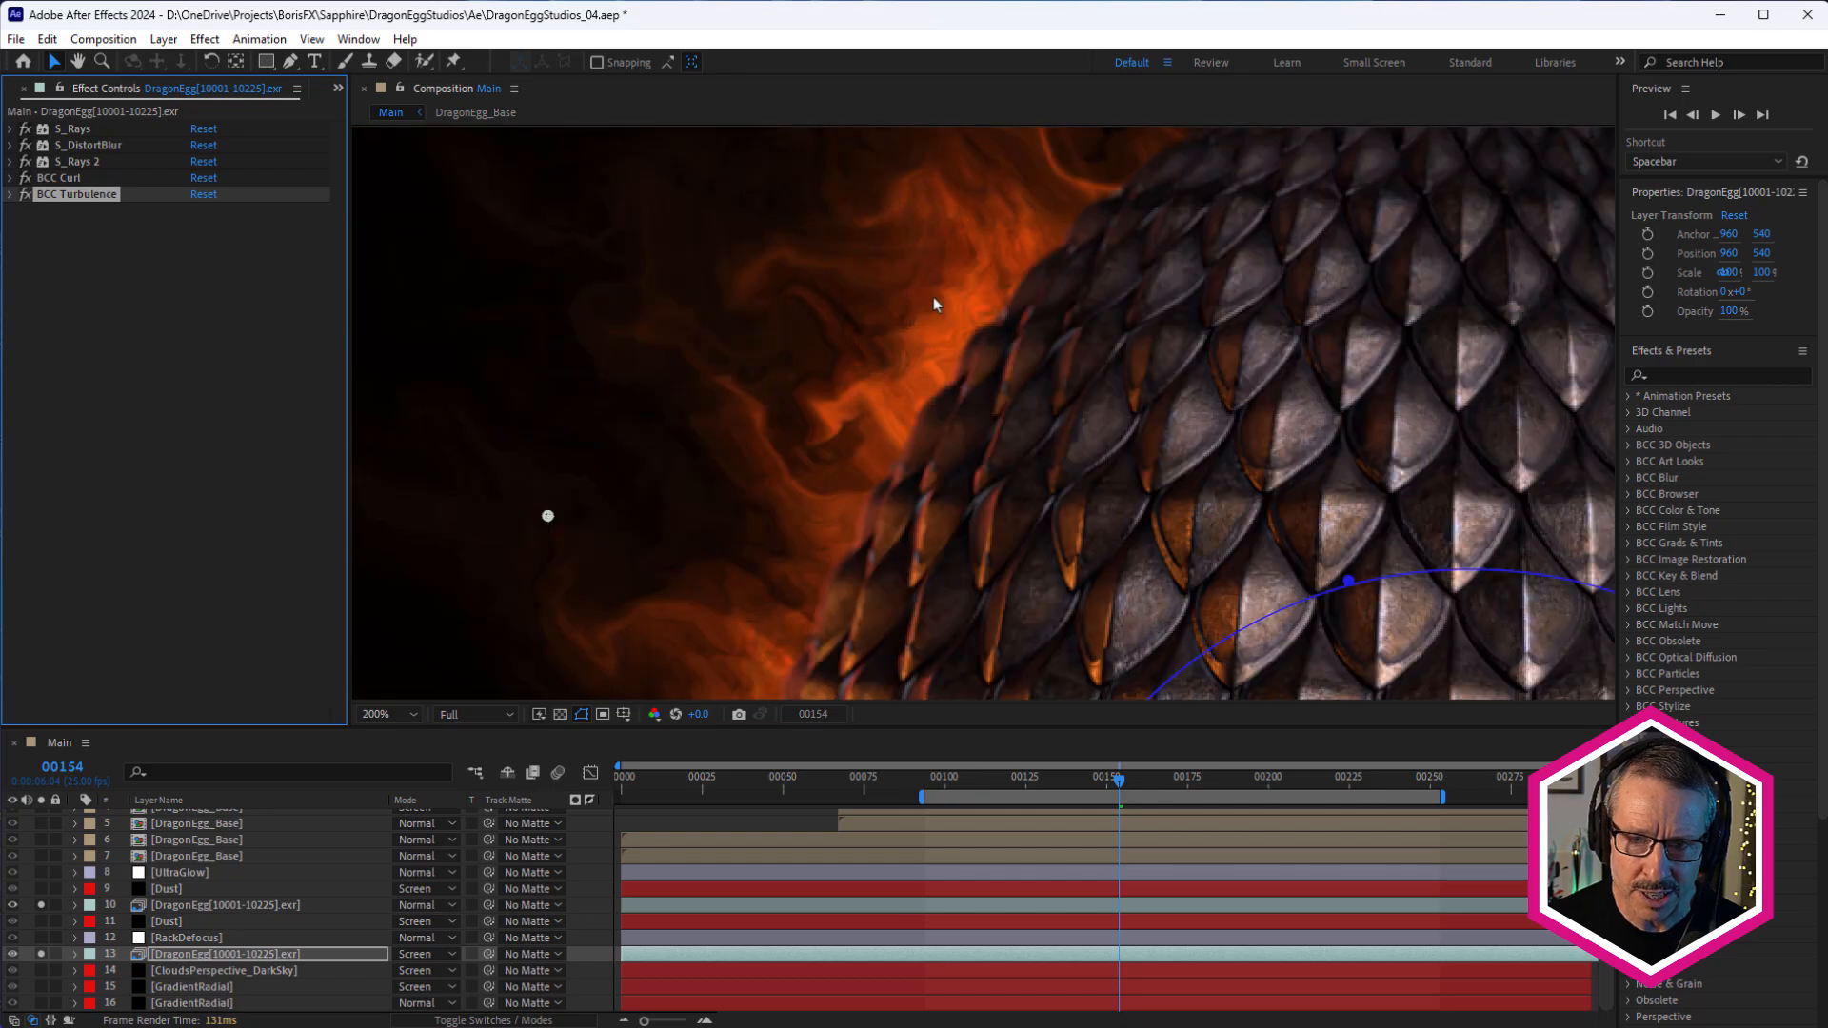
Compare the flames at frame 129 and 400% magnification with BCC Turbulence off and on, leaving it enabled
{"action": "mouse_move", "coordinate": [1007, 780]}
{"action": "left_mouse_down"}
{"action": "mouse_move", "coordinate": [1069, 781]}
{"action": "mouse_move", "coordinate": [1038, 785]}
{"action": "left_mouse_up"}
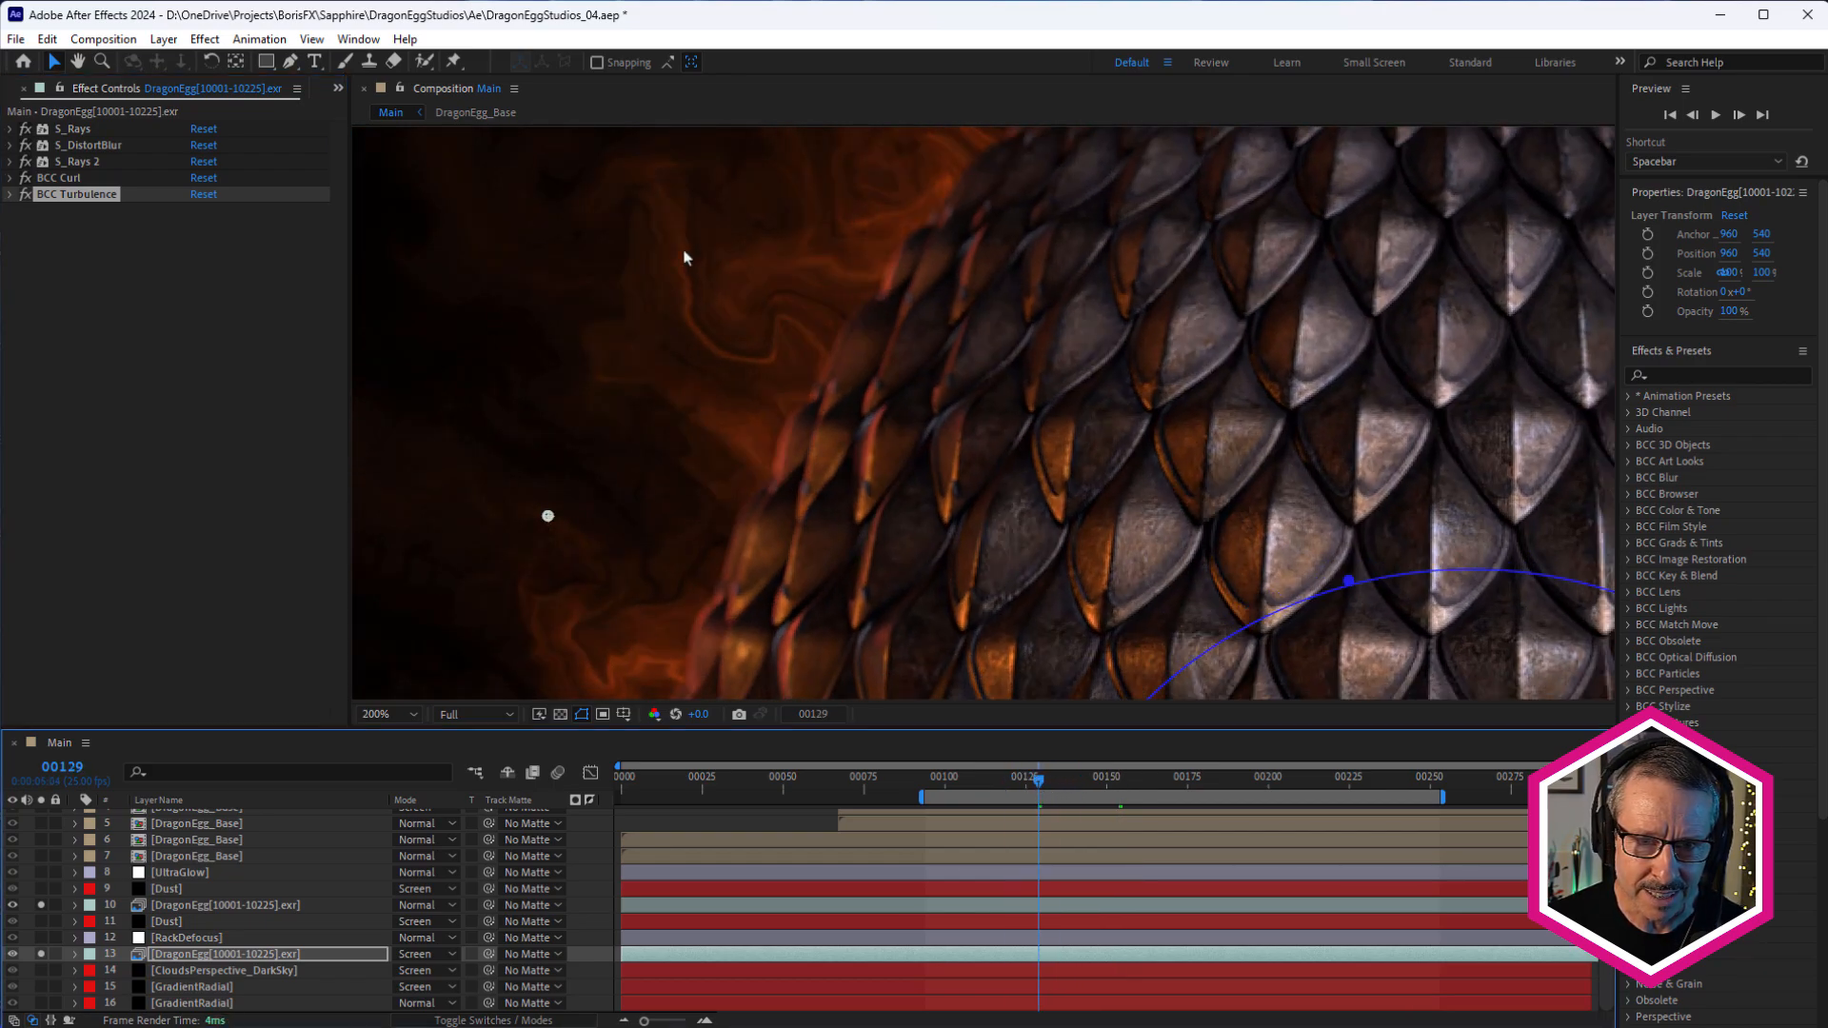
{"action": "scroll", "coordinate": [707, 274], "scroll_direction": "up", "scroll_amount": 1}
{"action": "left_click", "coordinate": [25, 194]}
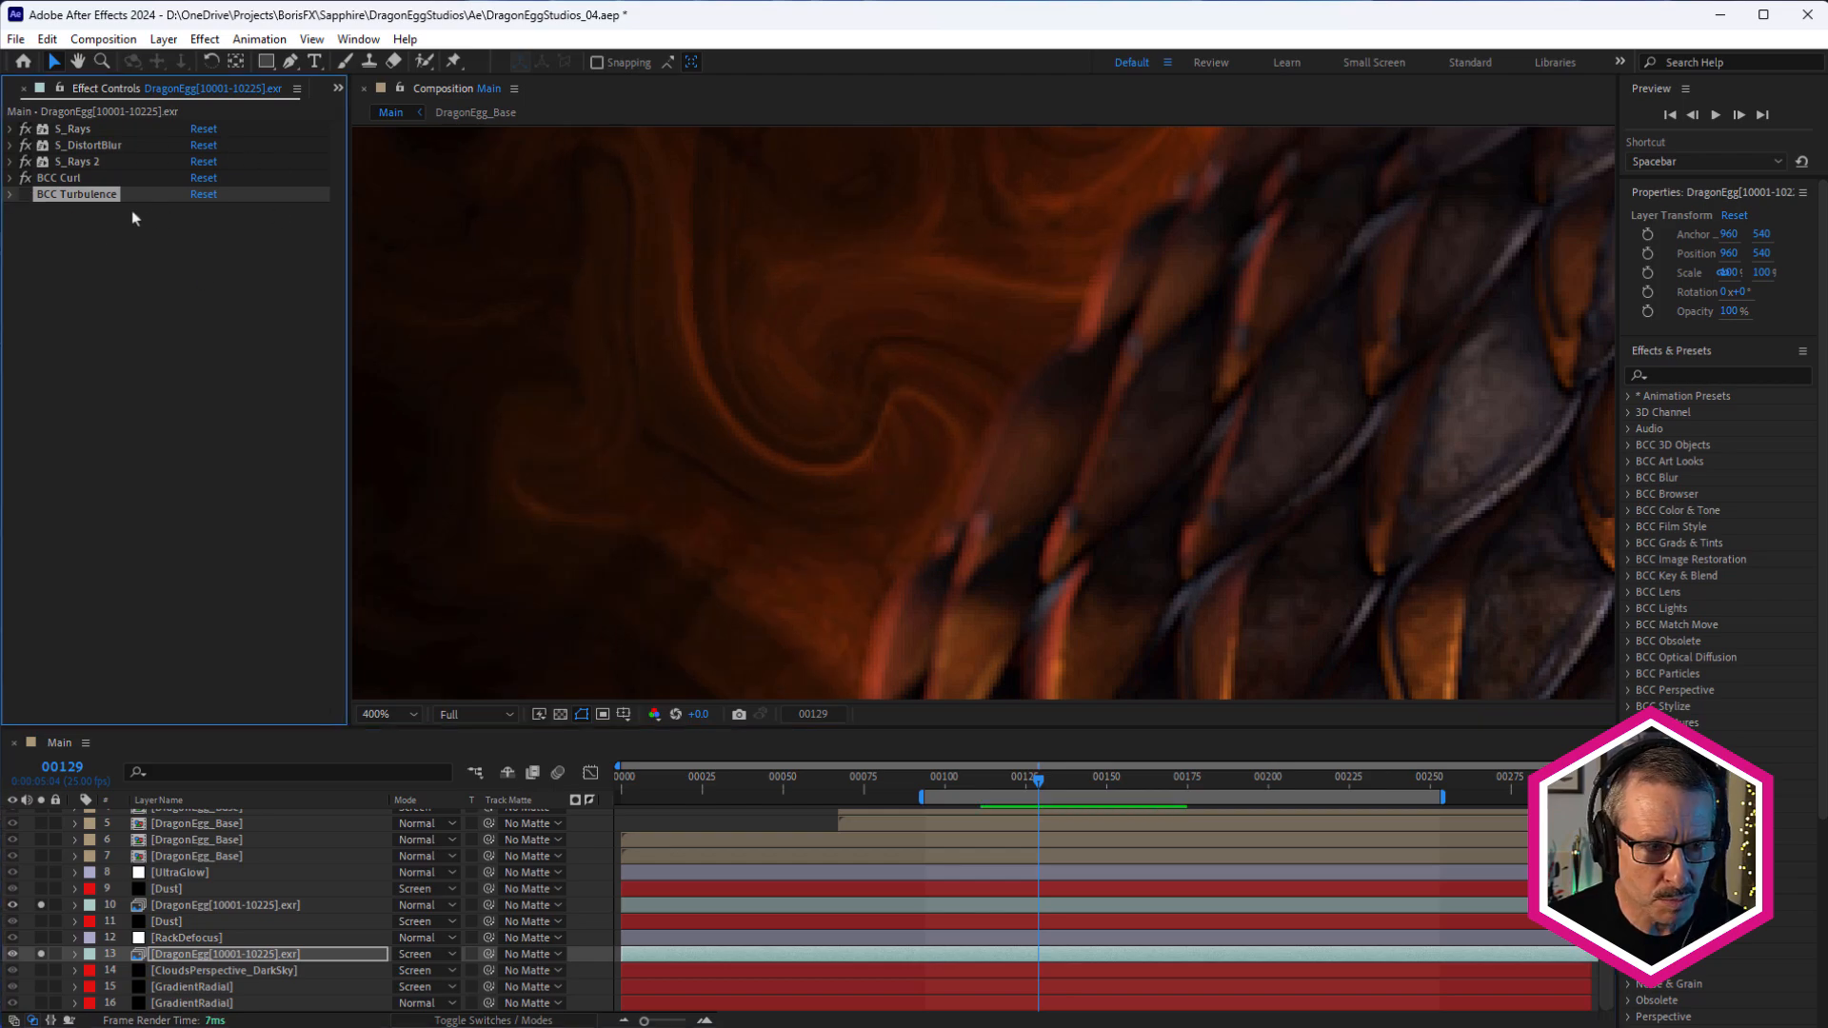
{"action": "left_click", "coordinate": [27, 194]}
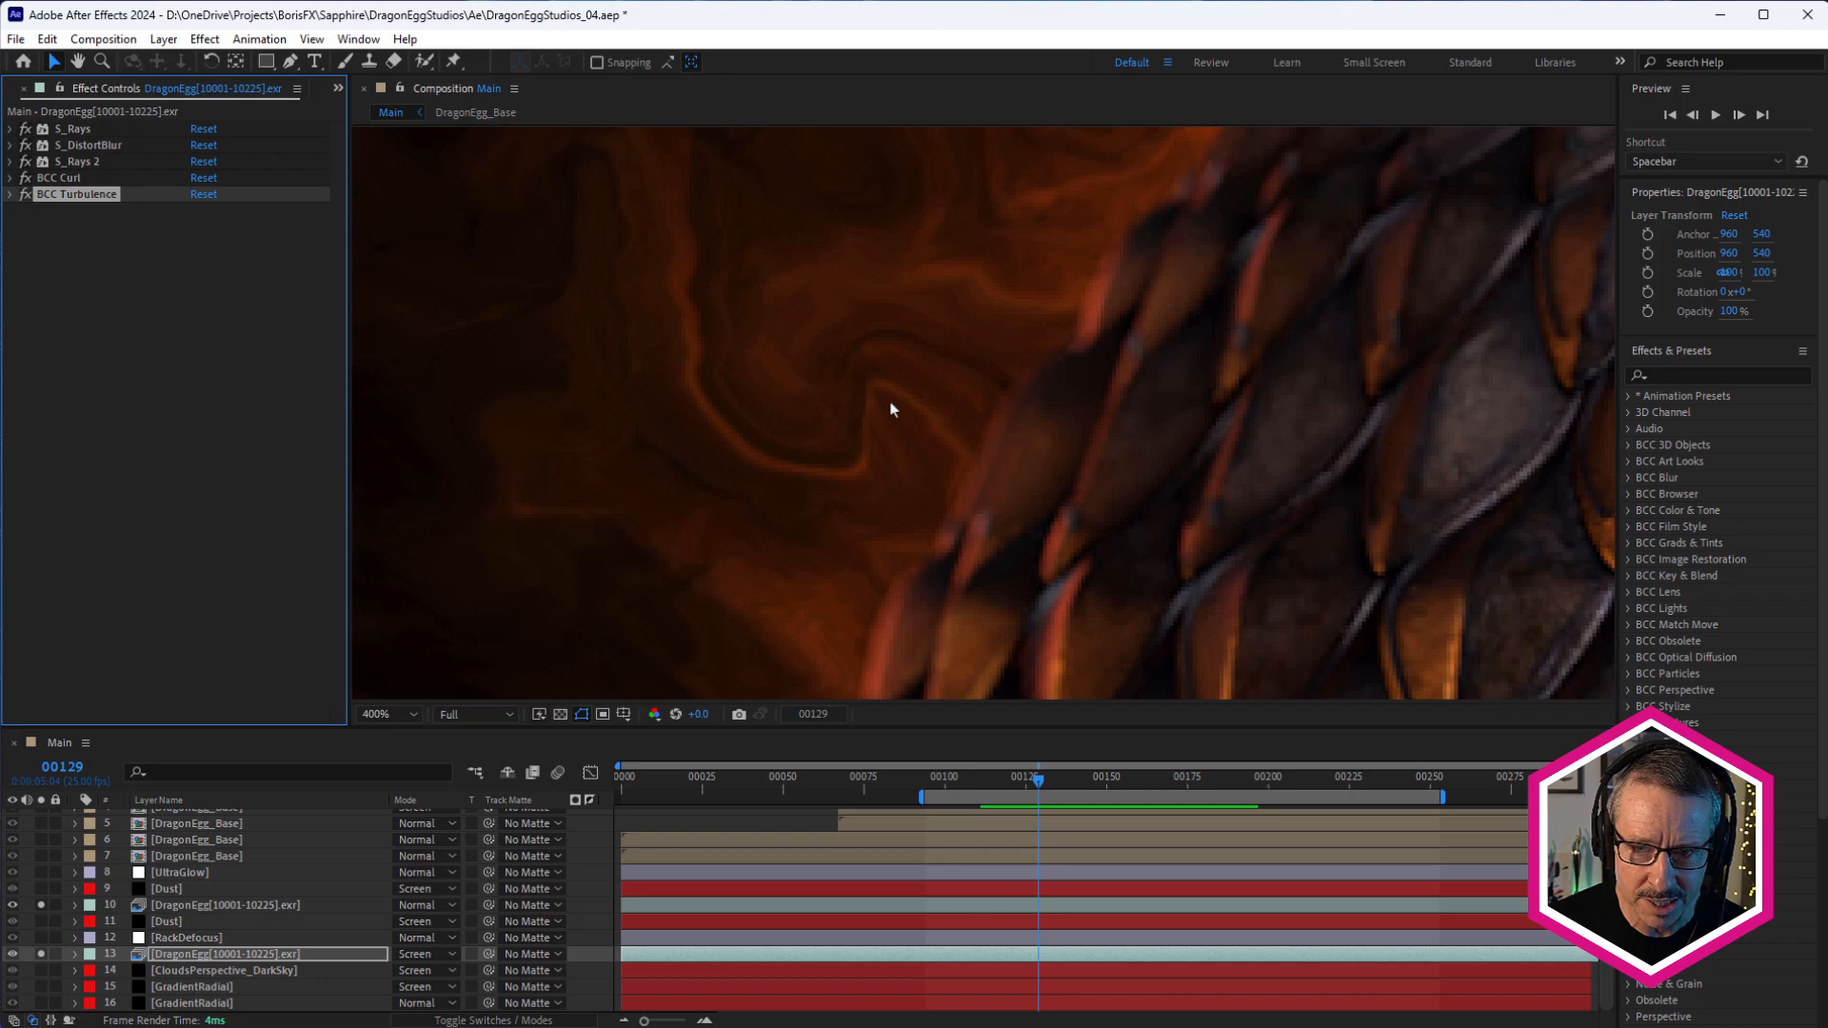
Scrub to frame 138 and check the BCC Turbulence contribution to the flames at 200% magnification
{"action": "left_click_drag", "start_coordinate": [1010, 792], "coordinate": [1066, 829]}
{"action": "scroll", "coordinate": [966, 400], "scroll_direction": "down", "scroll_amount": 4}
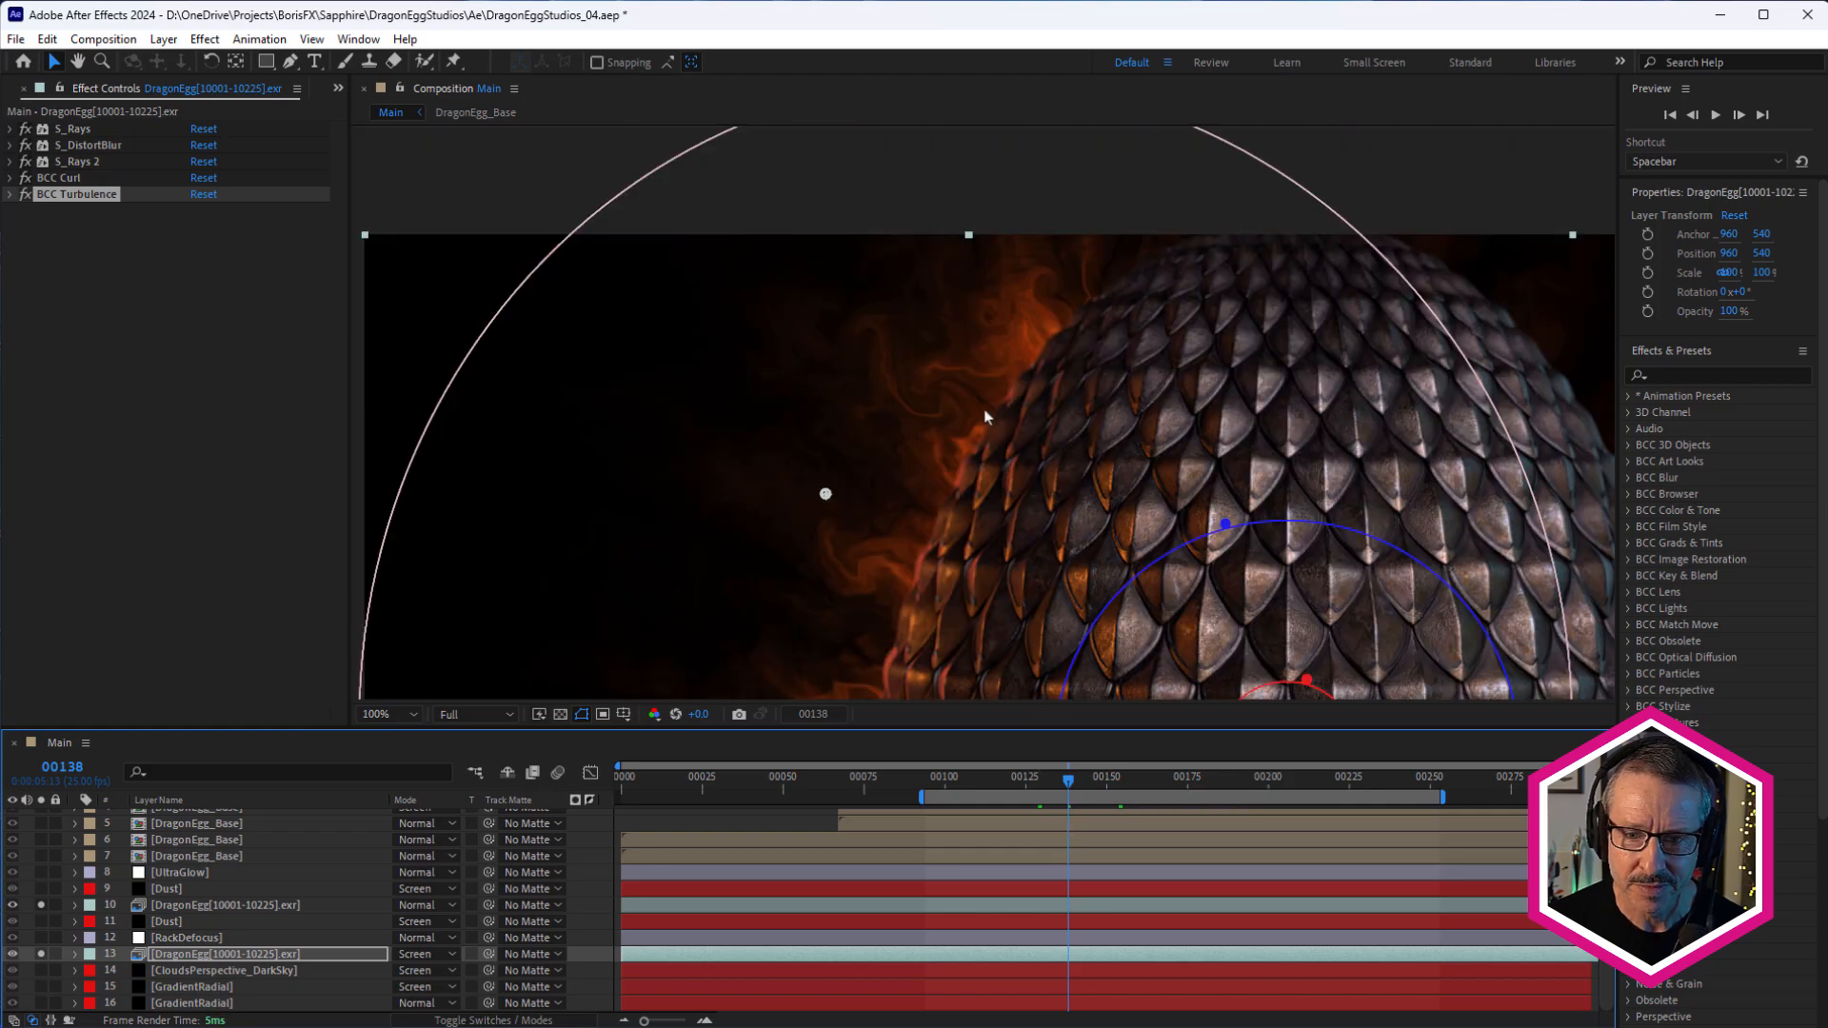
{"action": "scroll", "coordinate": [1029, 430], "scroll_direction": "up", "scroll_amount": 4}
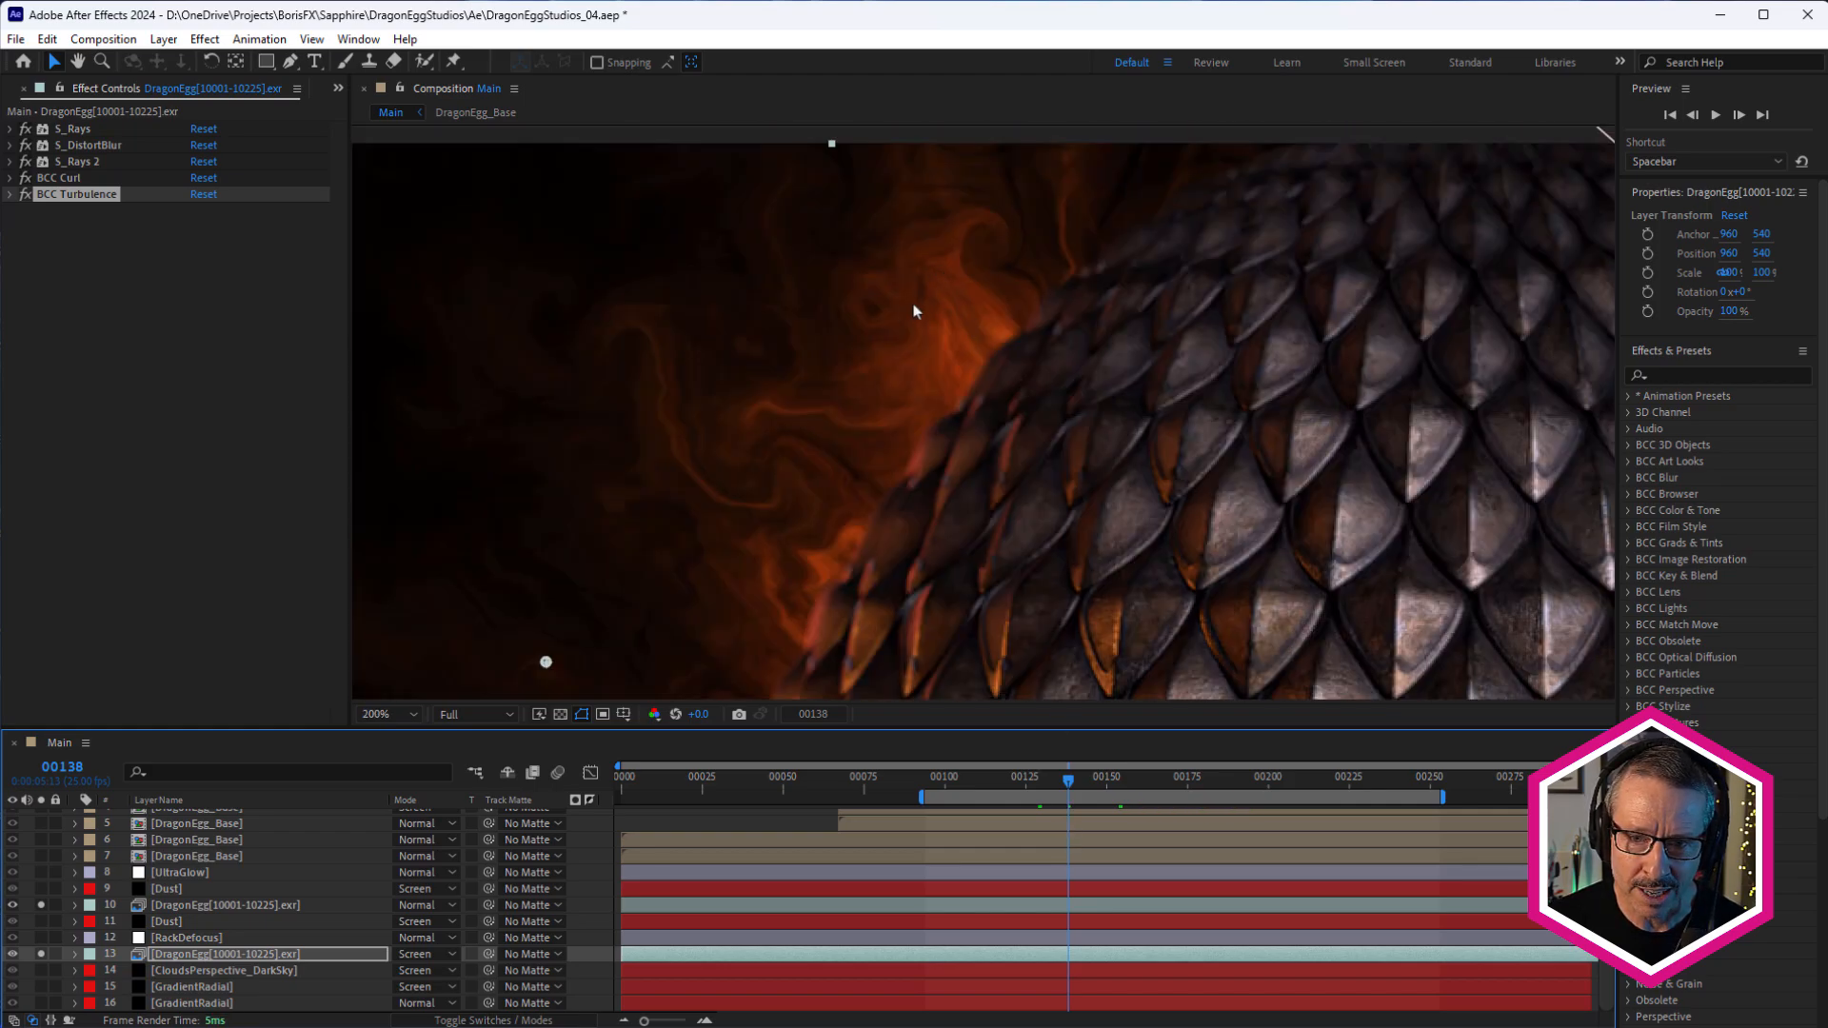
{"action": "left_click", "coordinate": [26, 198]}
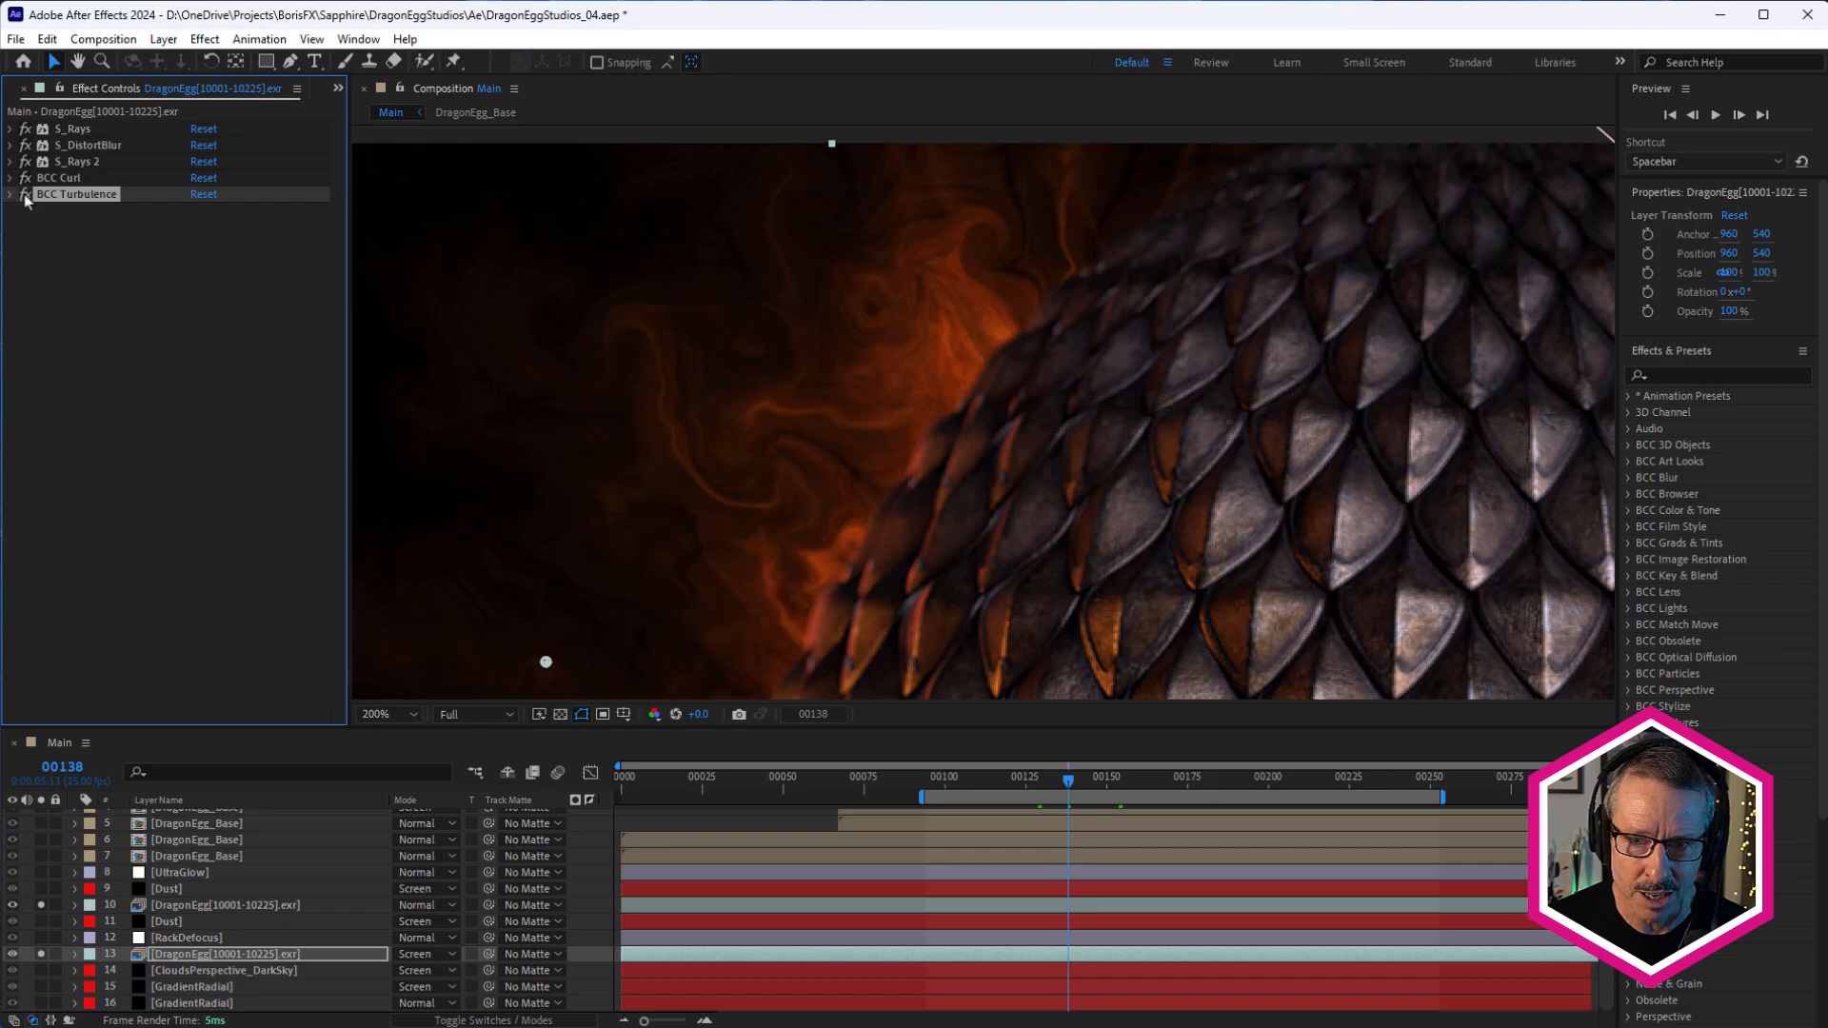
Try a different Distortion Master amount in BCC Turbulence, undo the change, and collapse the effect's settings
{"action": "left_click", "coordinate": [8, 196]}
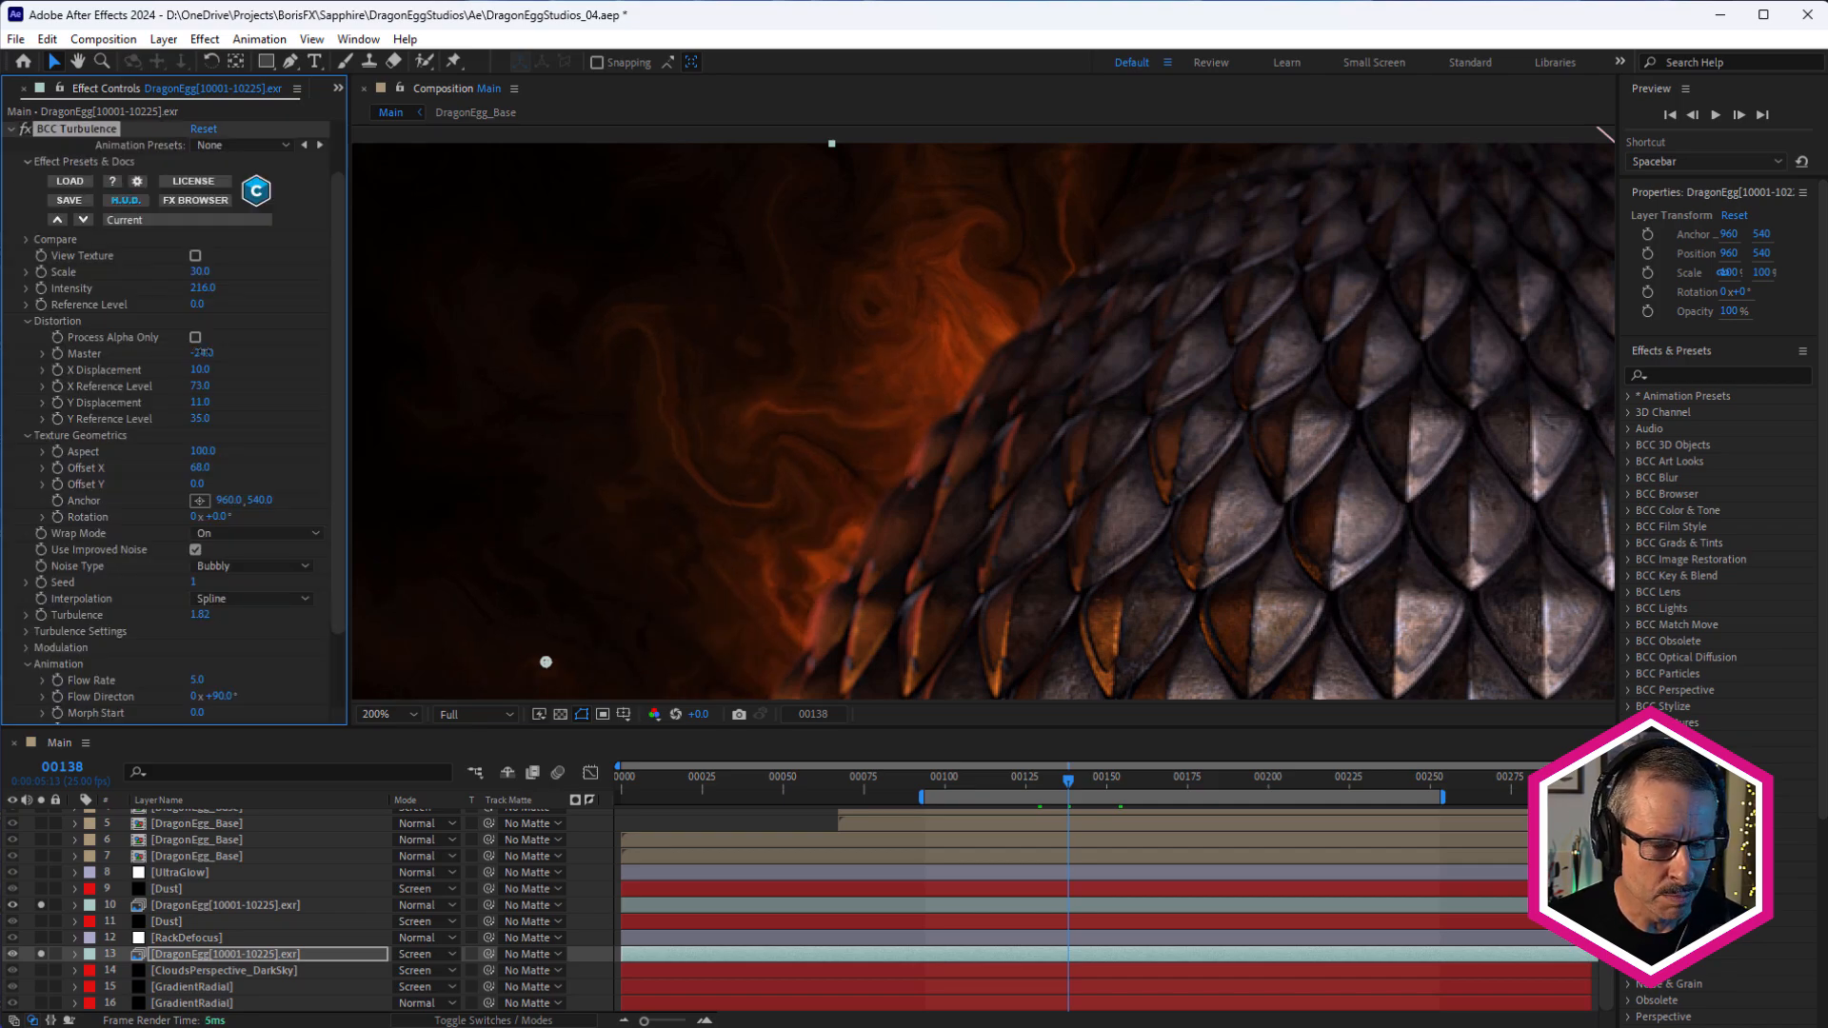
{"action": "left_click_drag", "start_coordinate": [202, 353], "coordinate": [149, 412]}
{"action": "key", "text": "ctrl+z"}
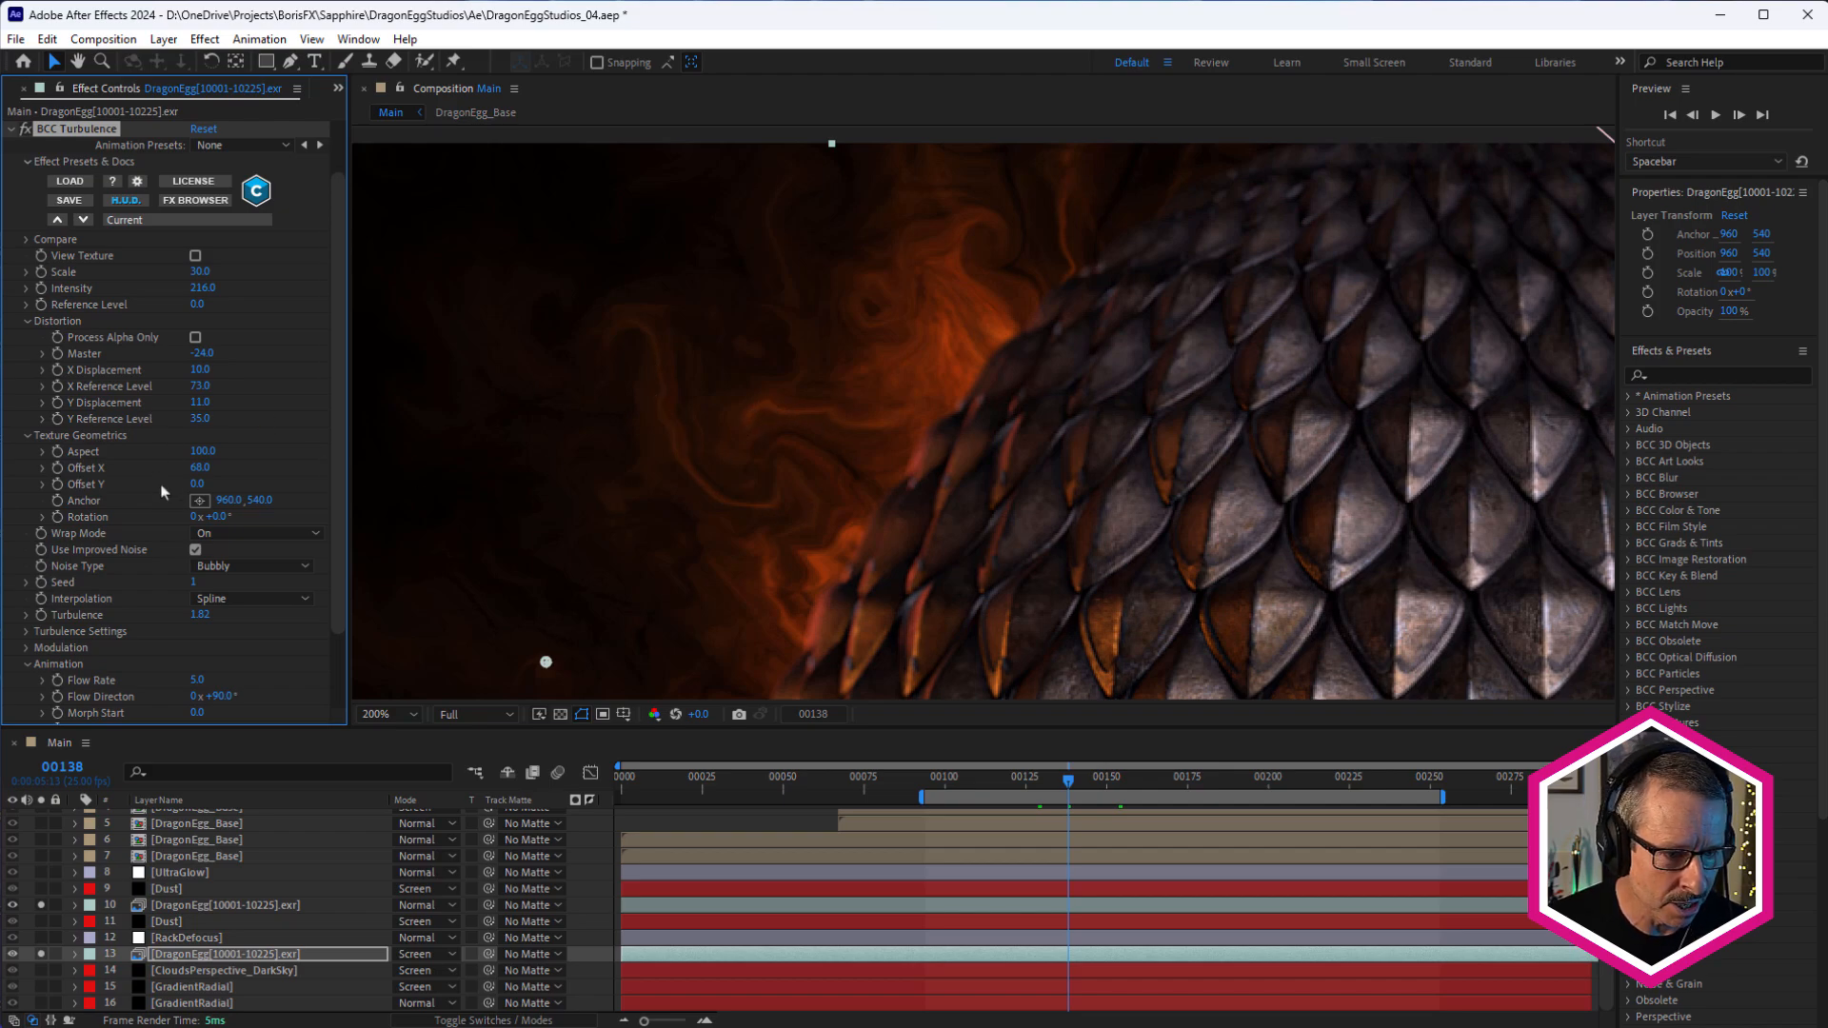
{"action": "left_click", "coordinate": [10, 131]}
Examine the turbulent flames around the egg while scrubbing to frames 194 and 140, ending at frame 174
{"action": "scroll", "coordinate": [863, 405], "scroll_direction": "down", "scroll_amount": 1}
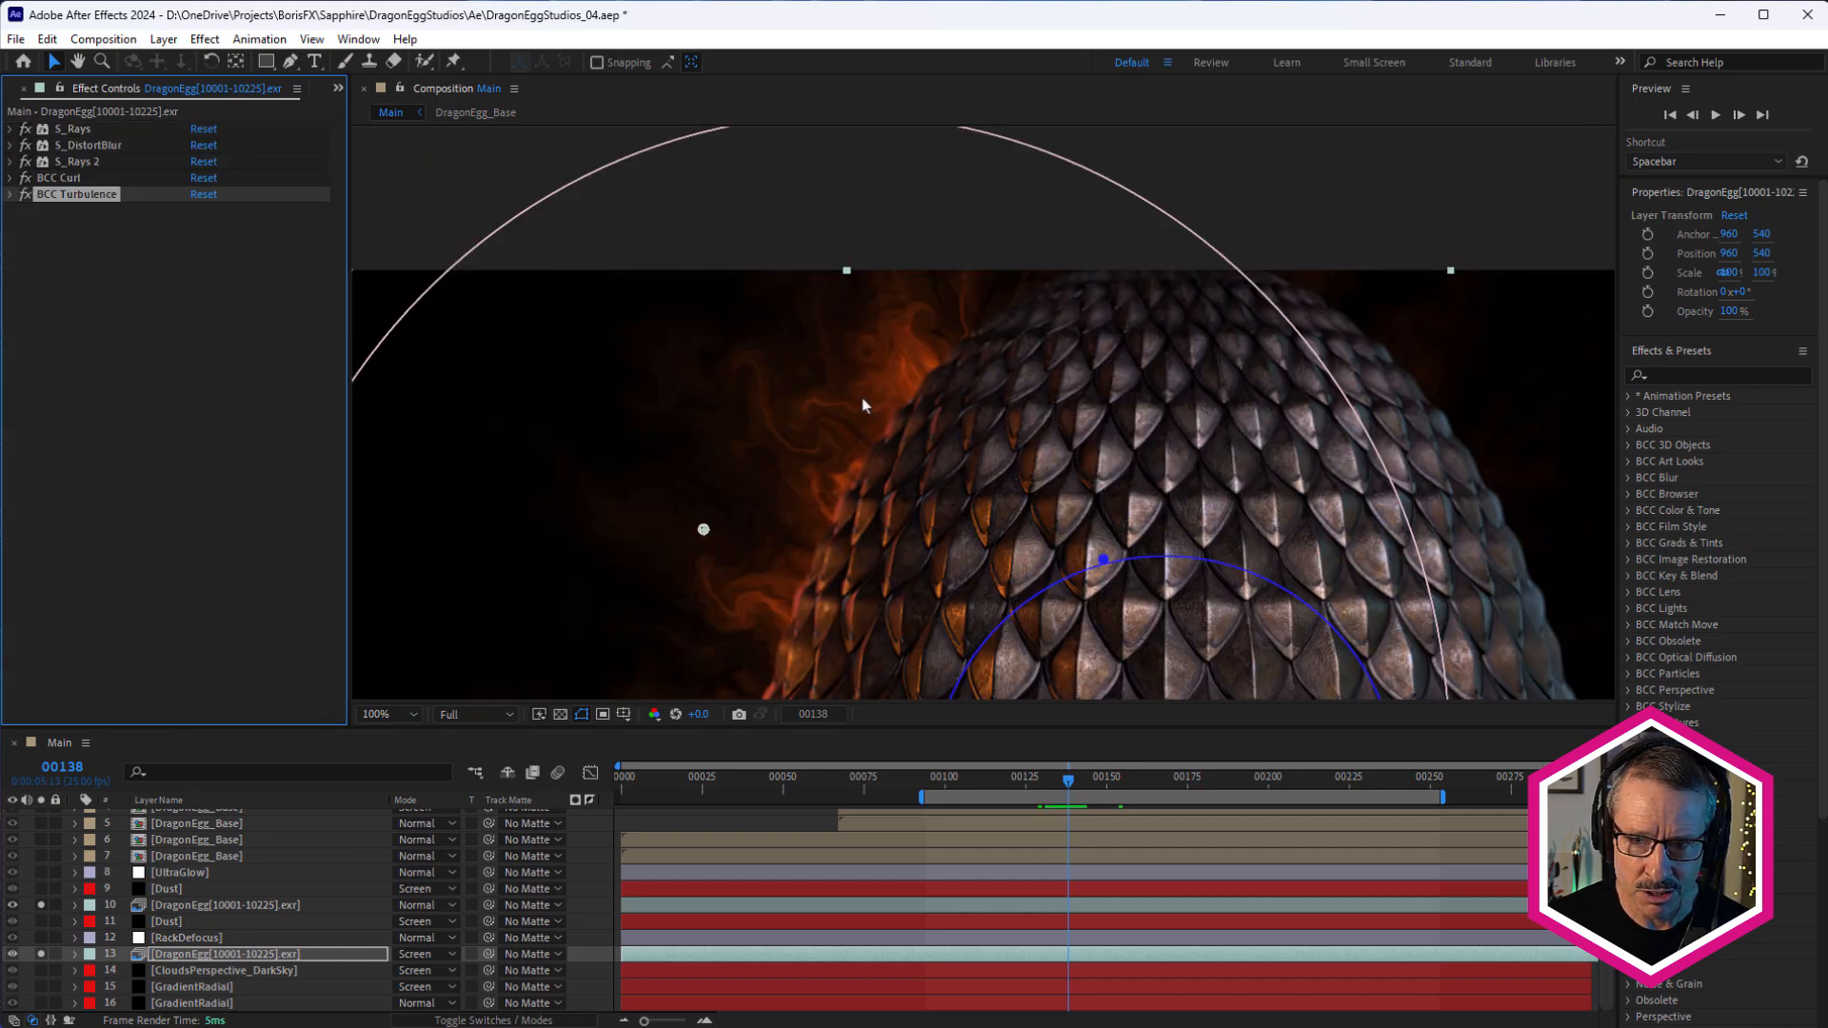
{"action": "scroll", "coordinate": [912, 410], "scroll_direction": "down", "scroll_amount": 1}
{"action": "scroll", "coordinate": [868, 435], "scroll_direction": "up", "scroll_amount": 1}
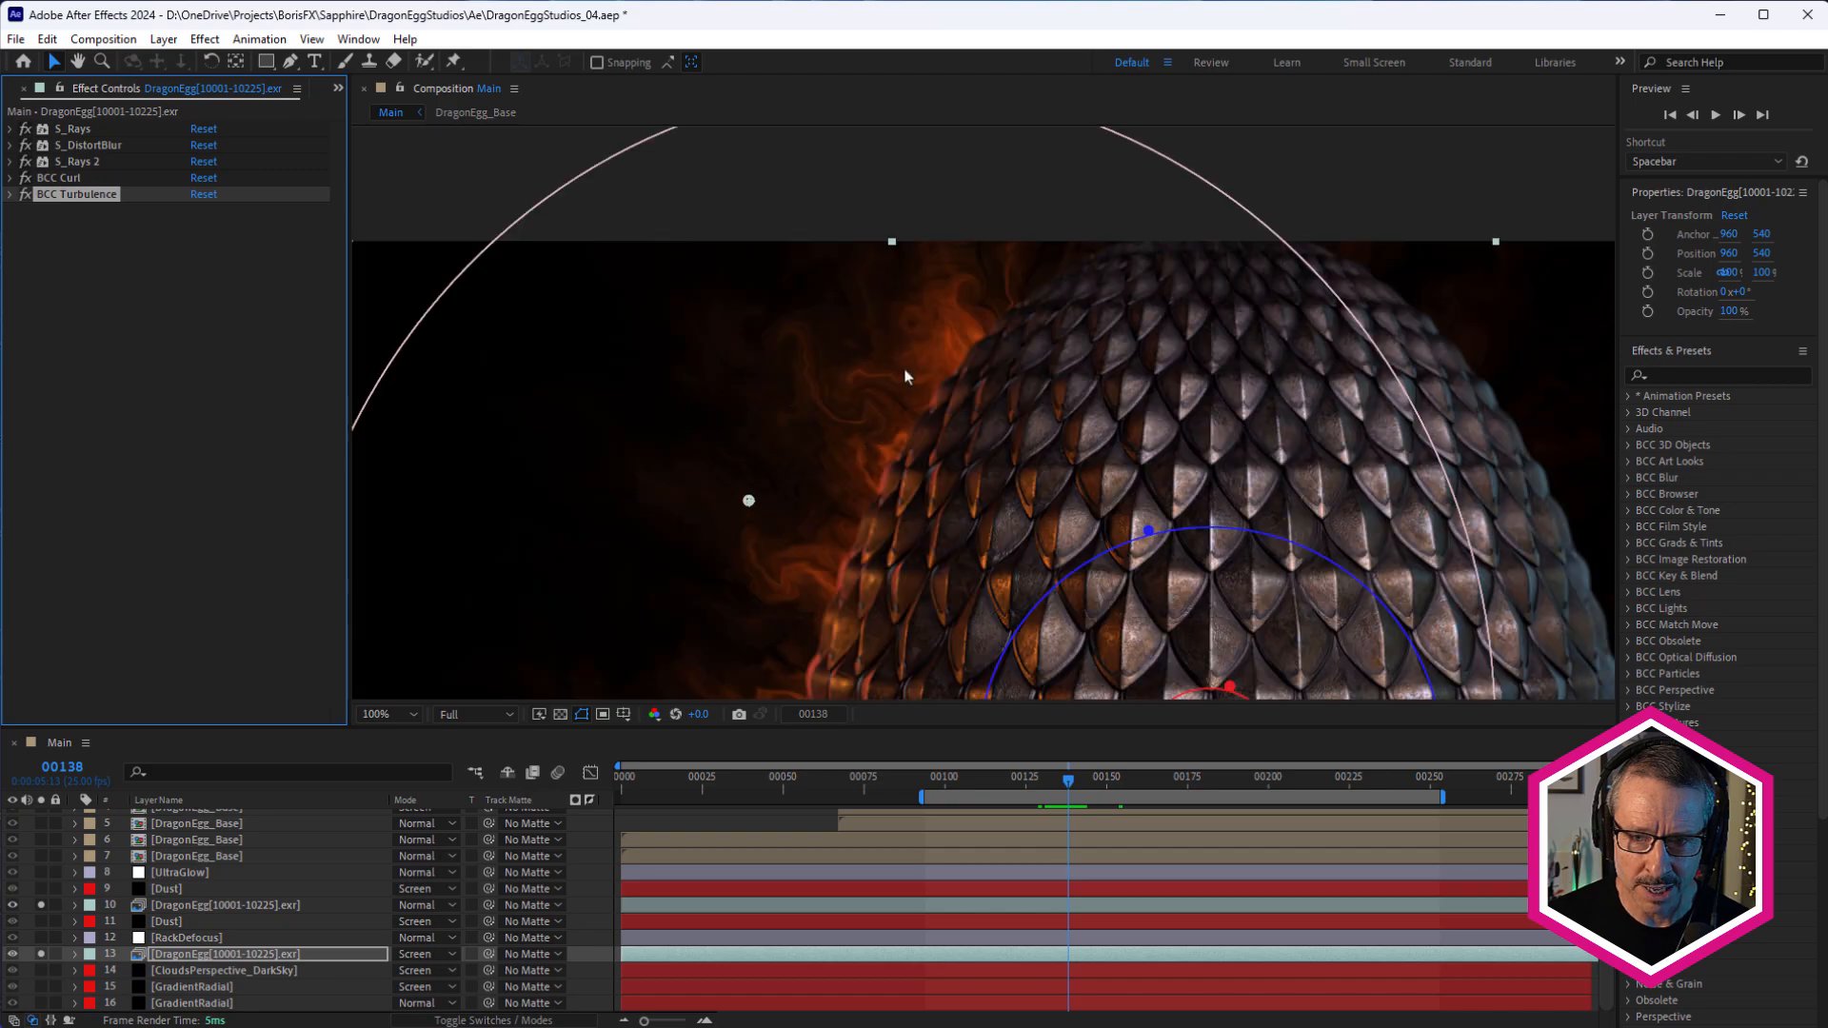
{"action": "scroll", "coordinate": [902, 365], "scroll_direction": "up", "scroll_amount": 1}
{"action": "left_click", "coordinate": [1083, 779]}
{"action": "left_click_drag", "start_coordinate": [1112, 783], "coordinate": [1248, 817]}
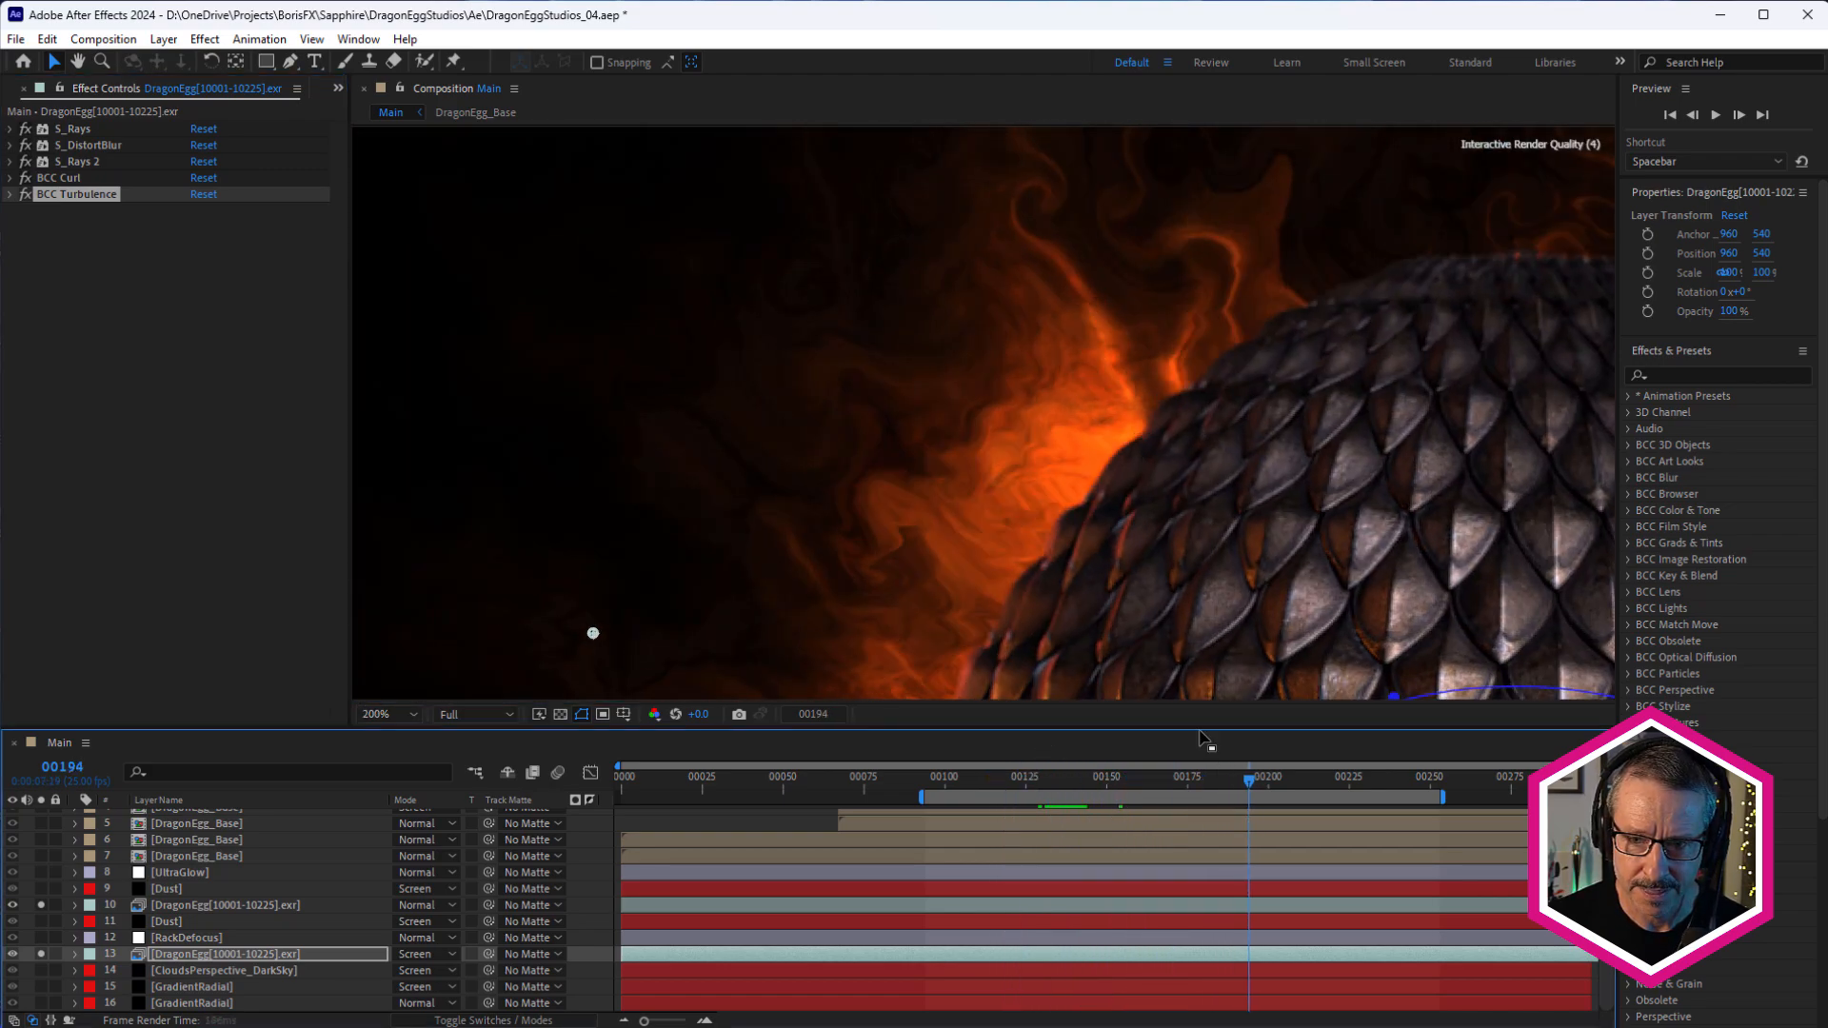
{"action": "scroll", "coordinate": [956, 434], "scroll_direction": "down", "scroll_amount": 3}
{"action": "scroll", "coordinate": [985, 458], "scroll_direction": "up", "scroll_amount": 2}
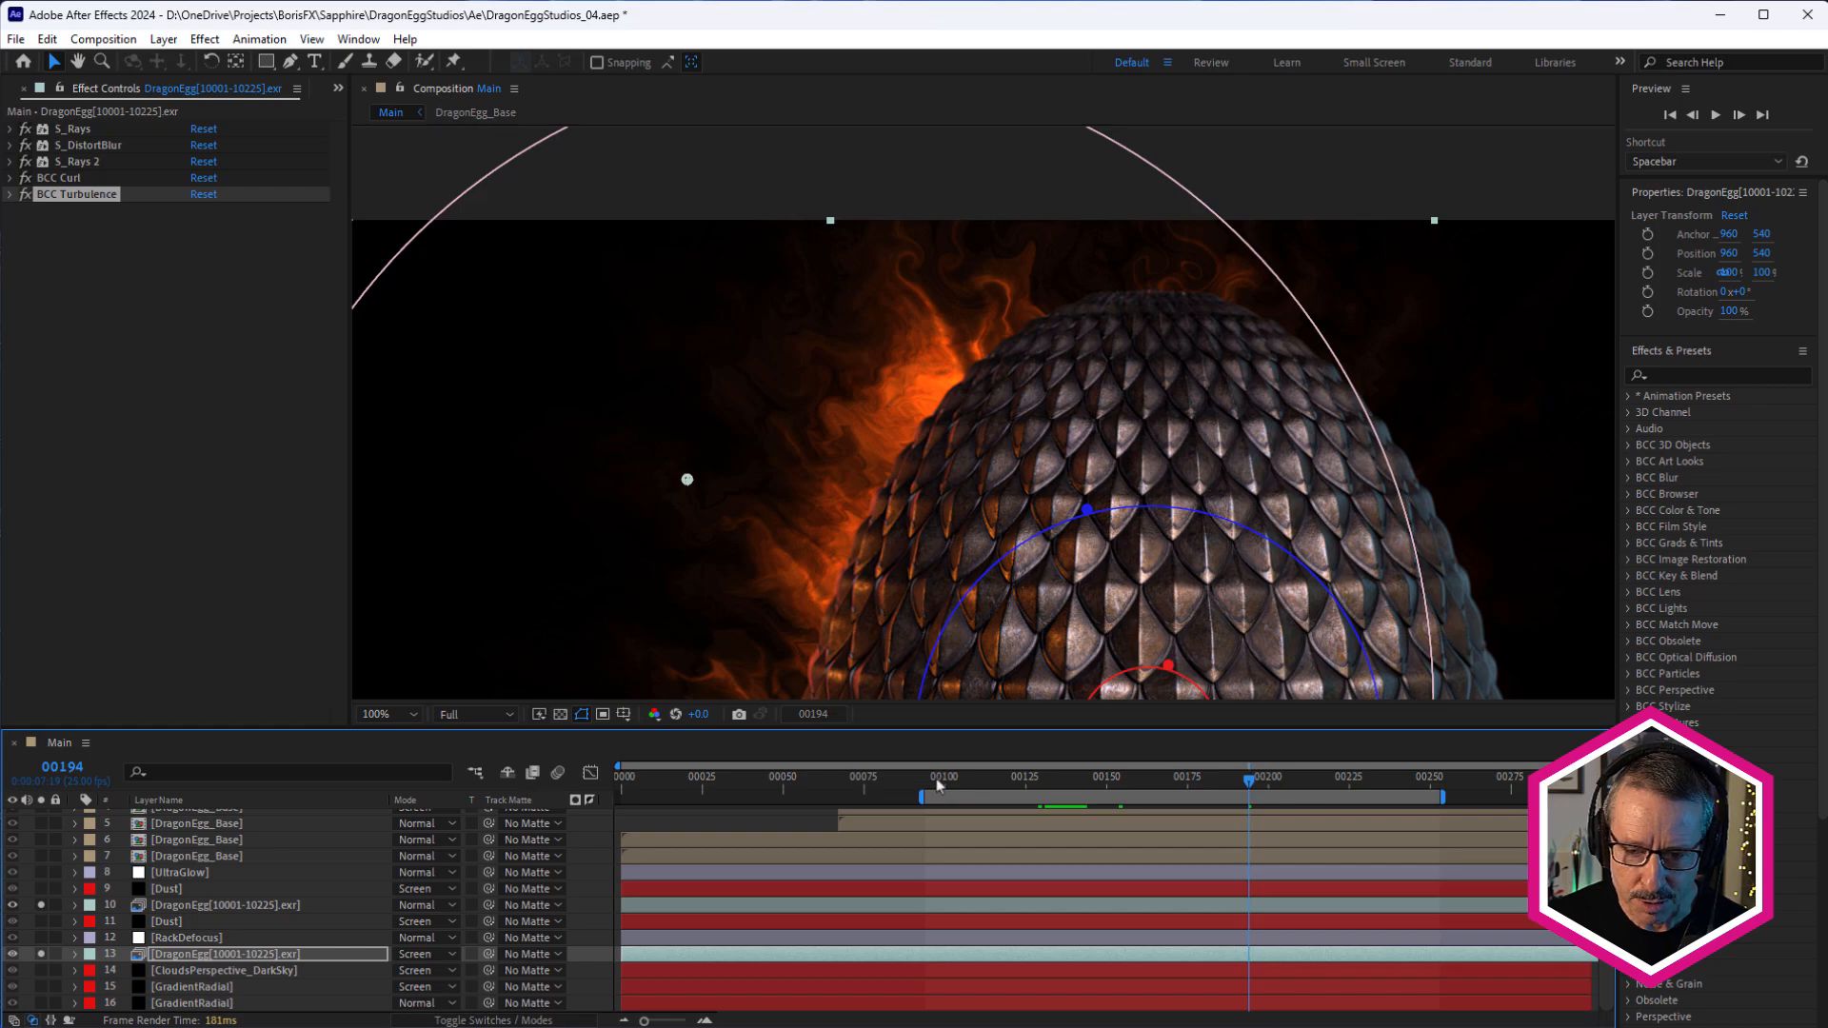
{"action": "left_click_drag", "start_coordinate": [942, 785], "coordinate": [1073, 786]}
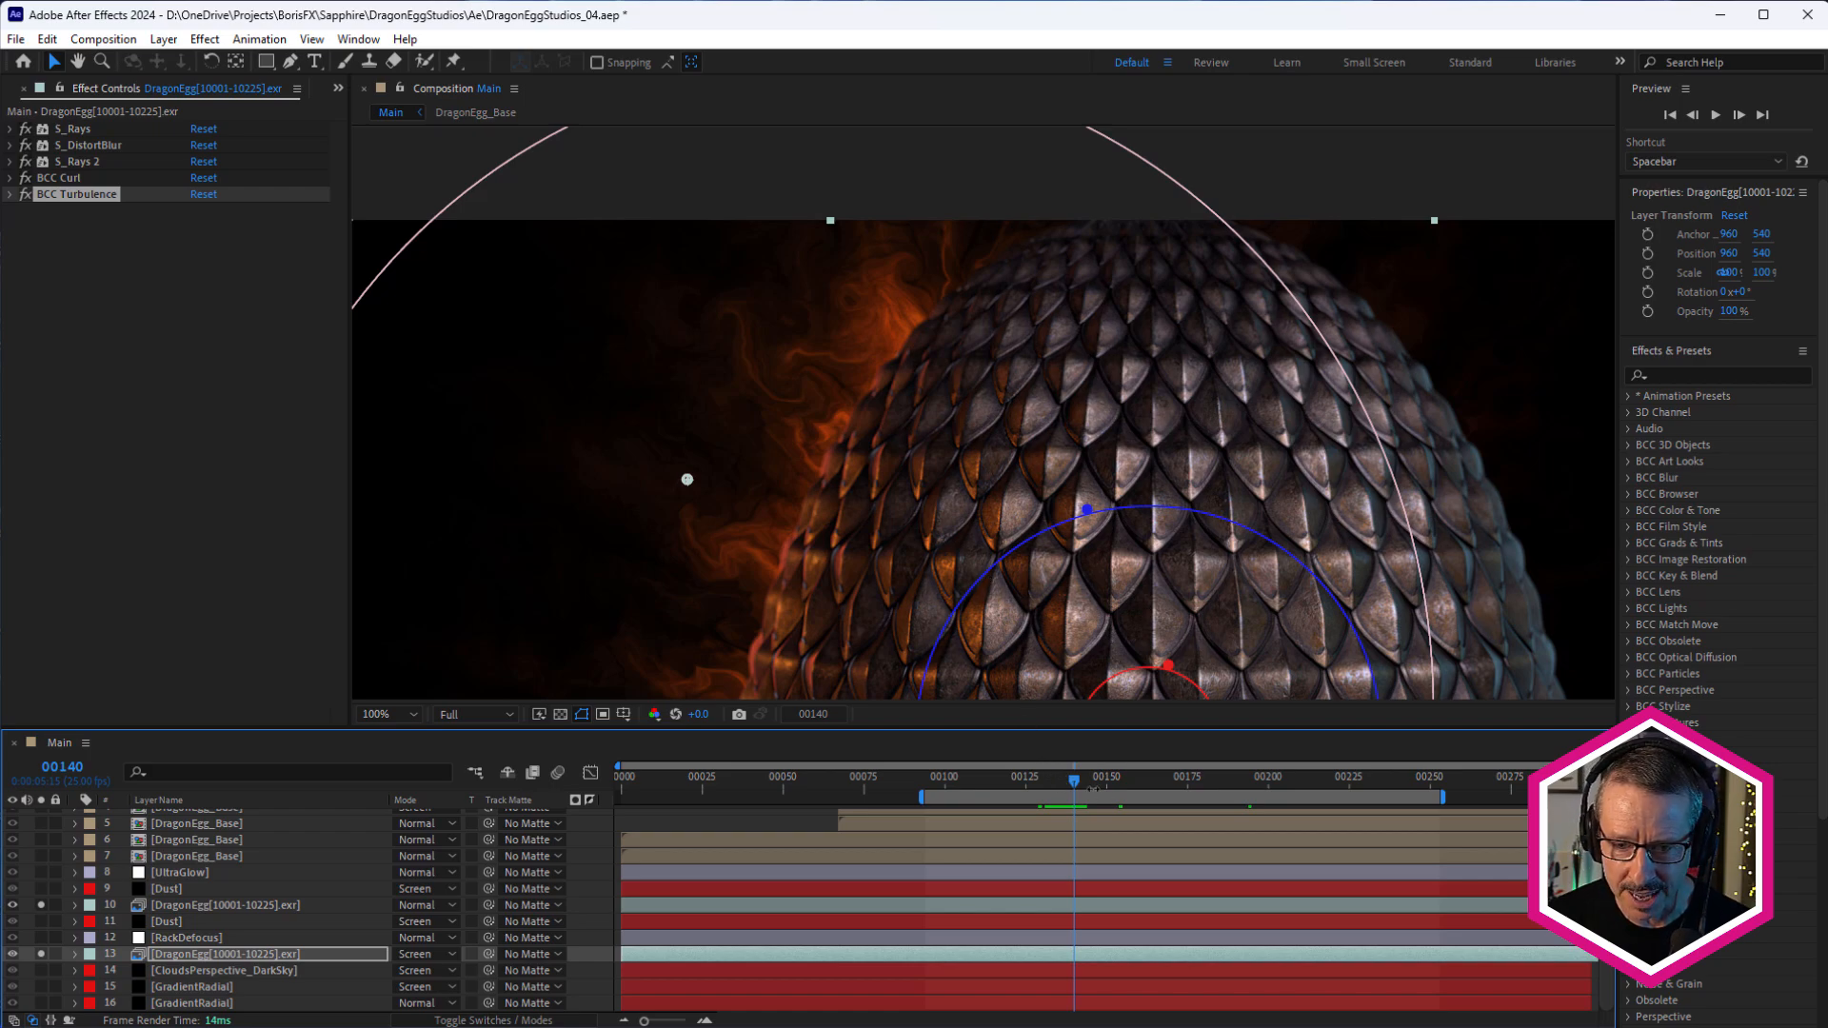
{"action": "left_click_drag", "start_coordinate": [1091, 788], "coordinate": [1184, 805]}
Examine the egg and its flames at 50% and 100% magnification, scrubbing to frame 169
{"action": "key", "text": "space"}
{"action": "left_click_drag", "start_coordinate": [1079, 469], "coordinate": [823, 255]}
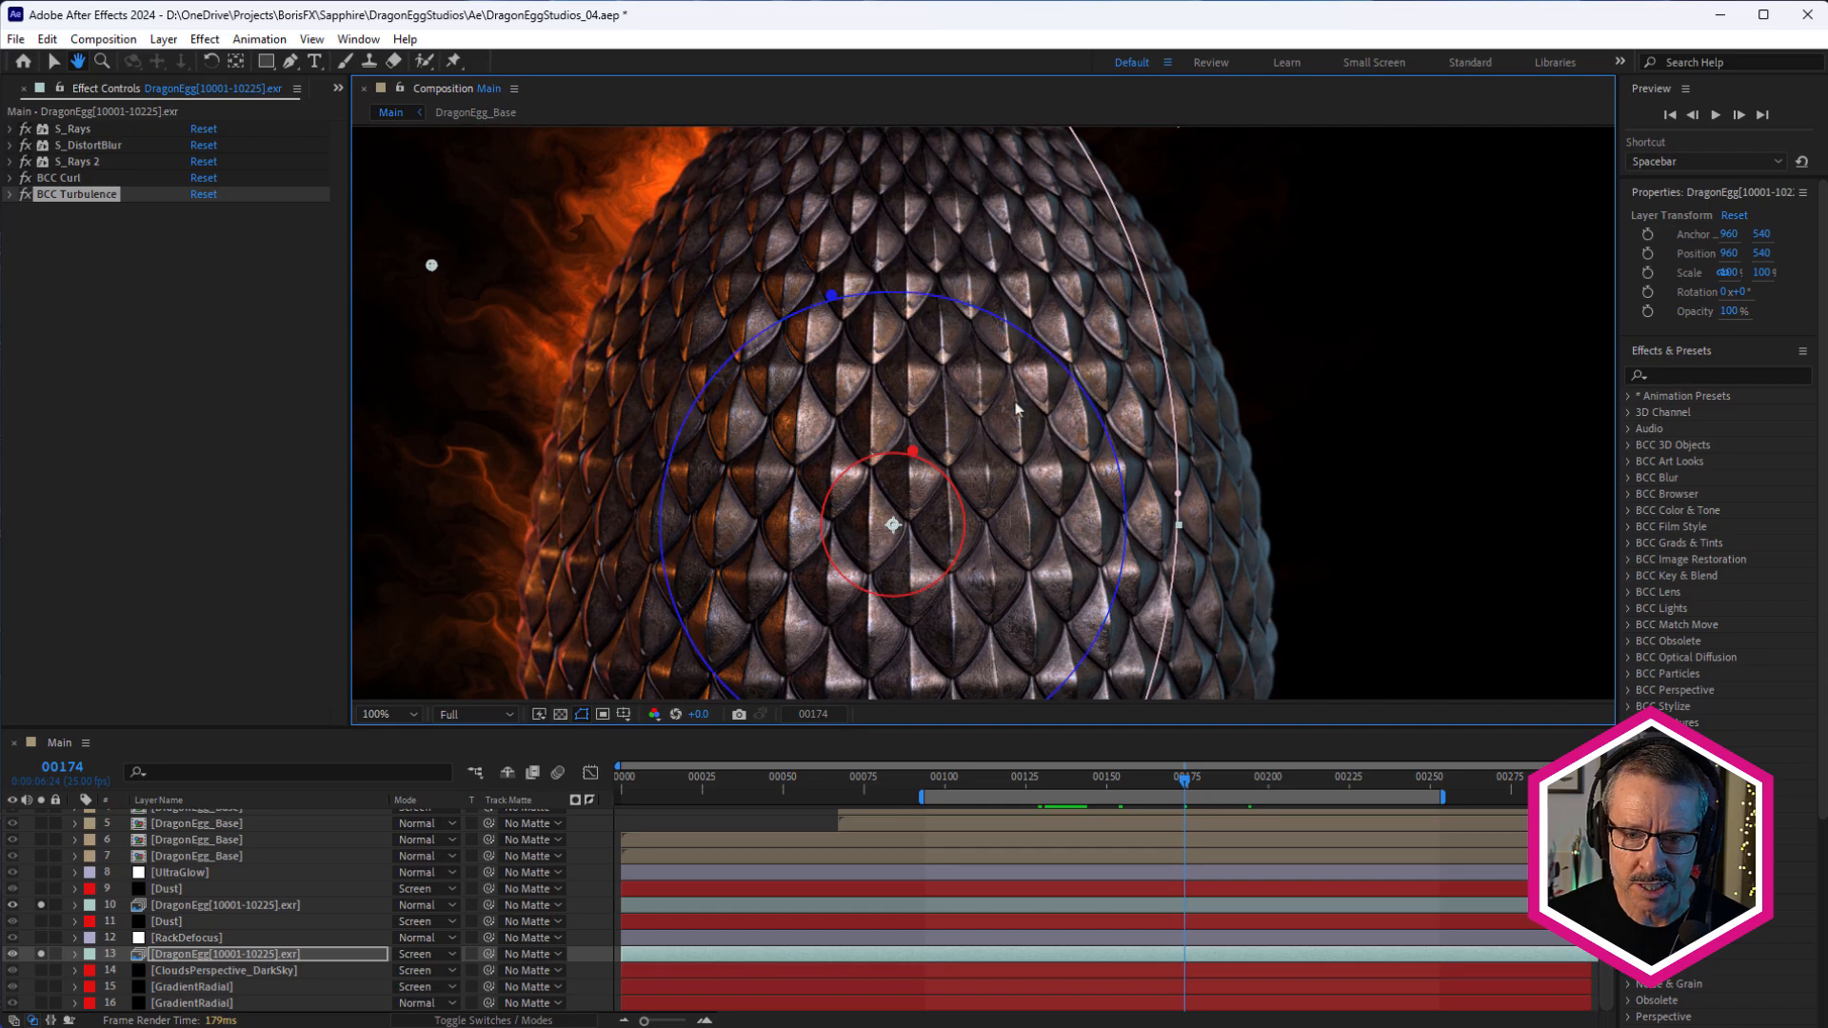
{"action": "scroll", "coordinate": [928, 389], "scroll_direction": "down", "scroll_amount": 2}
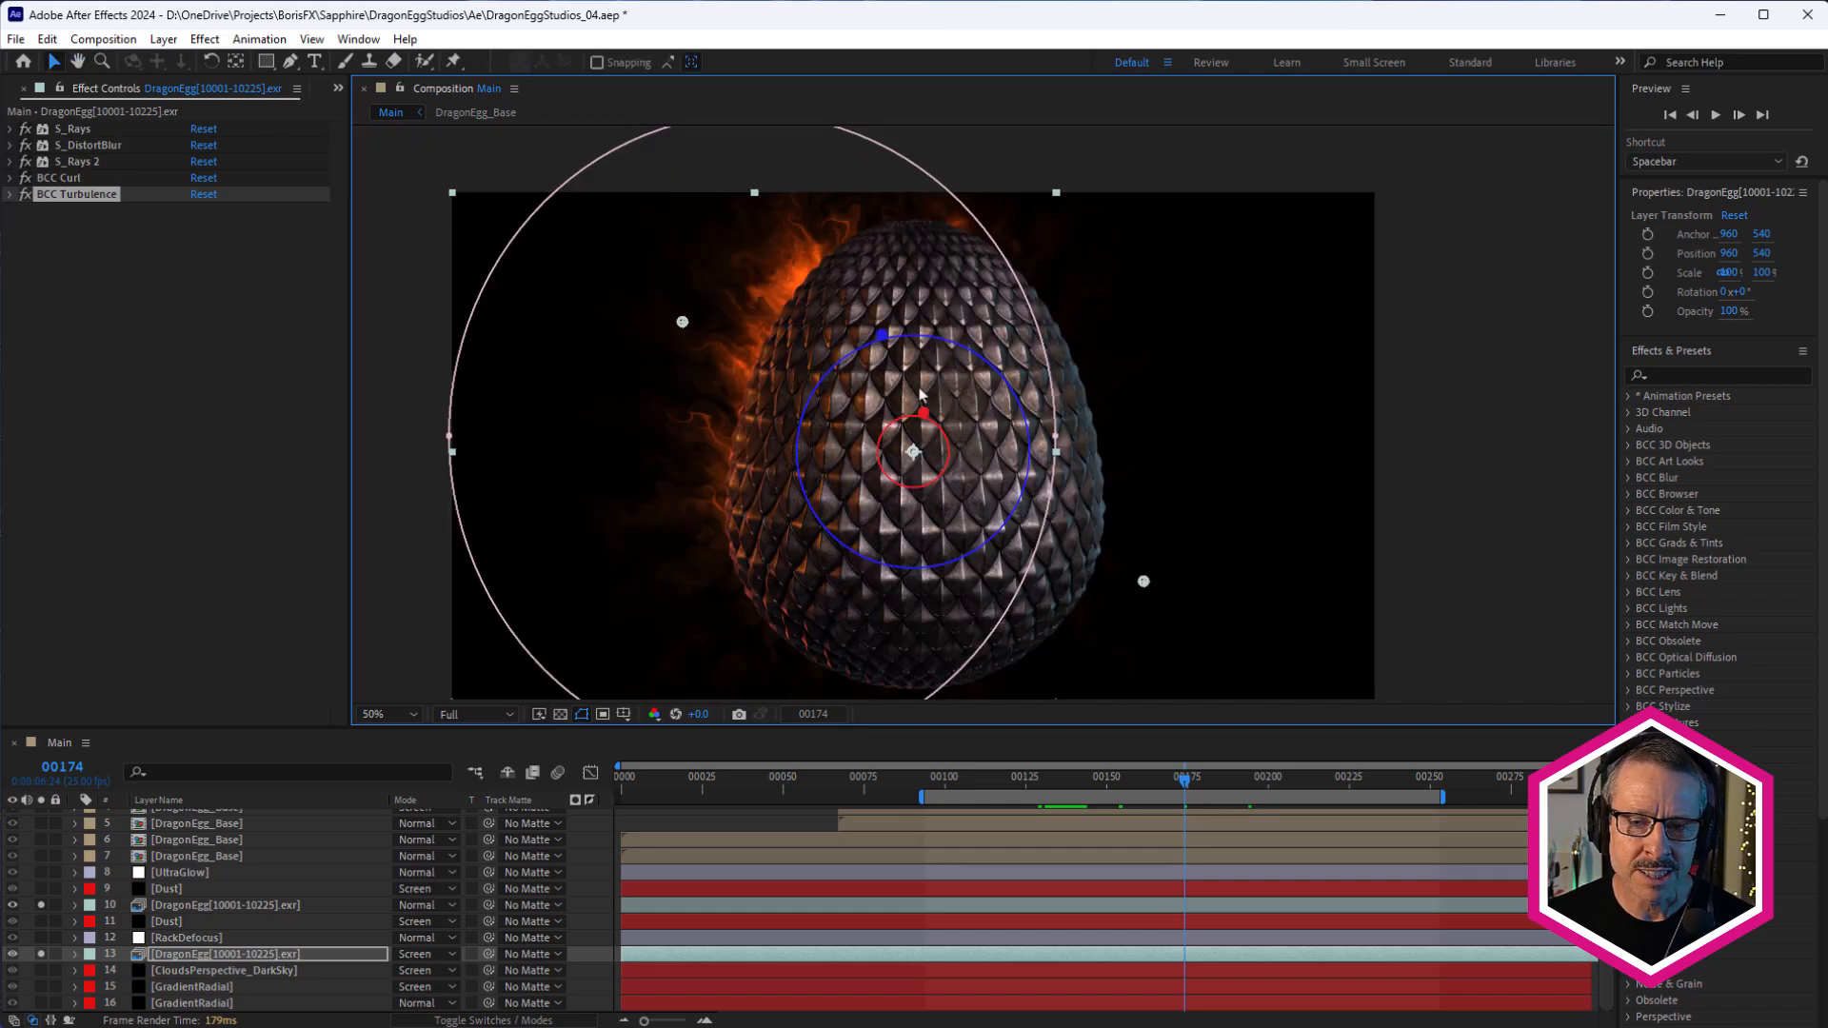
{"action": "scroll", "coordinate": [919, 392], "scroll_direction": "up", "scroll_amount": 2}
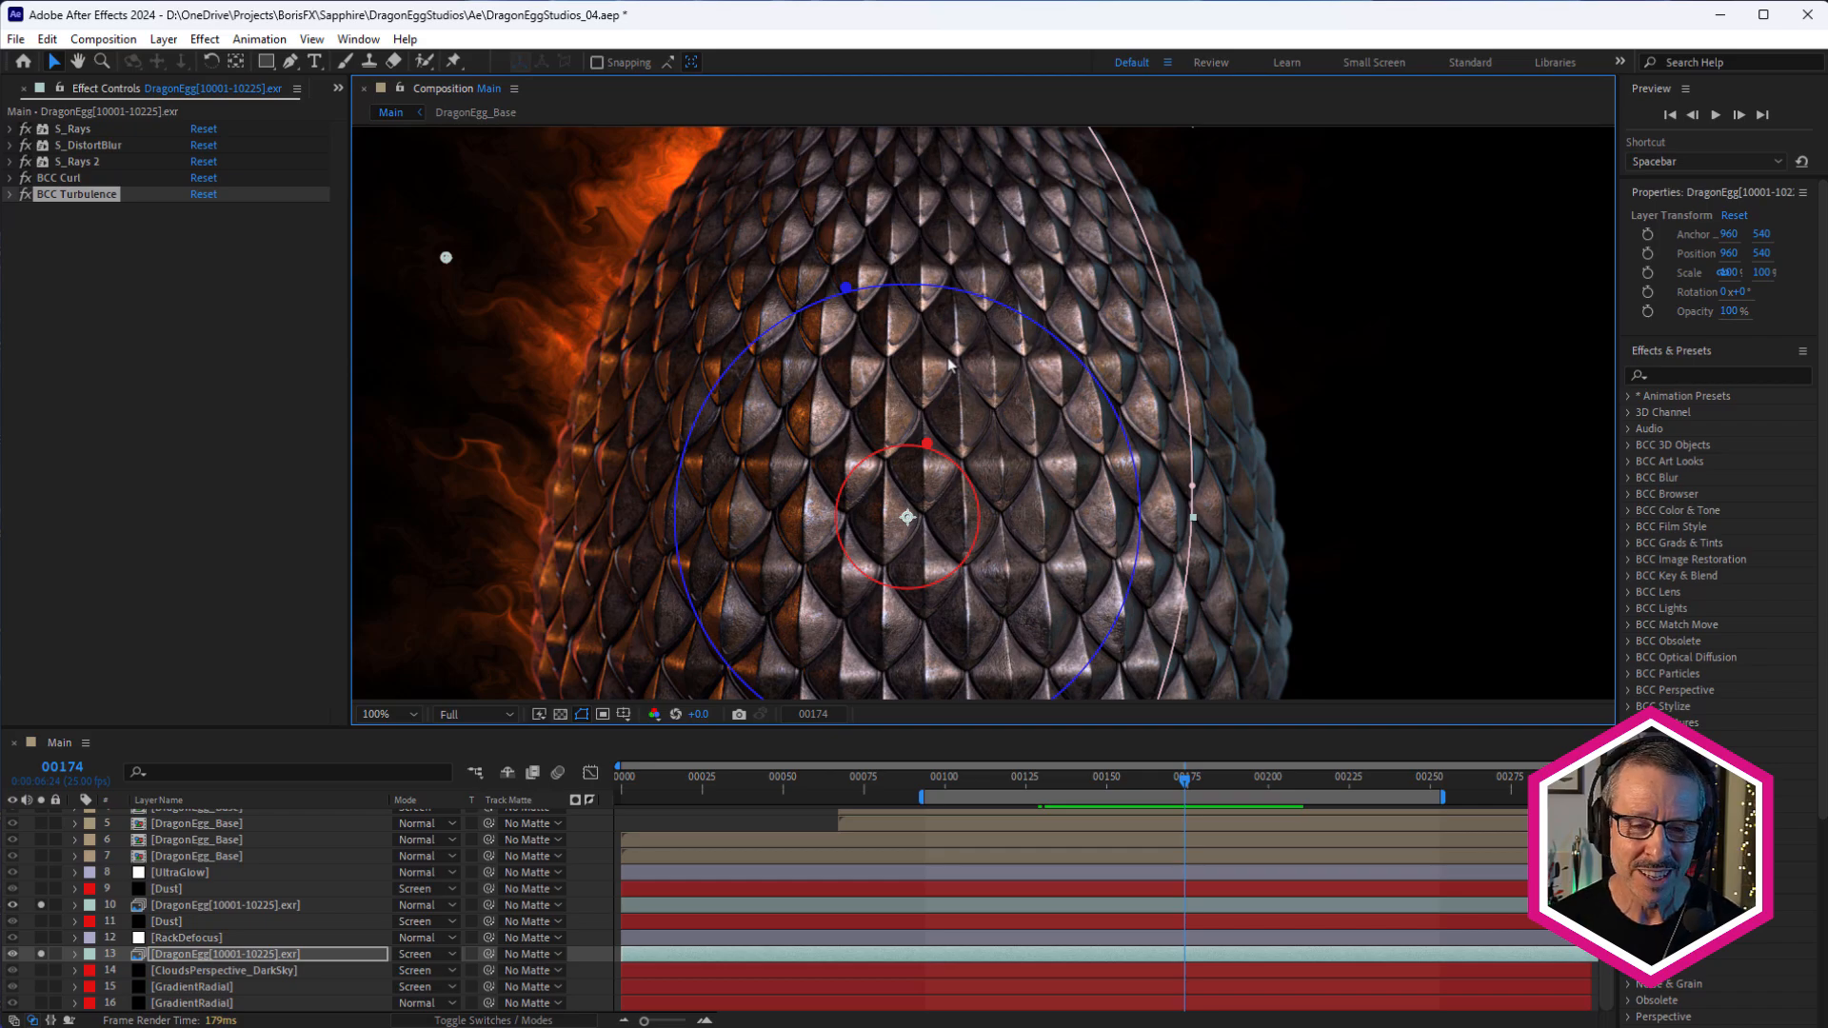
{"action": "key", "text": "comma"}
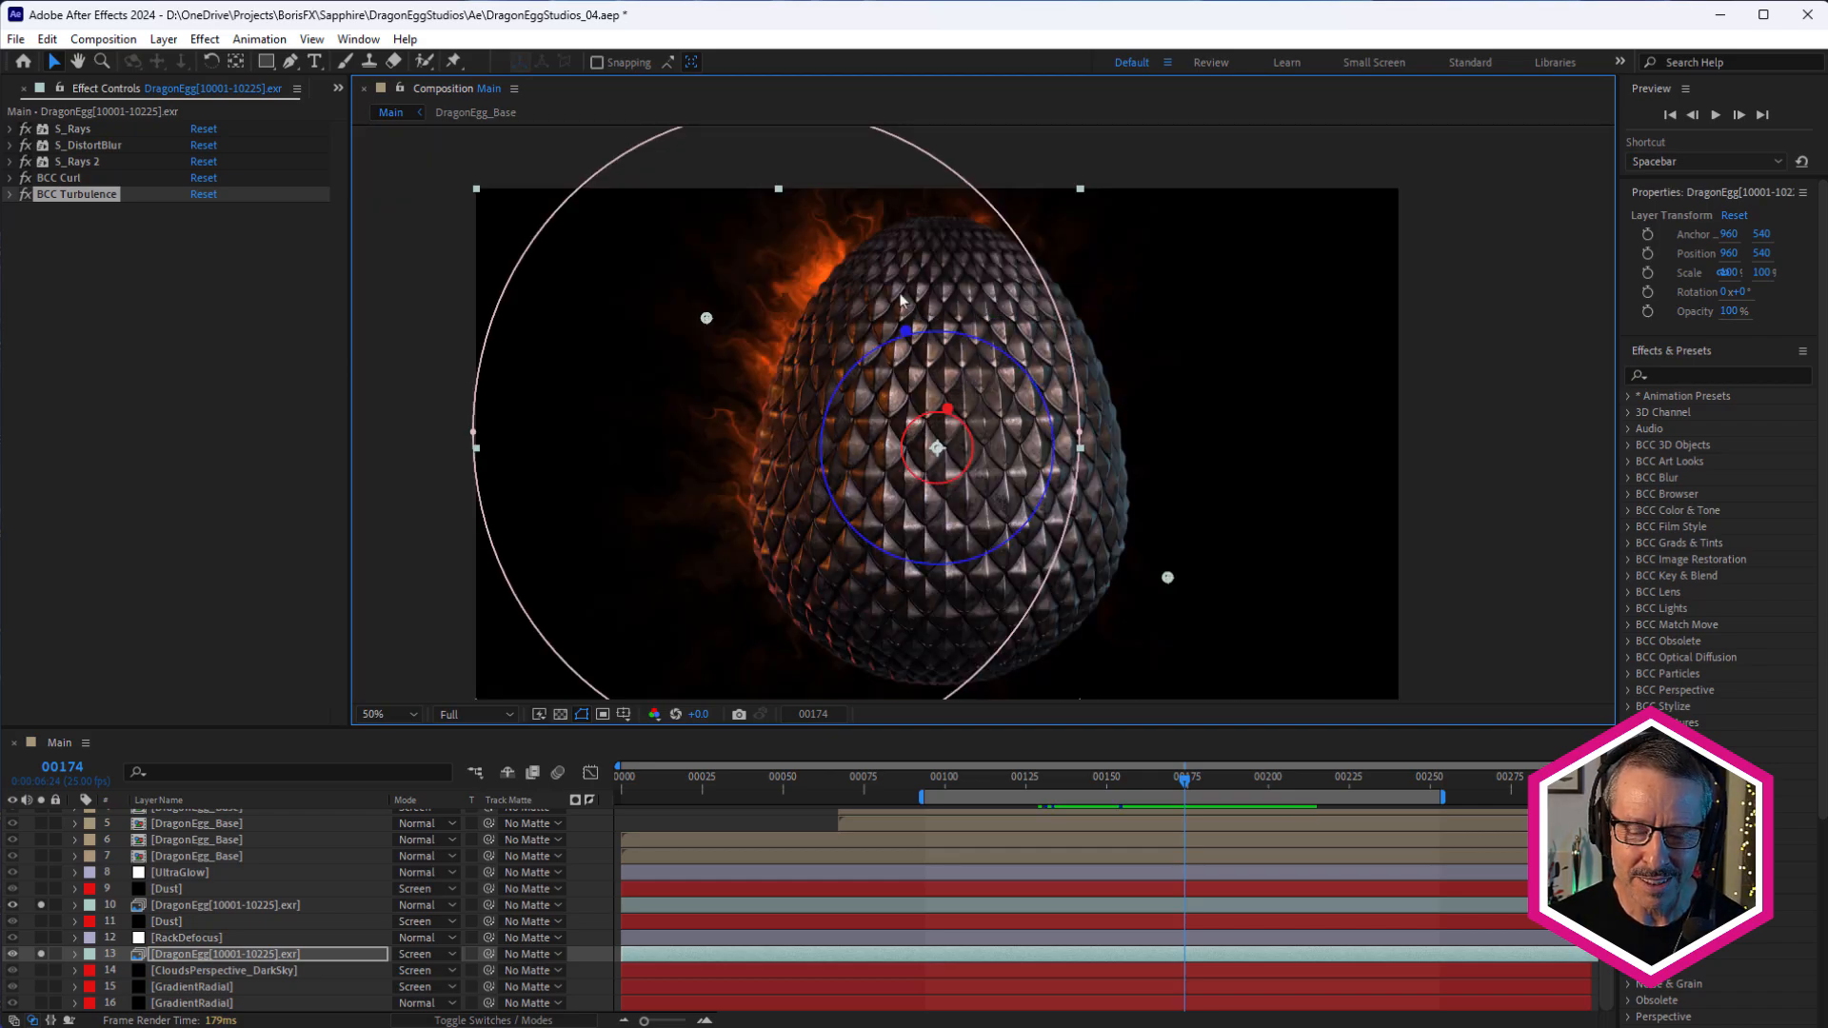
{"action": "scroll", "coordinate": [835, 279], "scroll_direction": "up", "scroll_amount": 2}
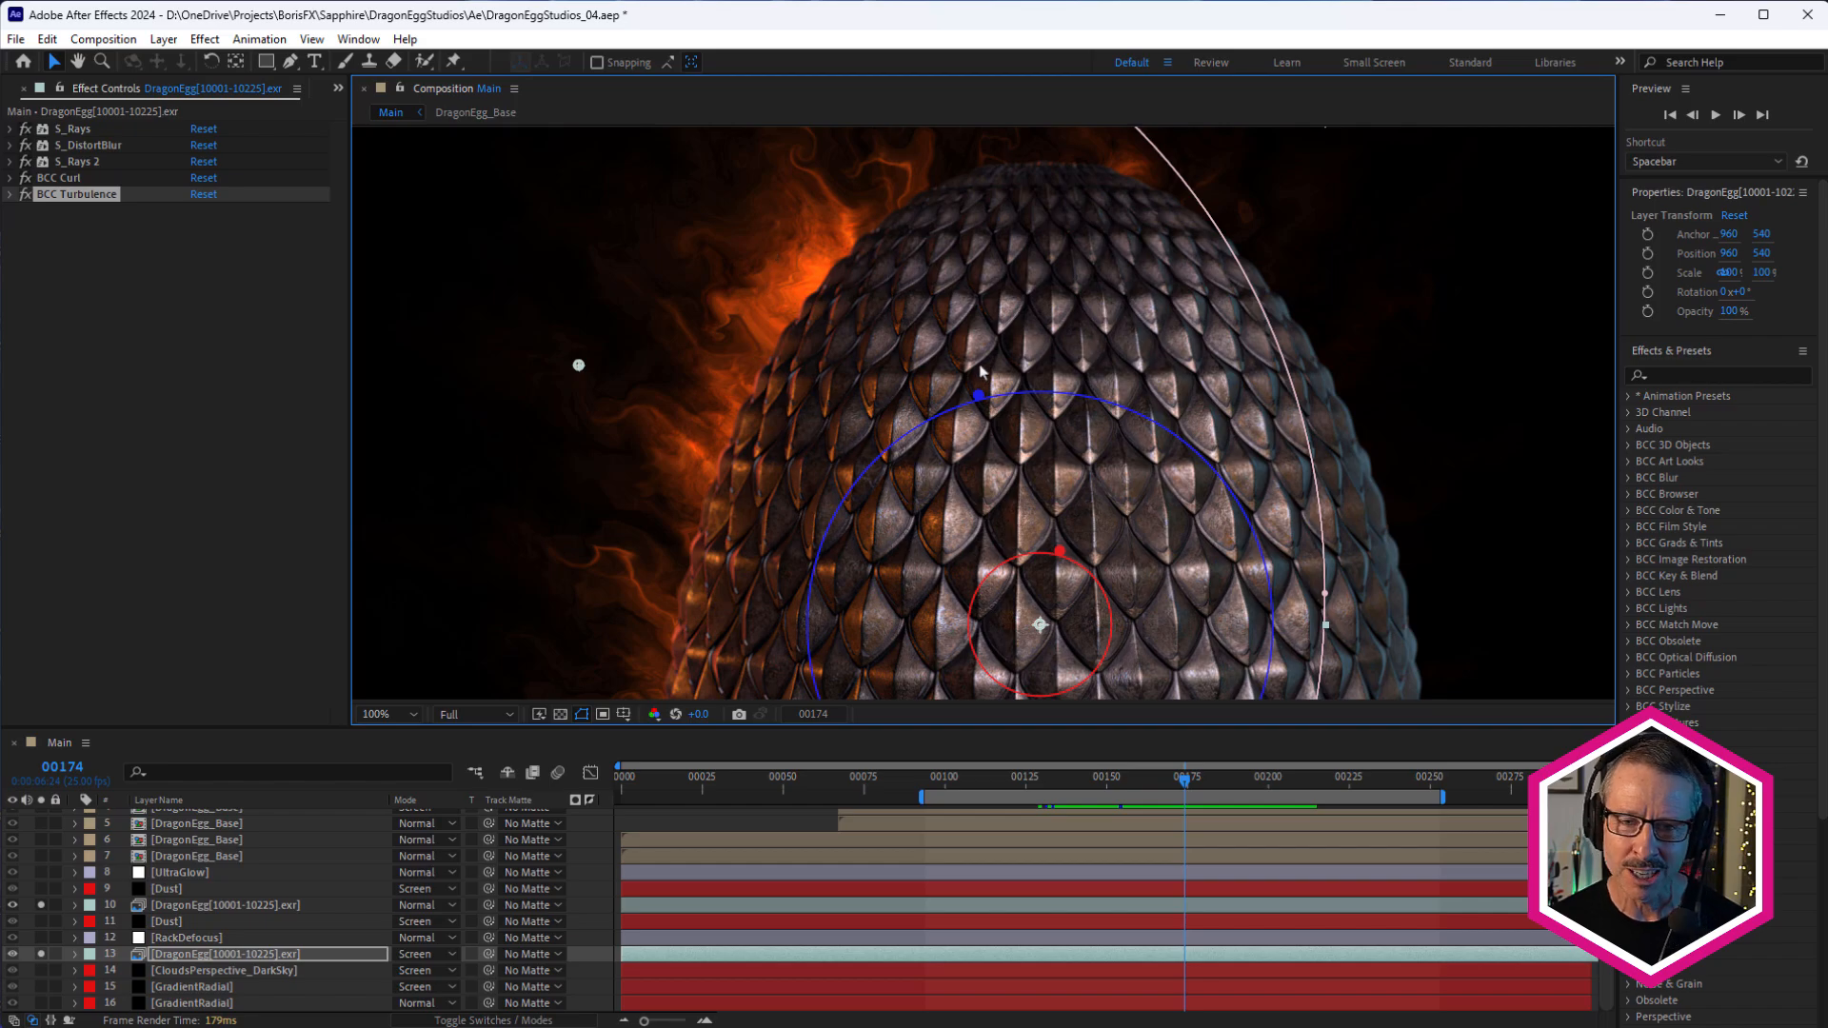
{"action": "scroll", "coordinate": [969, 298], "scroll_direction": "down", "scroll_amount": 2}
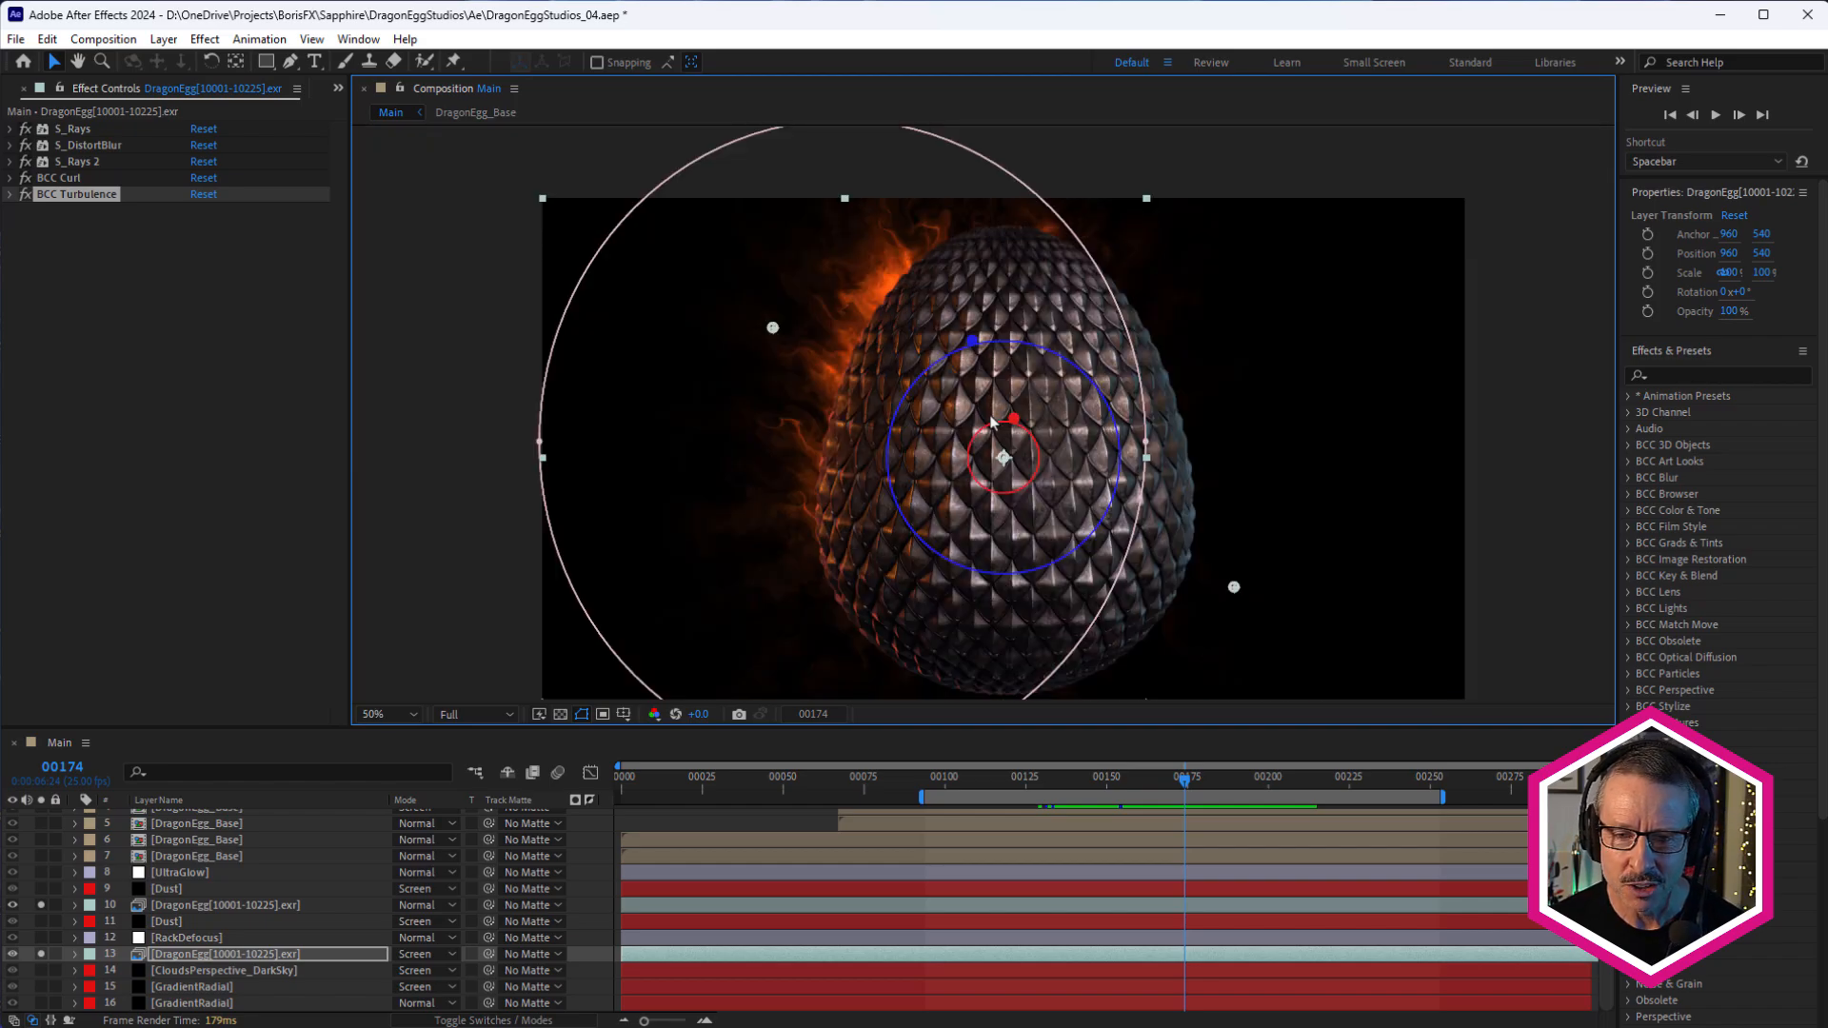
{"action": "scroll", "coordinate": [983, 339], "scroll_direction": "up", "scroll_amount": 2}
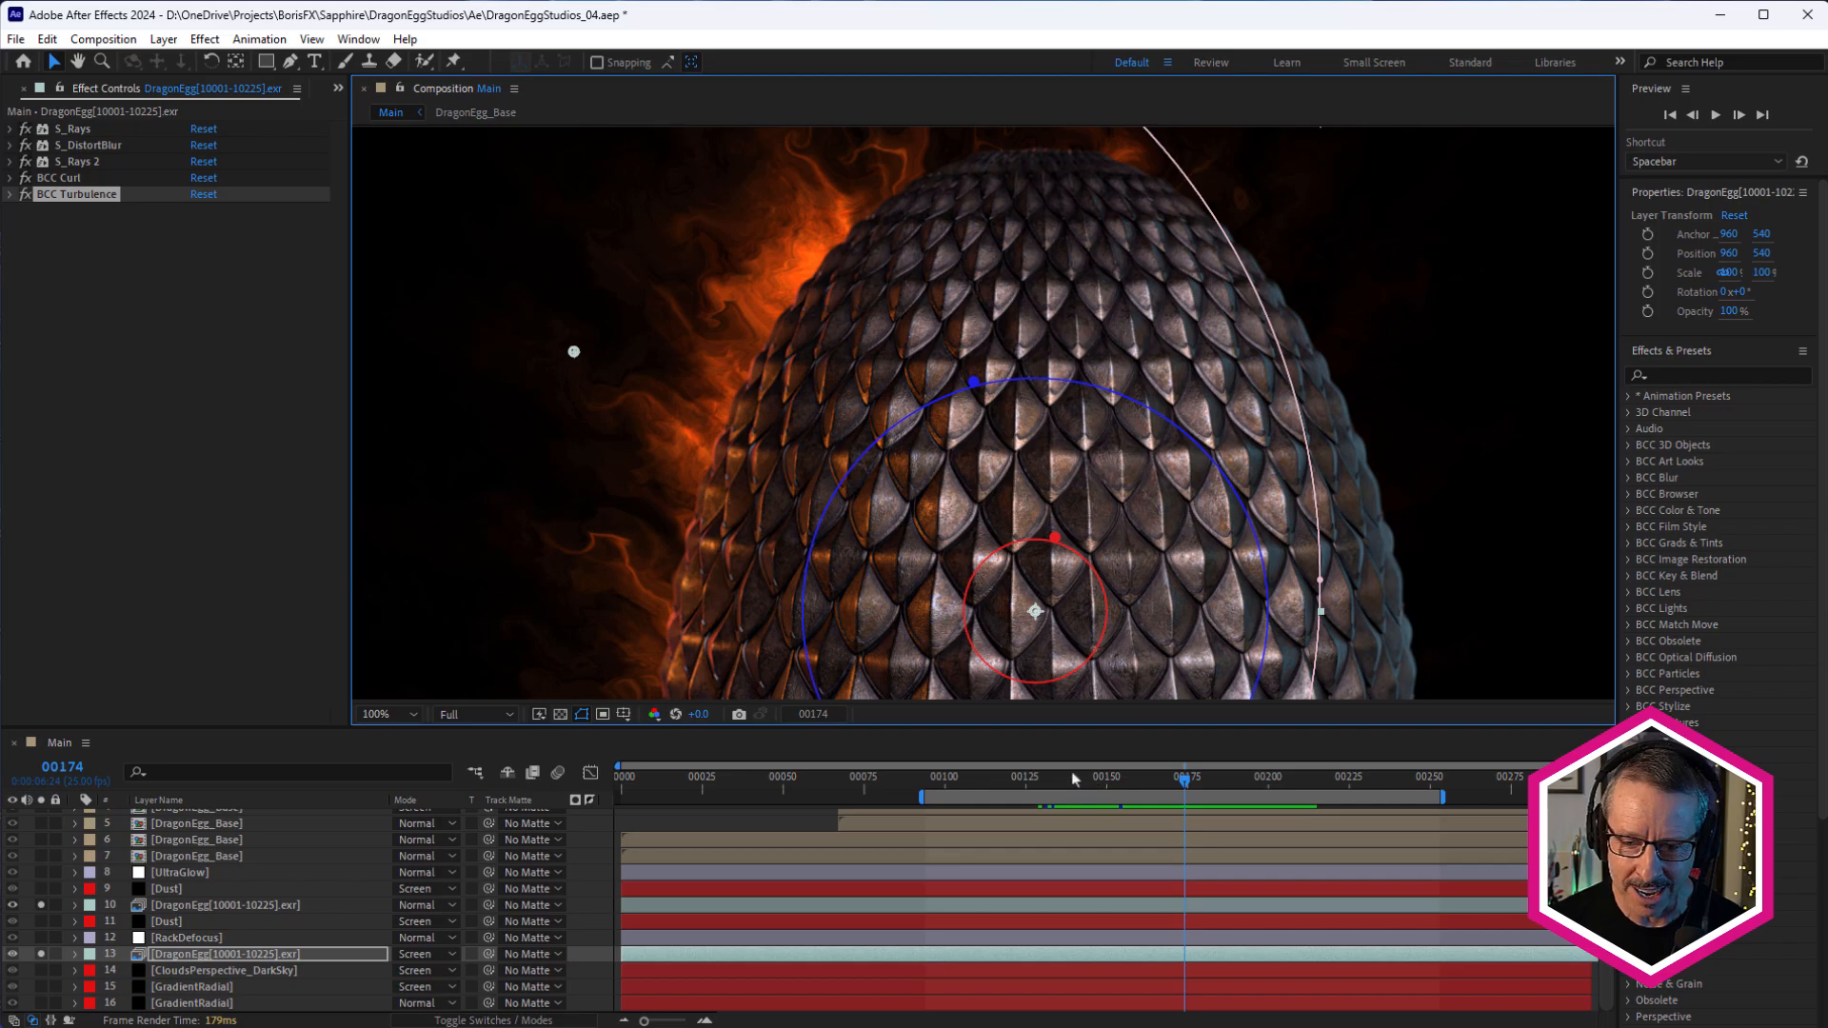
{"action": "left_click_drag", "start_coordinate": [1037, 778], "coordinate": [1168, 843]}
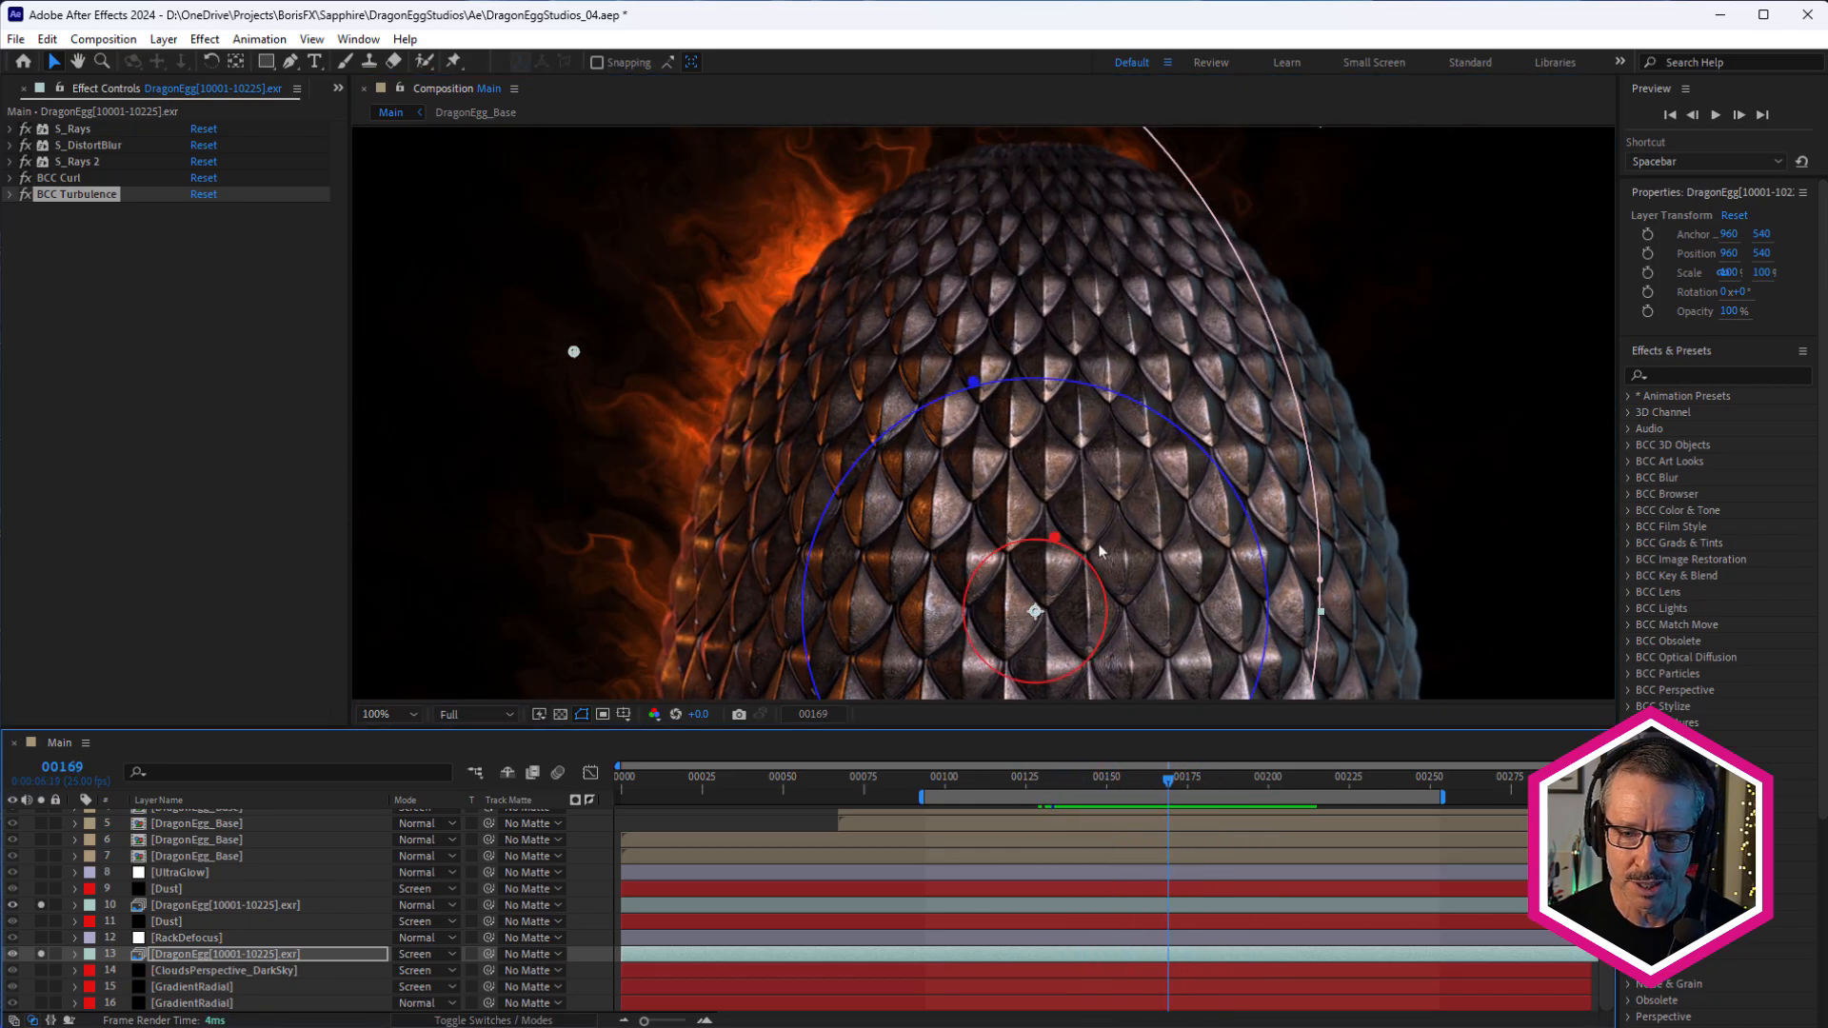
{"action": "scroll", "coordinate": [1086, 430], "scroll_direction": "down", "scroll_amount": 2}
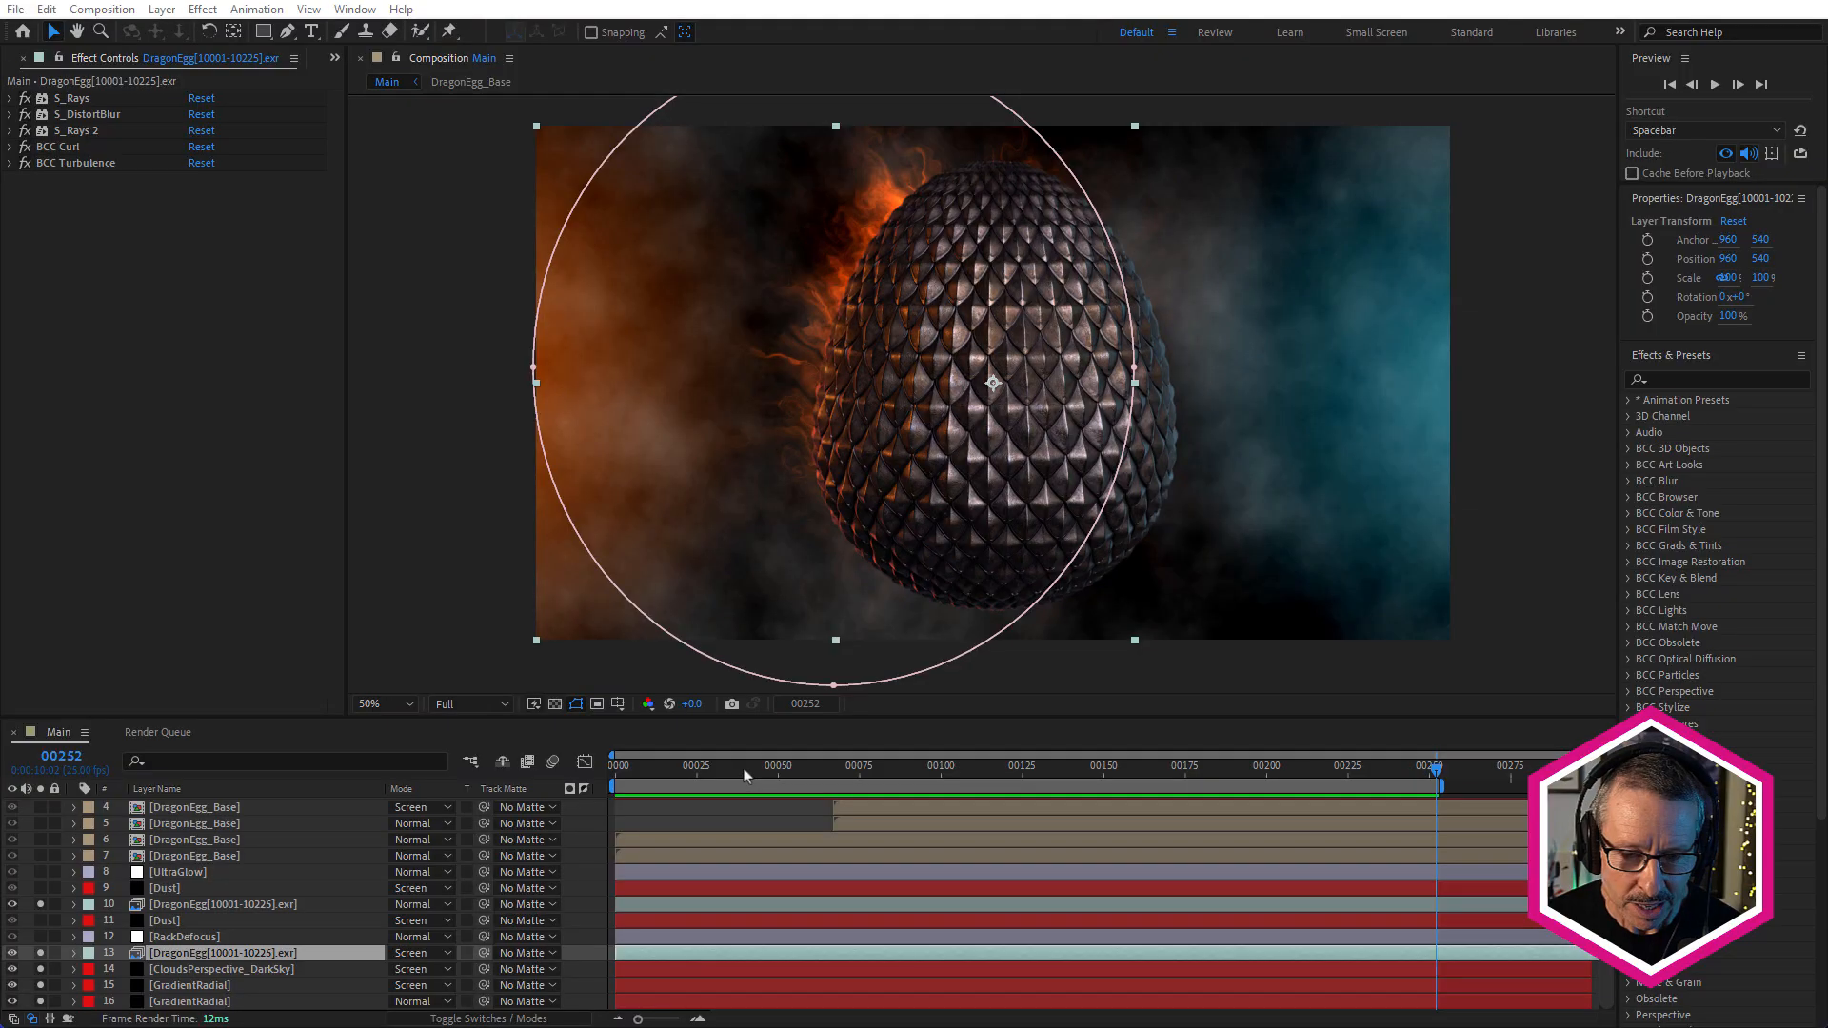
Scrub to frame 63 and examine the egg's scales at 100% magnification
{"action": "left_click_drag", "start_coordinate": [746, 774], "coordinate": [820, 771]}
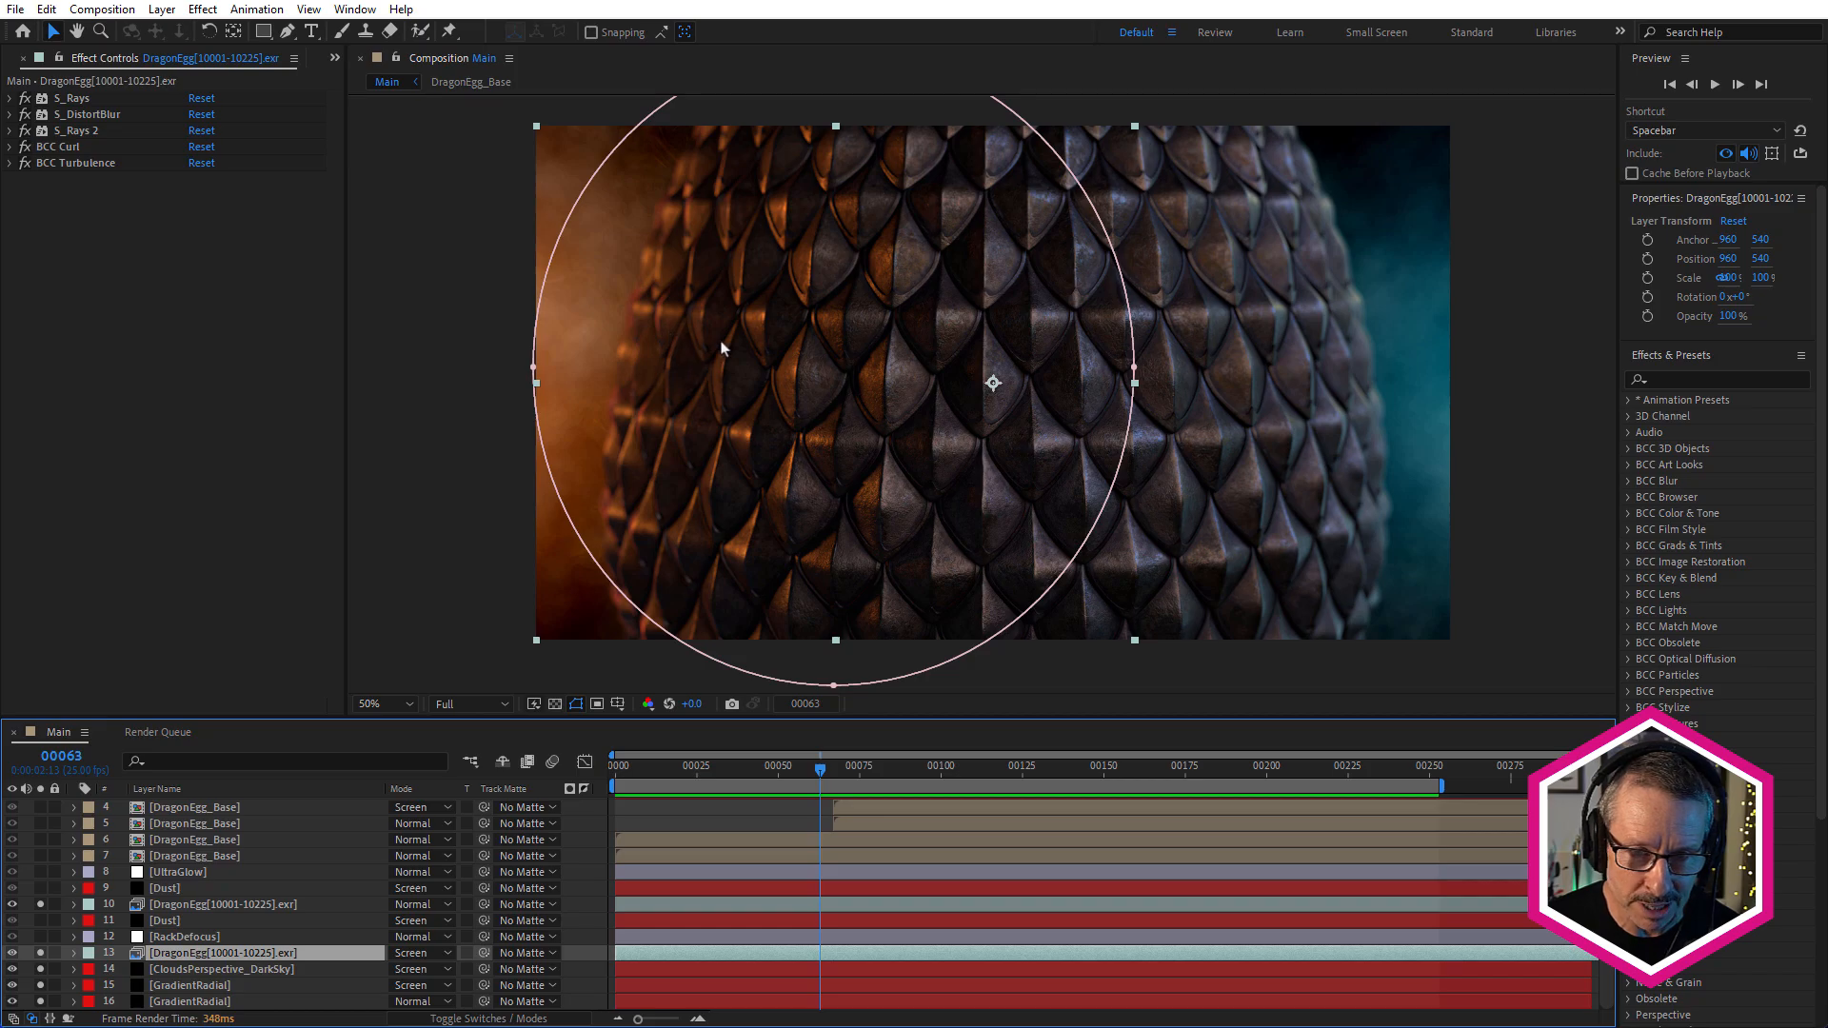
{"action": "key", "text": "period"}
{"action": "key", "text": "period"}
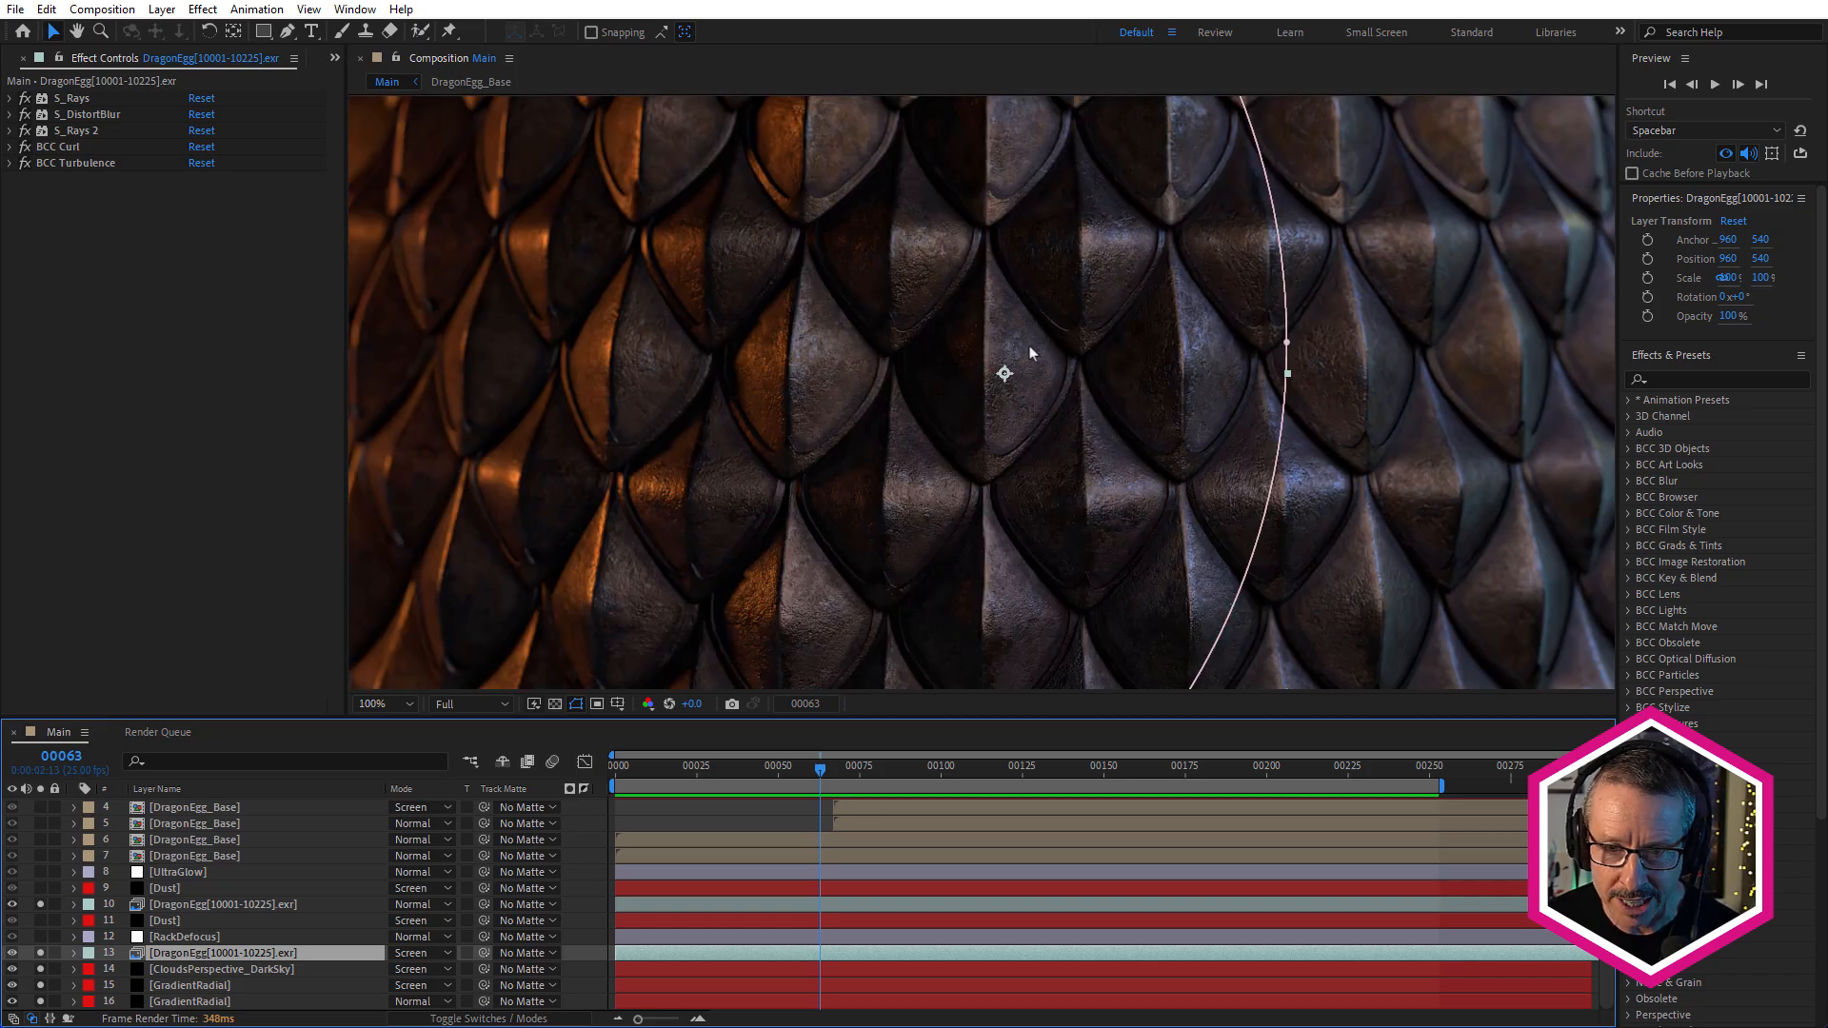
Scrub to frame 69 and add the RackDefocus layer to the soloed layers
{"action": "key", "text": "comma"}
{"action": "mouse_move", "coordinate": [823, 770]}
{"action": "left_mouse_down"}
{"action": "mouse_move", "coordinate": [797, 773]}
{"action": "mouse_move", "coordinate": [838, 784]}
{"action": "left_mouse_up"}
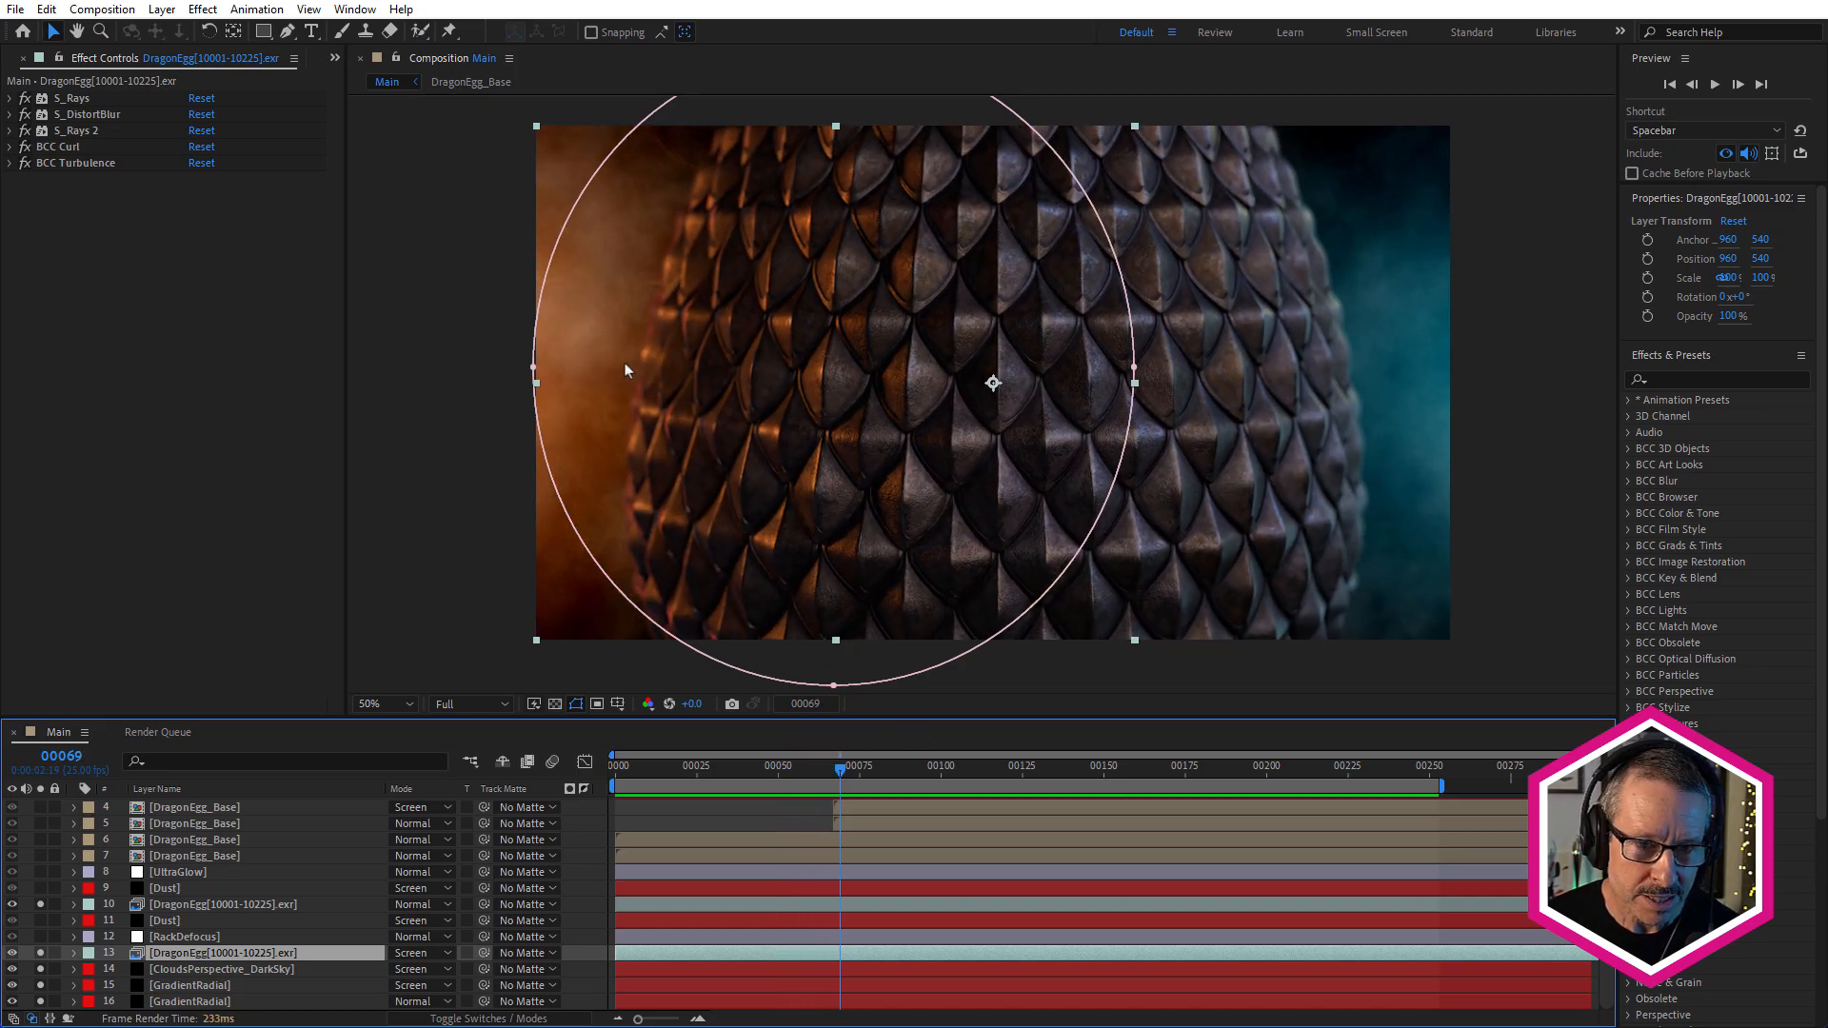
{"action": "scroll", "coordinate": [609, 336], "scroll_direction": "up", "scroll_amount": 2}
{"action": "scroll", "coordinate": [621, 301], "scroll_direction": "down", "scroll_amount": 2}
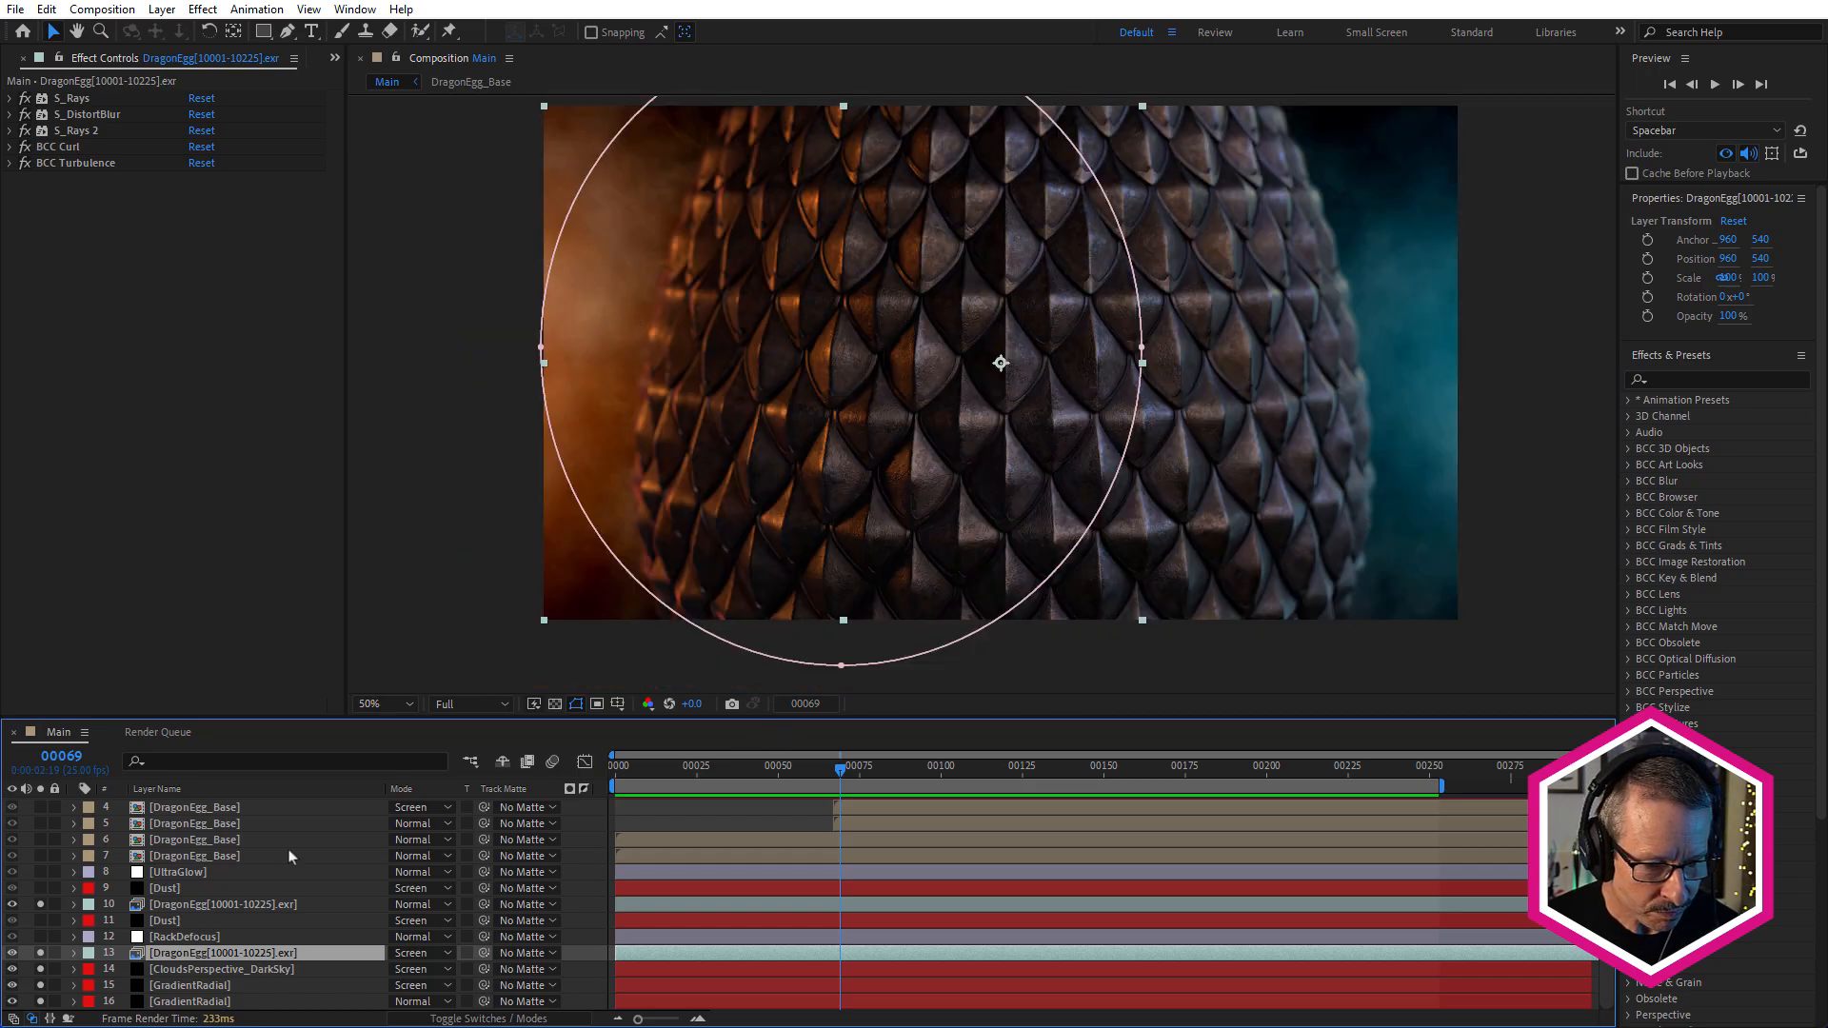
{"action": "left_click", "coordinate": [173, 938]}
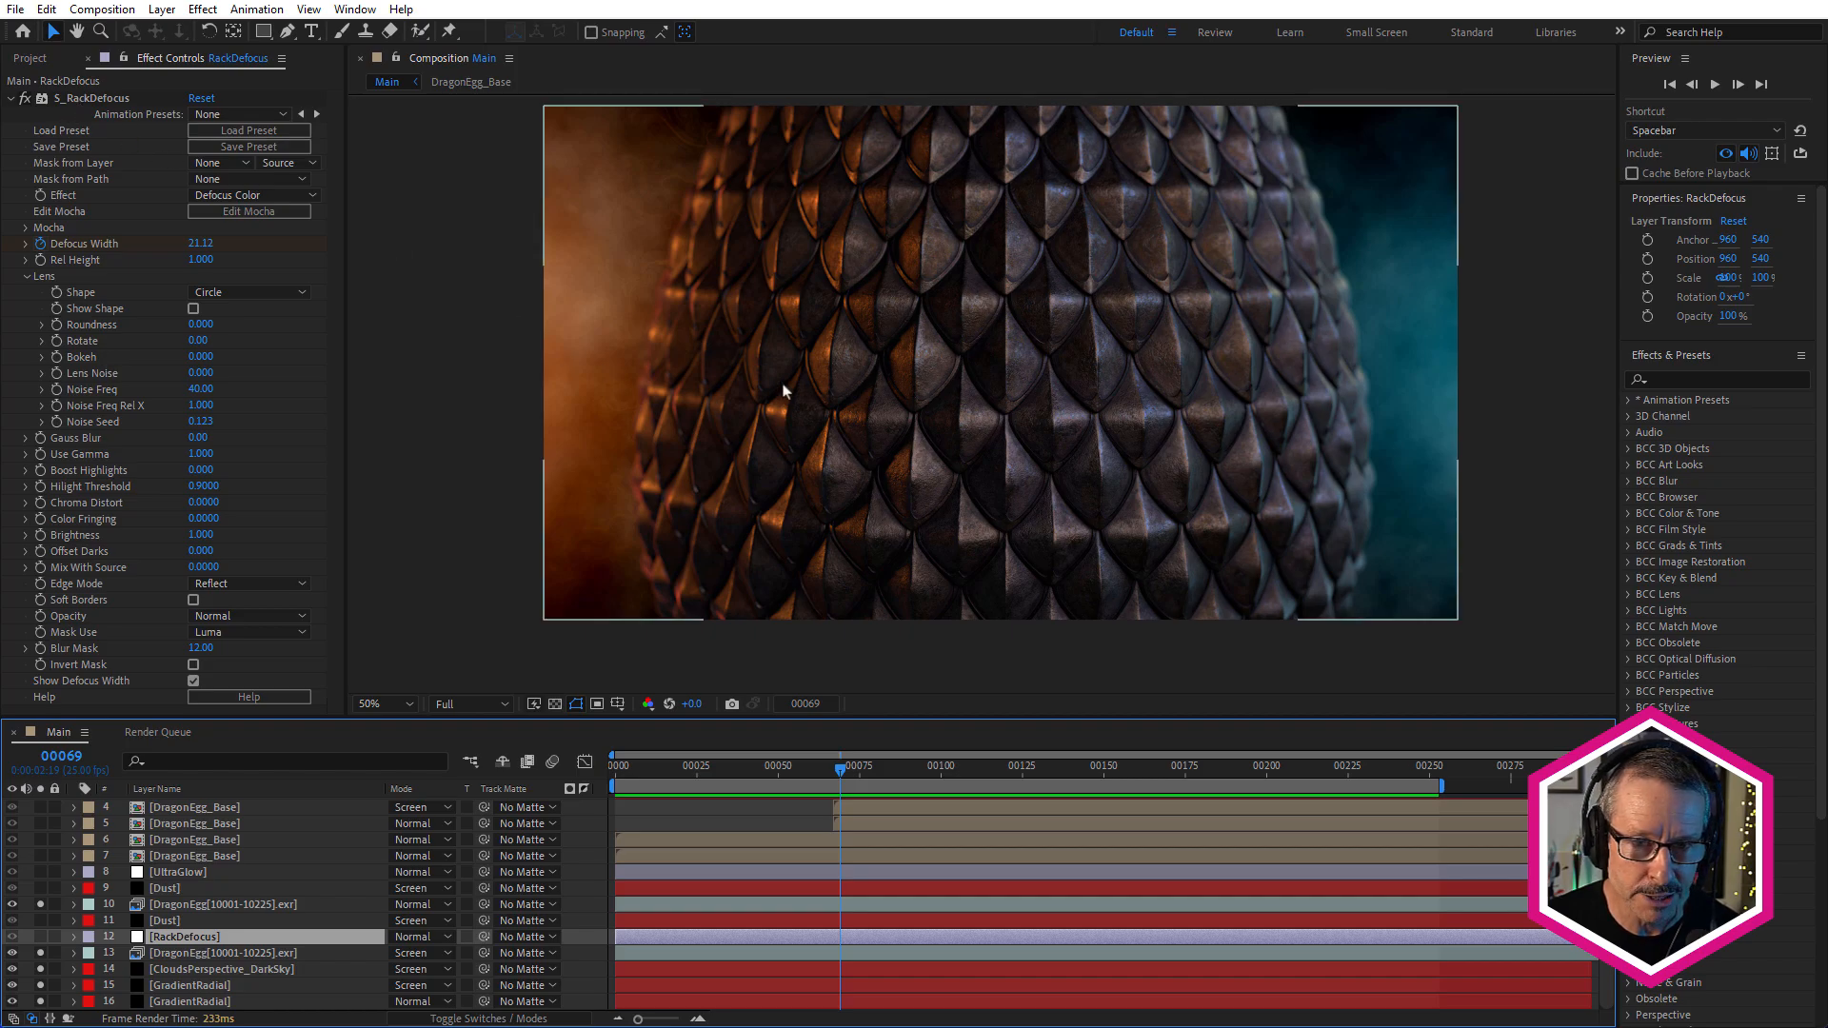
{"action": "left_click_drag", "start_coordinate": [804, 355], "coordinate": [951, 356]}
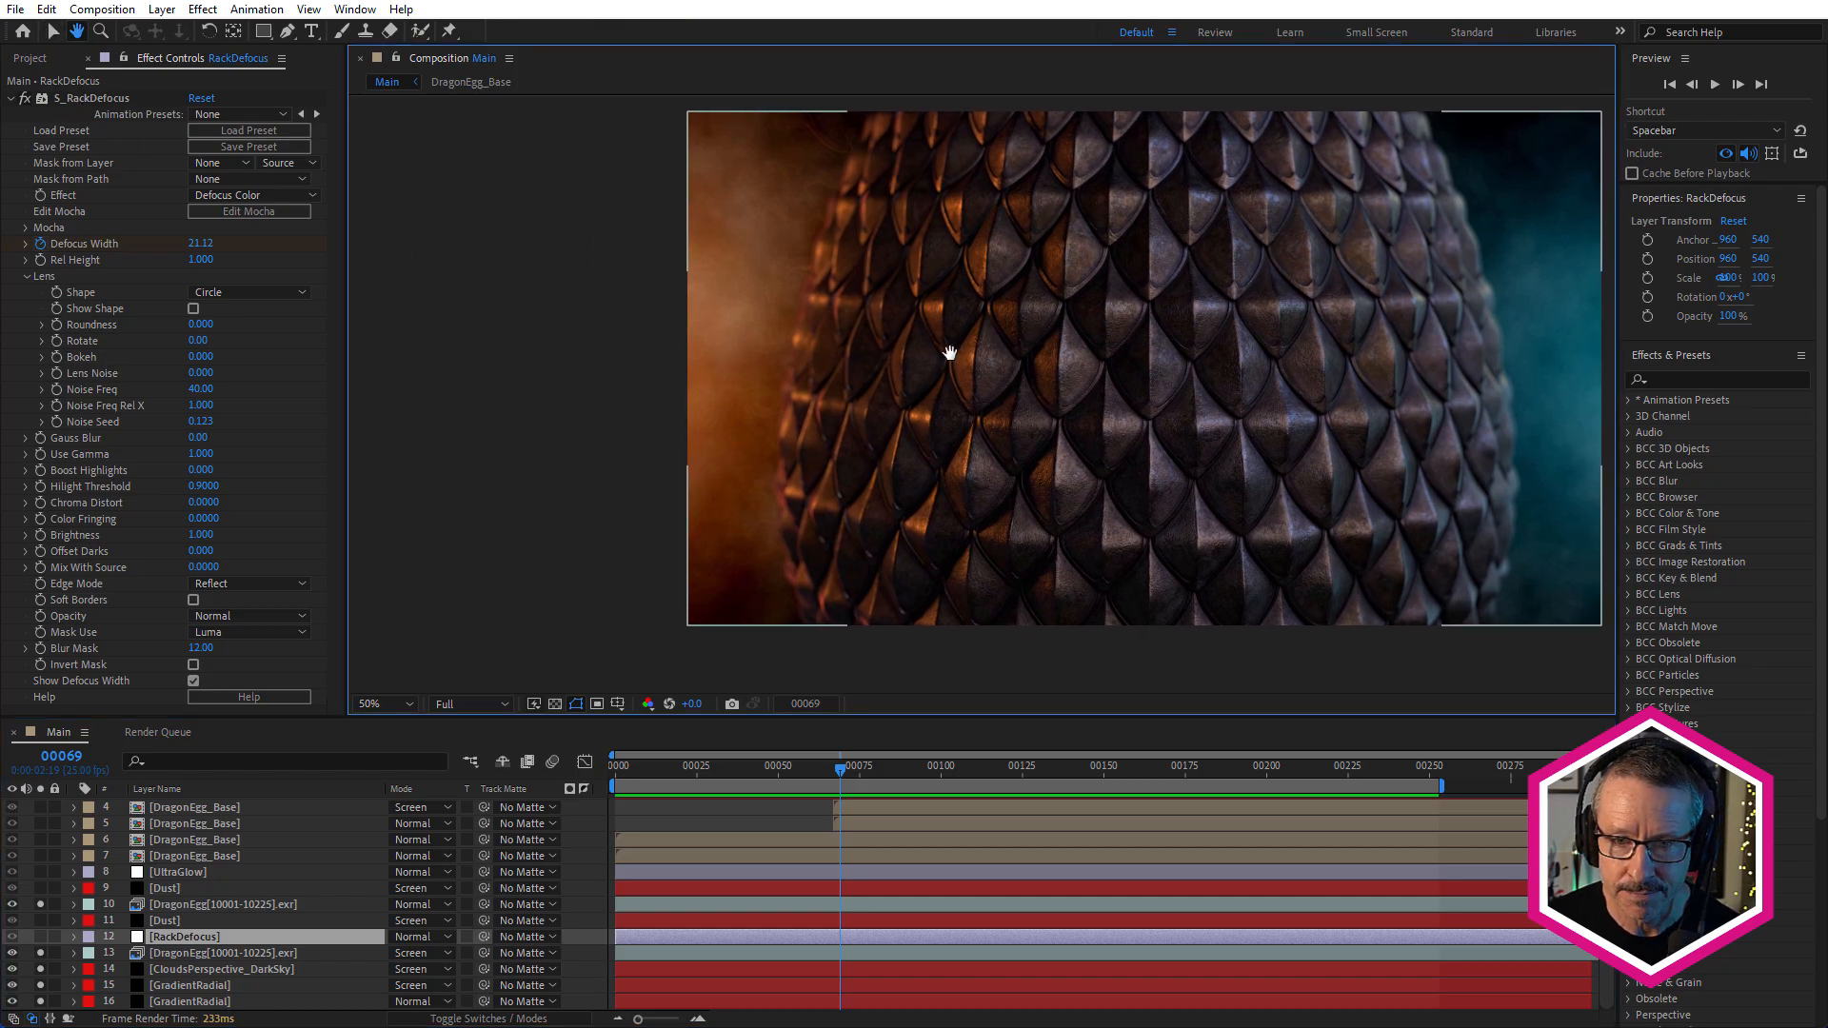
{"action": "left_click", "coordinate": [41, 938]}
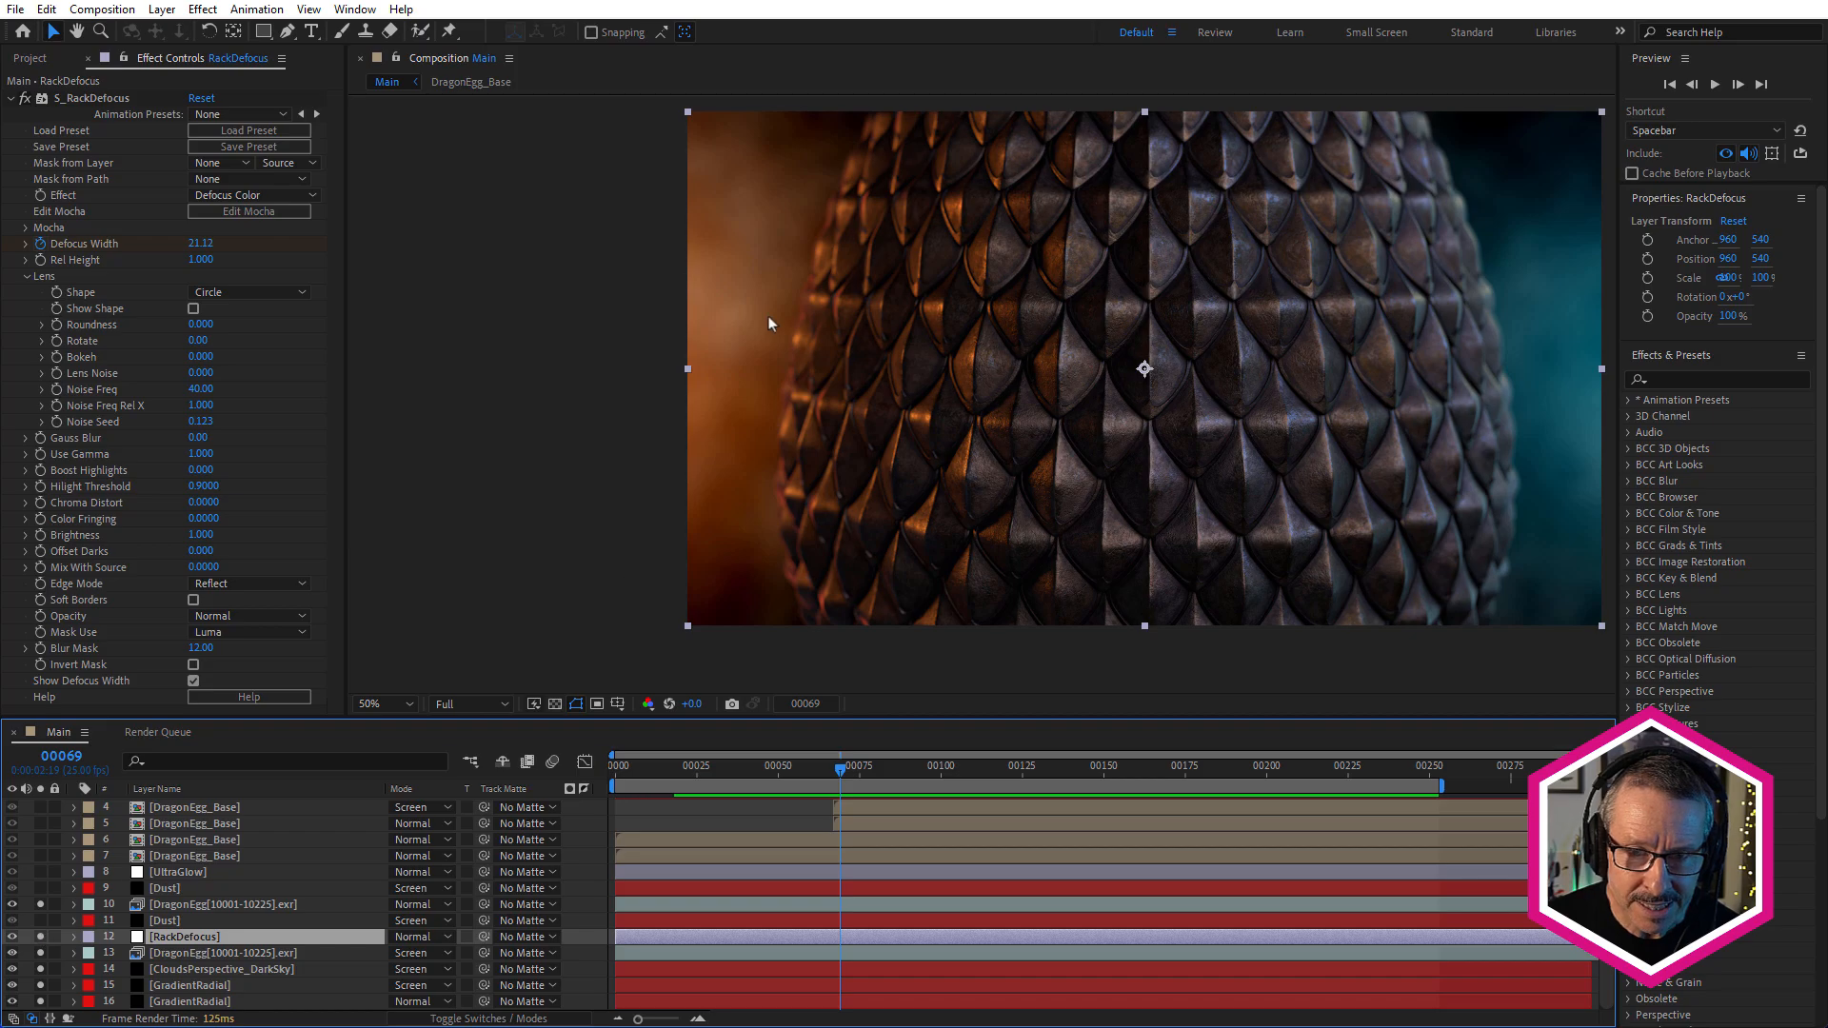
Examine the egg's defocused edges at 50% and 100% magnification, comparing the shot with and without the RackDefocus layer
{"action": "scroll", "coordinate": [770, 276], "scroll_direction": "up", "scroll_amount": 2}
{"action": "scroll", "coordinate": [724, 307], "scroll_direction": "down", "scroll_amount": 2}
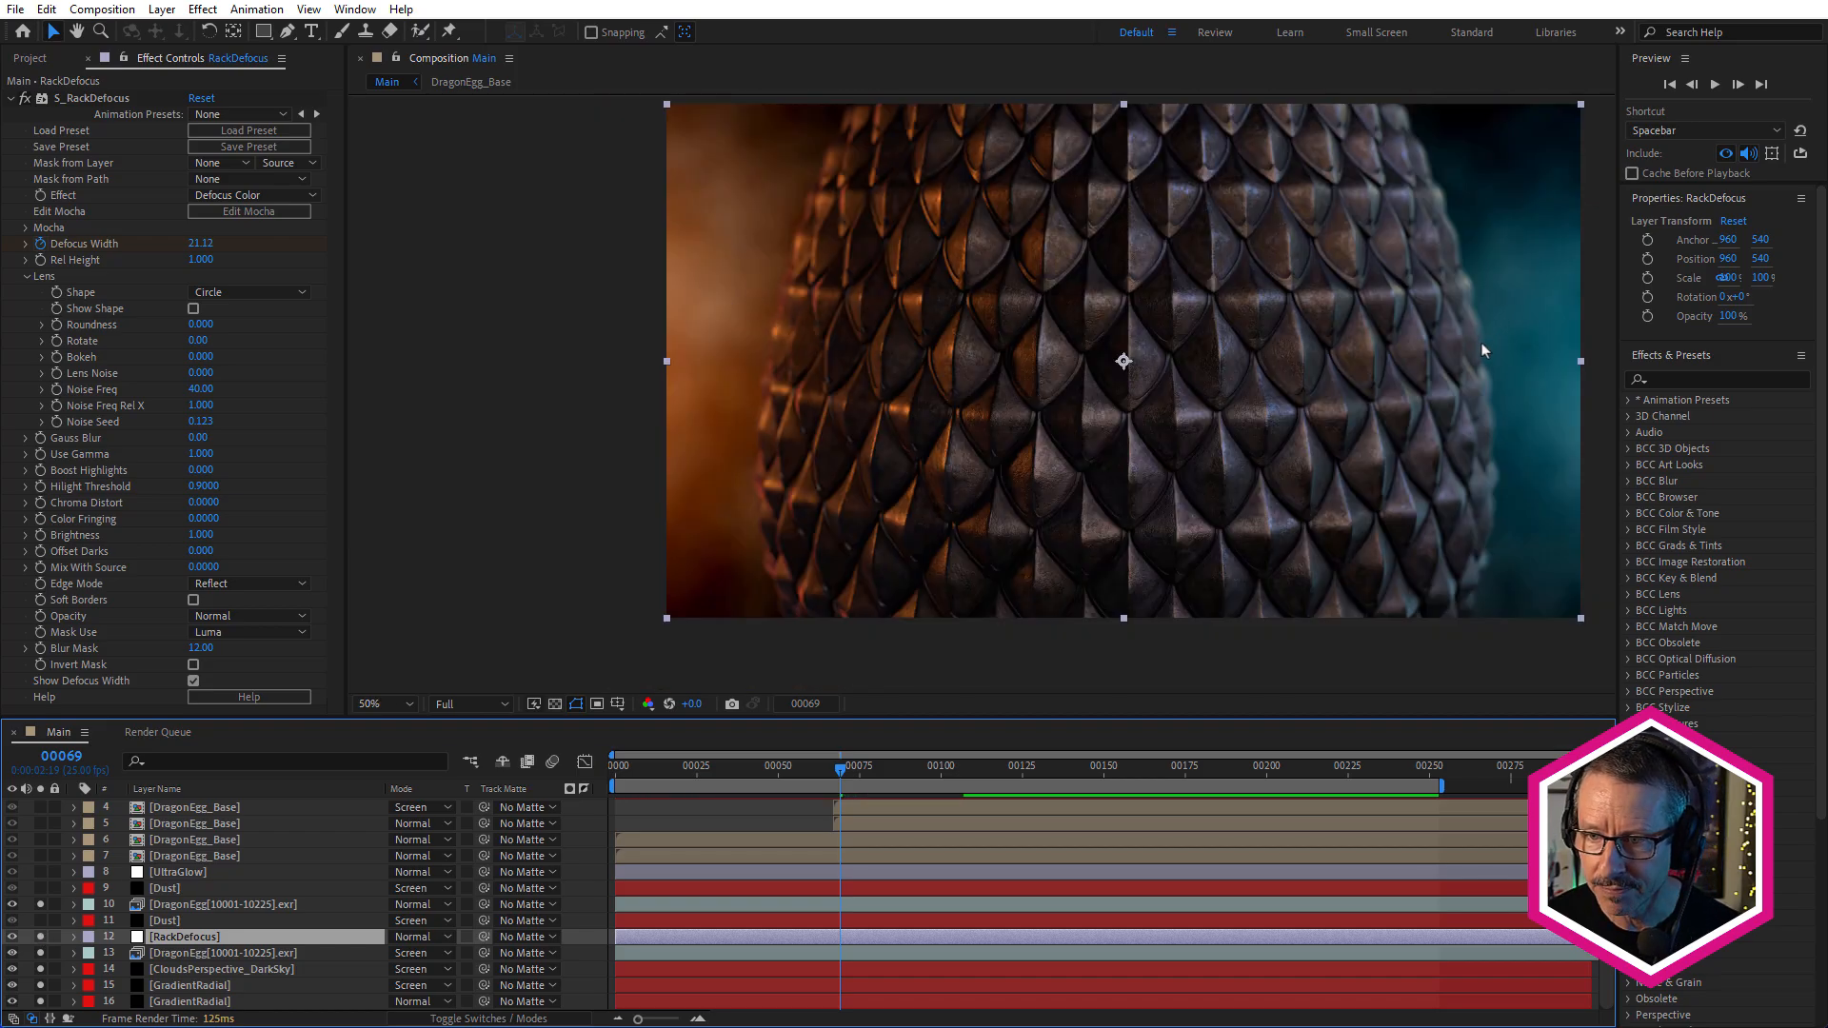
{"action": "scroll", "coordinate": [1477, 350], "scroll_direction": "up", "scroll_amount": 2}
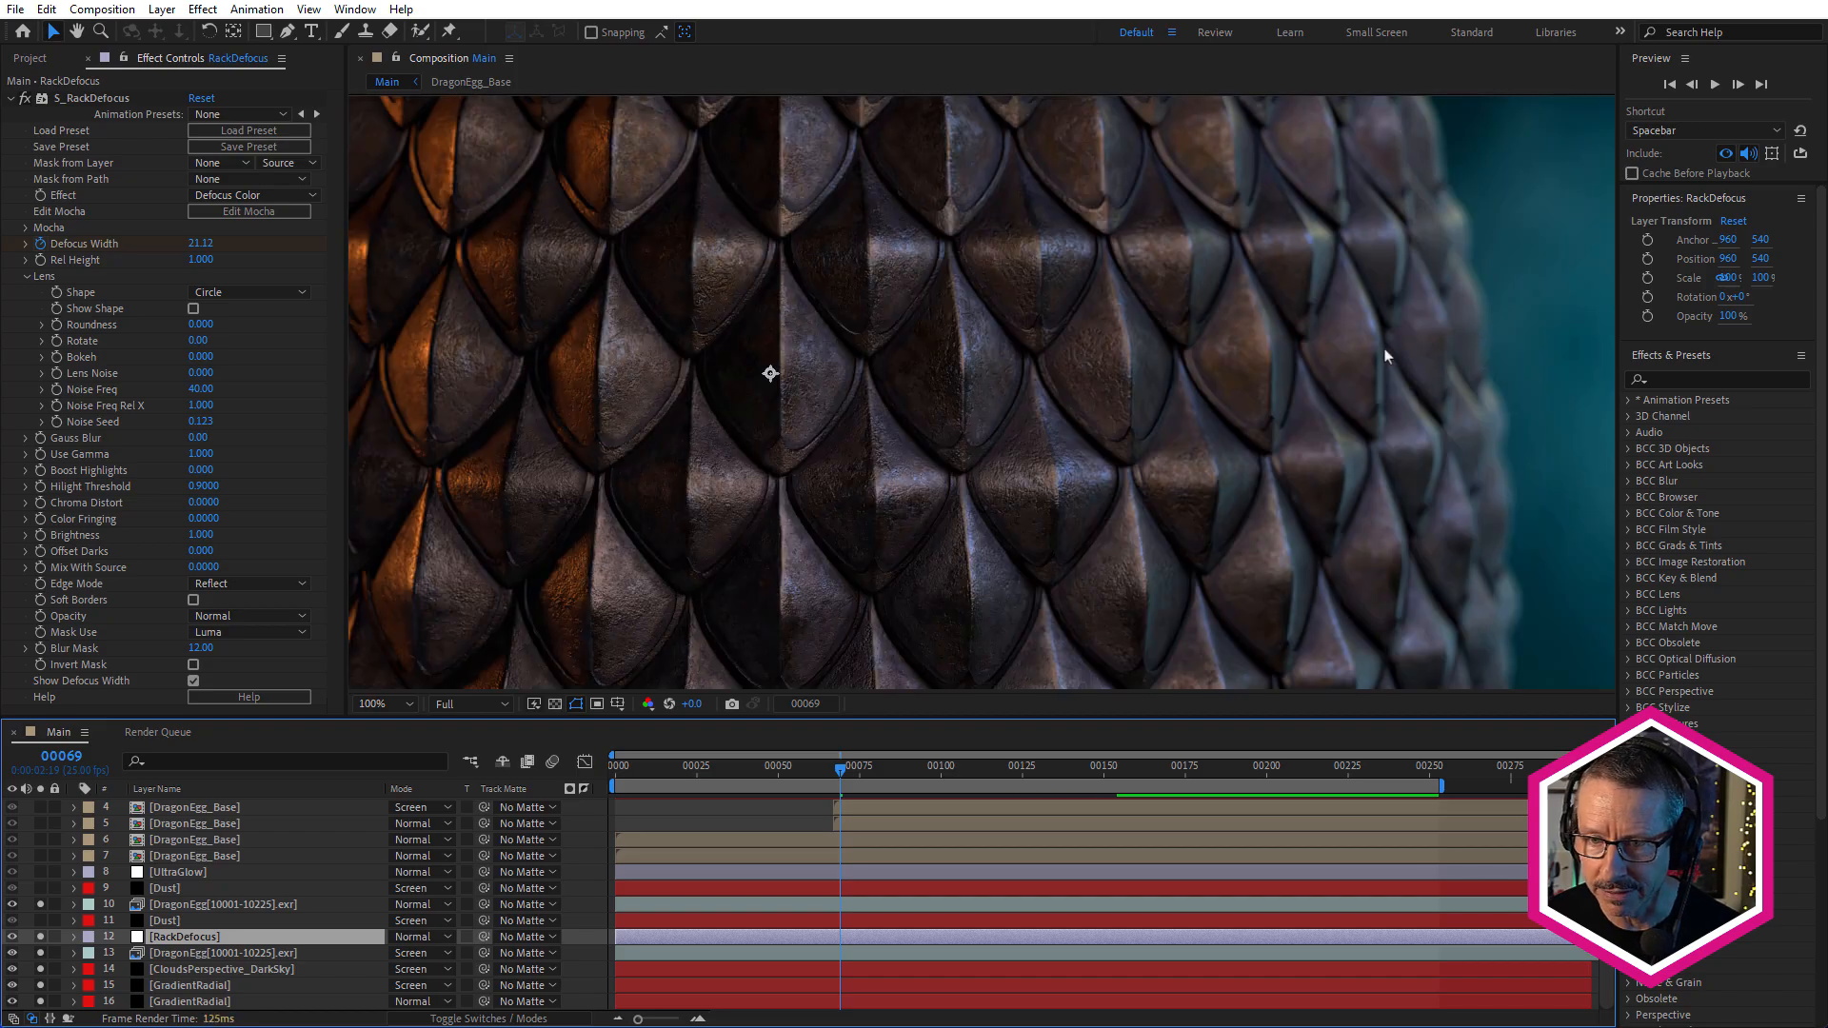
{"action": "scroll", "coordinate": [1386, 357], "scroll_direction": "down", "scroll_amount": 2}
{"action": "scroll", "coordinate": [1209, 360], "scroll_direction": "down", "scroll_amount": 2}
{"action": "scroll", "coordinate": [1167, 344], "scroll_direction": "up", "scroll_amount": 2}
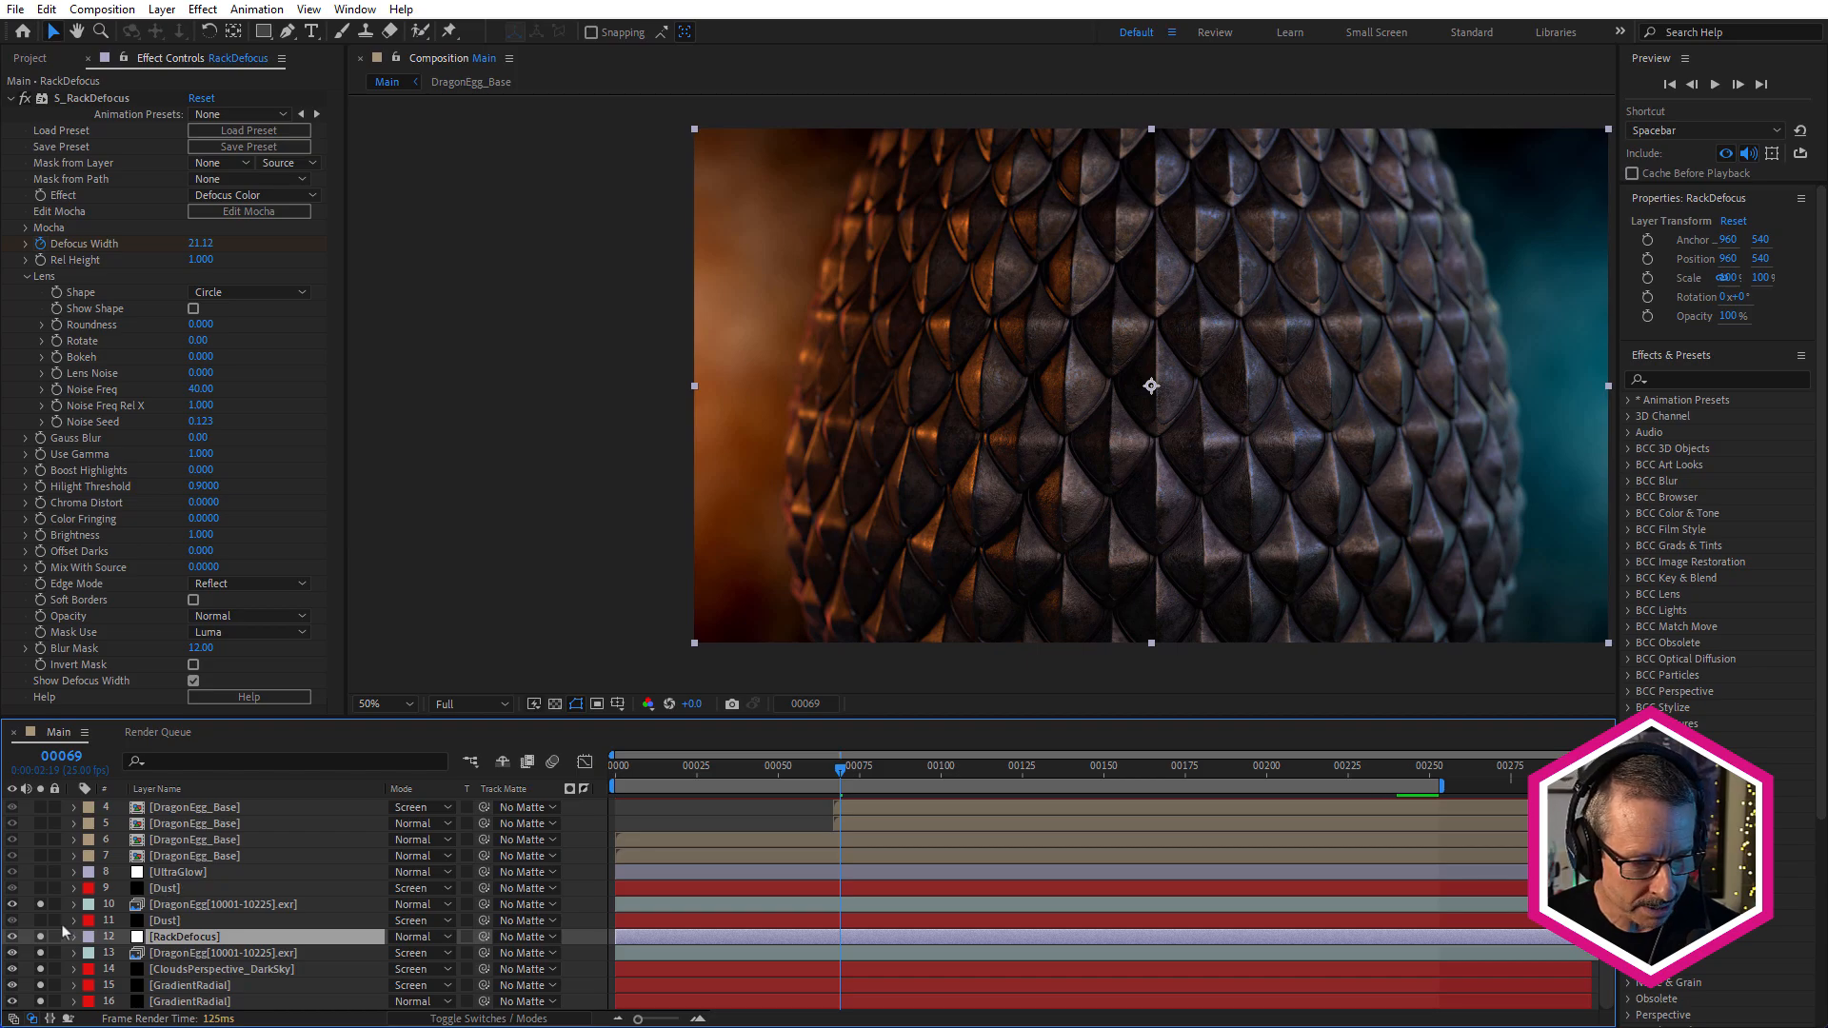
{"action": "left_click", "coordinate": [40, 937]}
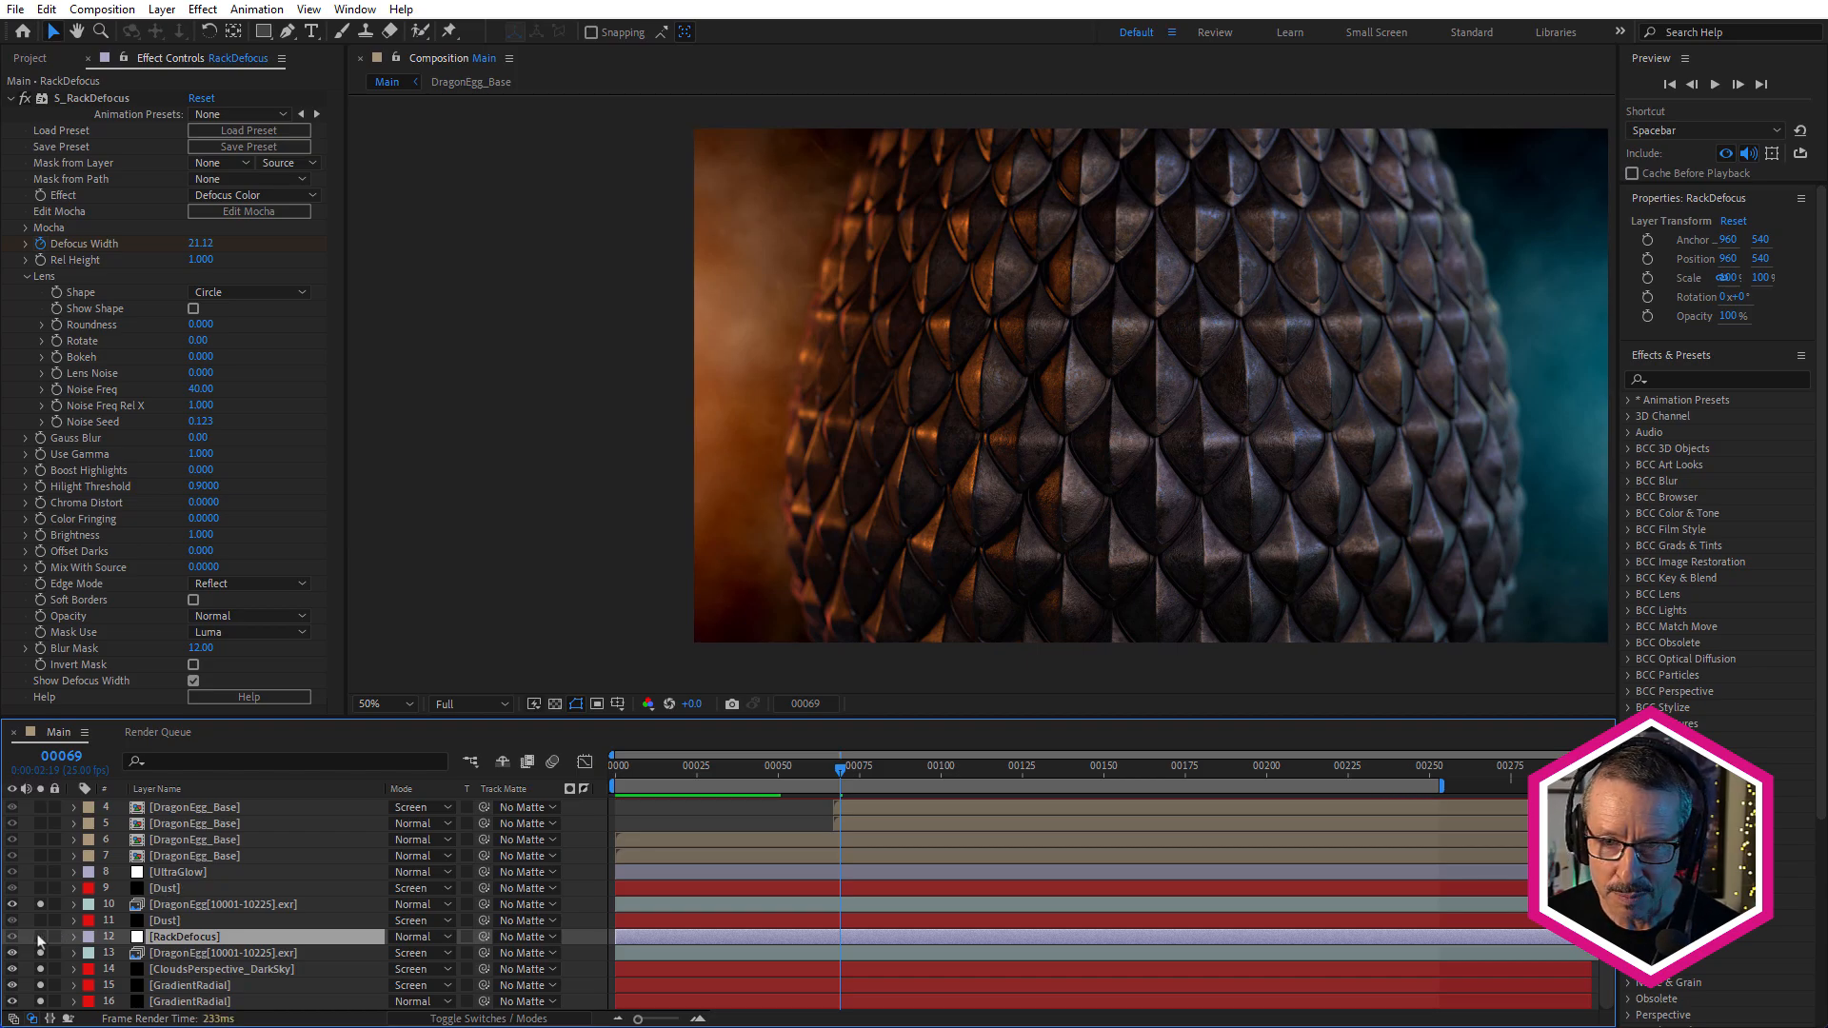
{"action": "left_click", "coordinate": [40, 938]}
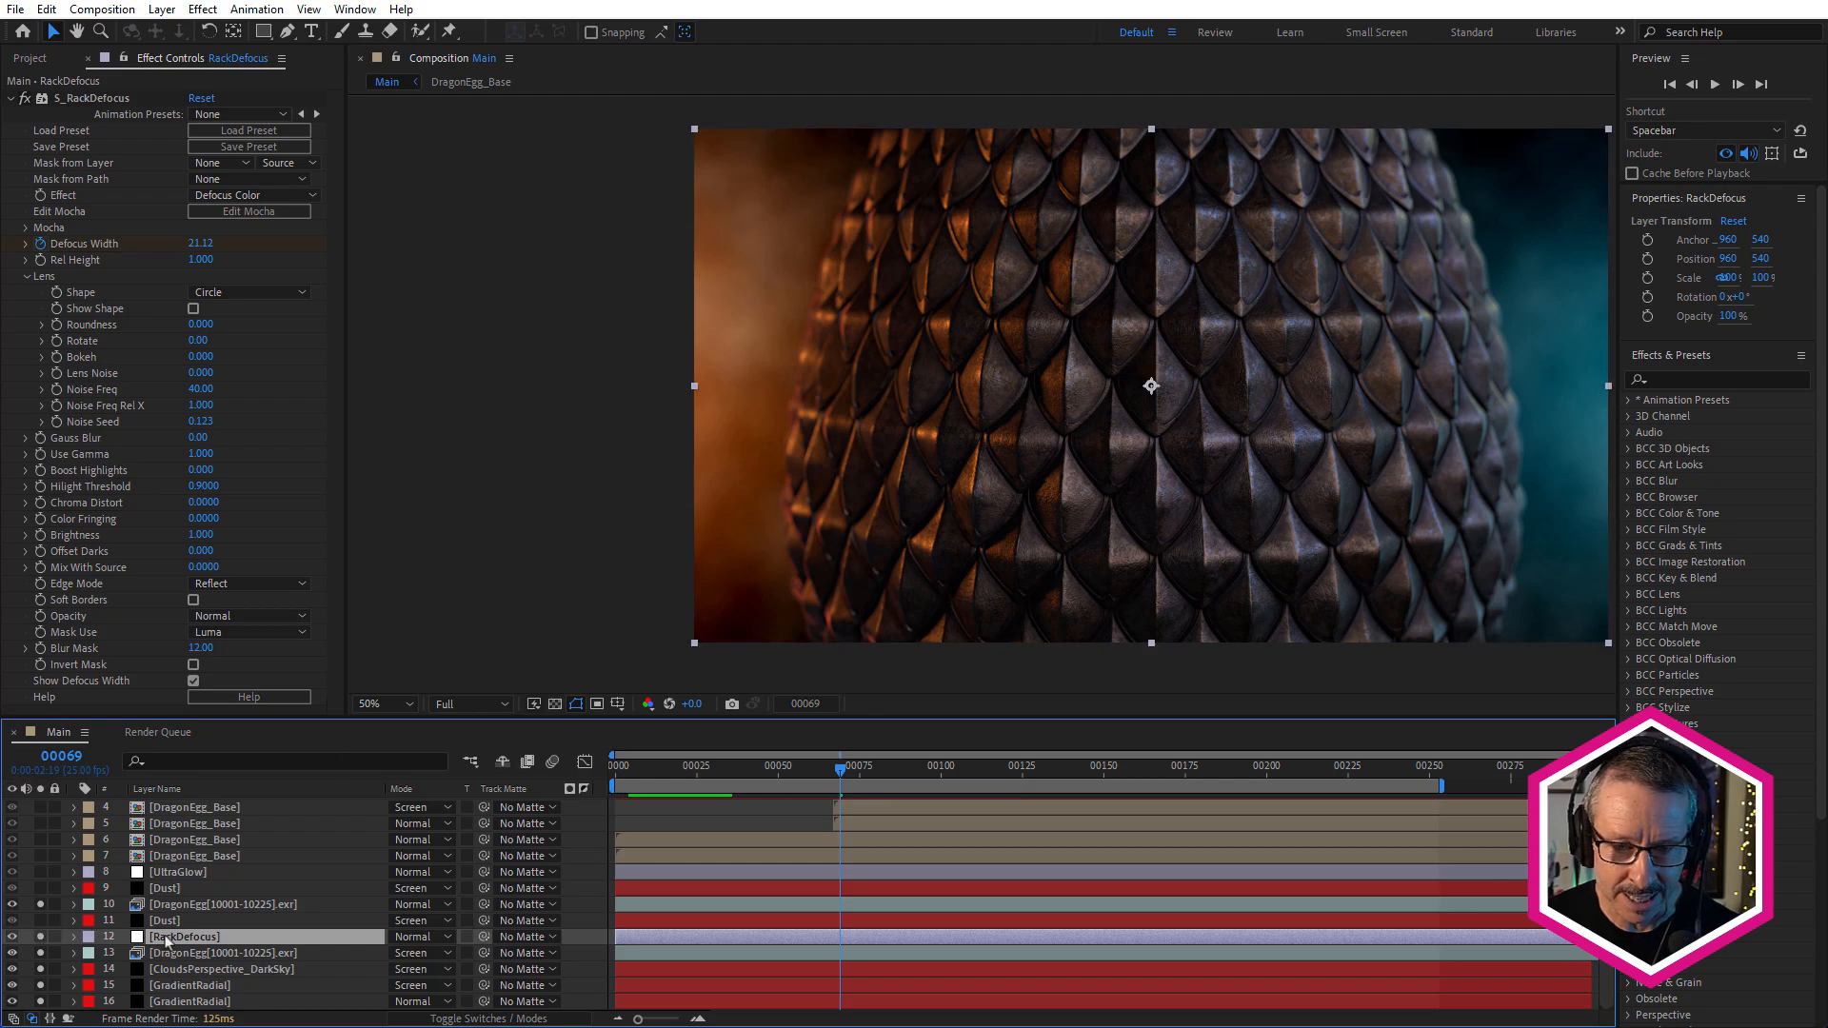
Review the RackDefocus layer's Defocus Width keyframes by scrubbing to frame 199 and back to frame 104, with its properties collapsed at the end
{"action": "key", "text": "u"}
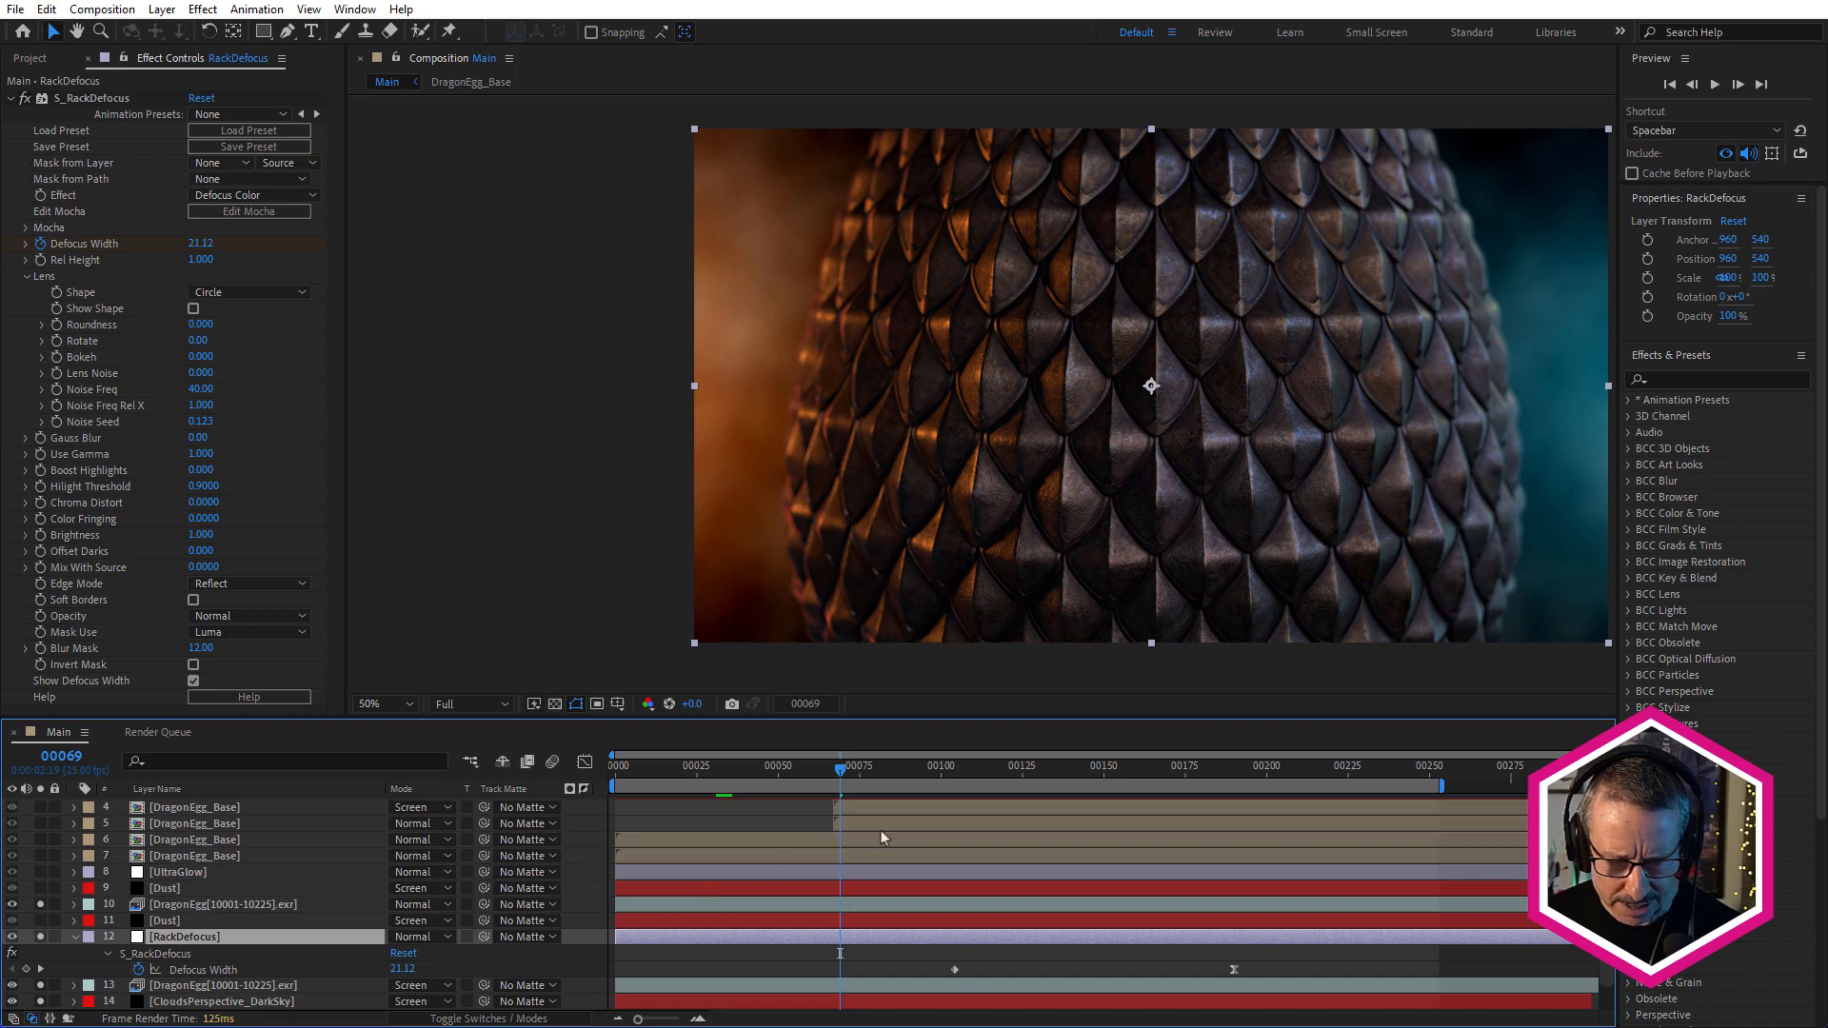
{"action": "left_click_drag", "start_coordinate": [943, 782], "coordinate": [1266, 923]}
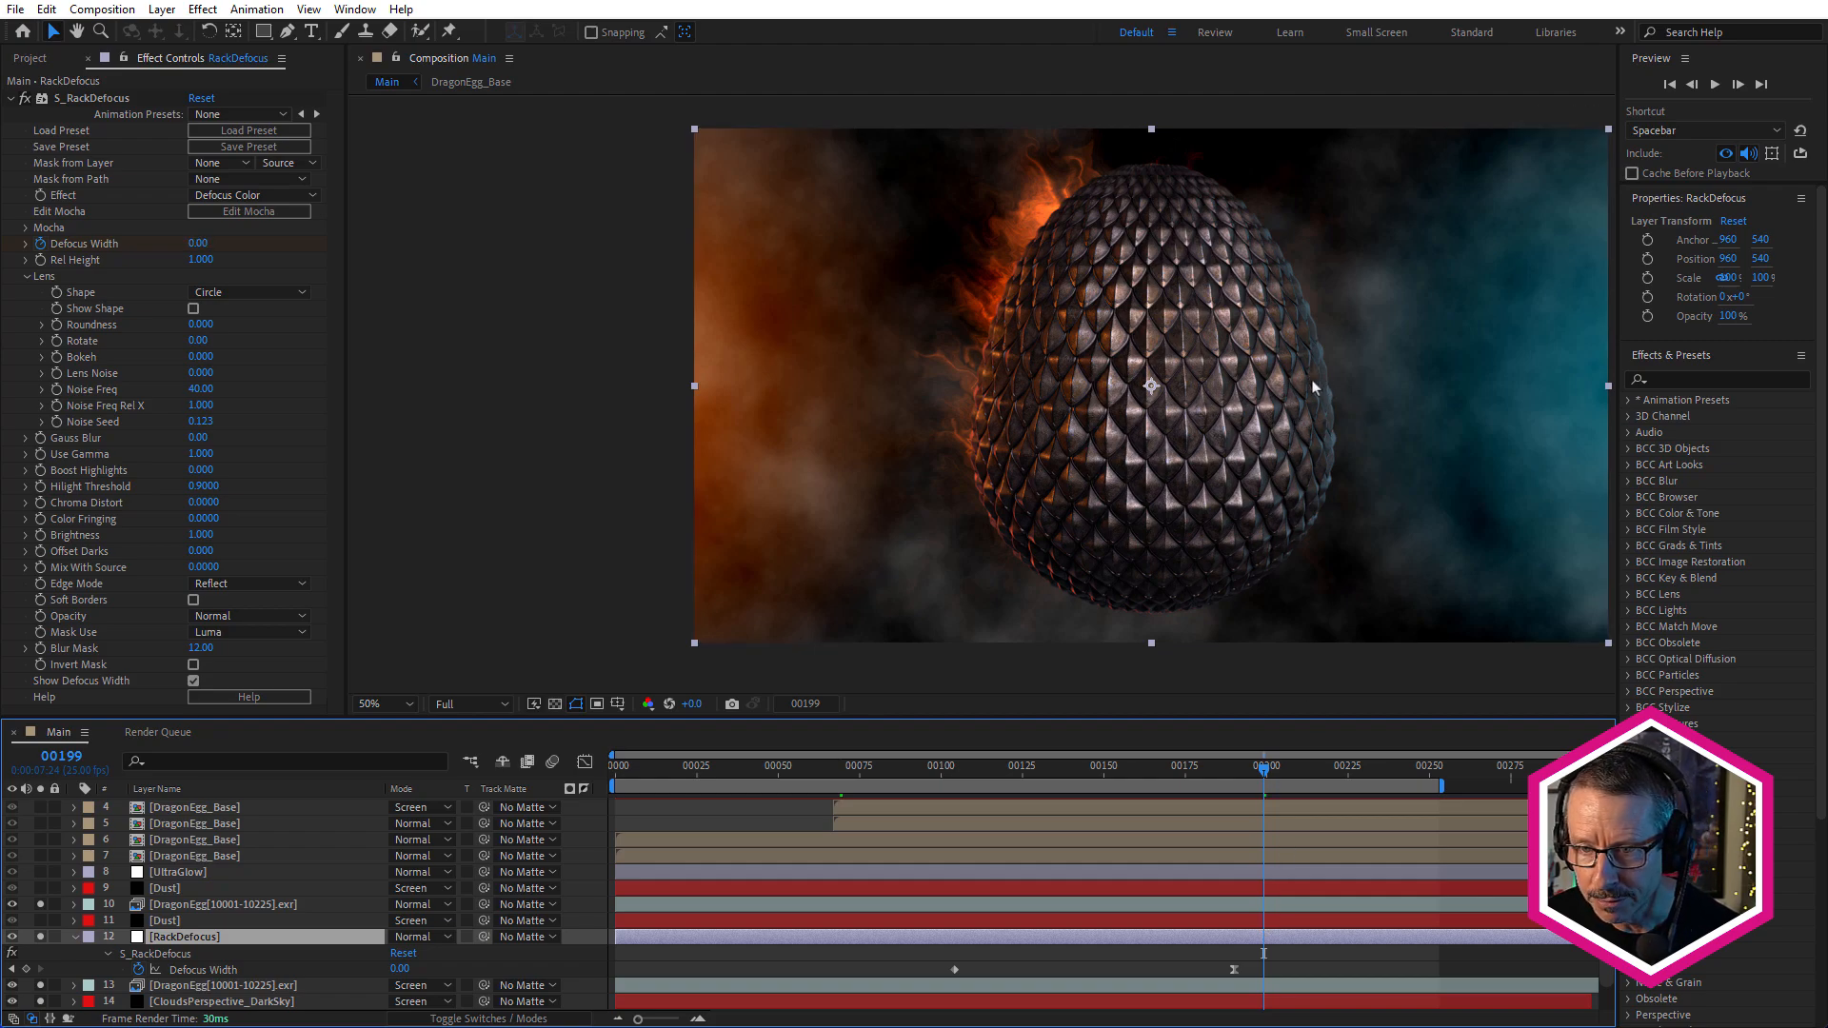
{"action": "left_click_drag", "start_coordinate": [1266, 768], "coordinate": [956, 926]}
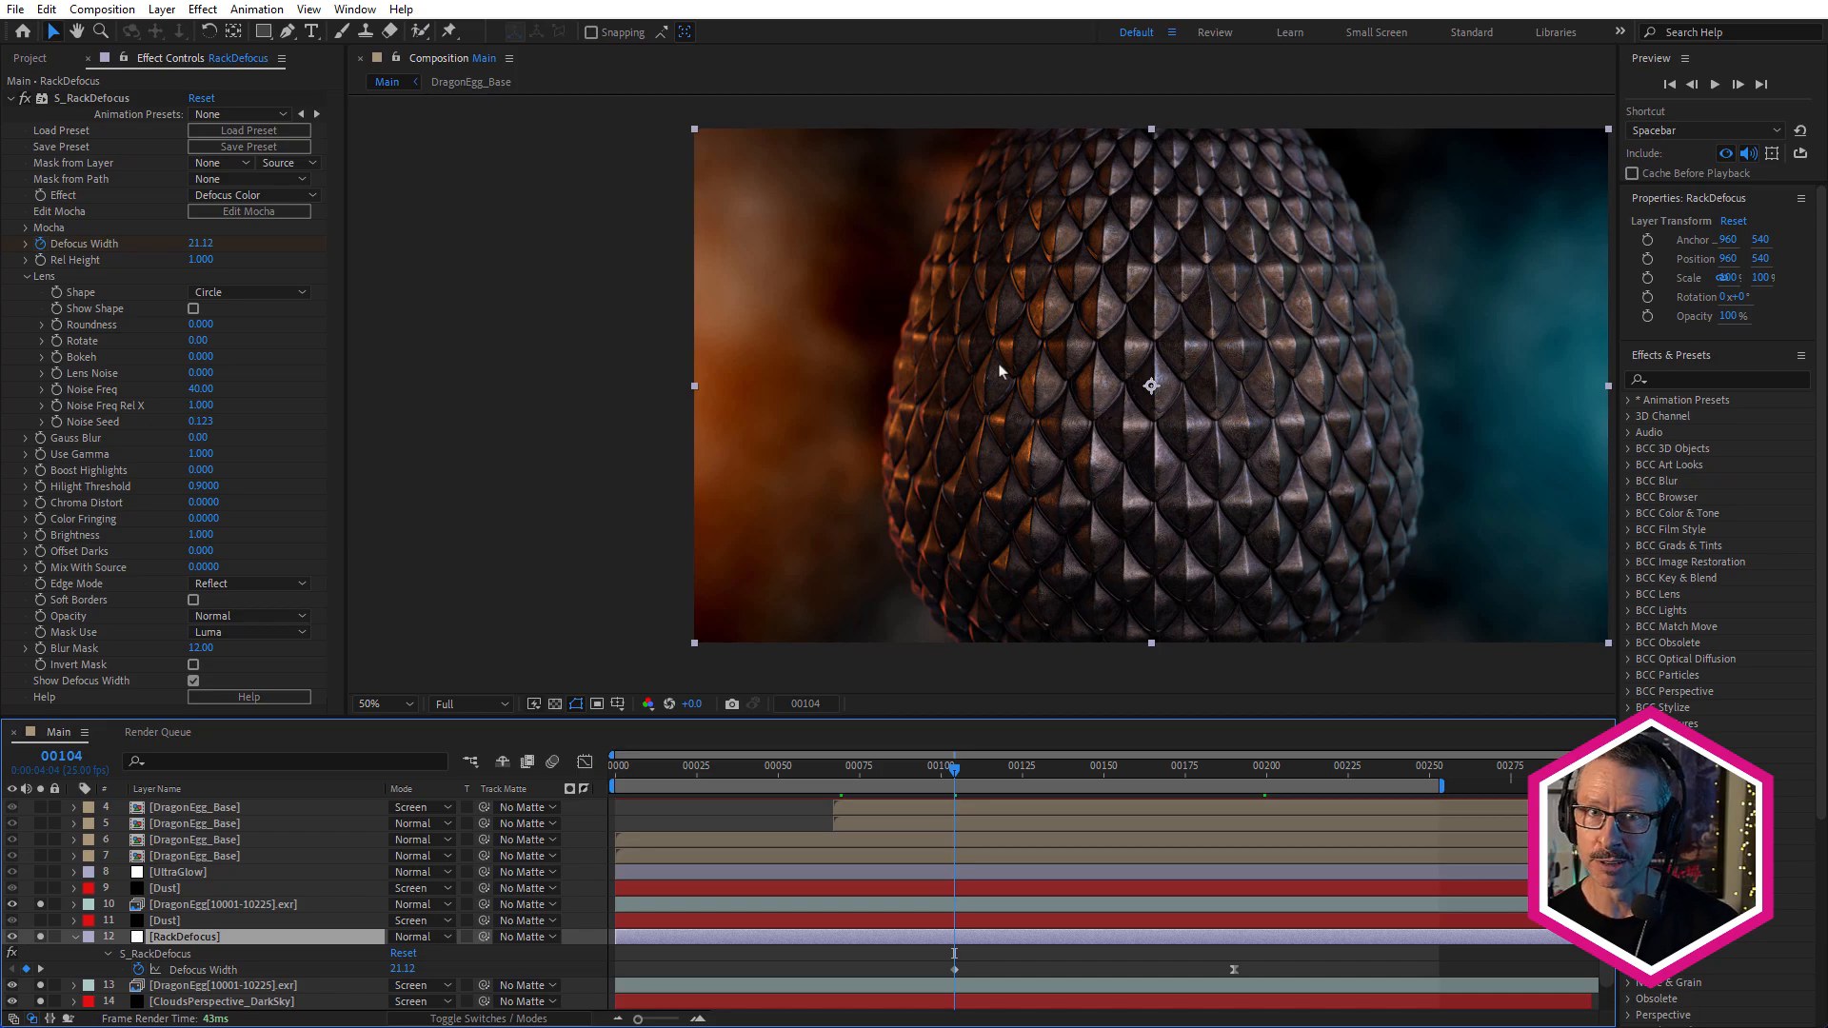
{"action": "left_click", "coordinate": [74, 937]}
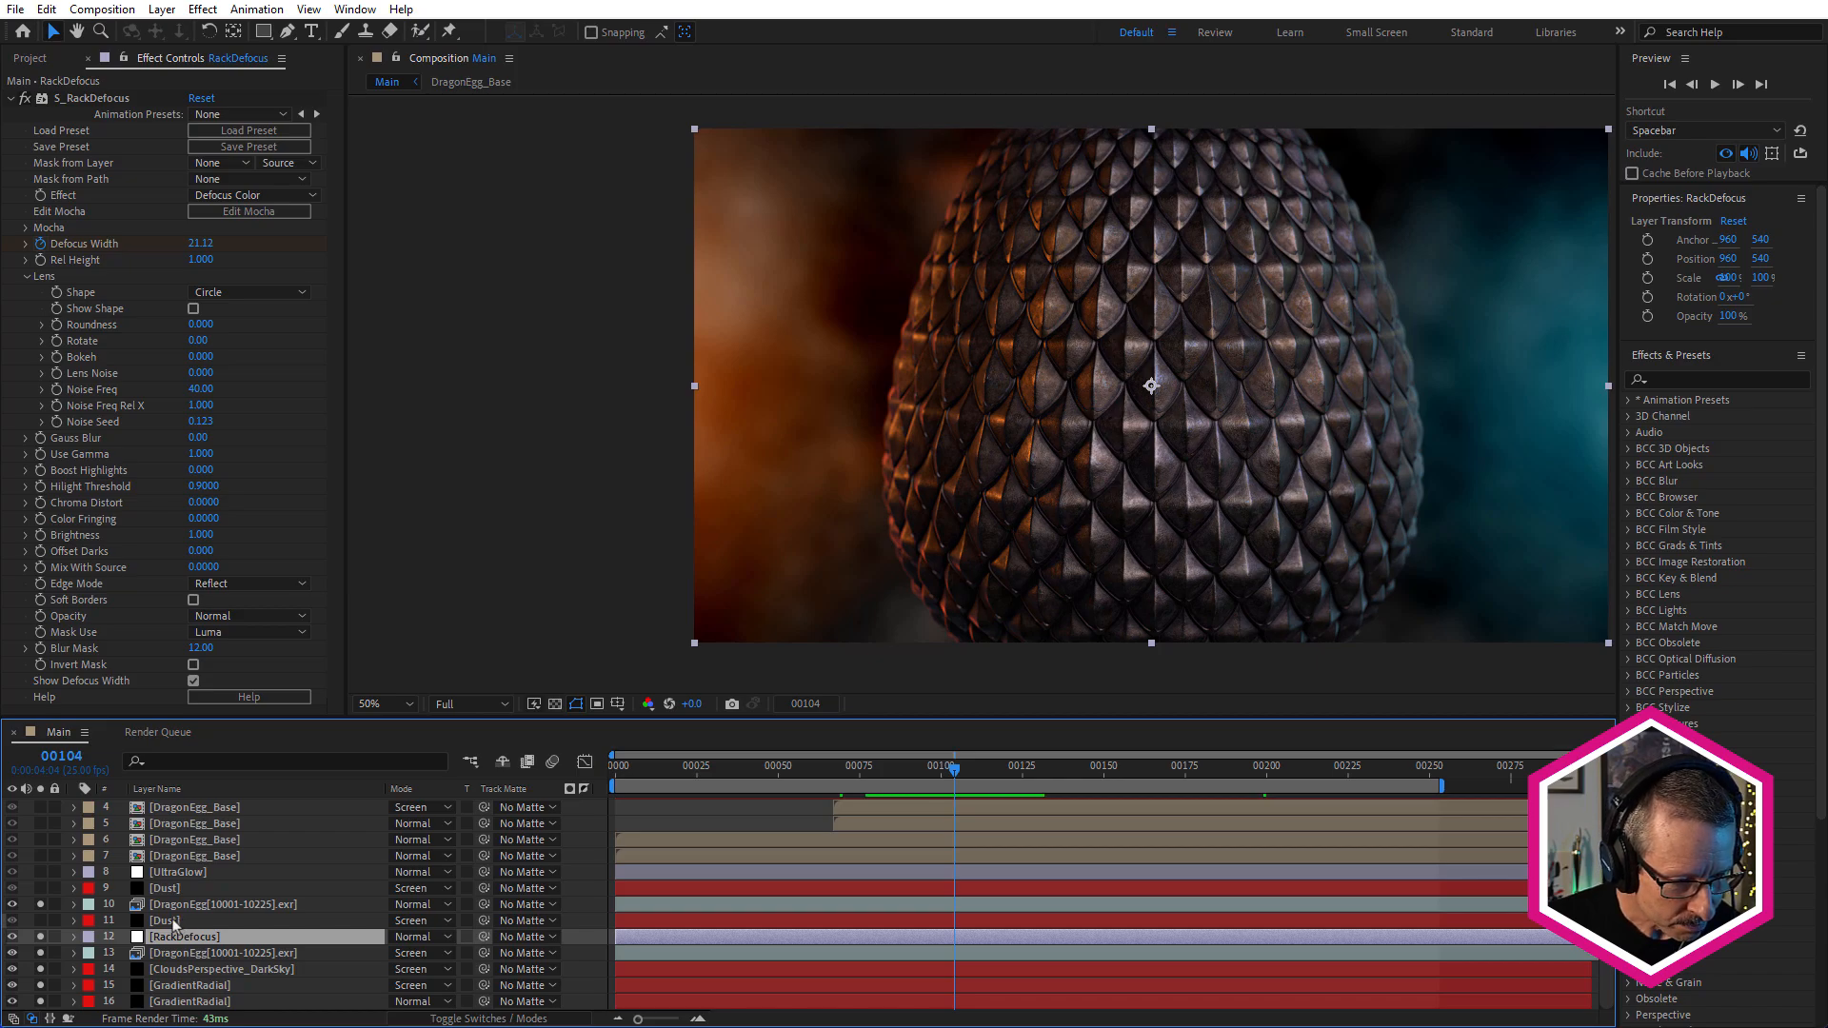
Solo the Dust layer 11 on its own and scrub its particles to frame 134
{"action": "left_click", "coordinate": [174, 921]}
{"action": "key", "text": "u"}
{"action": "key", "text": "u"}
{"action": "scroll", "coordinate": [95, 866], "scroll_direction": "up", "scroll_amount": 8}
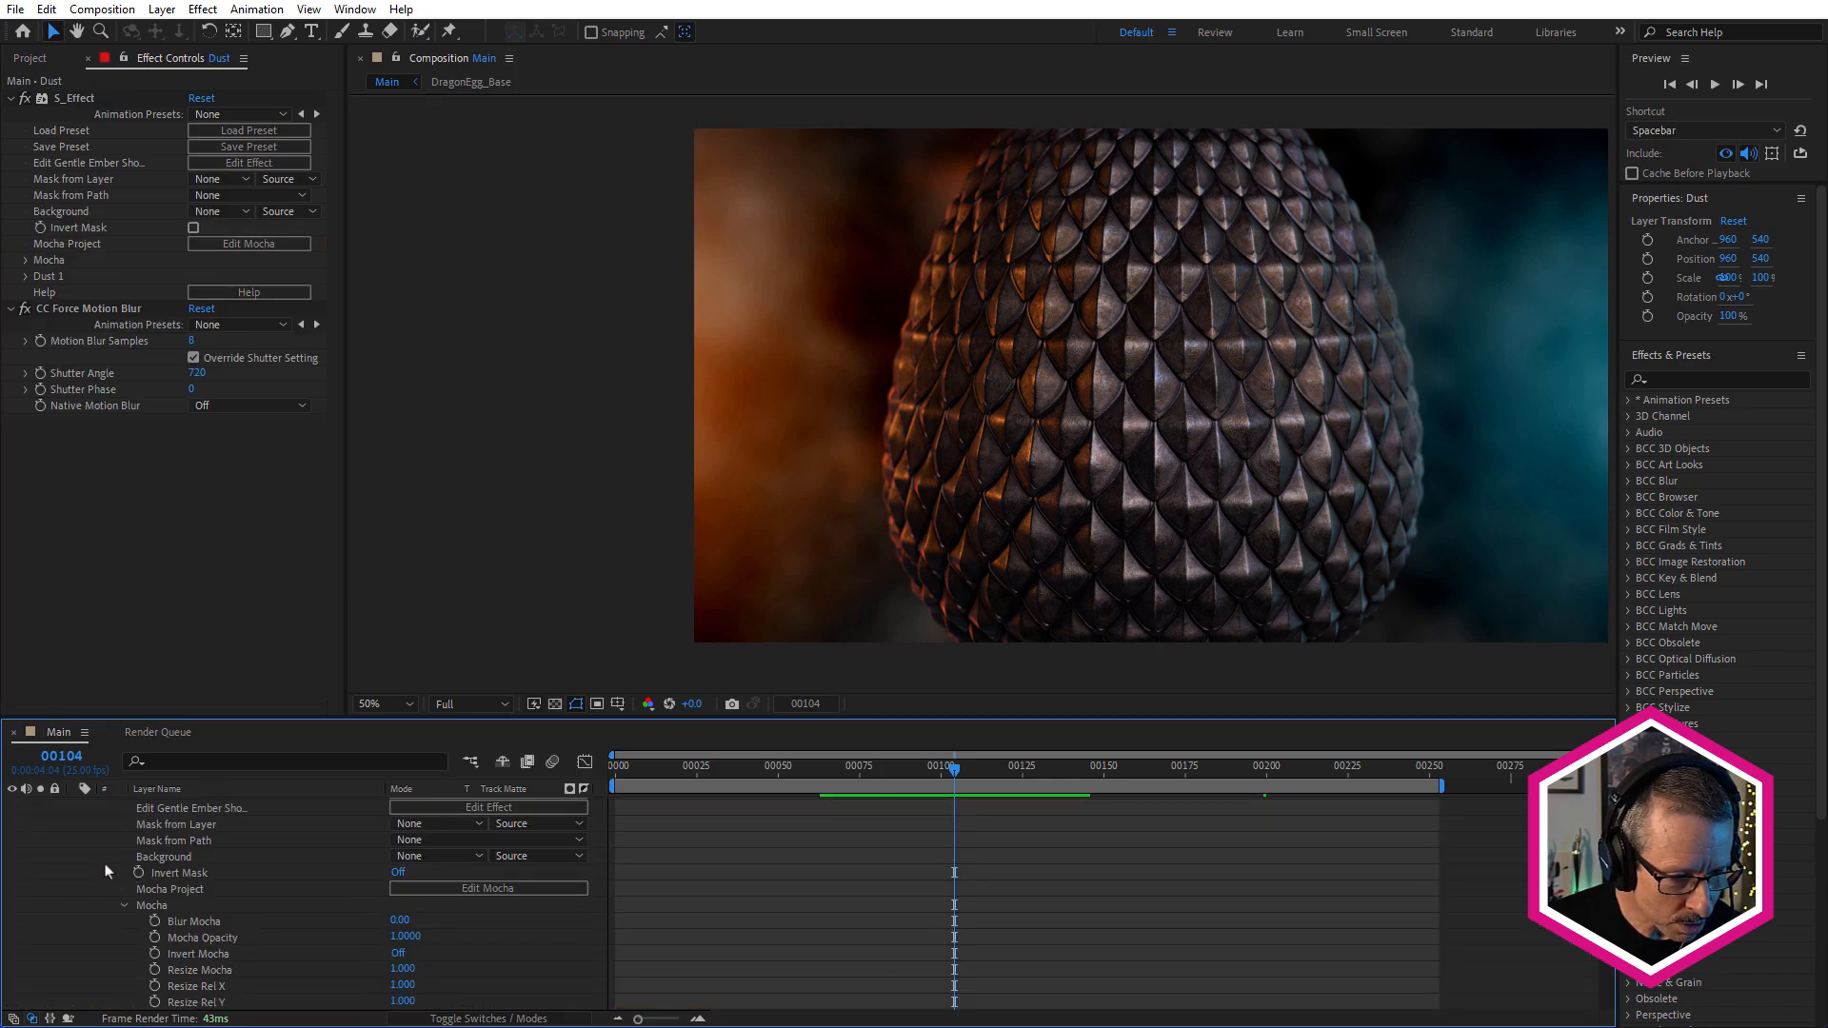
{"action": "left_click", "coordinate": [76, 968]}
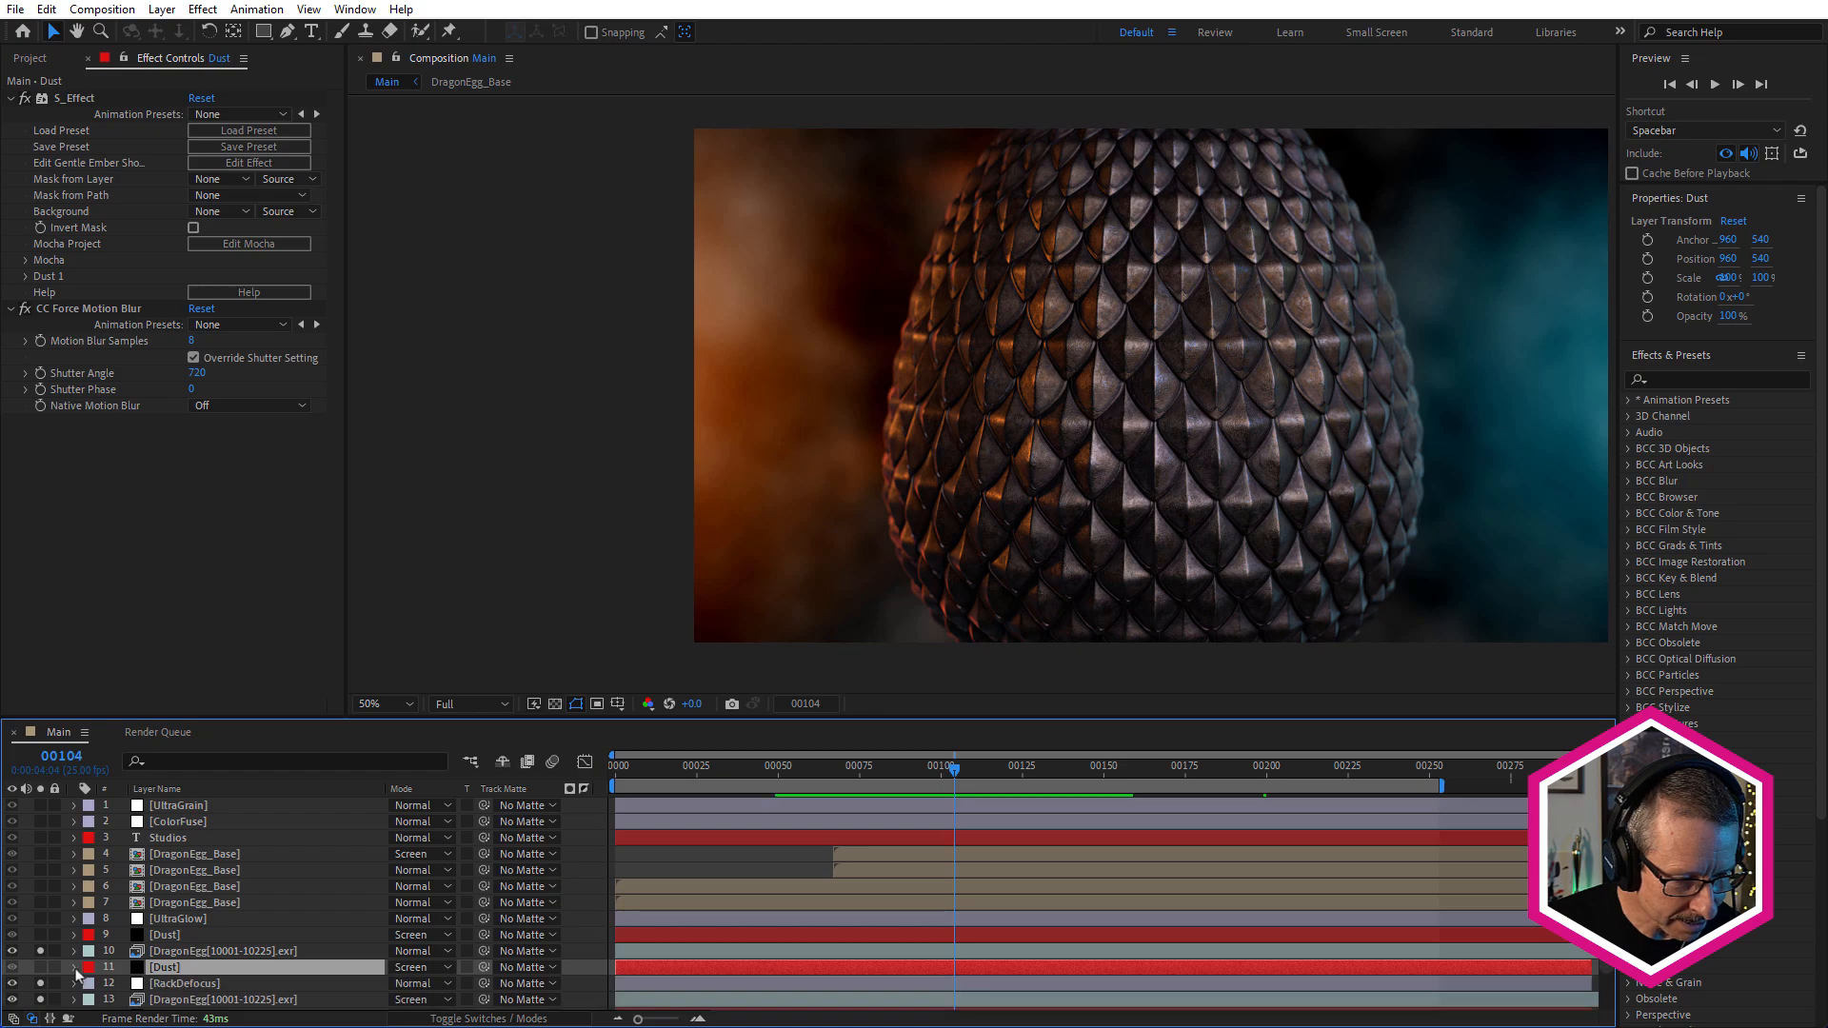
{"action": "left_click", "coordinate": [40, 968]}
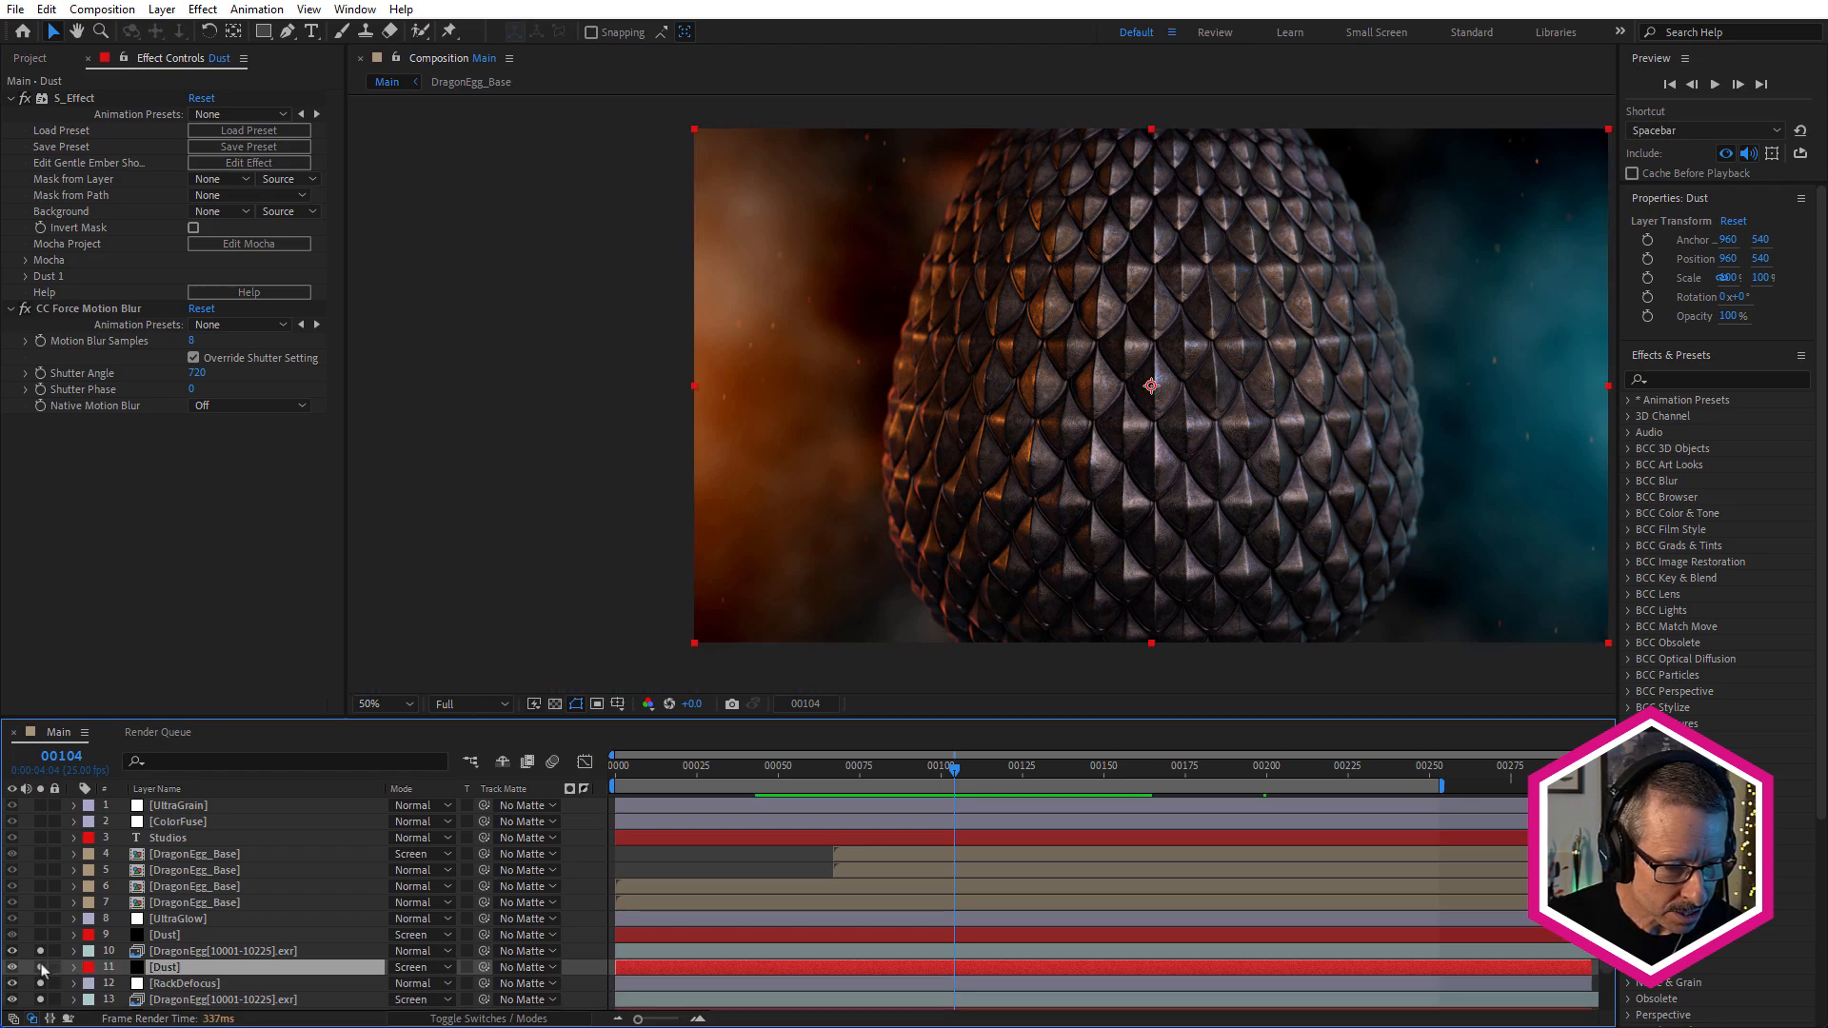
{"action": "left_click", "coordinate": [41, 967], "text": "alt"}
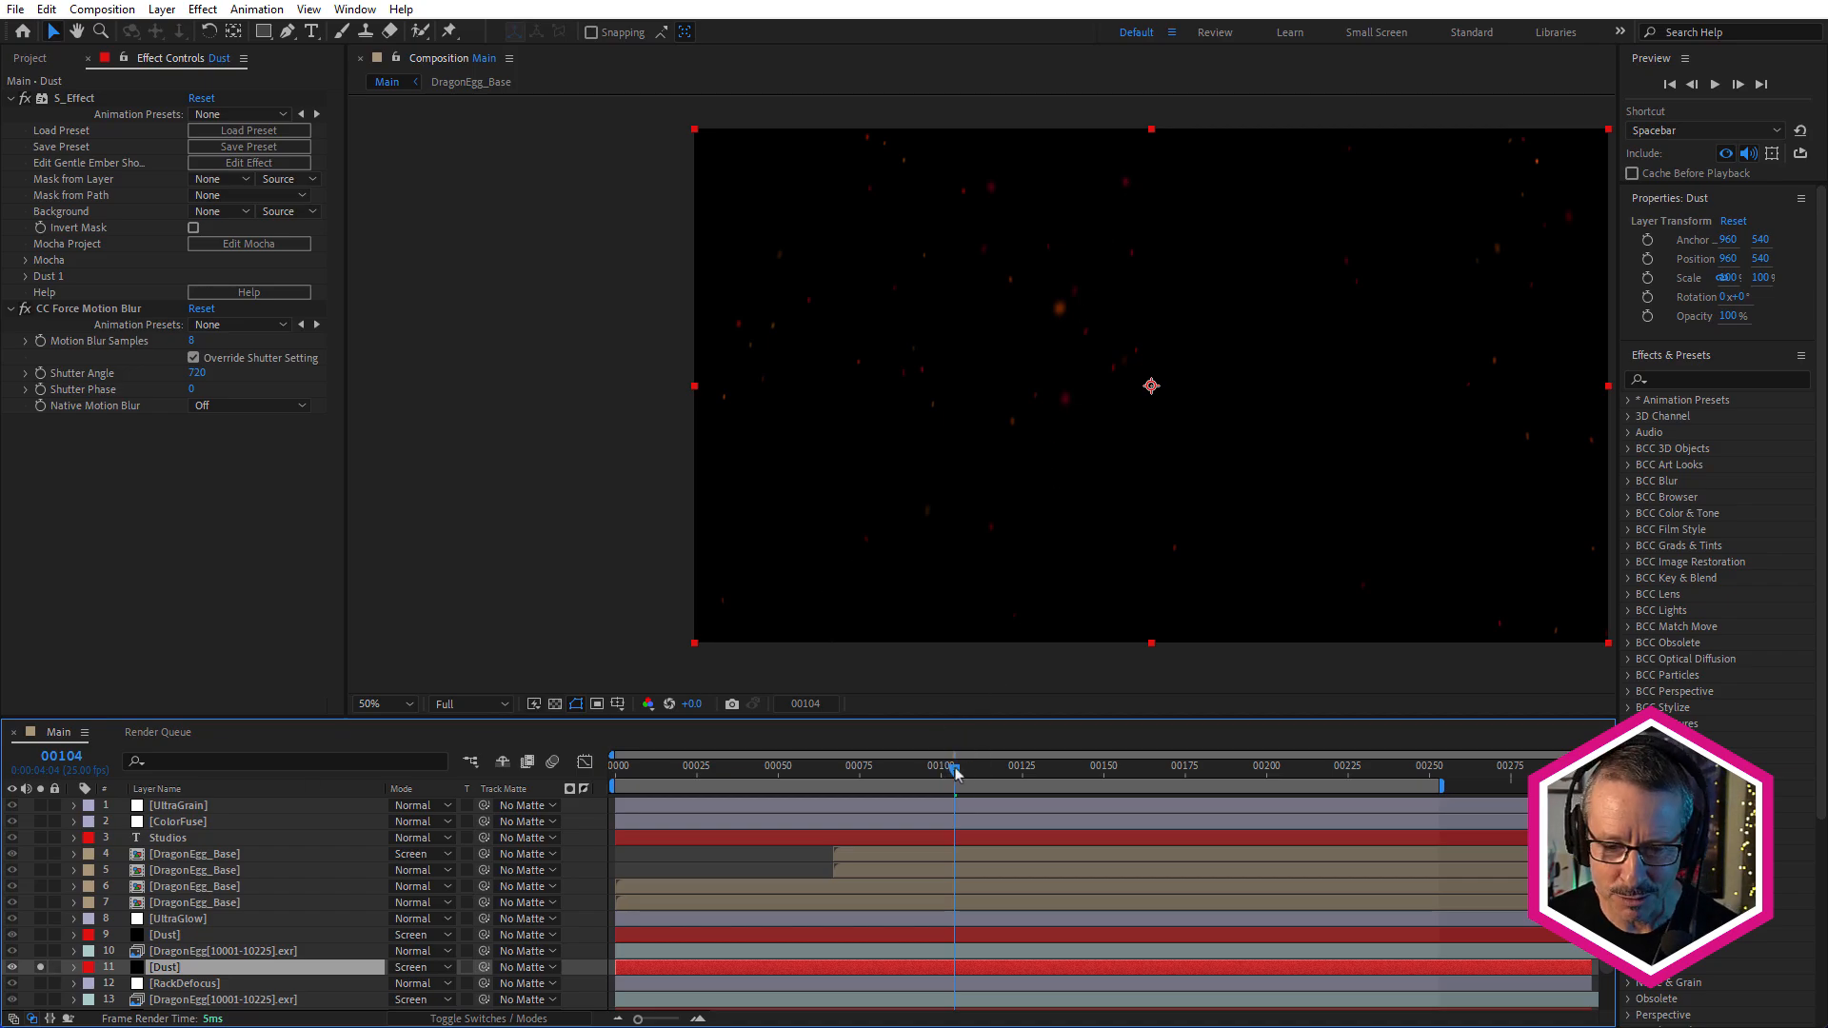
{"action": "left_click_drag", "start_coordinate": [955, 776], "coordinate": [1050, 782]}
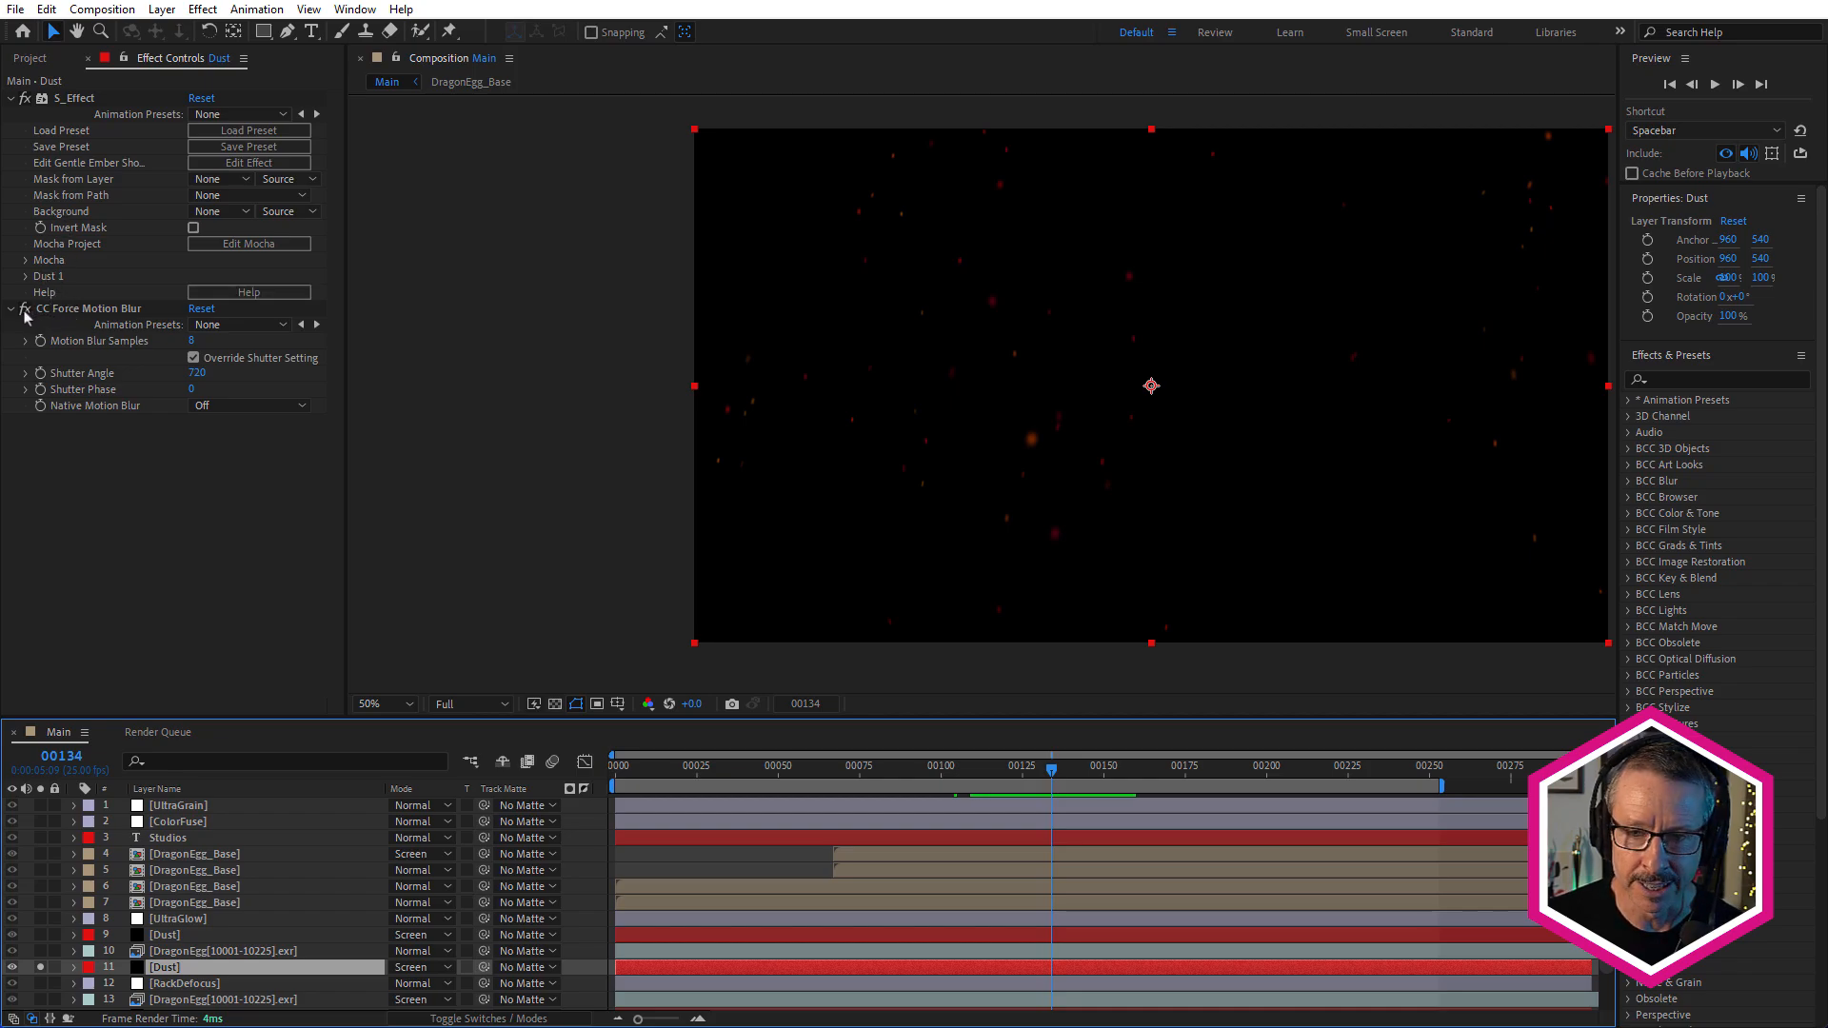
Compare the dust particles with CC Force Motion Blur off and on at 200% and 400% magnification, leaving the effect enabled
{"action": "left_click", "coordinate": [59, 310]}
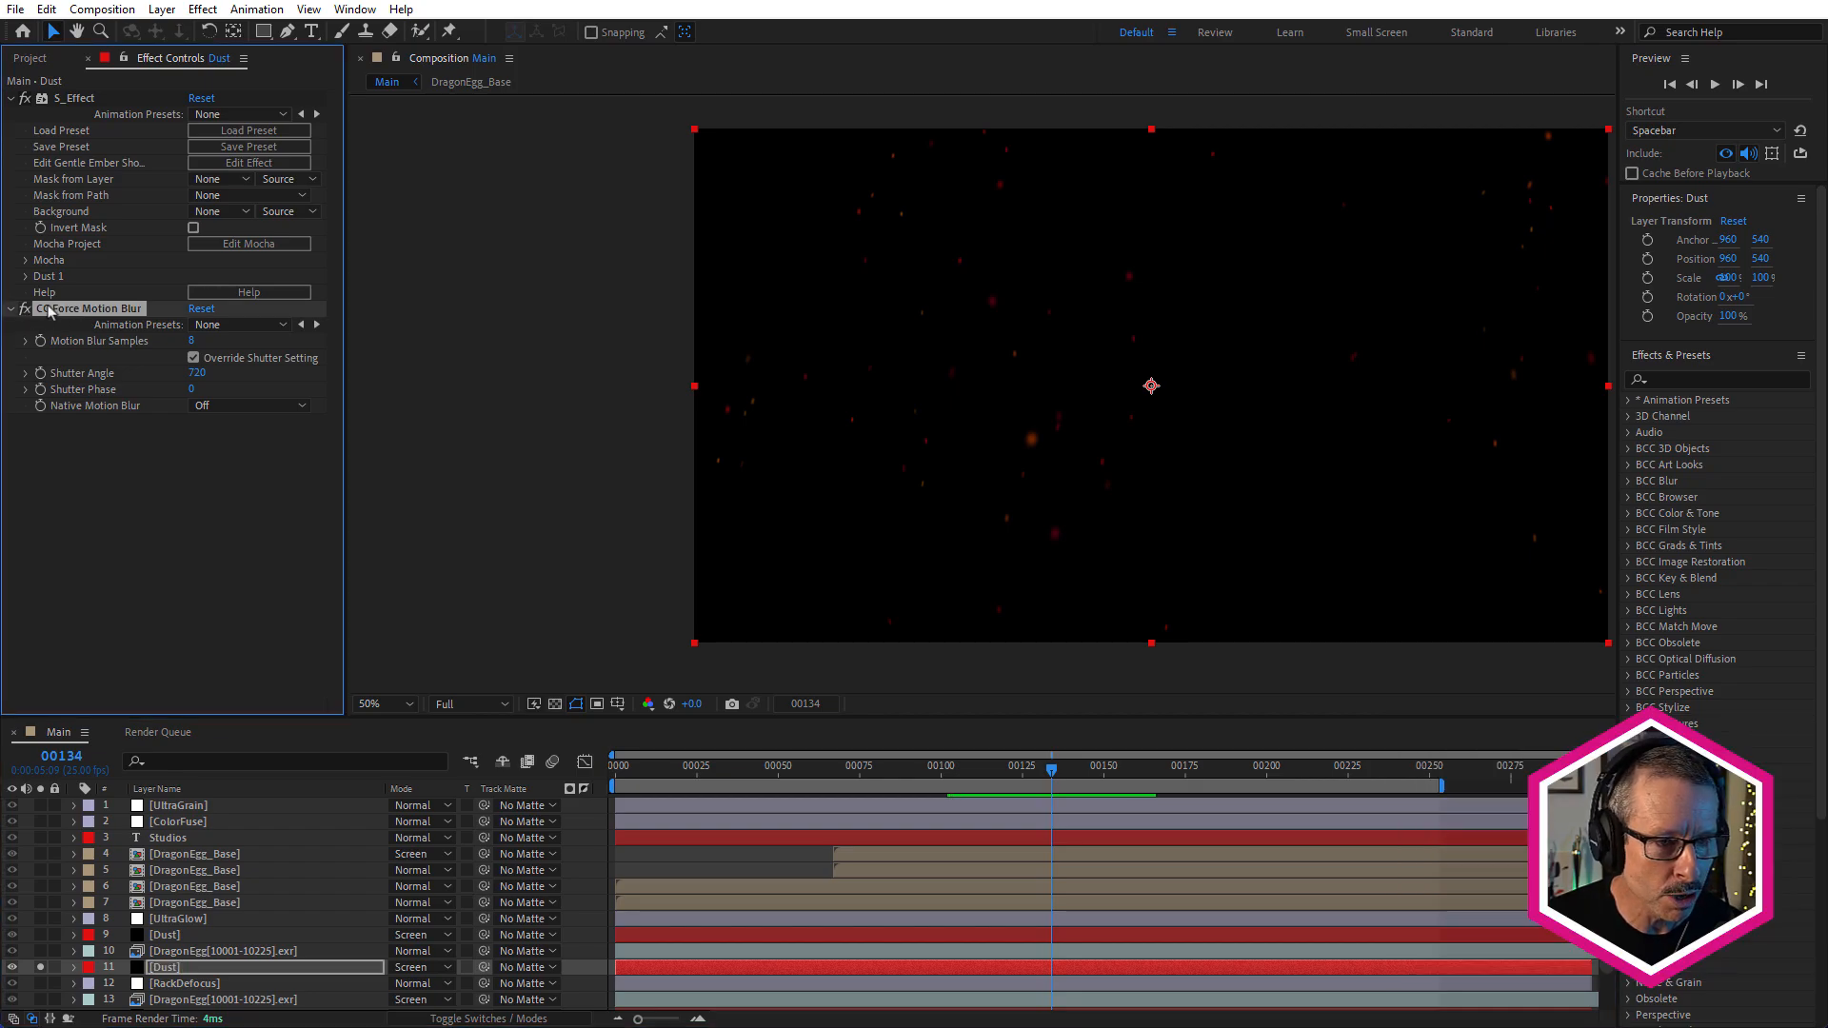
{"action": "scroll", "coordinate": [934, 372], "scroll_direction": "up", "scroll_amount": 4}
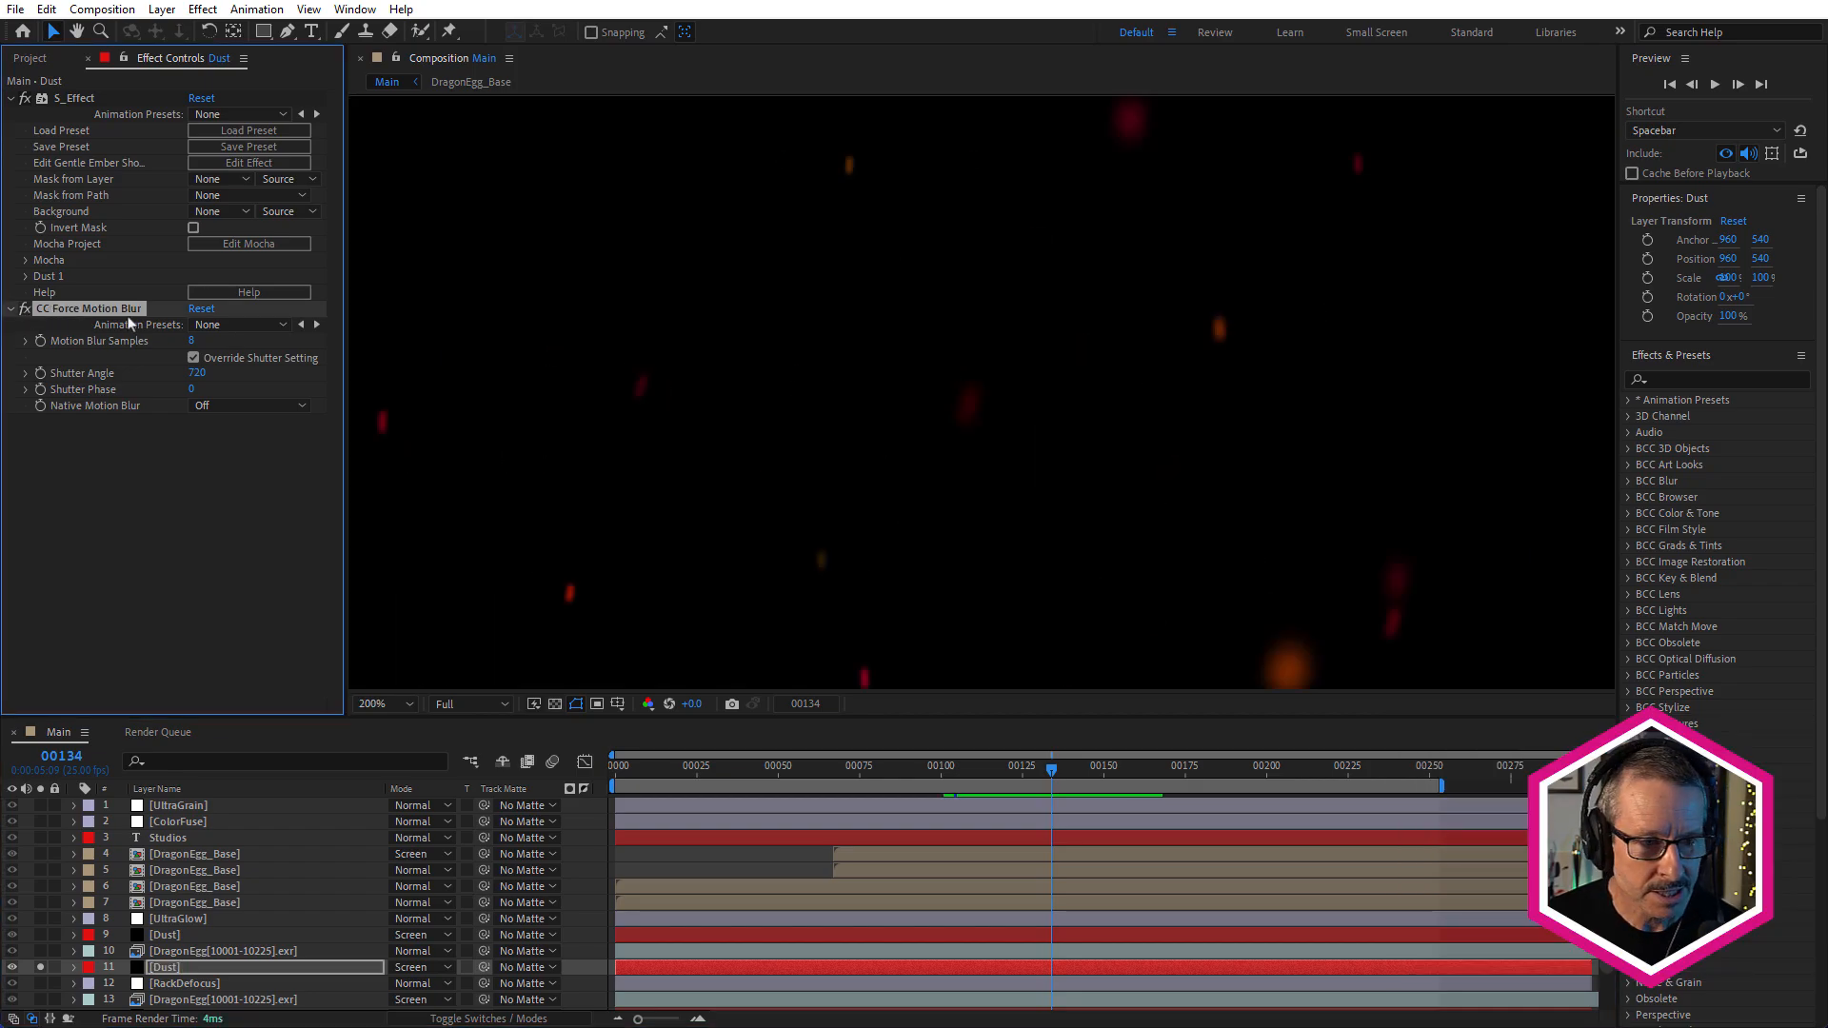
{"action": "left_click", "coordinate": [24, 310]}
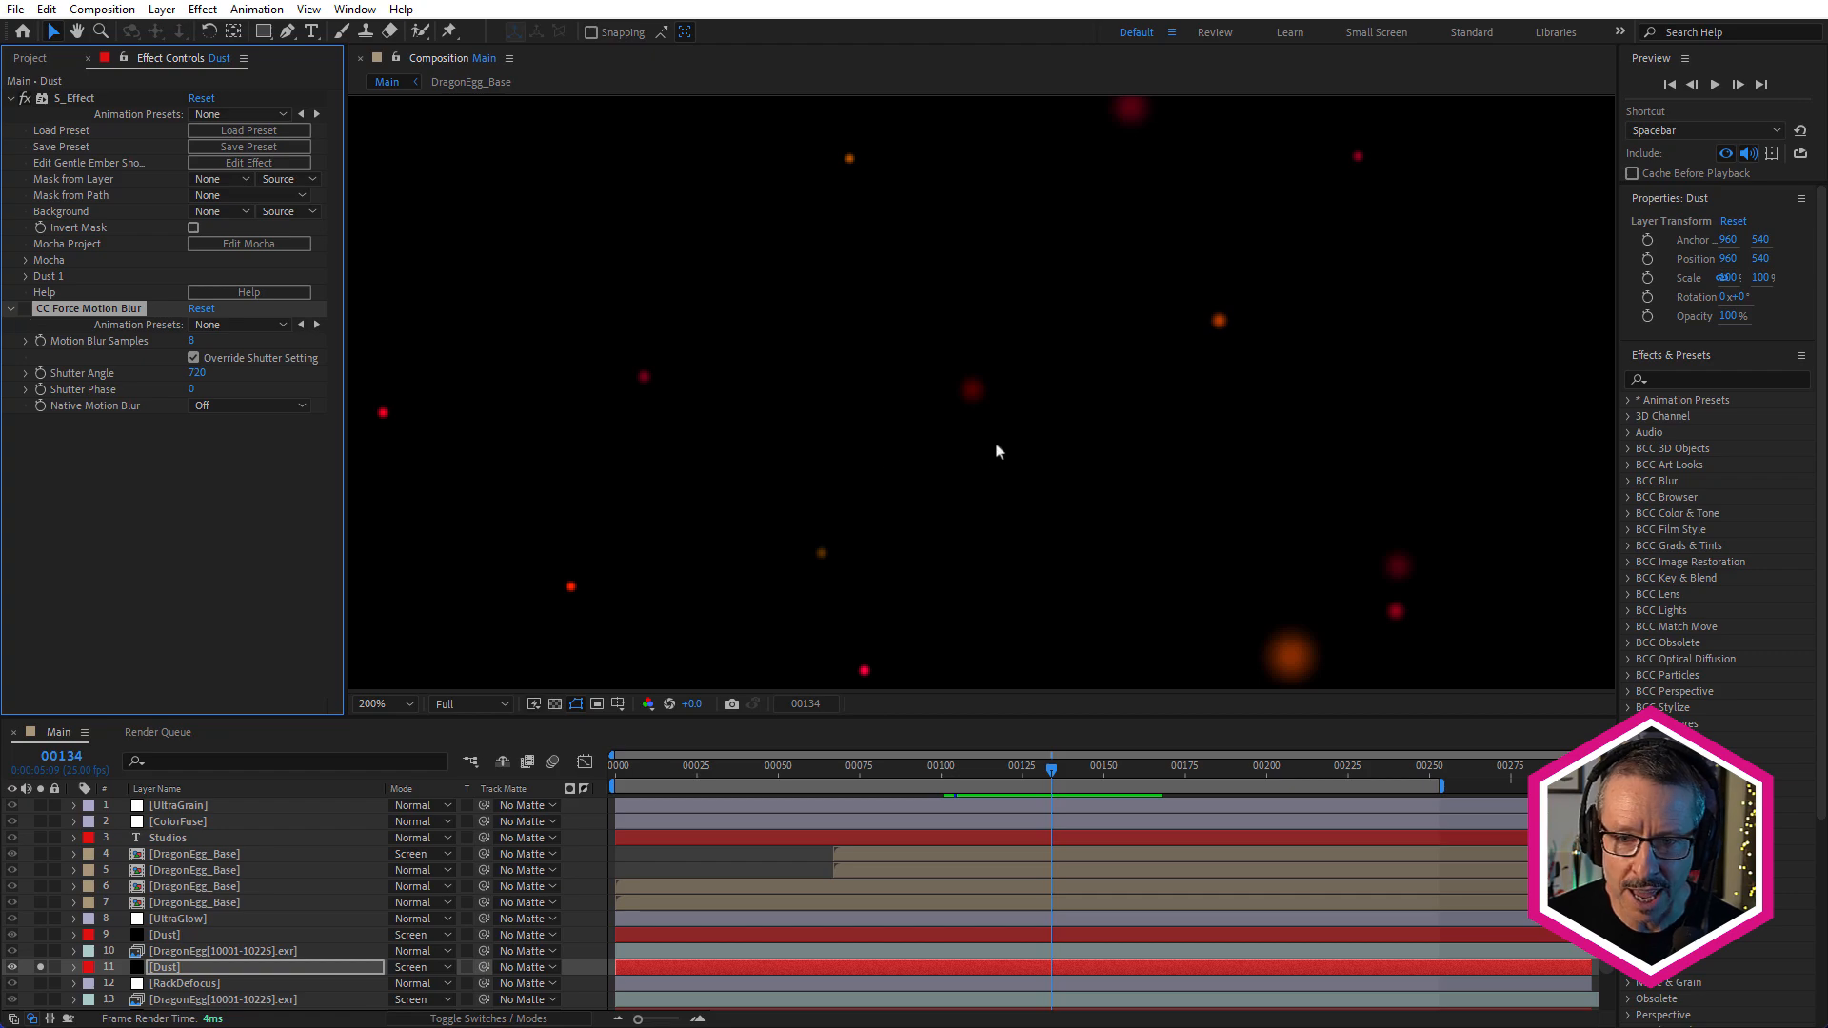
{"action": "scroll", "coordinate": [984, 435], "scroll_direction": "down", "scroll_amount": 2}
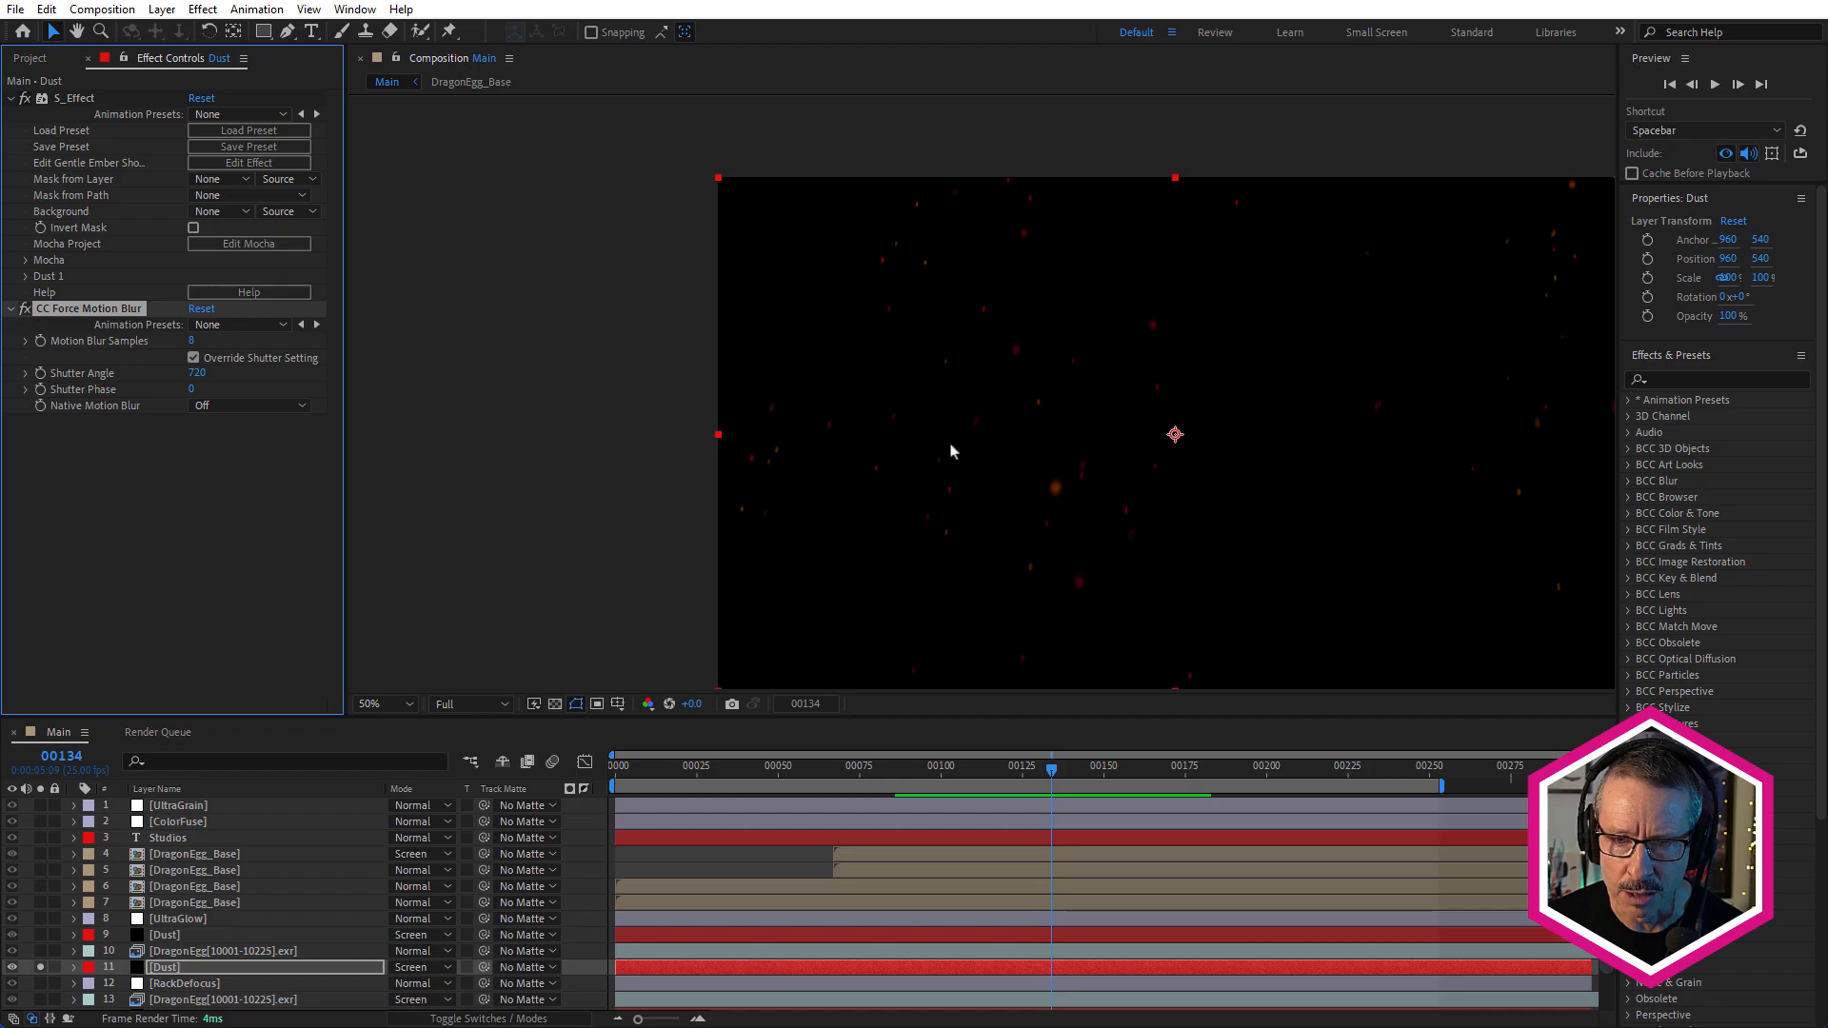
{"action": "scroll", "coordinate": [956, 448], "scroll_direction": "up", "scroll_amount": 2}
{"action": "scroll", "coordinate": [952, 544], "scroll_direction": "up", "scroll_amount": 4}
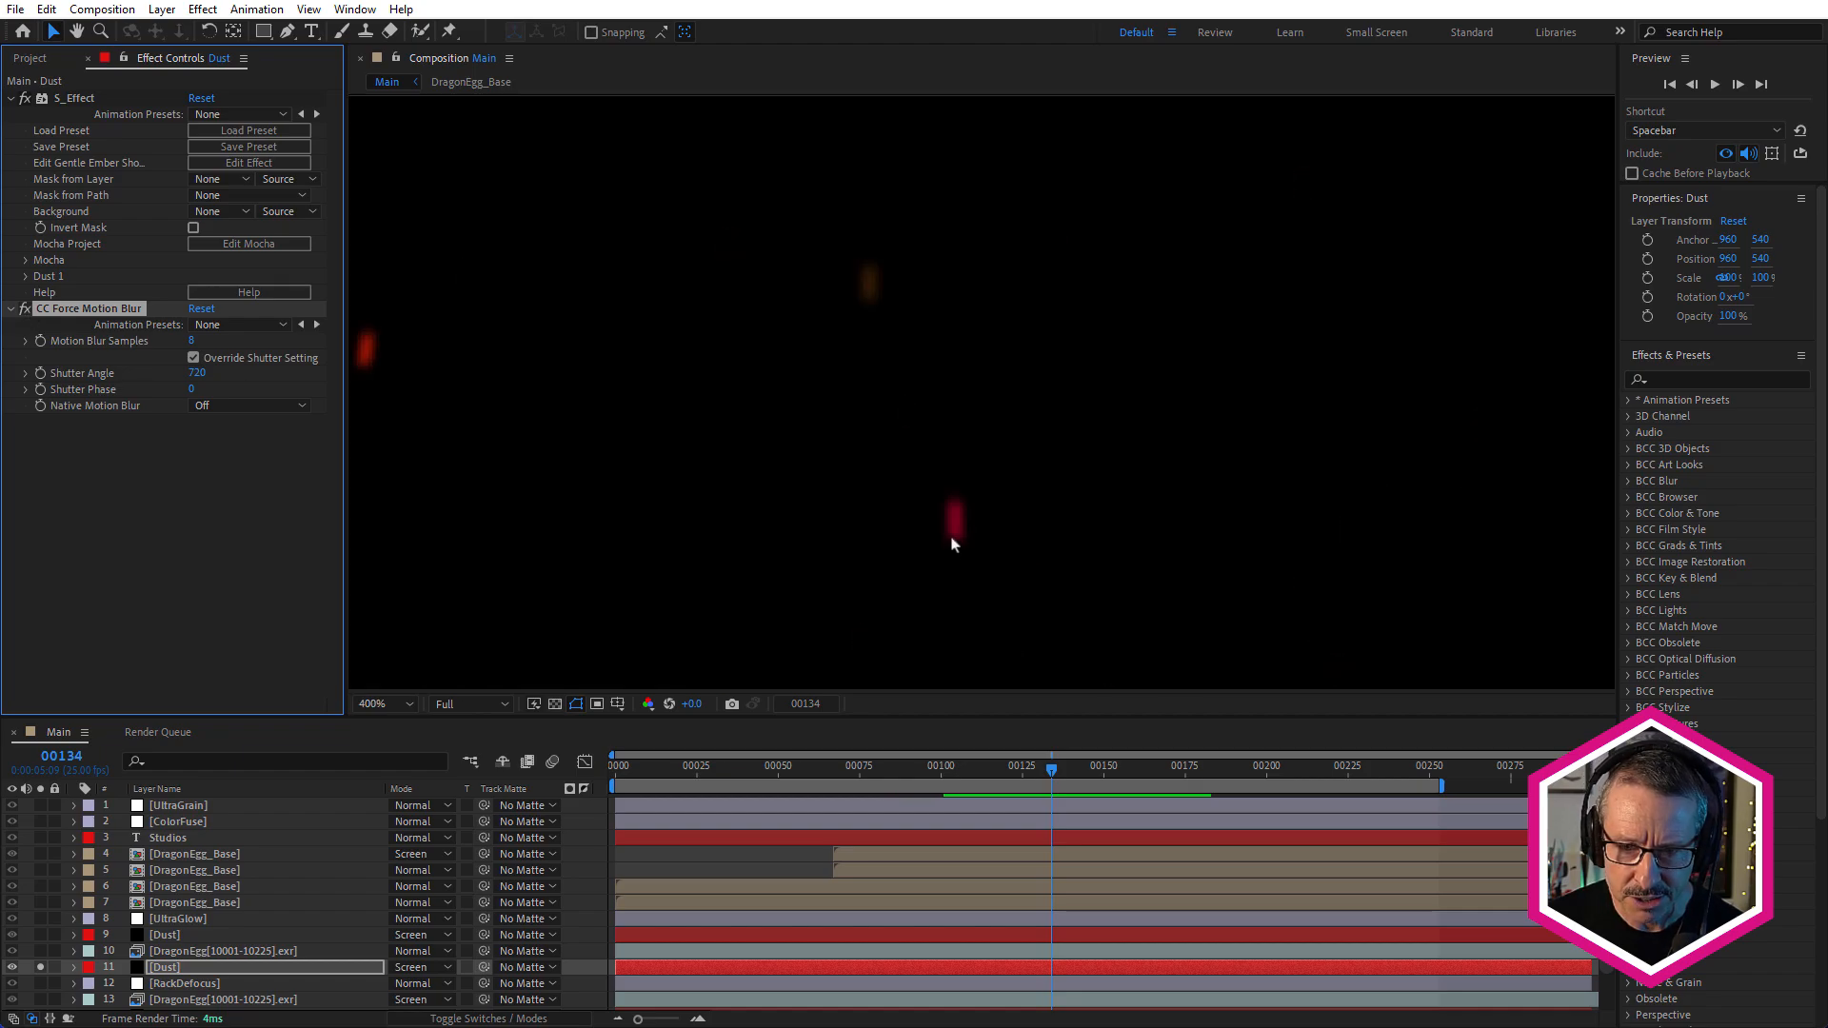
{"action": "left_click", "coordinate": [24, 311]}
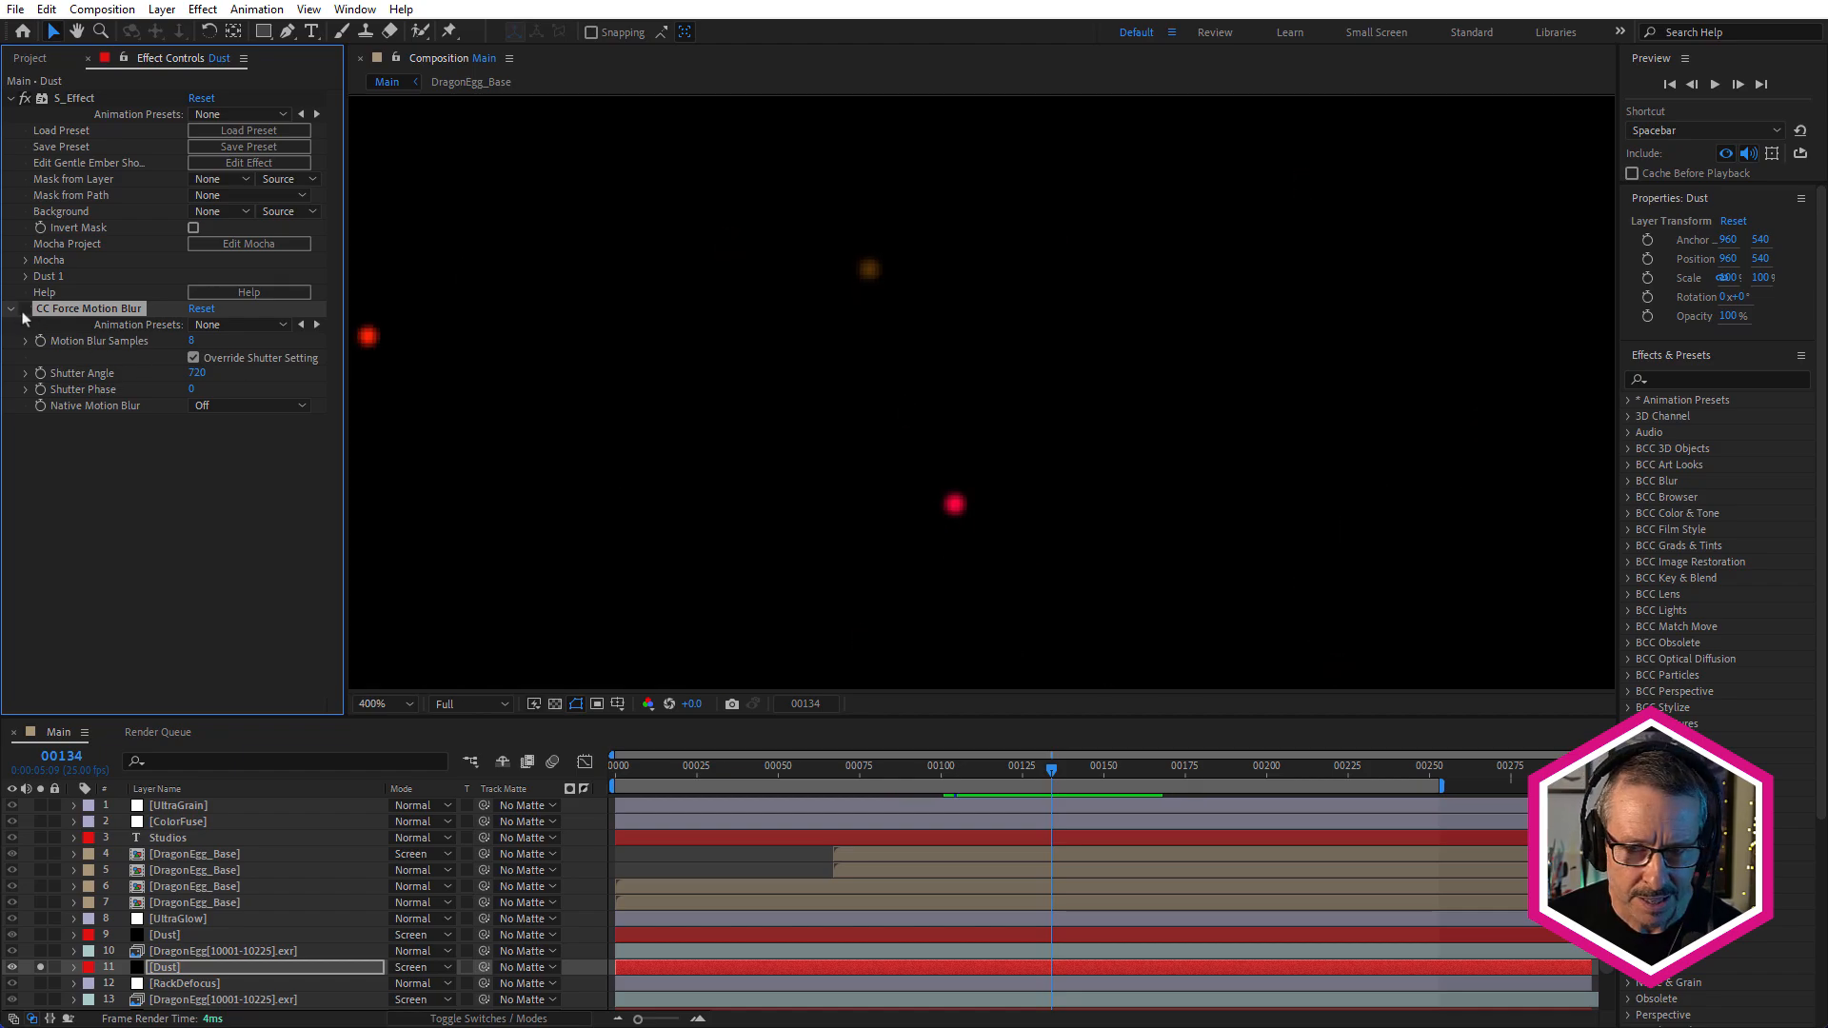
{"action": "left_click", "coordinate": [24, 311]}
{"action": "left_click", "coordinate": [24, 311]}
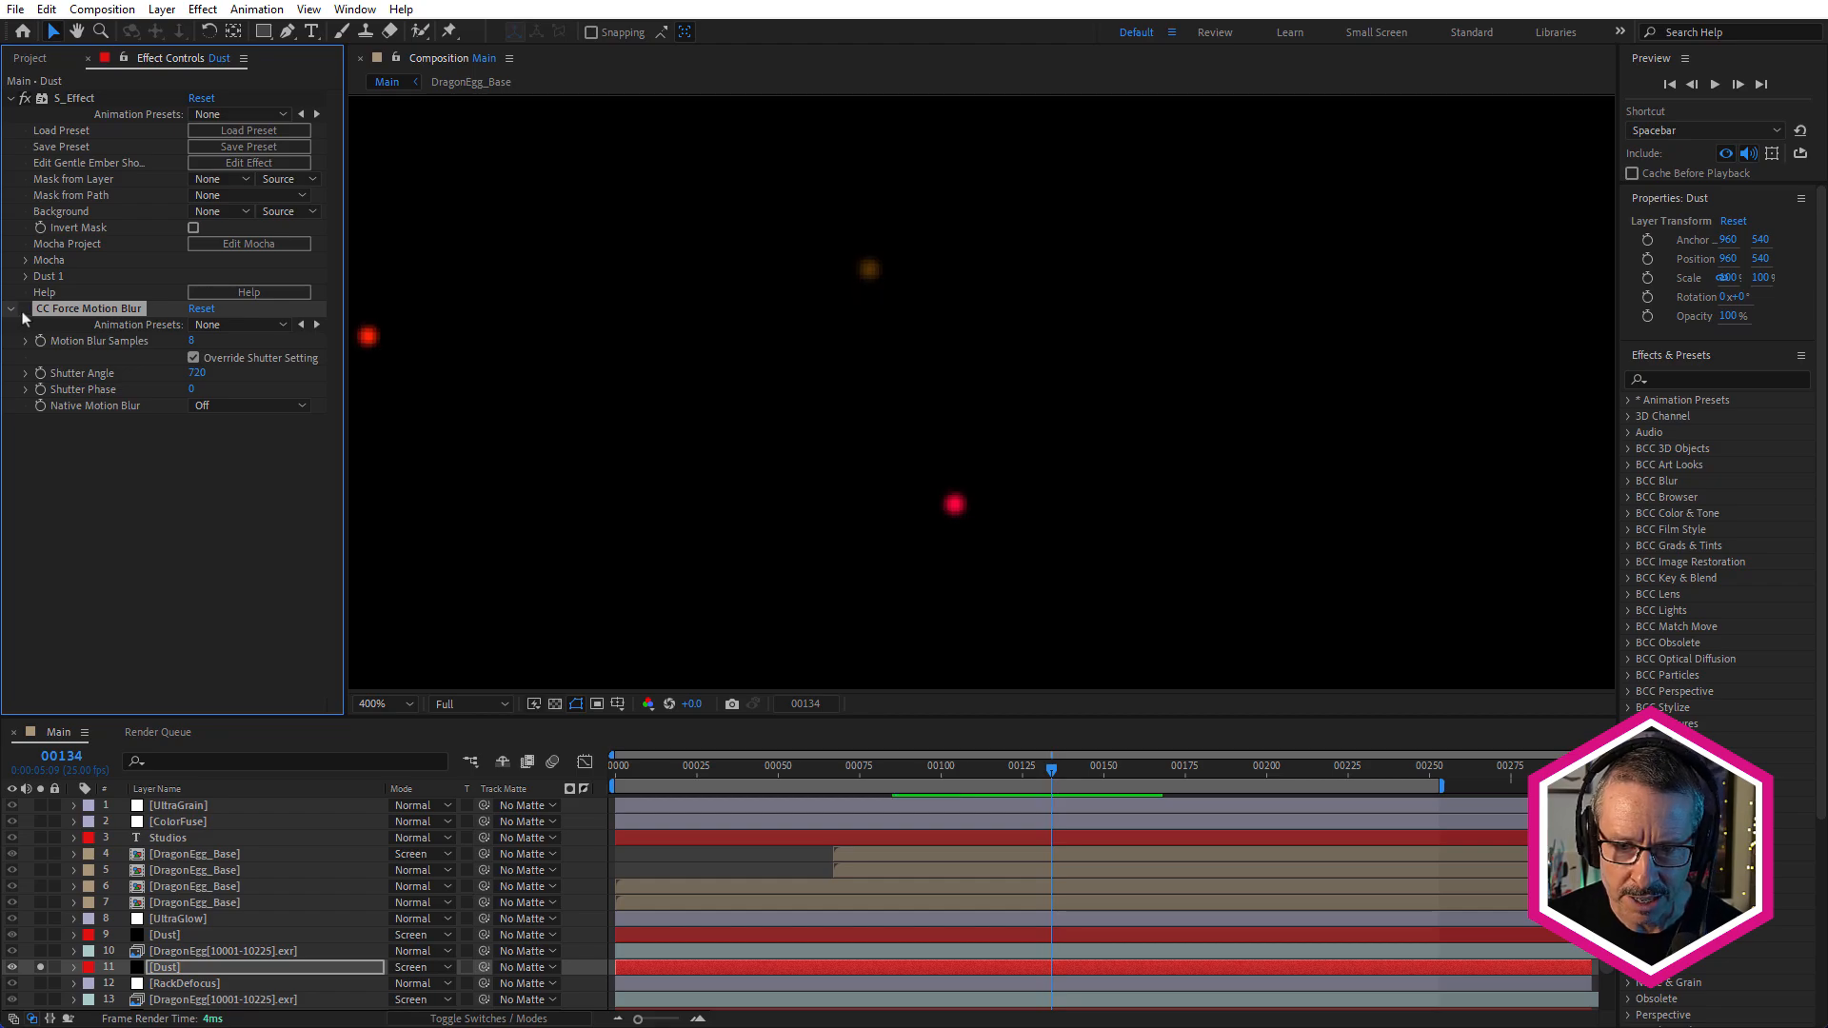
{"action": "left_click", "coordinate": [24, 310]}
Preview the motion-blurred dust particles at 100% magnification and scrub to frame 143
{"action": "scroll", "coordinate": [812, 385], "scroll_direction": "down", "scroll_amount": 4}
{"action": "scroll", "coordinate": [812, 385], "scroll_direction": "down", "scroll_amount": 2}
{"action": "scroll", "coordinate": [903, 406], "scroll_direction": "up", "scroll_amount": 2}
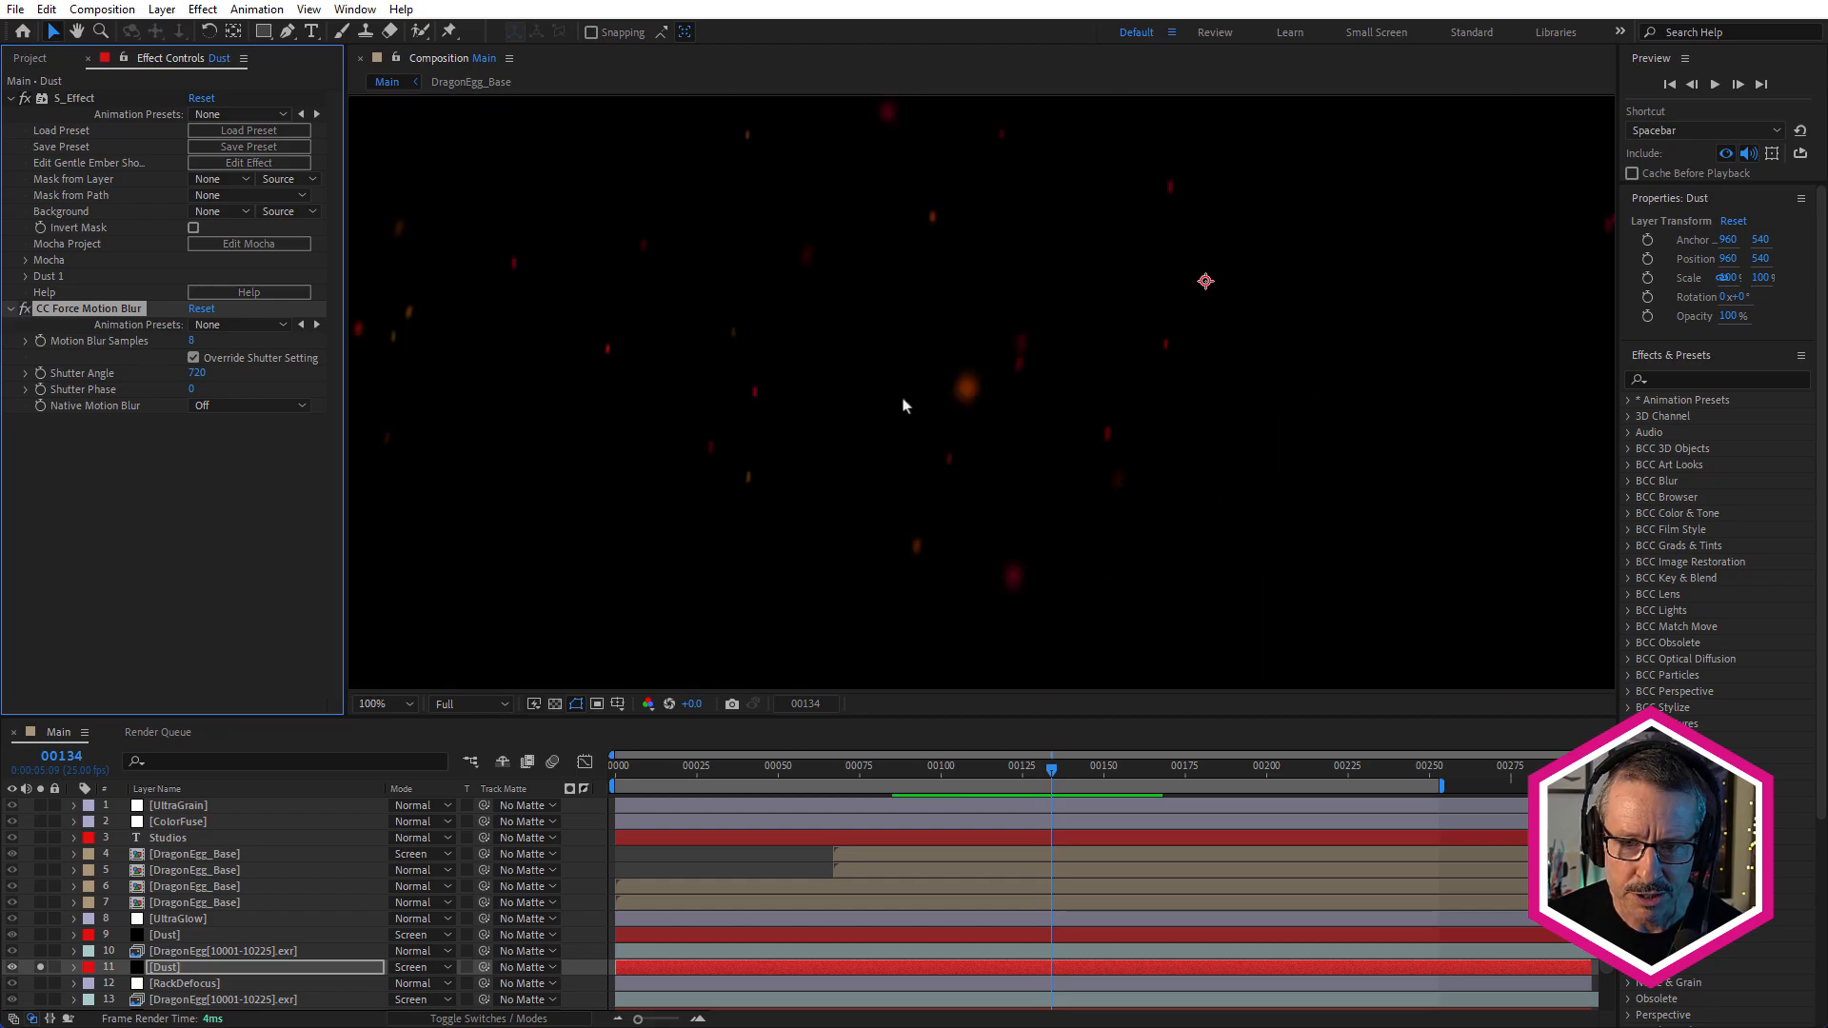
{"action": "key", "text": "space"}
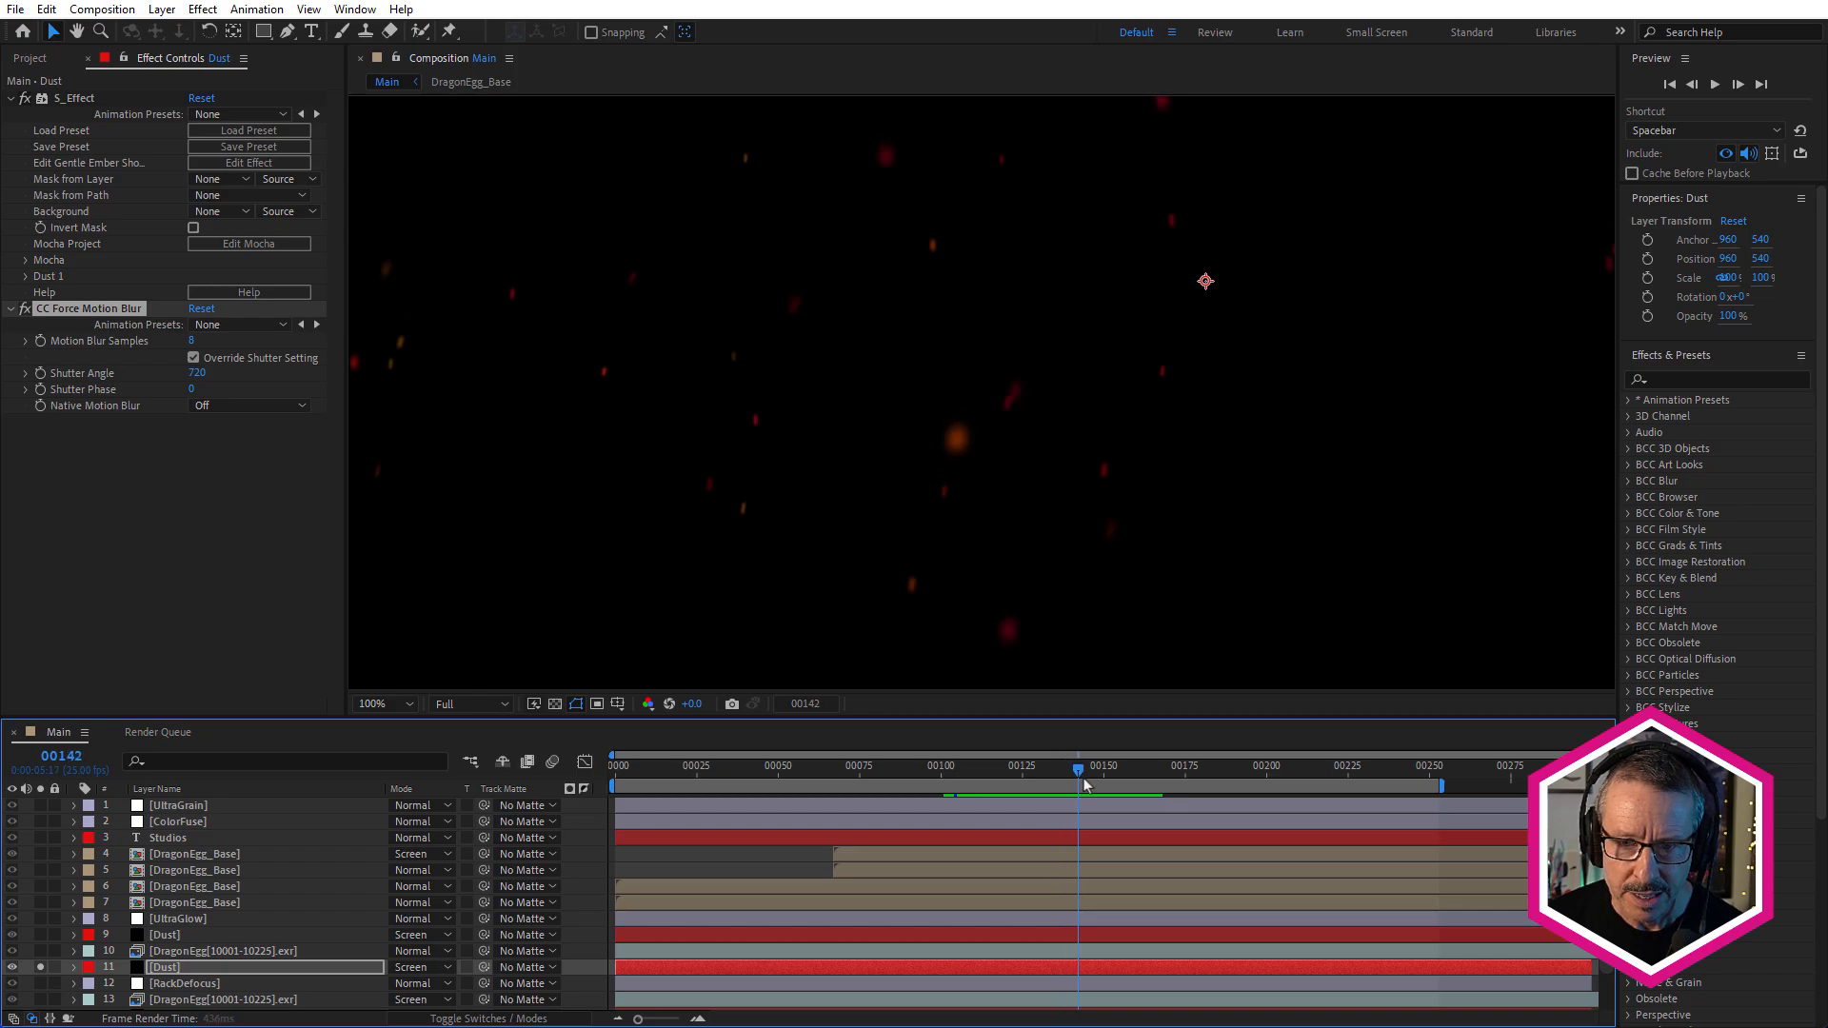
{"action": "left_click_drag", "start_coordinate": [920, 771], "coordinate": [1081, 498]}
{"action": "scroll", "coordinate": [1079, 497], "scroll_direction": "down", "scroll_amount": 1}
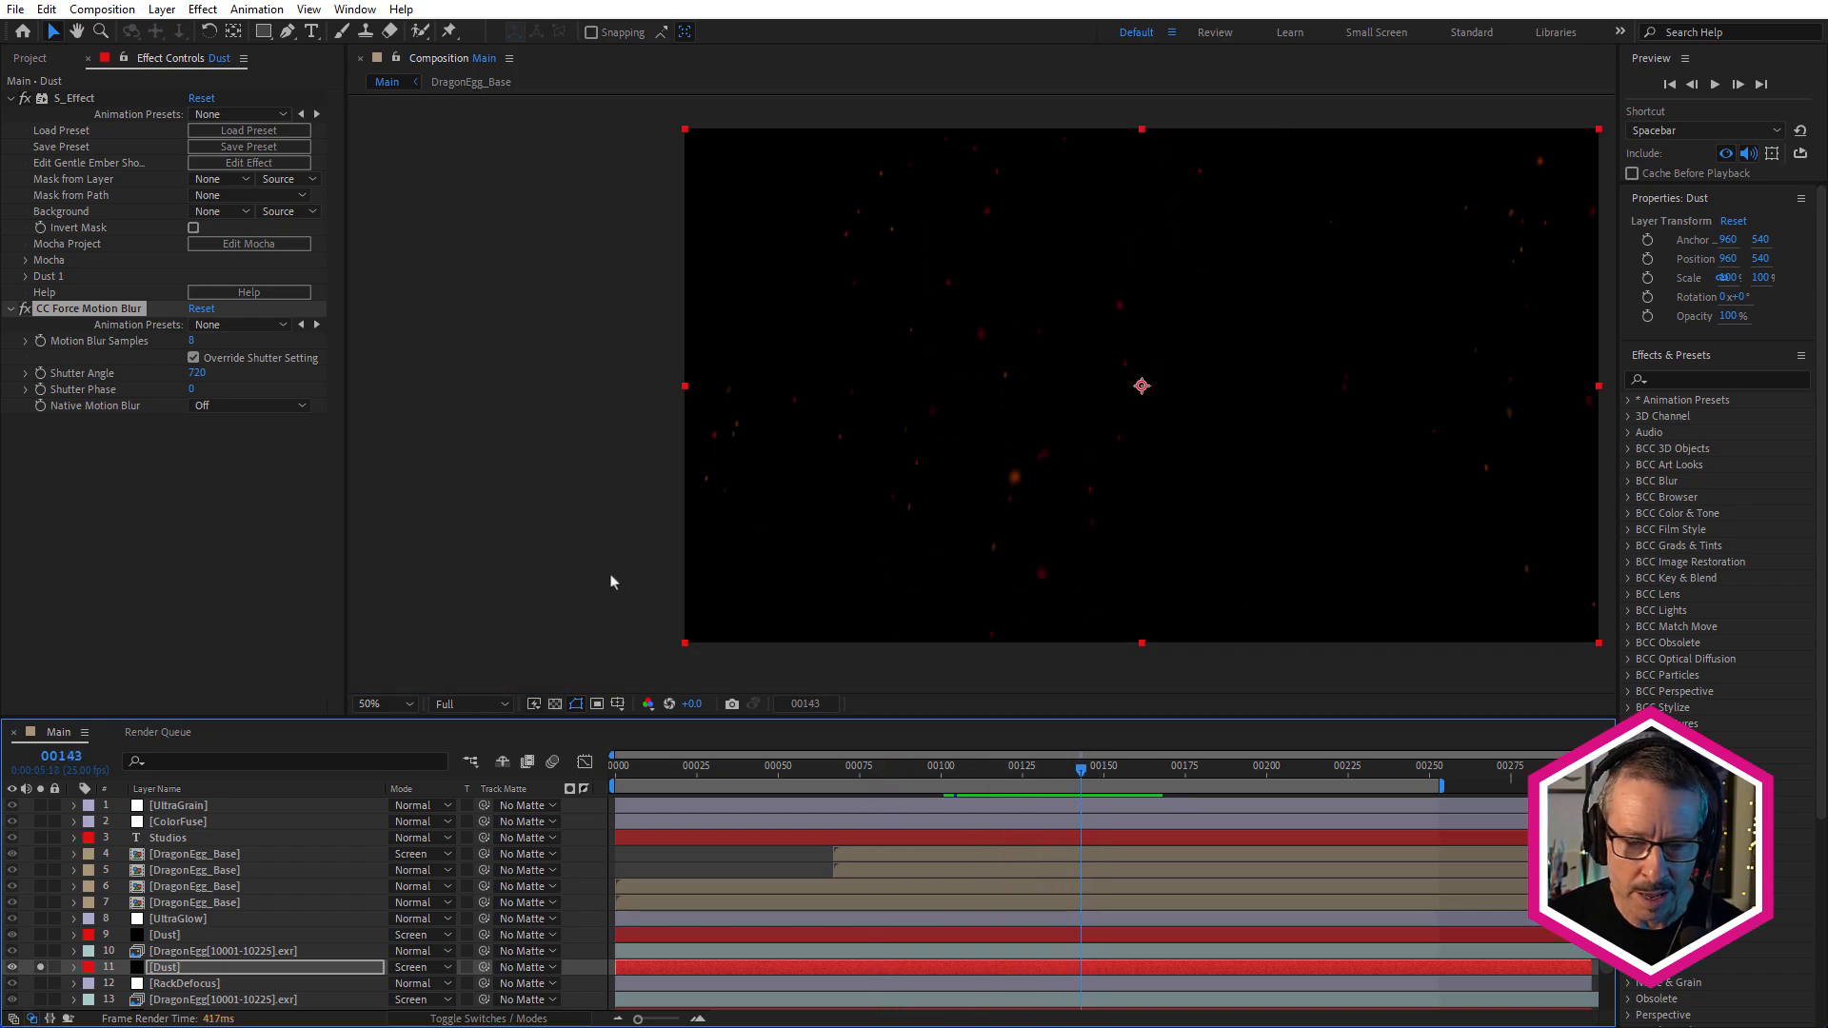
Add the DragonEgg layer 10 and the Dust layer 9 to the solo view alongside Dust layer 11
{"action": "left_click", "coordinate": [41, 951]}
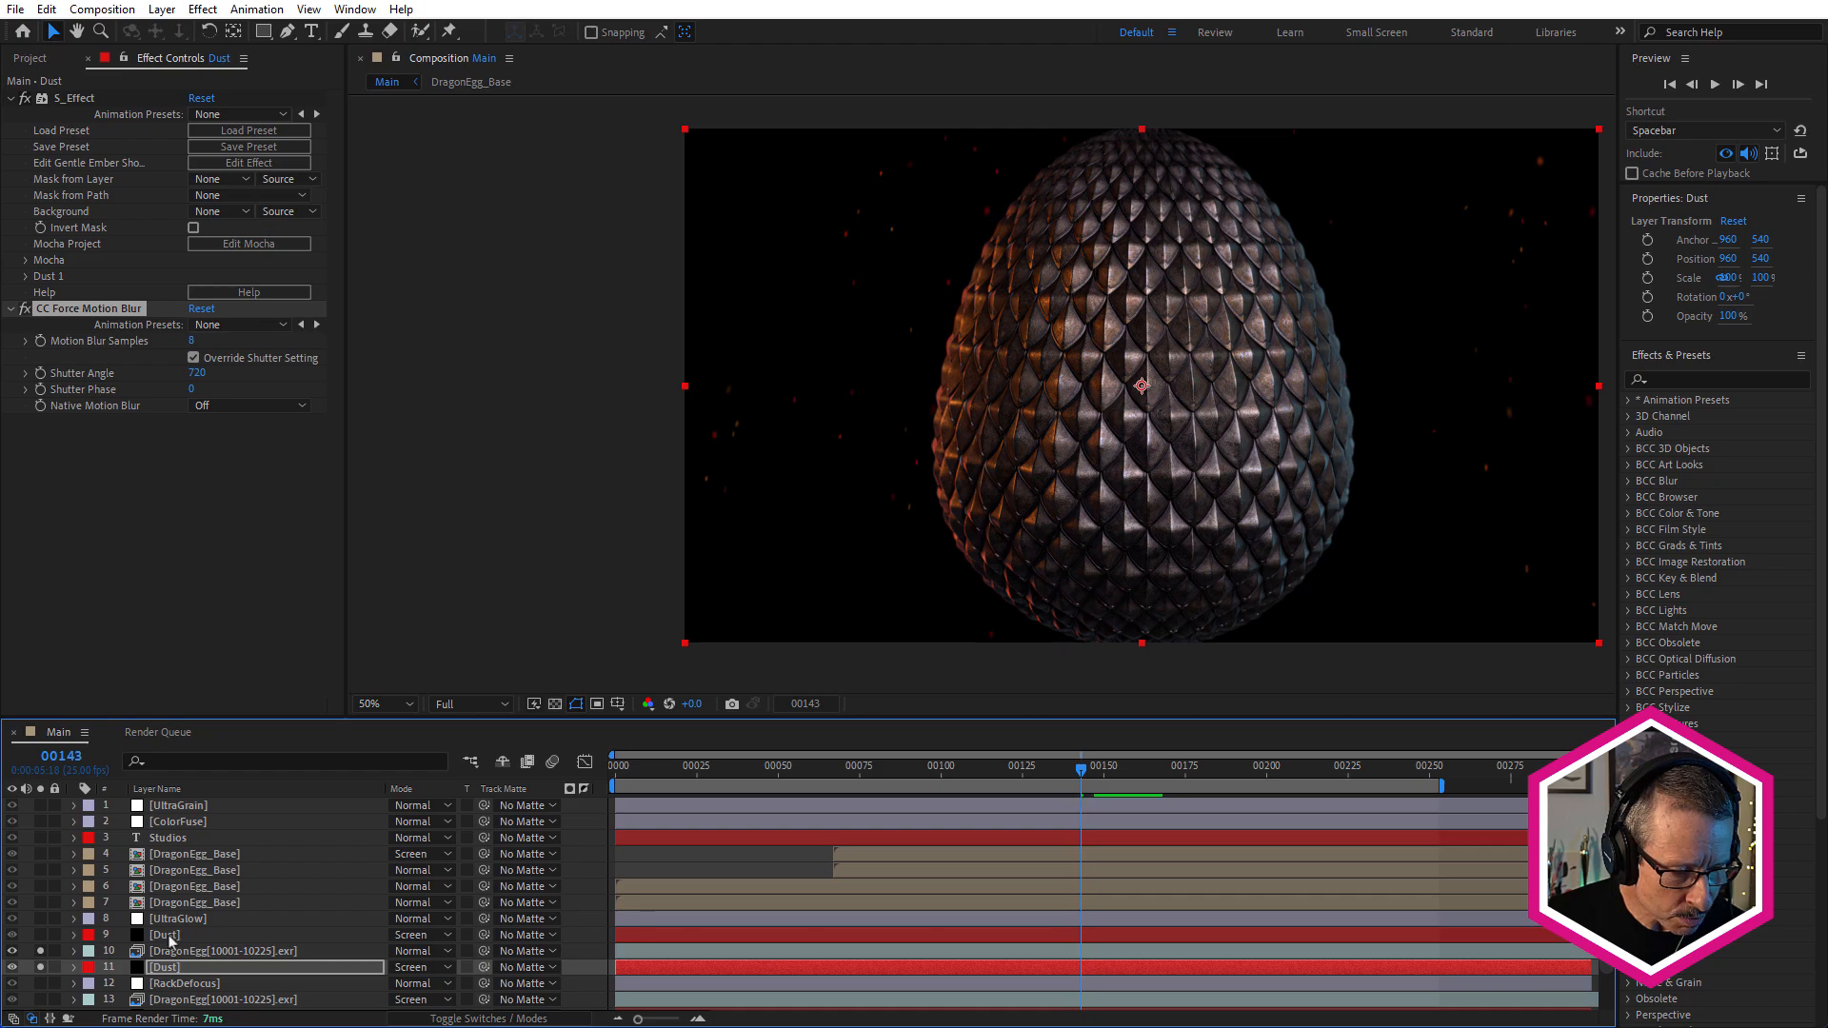
{"action": "key", "text": "u"}
{"action": "key", "text": "u"}
{"action": "scroll", "coordinate": [117, 884], "scroll_direction": "up", "scroll_amount": 5}
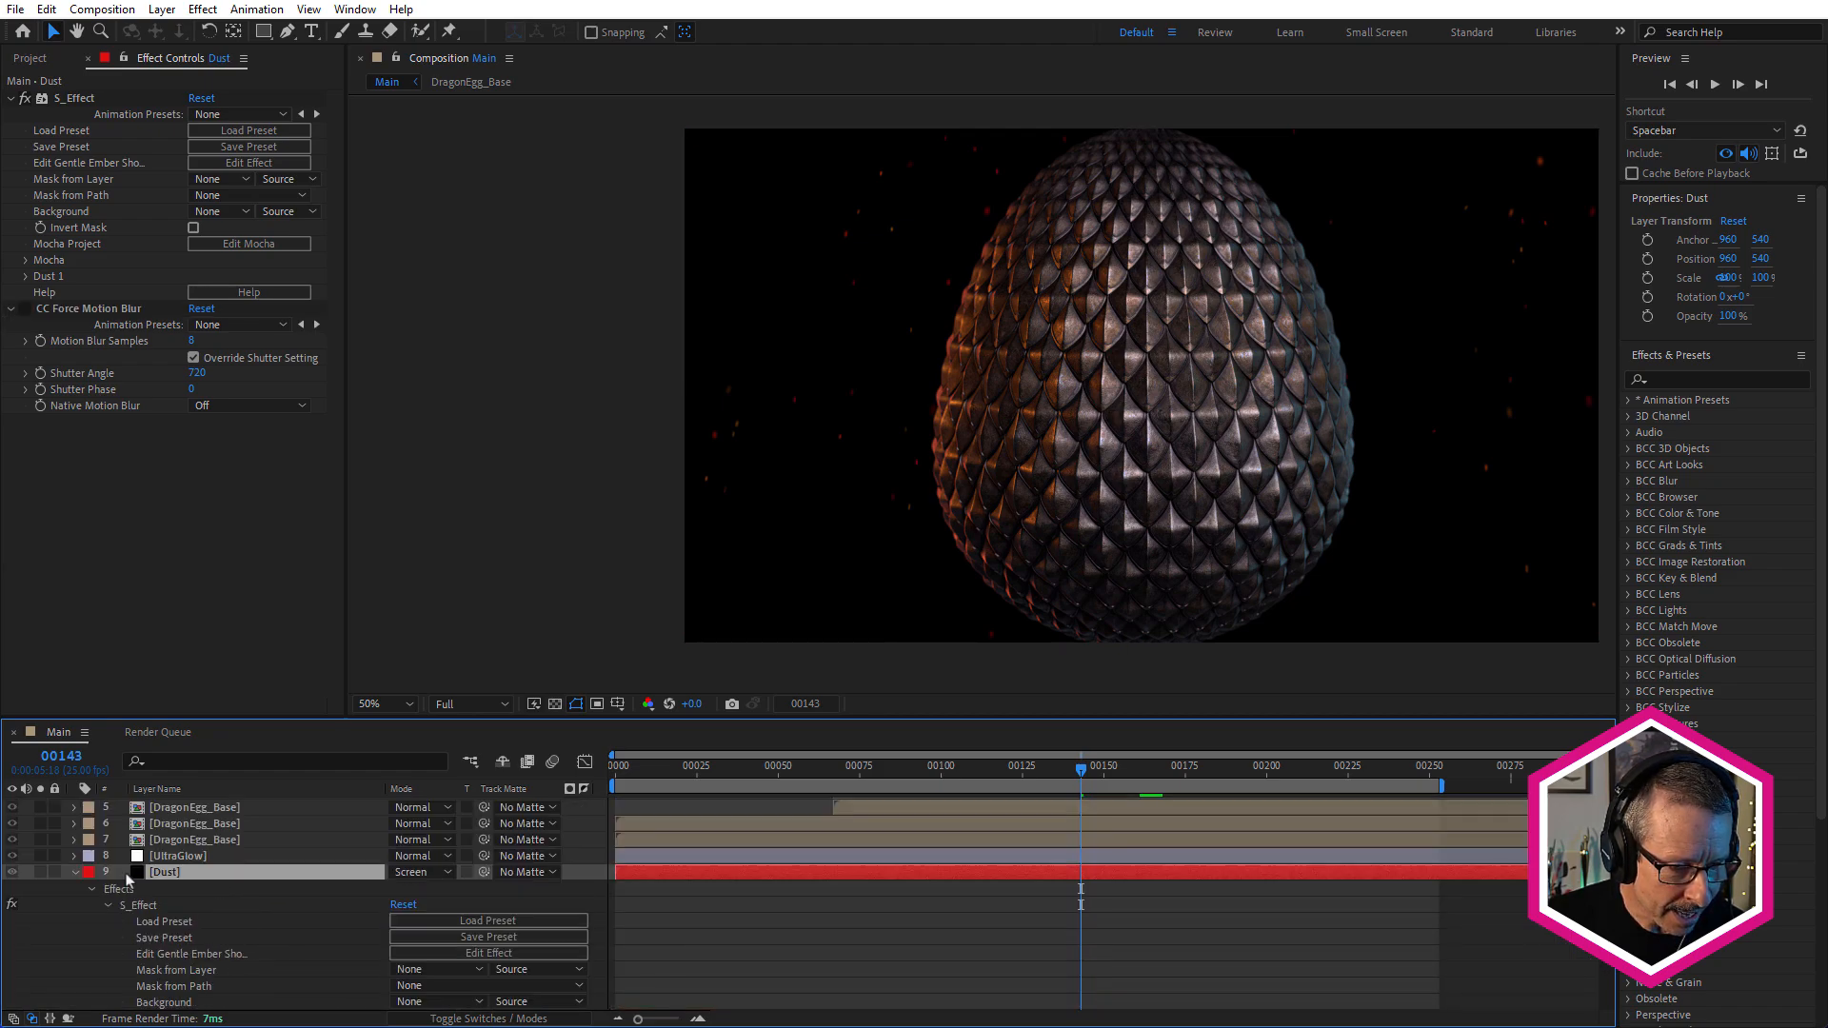
{"action": "left_click", "coordinate": [75, 872]}
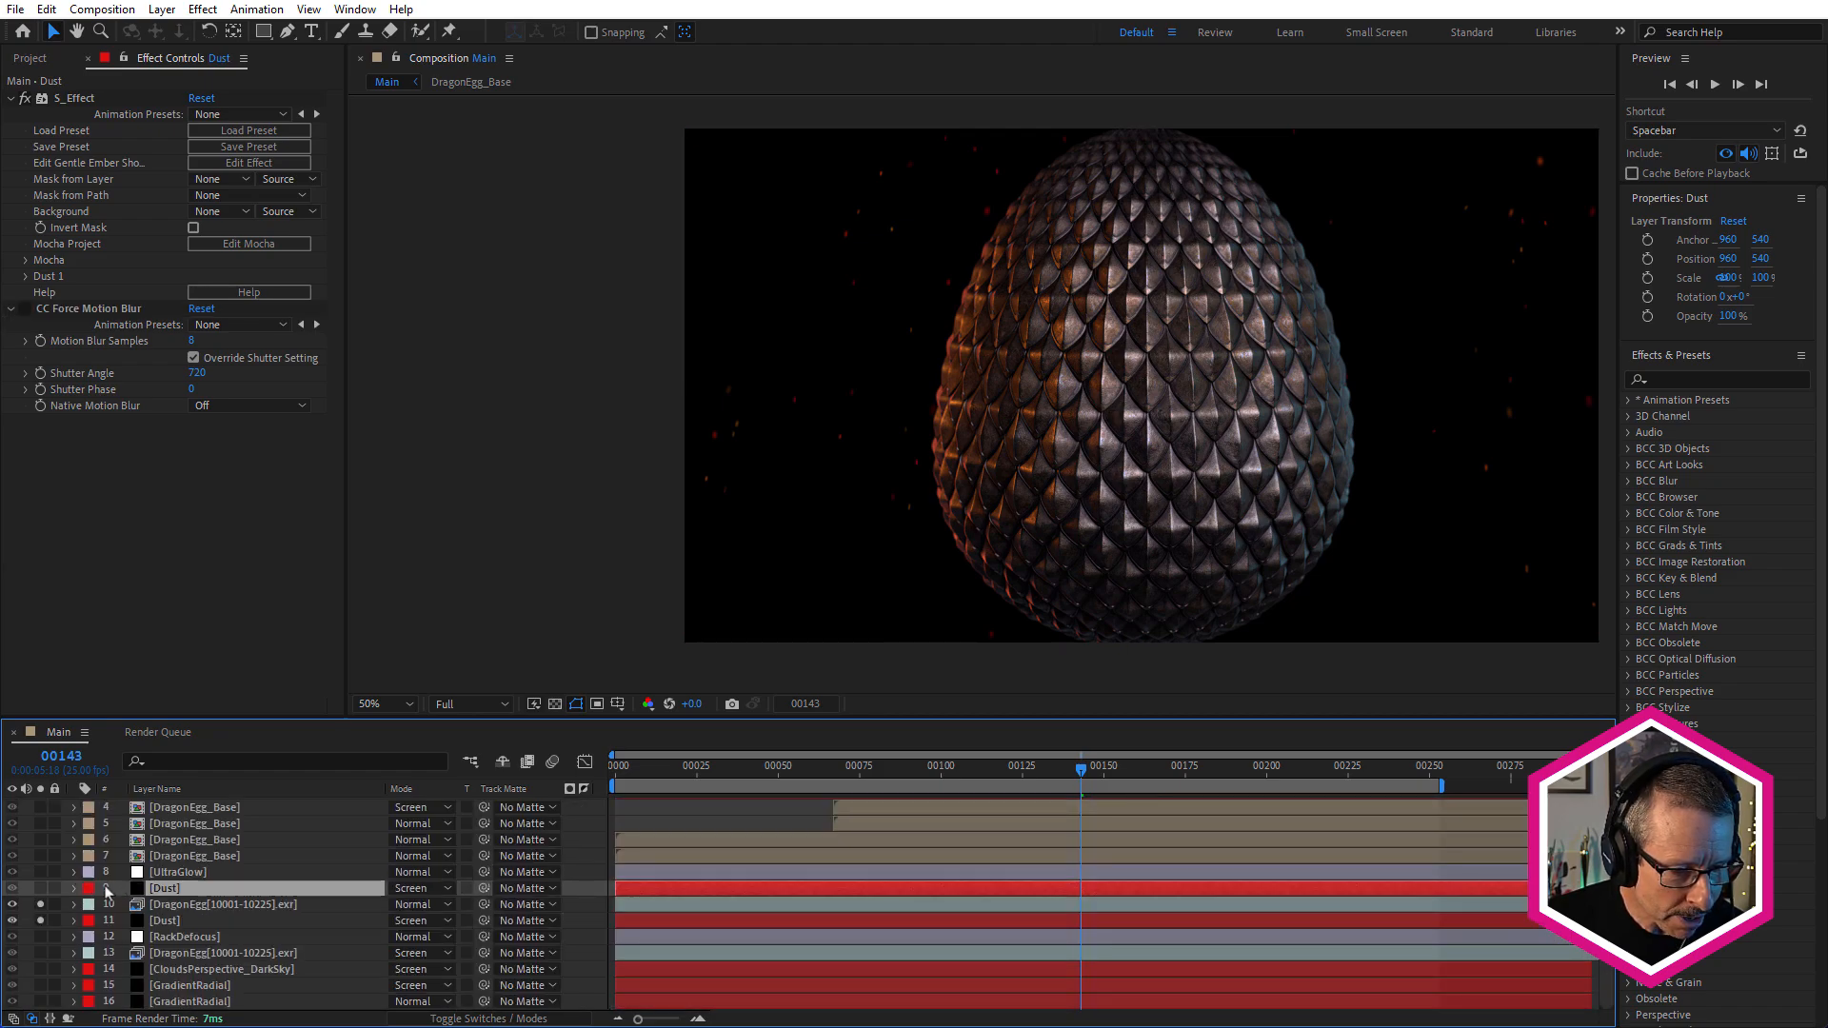
{"action": "left_click", "coordinate": [40, 888]}
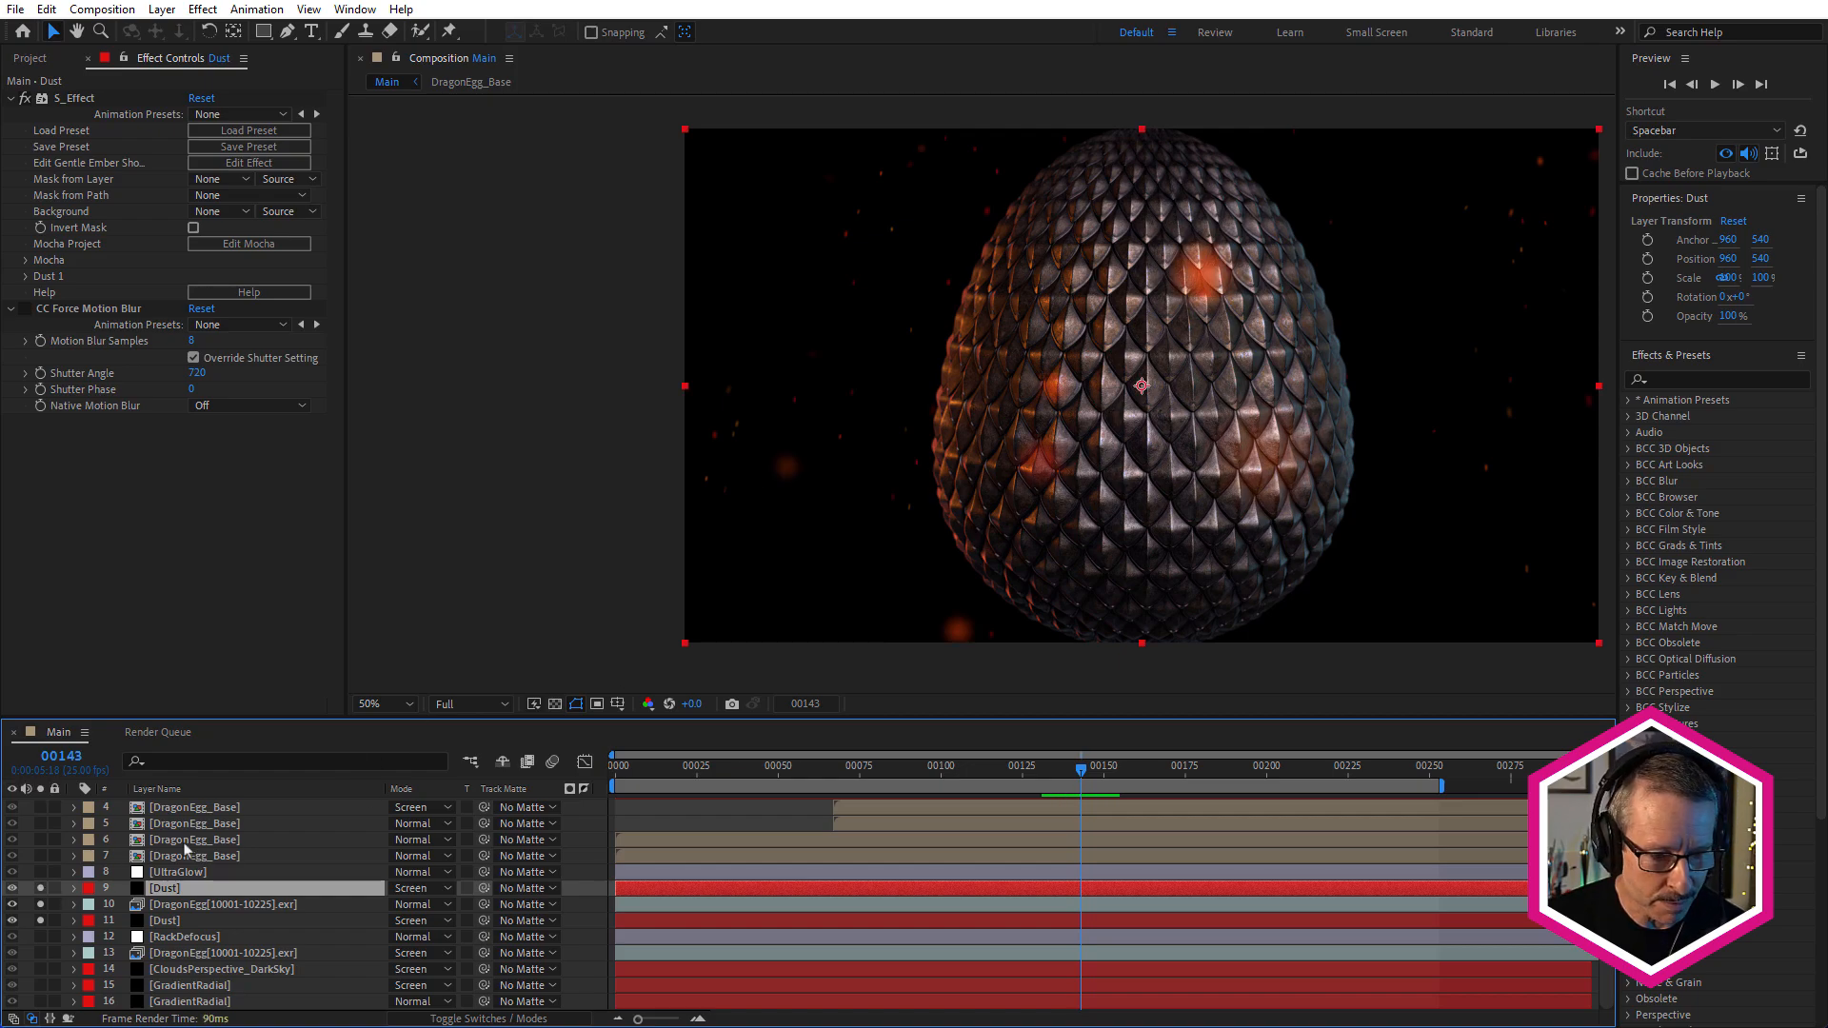
Isolate the Dust layer 9 and expand its Dust 1 parameters down to the depth blur settings
{"action": "left_click", "coordinate": [41, 904]}
{"action": "left_click", "coordinate": [41, 921]}
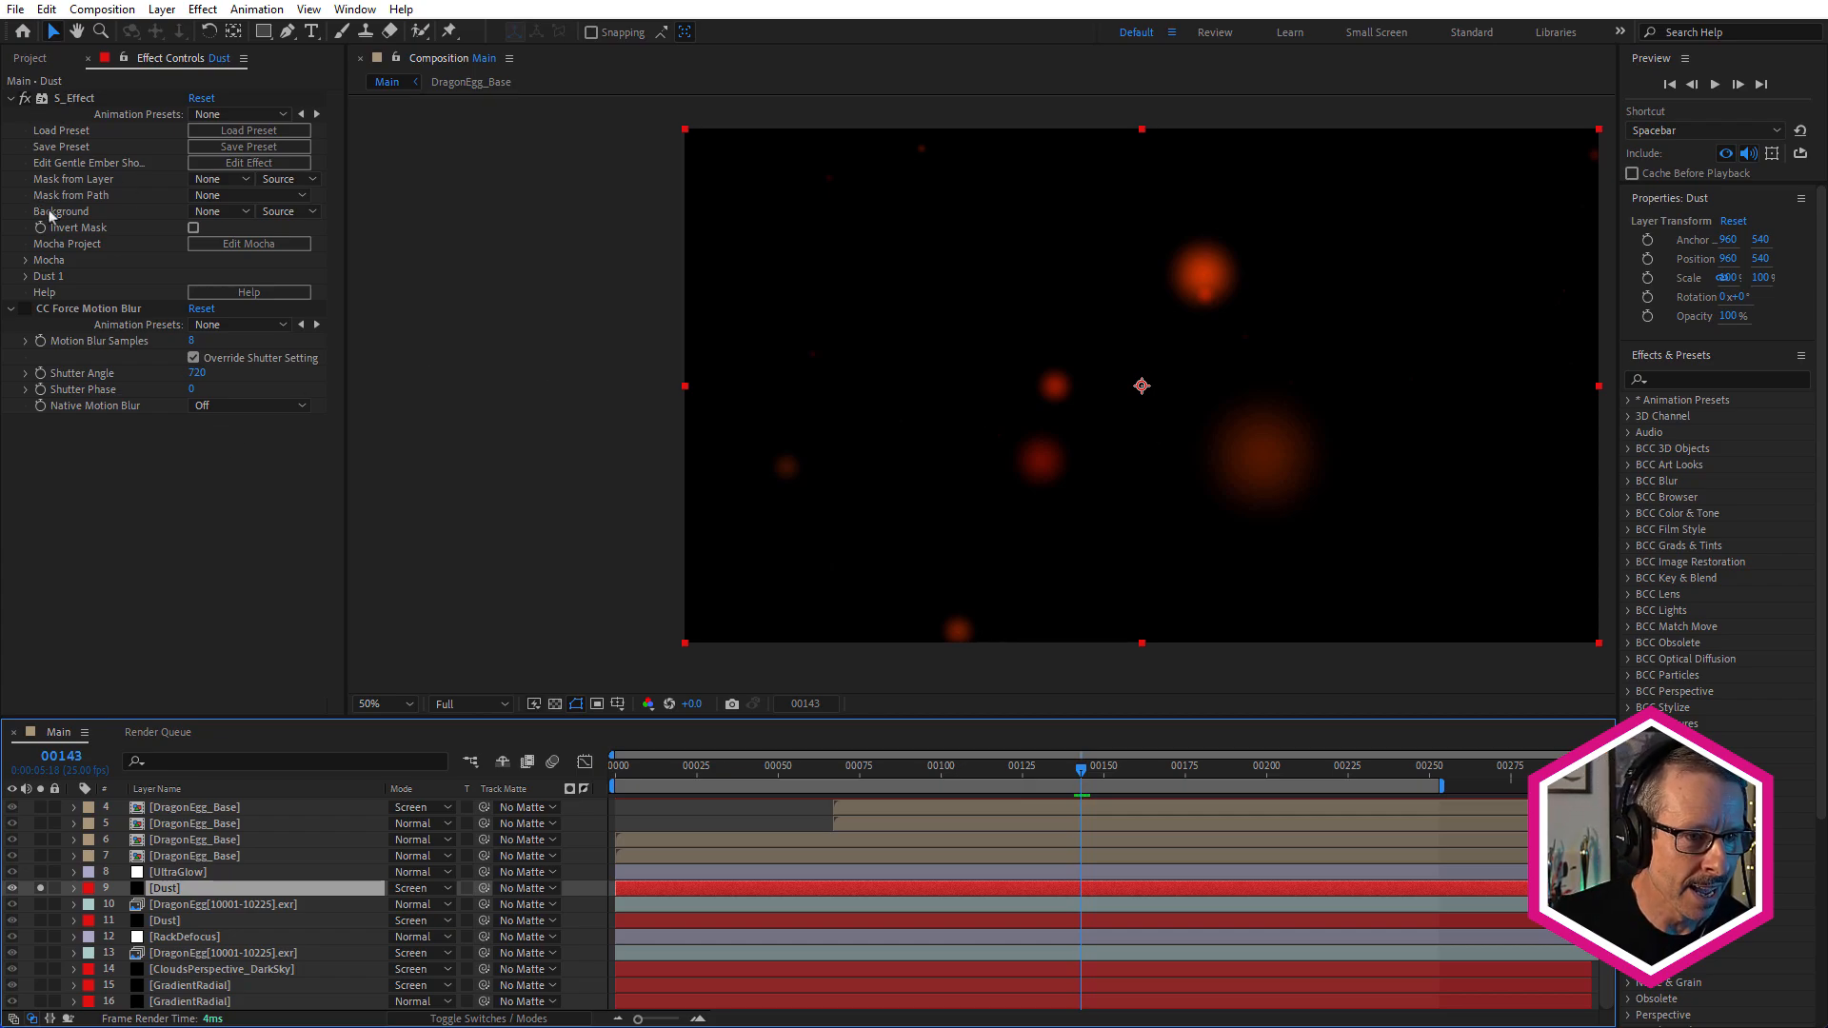
{"action": "left_click", "coordinate": [25, 276]}
{"action": "scroll", "coordinate": [29, 276], "scroll_direction": "down", "scroll_amount": 4}
{"action": "scroll", "coordinate": [144, 486], "scroll_direction": "down", "scroll_amount": 3}
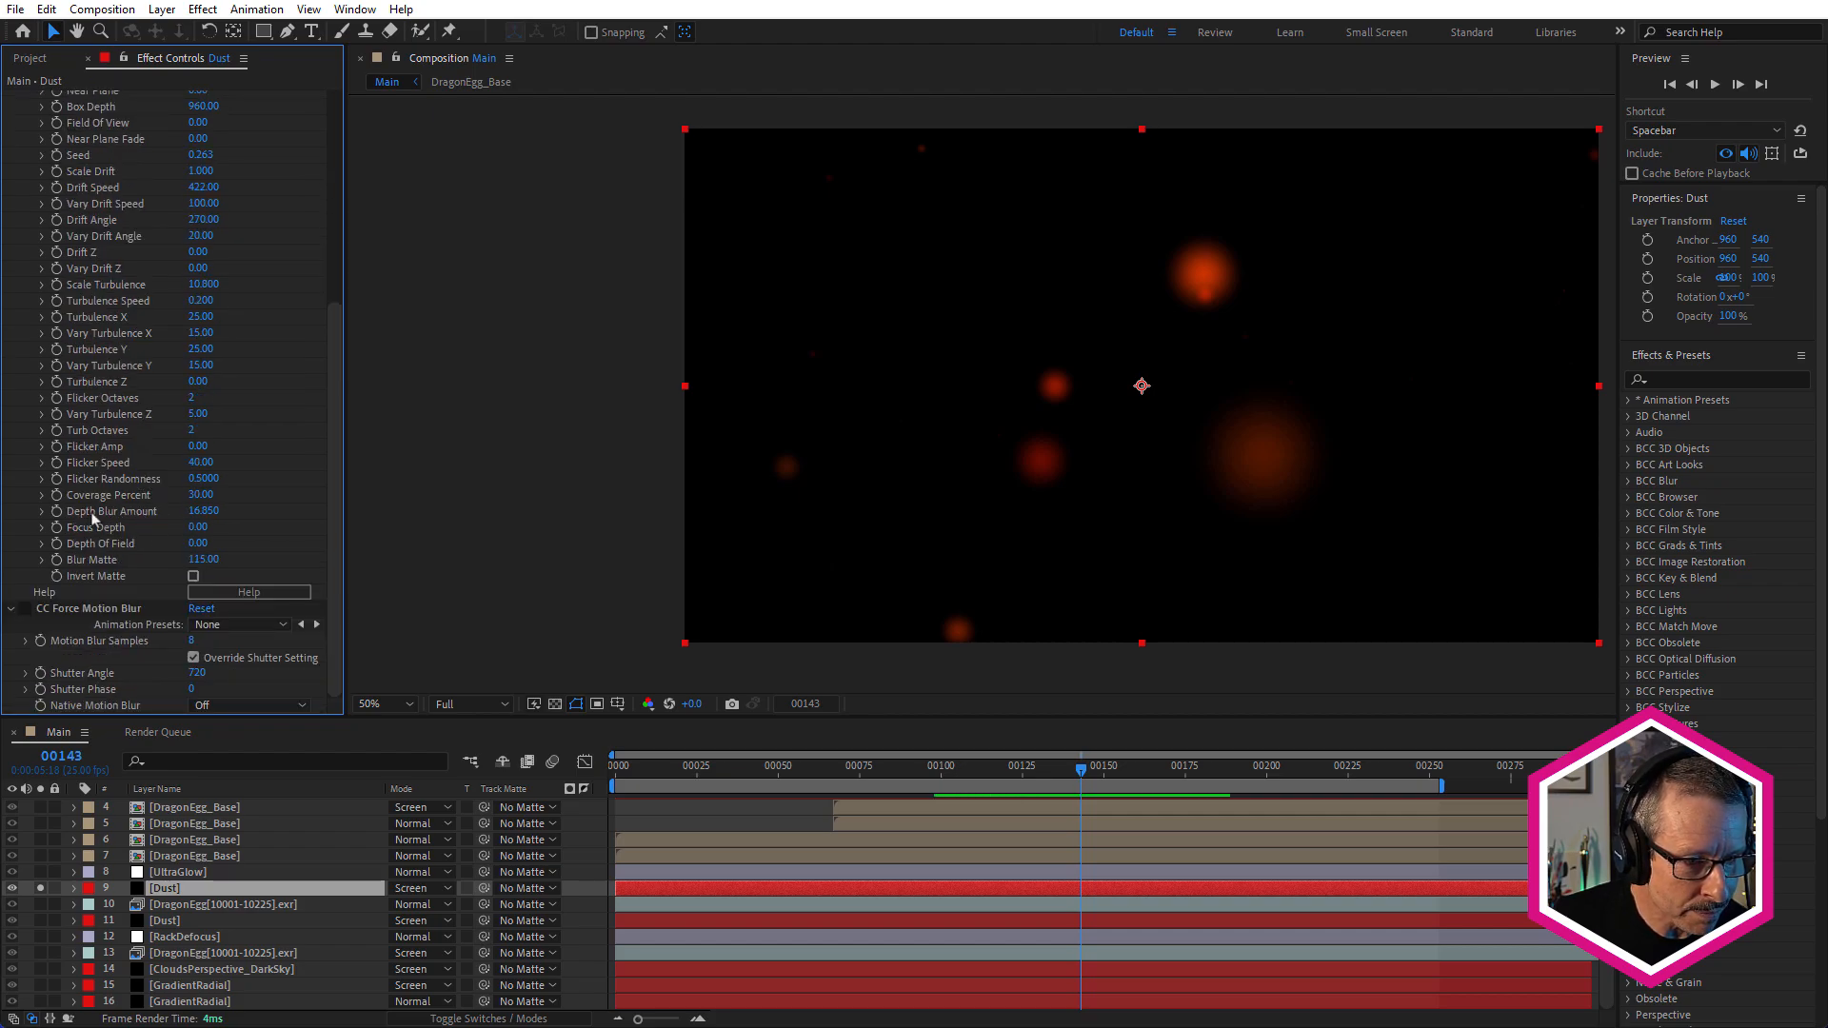
Try a Depth Blur Amount of 0 on Dust layer 9, check the particles at 100% magnification, and undo the change
{"action": "left_click", "coordinate": [204, 511]}
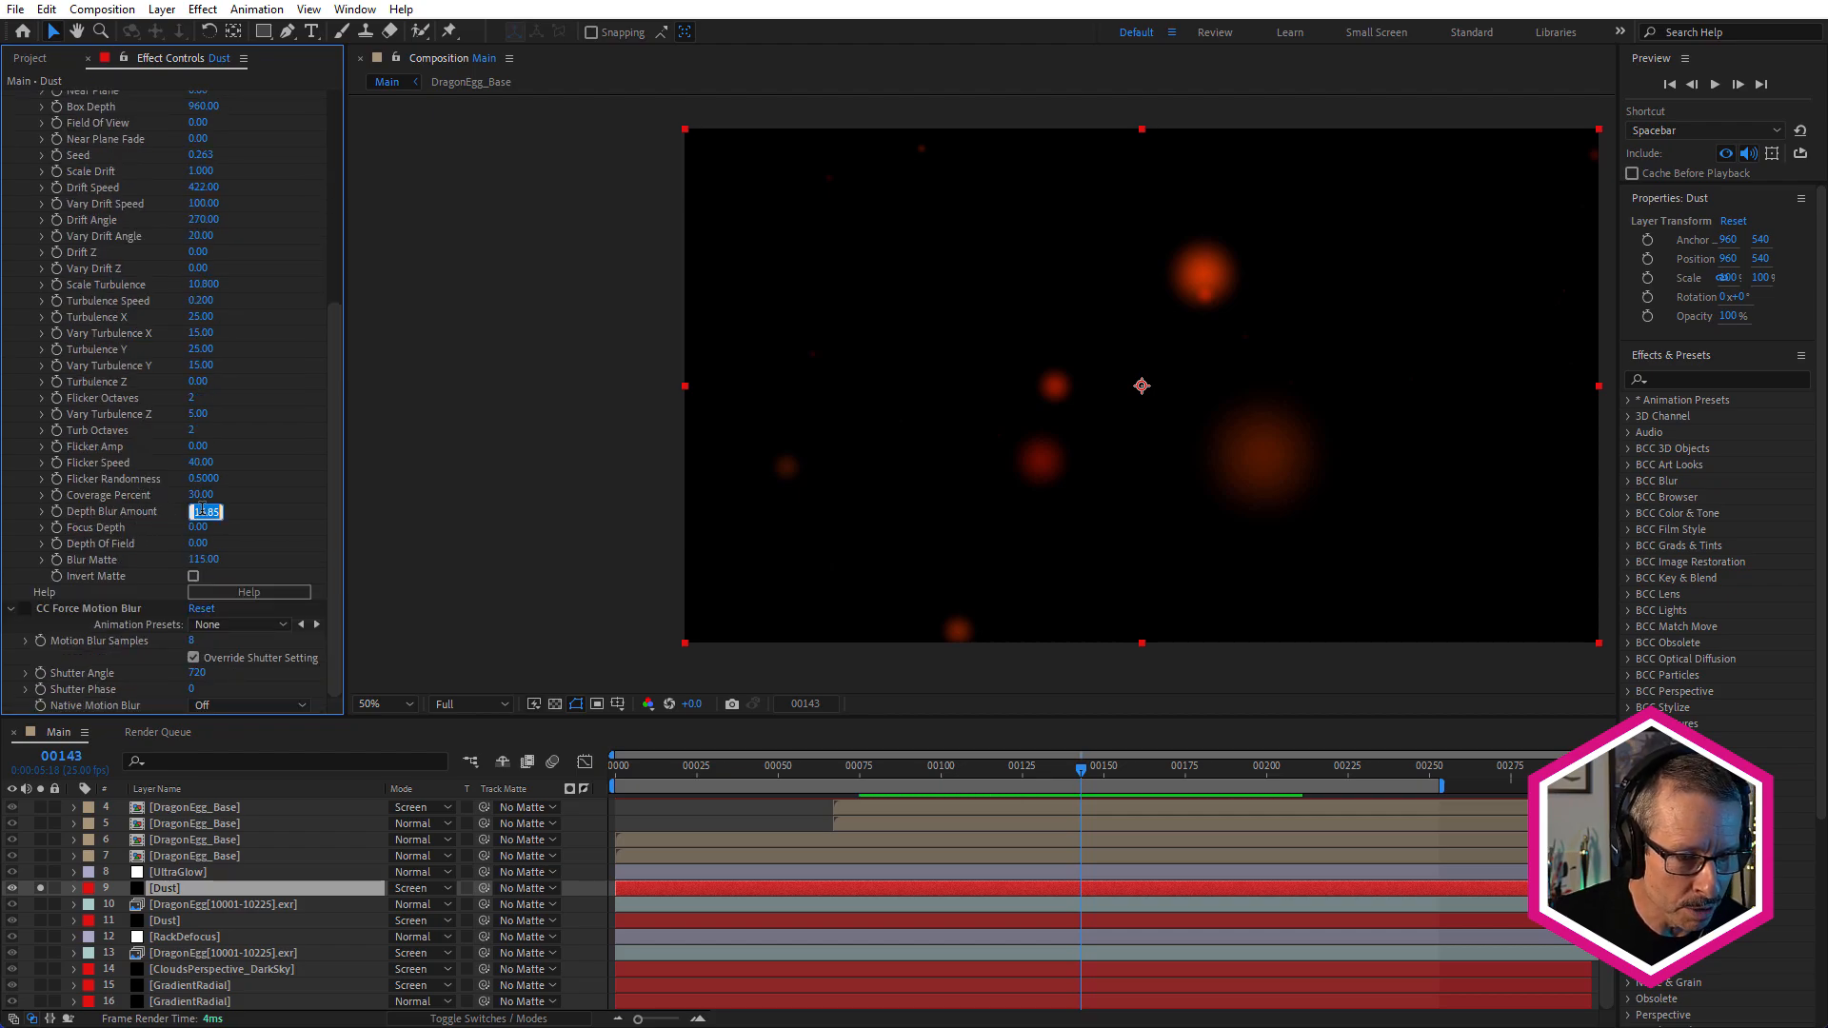
{"action": "type", "text": "0"}
{"action": "key", "text": "Return"}
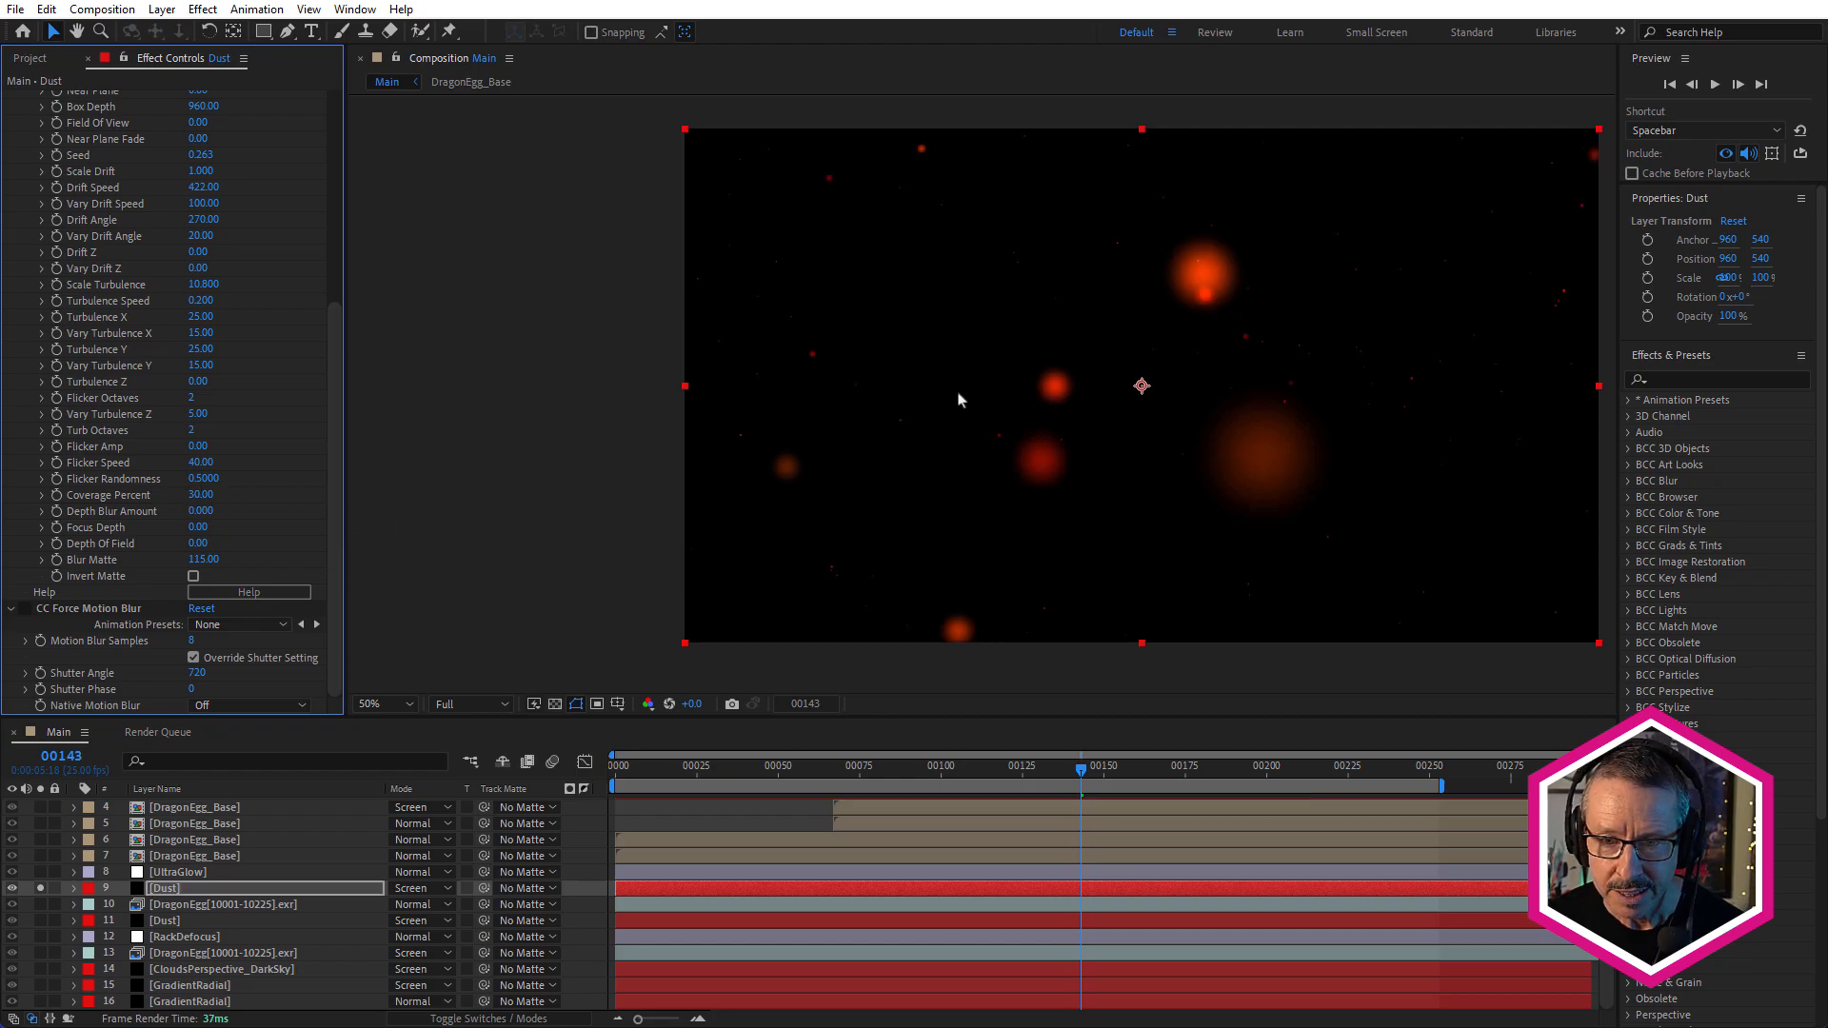
{"action": "scroll", "coordinate": [960, 398], "scroll_direction": "up", "scroll_amount": 2}
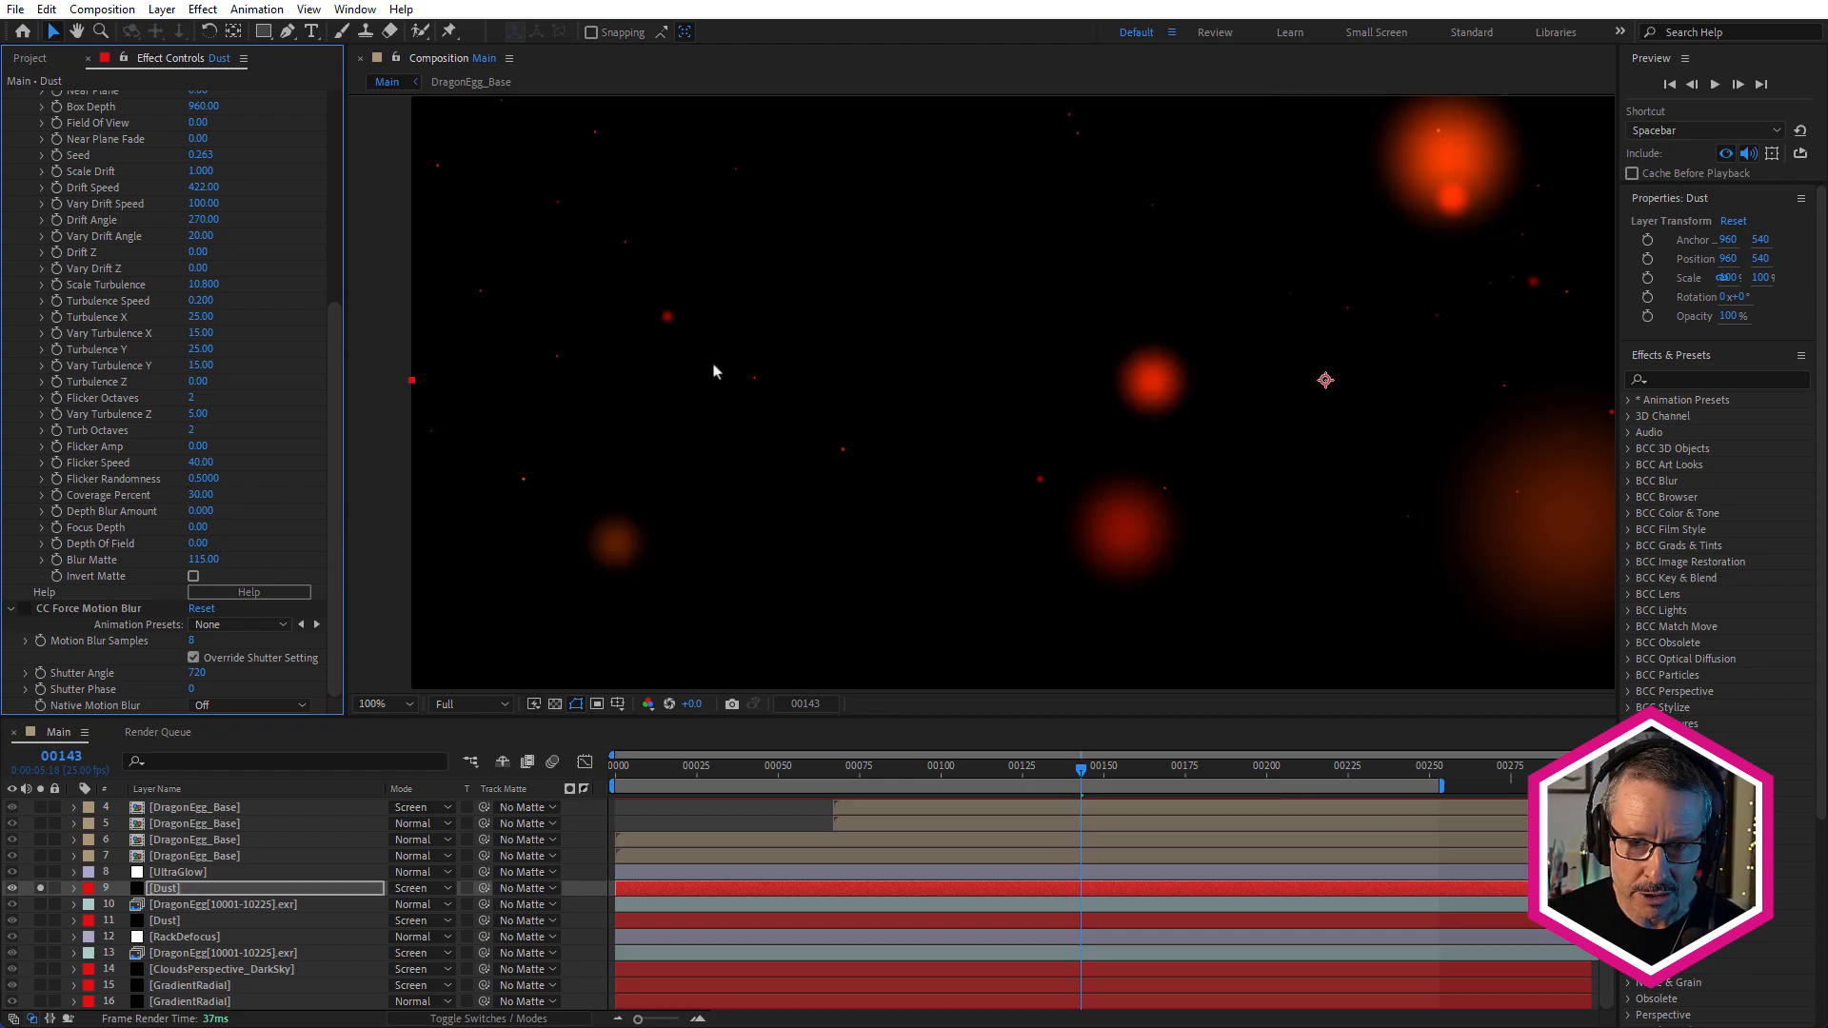
{"action": "key", "text": "ctrl+z"}
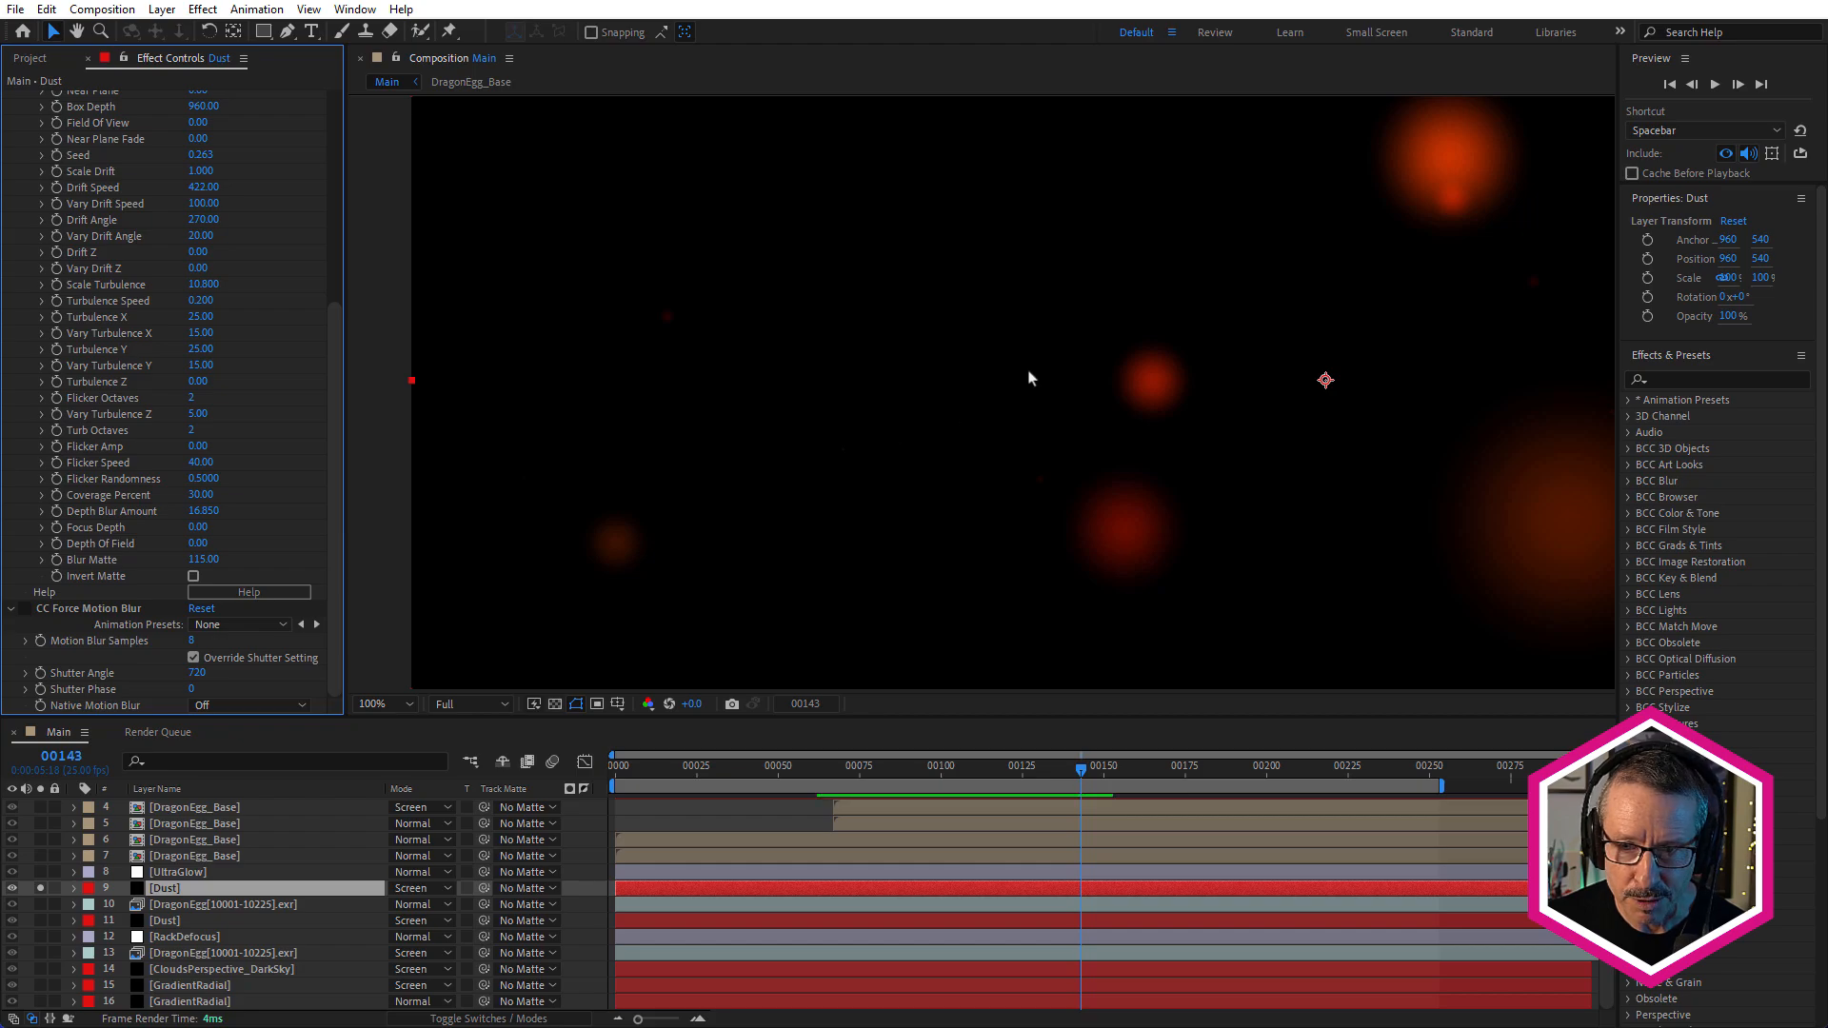
{"action": "scroll", "coordinate": [1028, 379], "scroll_direction": "down", "scroll_amount": 2}
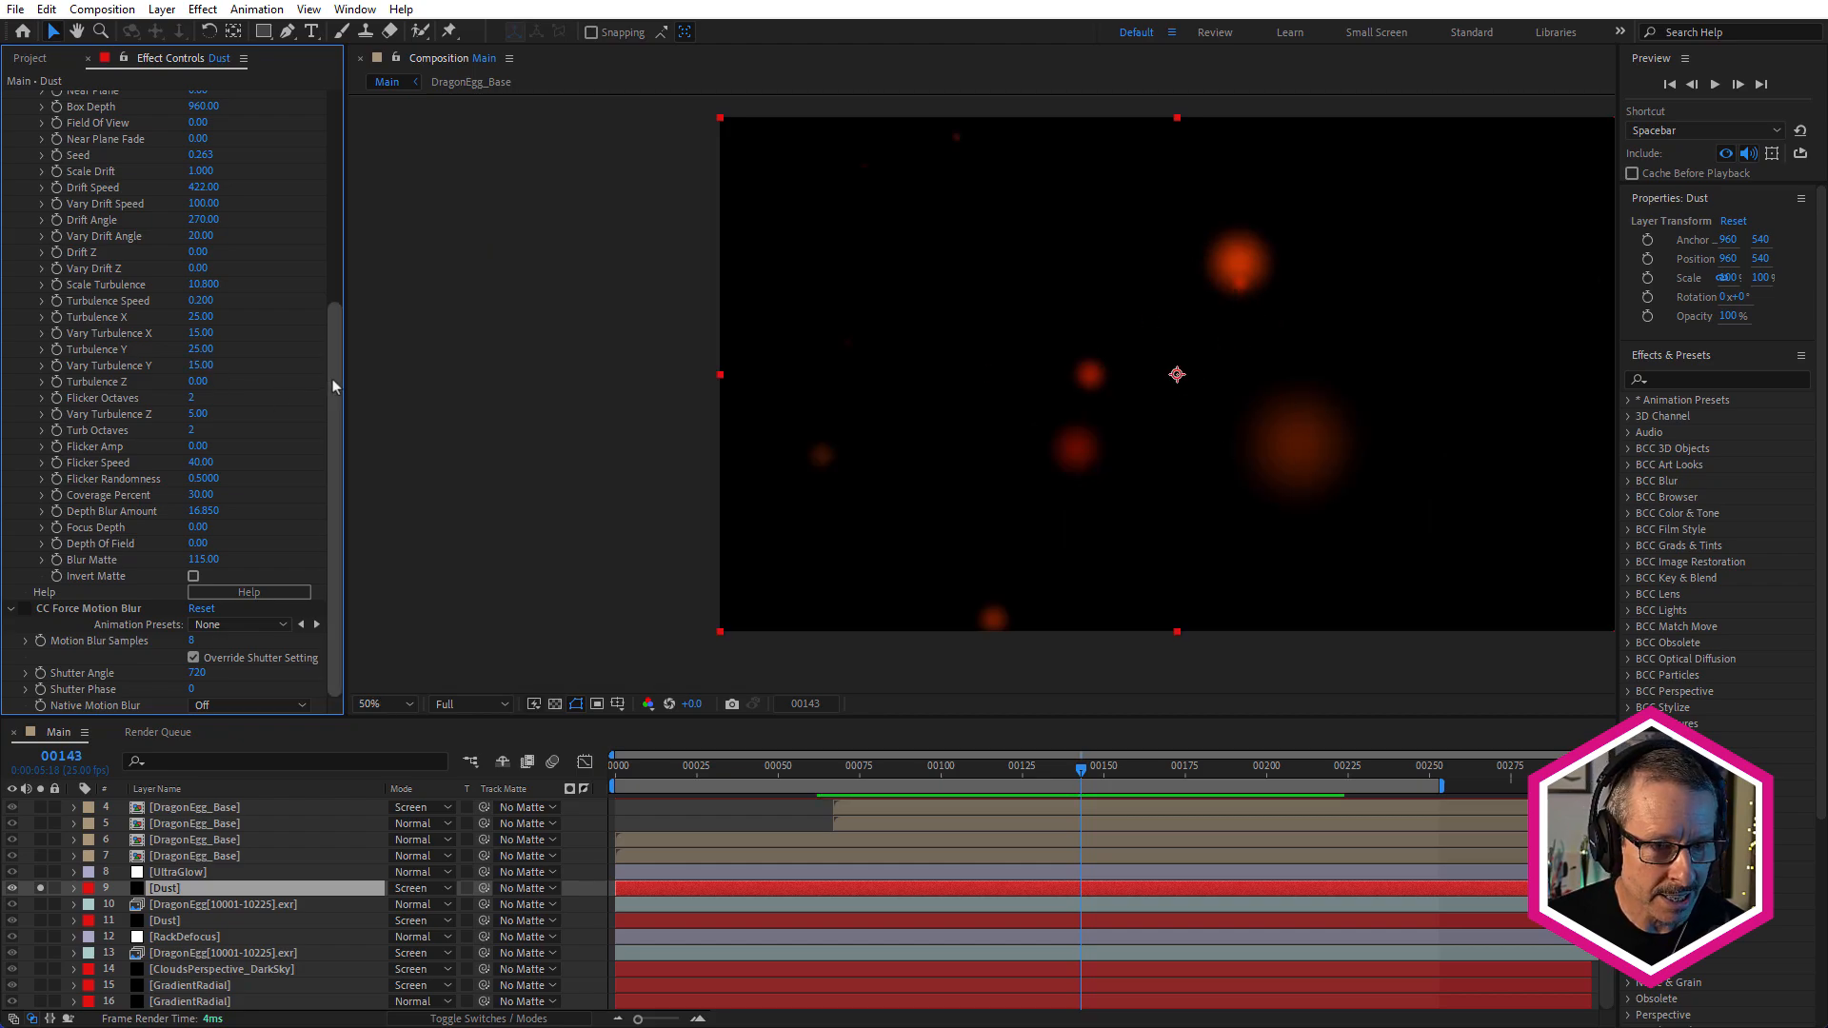
Try adjusting the Near Plane, Near Plane Fade and Box Depth of the Dust effect, and undo the change
{"action": "scroll", "coordinate": [334, 379], "scroll_direction": "up", "scroll_amount": 6}
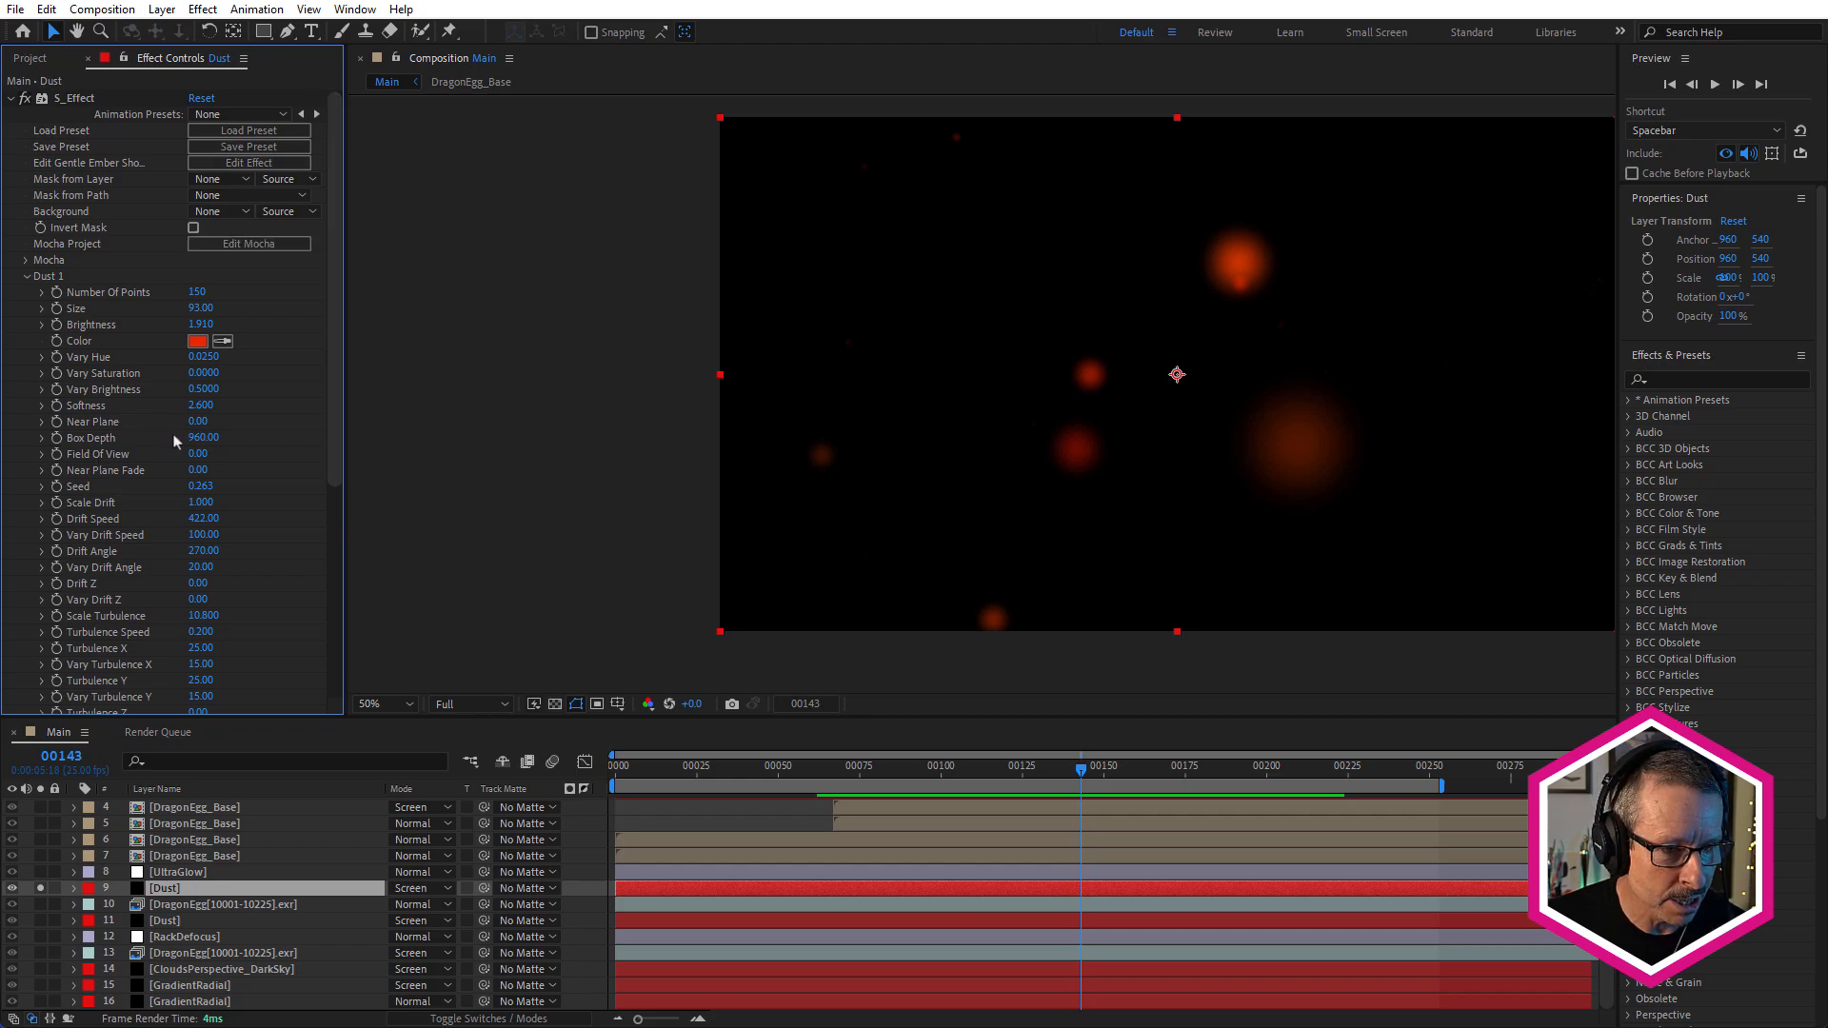
{"action": "left_click_drag", "start_coordinate": [197, 421], "coordinate": [197, 421]}
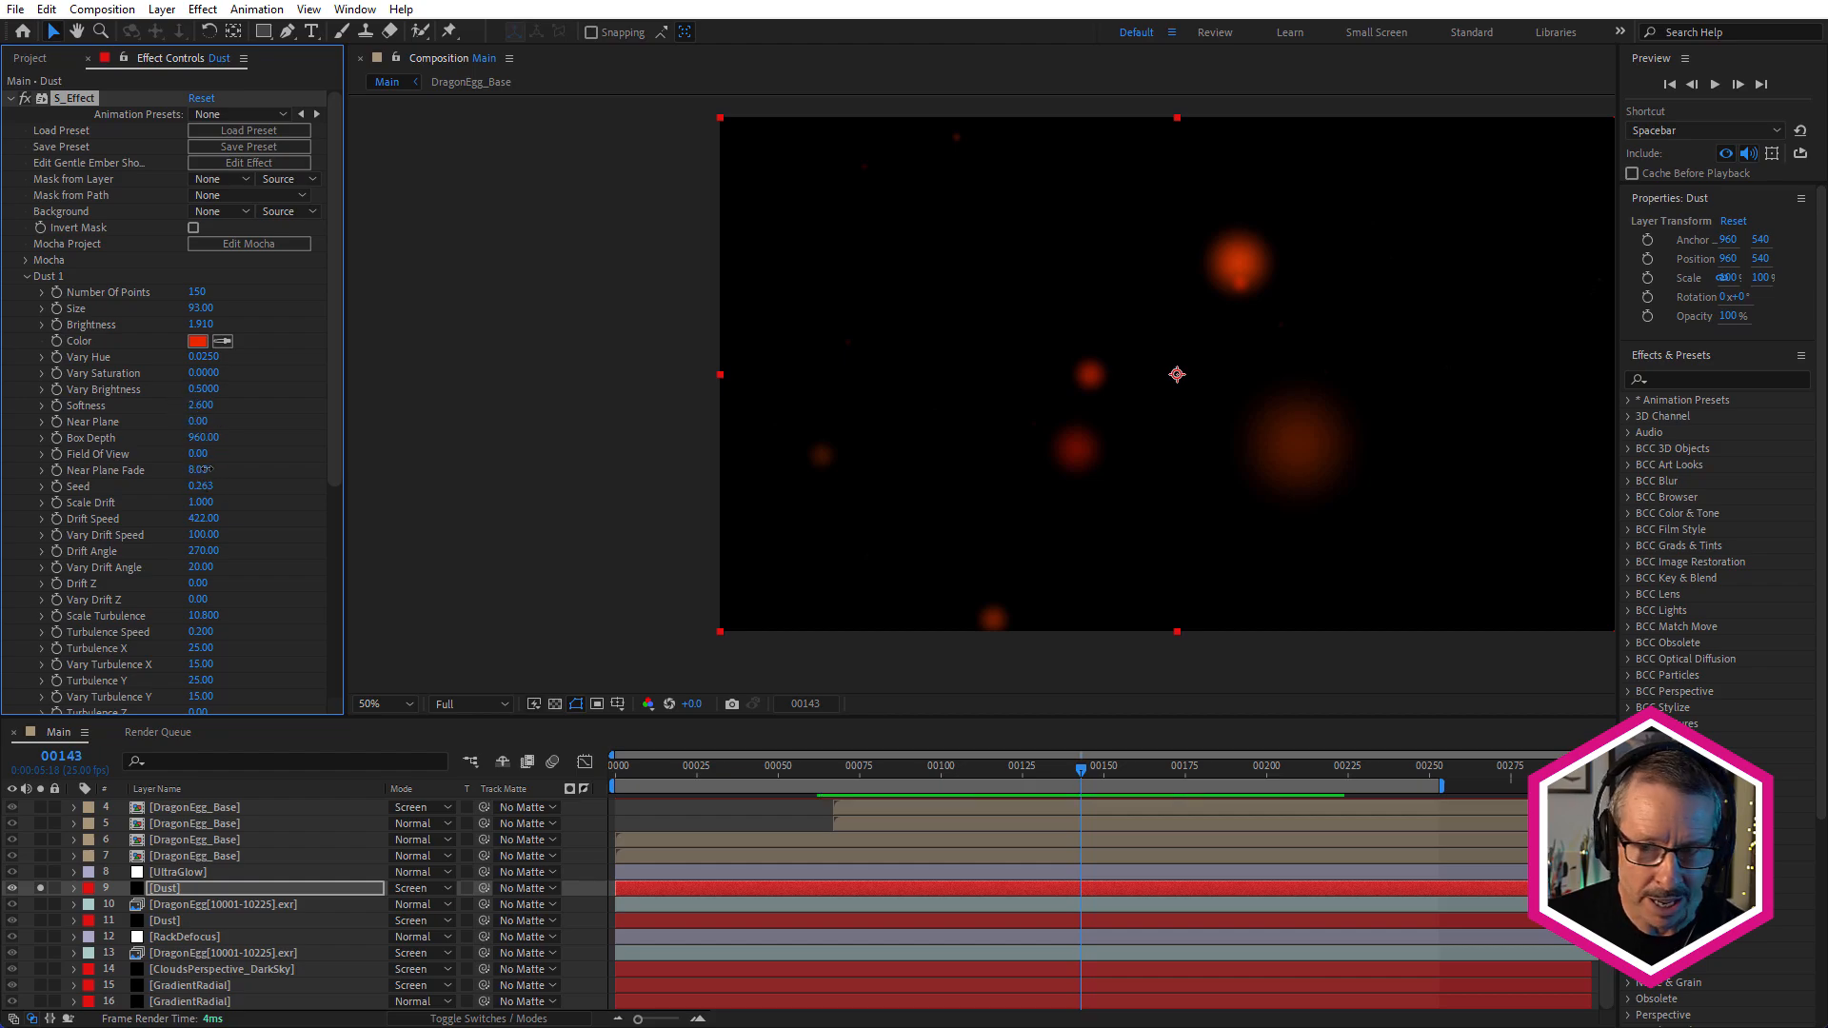
{"action": "left_click_drag", "start_coordinate": [208, 470], "coordinate": [197, 470]}
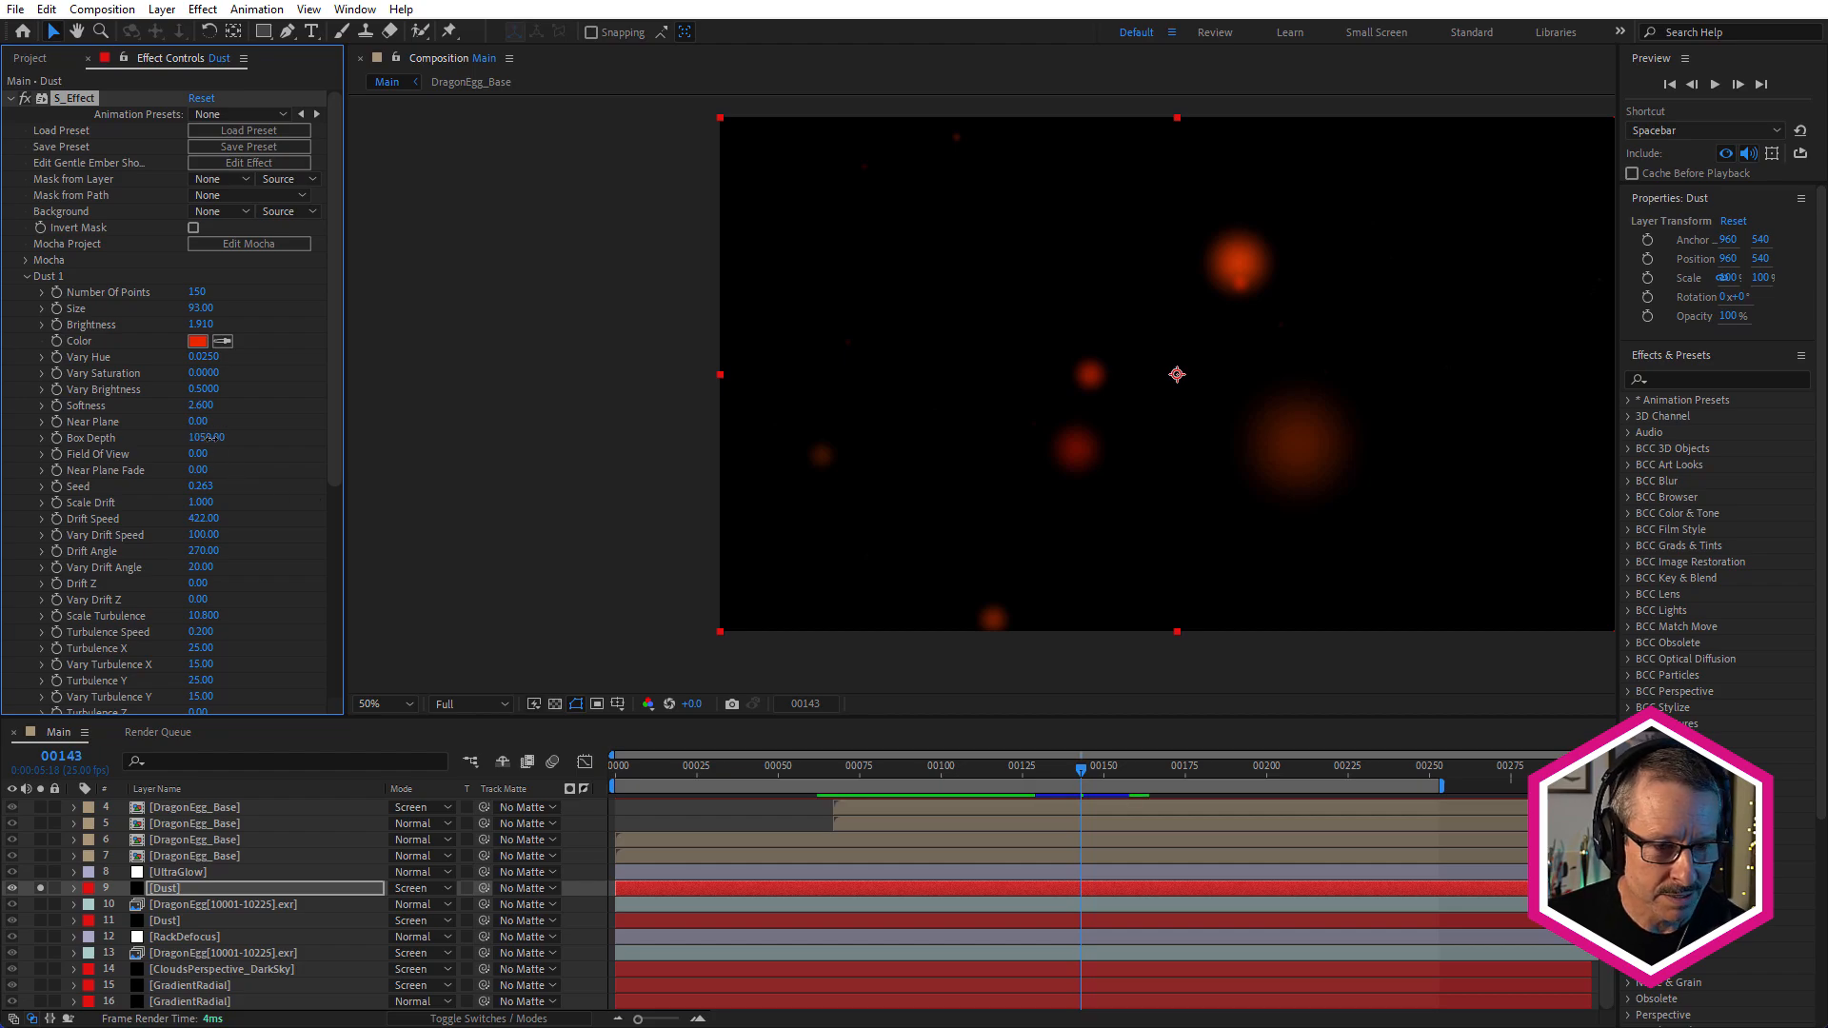
{"action": "left_click_drag", "start_coordinate": [204, 440], "coordinate": [181, 463]}
{"action": "key", "text": "ctrl+z"}
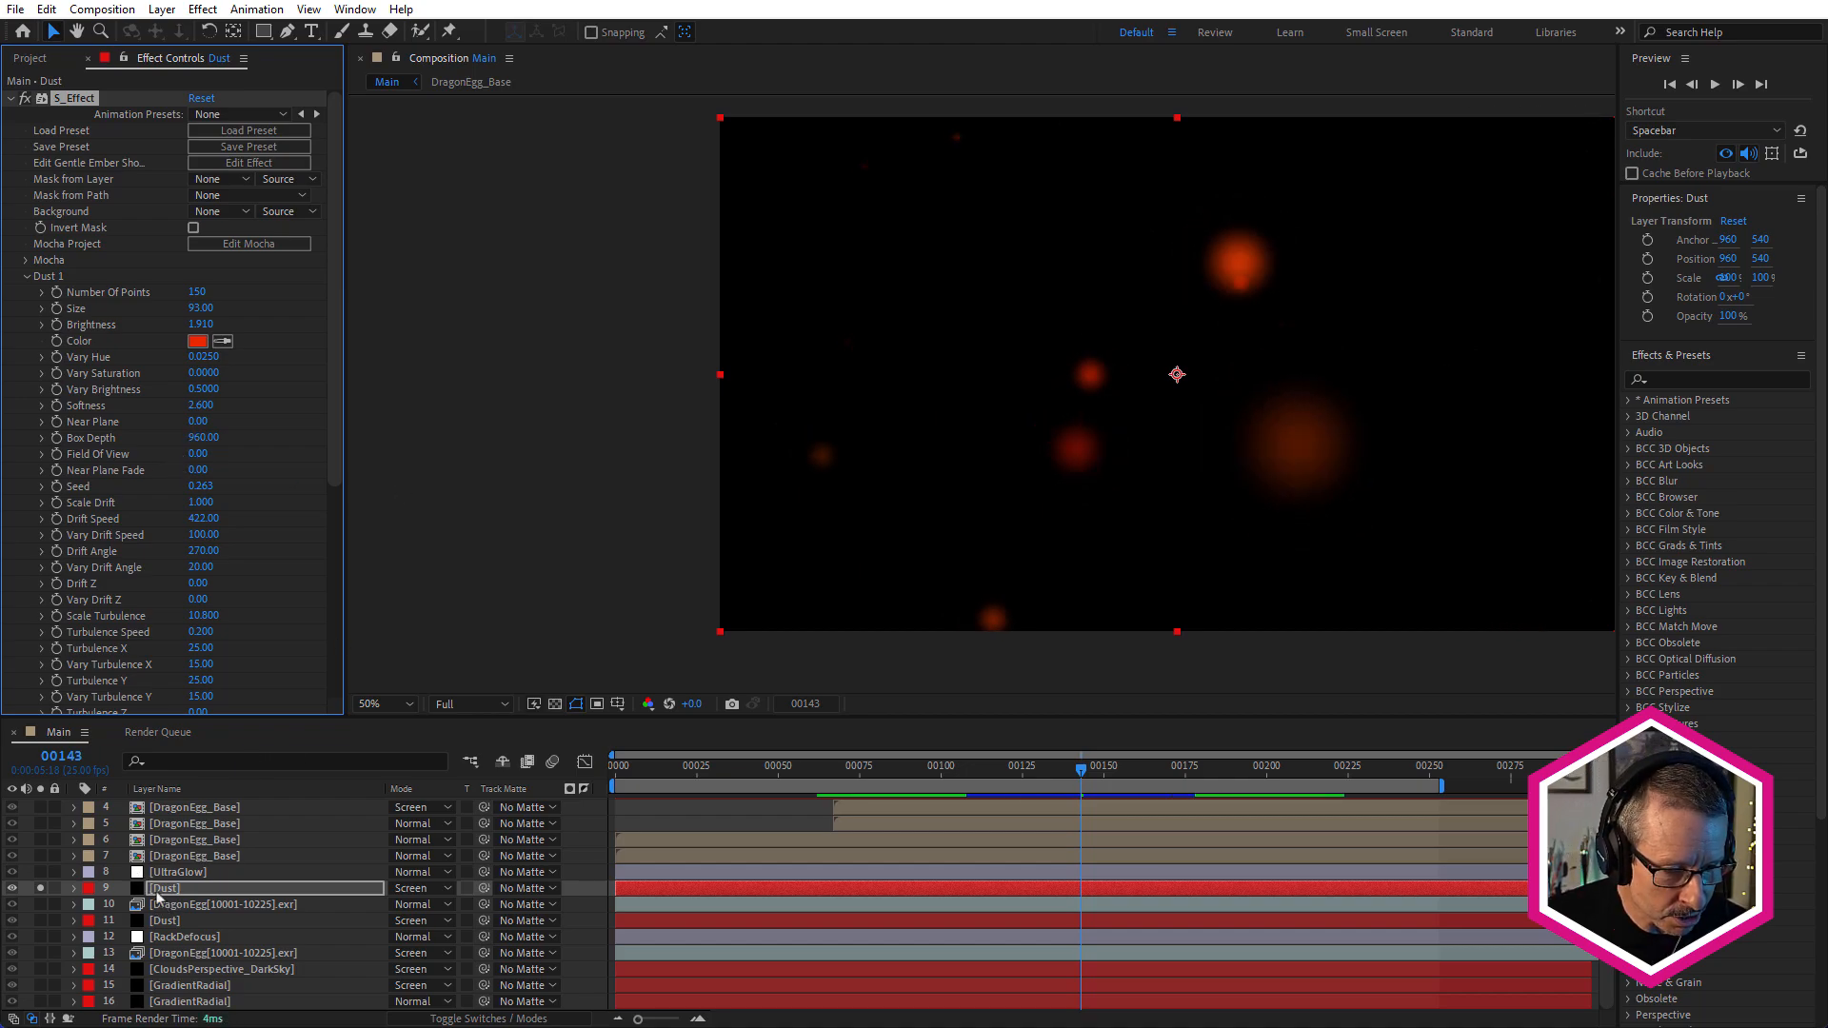
Add Dust layer 11 and DragonEgg layer 10 to the solo view with Dust layer 9 and scrub to frame 155
{"action": "left_click", "coordinate": [40, 921]}
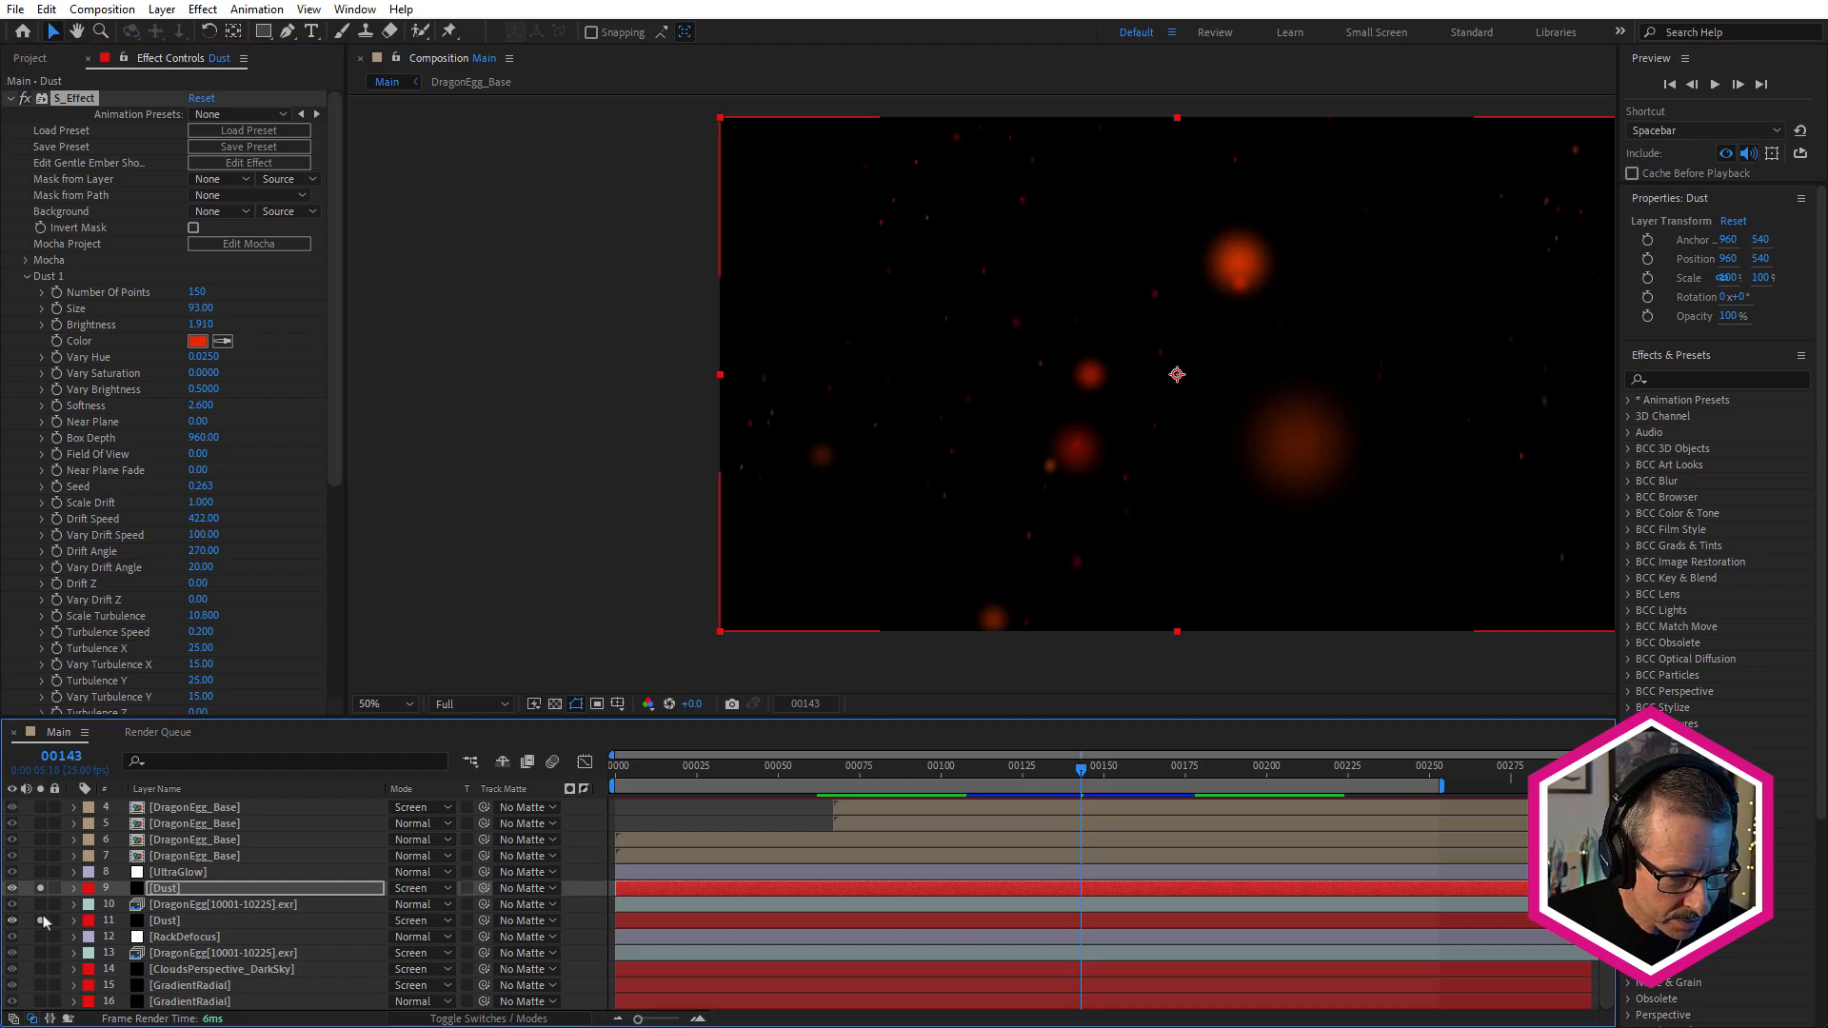
{"action": "left_click", "coordinate": [40, 905]}
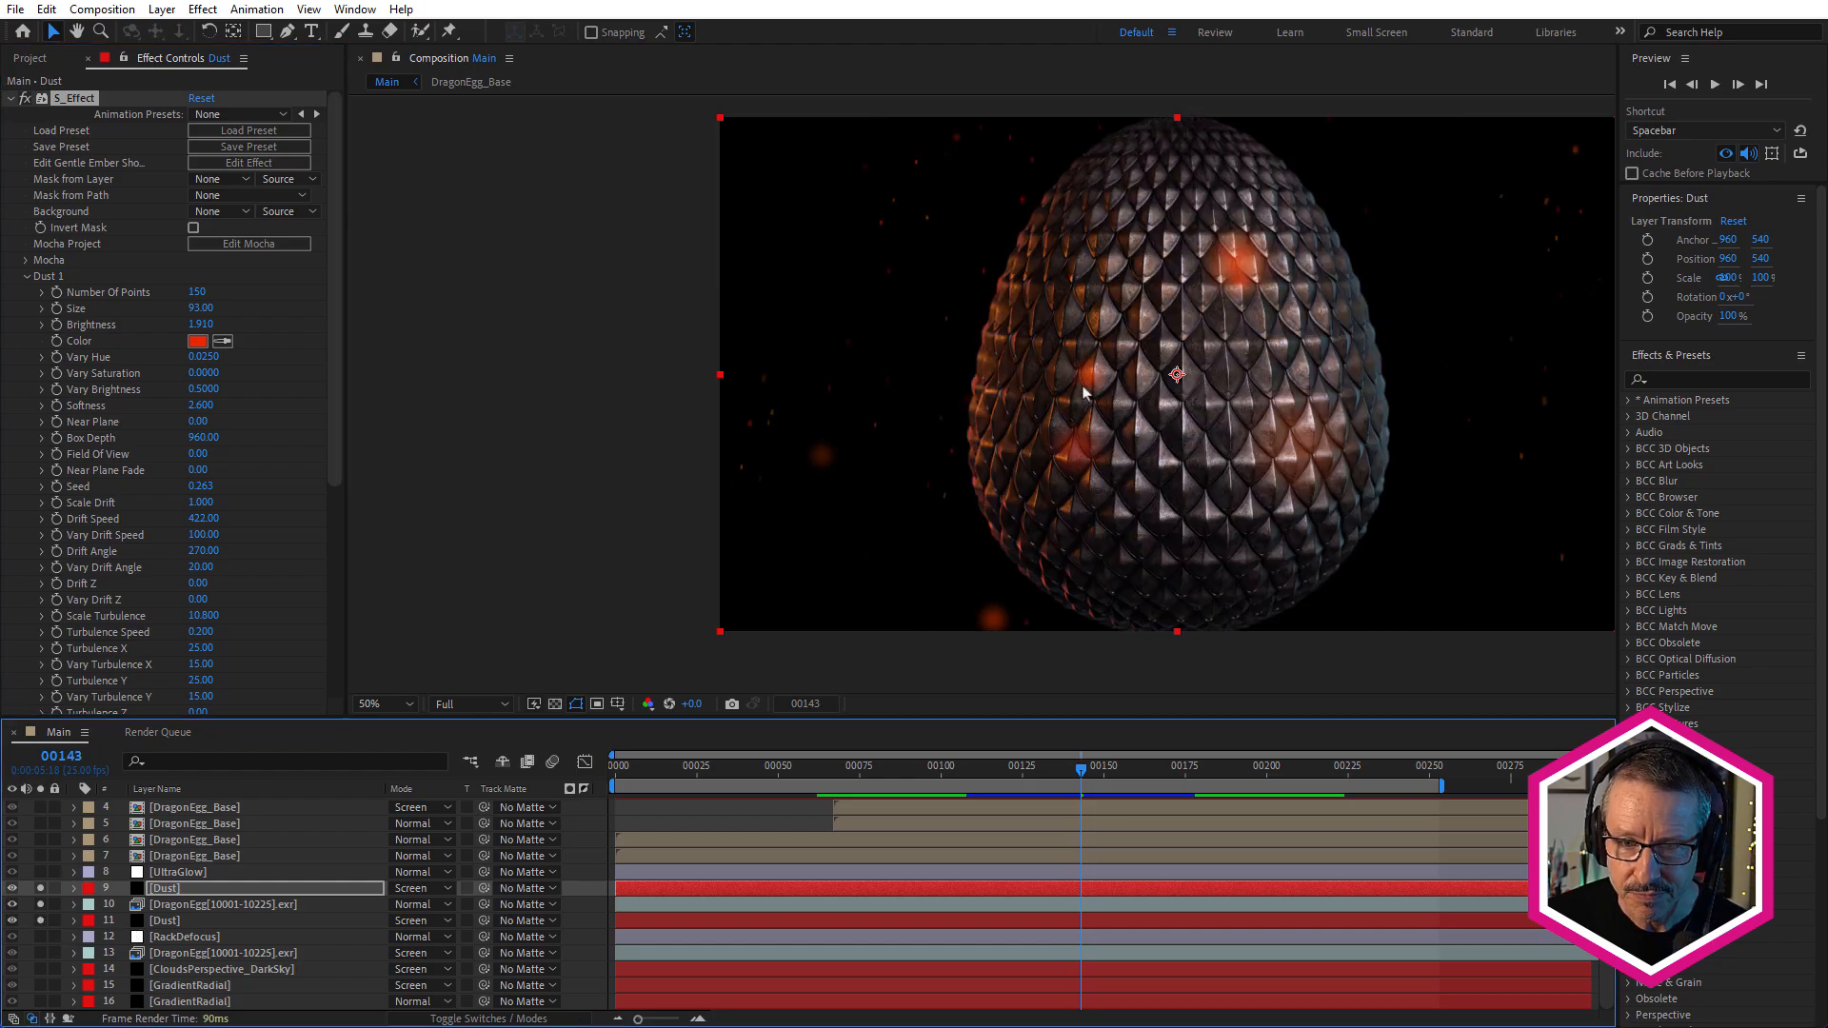
{"action": "left_click", "coordinate": [167, 889]}
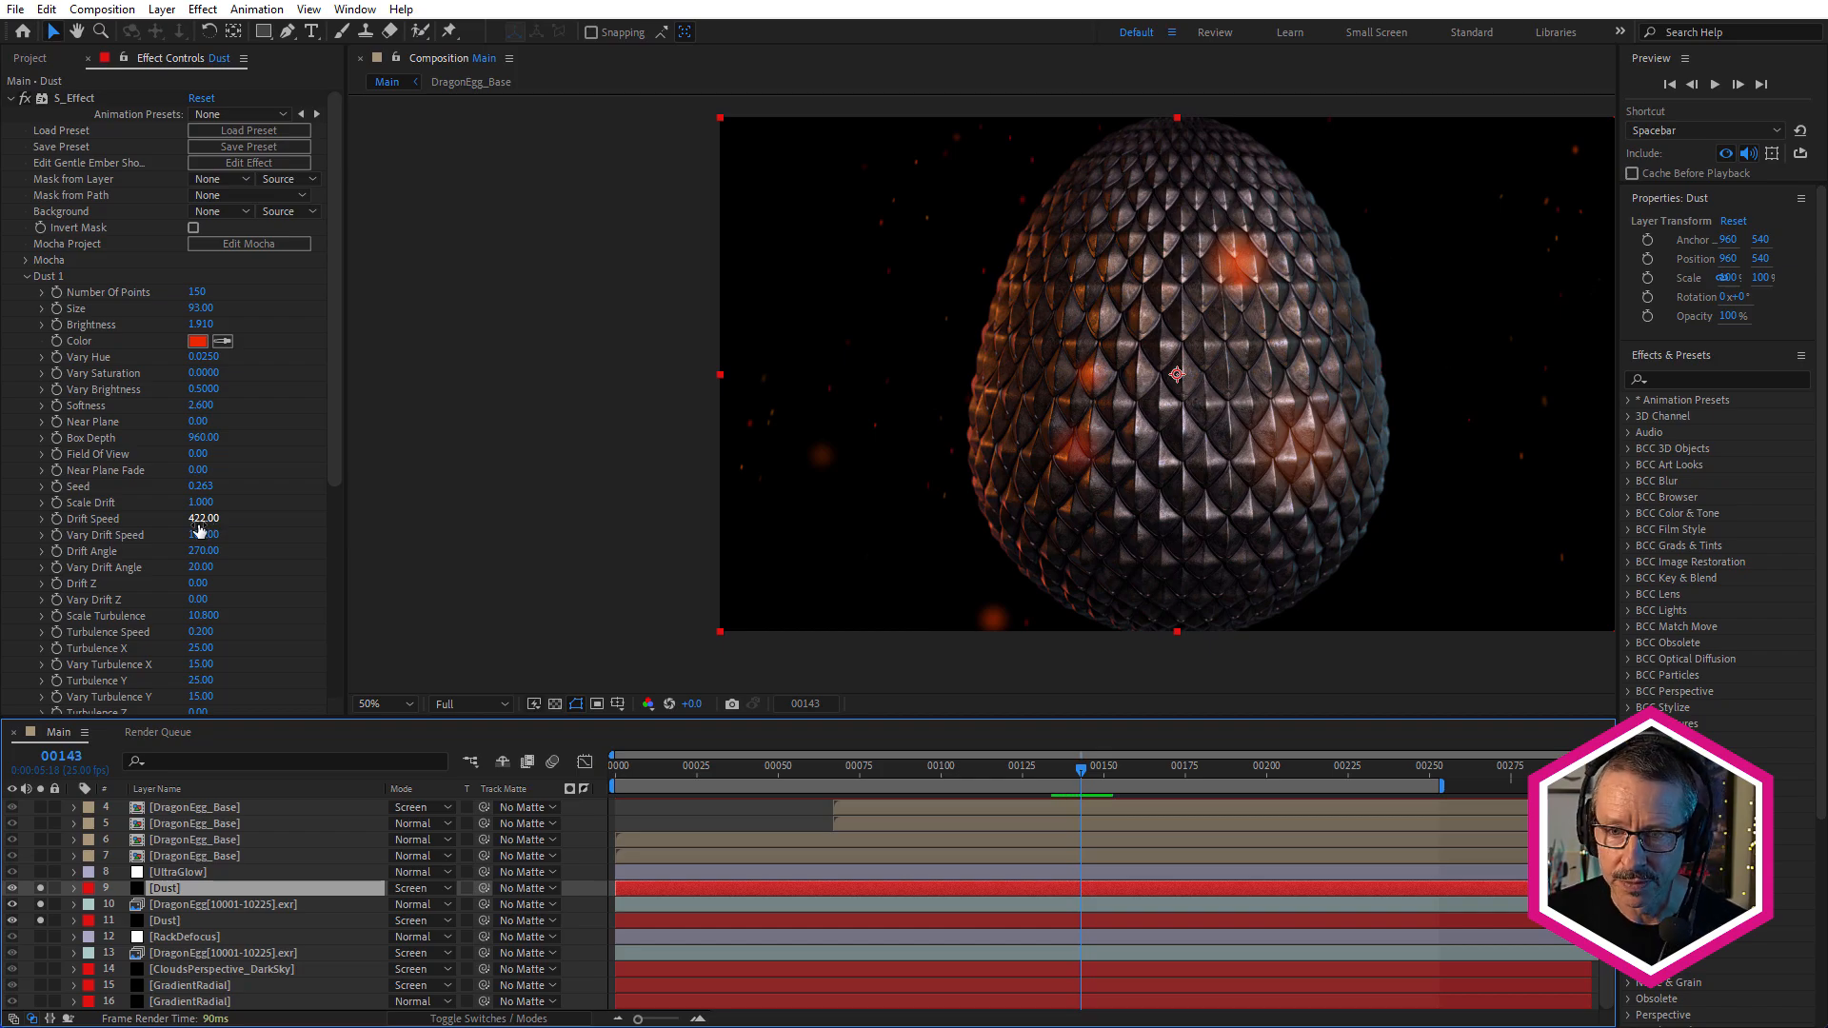
{"action": "left_click_drag", "start_coordinate": [914, 776], "coordinate": [1035, 773]}
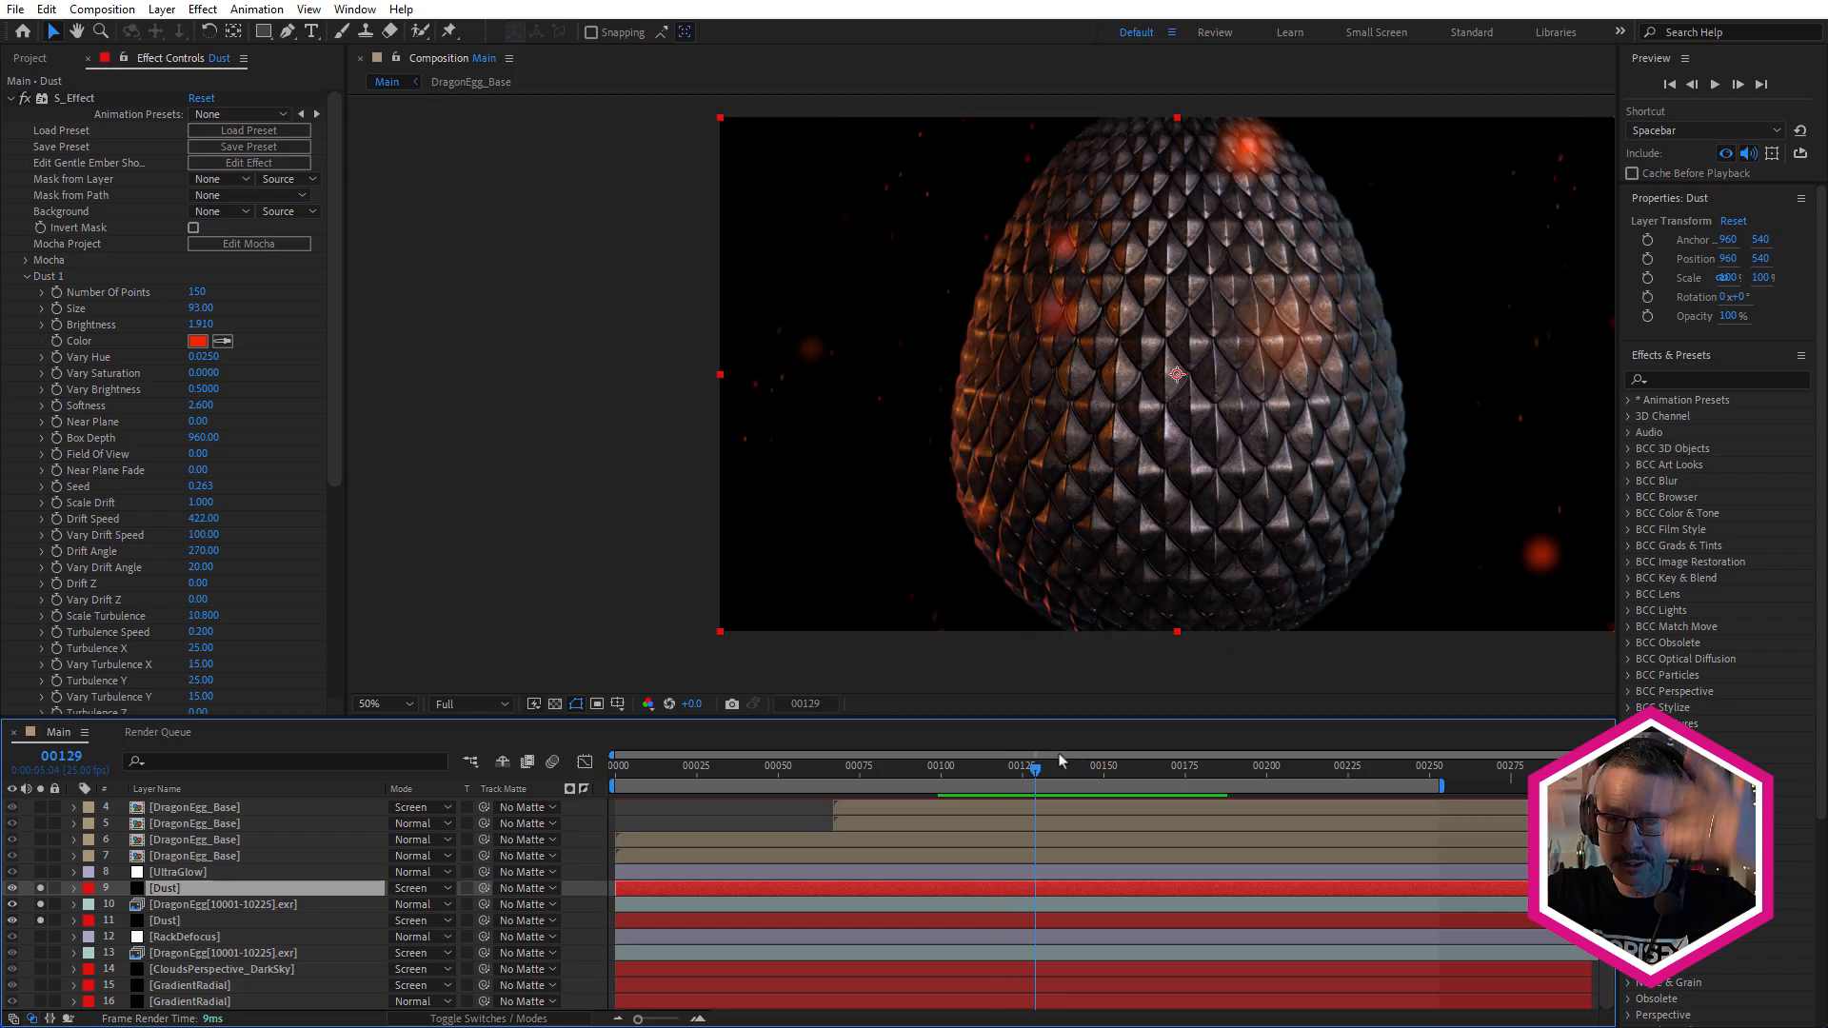
{"action": "left_click_drag", "start_coordinate": [963, 779], "coordinate": [1179, 844]}
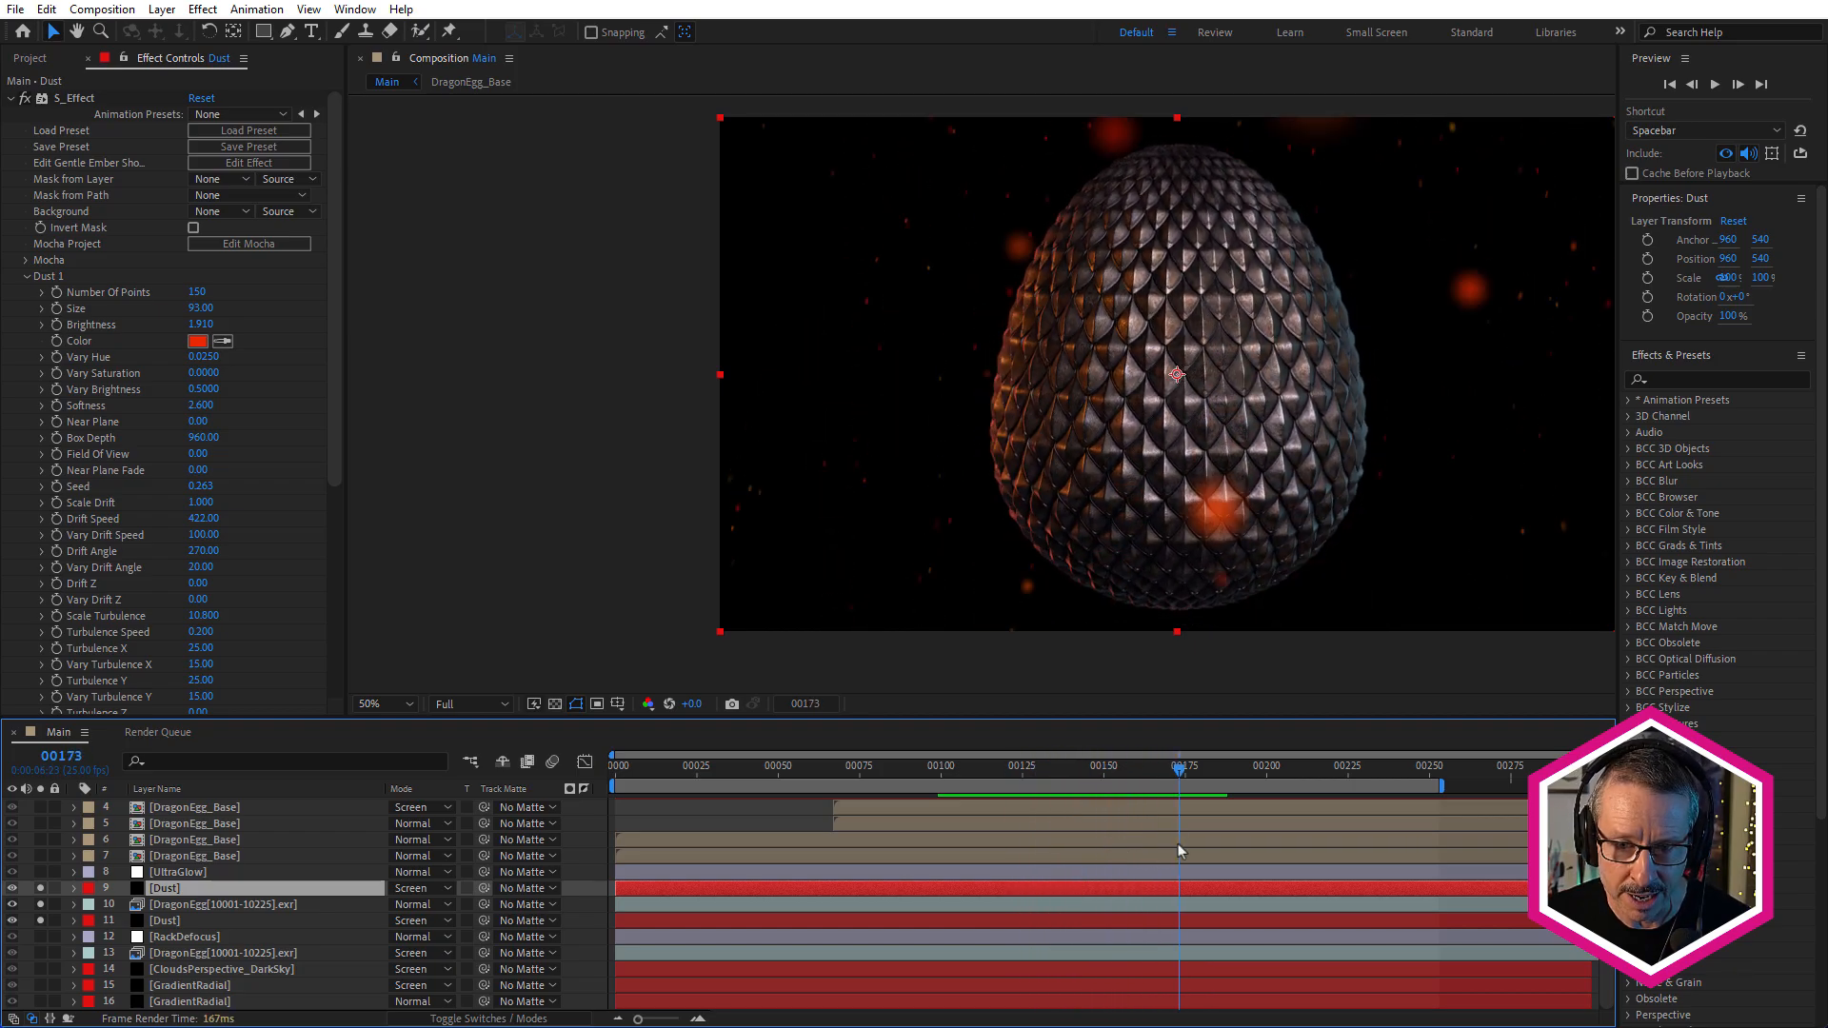
{"action": "left_click", "coordinate": [967, 773]}
{"action": "left_click_drag", "start_coordinate": [983, 776], "coordinate": [1120, 825]}
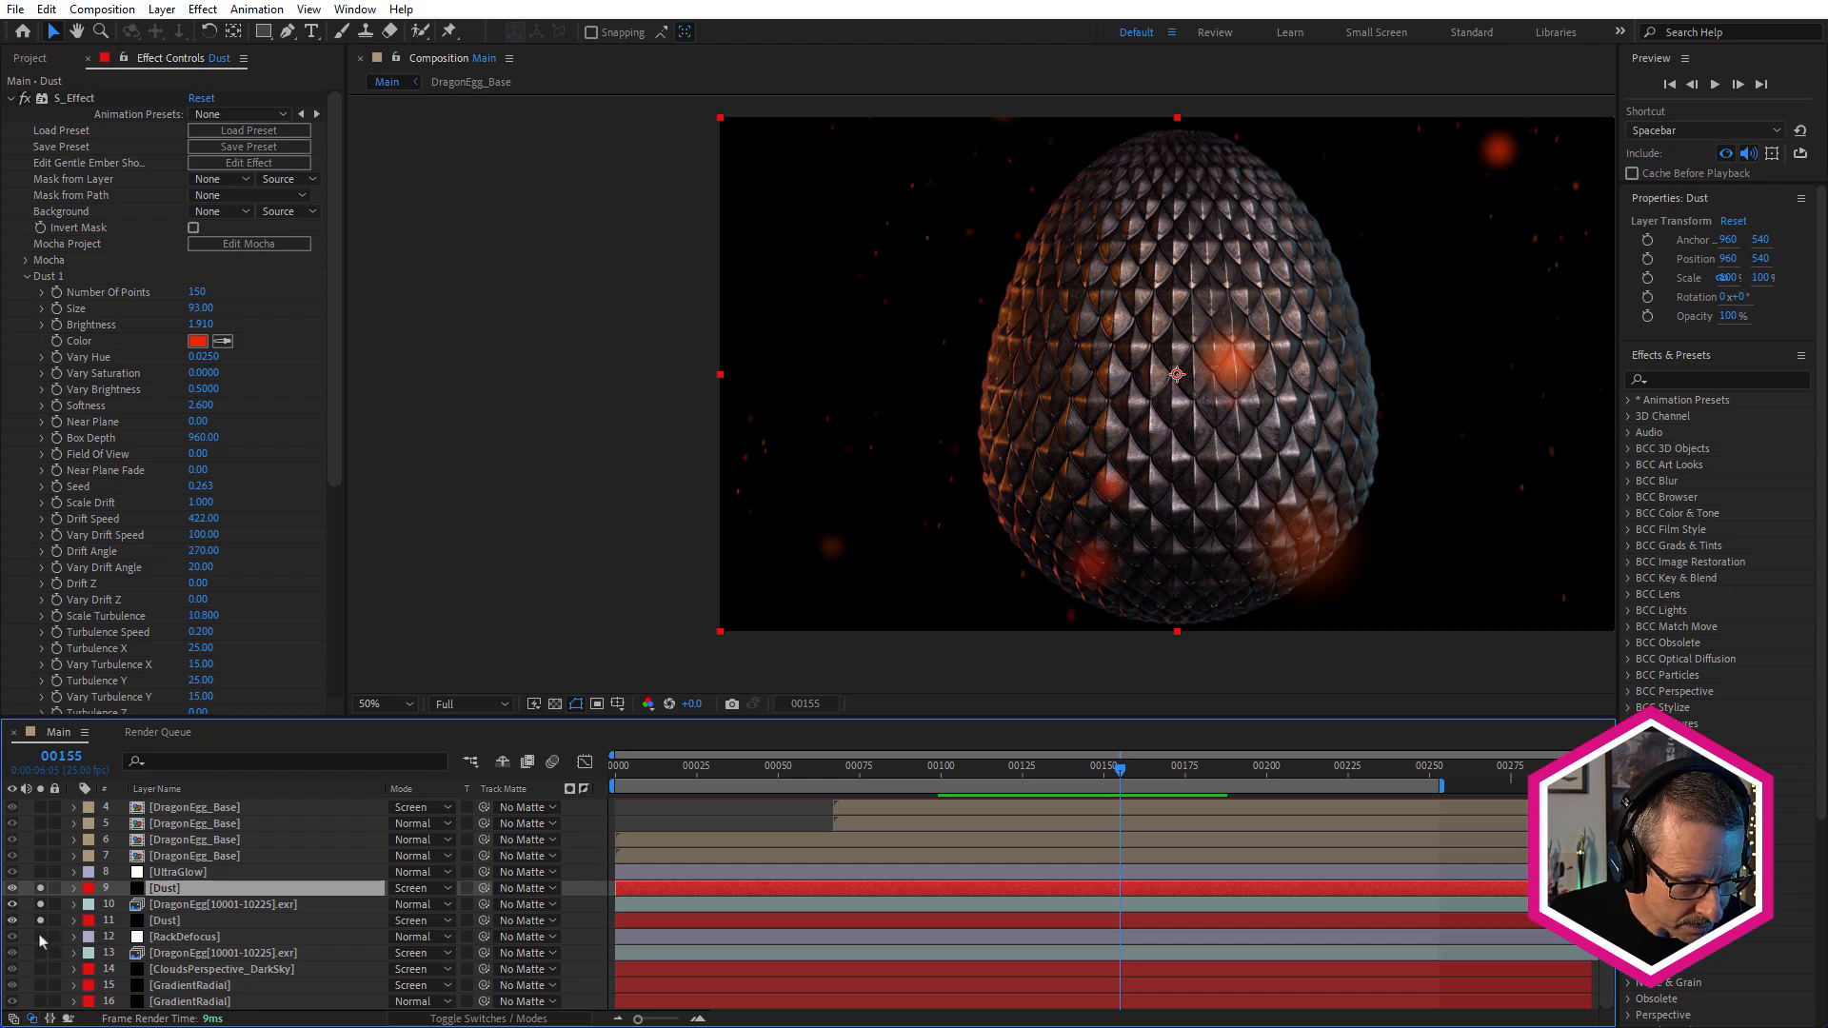
Add layers 12 to 16, from RackDefocus down to GradientRadial, to the solo view and scrub to frame 172
{"action": "left_click_drag", "start_coordinate": [42, 940], "coordinate": [41, 1004]}
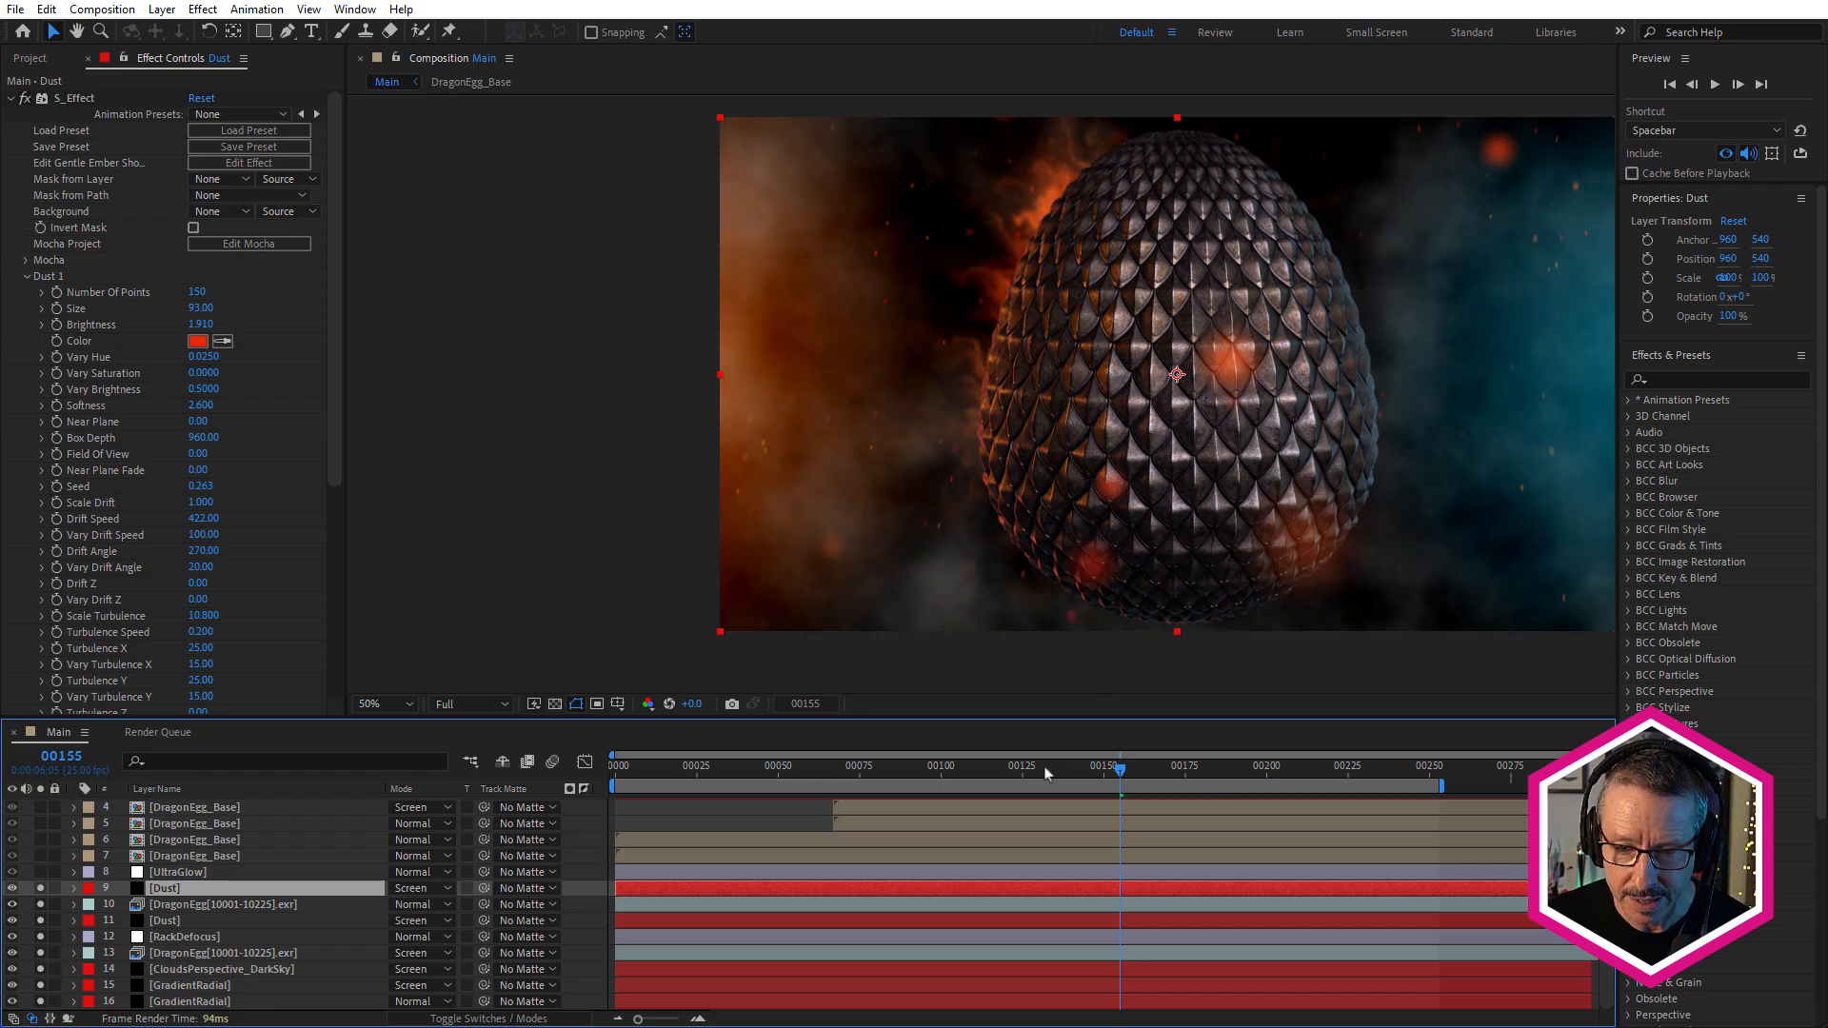
{"action": "left_click_drag", "start_coordinate": [1045, 773], "coordinate": [1118, 814]}
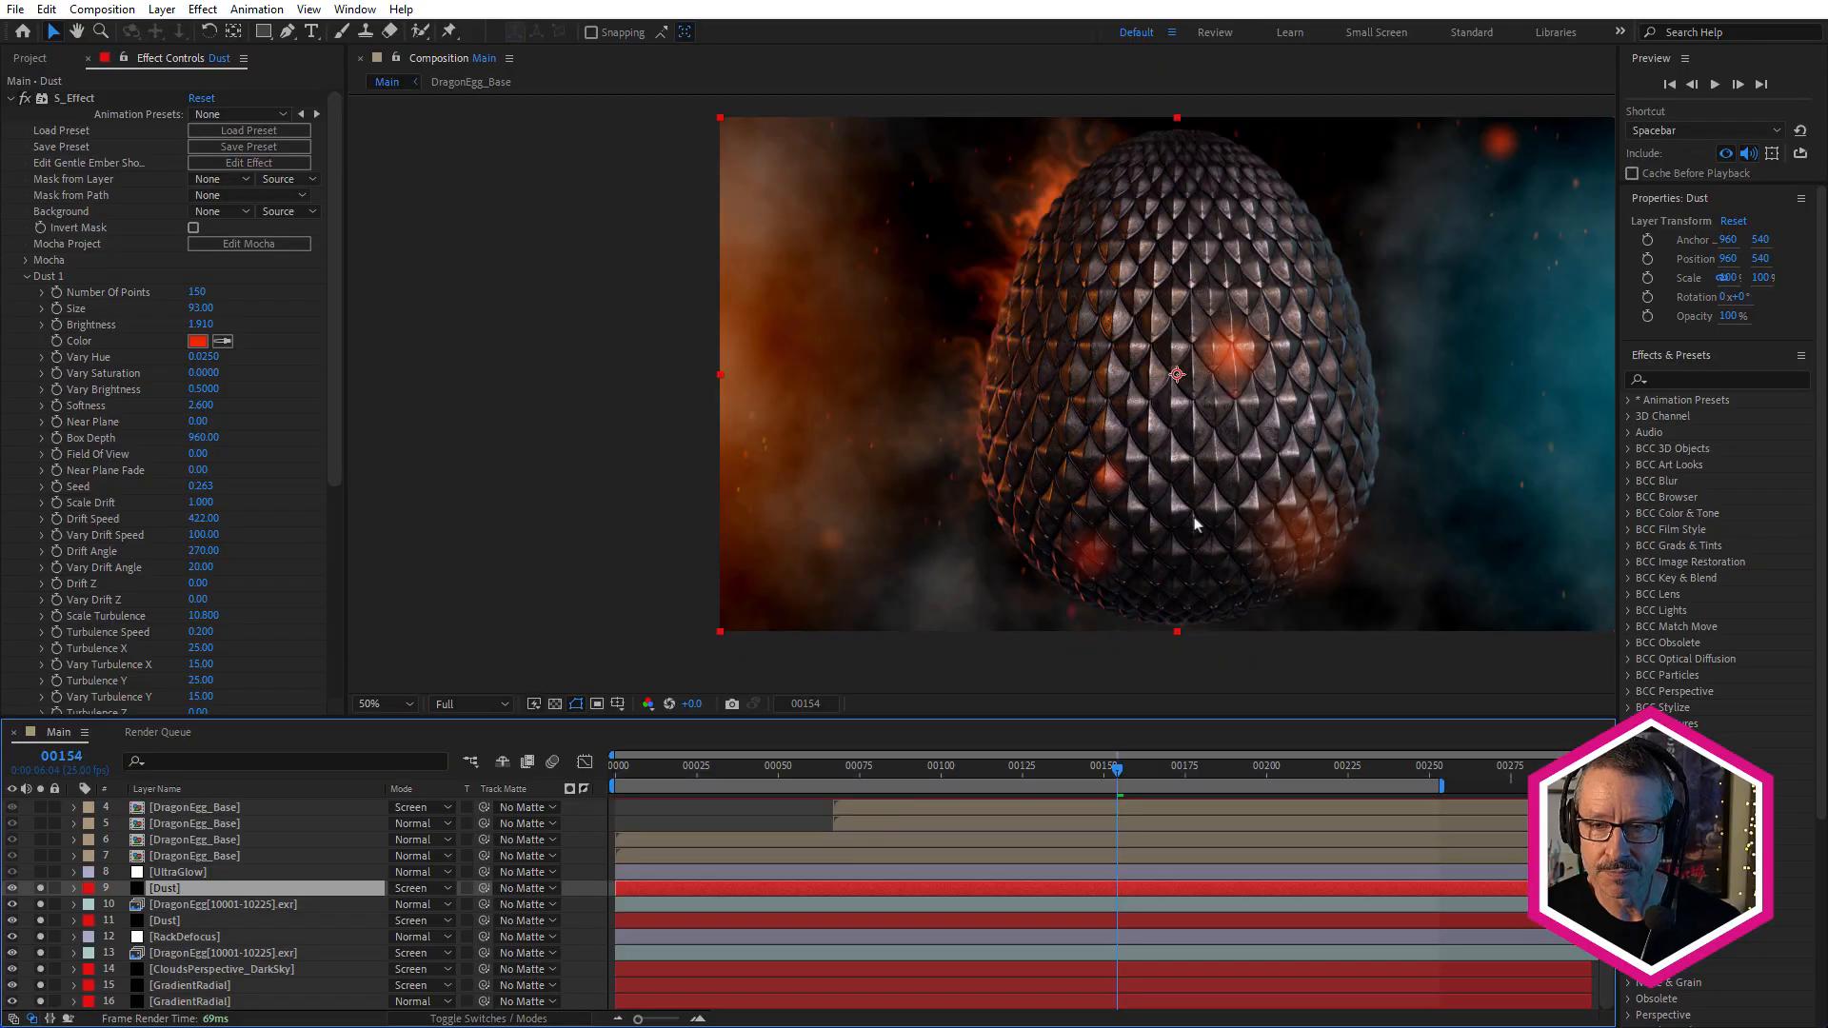
{"action": "left_click_drag", "start_coordinate": [912, 775], "coordinate": [1183, 809]}
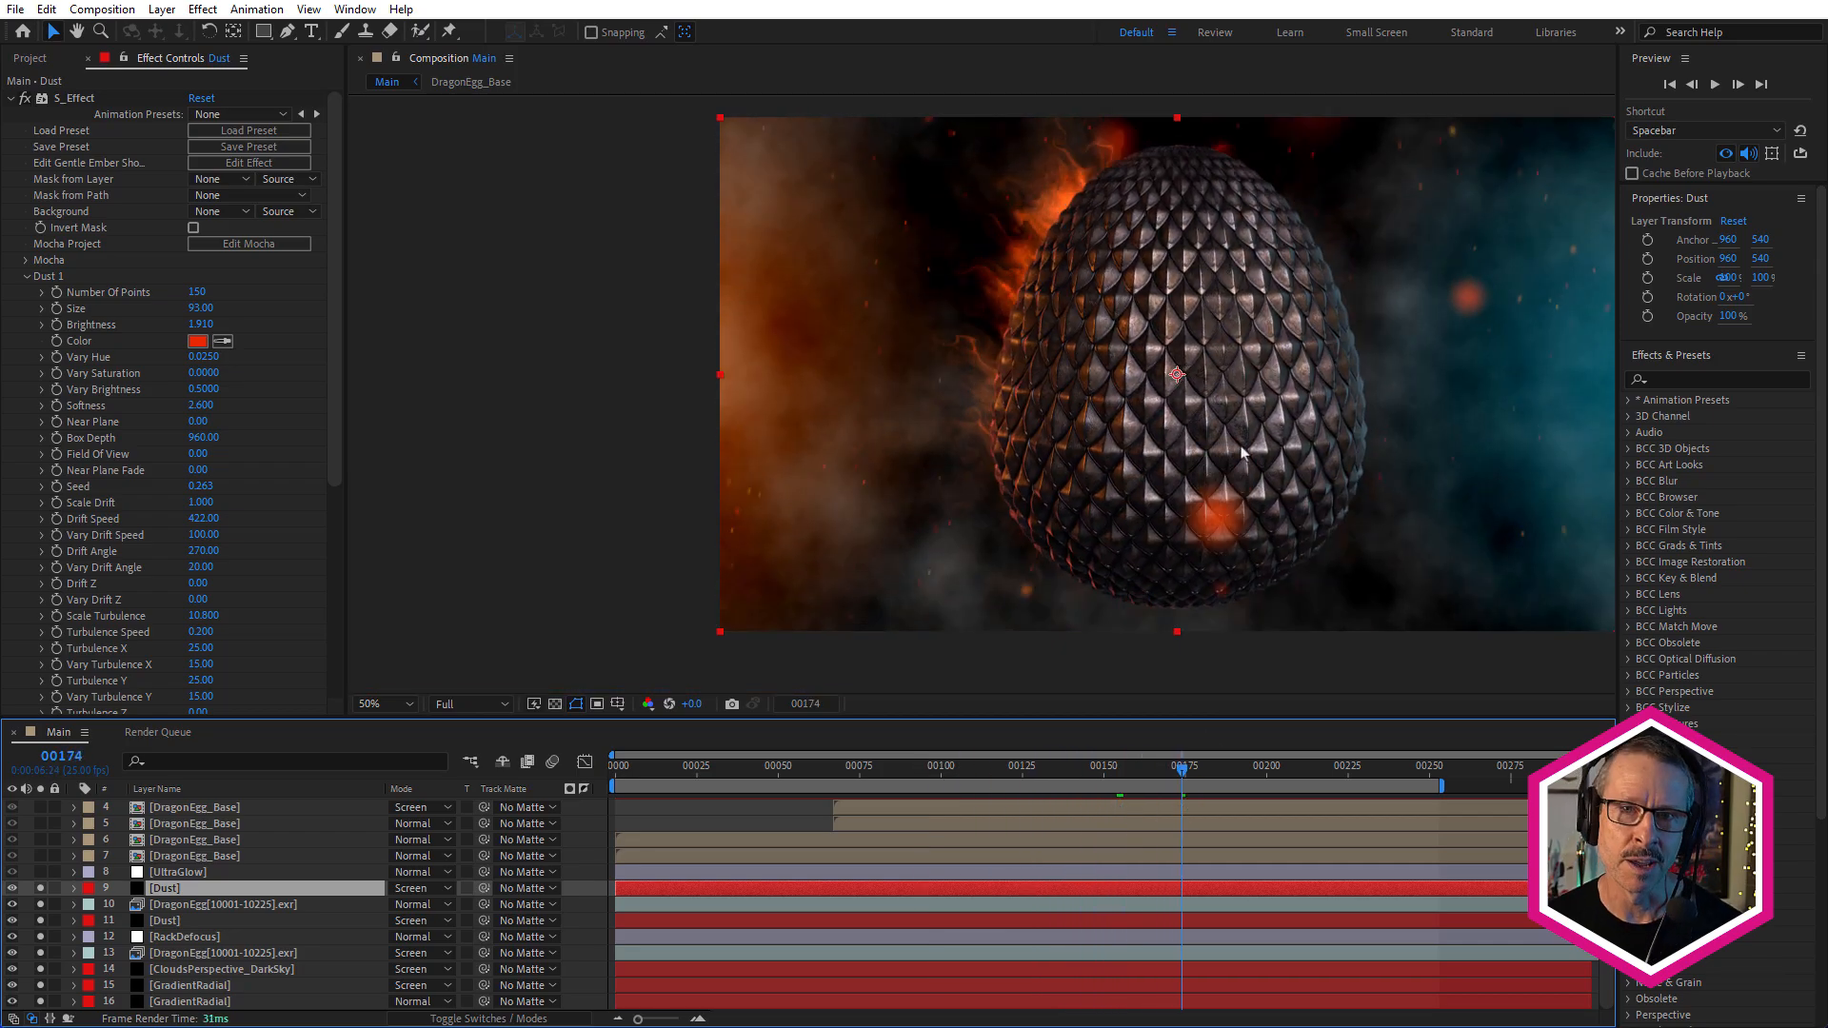
{"action": "left_click_drag", "start_coordinate": [1045, 780], "coordinate": [1177, 786]}
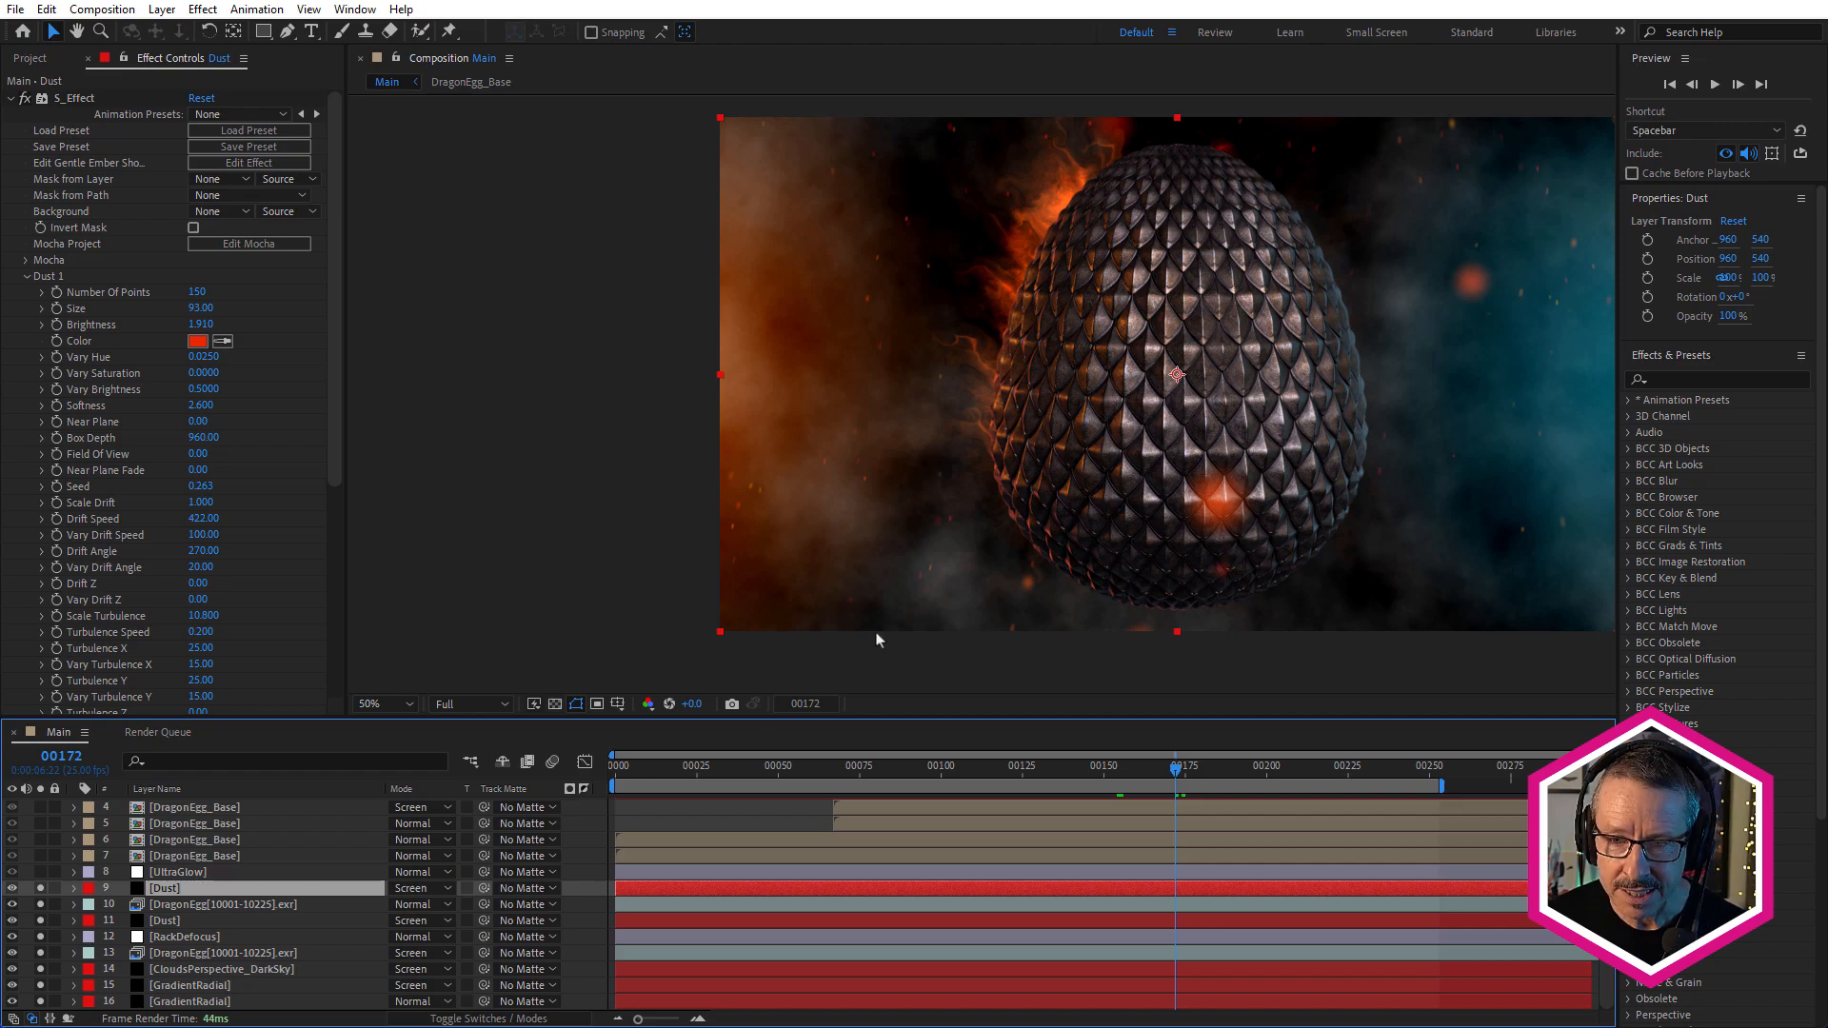
Select UltraGlow layer 8 and examine the flame edge against the egg at up to 800% magnification without the glow
{"action": "scroll", "coordinate": [188, 875], "scroll_direction": "up", "scroll_amount": 3}
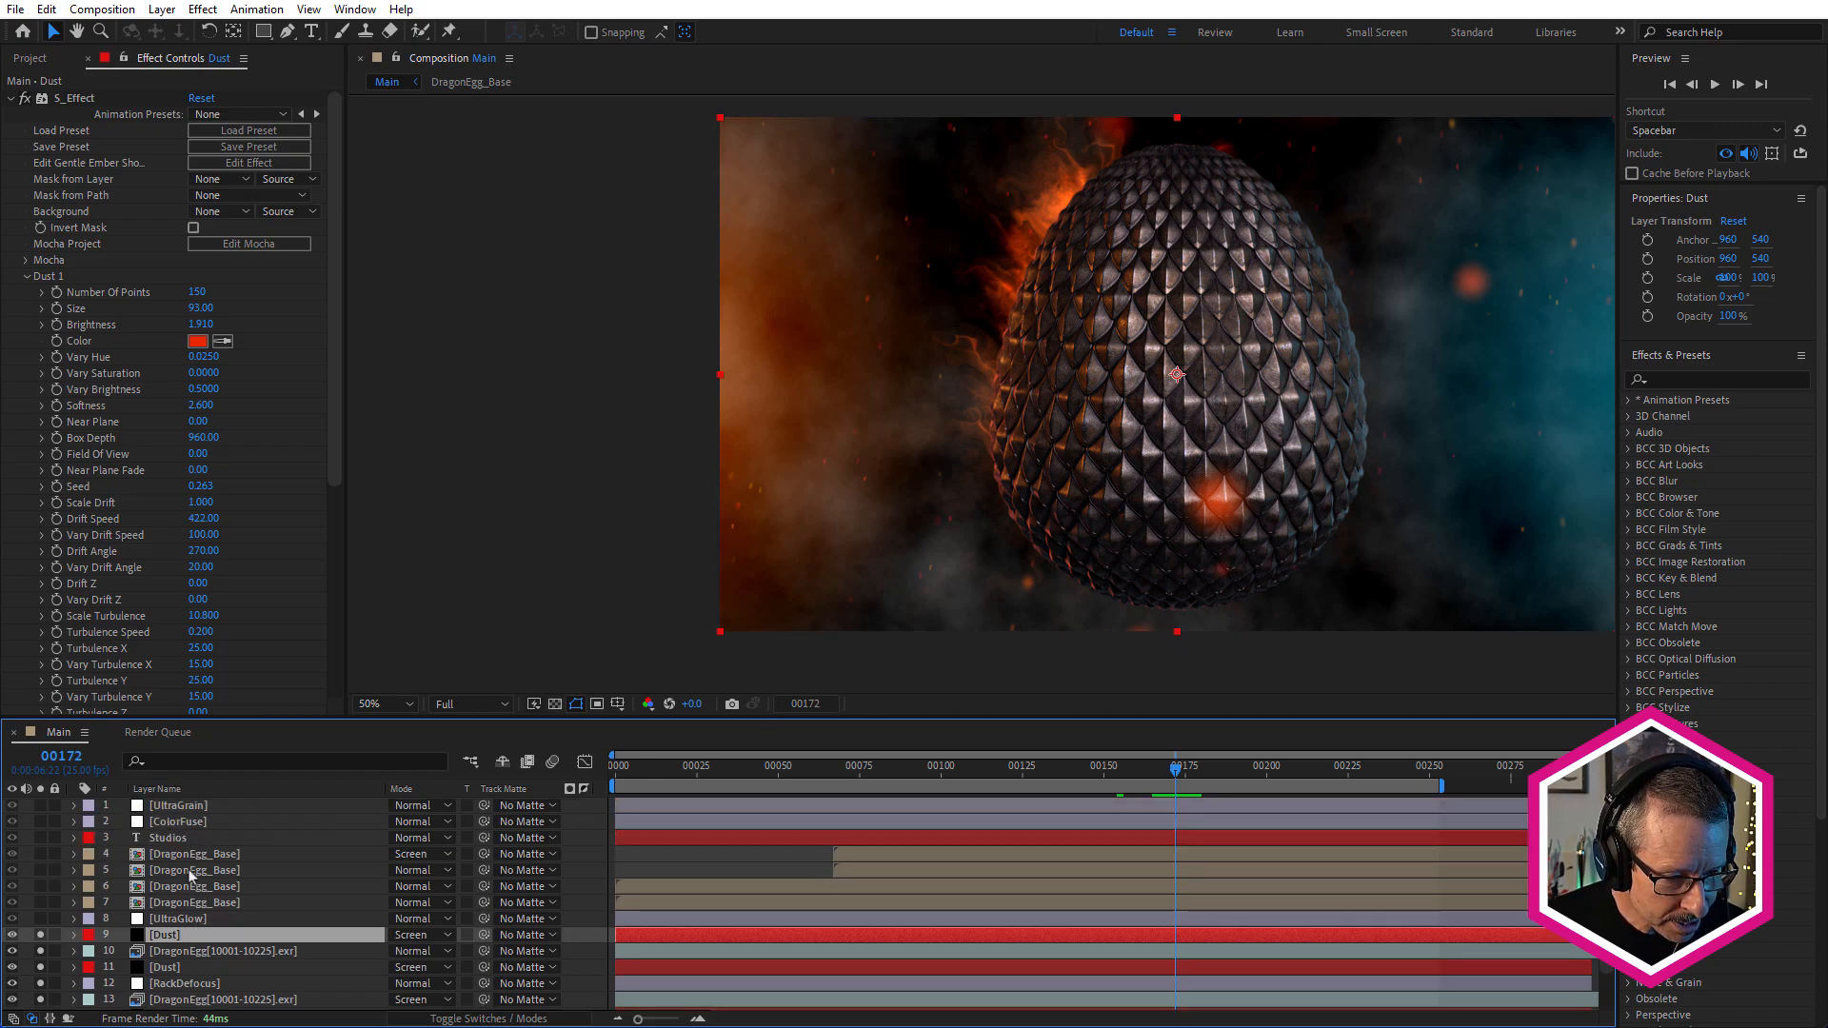
{"action": "left_click", "coordinate": [169, 920]}
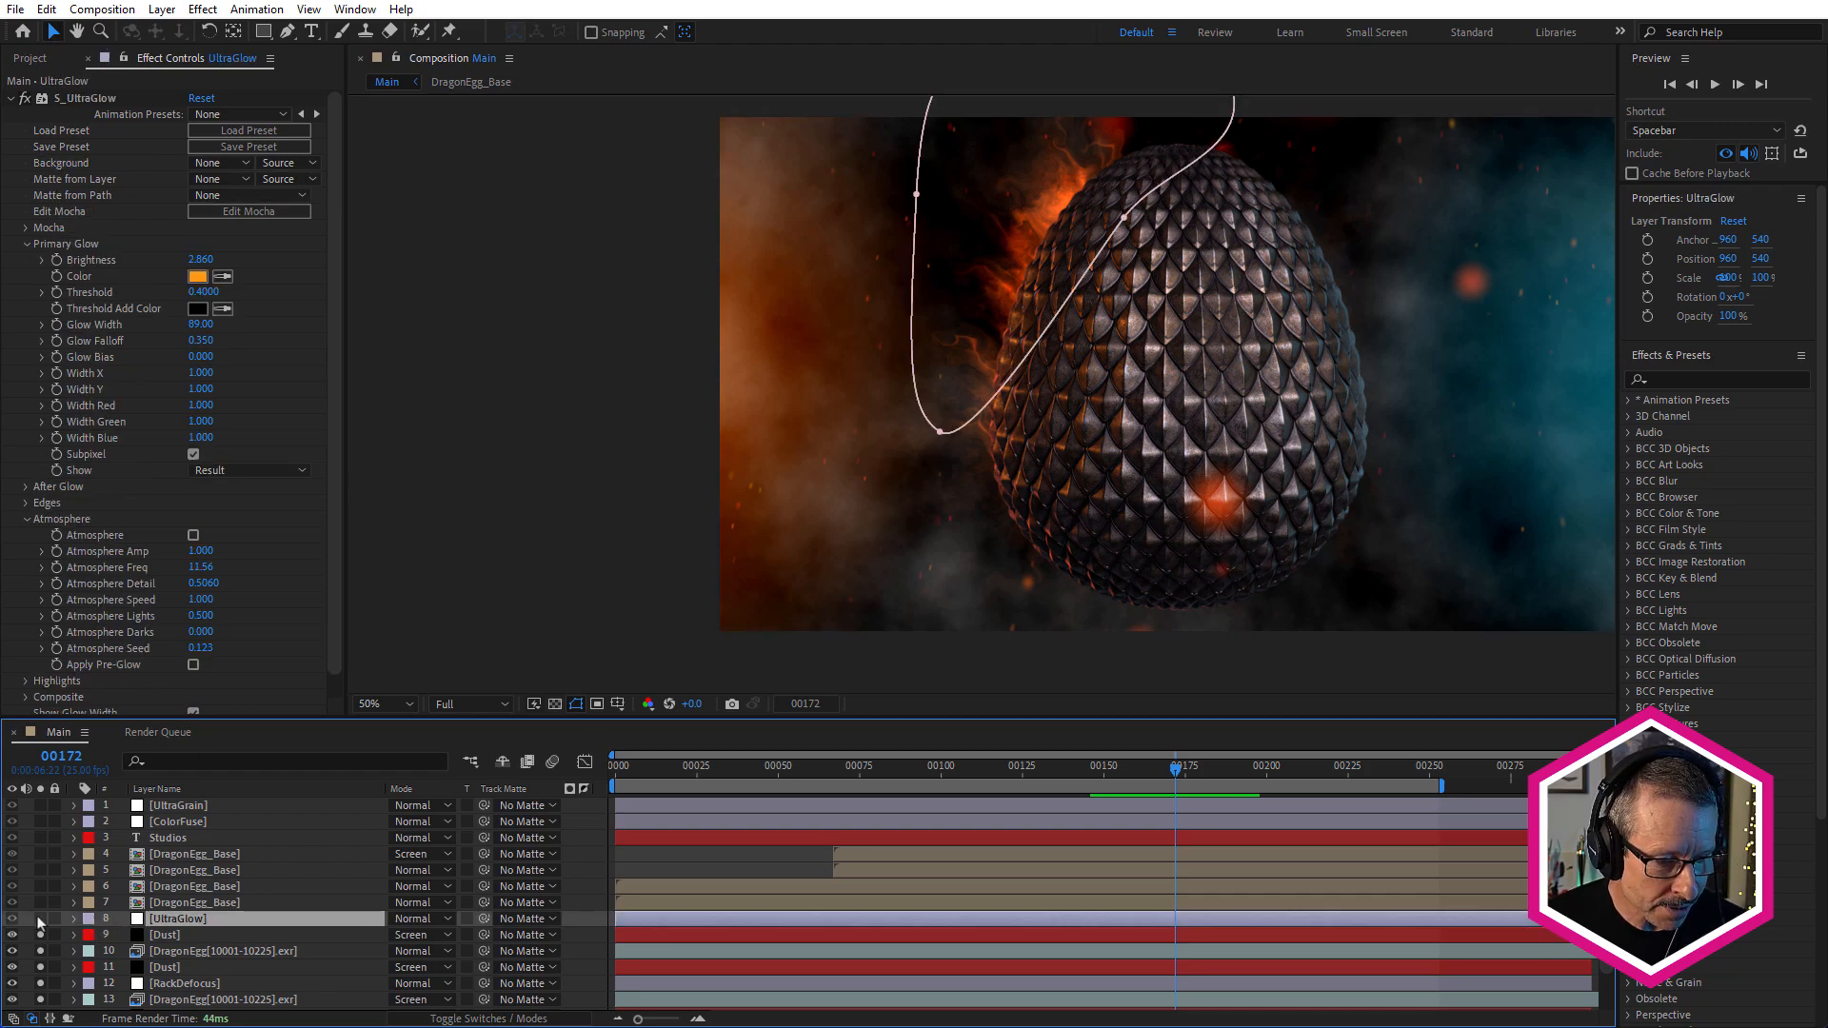
{"action": "left_click", "coordinate": [40, 920]}
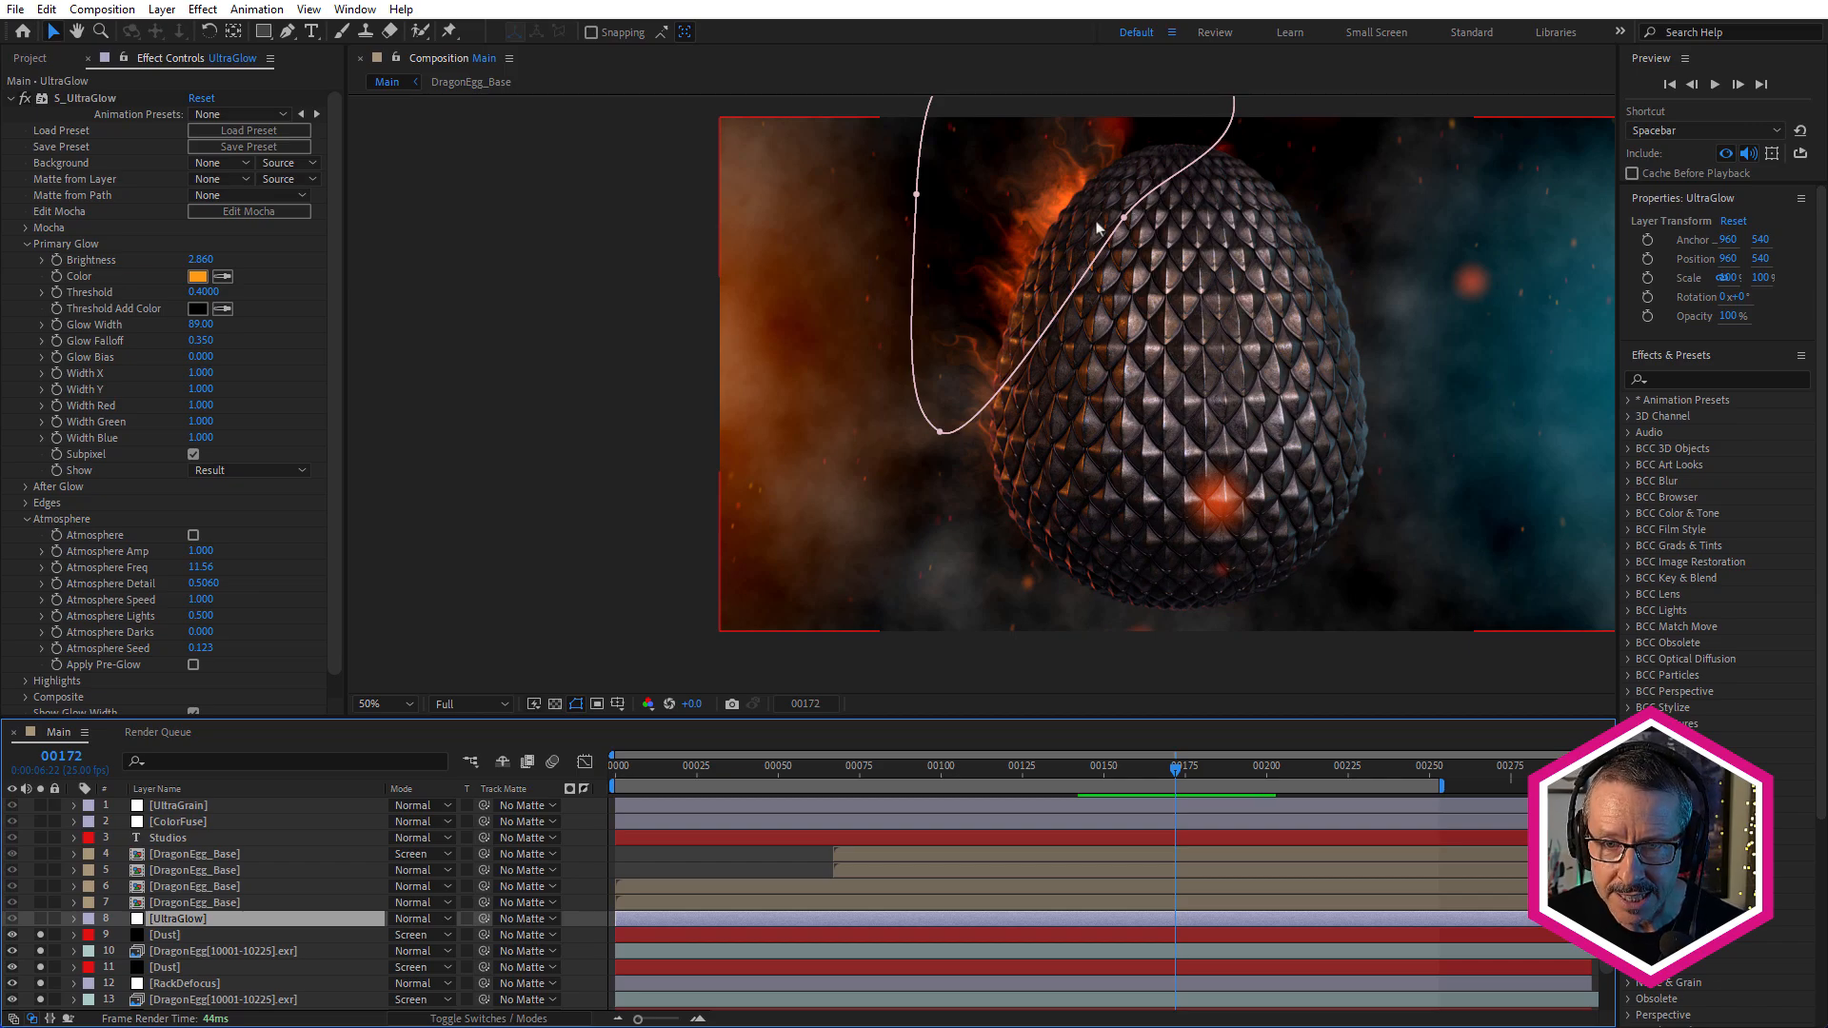
{"action": "scroll", "coordinate": [1075, 200], "scroll_direction": "up", "scroll_amount": 4}
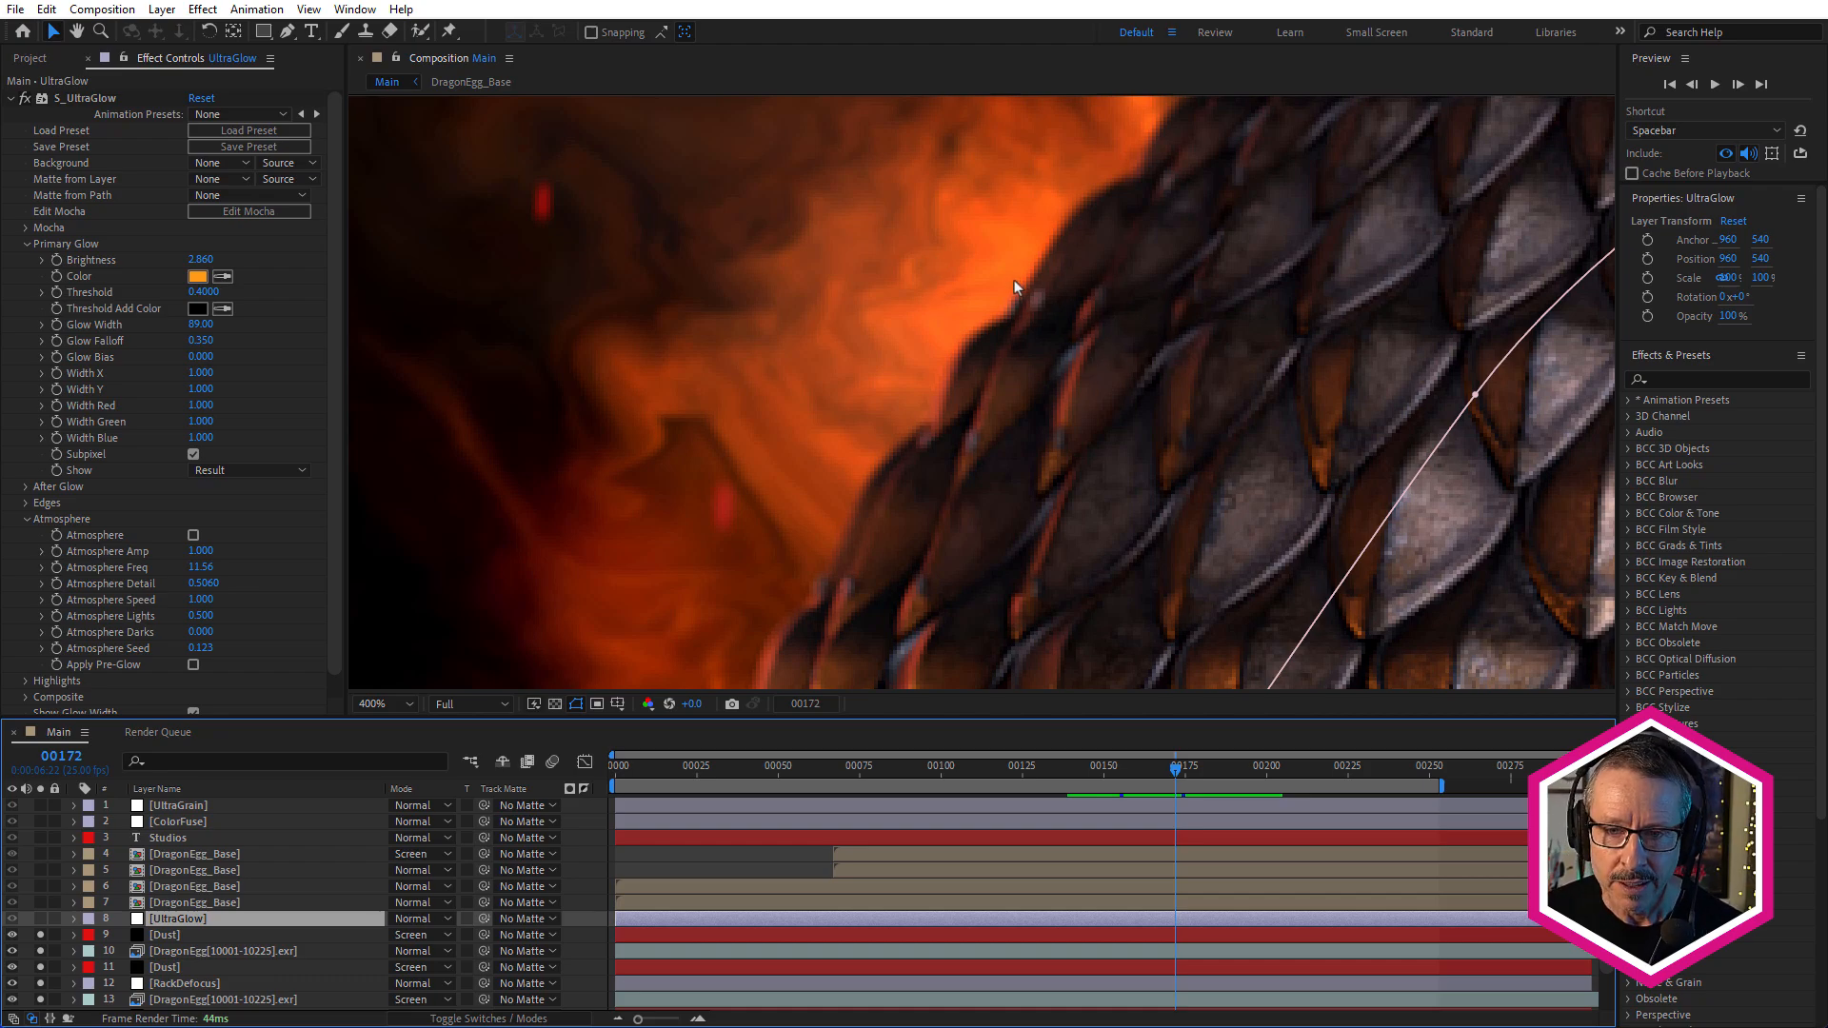
{"action": "scroll", "coordinate": [1015, 286], "scroll_direction": "up", "scroll_amount": 1}
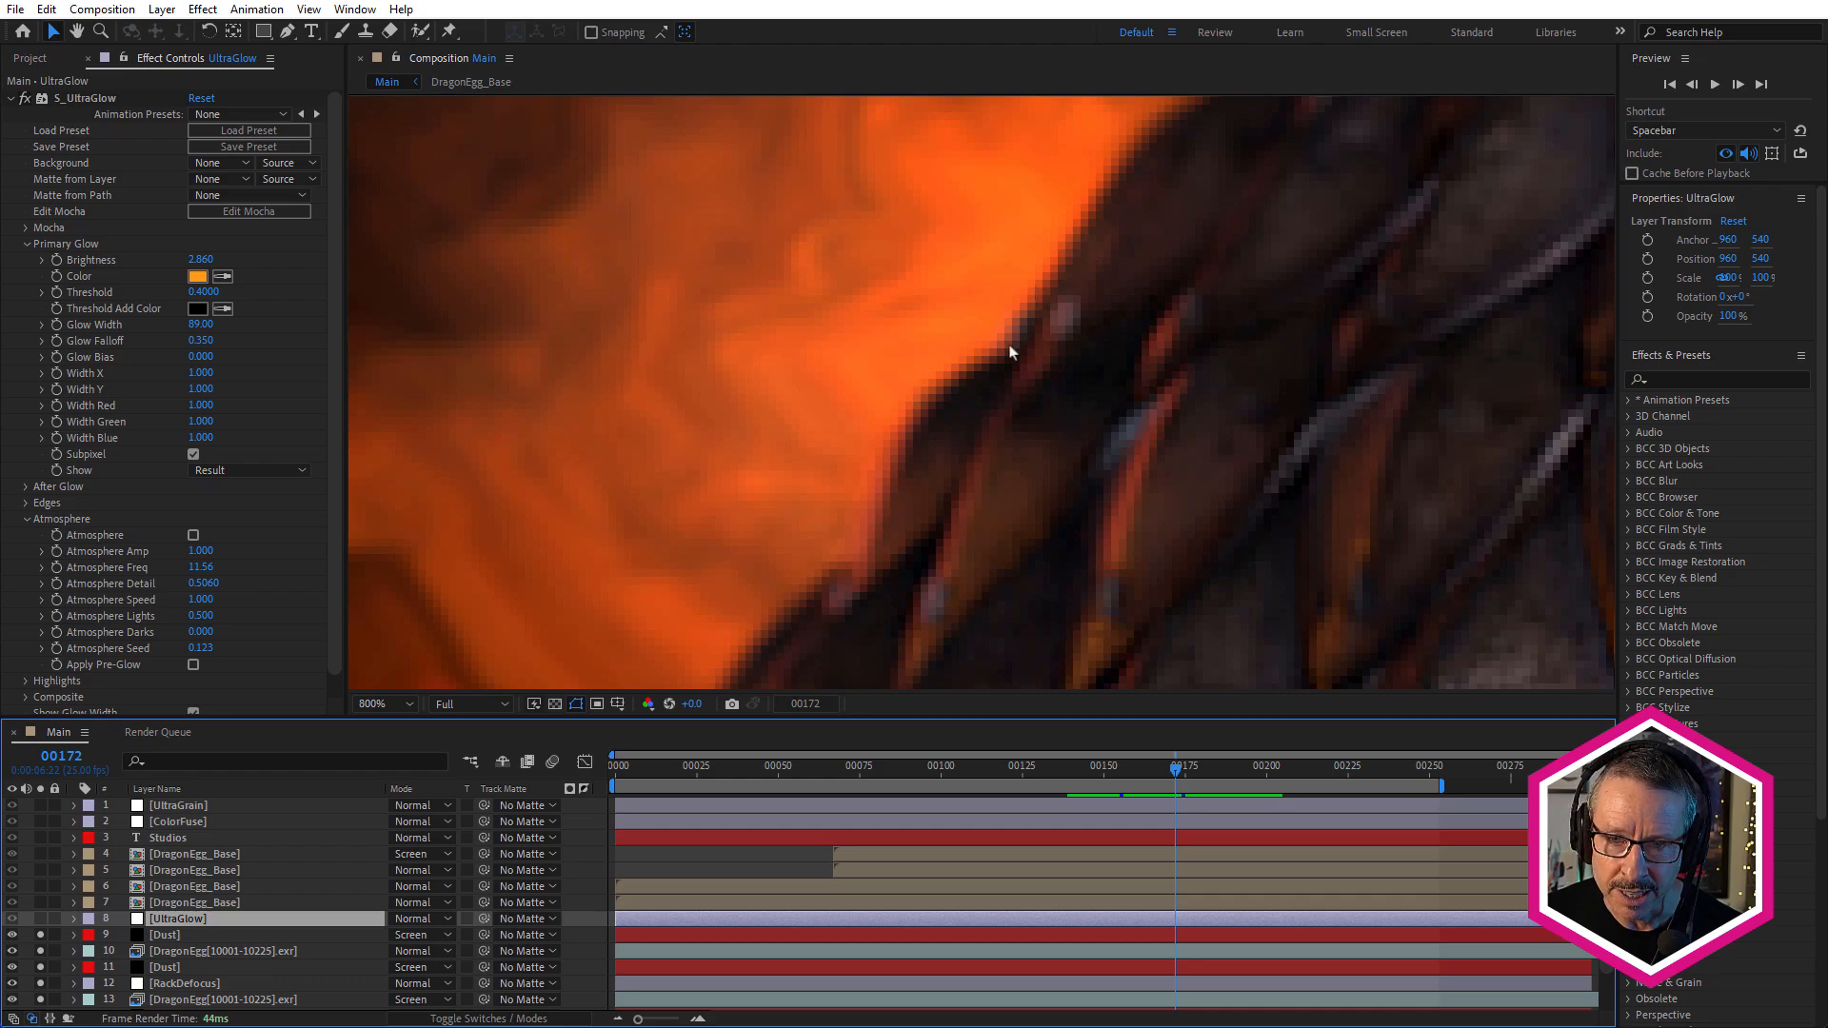
{"action": "scroll", "coordinate": [1049, 312], "scroll_direction": "down", "scroll_amount": 1}
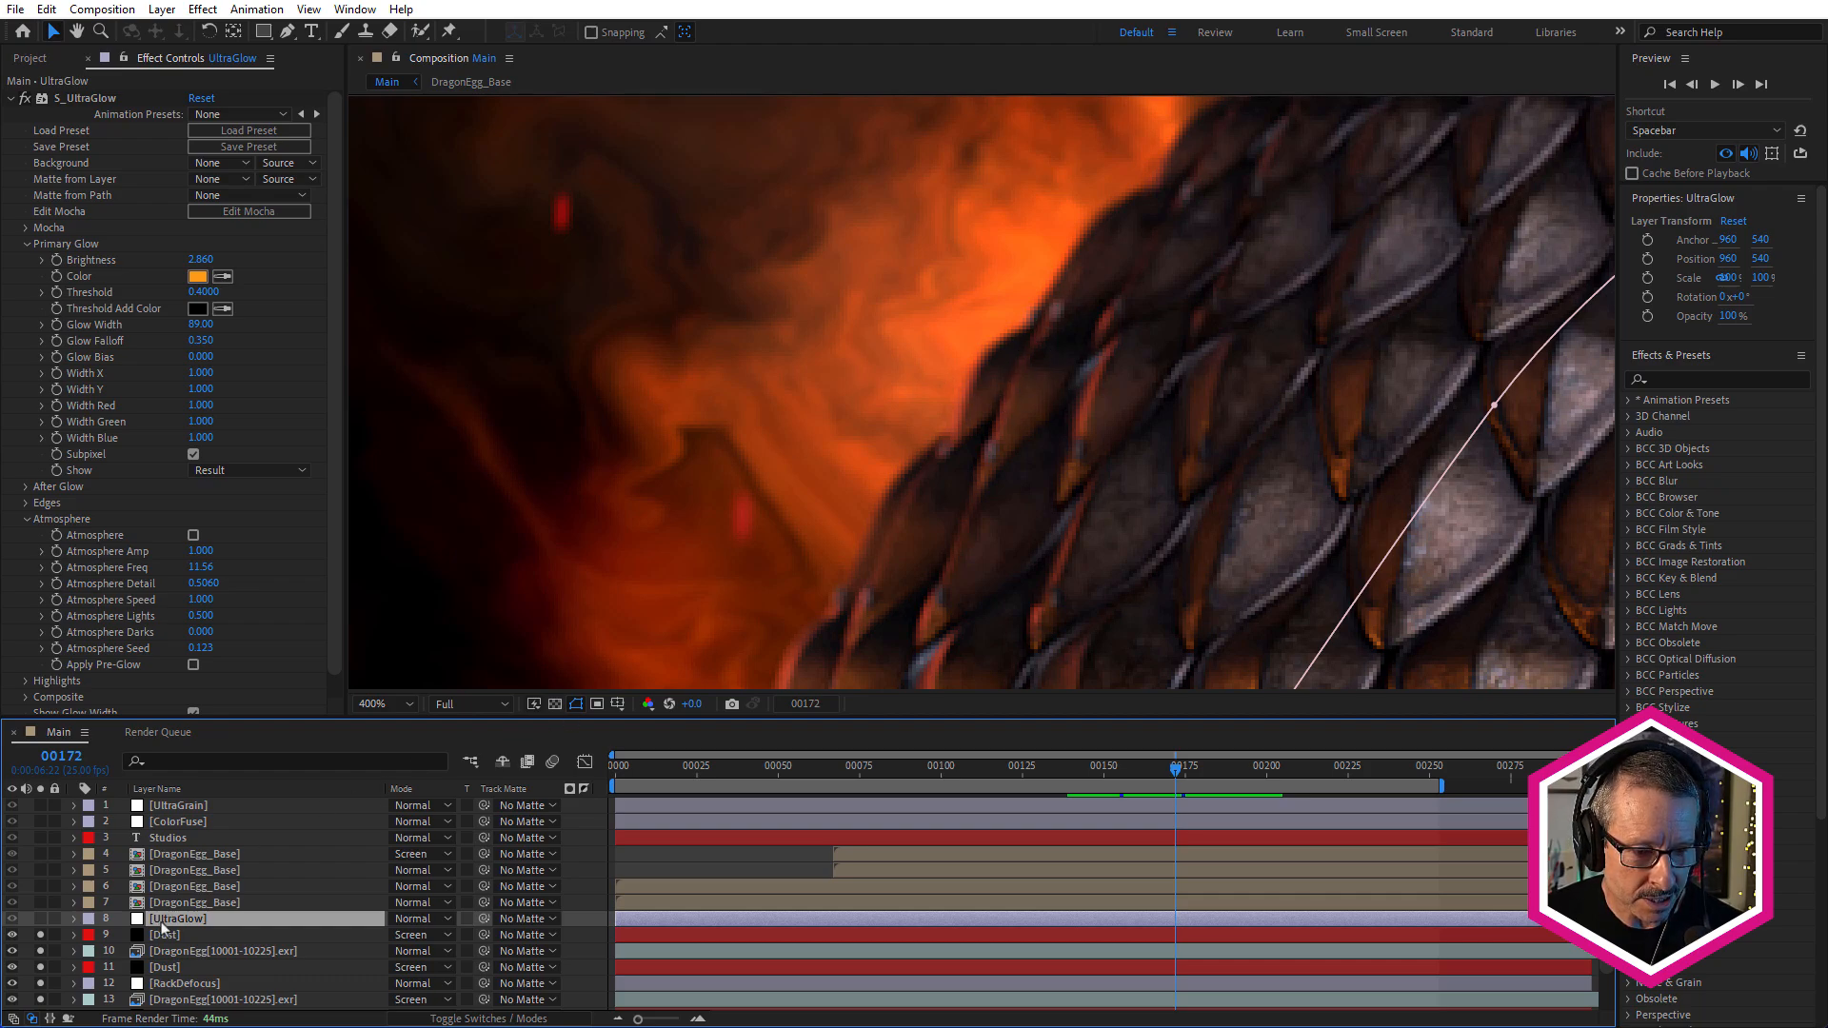
Add UltraGlow layer 8 to the solo view and inspect the glow along the egg's edge at 800% and 100% magnification
{"action": "left_click", "coordinate": [40, 918]}
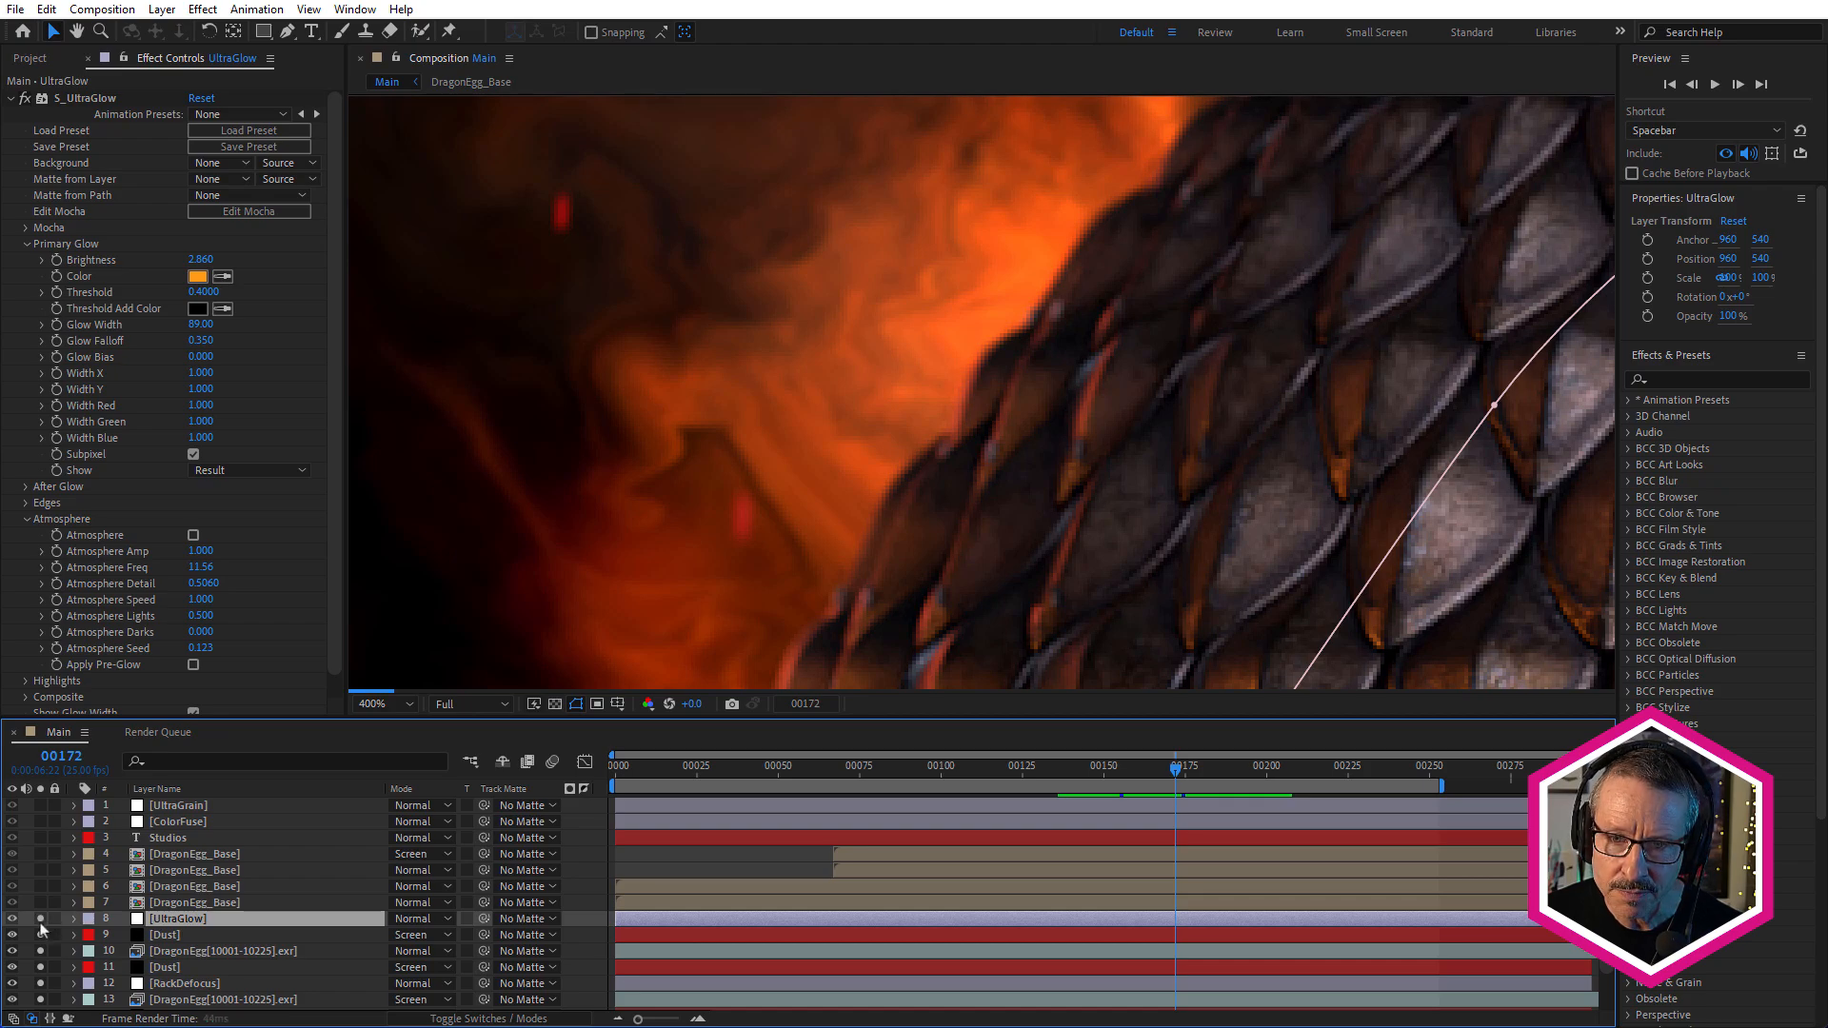
{"action": "scroll", "coordinate": [1020, 277], "scroll_direction": "up", "scroll_amount": 1}
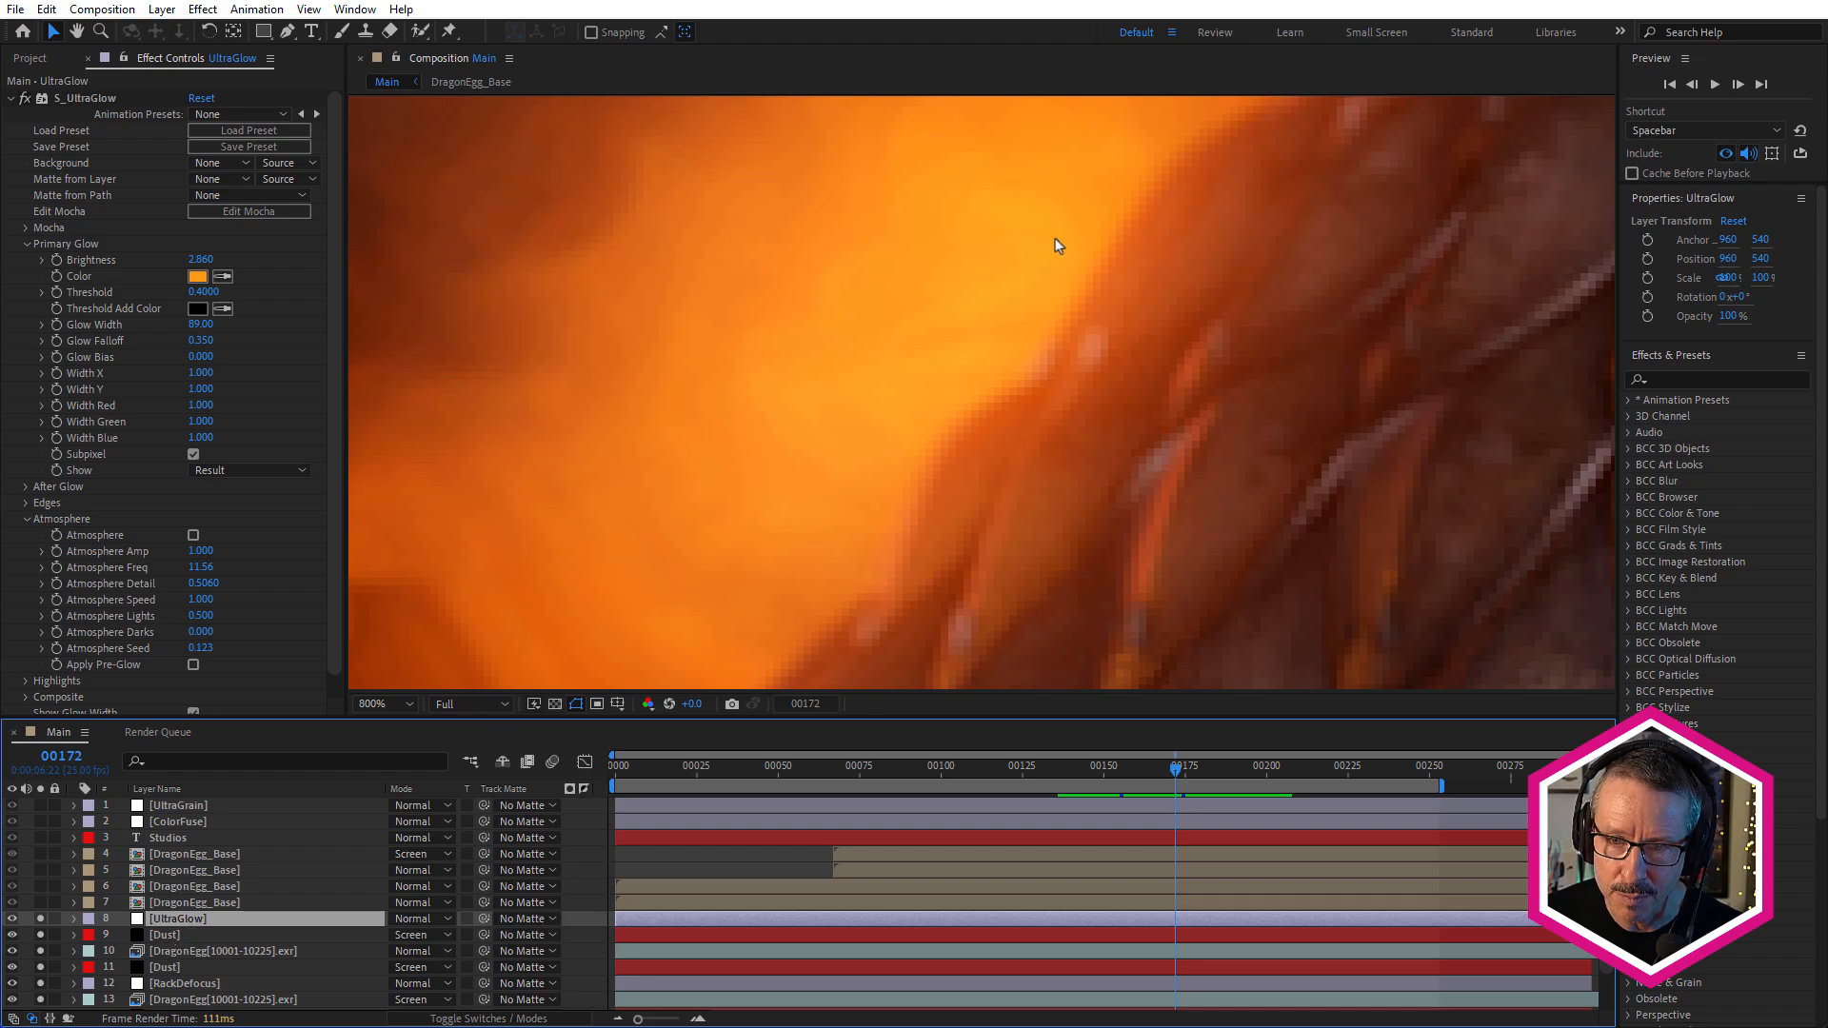
{"action": "scroll", "coordinate": [1107, 277], "scroll_direction": "down", "scroll_amount": 5}
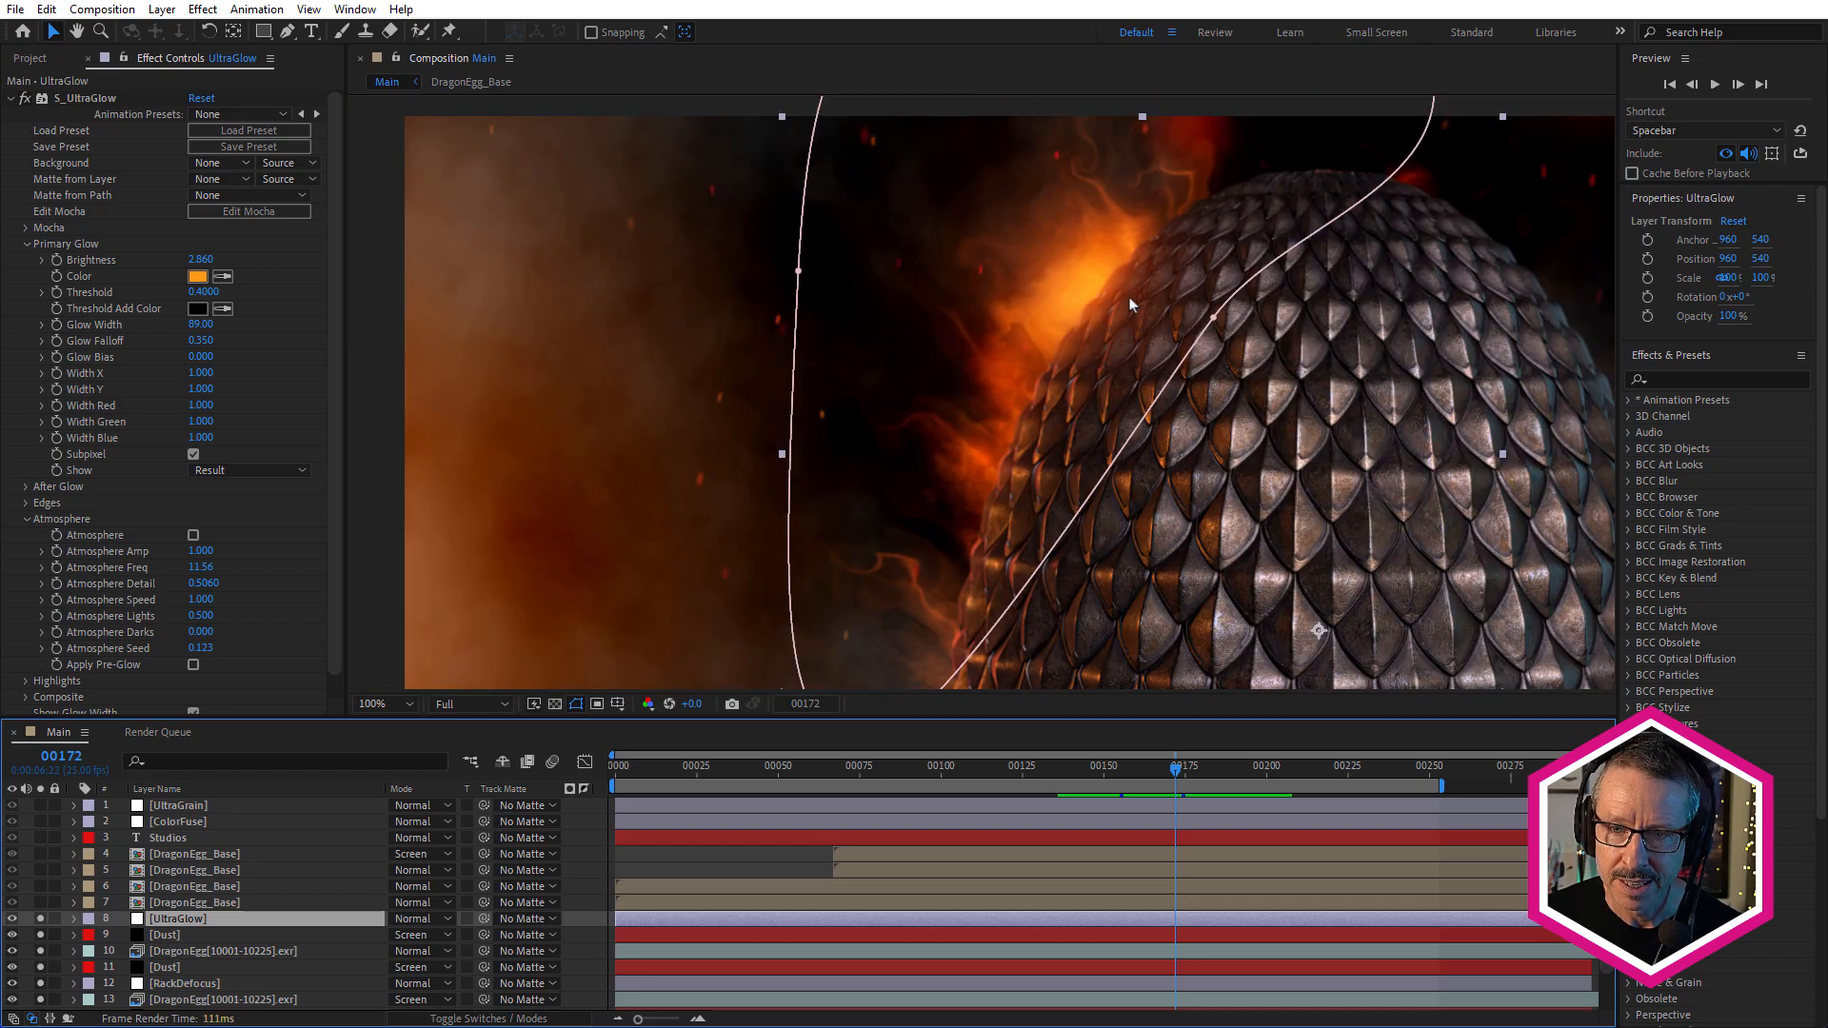
{"action": "scroll", "coordinate": [1154, 284], "scroll_direction": "up", "scroll_amount": 3}
{"action": "scroll", "coordinate": [1151, 290], "scroll_direction": "down", "scroll_amount": 3}
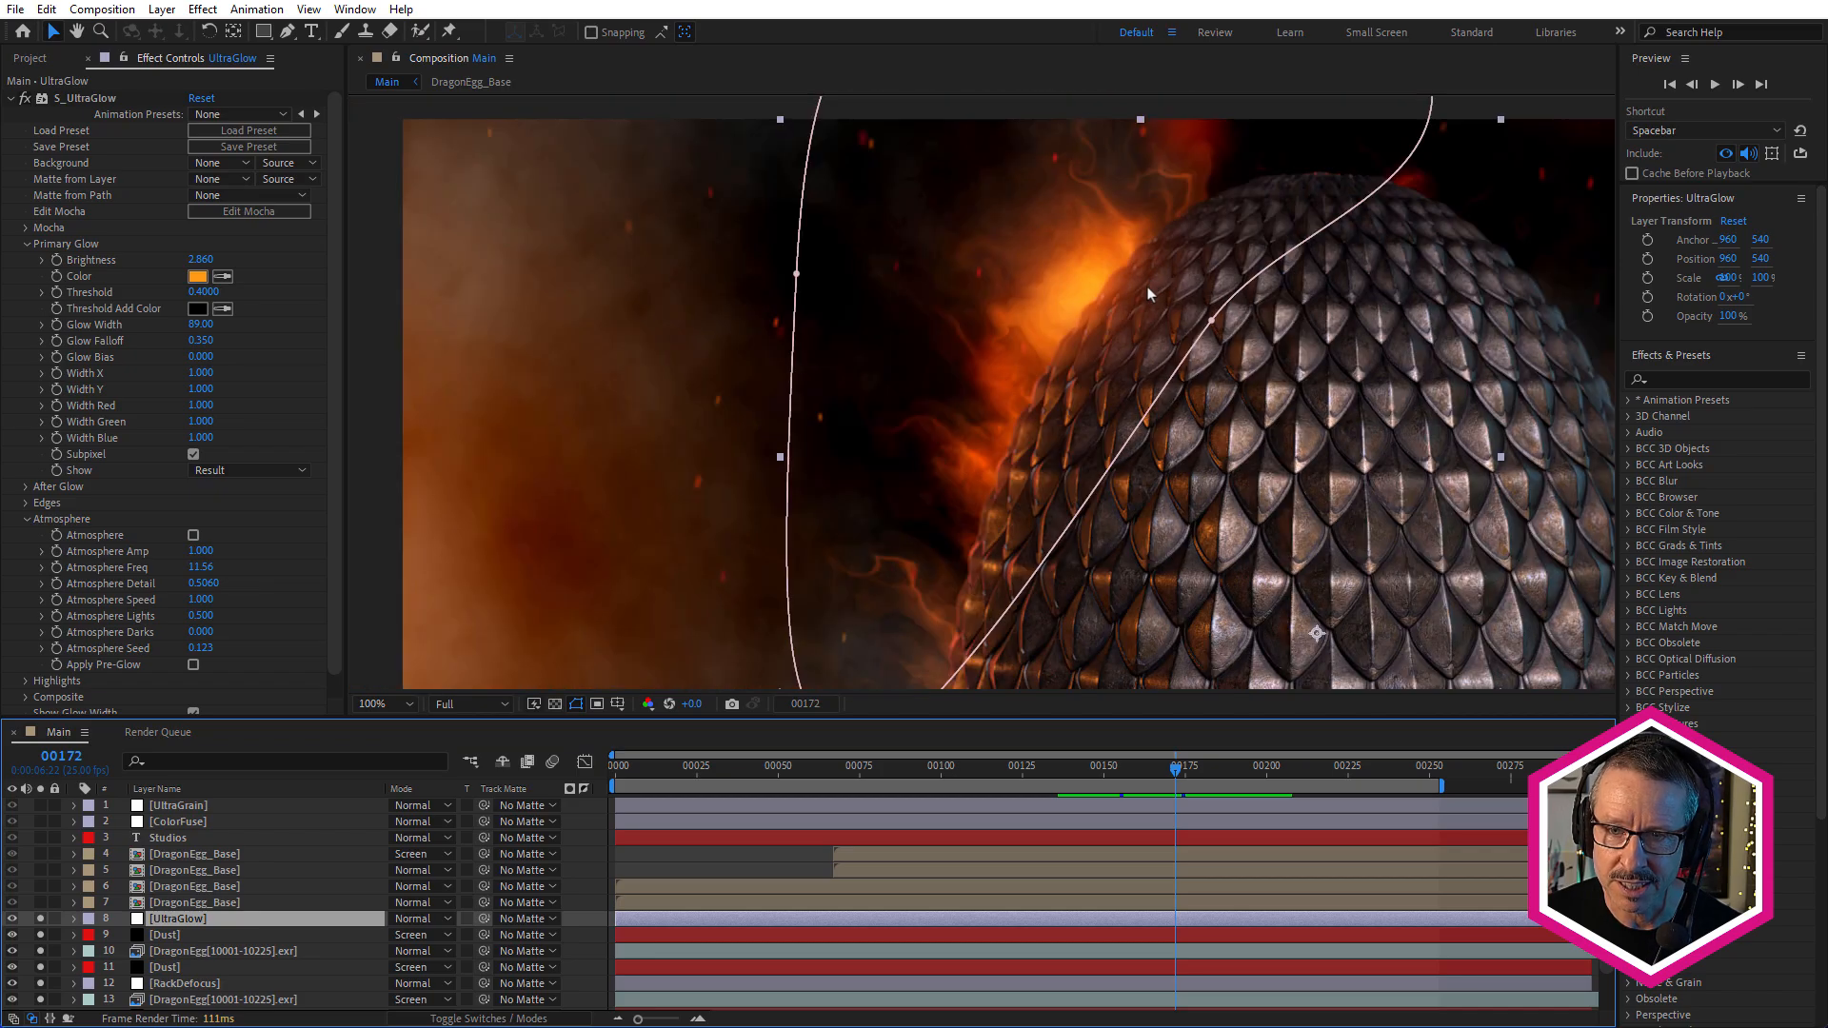
{"action": "left_click_drag", "start_coordinate": [1146, 323], "coordinate": [1000, 343]}
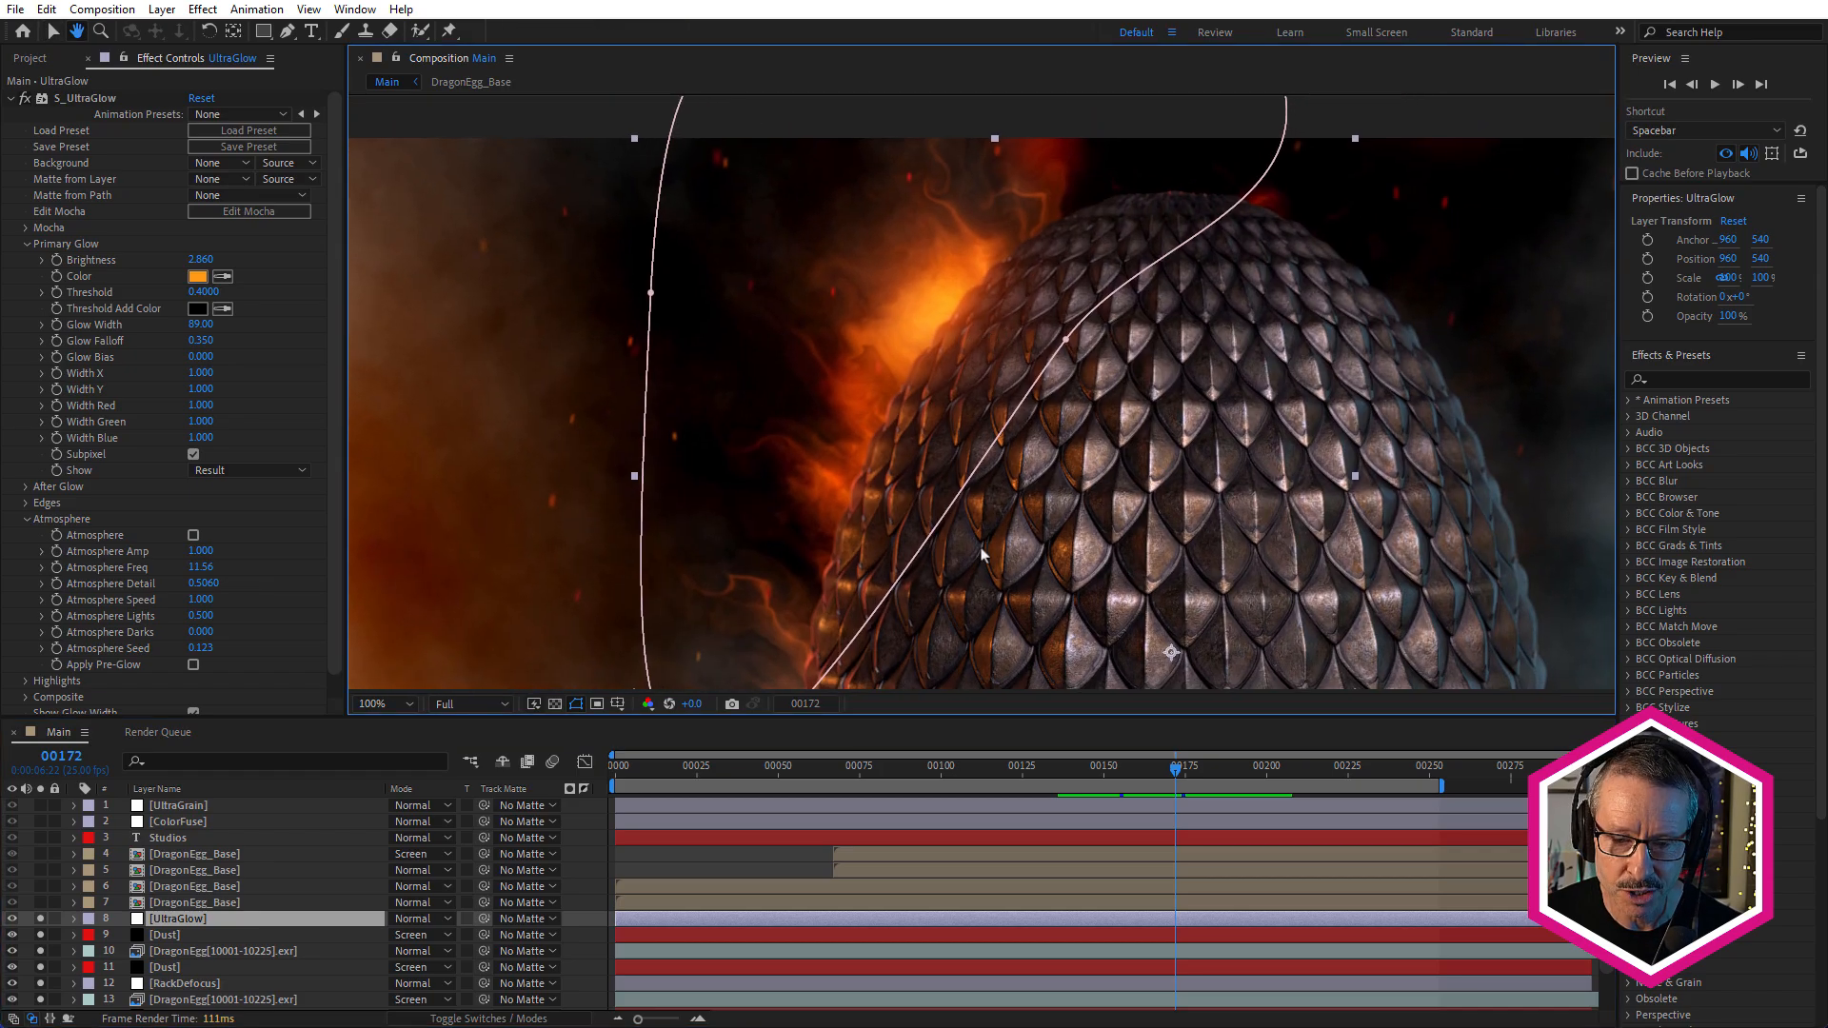
Scrub to frame 190 and compare the glow spilling onto the egg's scales at 400% and 50% magnification
{"action": "left_click_drag", "start_coordinate": [1074, 776], "coordinate": [1235, 784]}
{"action": "scroll", "coordinate": [980, 314], "scroll_direction": "up", "scroll_amount": 2}
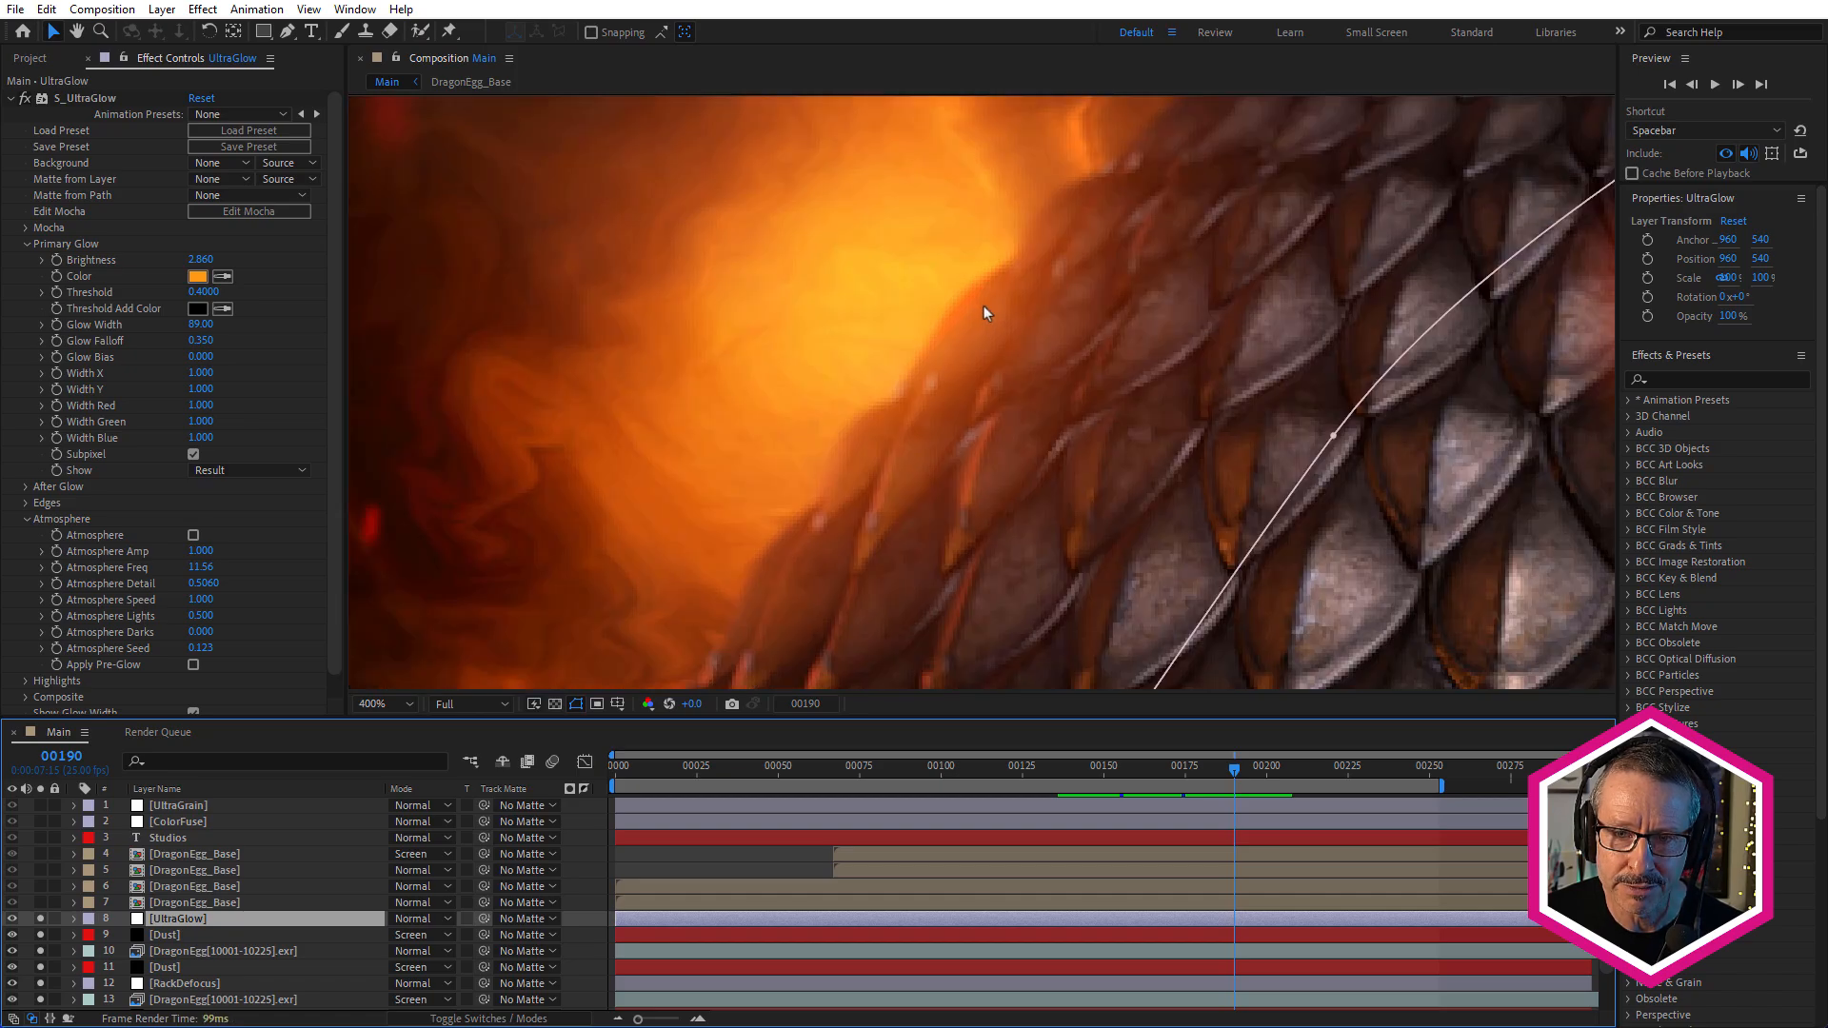
{"action": "scroll", "coordinate": [985, 314], "scroll_direction": "down", "scroll_amount": 3}
{"action": "scroll", "coordinate": [986, 319], "scroll_direction": "up", "scroll_amount": 1}
{"action": "scroll", "coordinate": [986, 319], "scroll_direction": "down", "scroll_amount": 1}
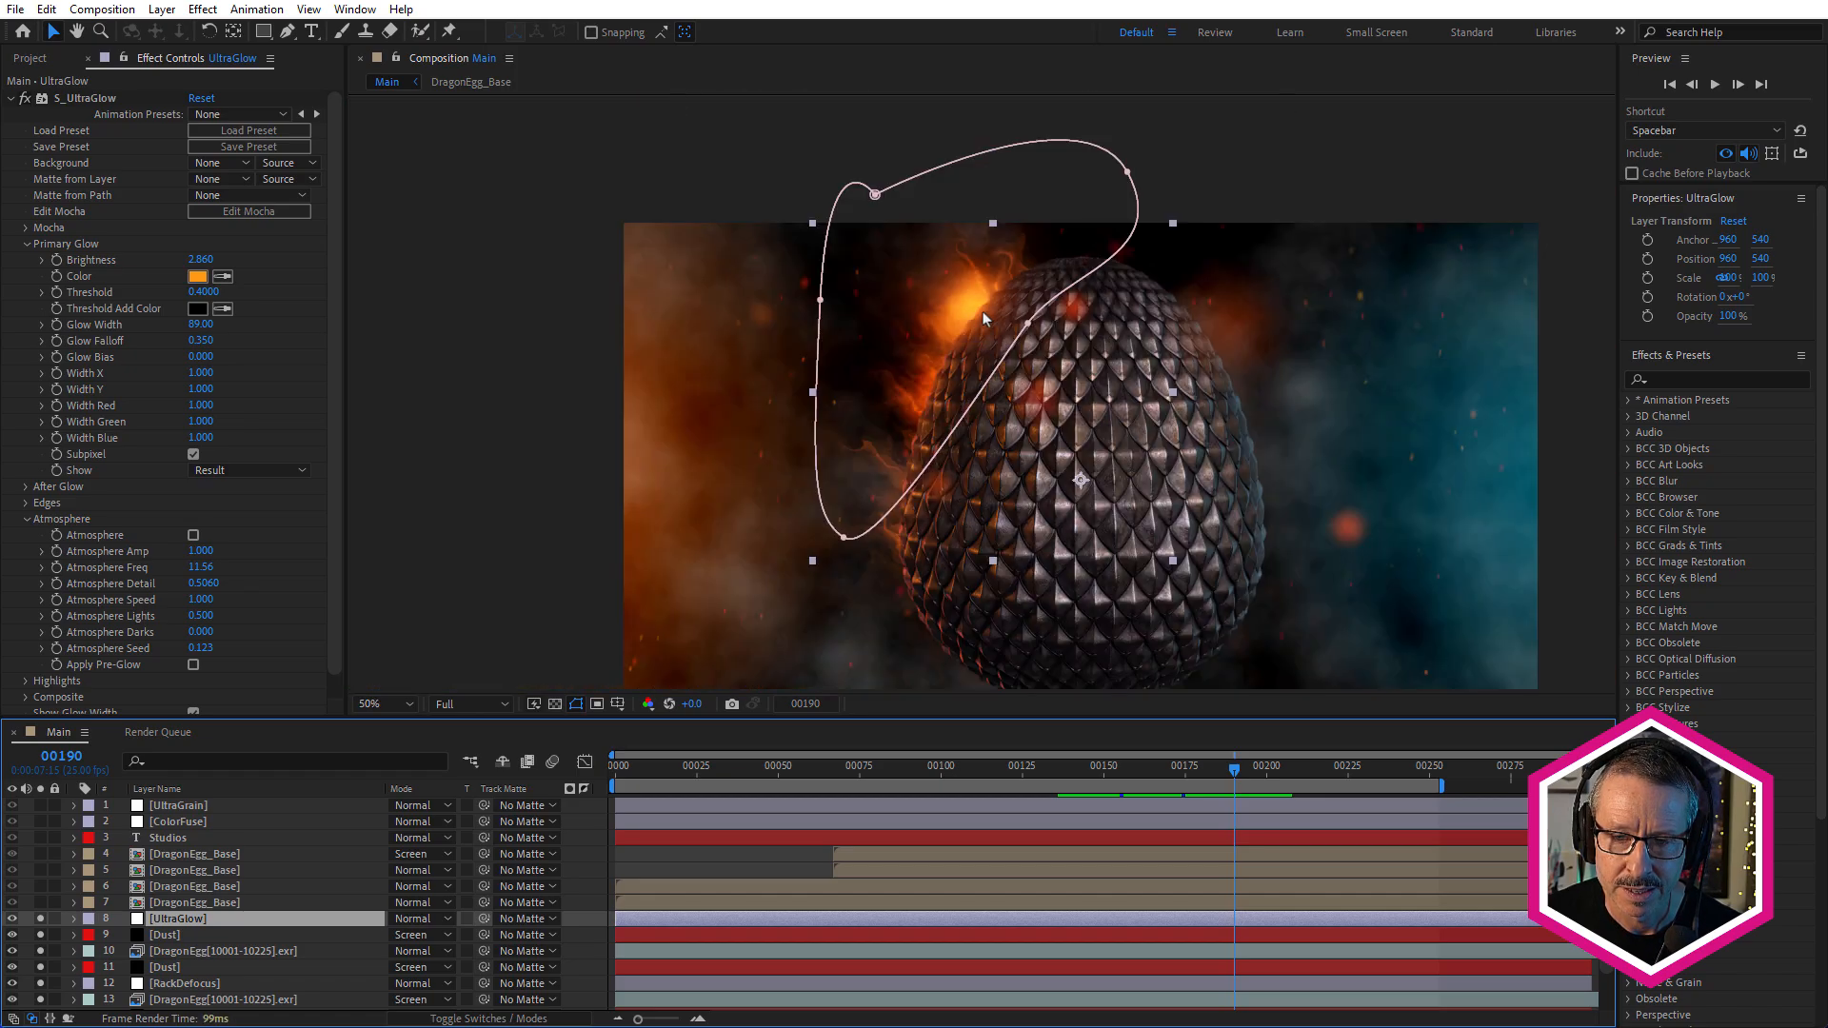
Try extending the UltraGlow mask across the whole egg, check the result at 100% magnification, and undo it
{"action": "left_click_drag", "start_coordinate": [1028, 323], "coordinate": [1417, 630]}
{"action": "scroll", "coordinate": [1199, 460], "scroll_direction": "up", "scroll_amount": 1}
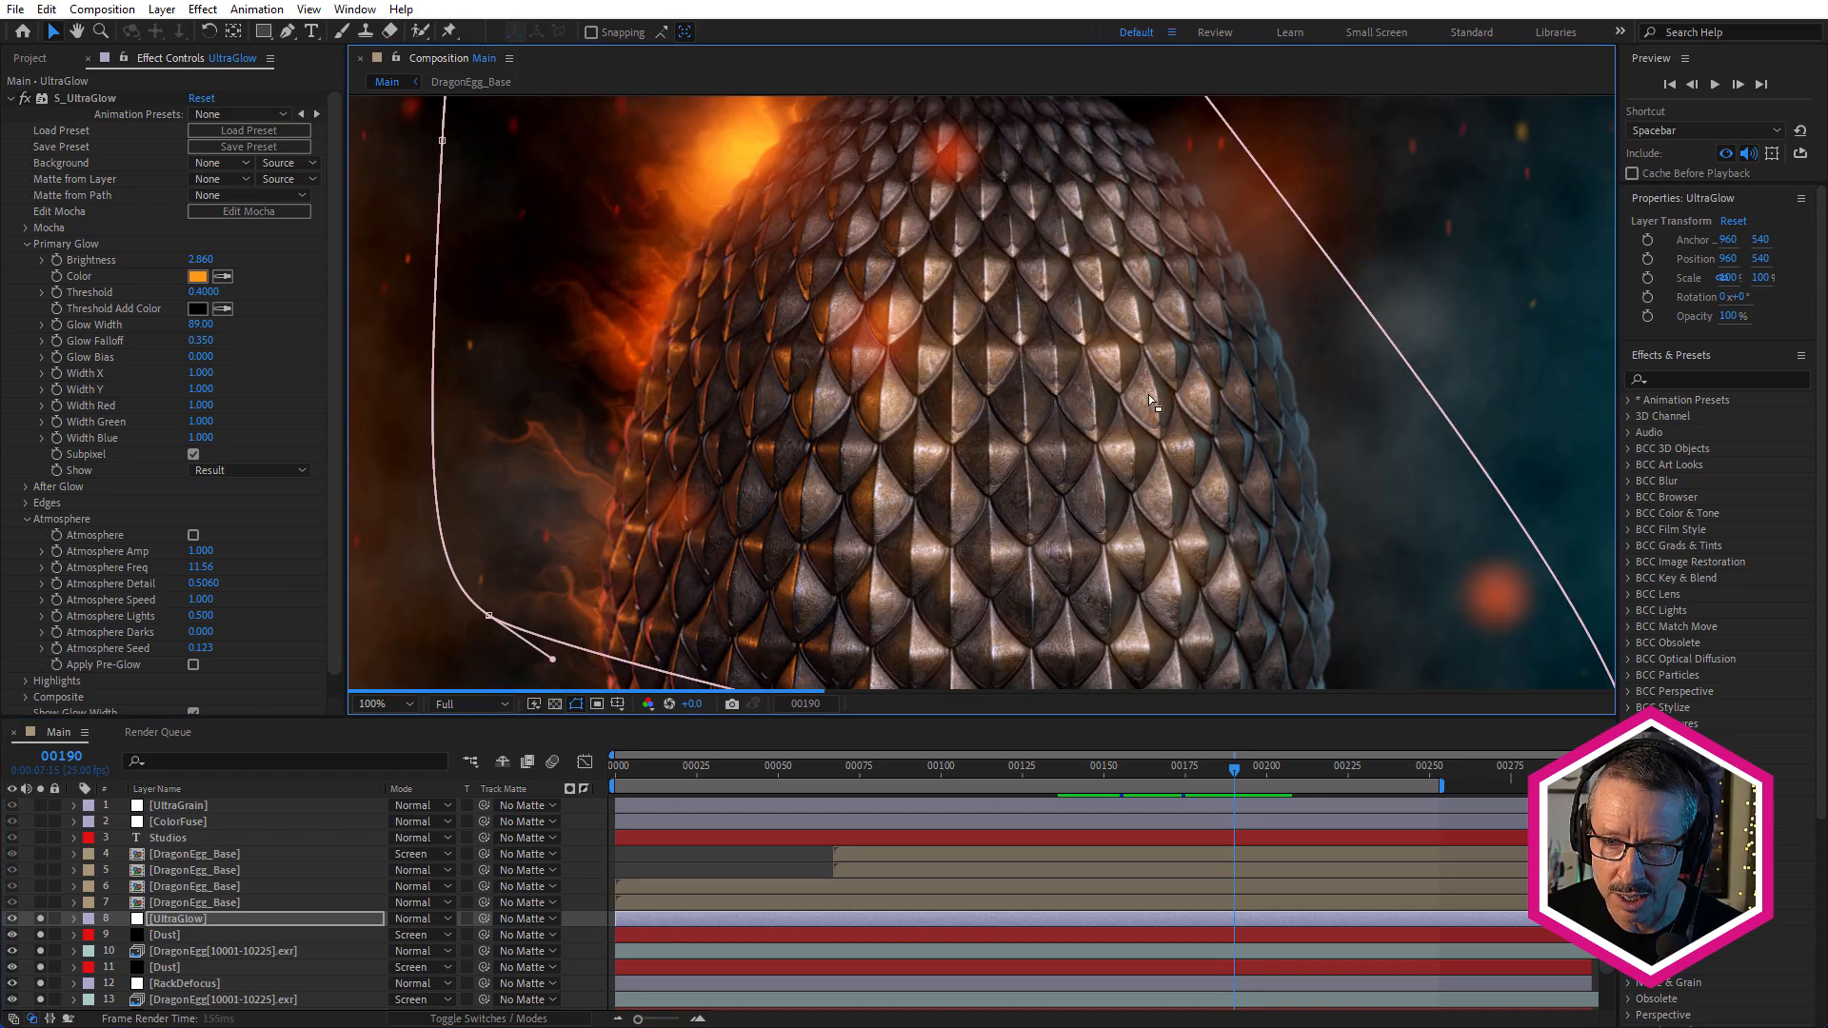
{"action": "key", "text": "ctrl+z"}
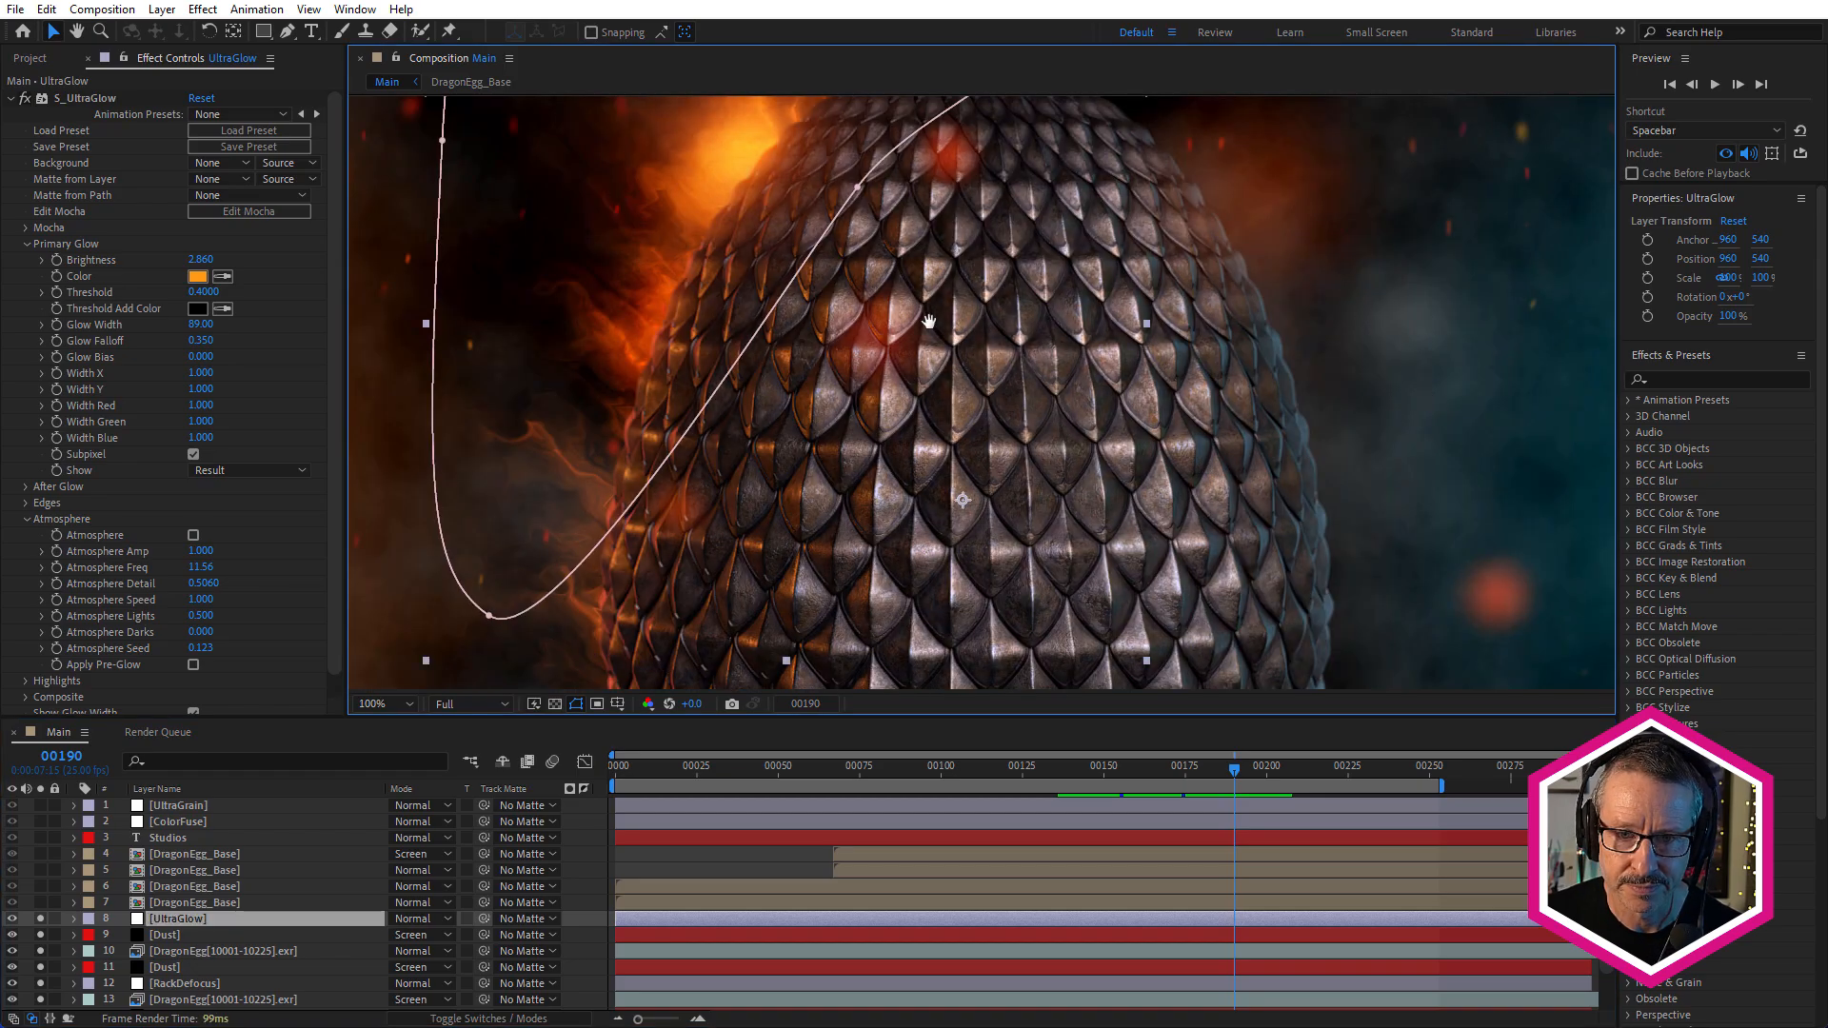
{"action": "left_click_drag", "start_coordinate": [928, 321], "coordinate": [1185, 446]}
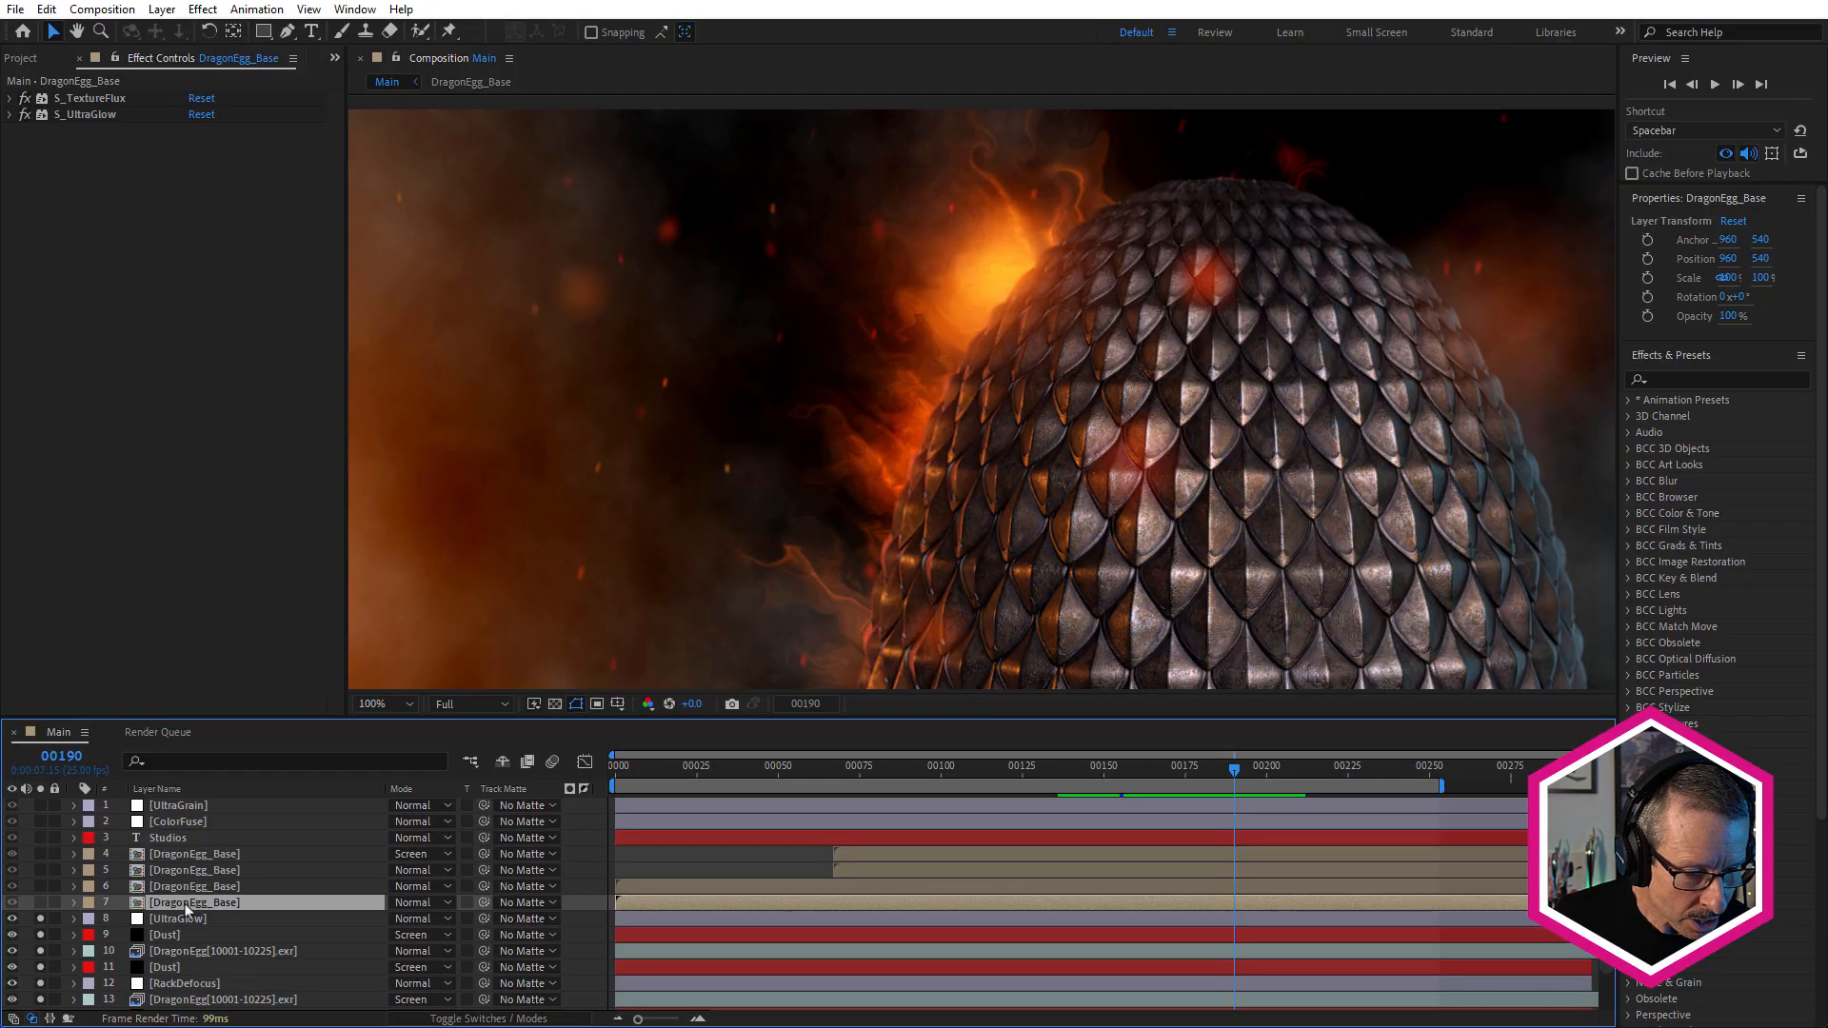
Open the DragonEgg_Base precomp from layer 7, select its Dragon Egg text layer and scrub the title to frame 168
{"action": "double_click", "coordinate": [184, 904]}
{"action": "left_click", "coordinate": [181, 806]}
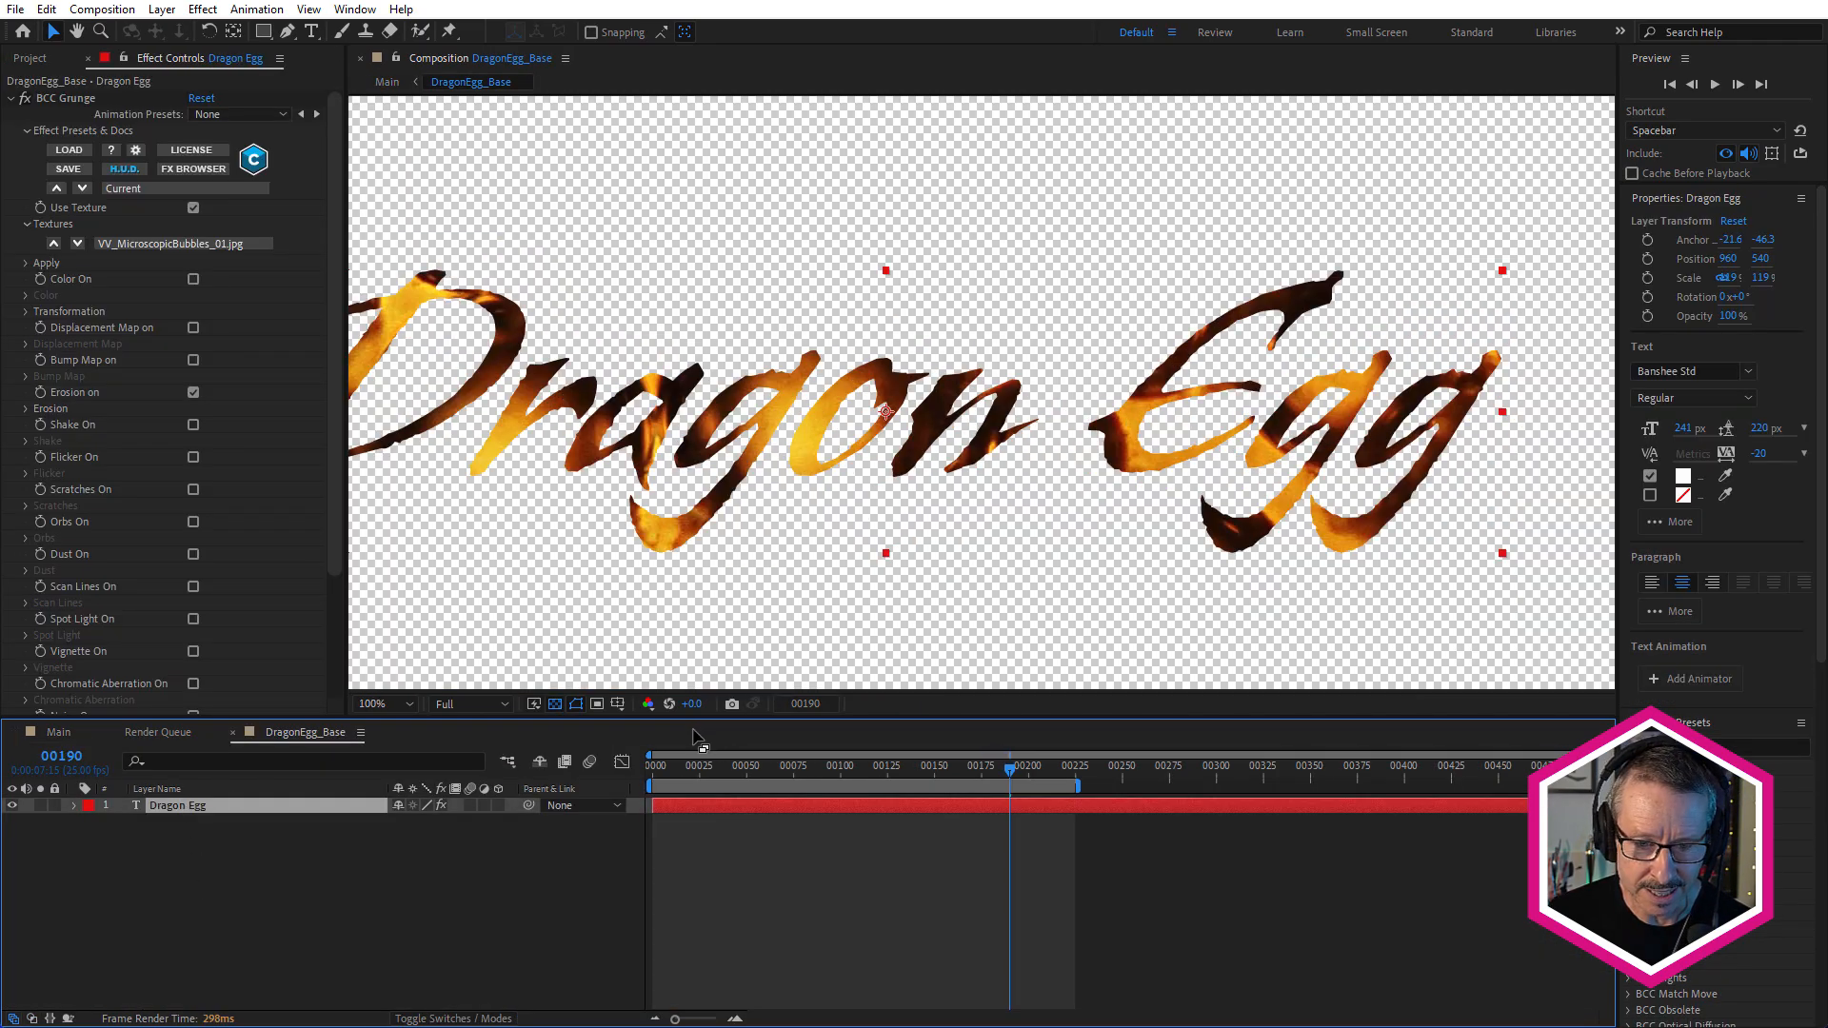
{"action": "left_click", "coordinate": [687, 769]}
{"action": "left_click_drag", "start_coordinate": [686, 769], "coordinate": [968, 767]}
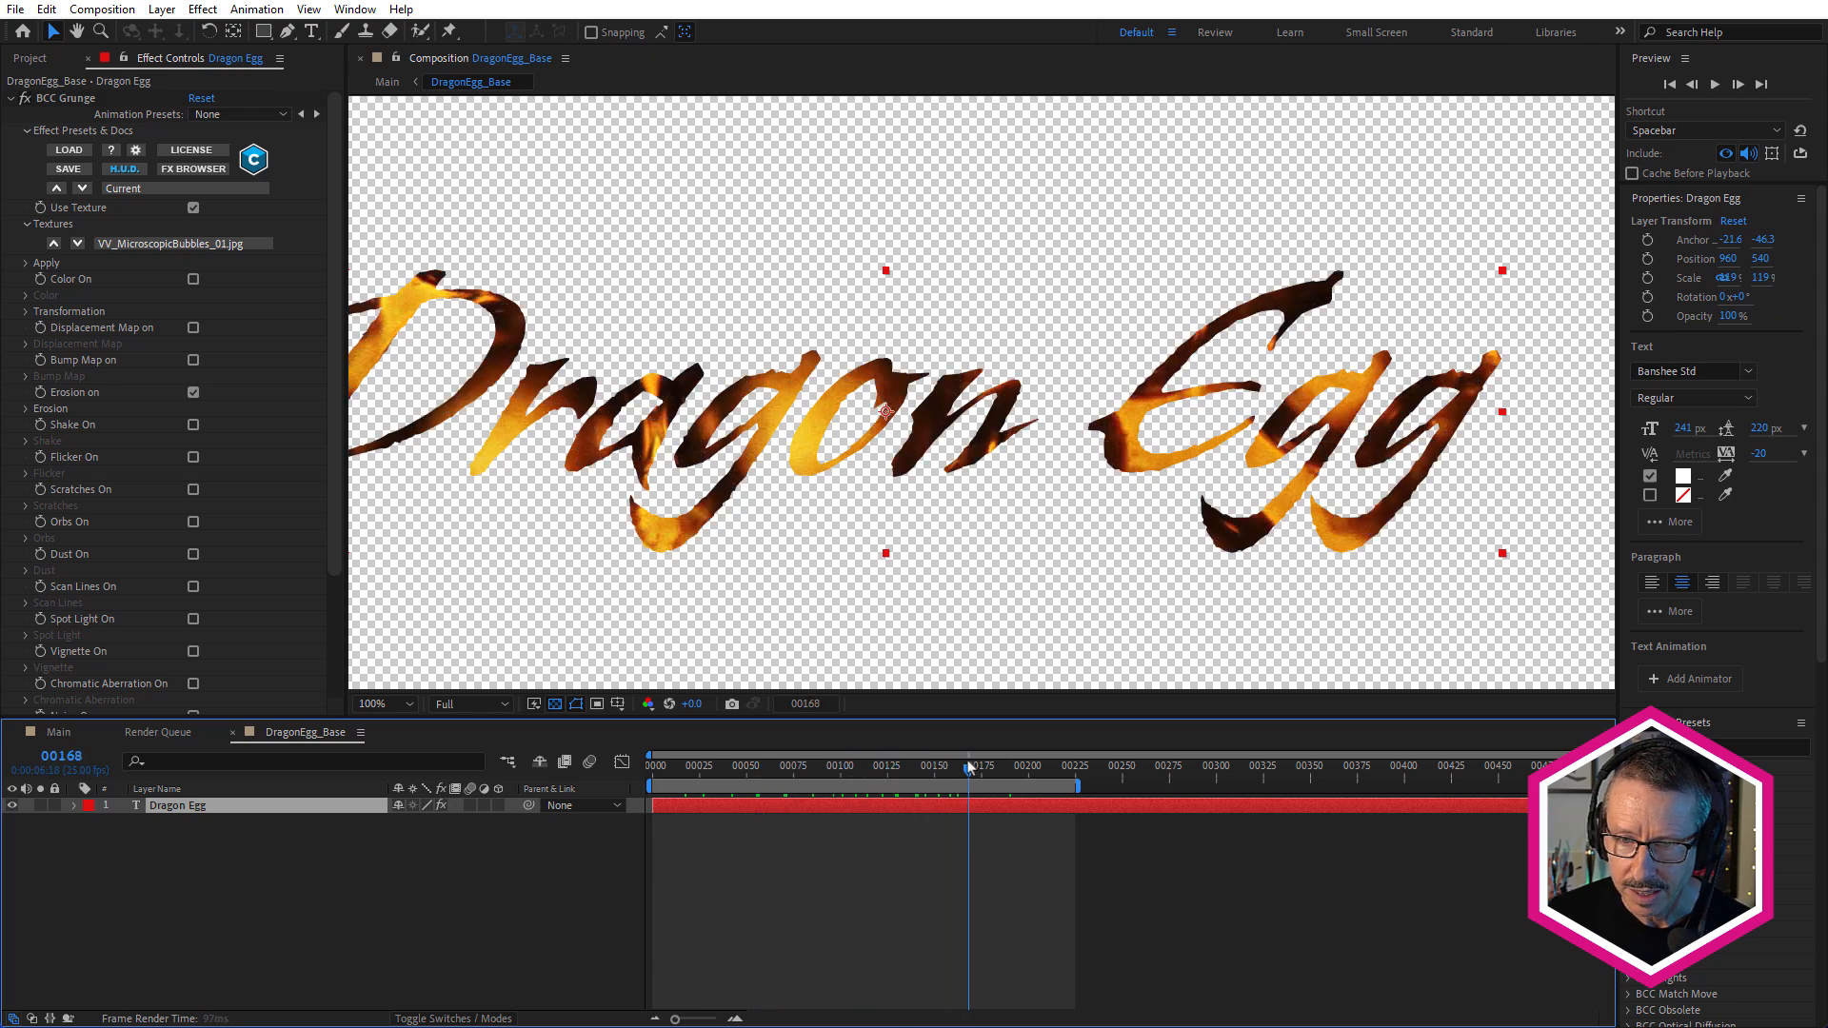
Open the Dragon Egg title text to view its font settings, and deselect the layer
{"action": "double_click", "coordinate": [161, 808]}
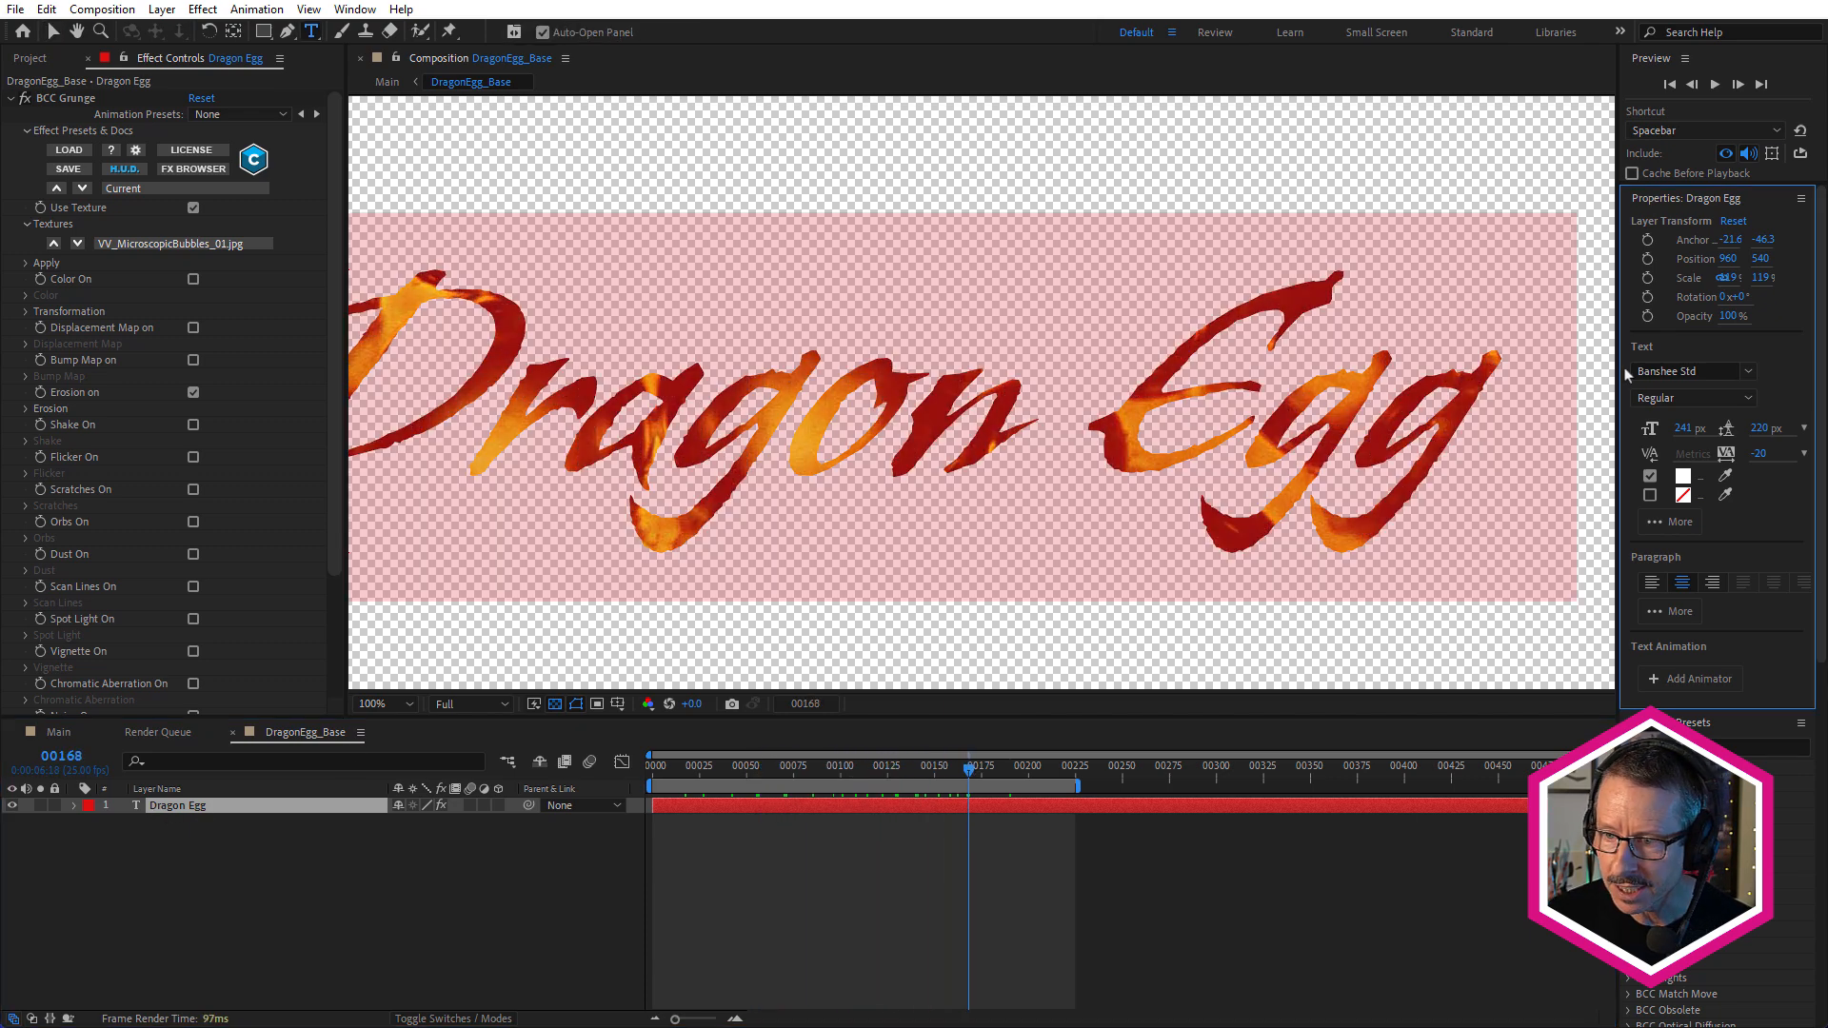
{"action": "left_click", "coordinate": [787, 877]}
{"action": "key", "text": "h"}
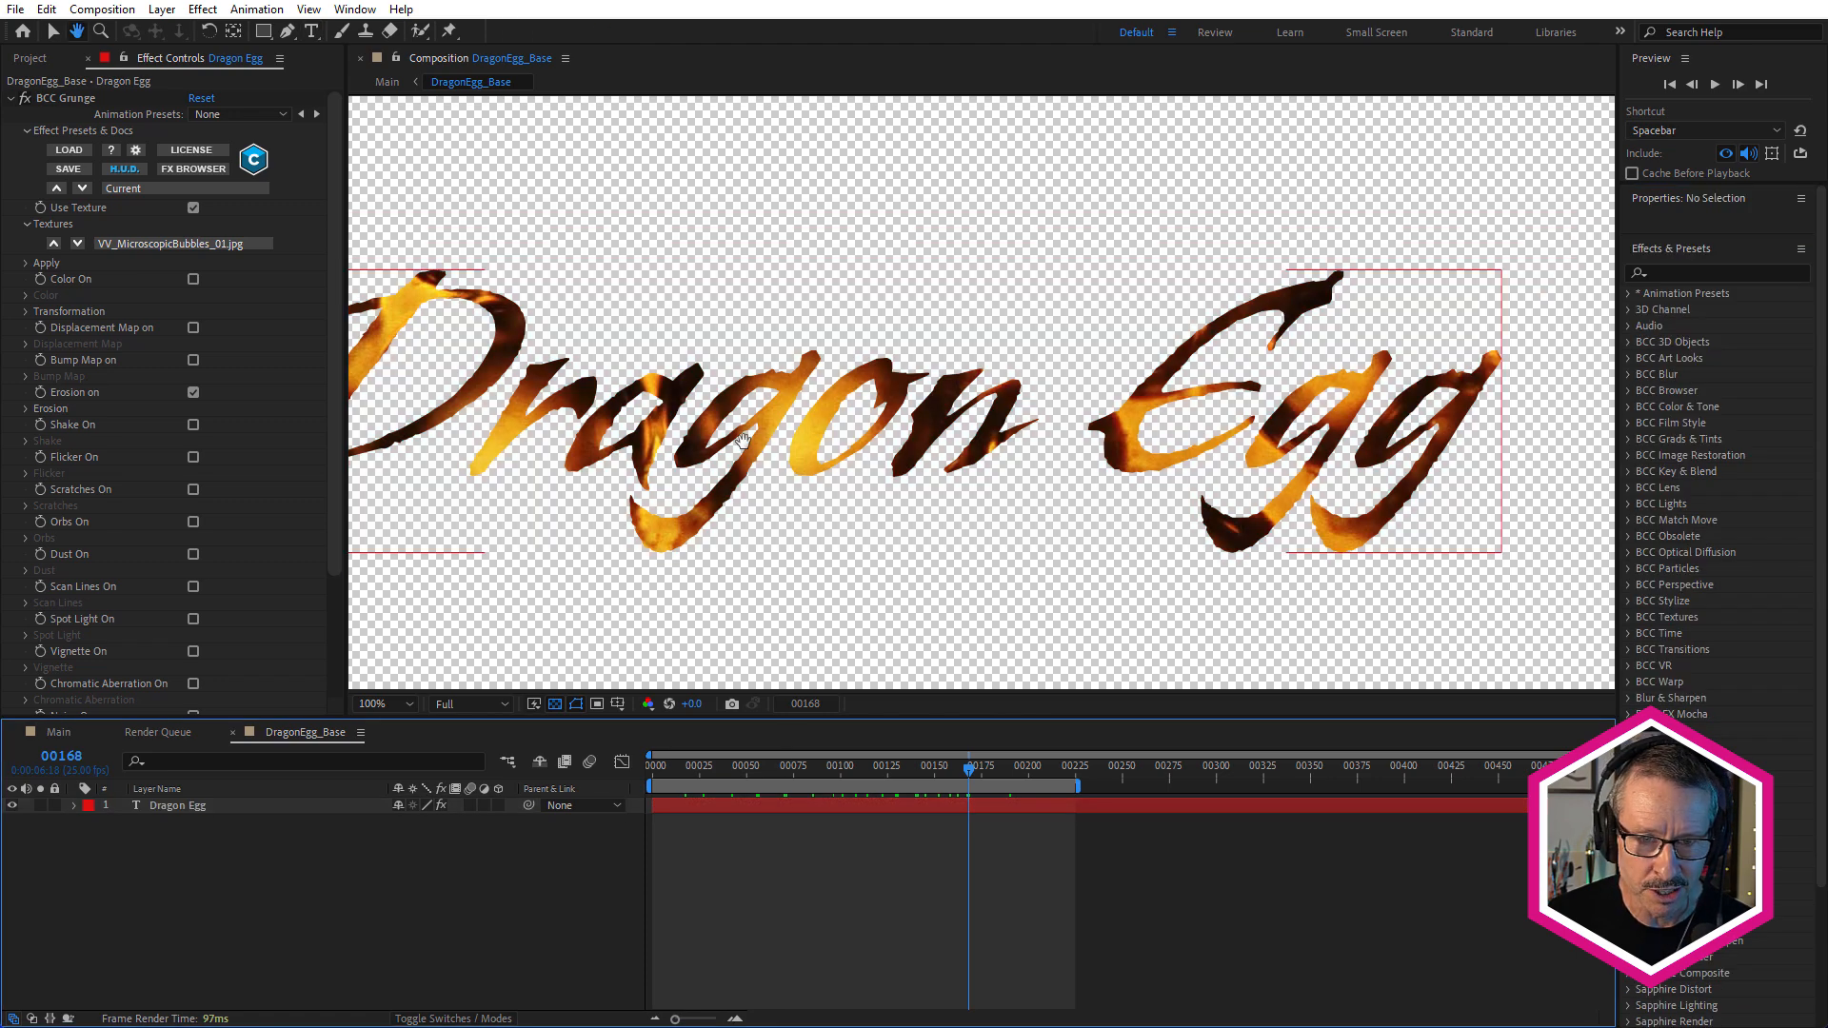
Examine the fiery texture and rough letter edges of the Dragon Egg title at magnifications between 50% and 800%
{"action": "scroll", "coordinate": [743, 440], "scroll_direction": "up", "scroll_amount": 2}
{"action": "key", "text": "ctrl+t"}
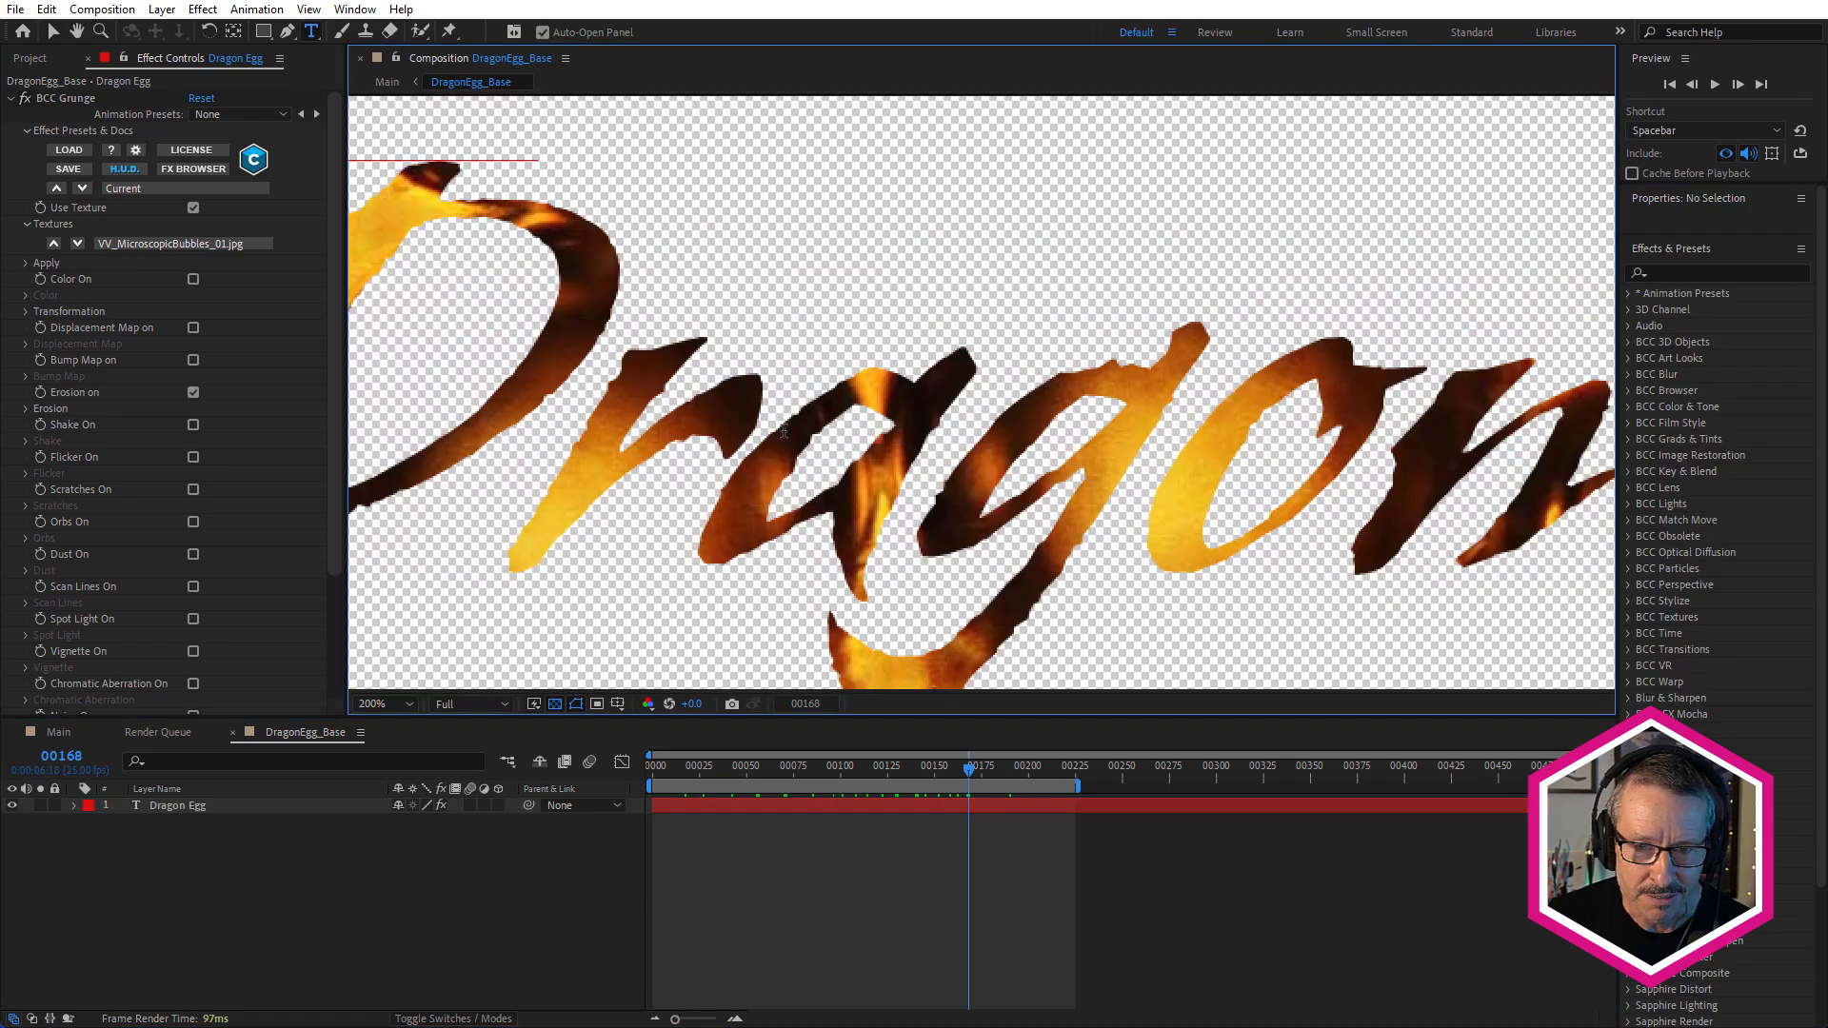
{"action": "scroll", "coordinate": [809, 435], "scroll_direction": "down", "scroll_amount": 2}
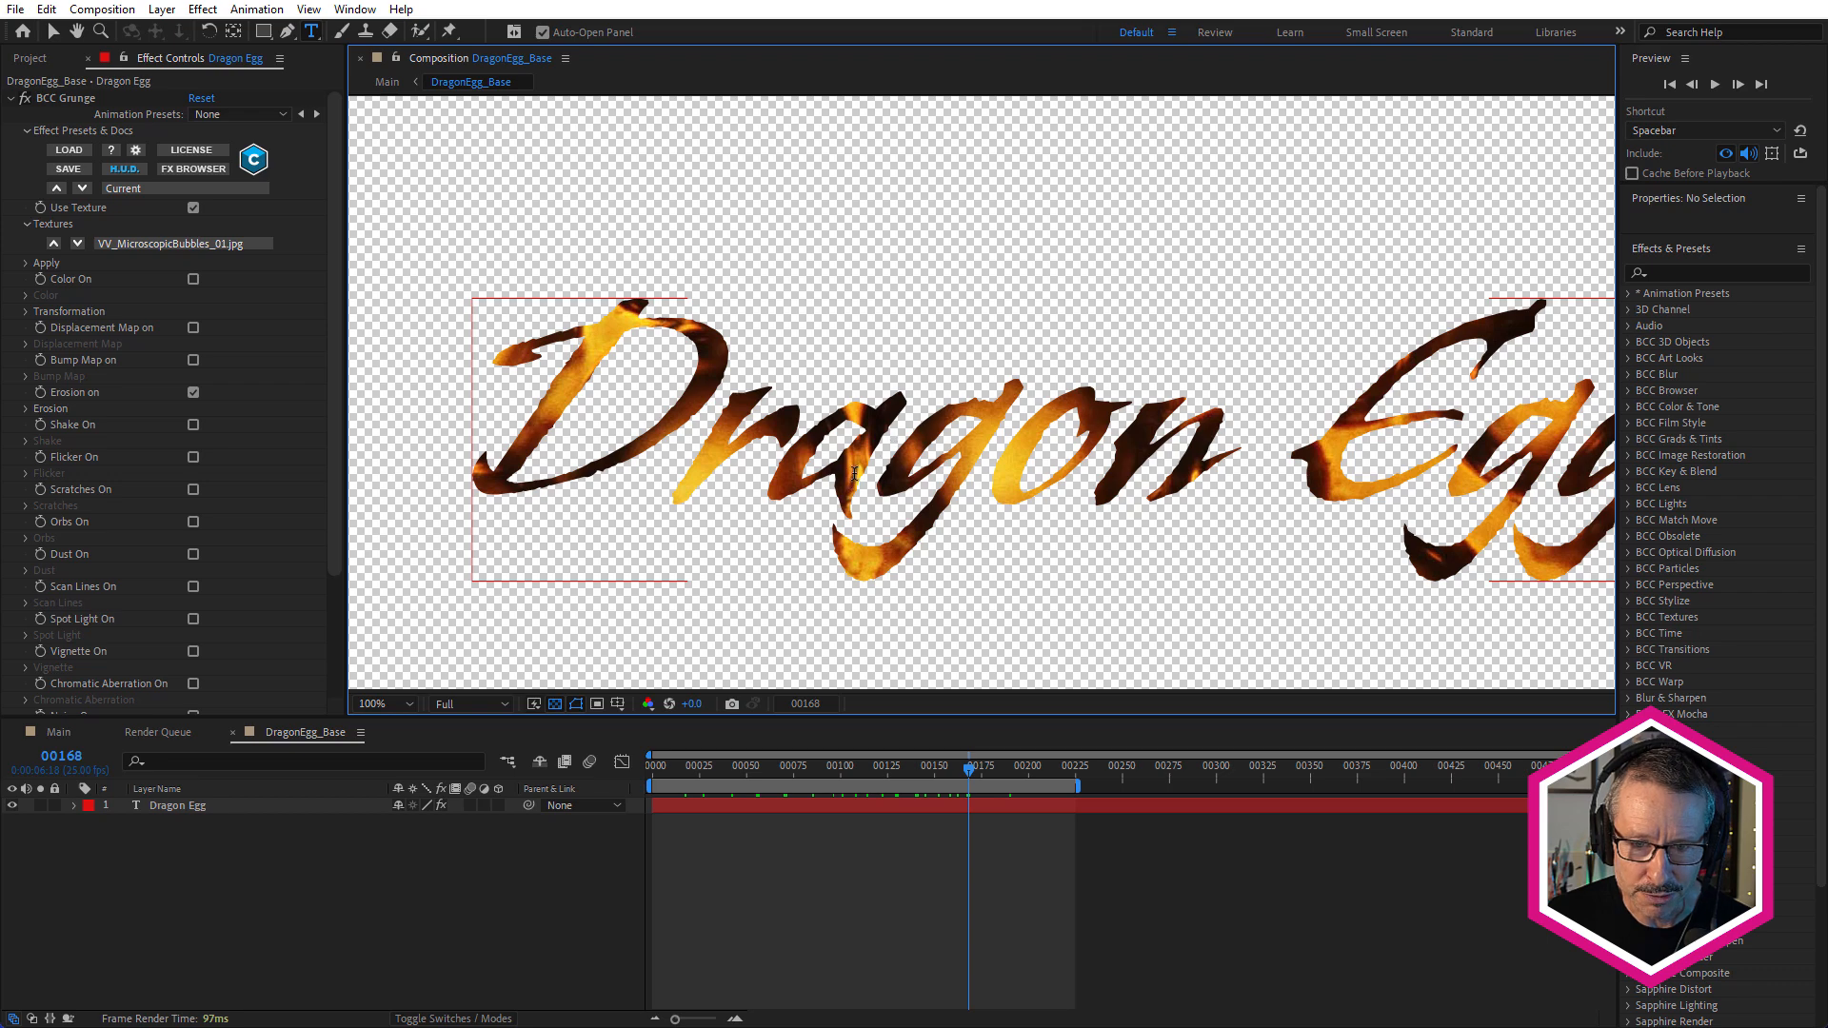
{"action": "scroll", "coordinate": [854, 473], "scroll_direction": "up", "scroll_amount": 2}
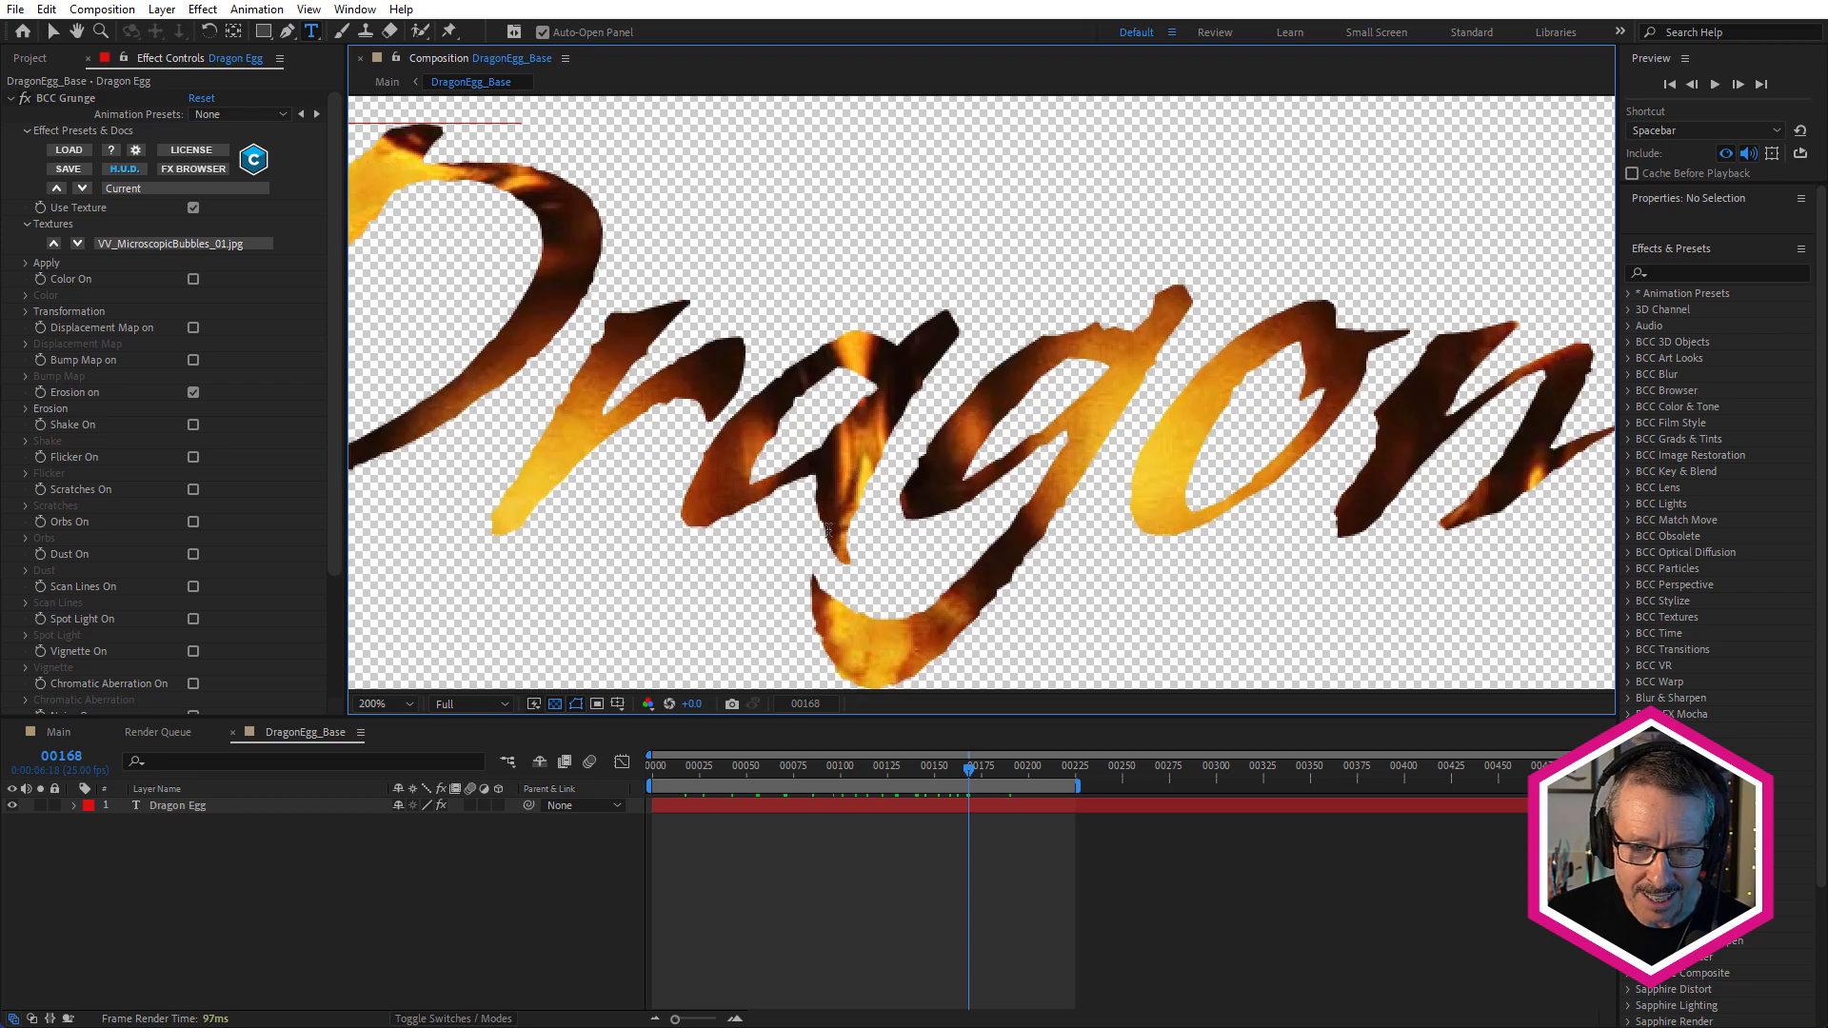
{"action": "scroll", "coordinate": [850, 520], "scroll_direction": "up", "scroll_amount": 3}
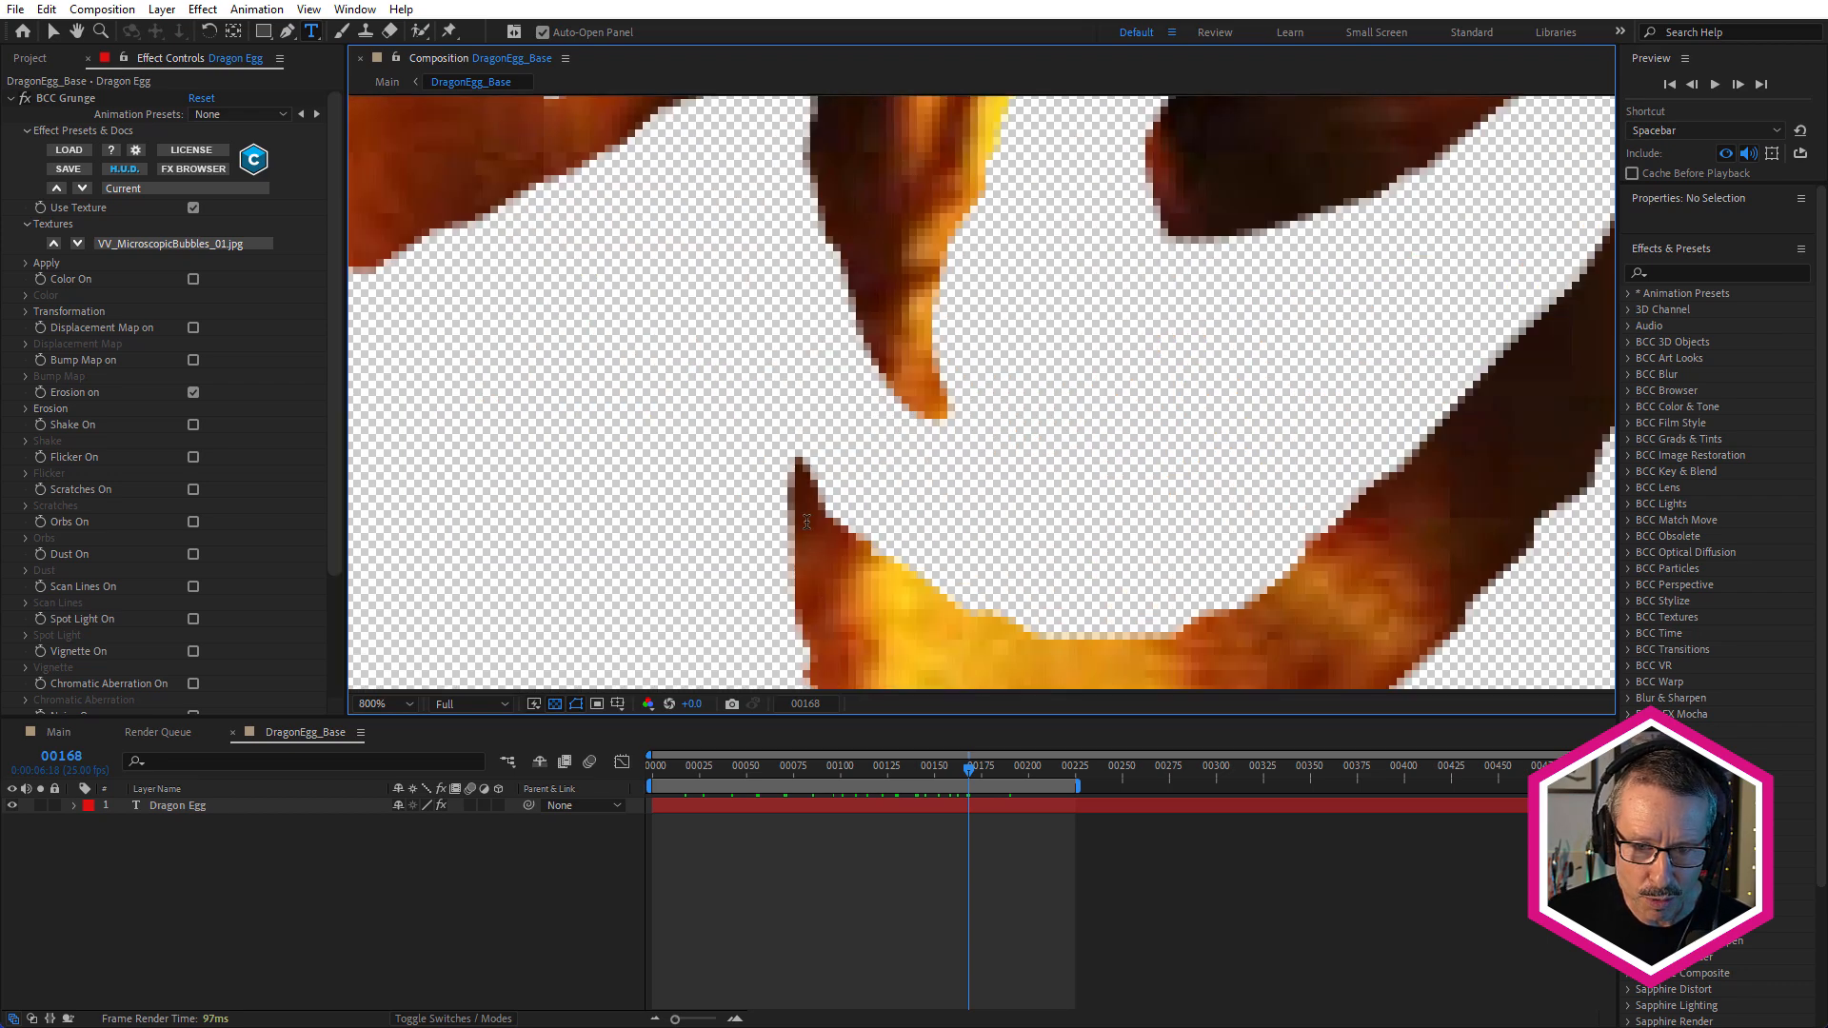
{"action": "scroll", "coordinate": [807, 522], "scroll_direction": "down", "scroll_amount": 5}
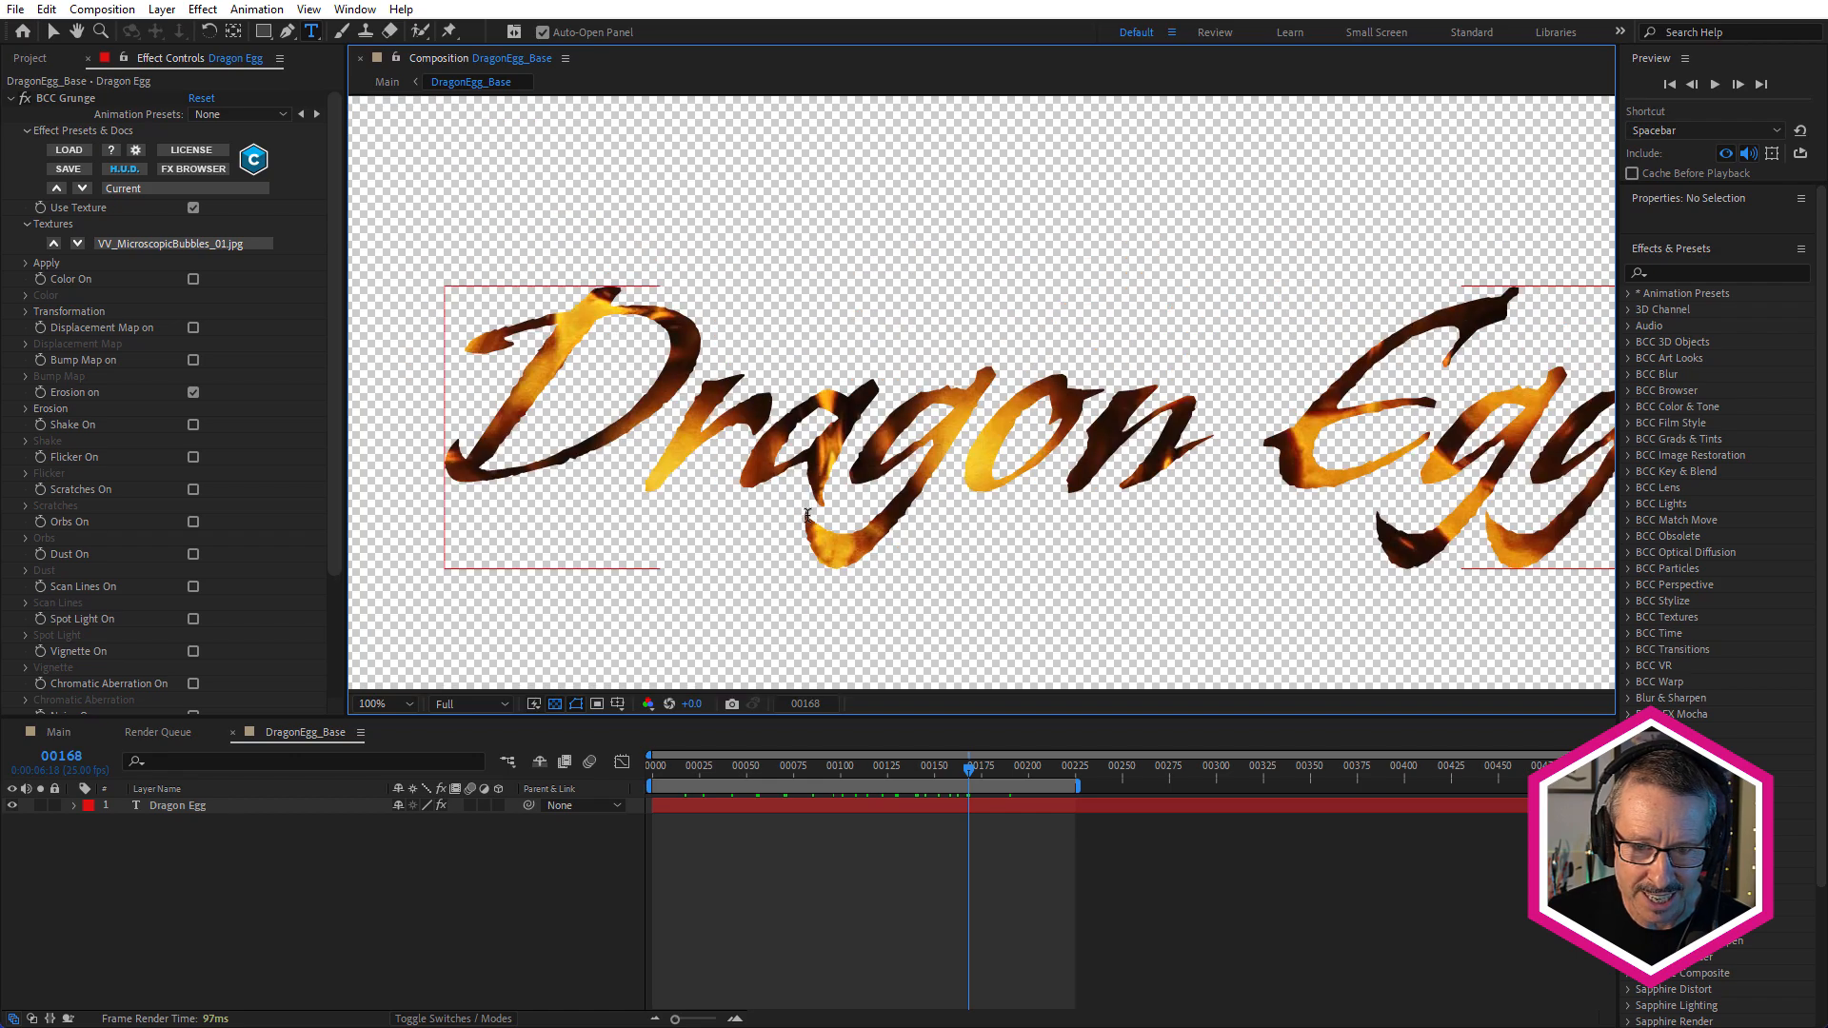
{"action": "scroll", "coordinate": [1312, 457], "scroll_direction": "down", "scroll_amount": 2}
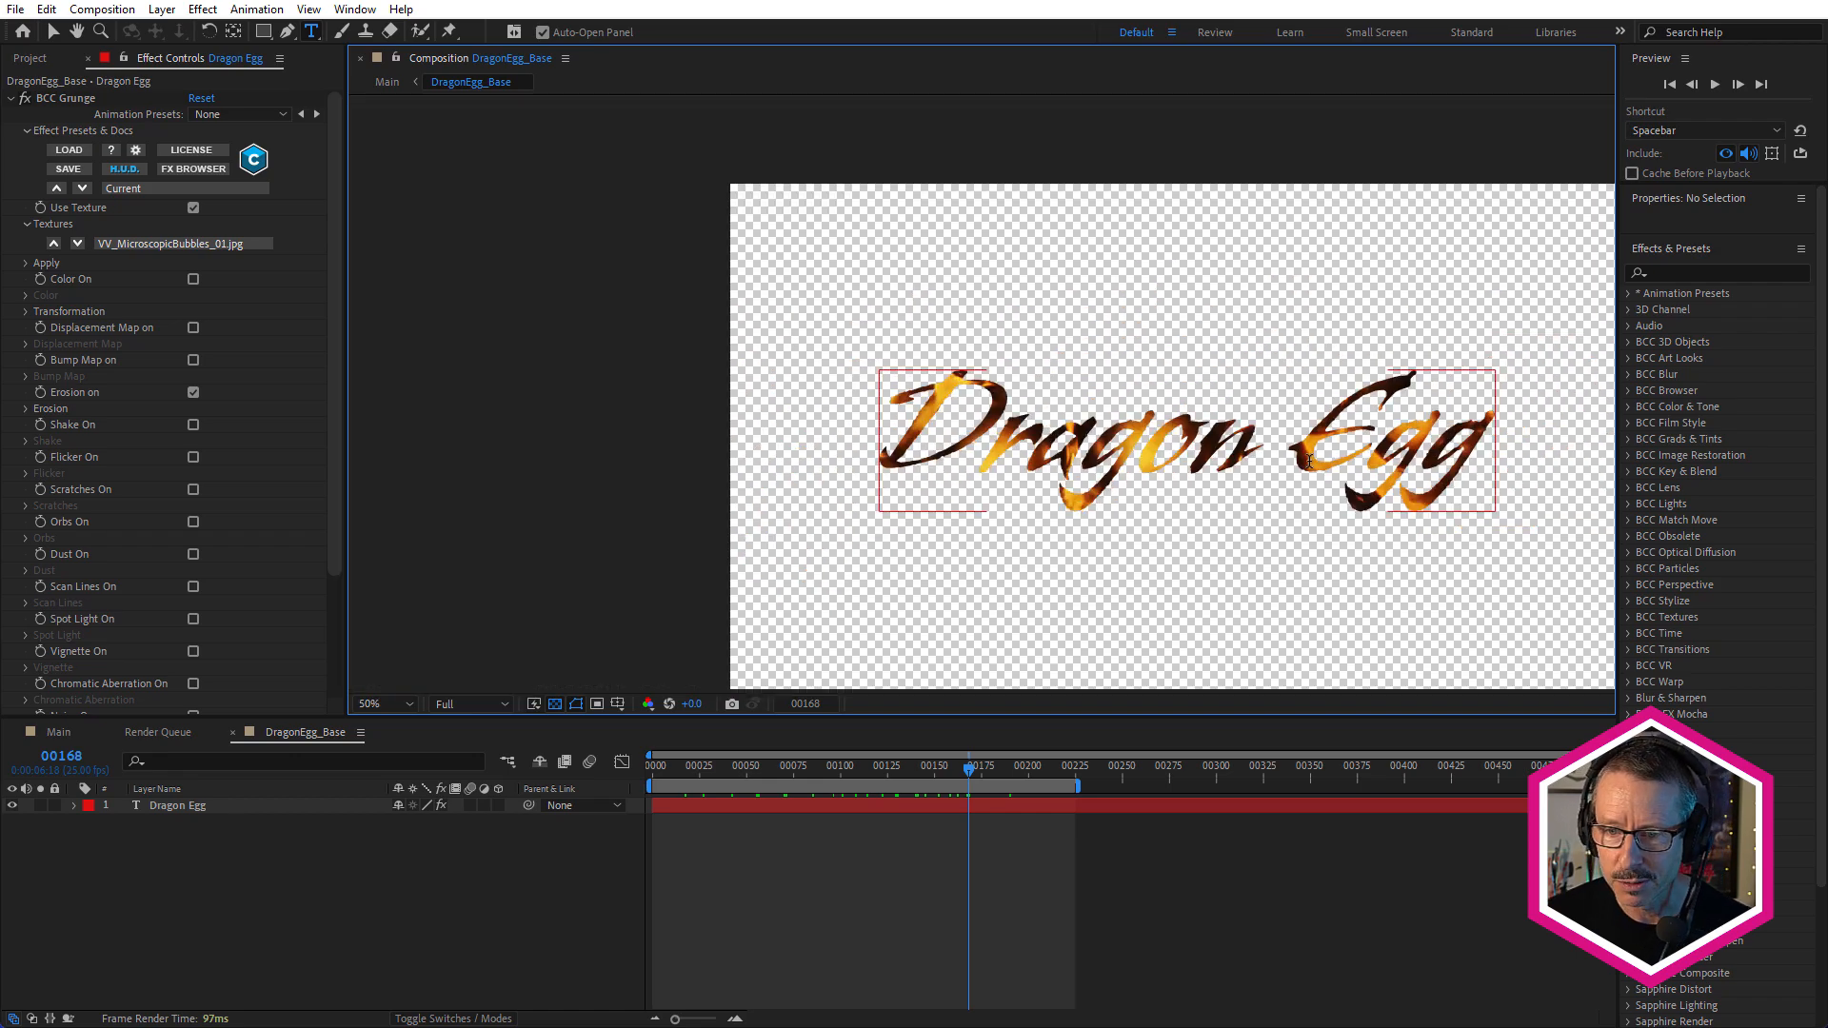
{"action": "scroll", "coordinate": [1412, 454], "scroll_direction": "up", "scroll_amount": 1}
{"action": "scroll", "coordinate": [1301, 409], "scroll_direction": "down", "scroll_amount": 1}
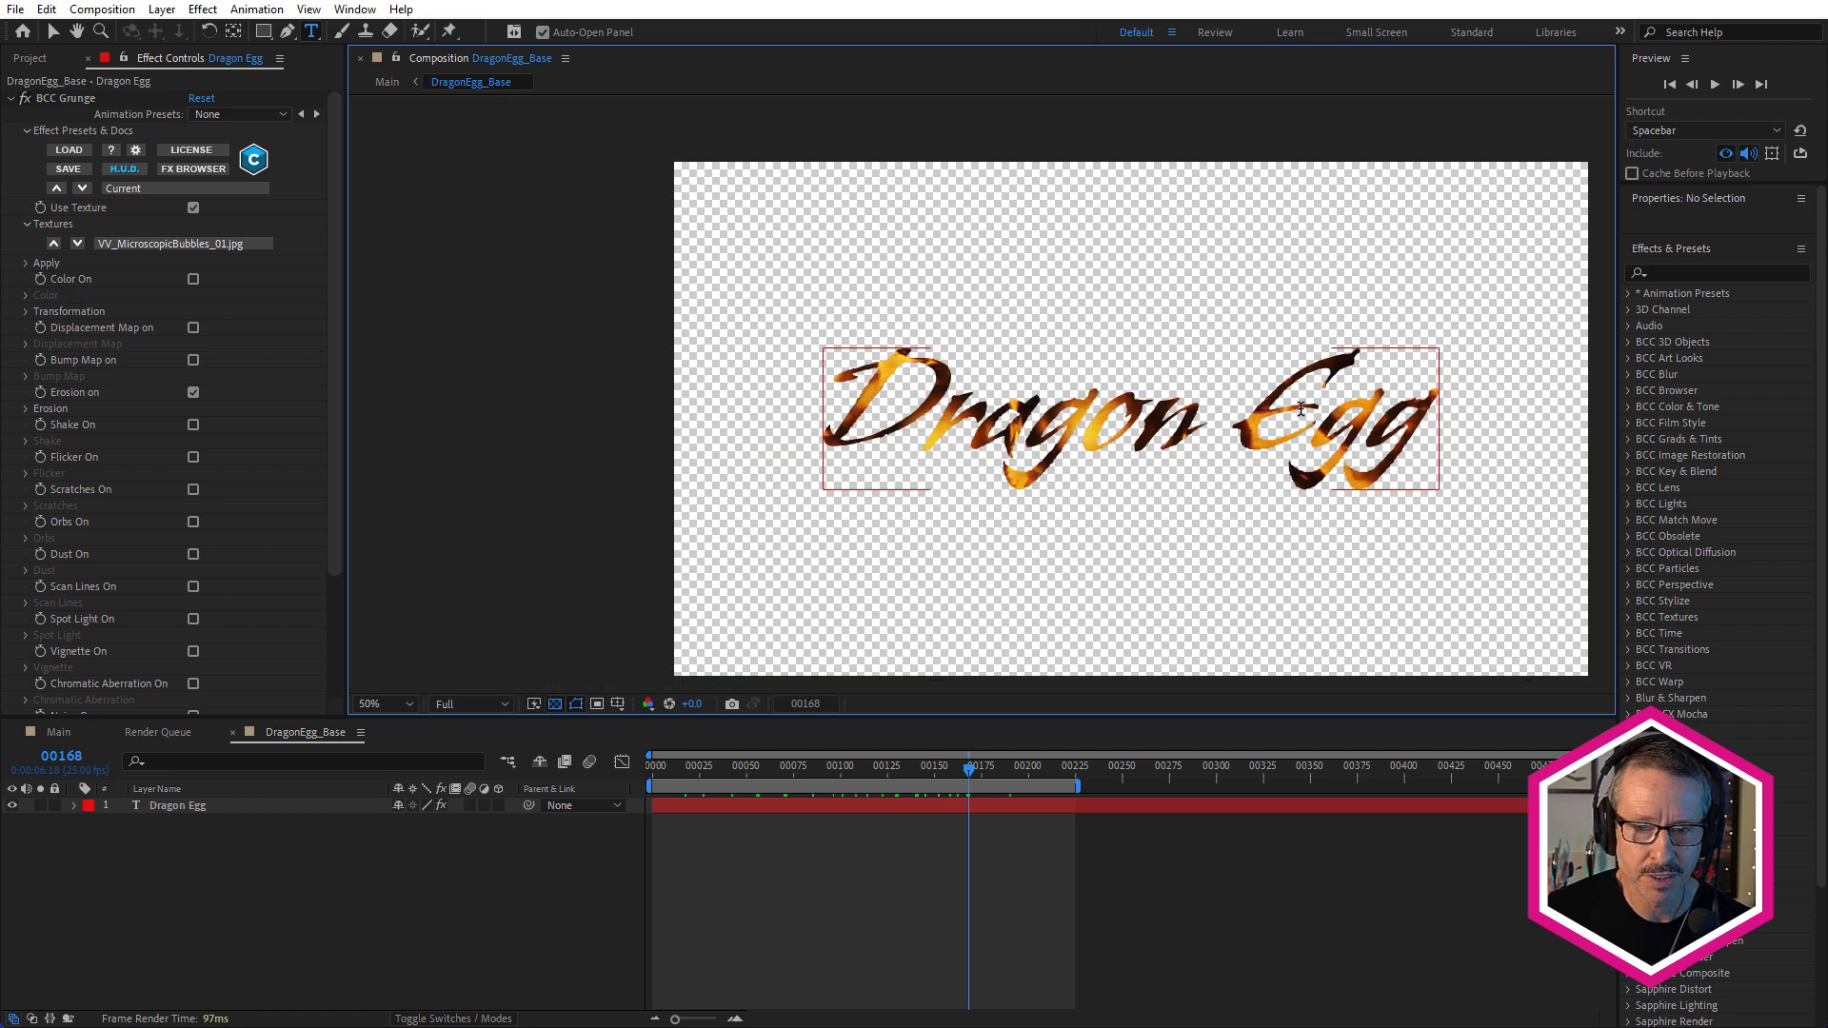
{"action": "scroll", "coordinate": [1007, 429], "scroll_direction": "up", "scroll_amount": 1}
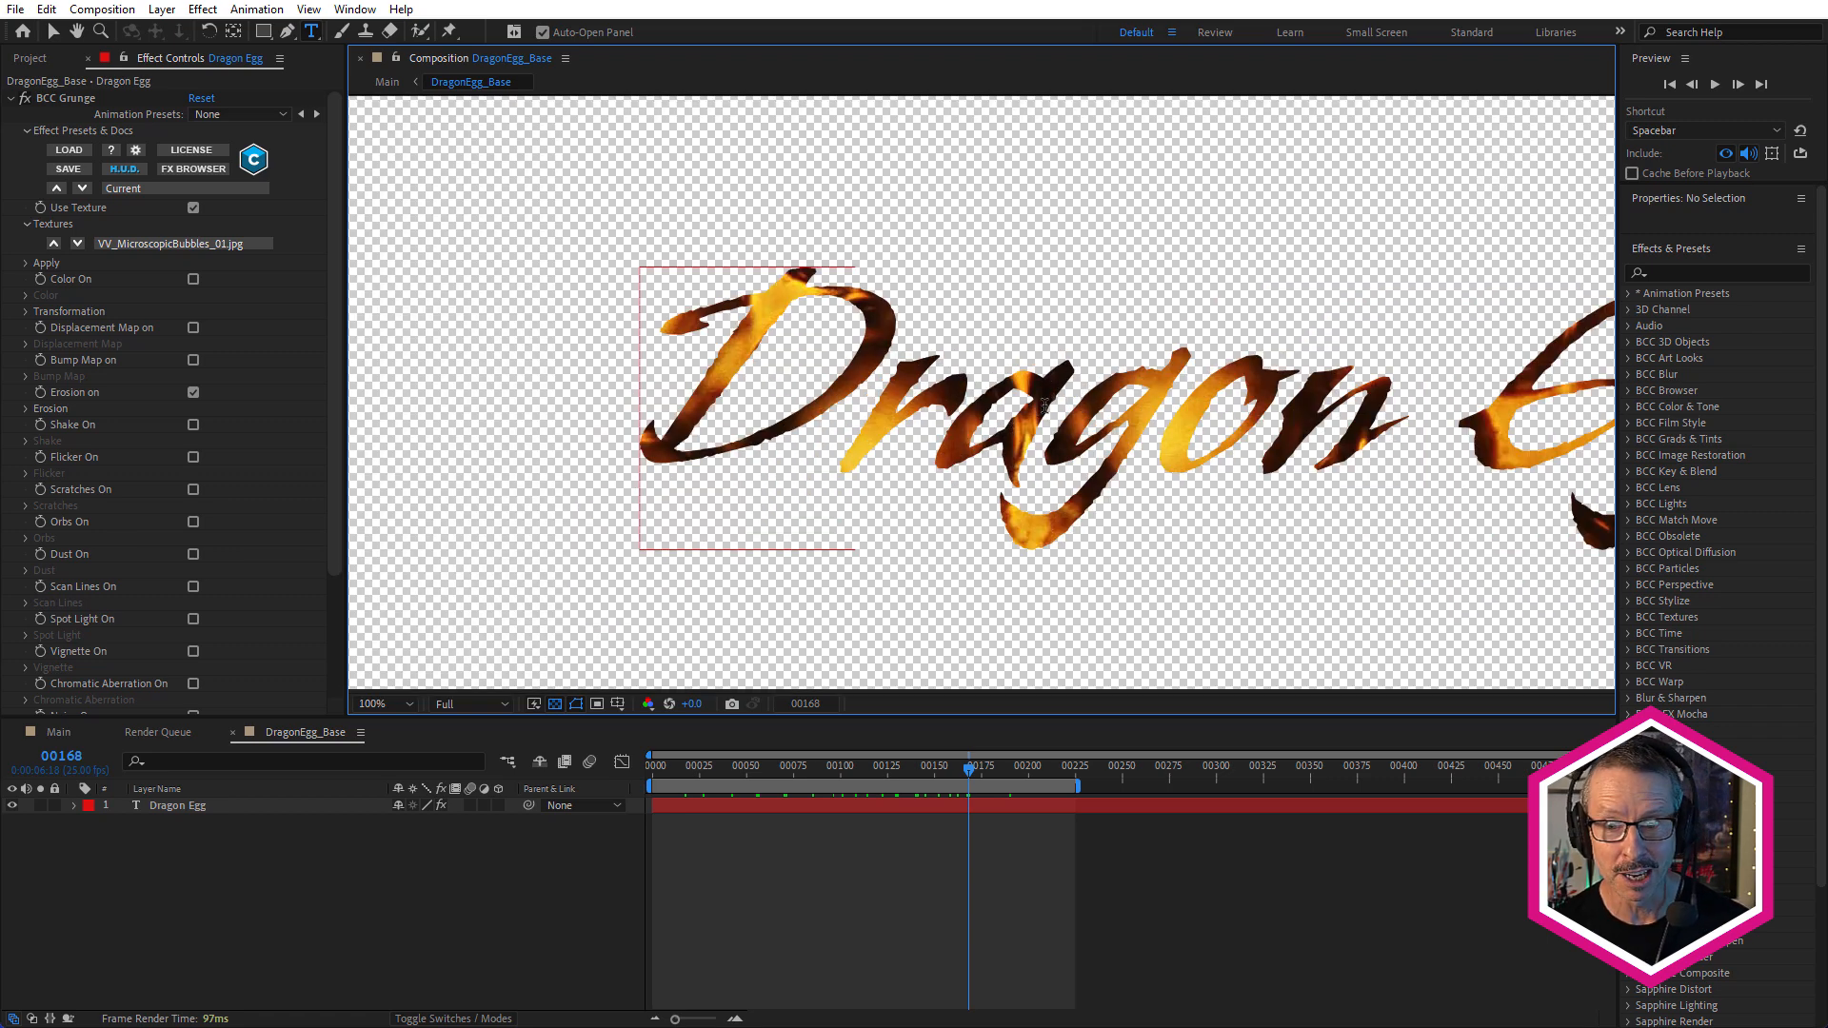
Select the Dragon Egg text layer and compare the title with BCC Grunge off and on at frame 168
{"action": "left_click", "coordinate": [183, 811]}
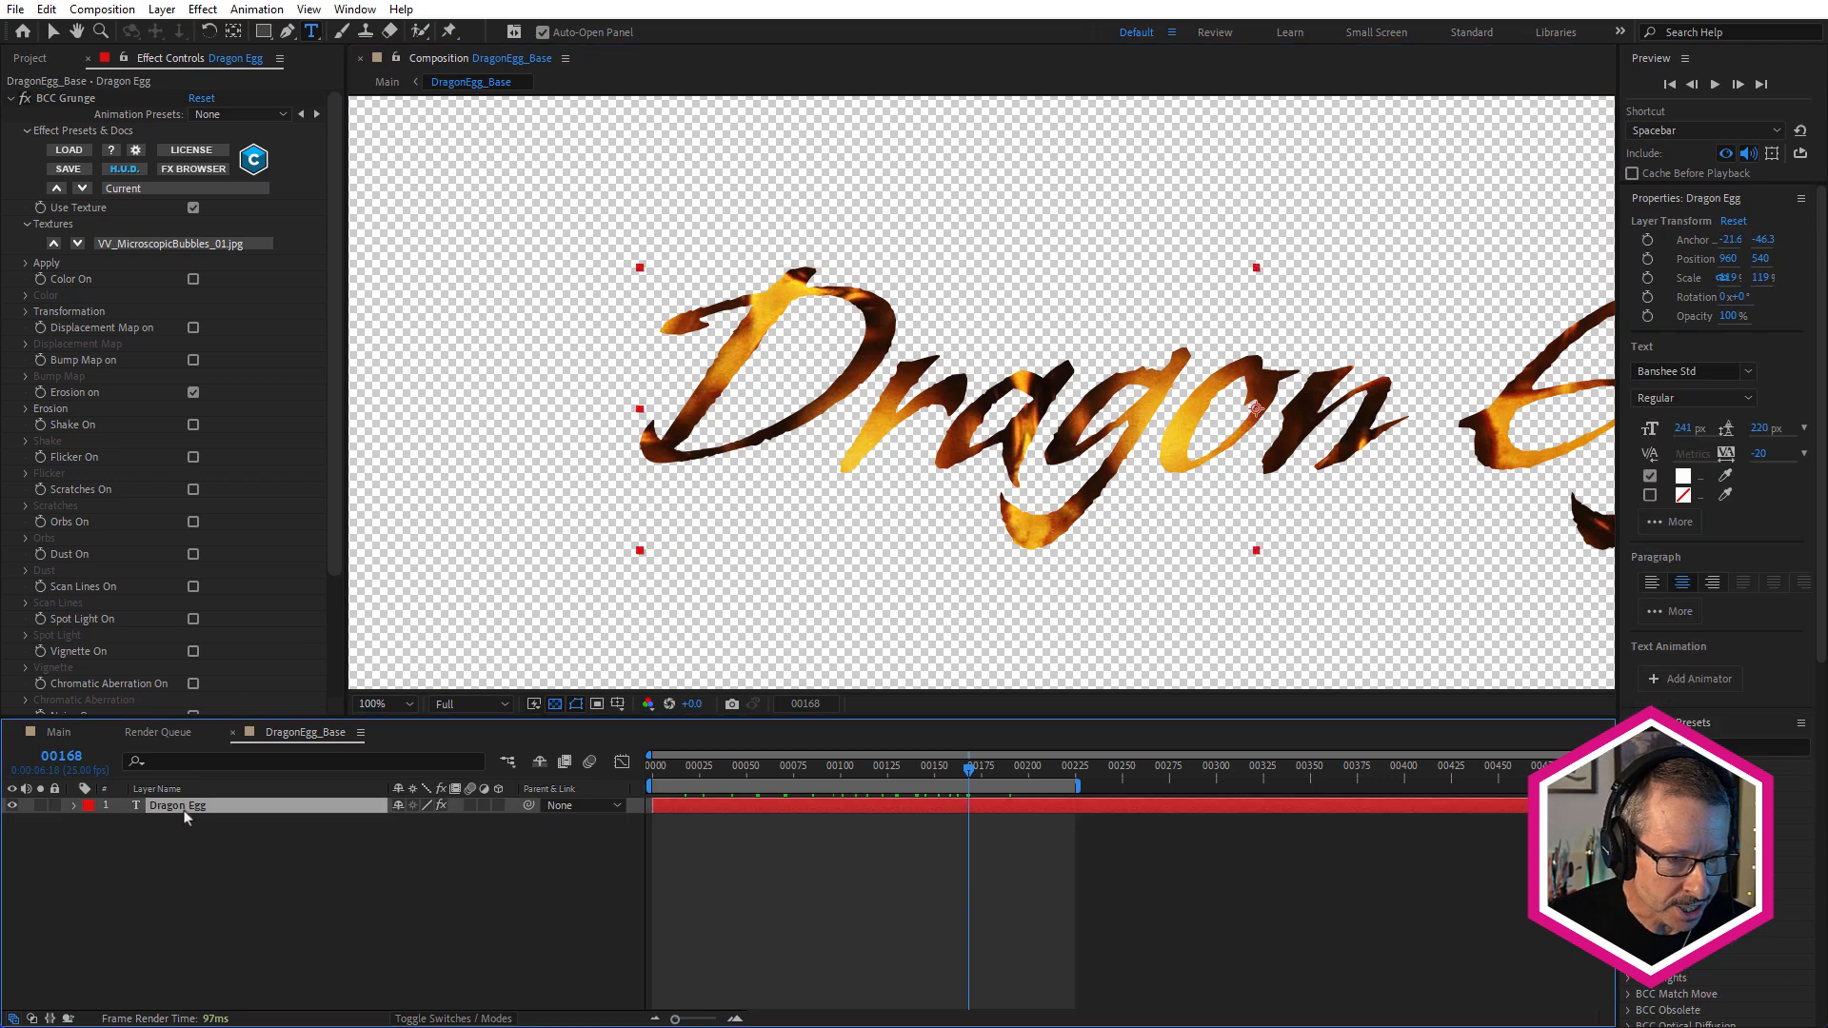
{"action": "left_click", "coordinate": [11, 99]}
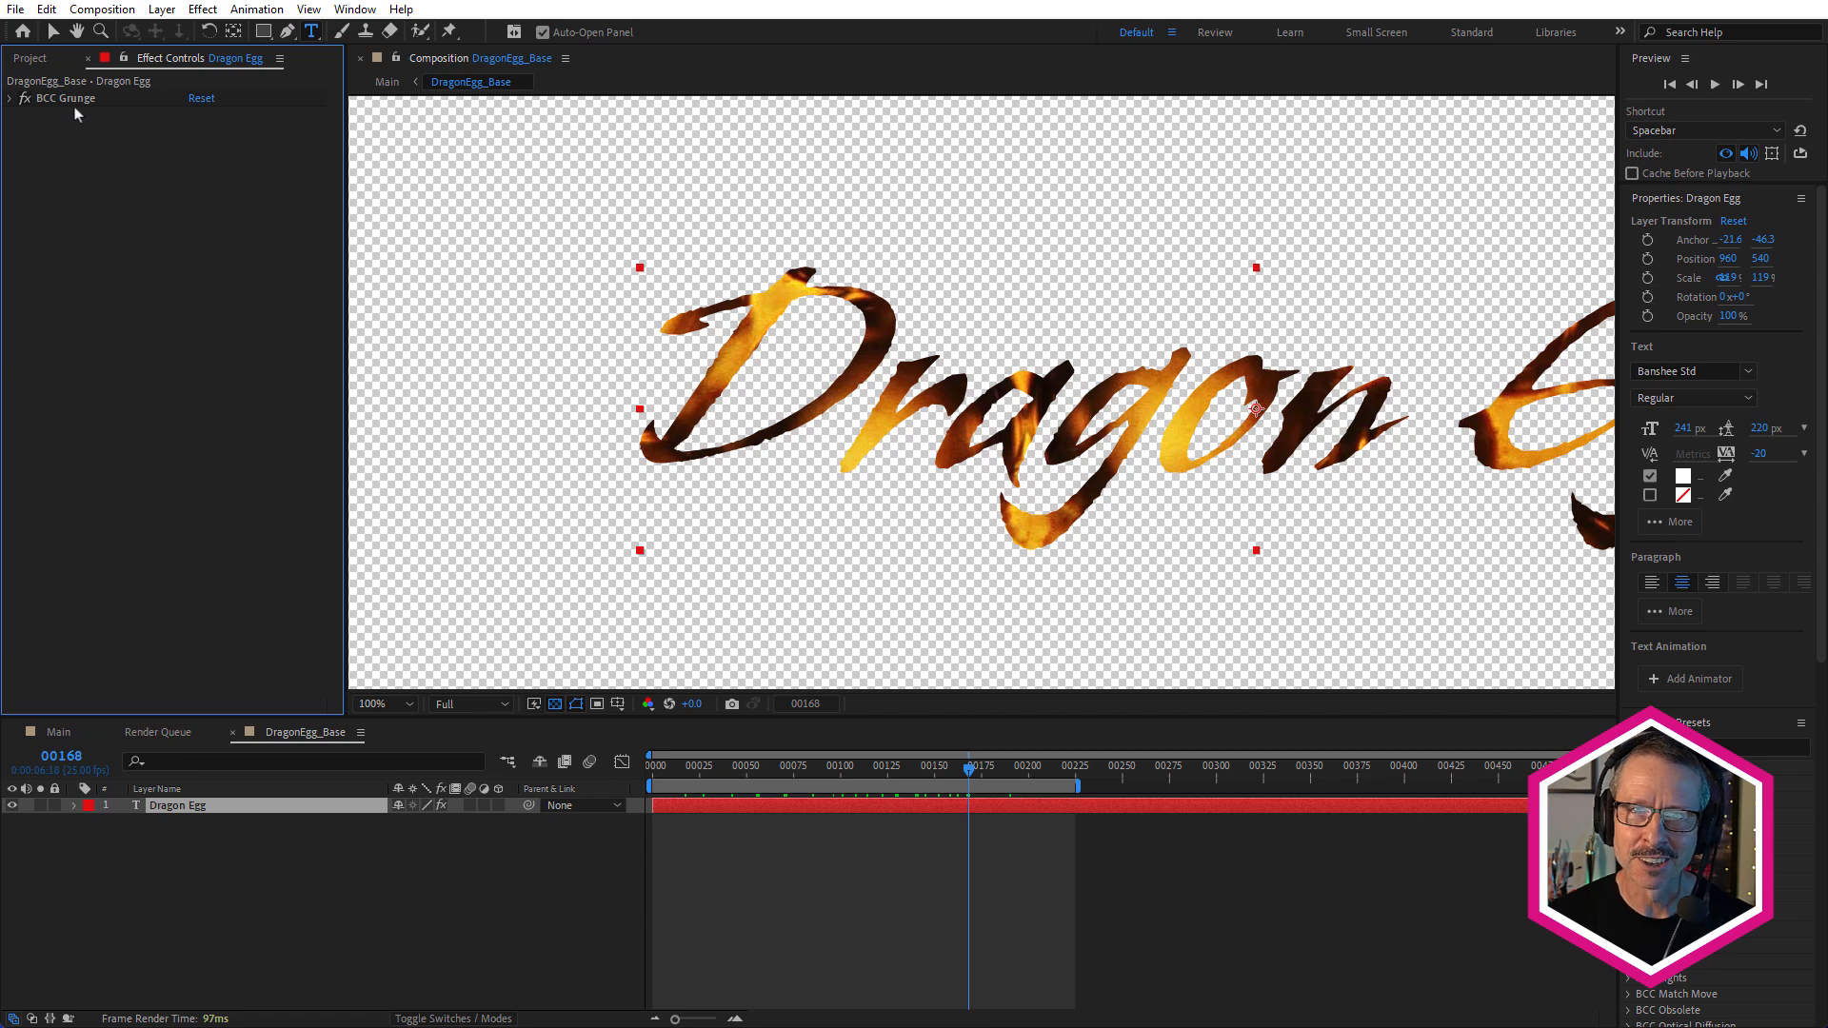
{"action": "left_click", "coordinate": [25, 100]}
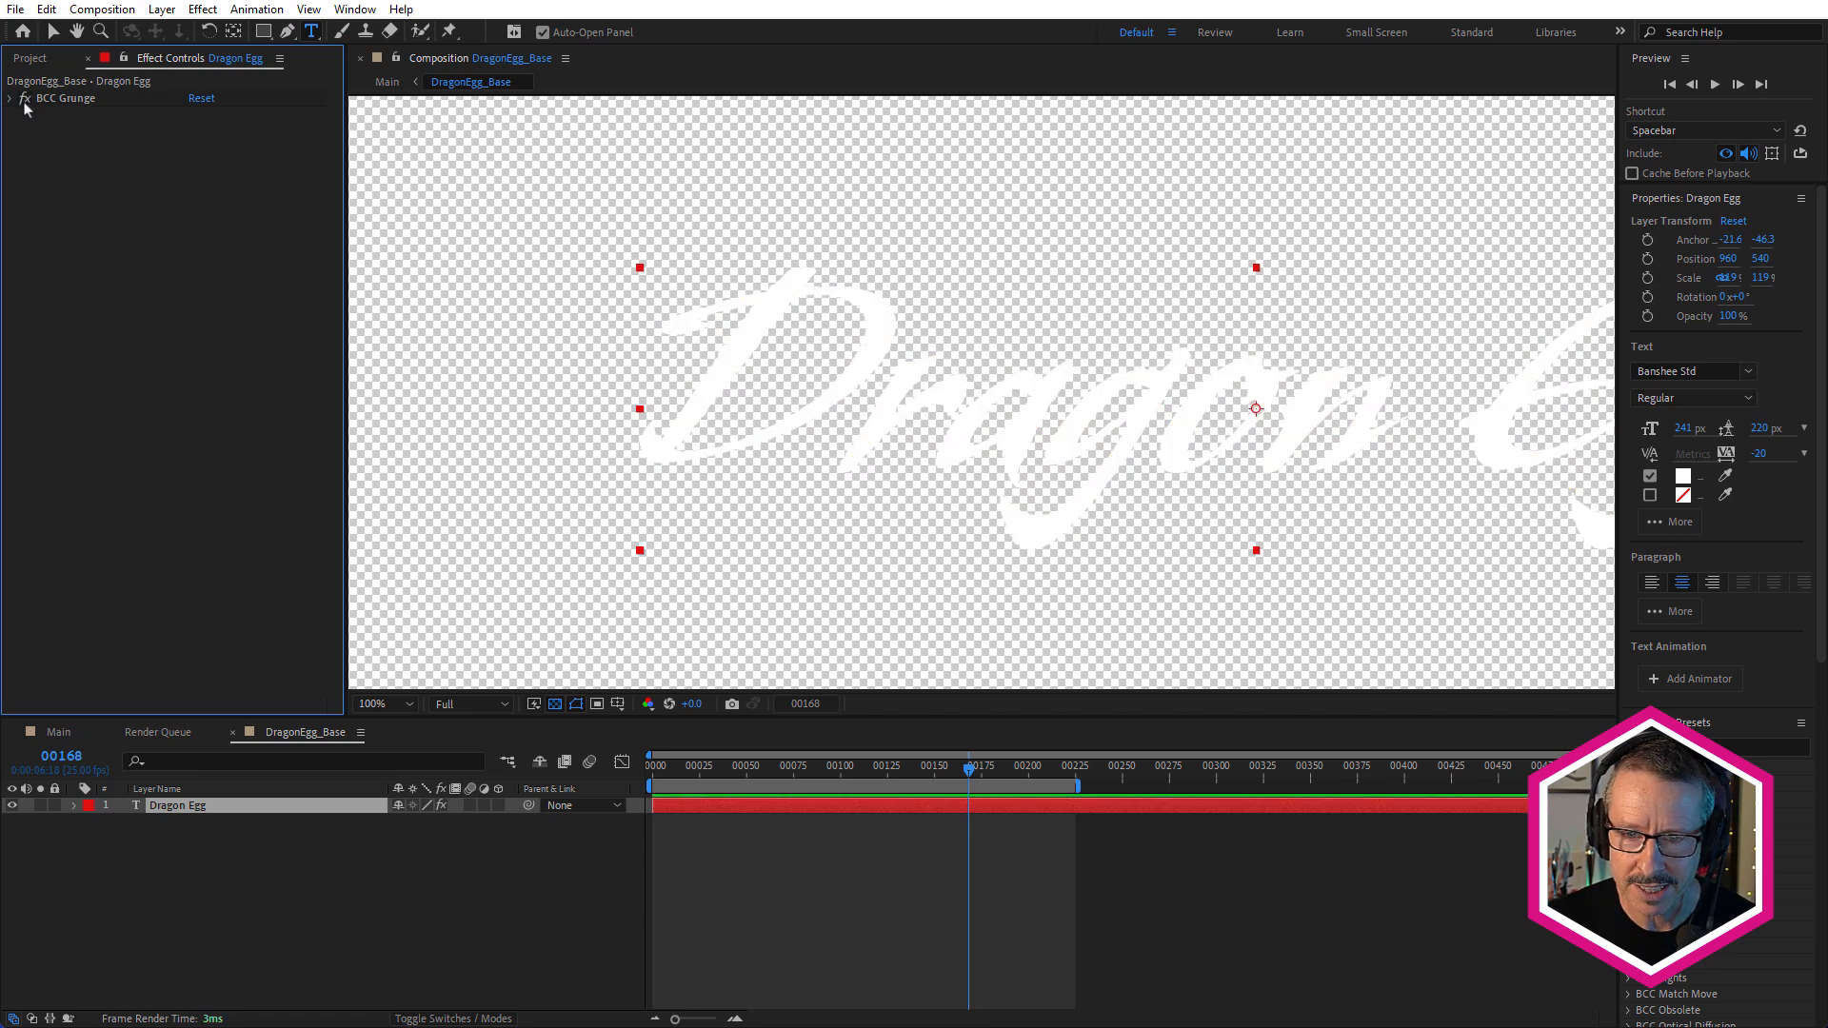
{"action": "left_click", "coordinate": [26, 100]}
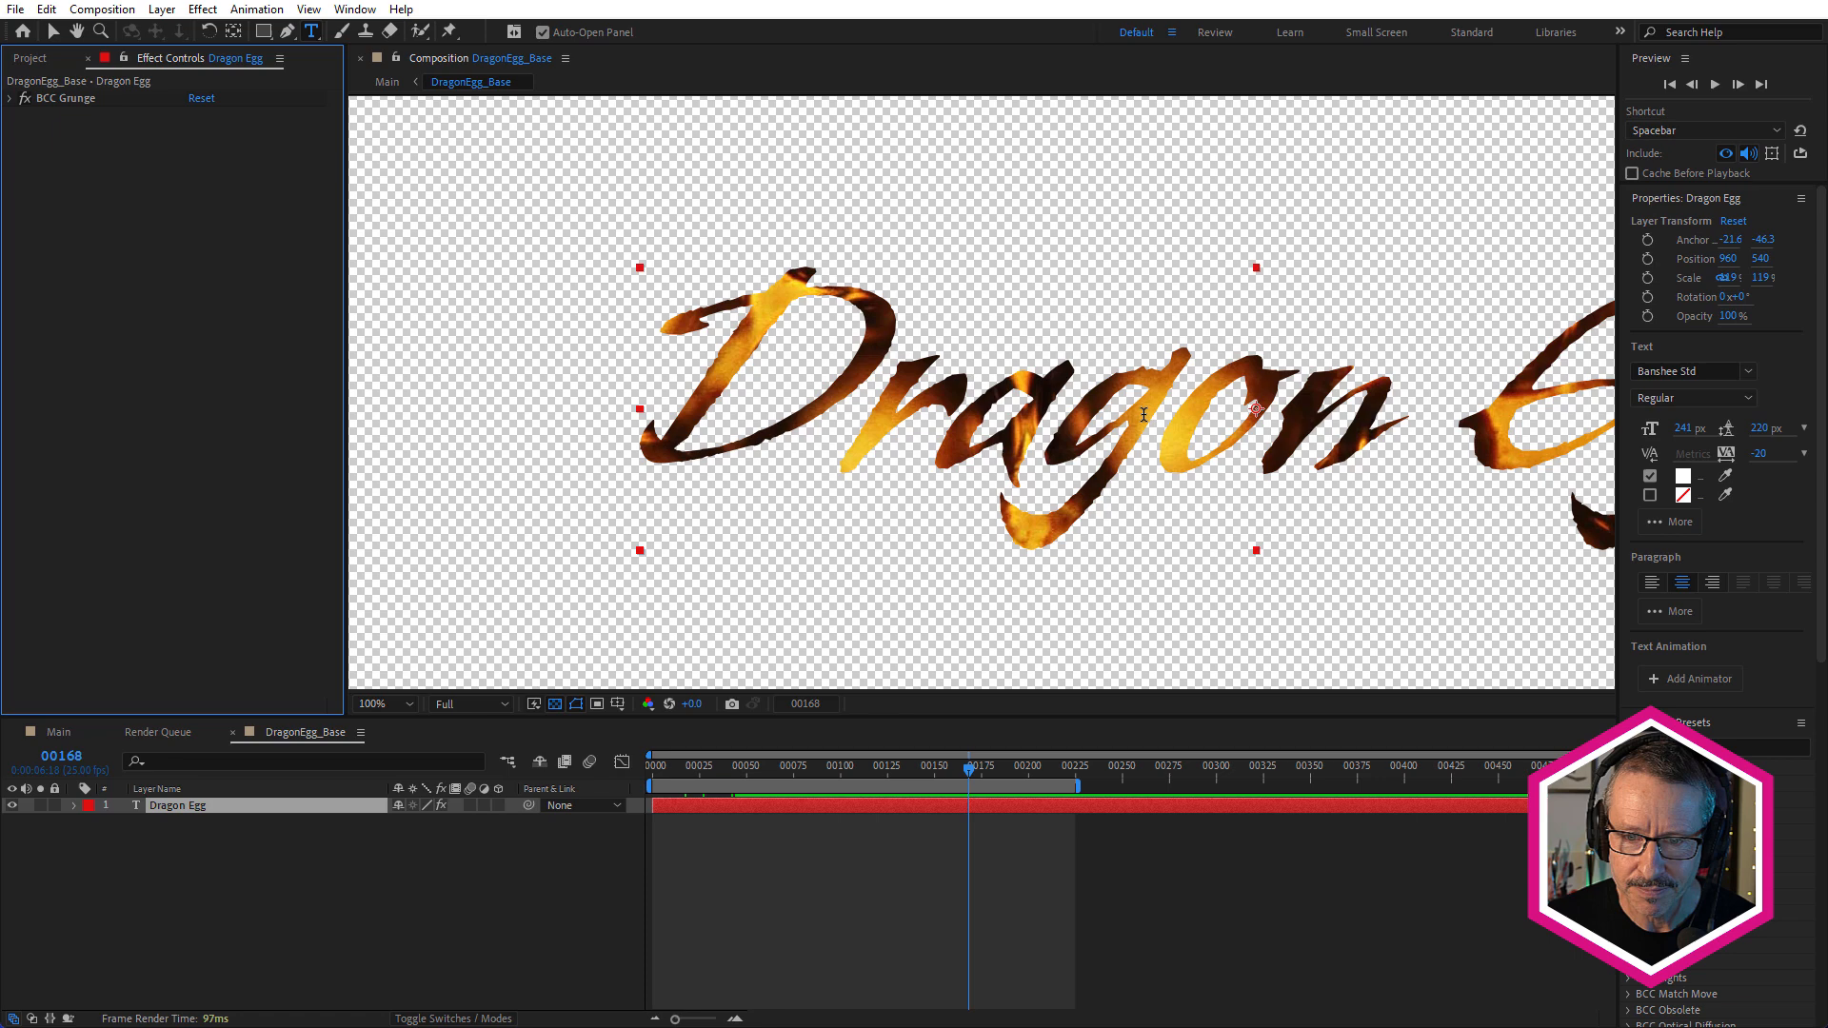
Expand the BCC Grunge settings and scrub back to frames 95 and 73 to inspect the eroded lettering
{"action": "left_click", "coordinate": [10, 100]}
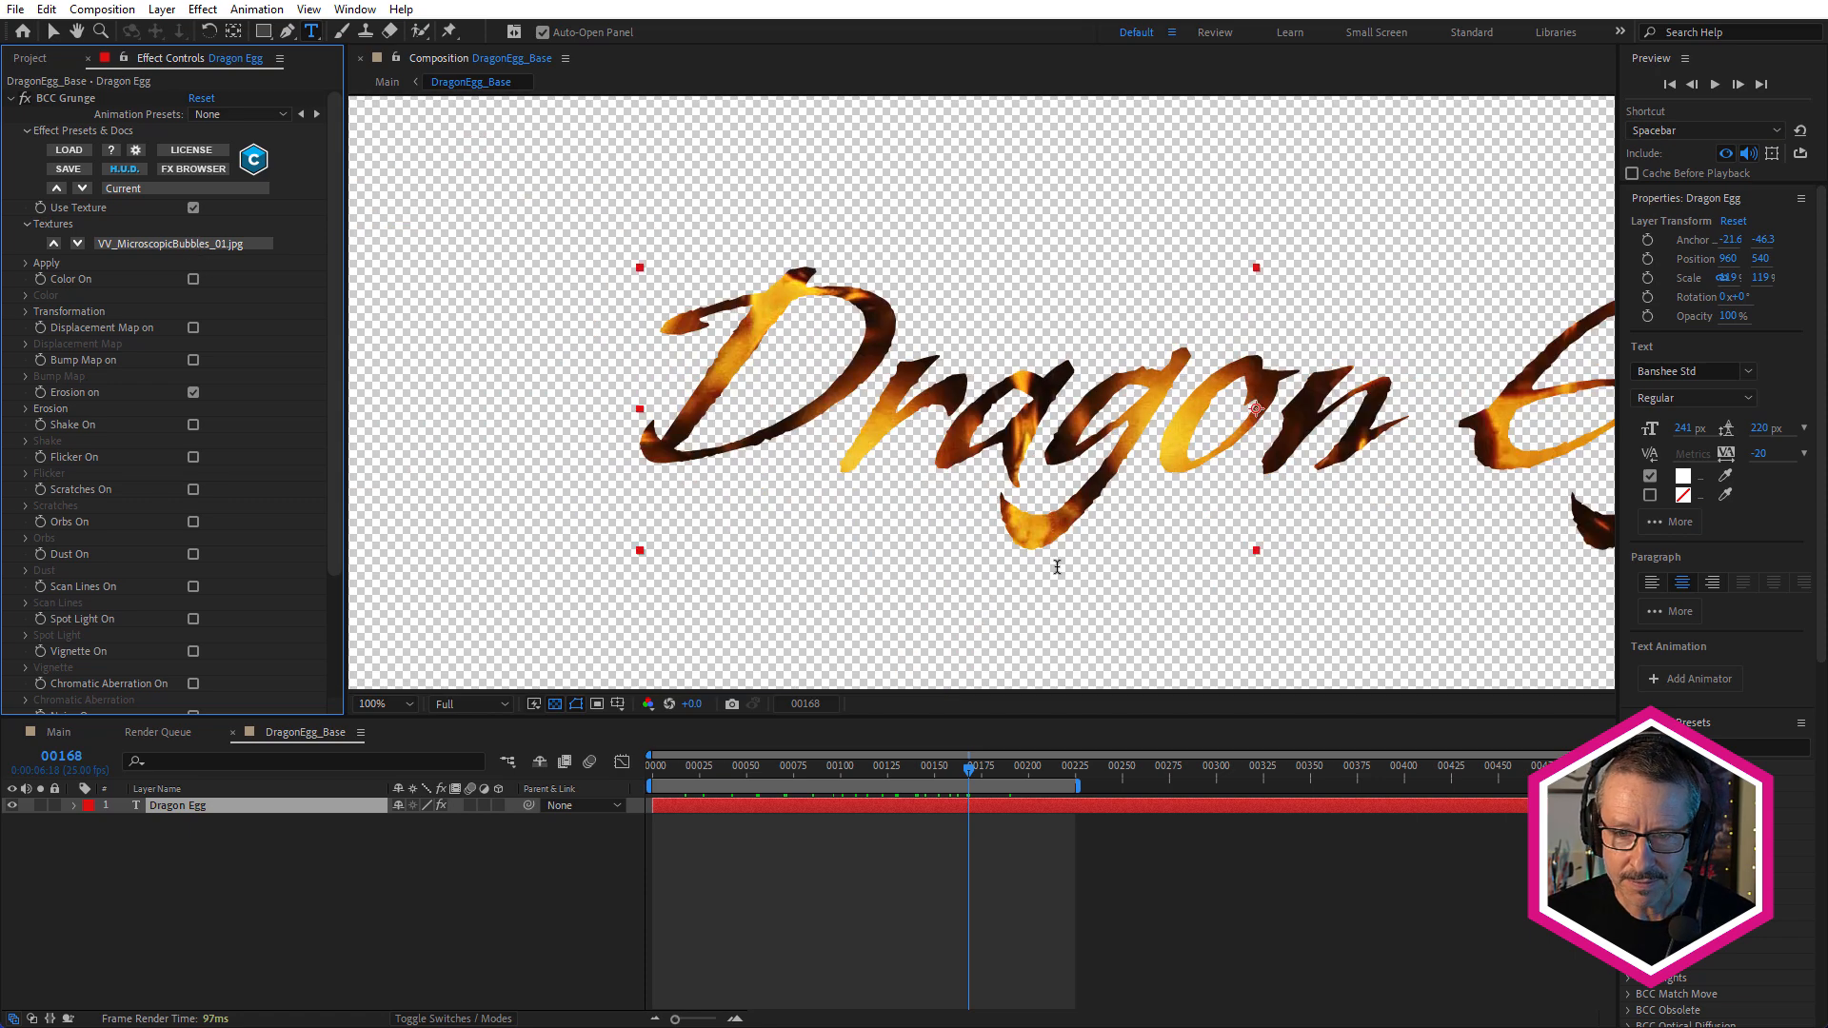
{"action": "mouse_move", "coordinate": [854, 775]}
{"action": "left_mouse_down"}
{"action": "mouse_move", "coordinate": [918, 775]}
{"action": "mouse_move", "coordinate": [832, 775]}
{"action": "left_mouse_up"}
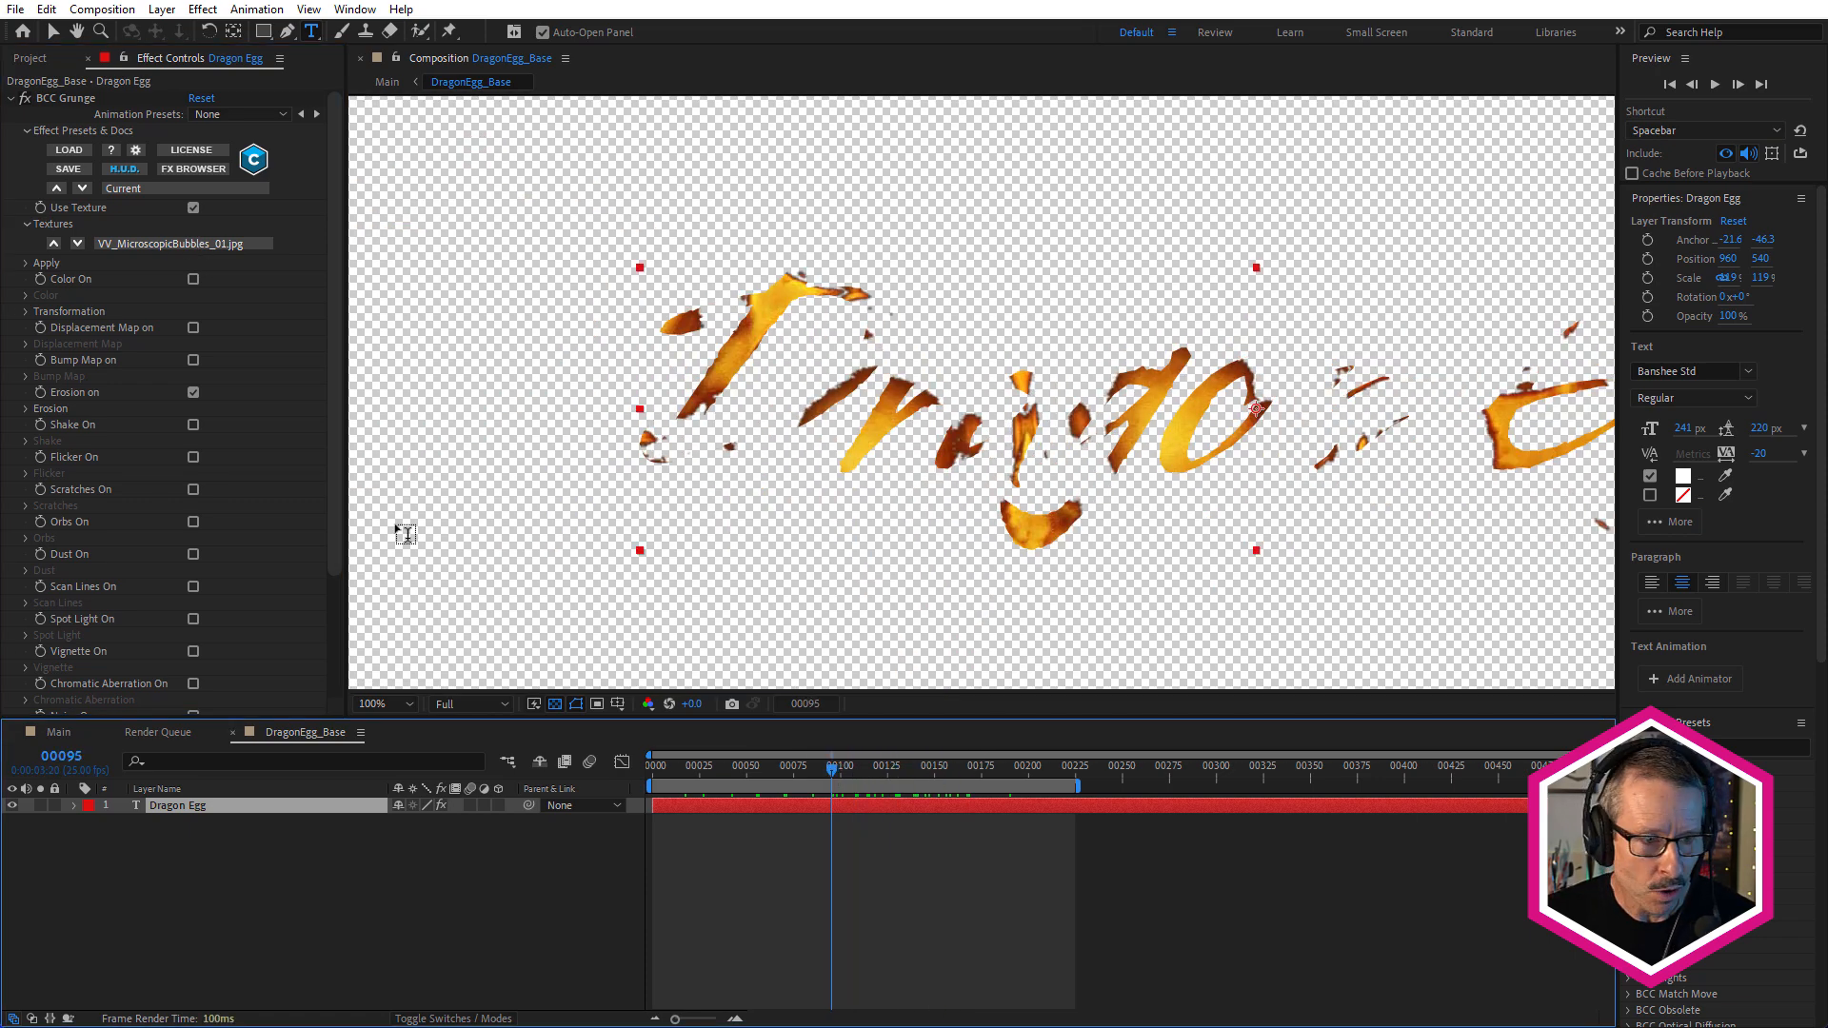
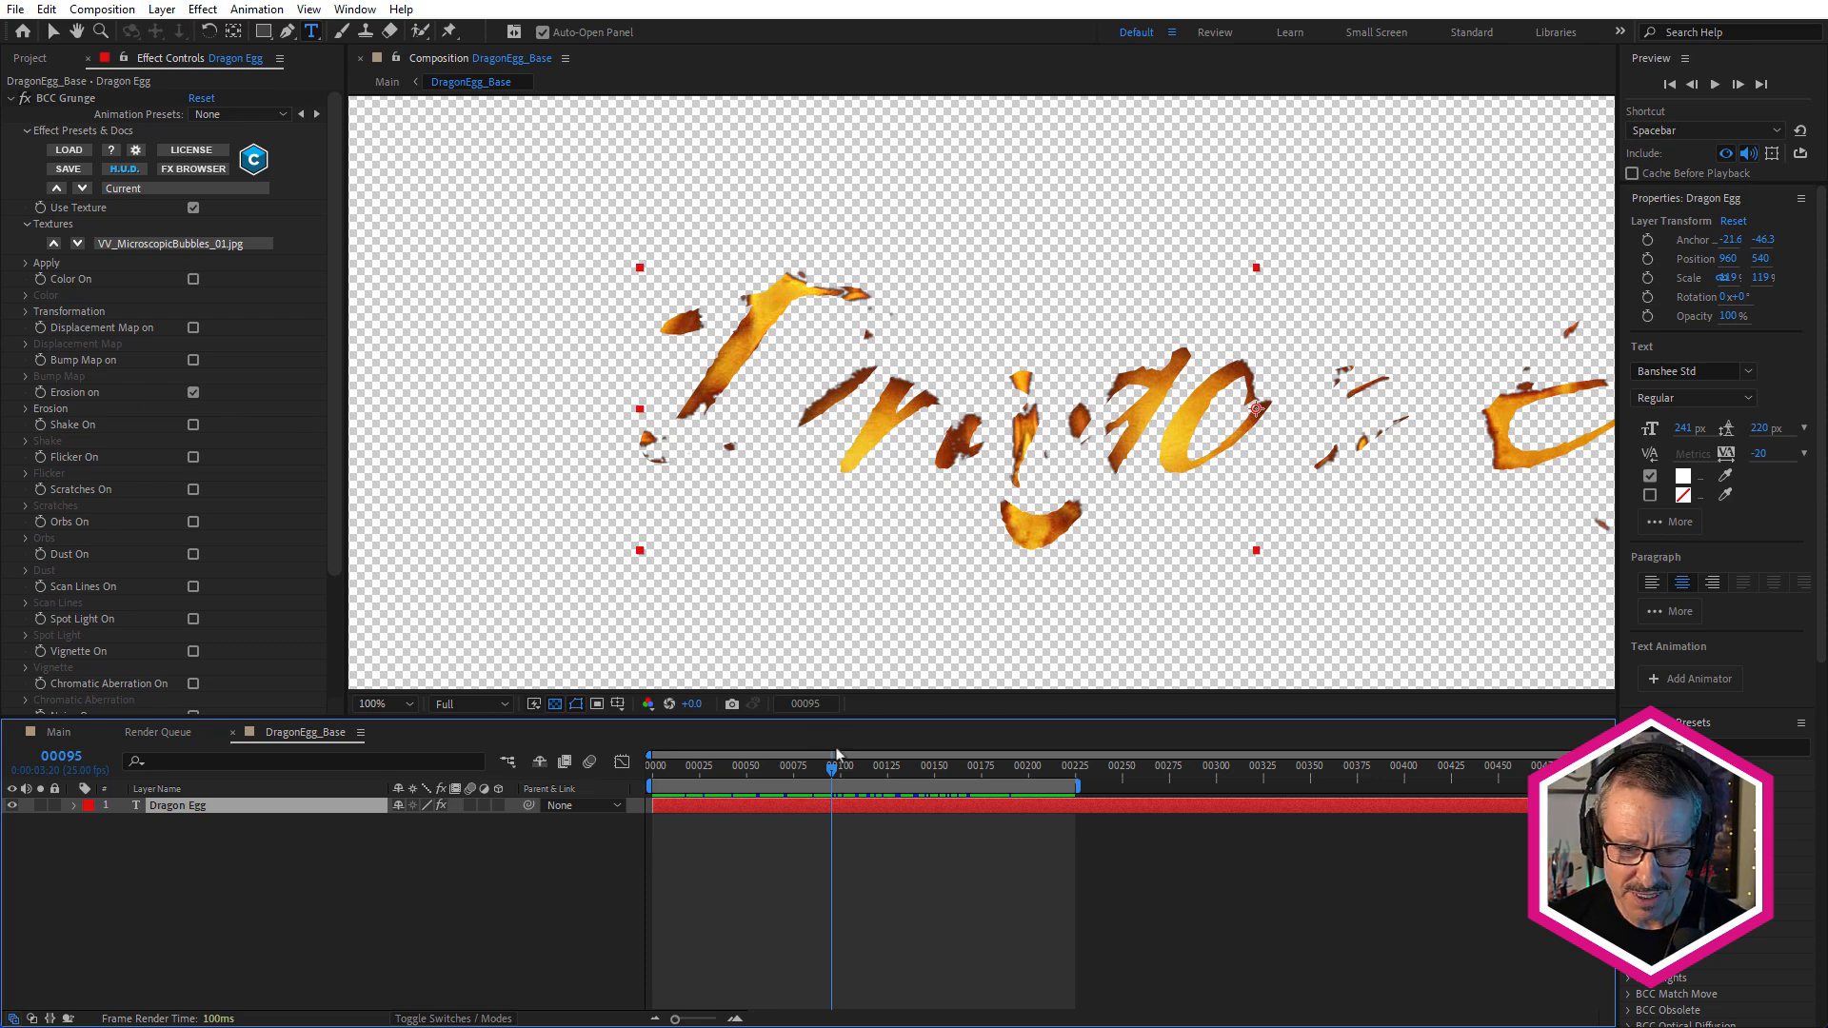
{"action": "left_click_drag", "start_coordinate": [831, 766], "coordinate": [789, 771]}
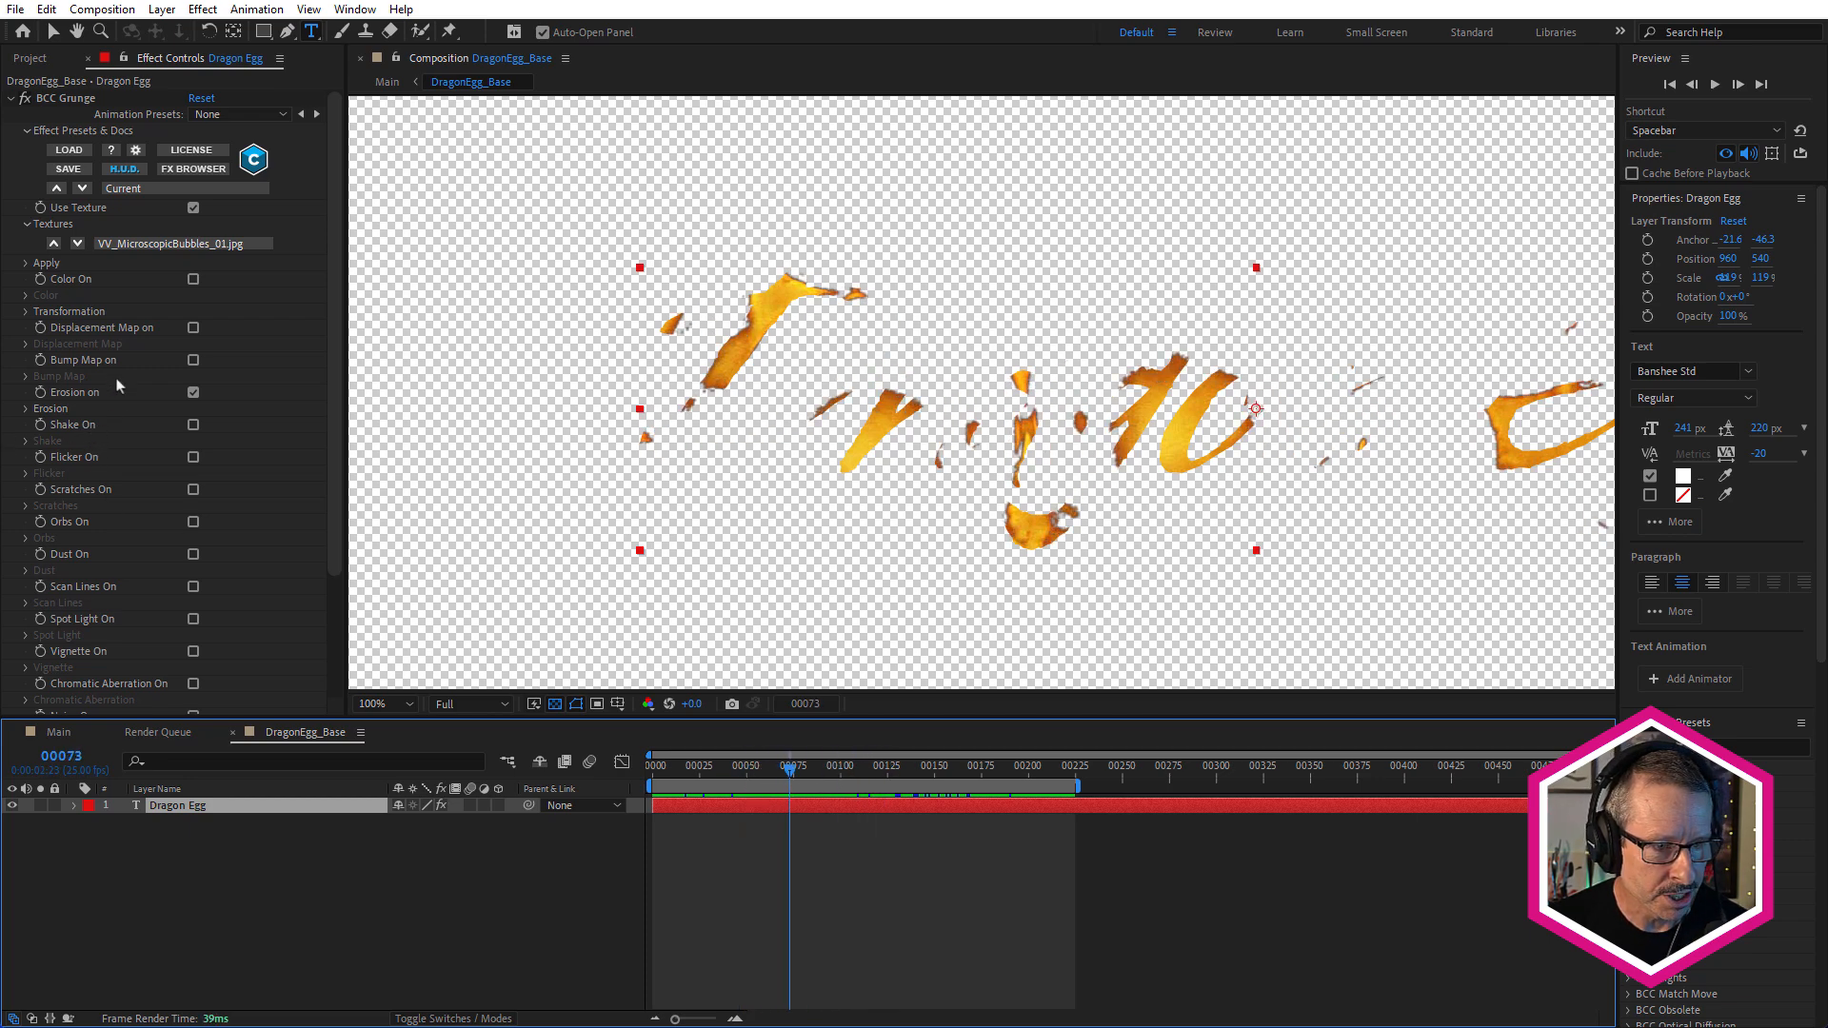
Inspect BCC Grunge's Erosion settings and Map options, and scrub to frame 138 to view the animated erosion amount
{"action": "left_click", "coordinate": [26, 409]}
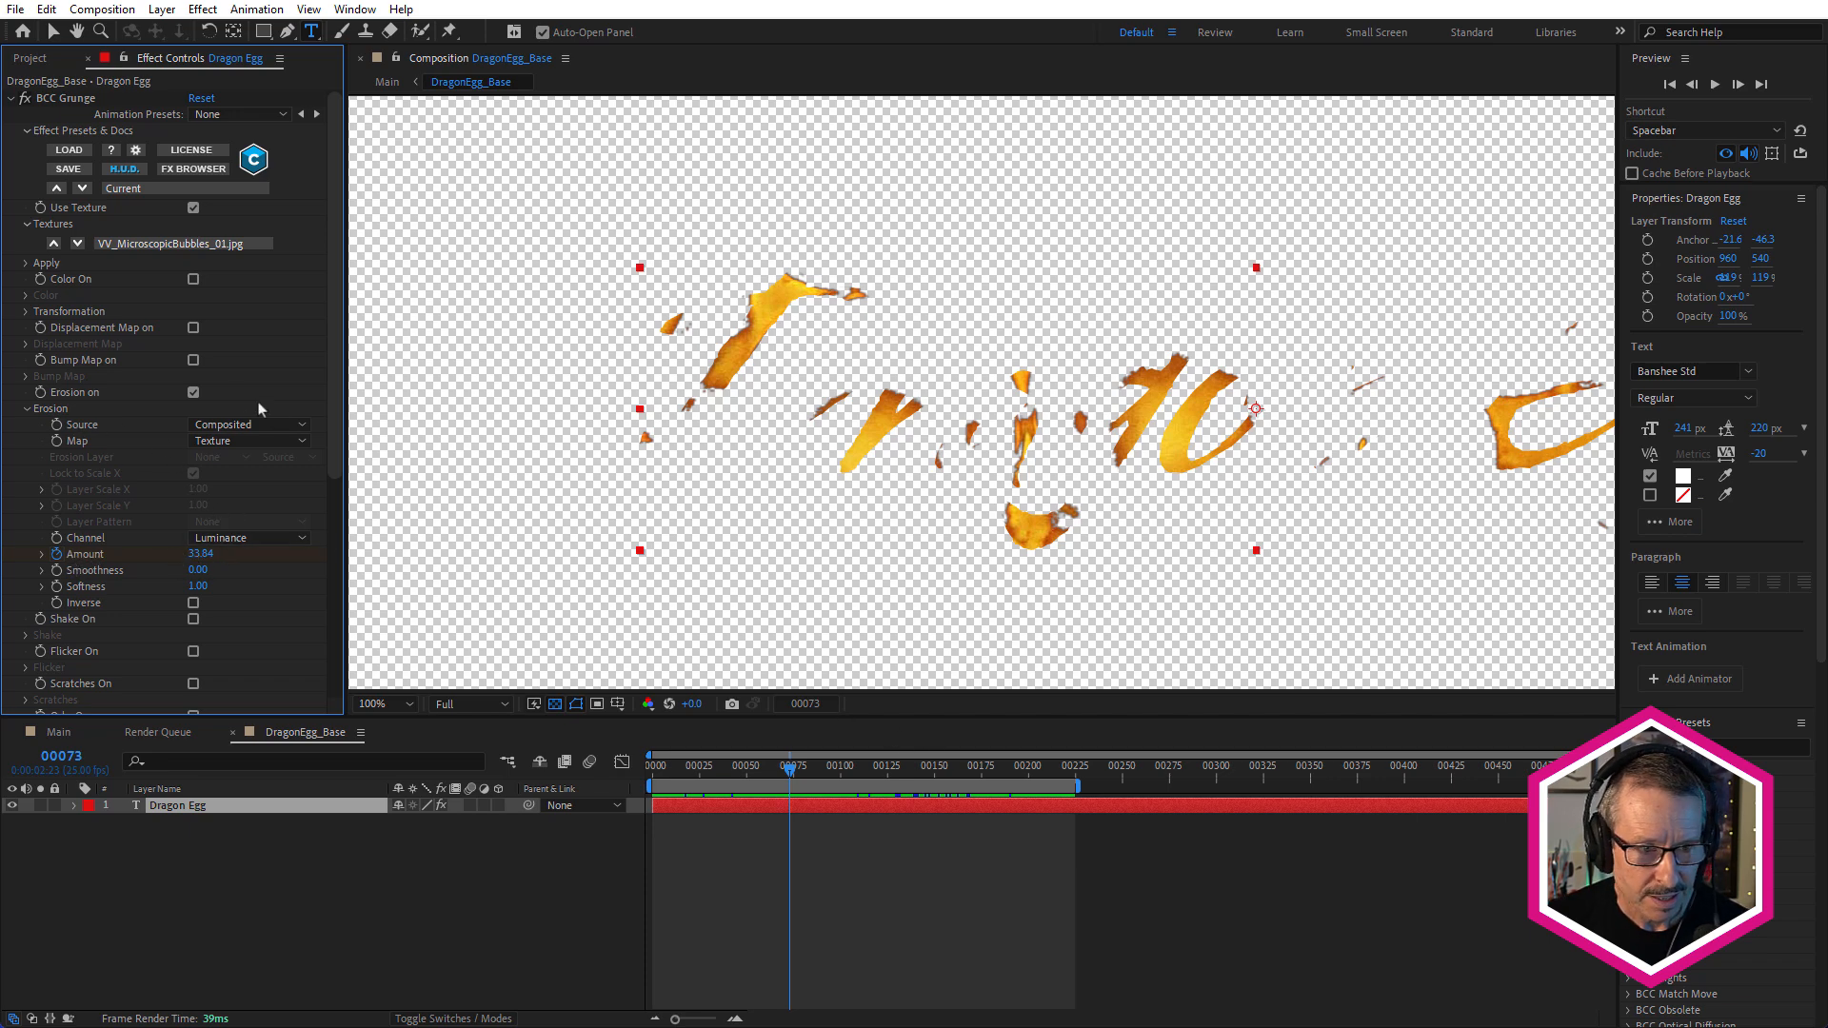
{"action": "left_click", "coordinate": [236, 442]}
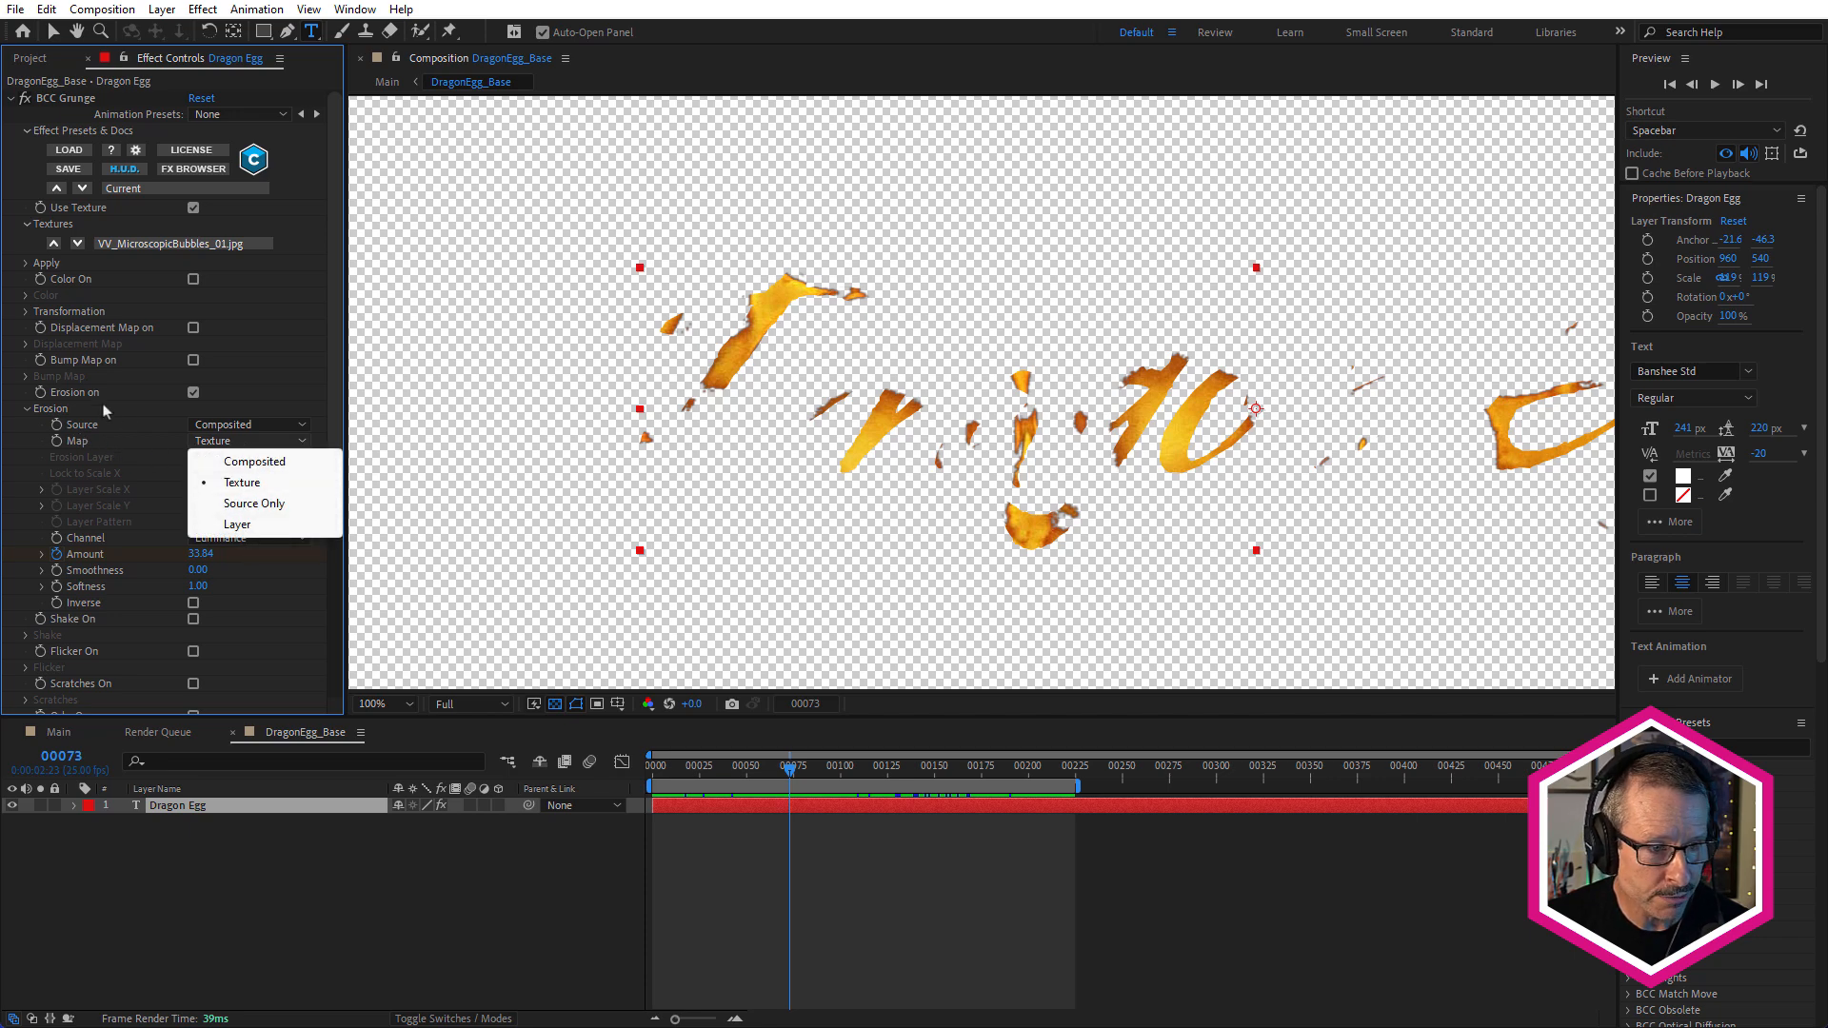
{"action": "left_click", "coordinate": [59, 409]}
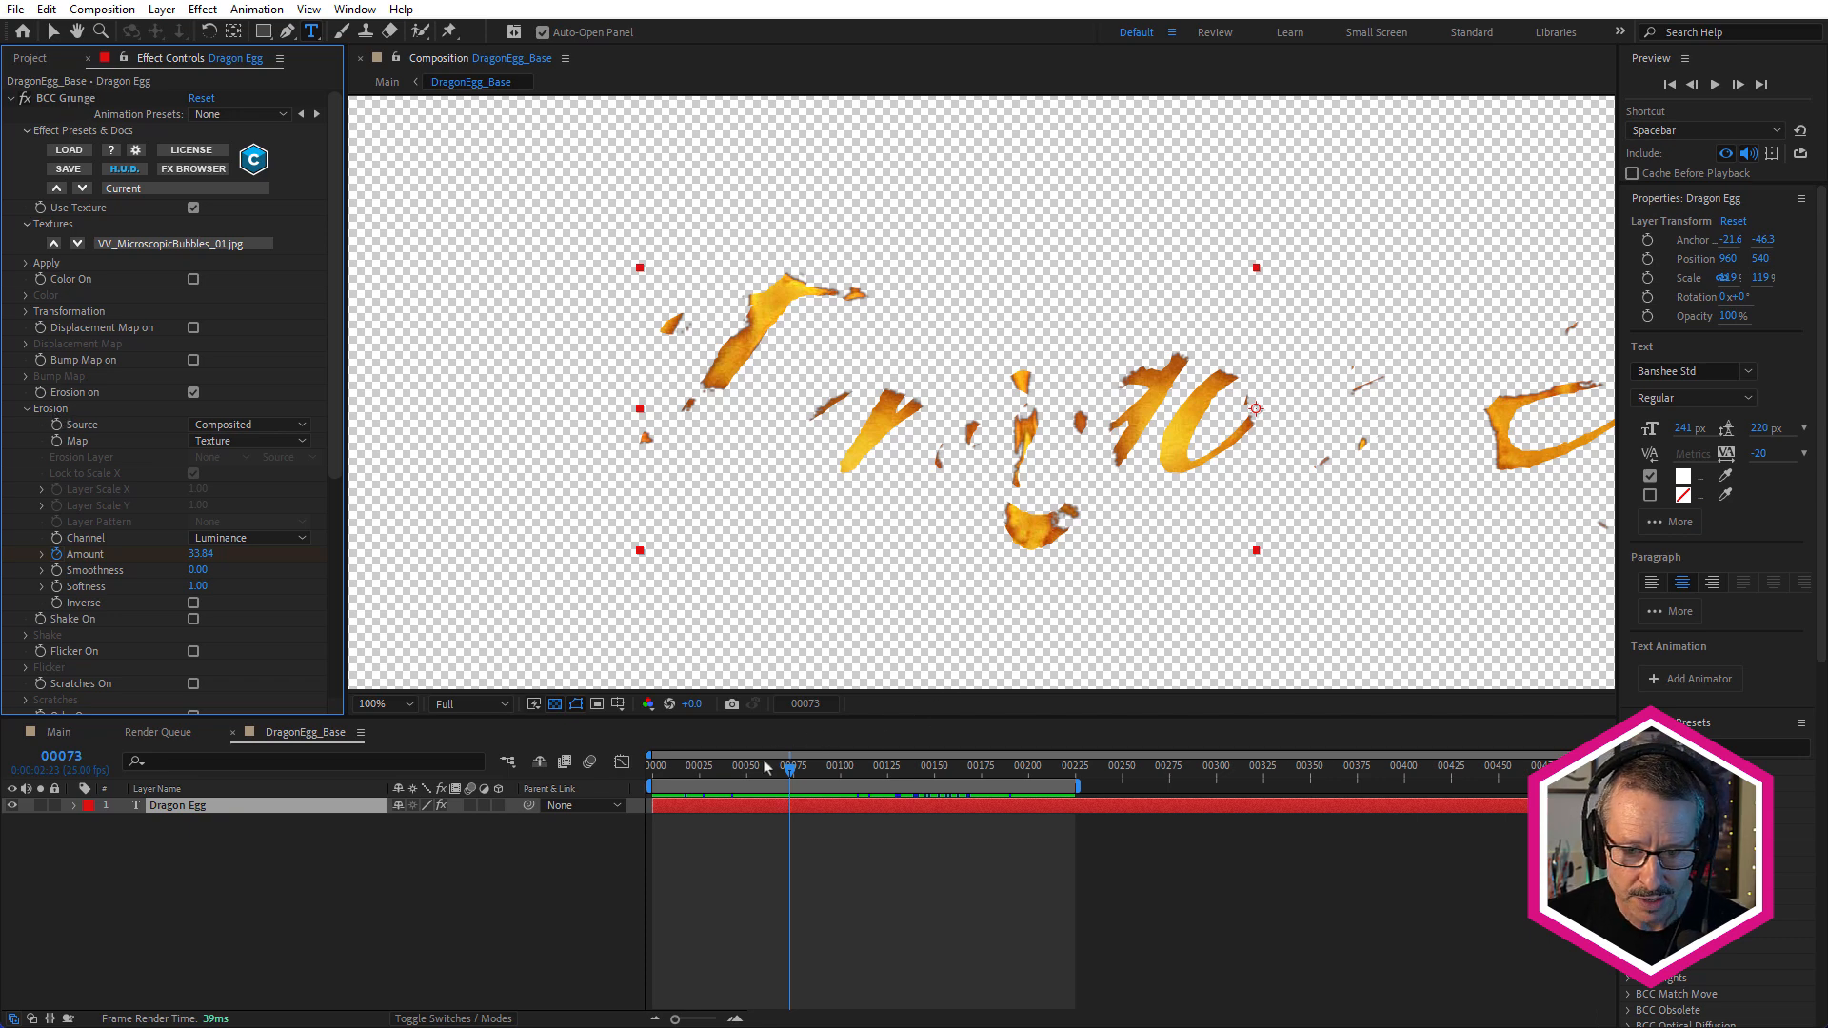
{"action": "left_click_drag", "start_coordinate": [766, 768], "coordinate": [914, 815]}
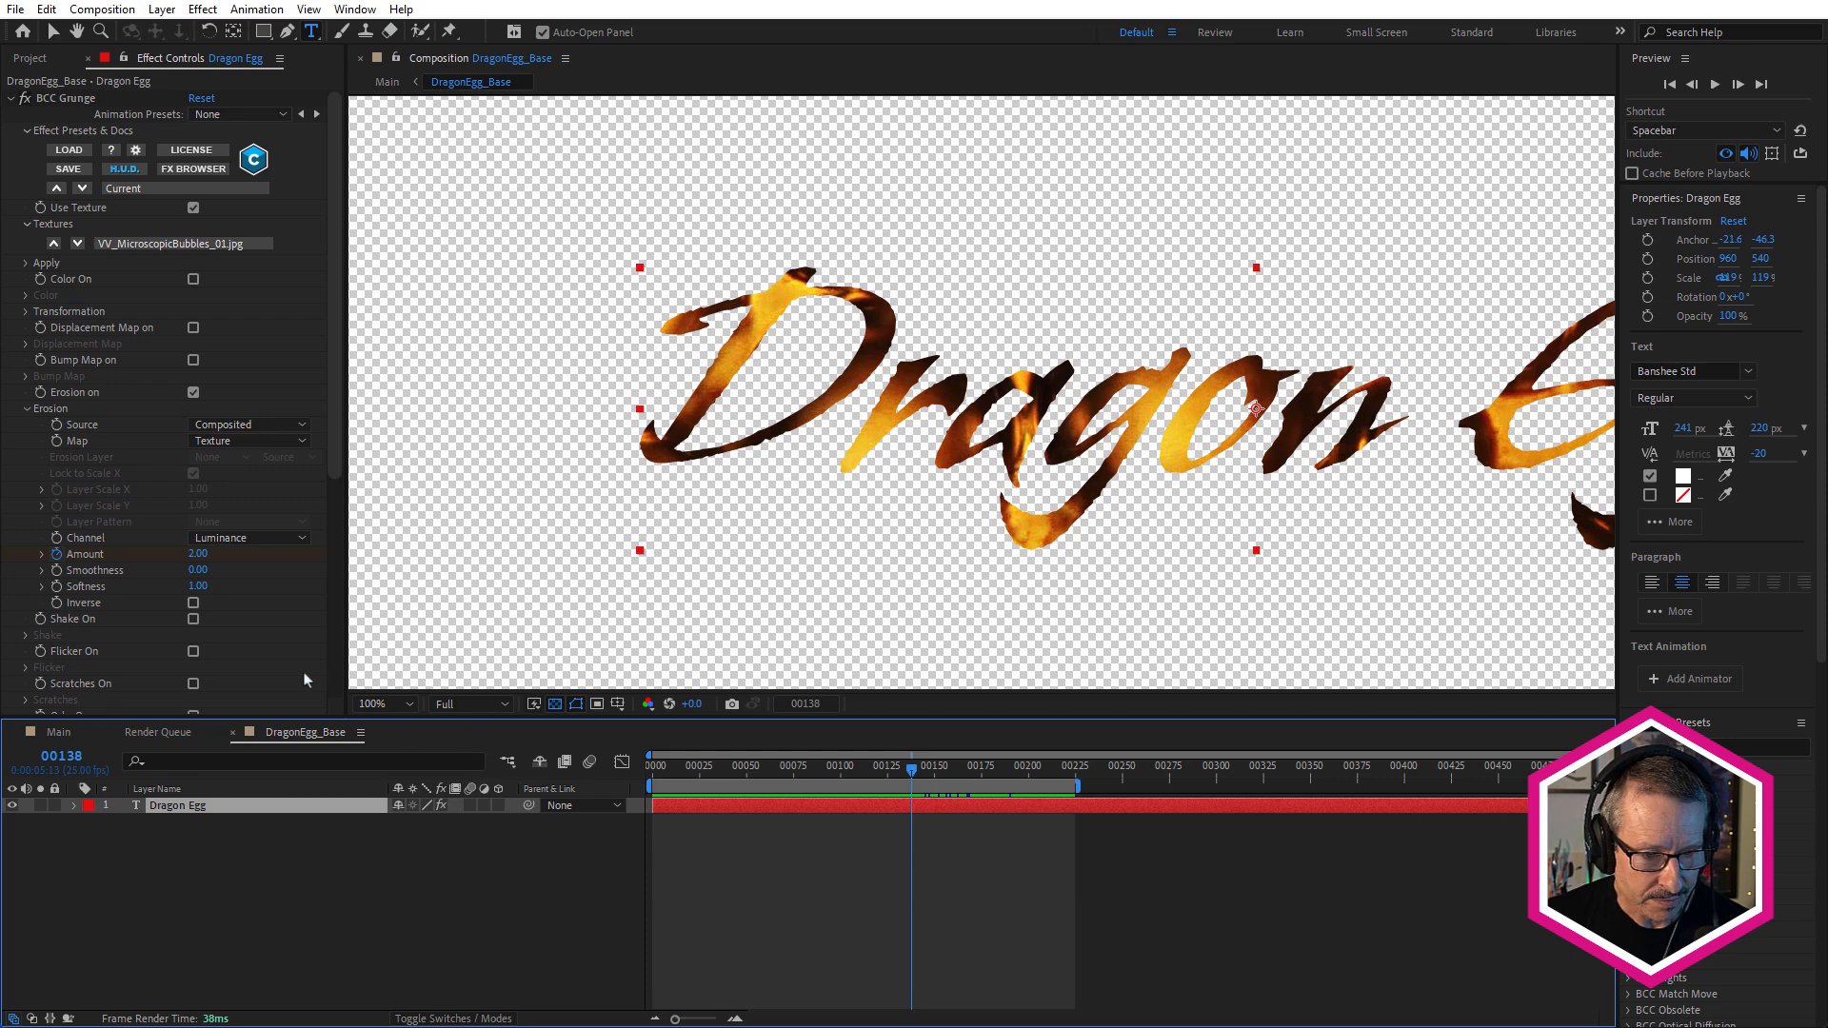
Return to the Main composition, solo only DragonEgg_Base layer 7, center it in view and scrub to frame 145
{"action": "left_click", "coordinate": [76, 735]}
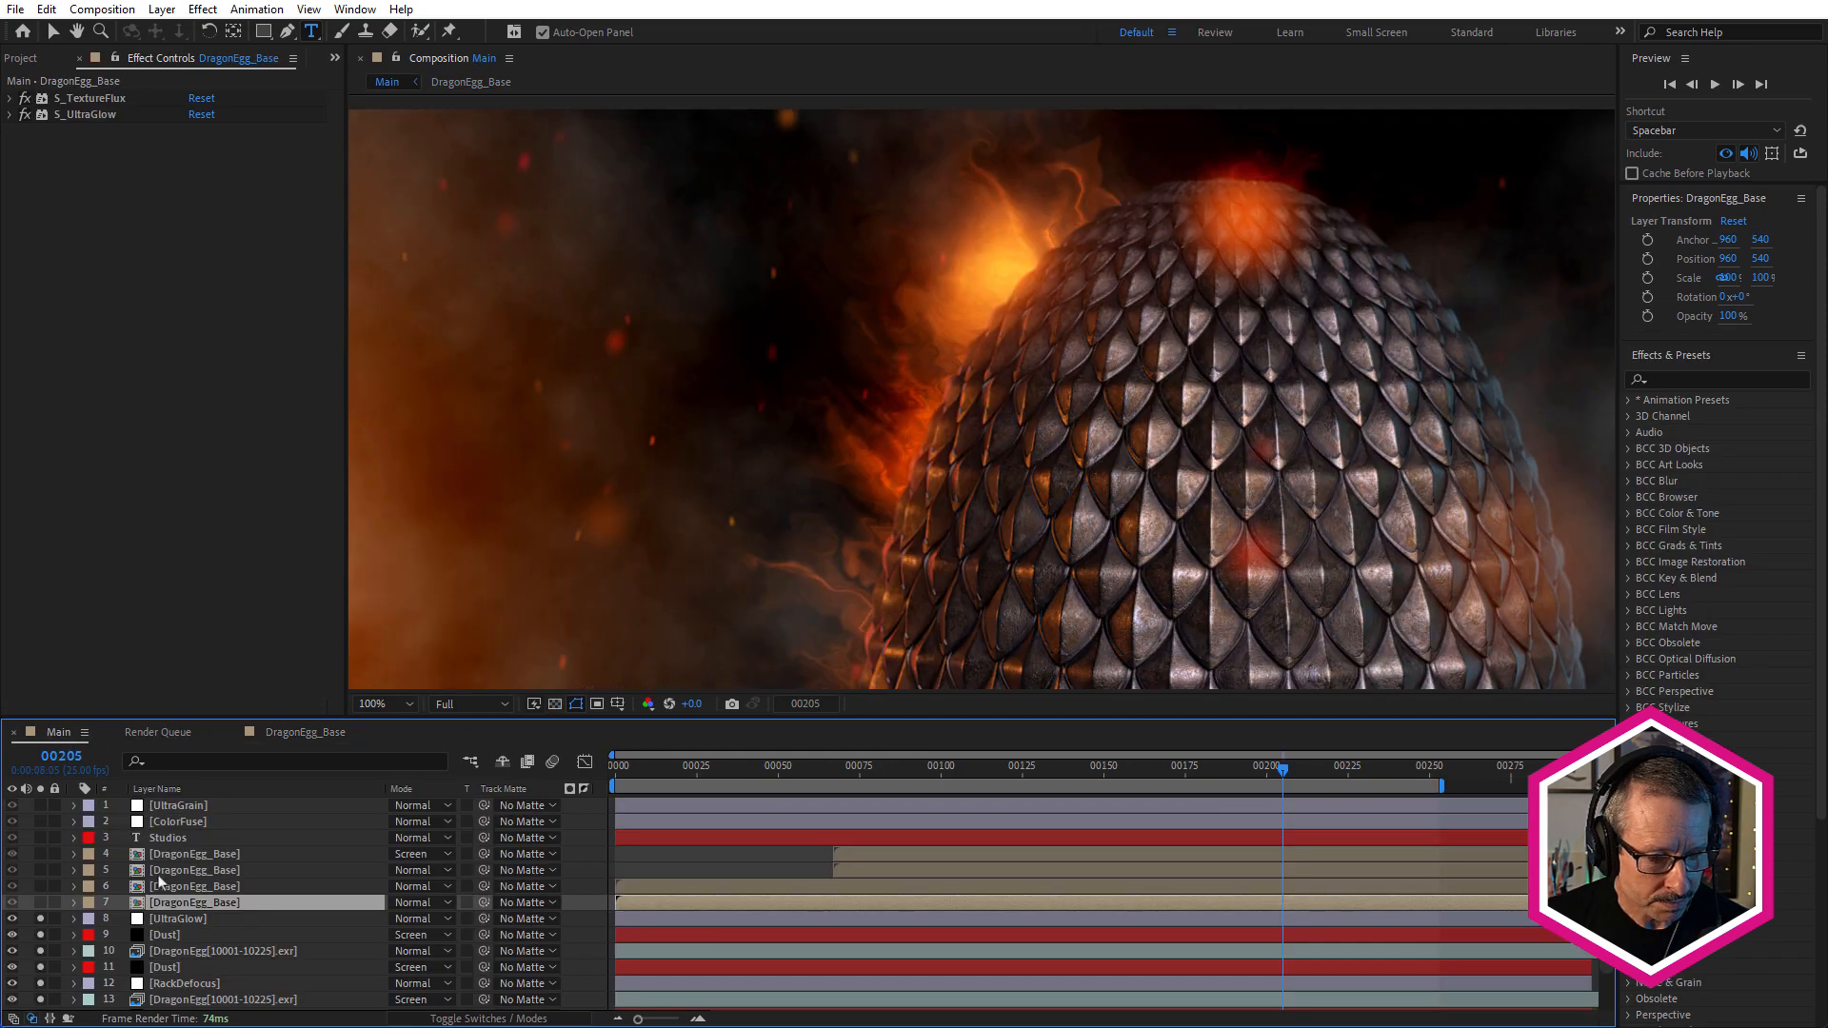
{"action": "left_click", "coordinate": [40, 902]}
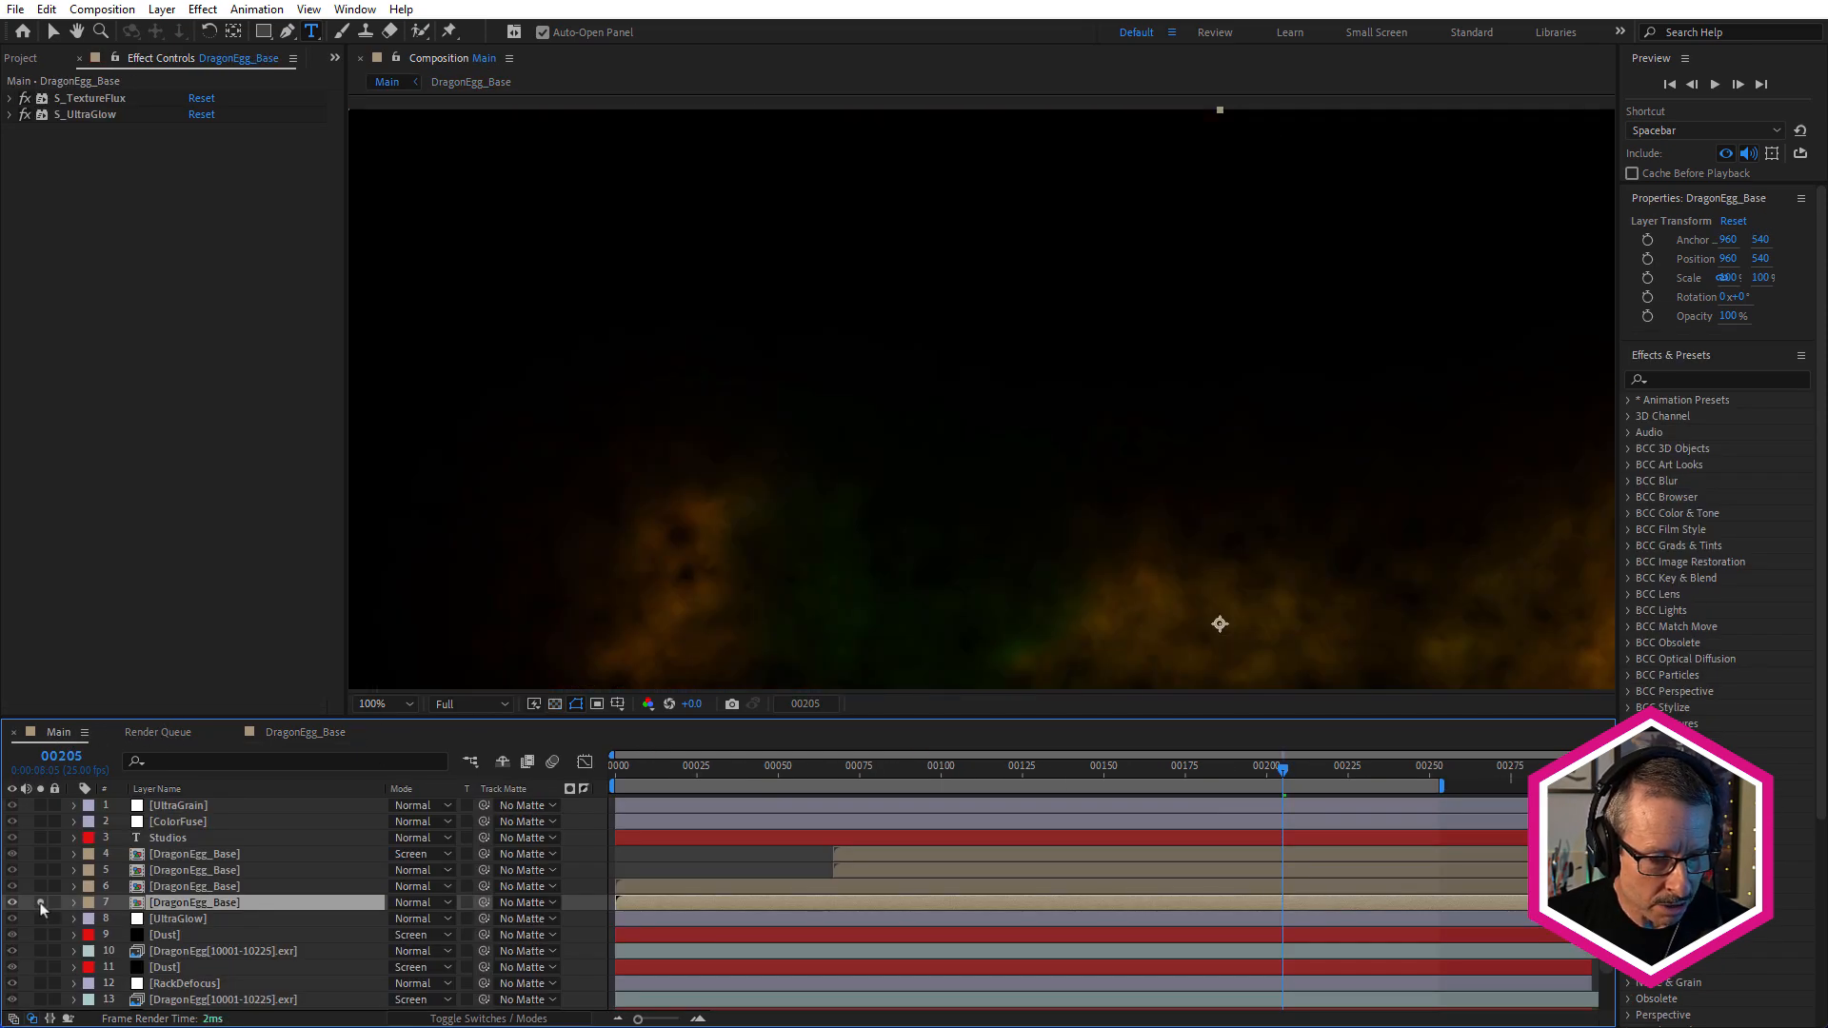
{"action": "left_click_drag", "start_coordinate": [1049, 515], "coordinate": [751, 261]}
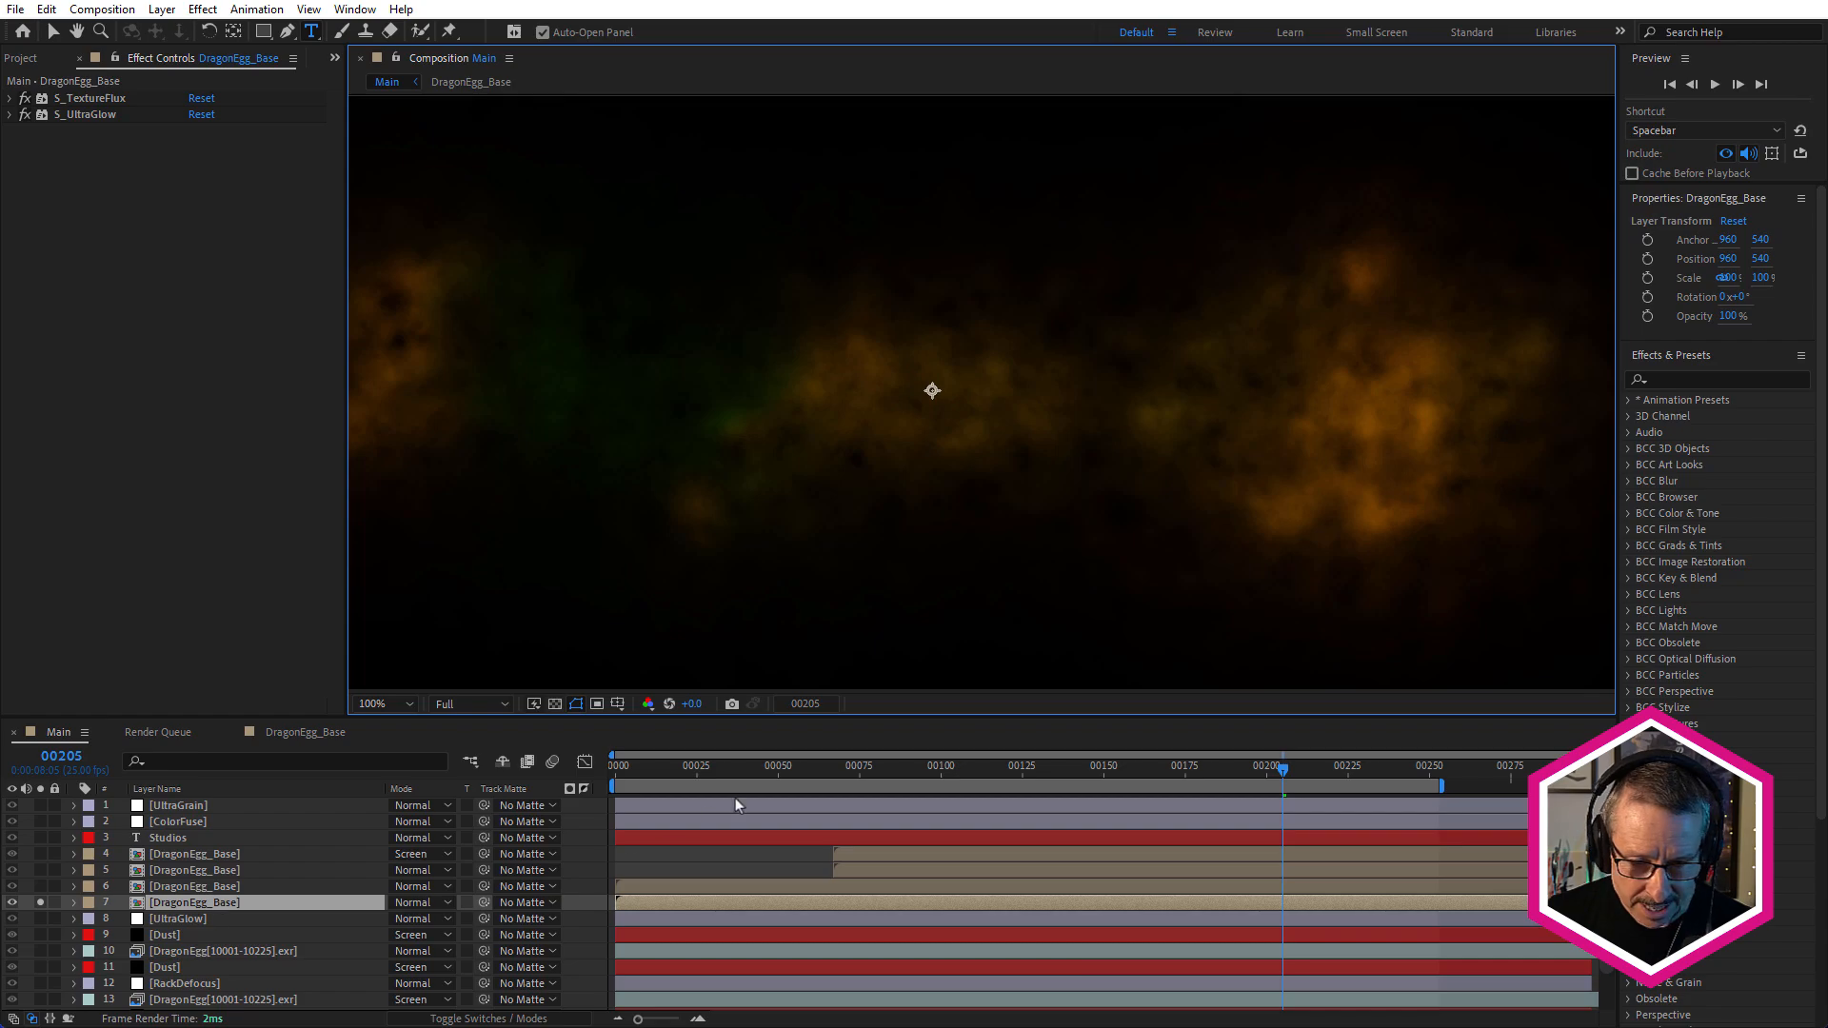
{"action": "left_click_drag", "start_coordinate": [825, 772], "coordinate": [1088, 805]}
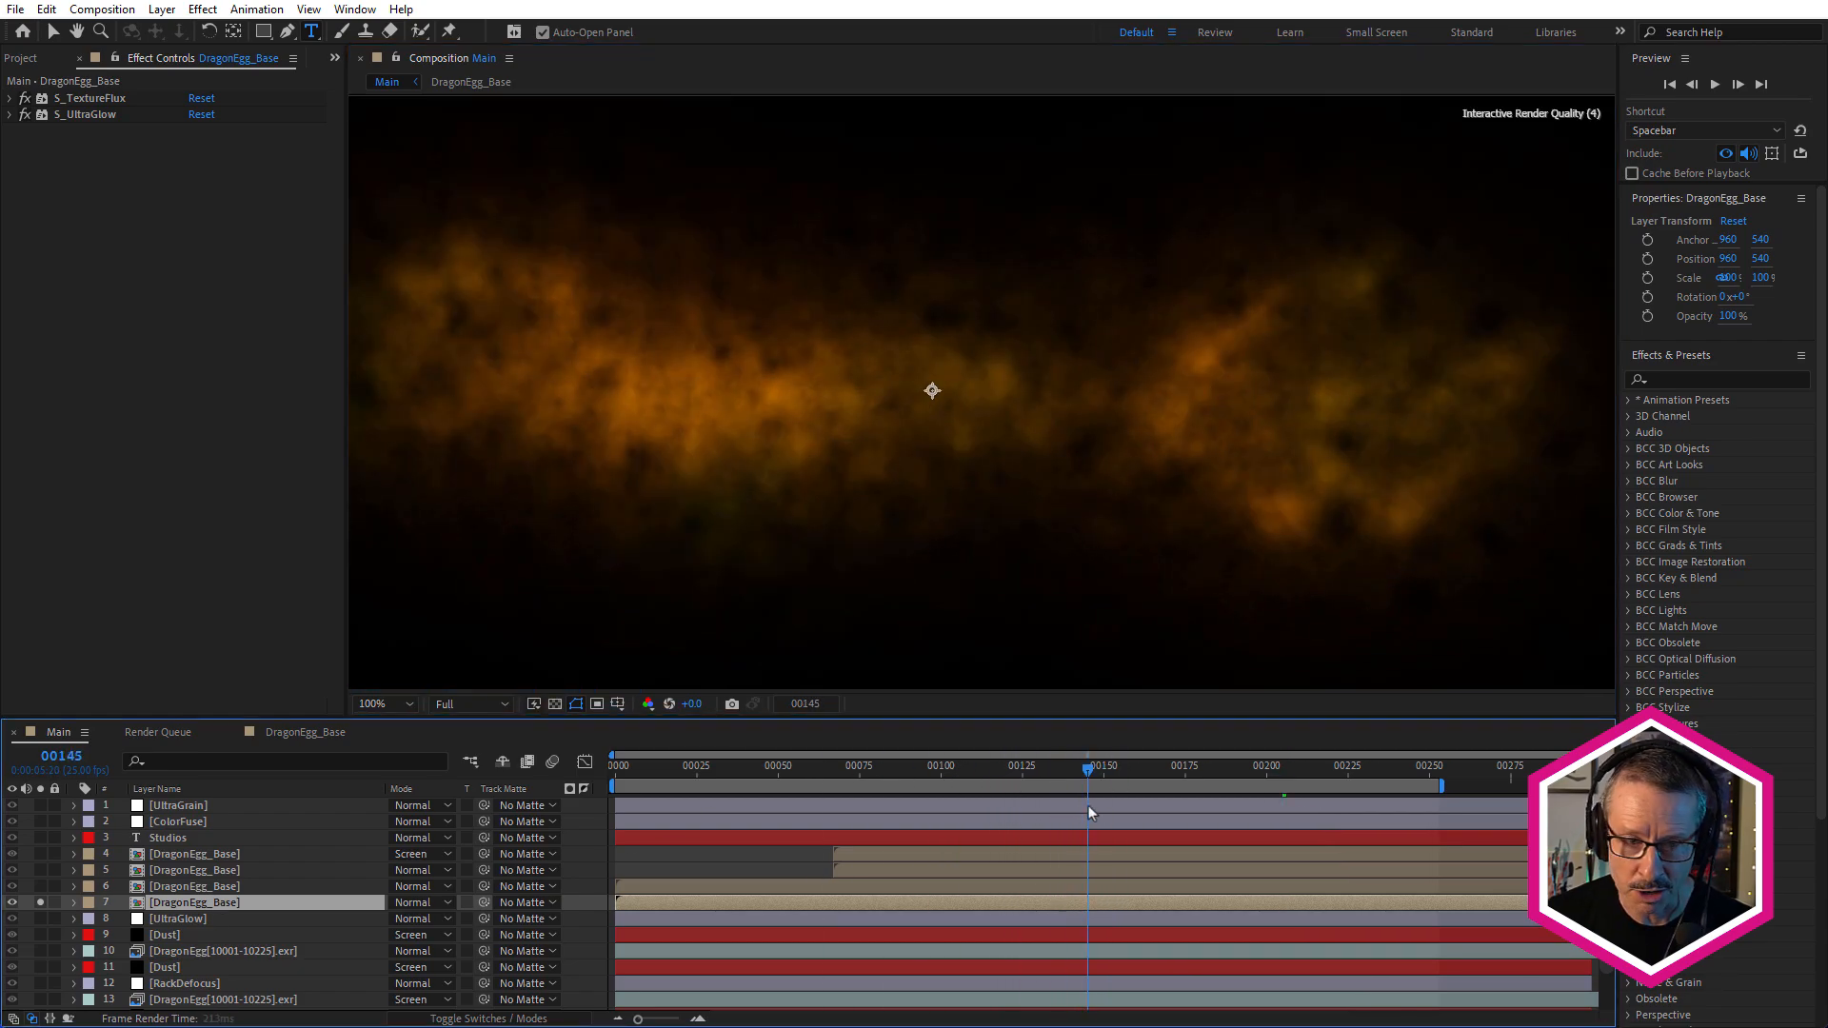
Disable S_UltraGlow and S_TextureFlux on layer 7 and examine the plain fiery title while scrubbing to frame 123
{"action": "left_click", "coordinate": [24, 115]}
{"action": "left_click", "coordinate": [25, 99]}
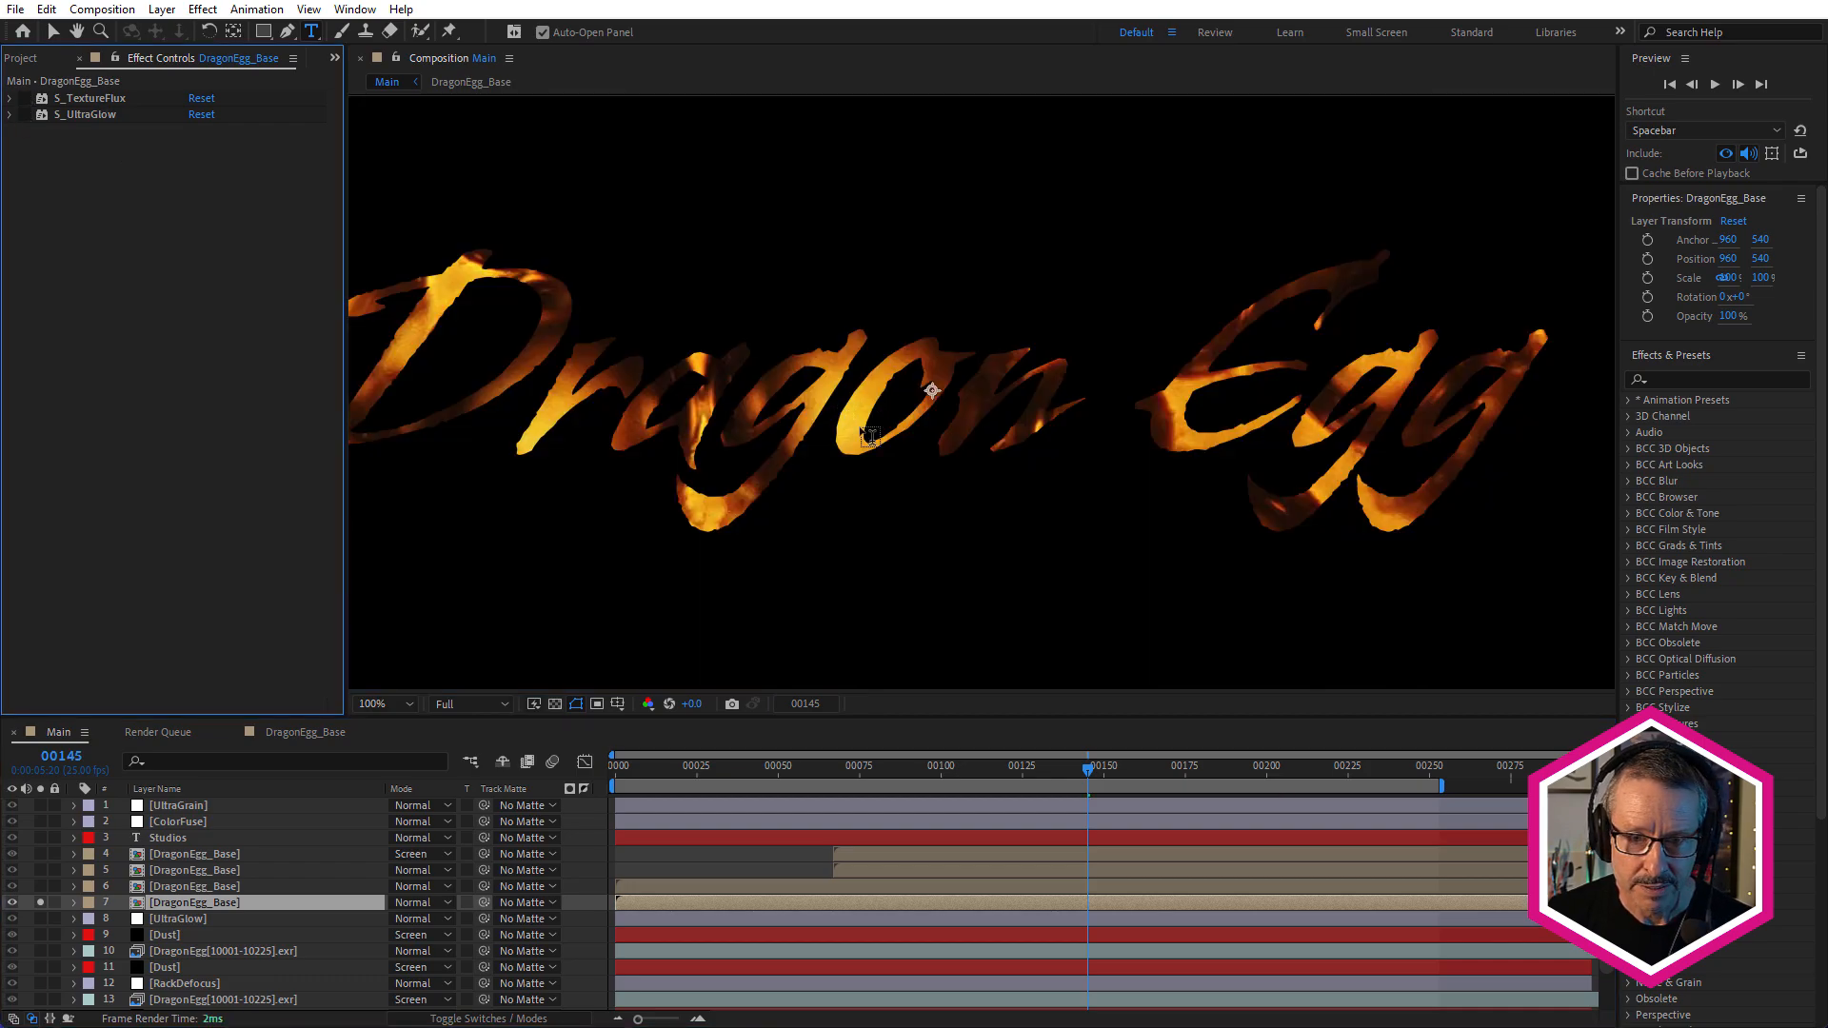
{"action": "left_click", "coordinate": [912, 788]}
{"action": "left_click_drag", "start_coordinate": [911, 801], "coordinate": [1016, 822]}
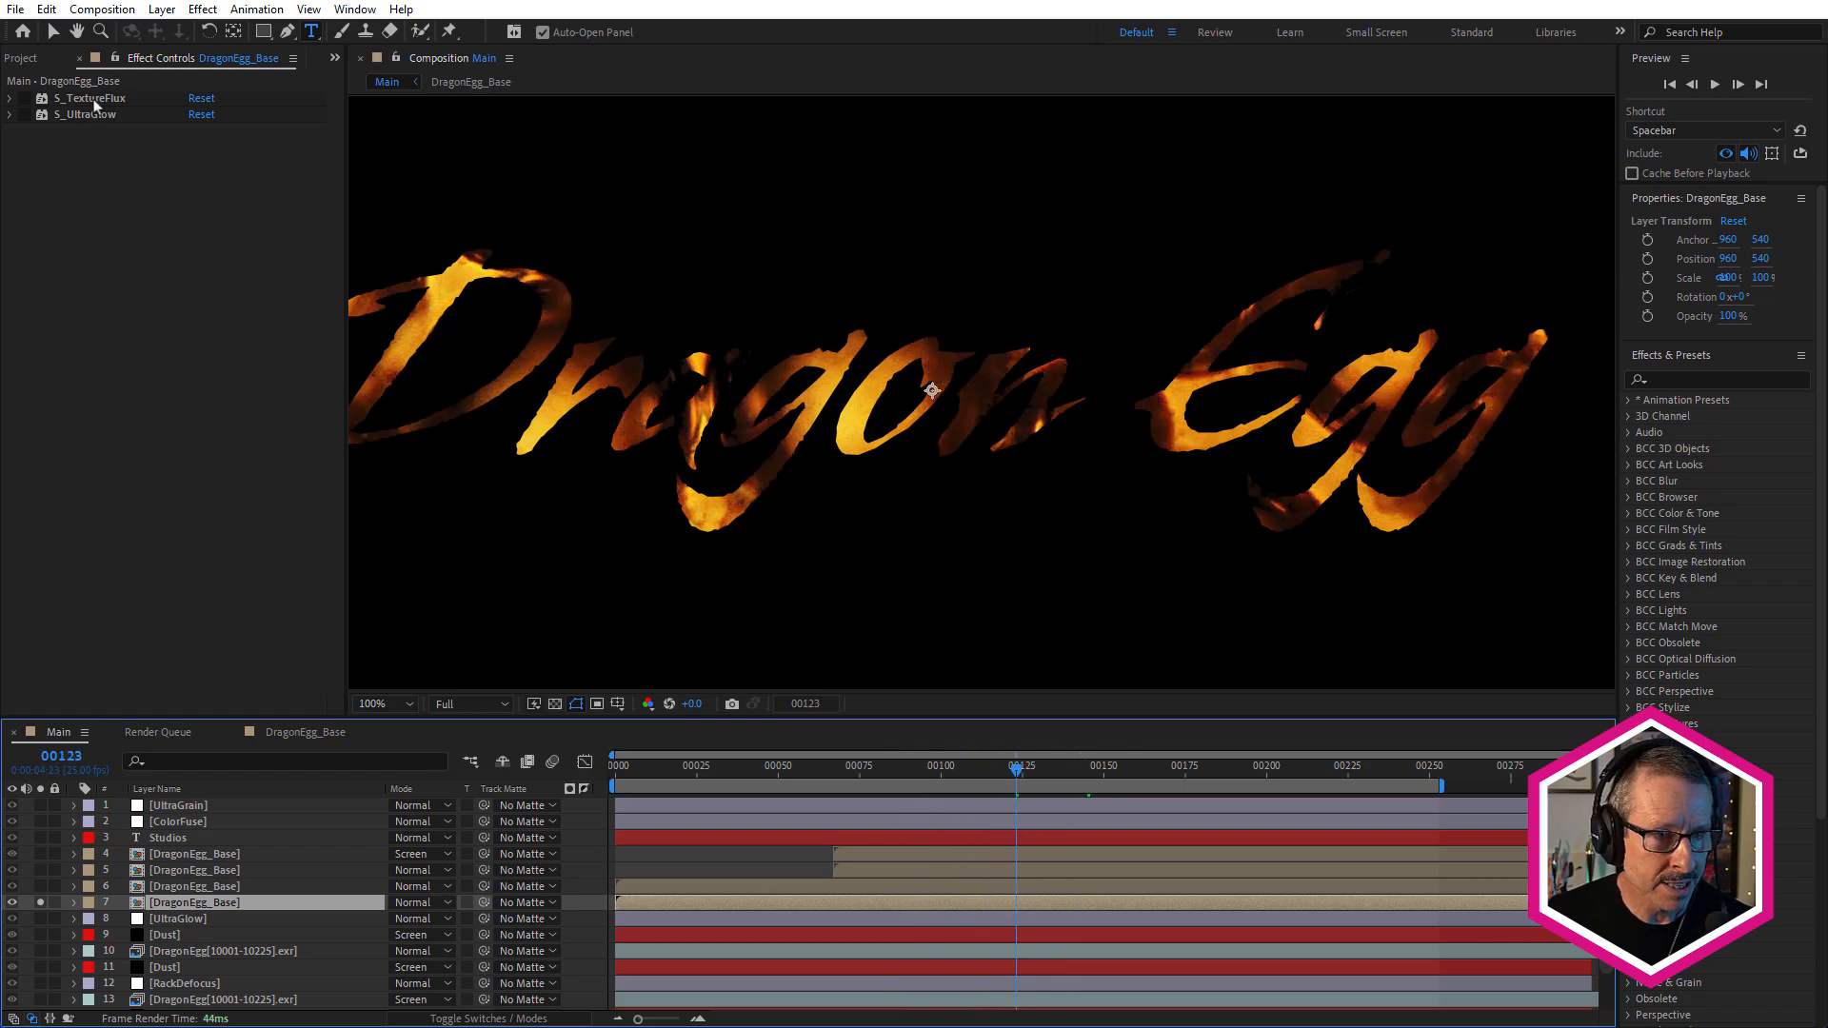
Enable S_TextureFlux on layer 7 without the glow and scrub to frame 129 to inspect its moving texture
{"action": "left_click", "coordinate": [93, 100]}
{"action": "left_click", "coordinate": [25, 99]}
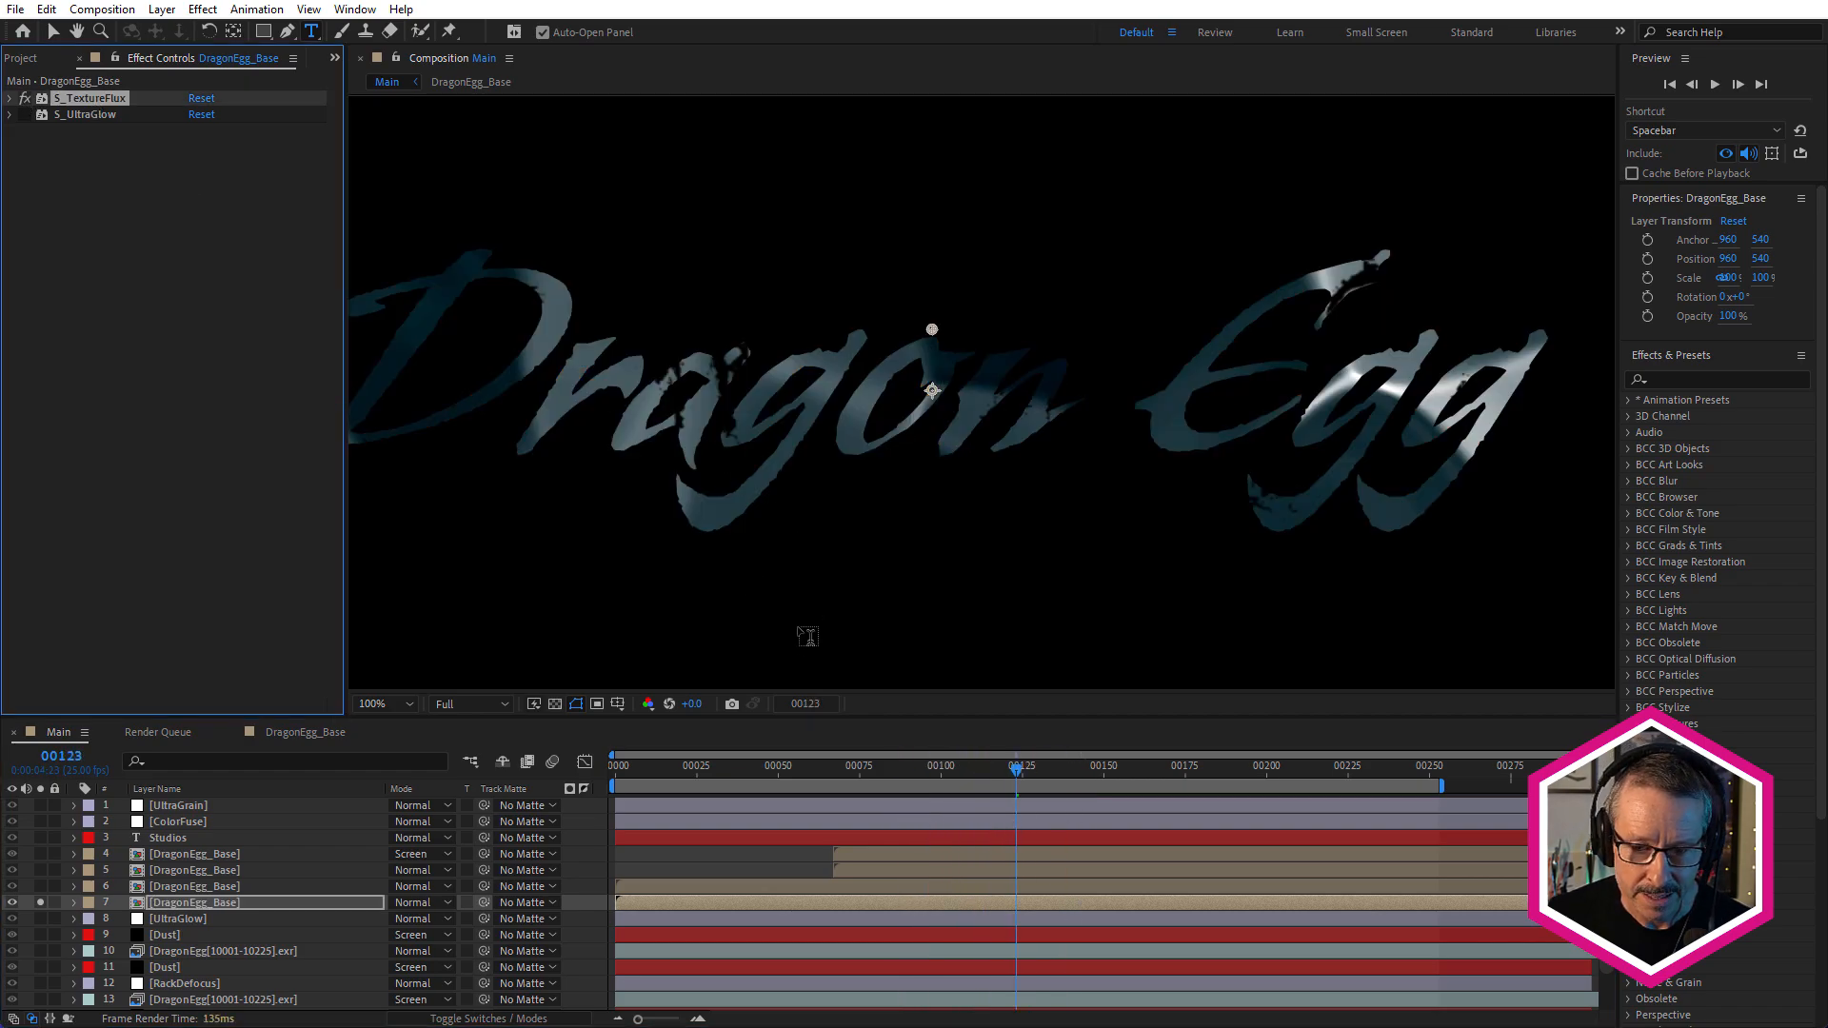
{"action": "left_click_drag", "start_coordinate": [853, 776], "coordinate": [1035, 795]}
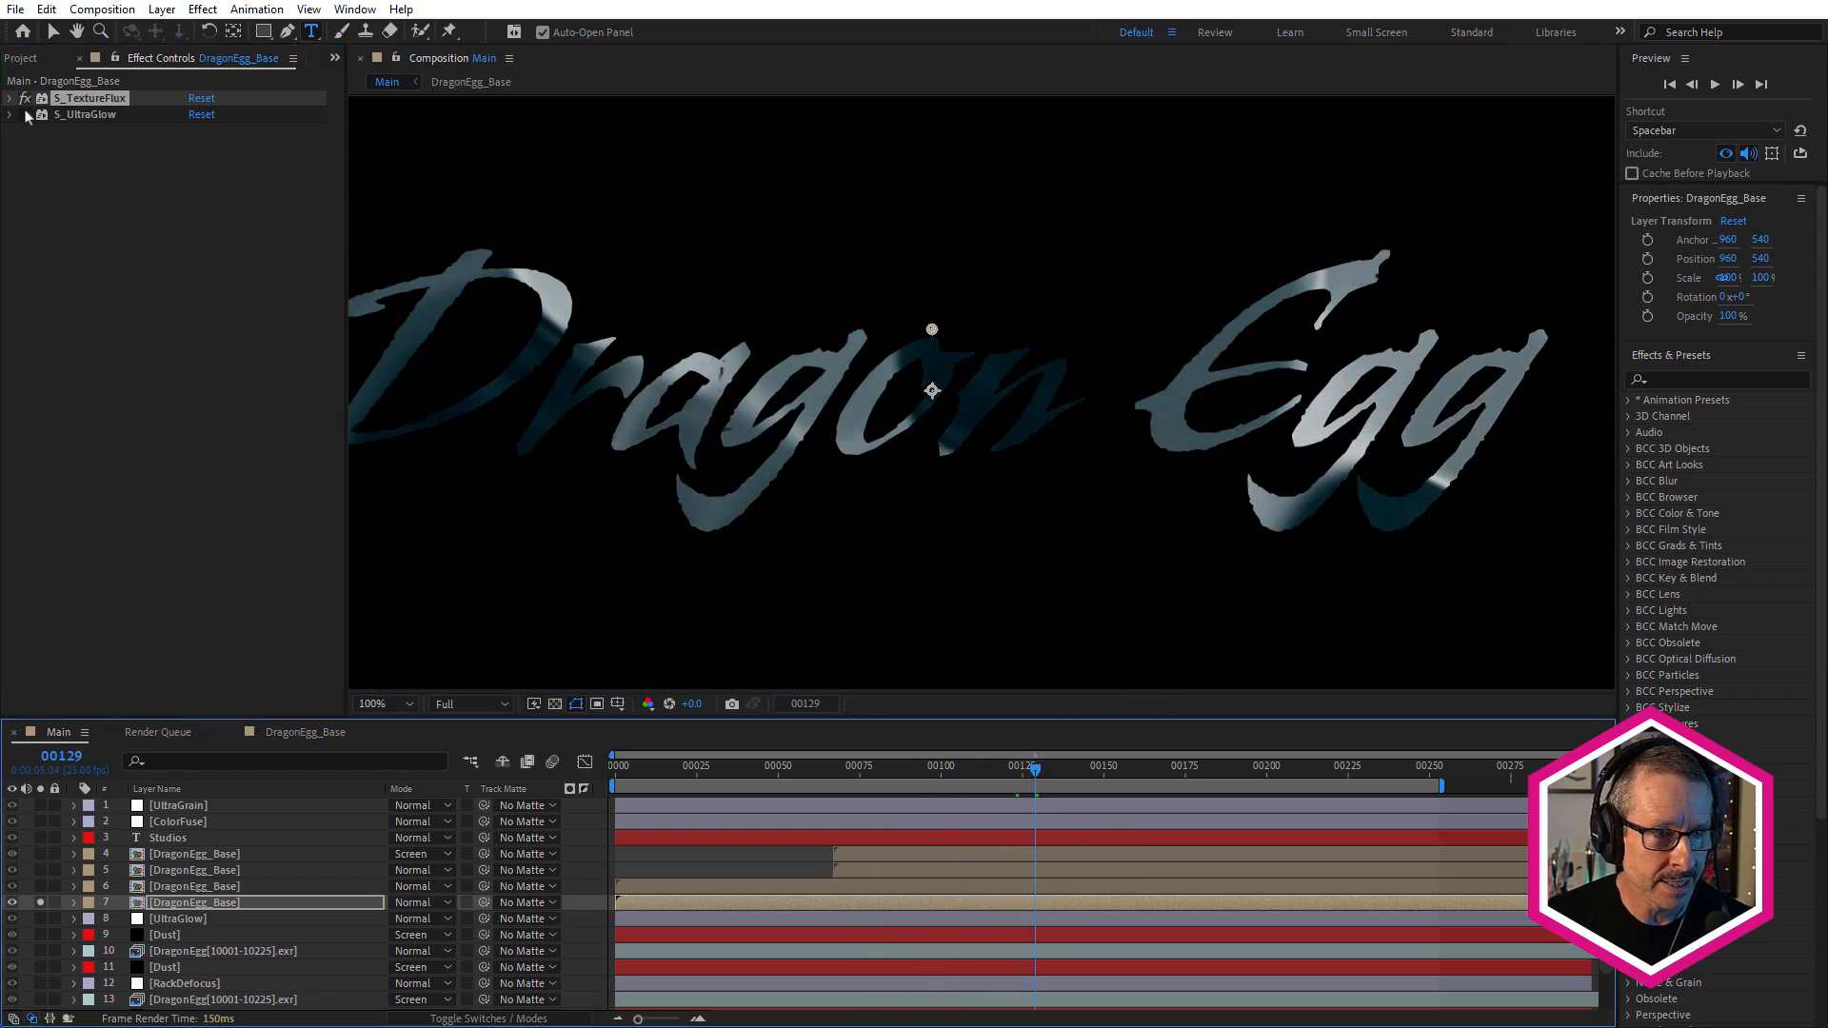
Review the S_TextureFlux parameters, scrub to frame 135 to view the texture's motion, and collapse the effect
{"action": "left_click", "coordinate": [12, 99]}
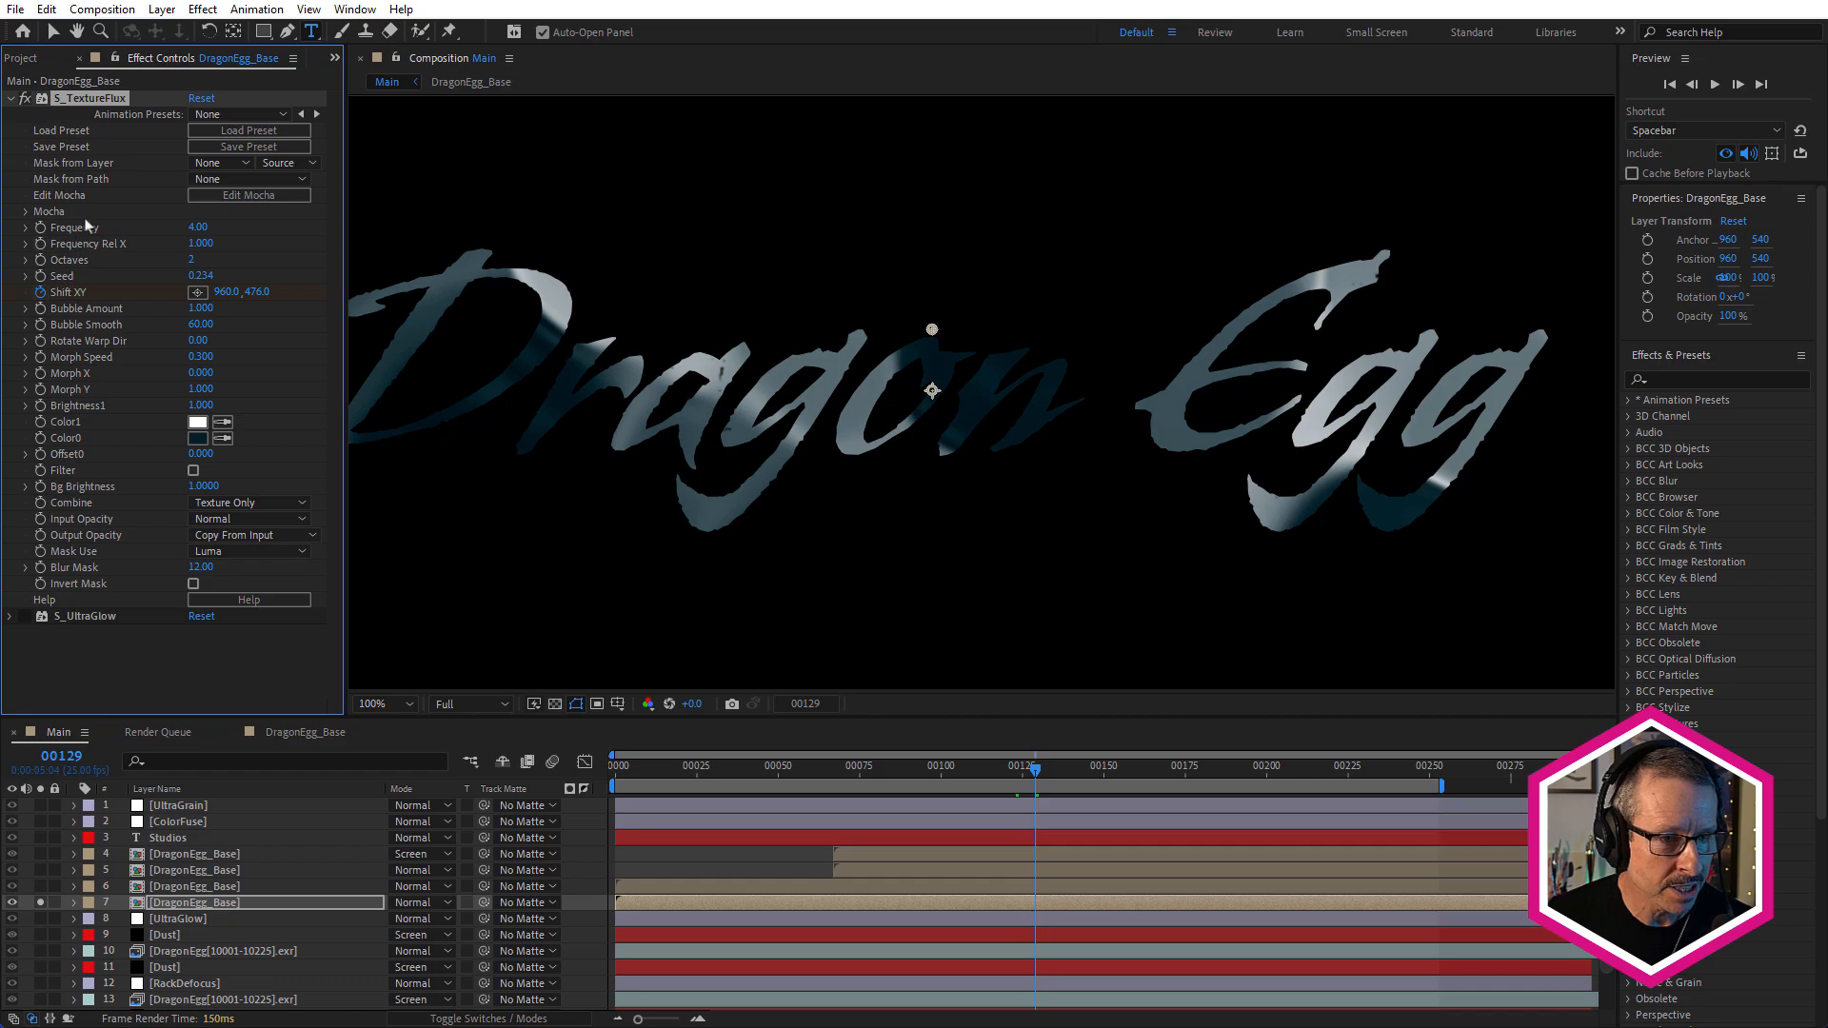
{"action": "mouse_move", "coordinate": [1054, 783]}
{"action": "left_mouse_down"}
{"action": "mouse_move", "coordinate": [991, 786]}
{"action": "mouse_move", "coordinate": [1076, 790]}
{"action": "mouse_move", "coordinate": [1054, 792]}
{"action": "left_mouse_up"}
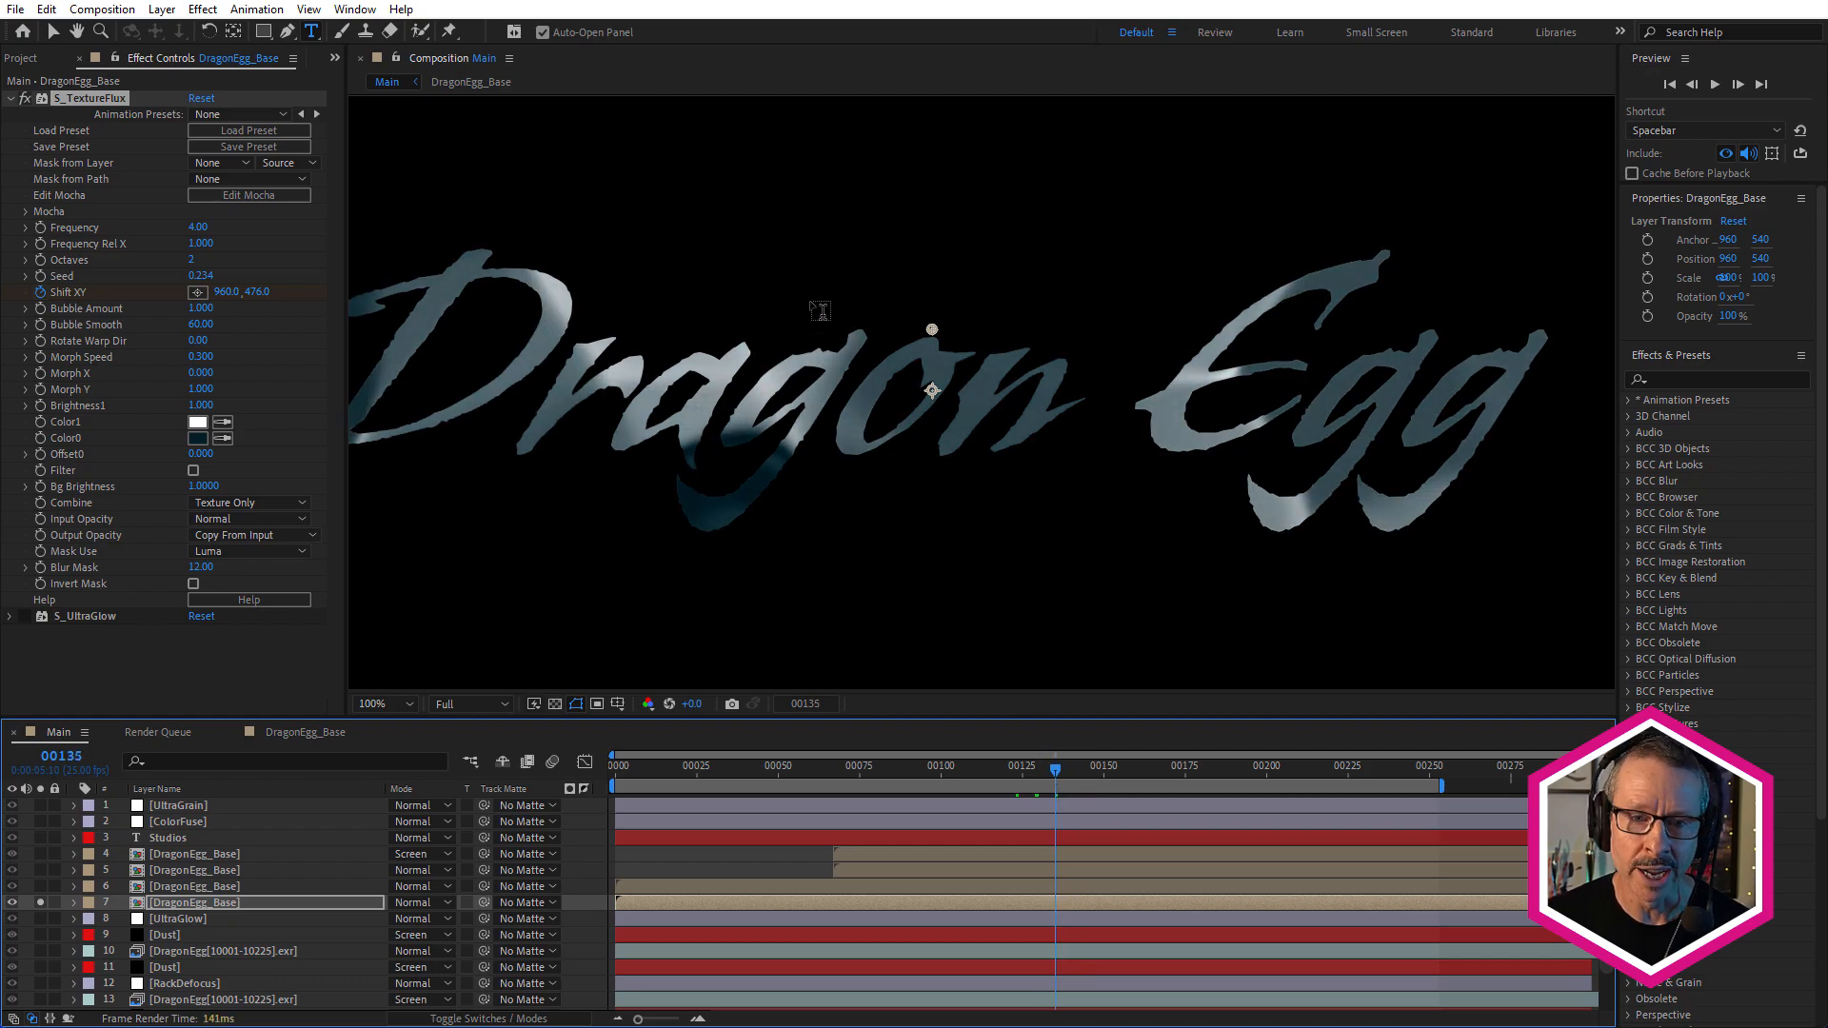
{"action": "left_click", "coordinate": [11, 99]}
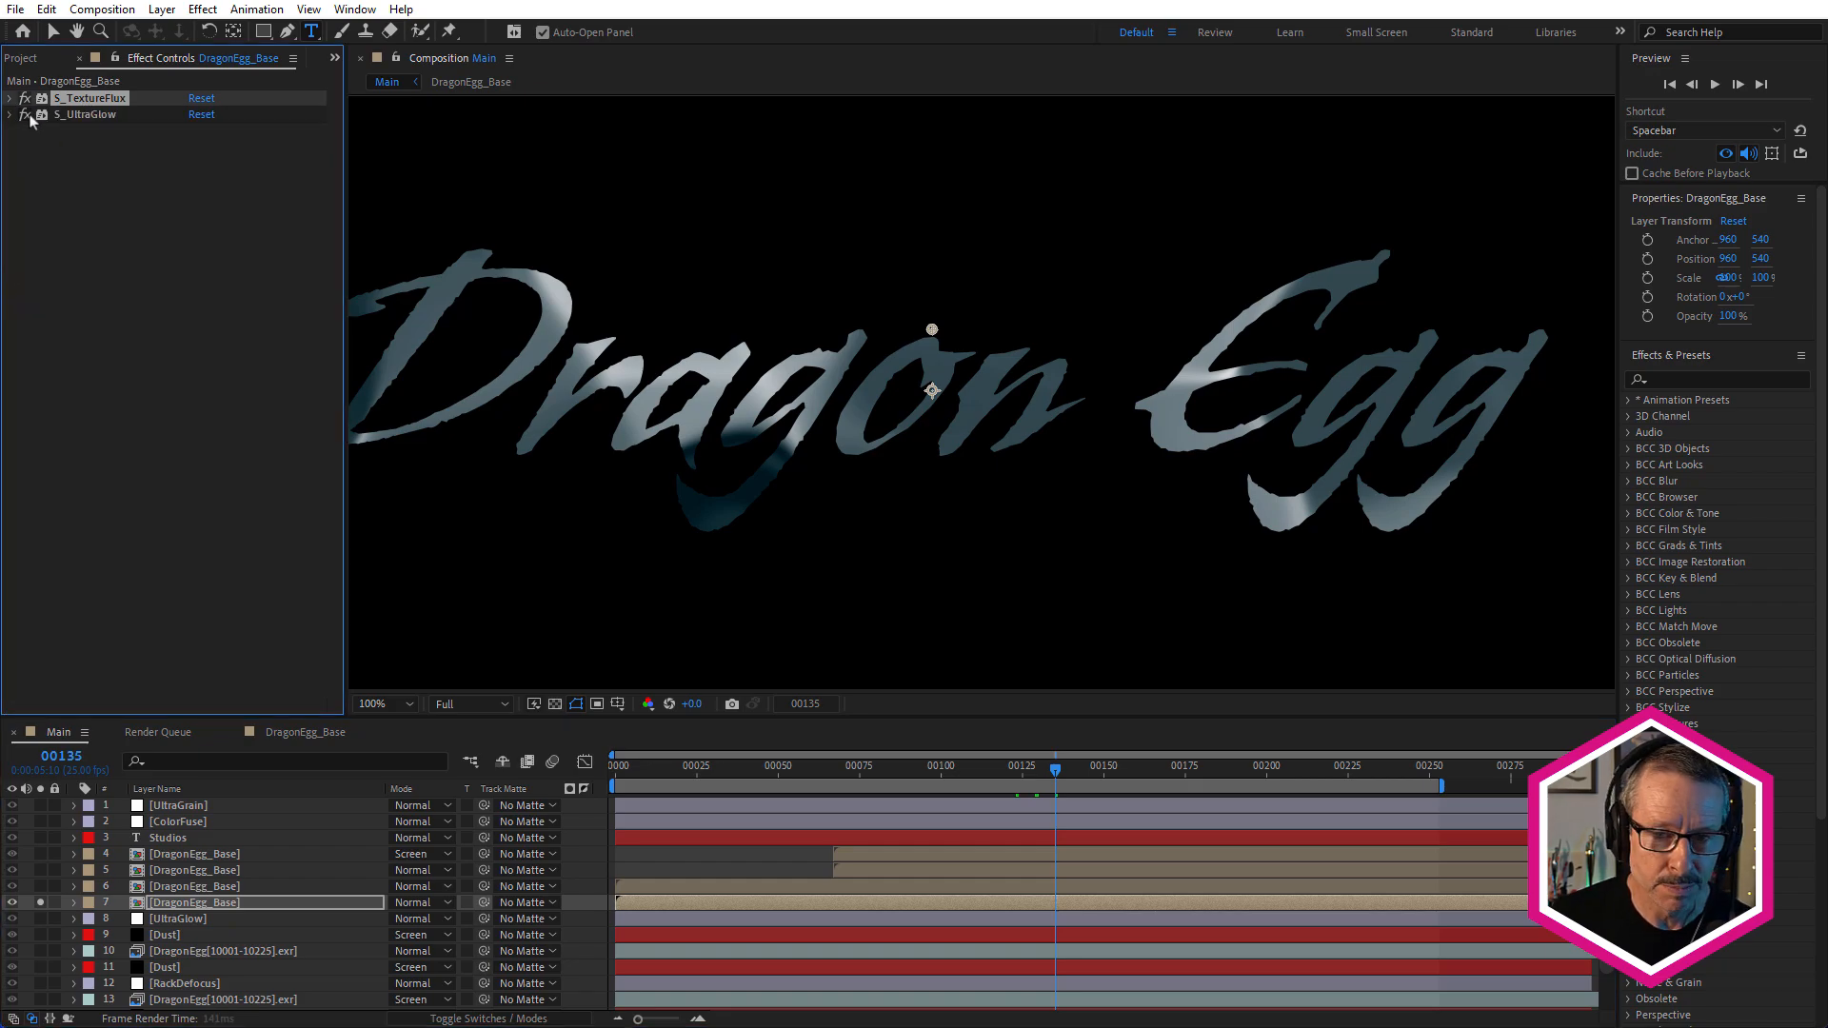
Enable S_UltraGlow on layer 7, turn off its Atmosphere option, and scrub to frame 185 to inspect the smooth glow
{"action": "left_click", "coordinate": [26, 114]}
{"action": "left_click", "coordinate": [9, 115]}
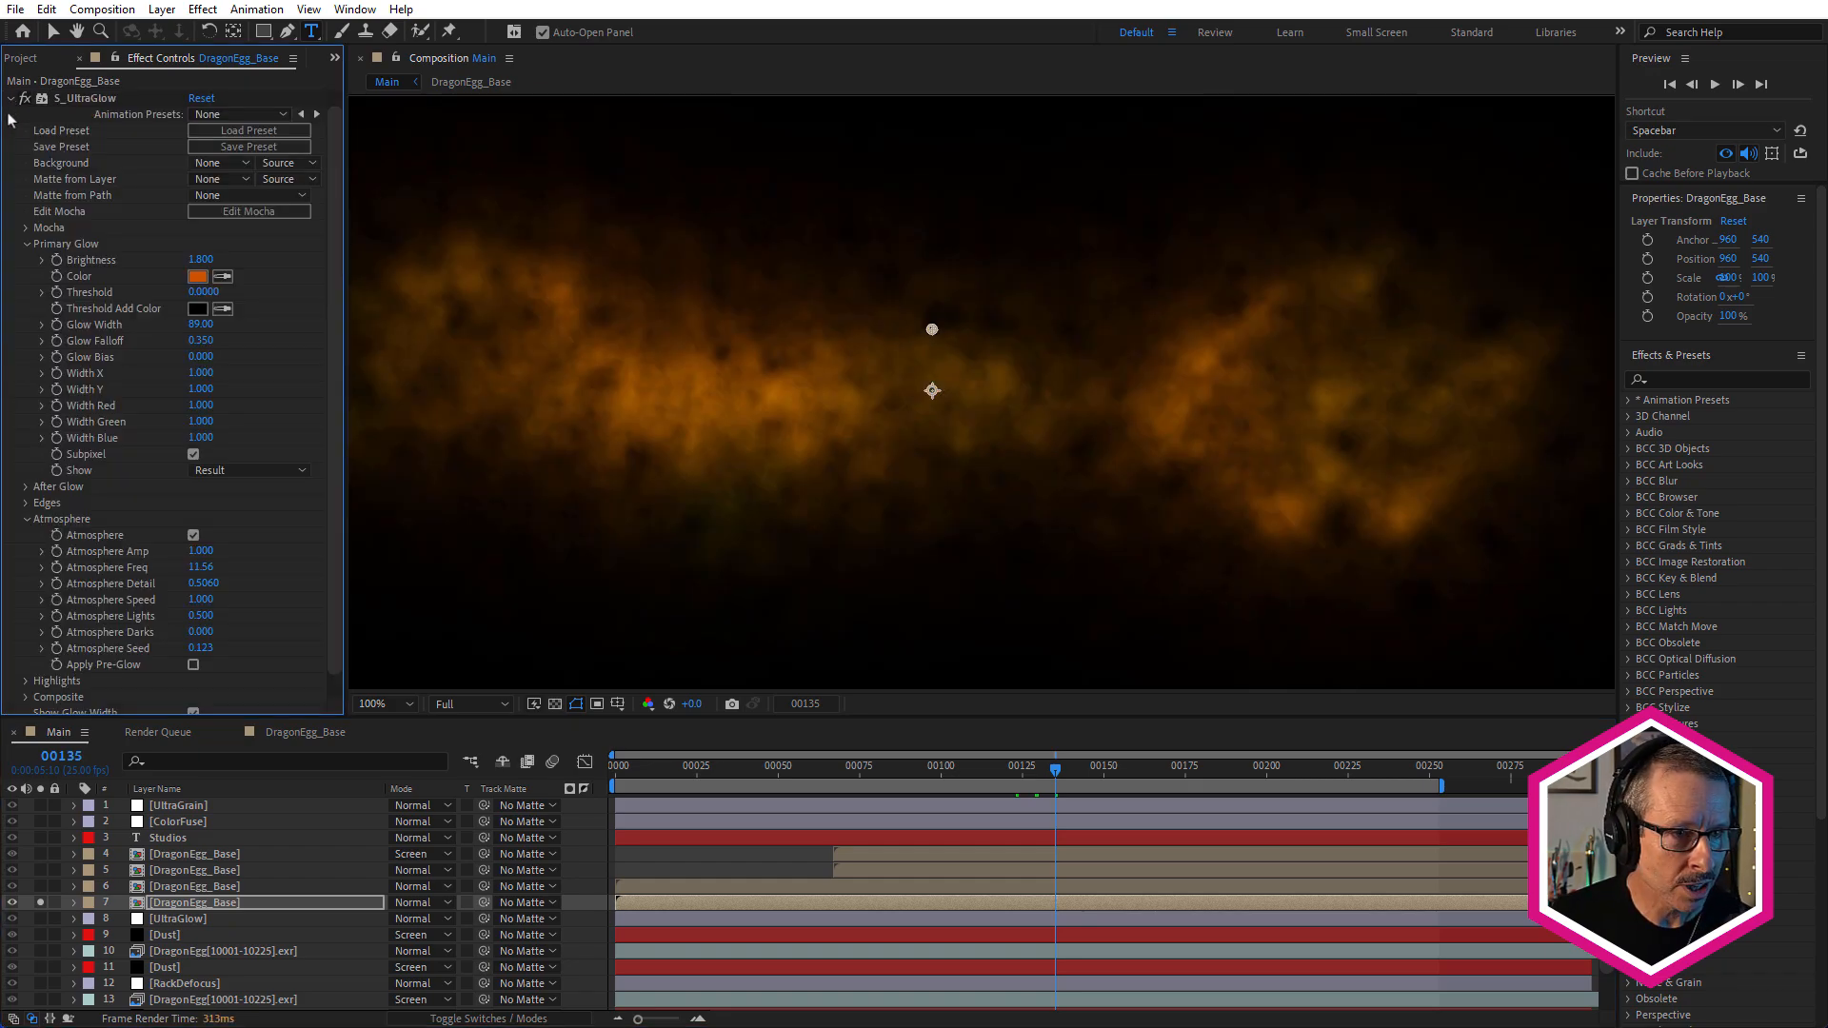
{"action": "left_click", "coordinate": [194, 536]}
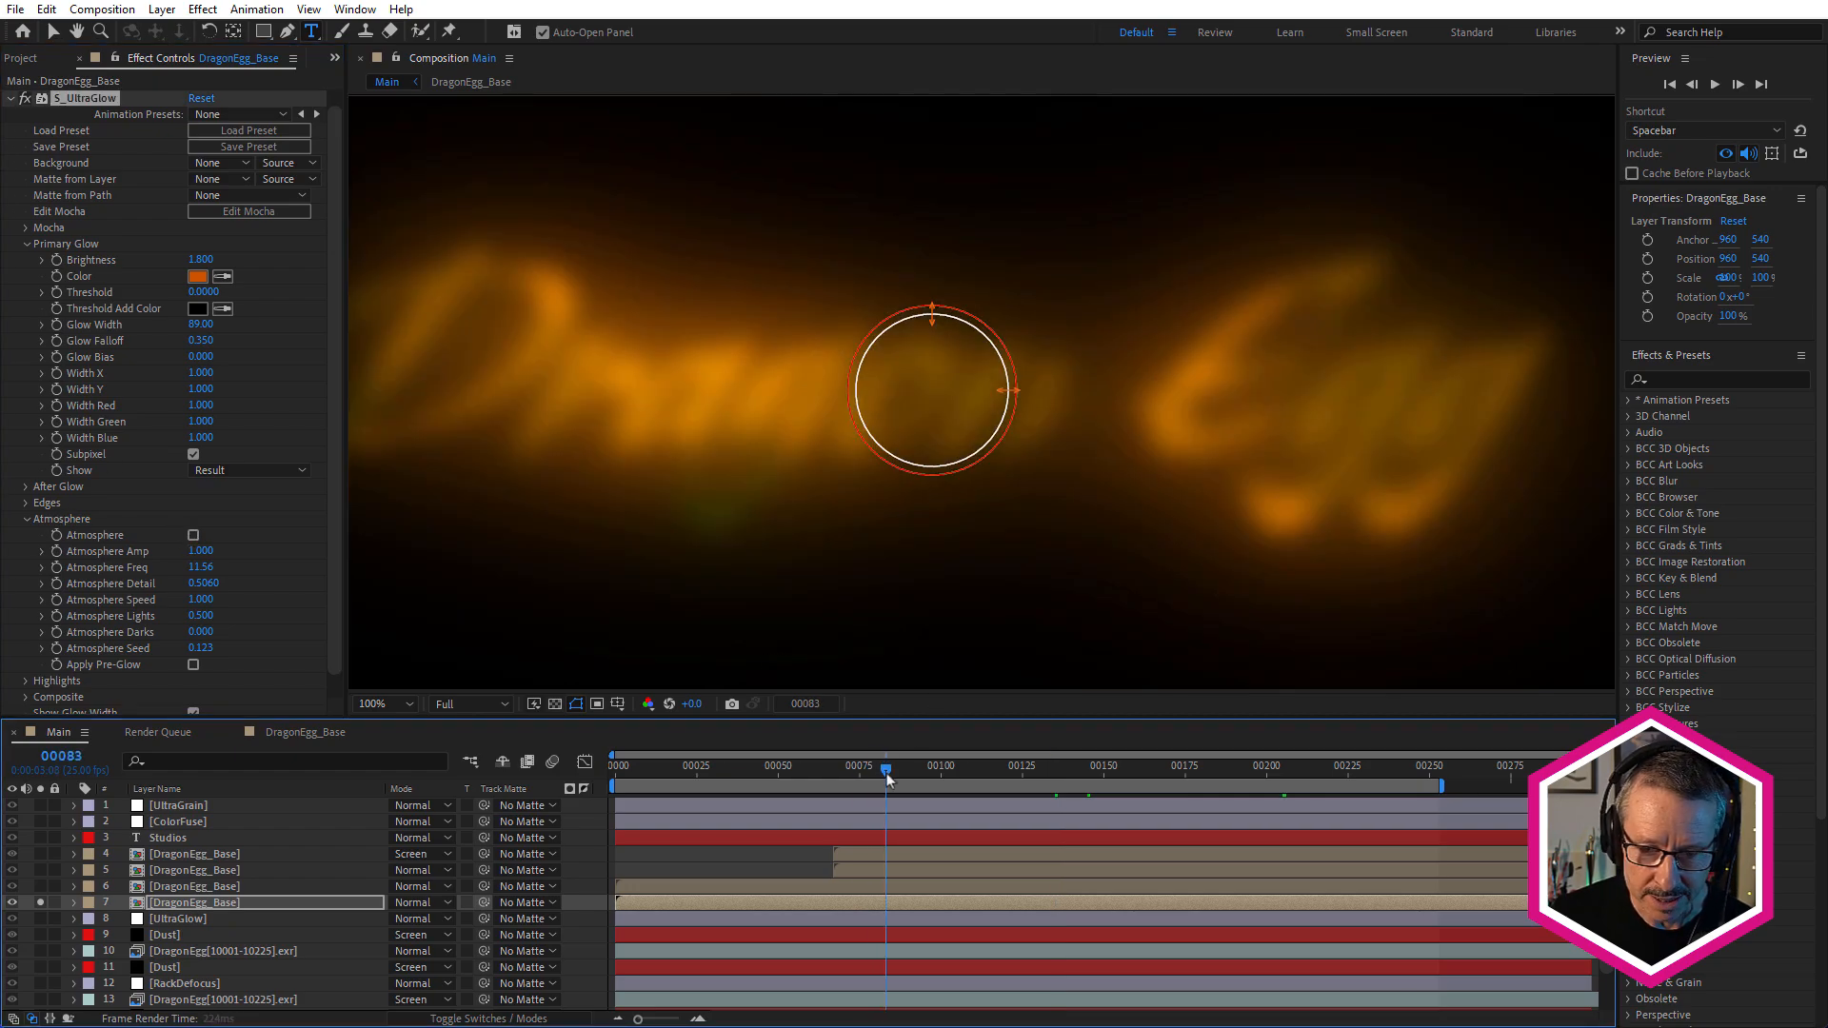
{"action": "left_click", "coordinate": [1053, 777]}
{"action": "left_click_drag", "start_coordinate": [1053, 776], "coordinate": [1213, 844]}
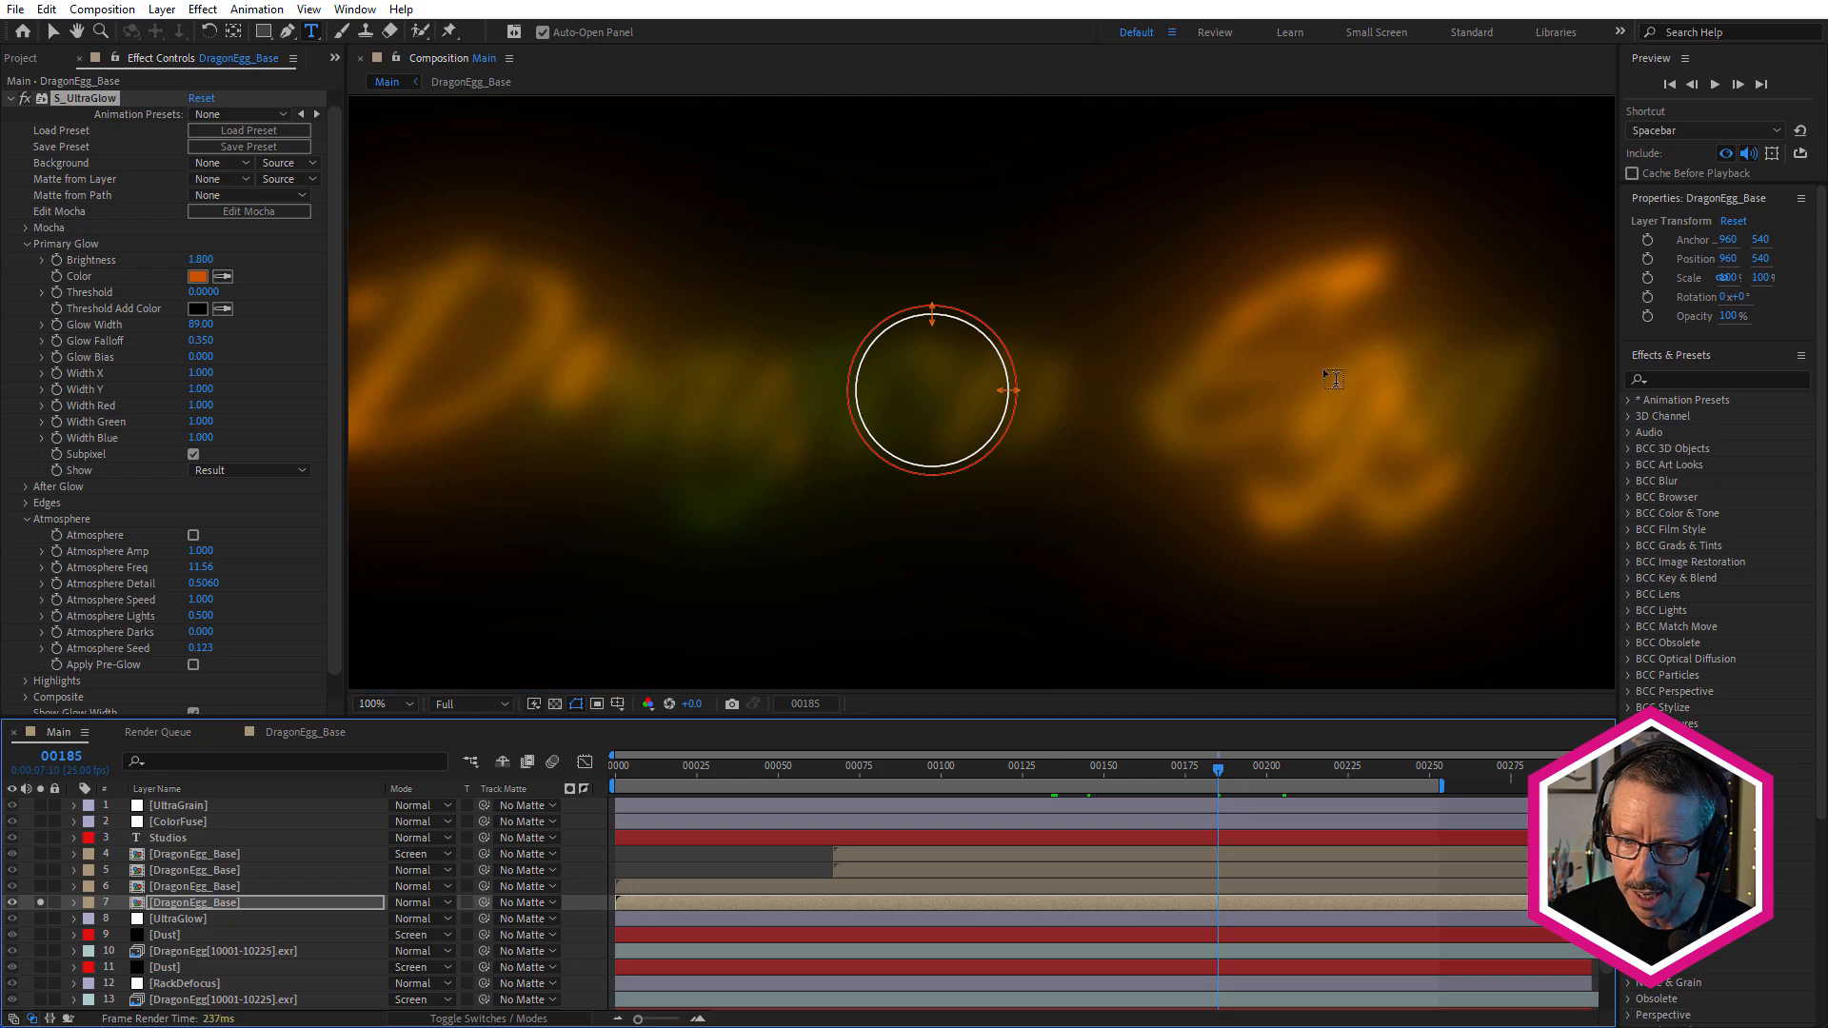
Turn S_UltraGlow's Atmosphere back on for layer 7 and scrub to frame 140 to inspect the smoky glow
{"action": "left_click", "coordinate": [193, 535]}
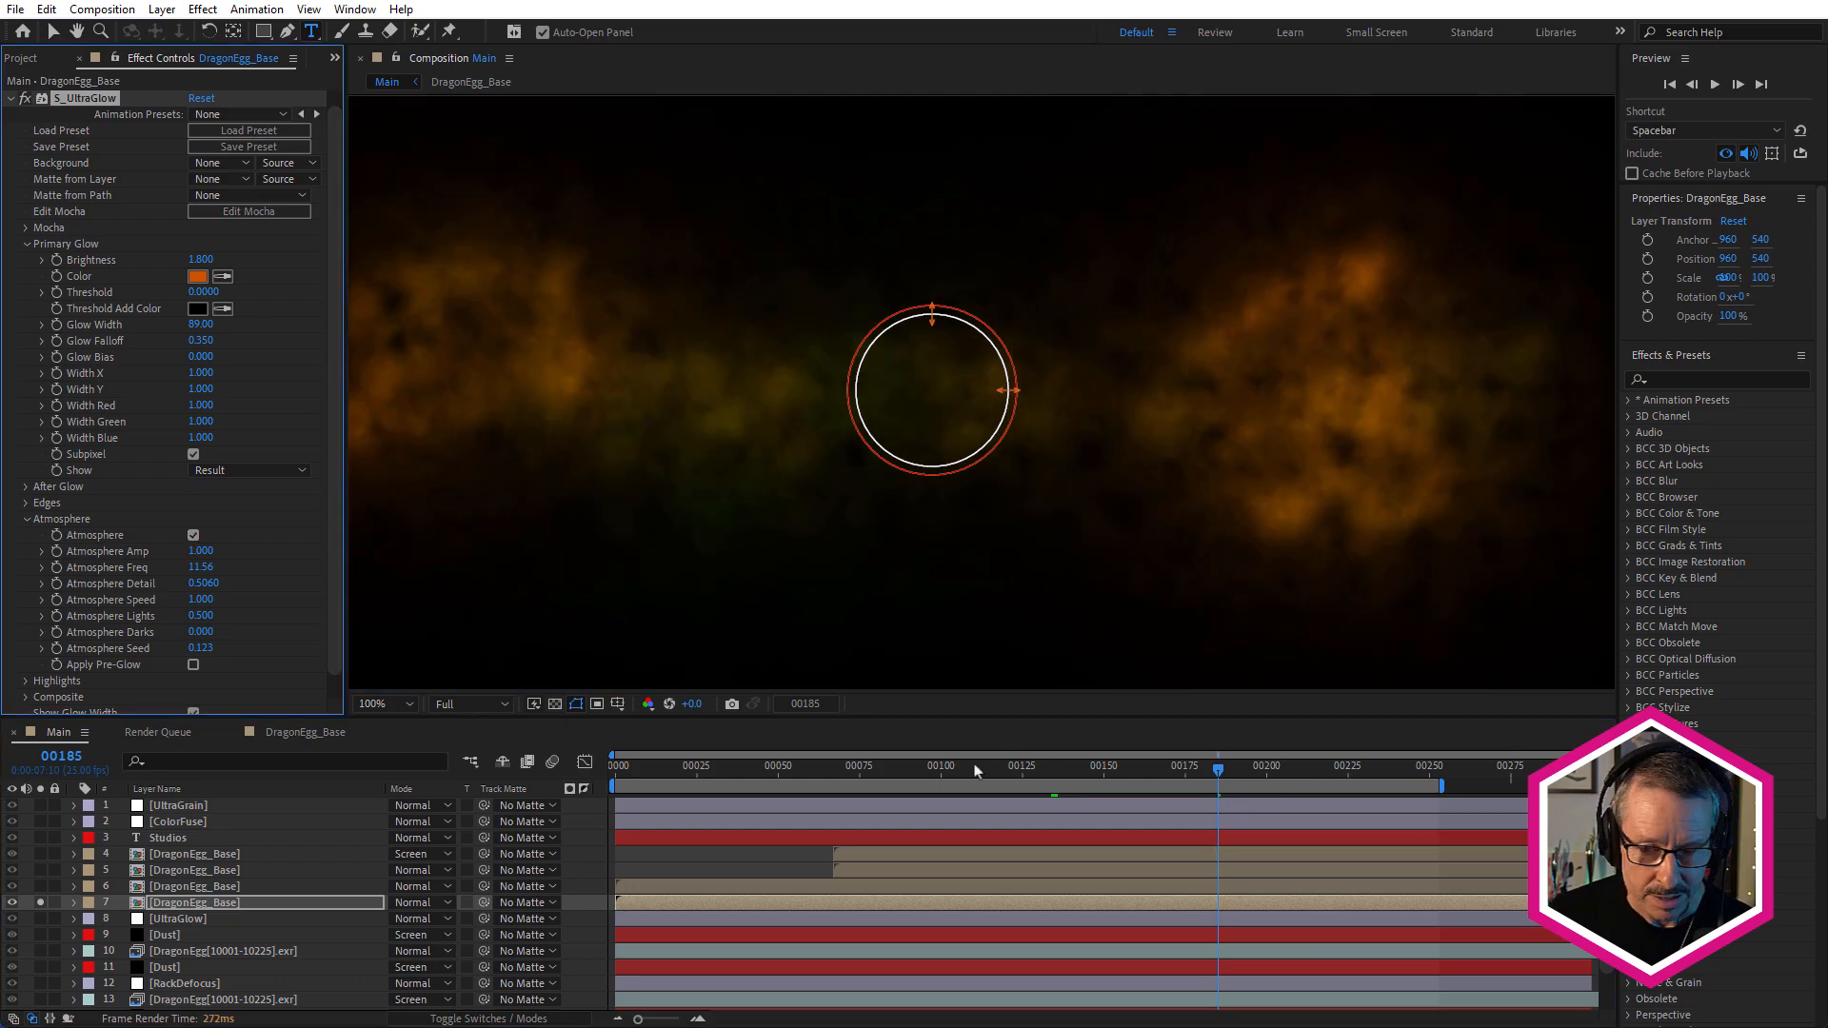
{"action": "left_click_drag", "start_coordinate": [922, 769], "coordinate": [1121, 773]}
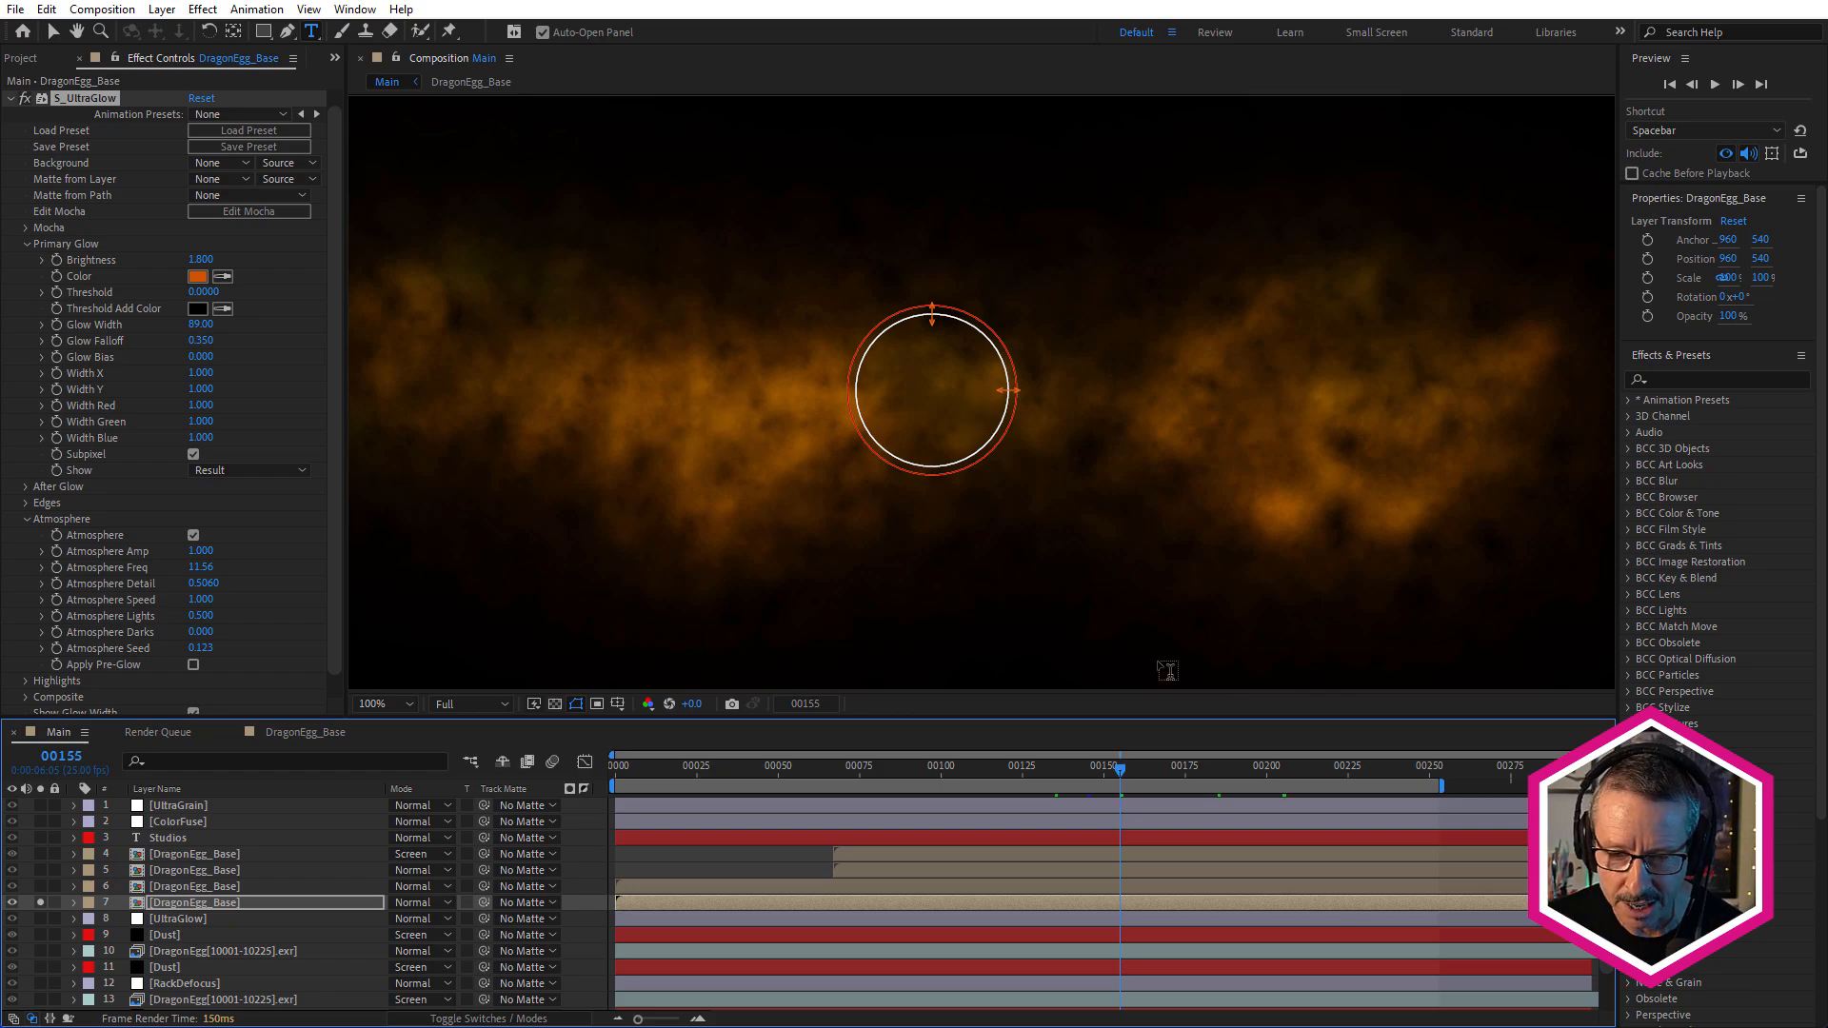
{"action": "left_click_drag", "start_coordinate": [1124, 774], "coordinate": [1071, 787]}
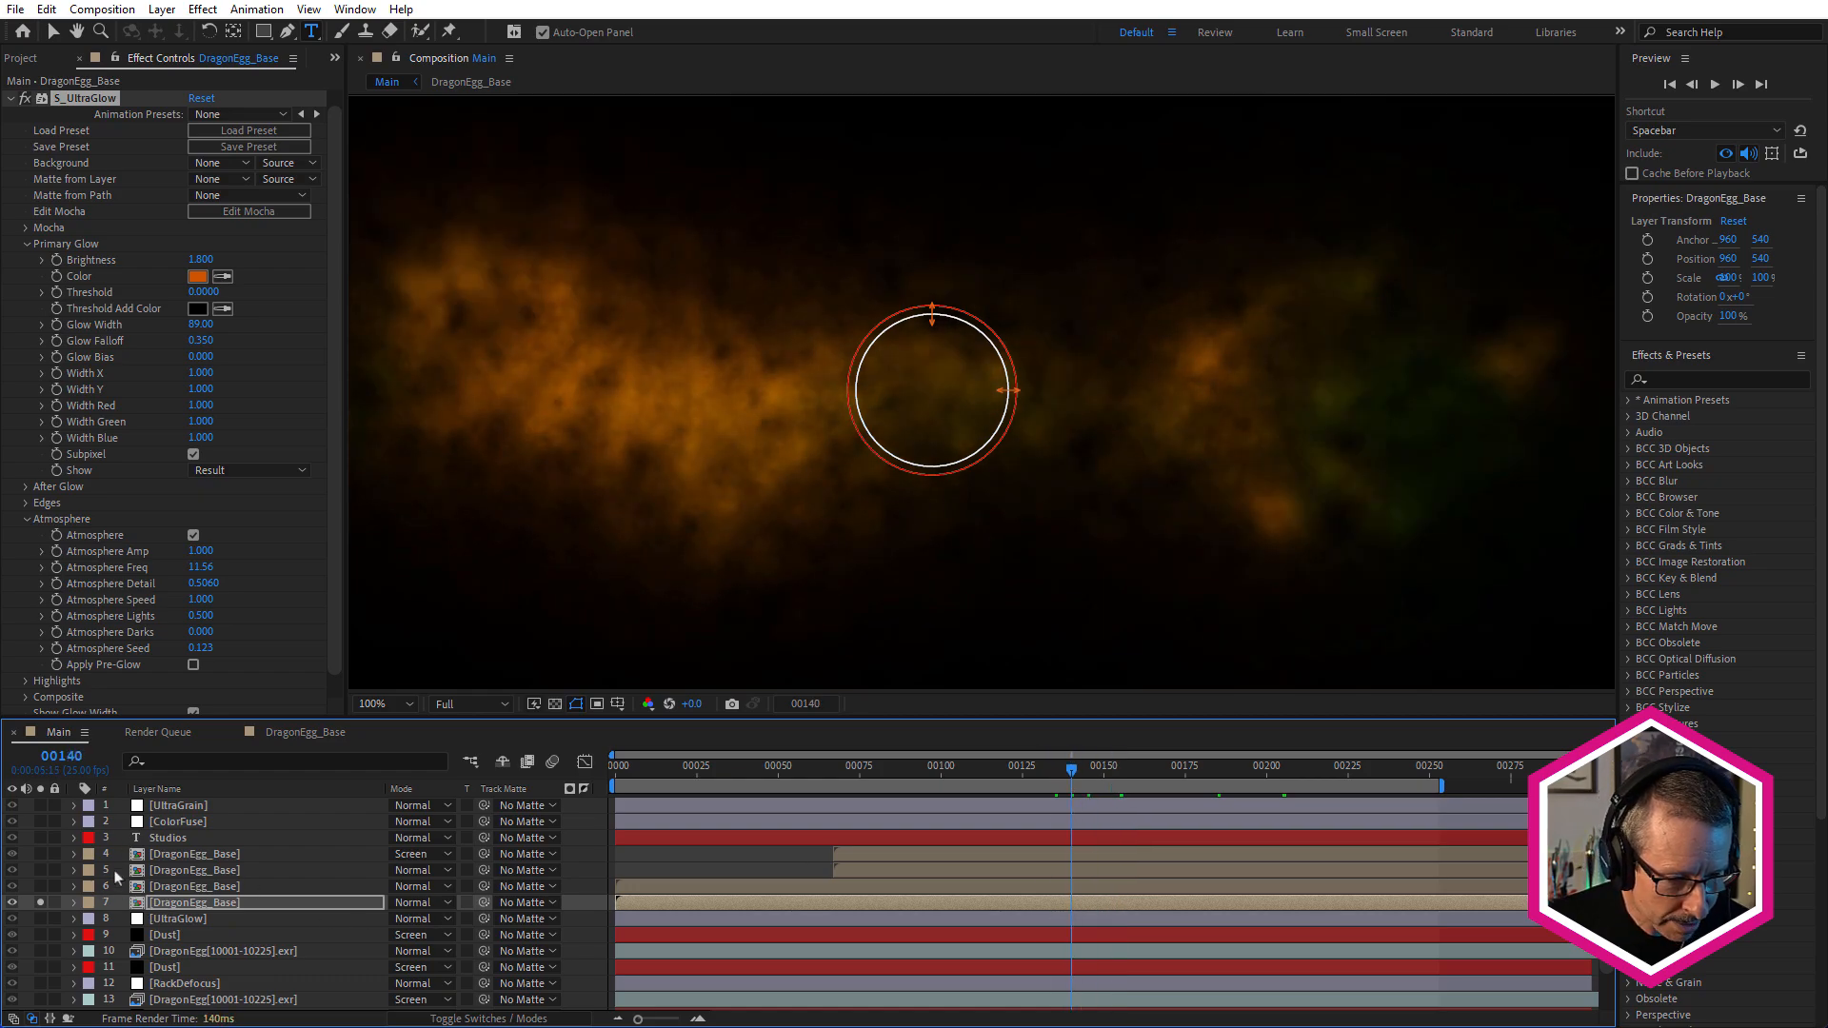
Solo DragonEgg_Base layer 6 instead of layer 7, select it, and disable its Simple Choker, S_TextureFlux, S_UltraGlow and S_Rays effects
{"action": "left_click_drag", "start_coordinate": [40, 887], "coordinate": [40, 903]}
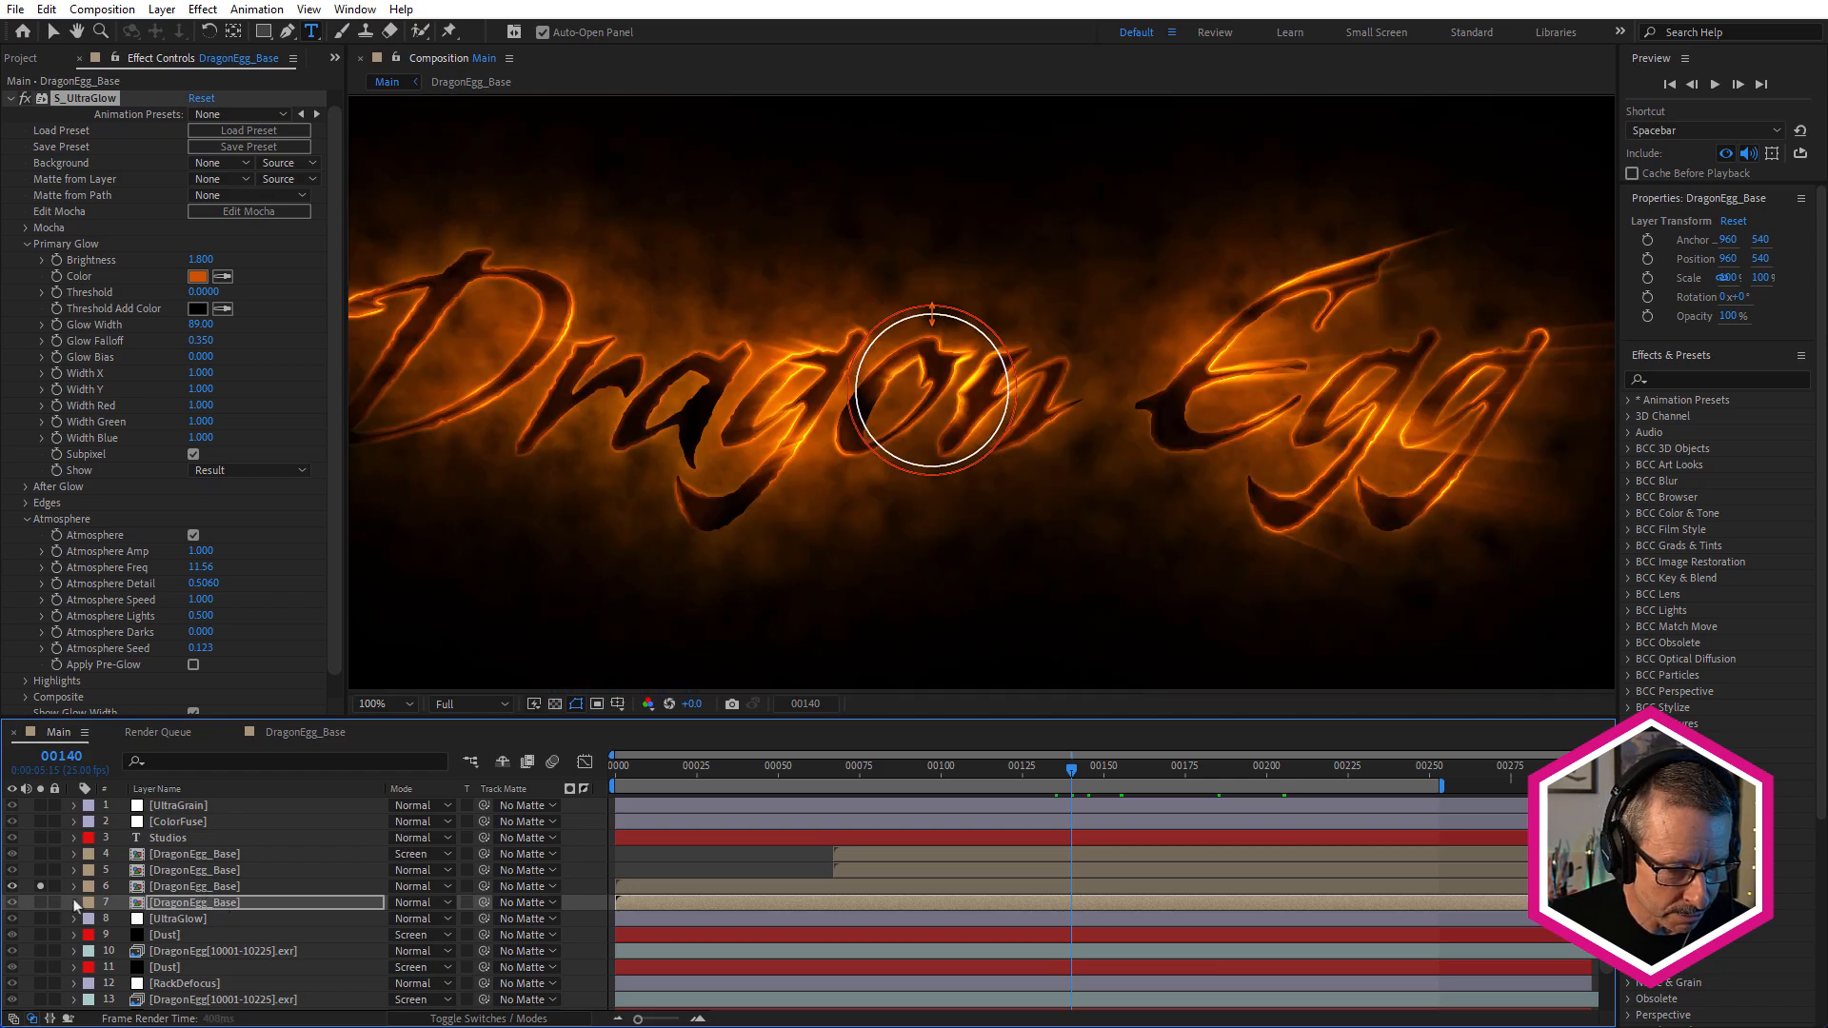
{"action": "key", "text": "ctrl+Up"}
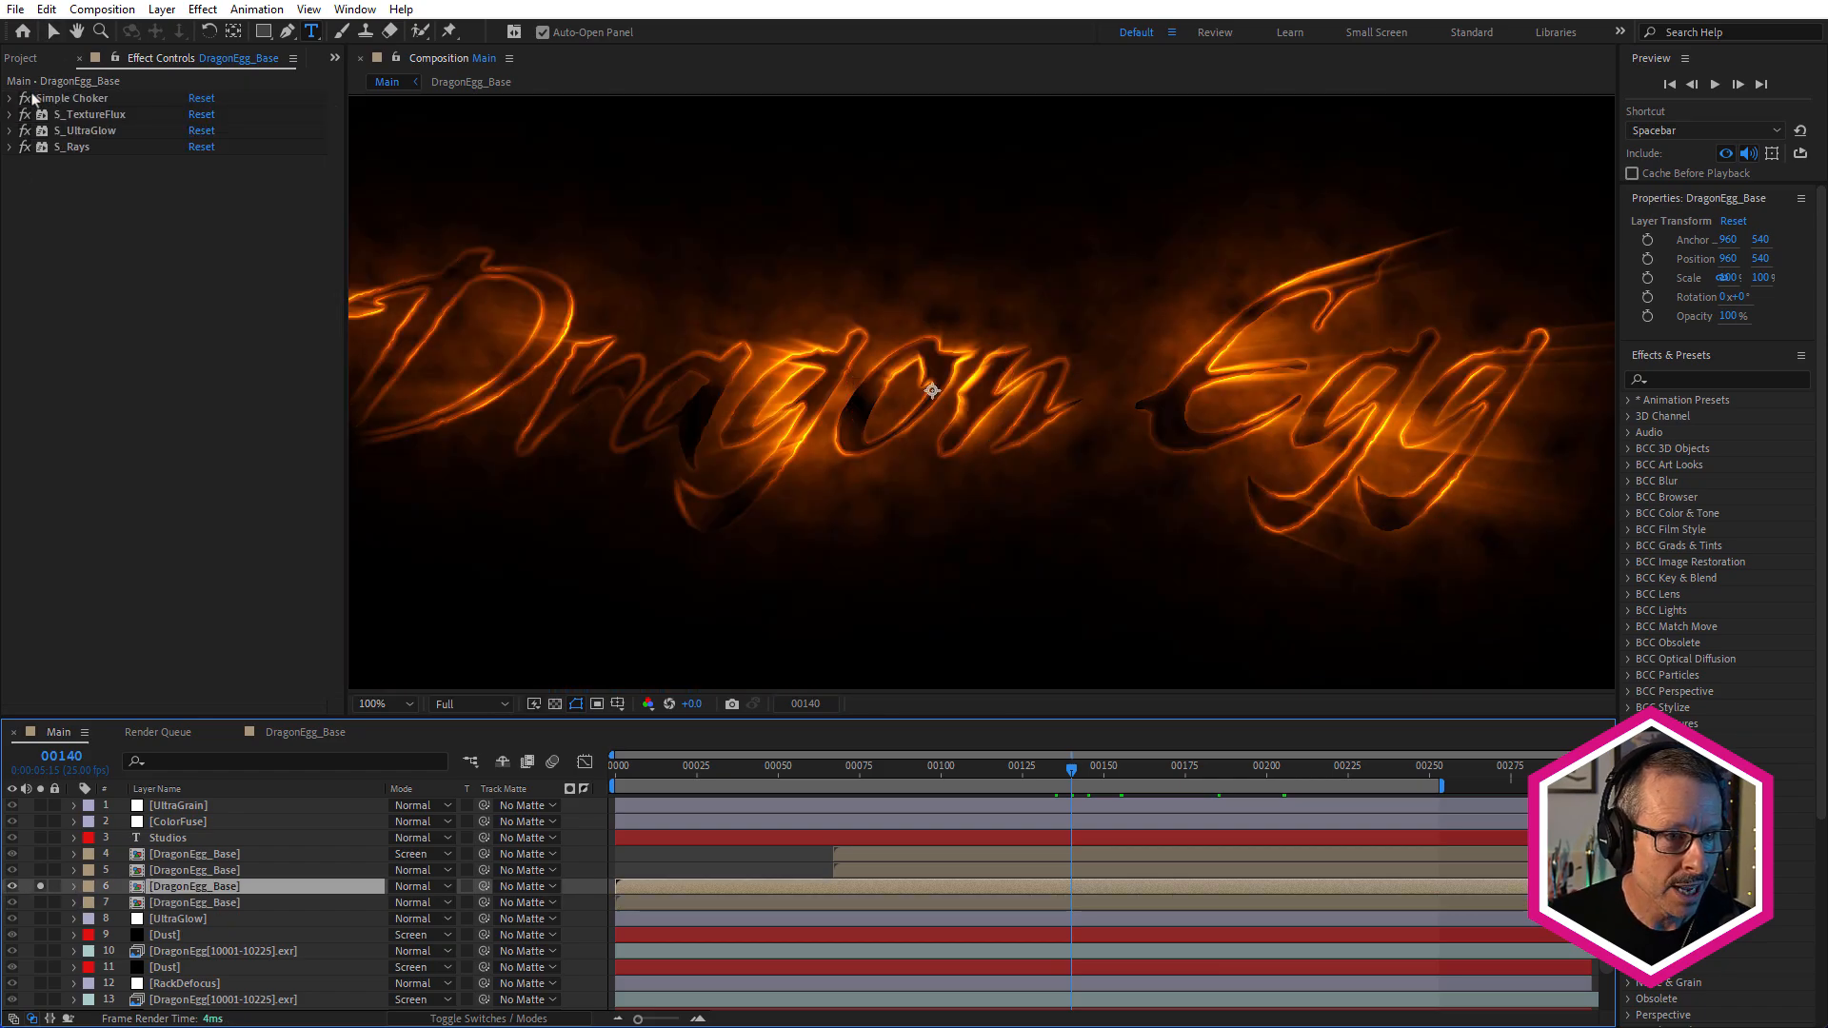
{"action": "left_click_drag", "start_coordinate": [31, 98], "coordinate": [26, 146]}
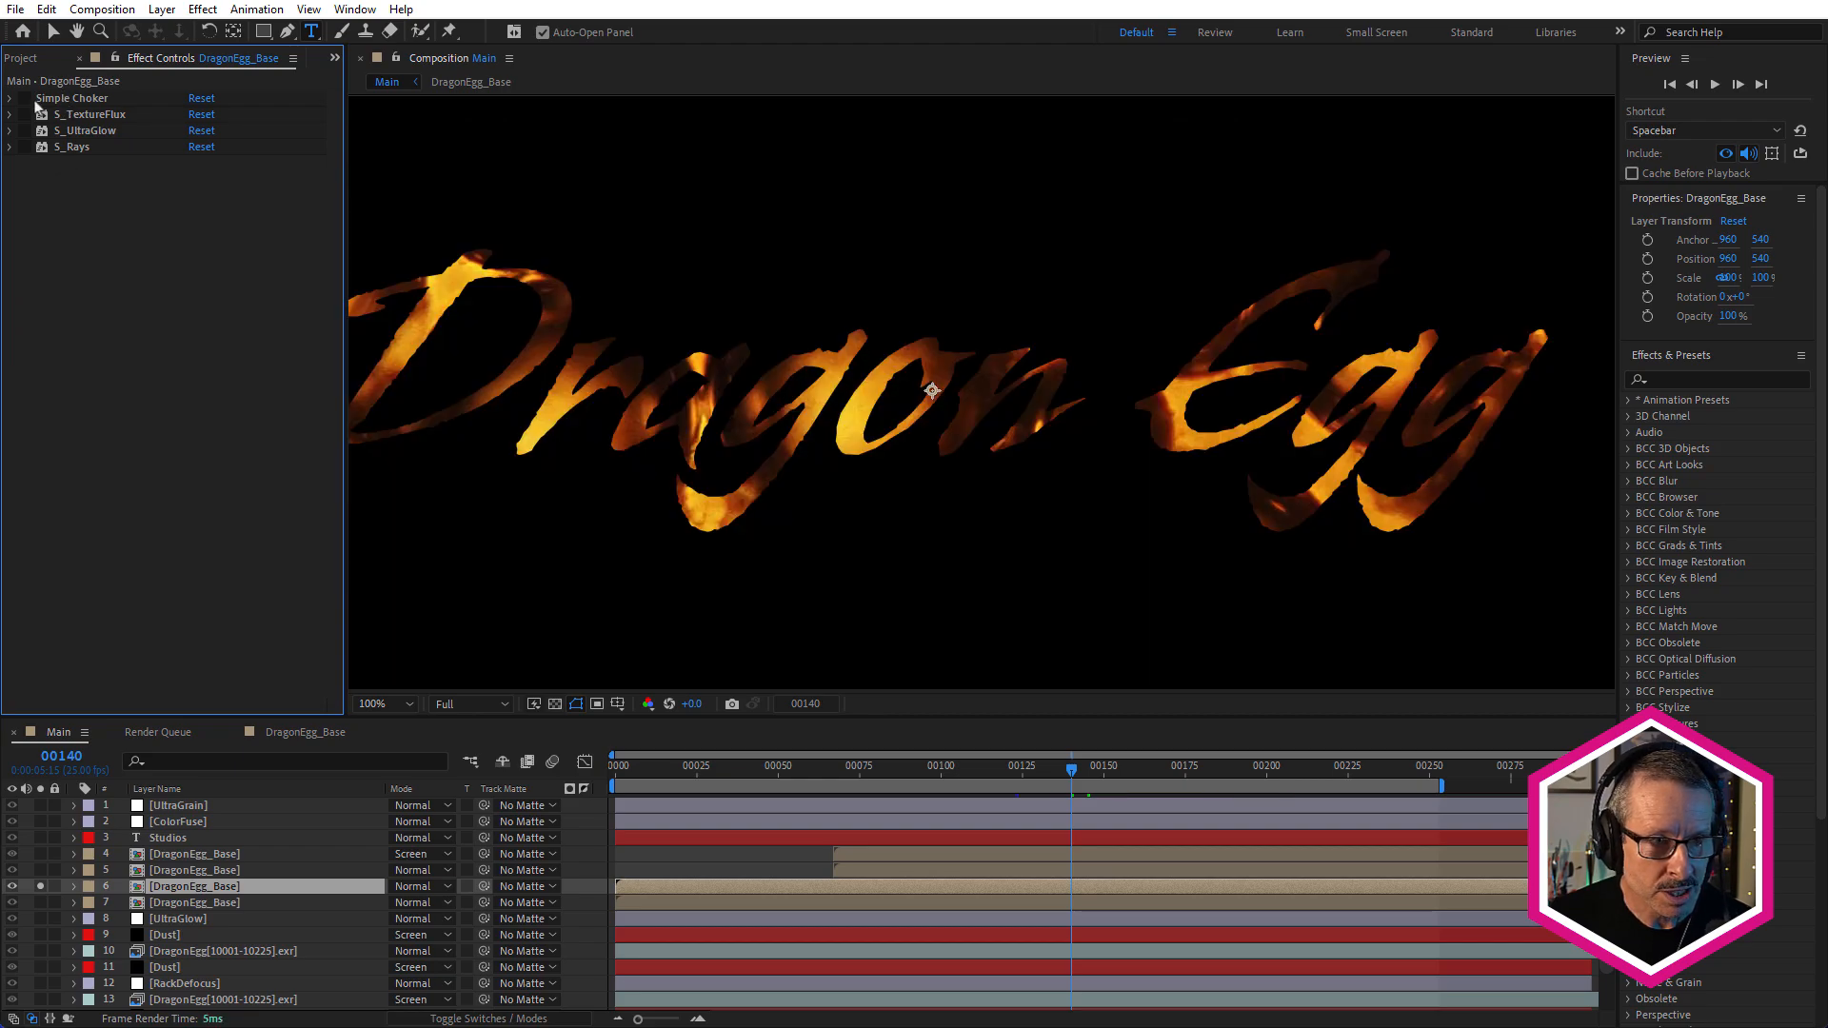
Re-enable S_TextureFlux and S_UltraGlow on layer 6, leaving Simple Choker and S_Rays off
{"action": "left_click", "coordinate": [82, 115]}
{"action": "left_click", "coordinate": [24, 115]}
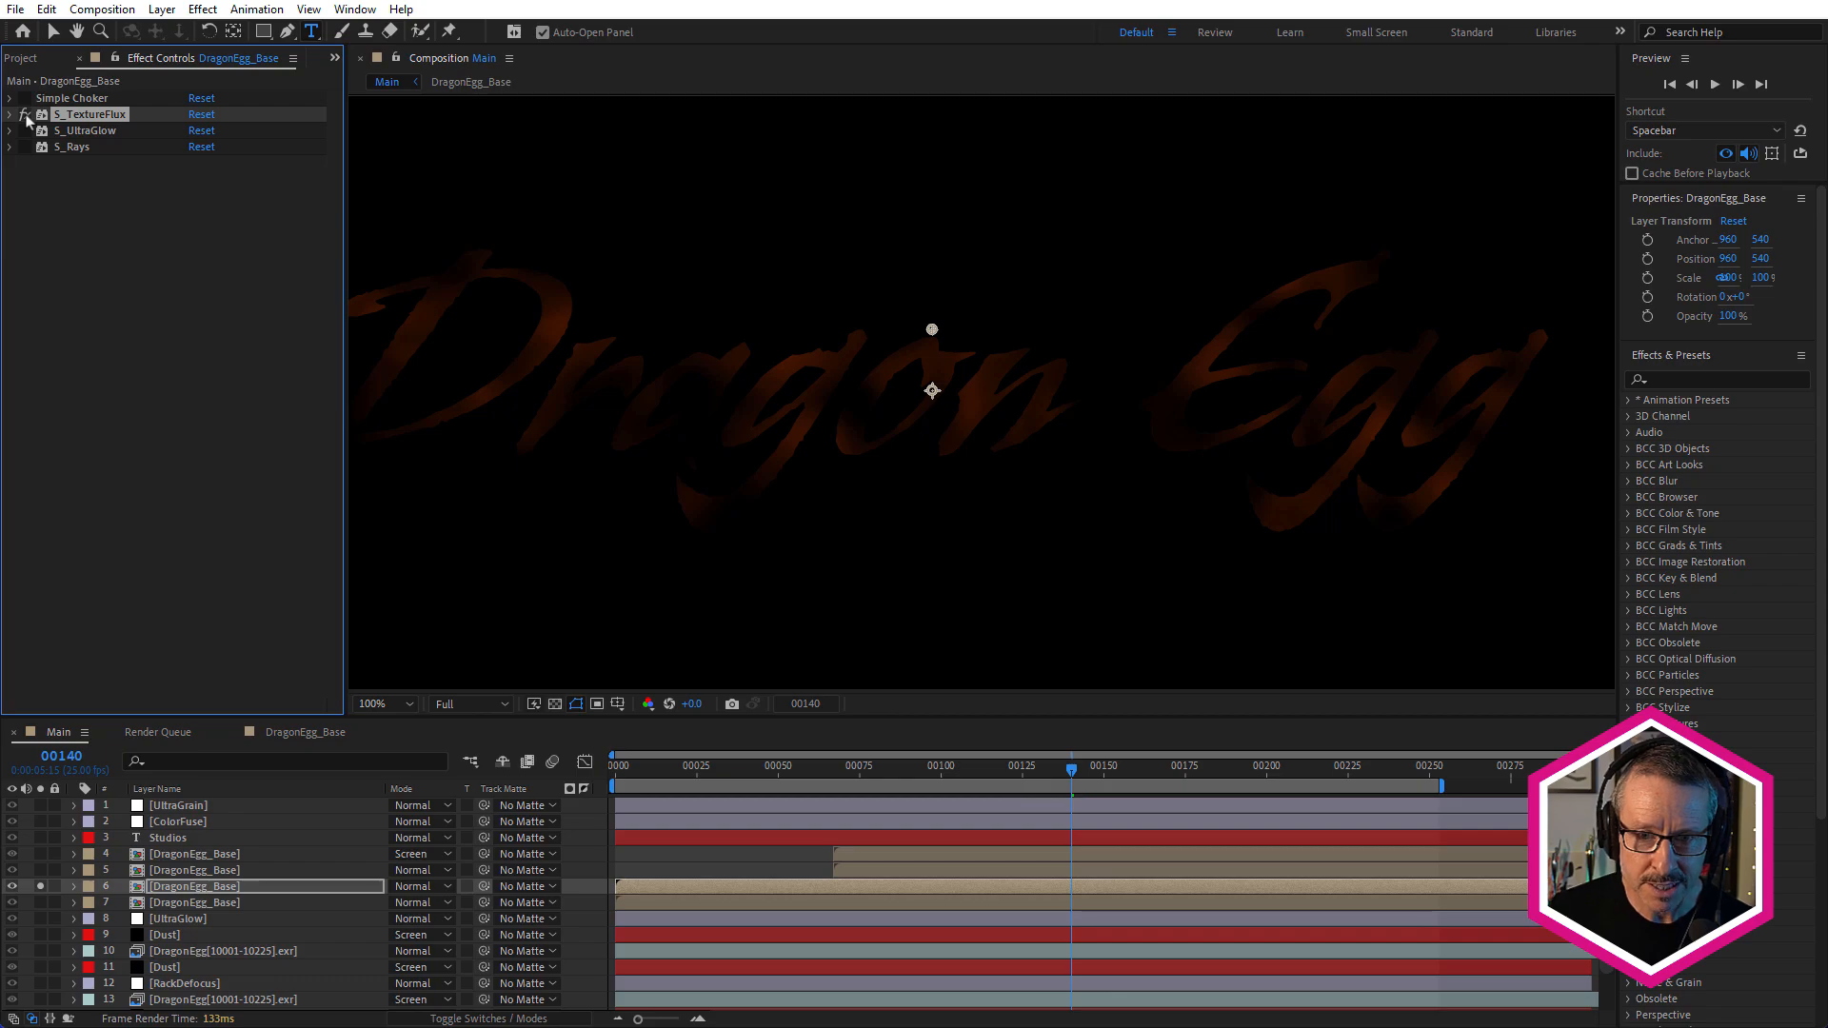
{"action": "left_click", "coordinate": [25, 130]}
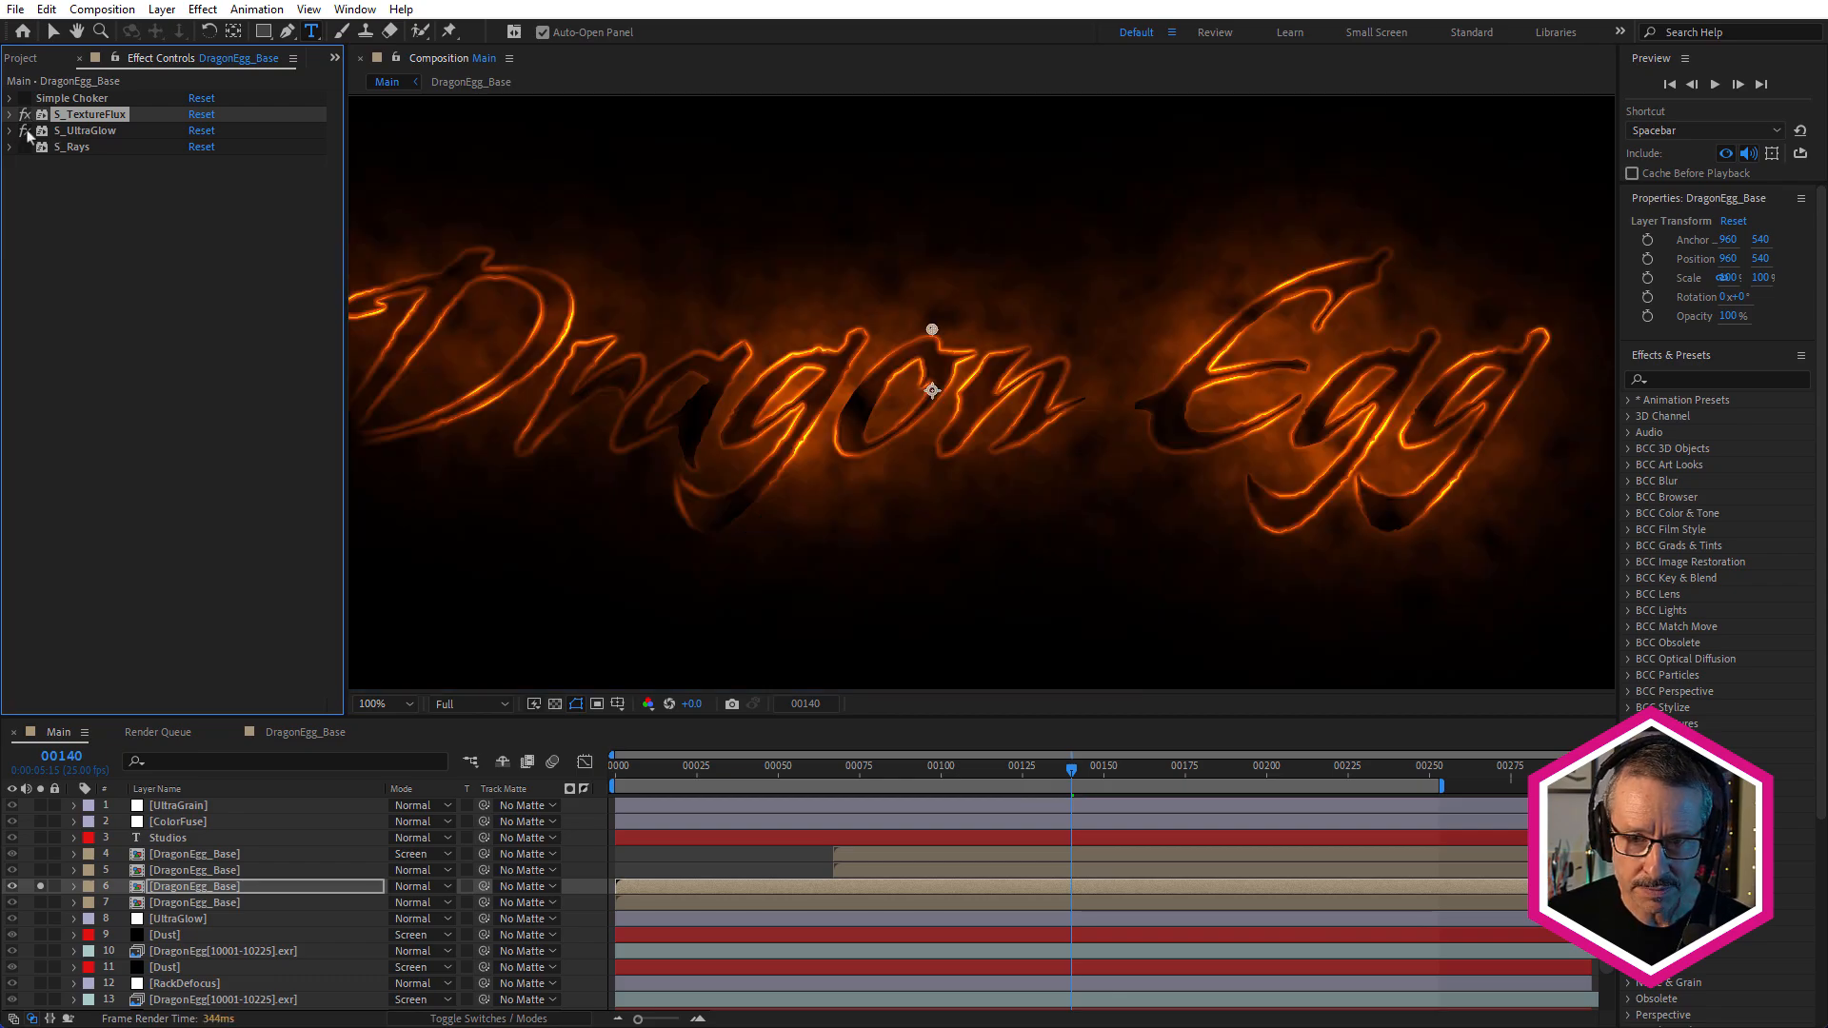
Show layer 6's S_UltraGlow parameters, turn off Edge Detect, and scrub to frame 133 to inspect the title
{"action": "left_click", "coordinate": [80, 133]}
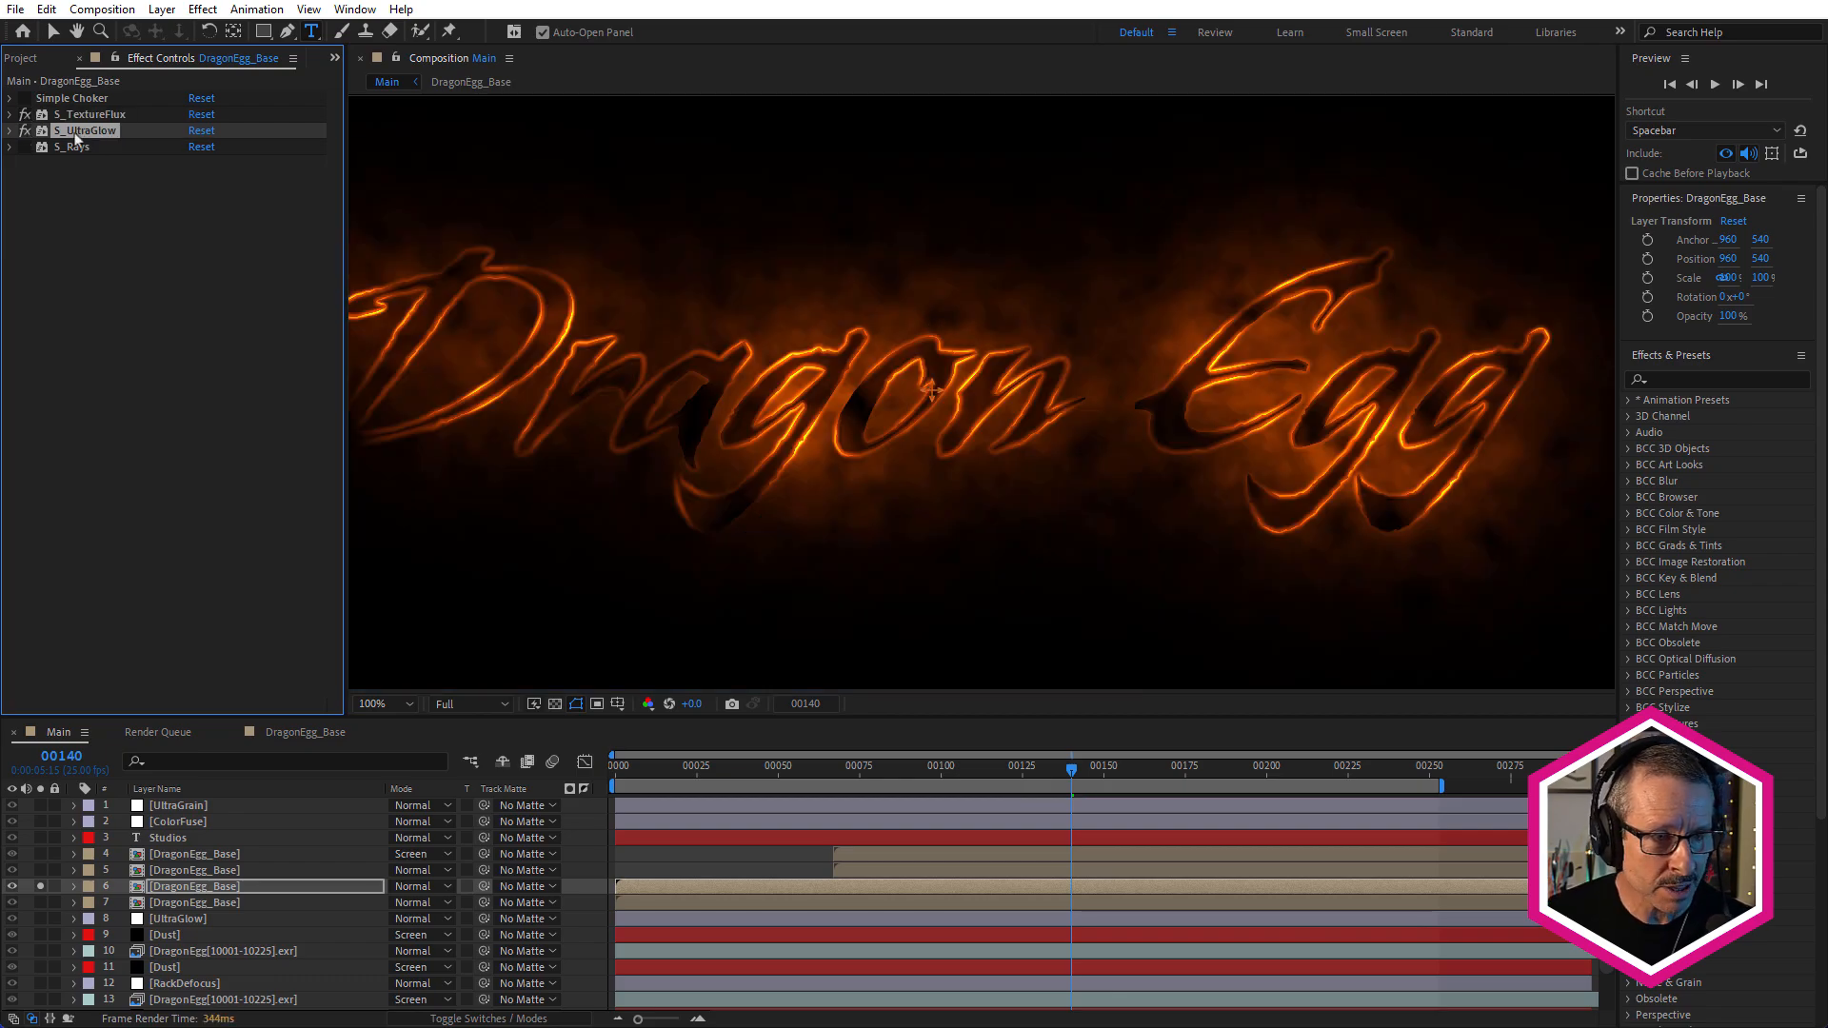
{"action": "left_click", "coordinate": [9, 132]}
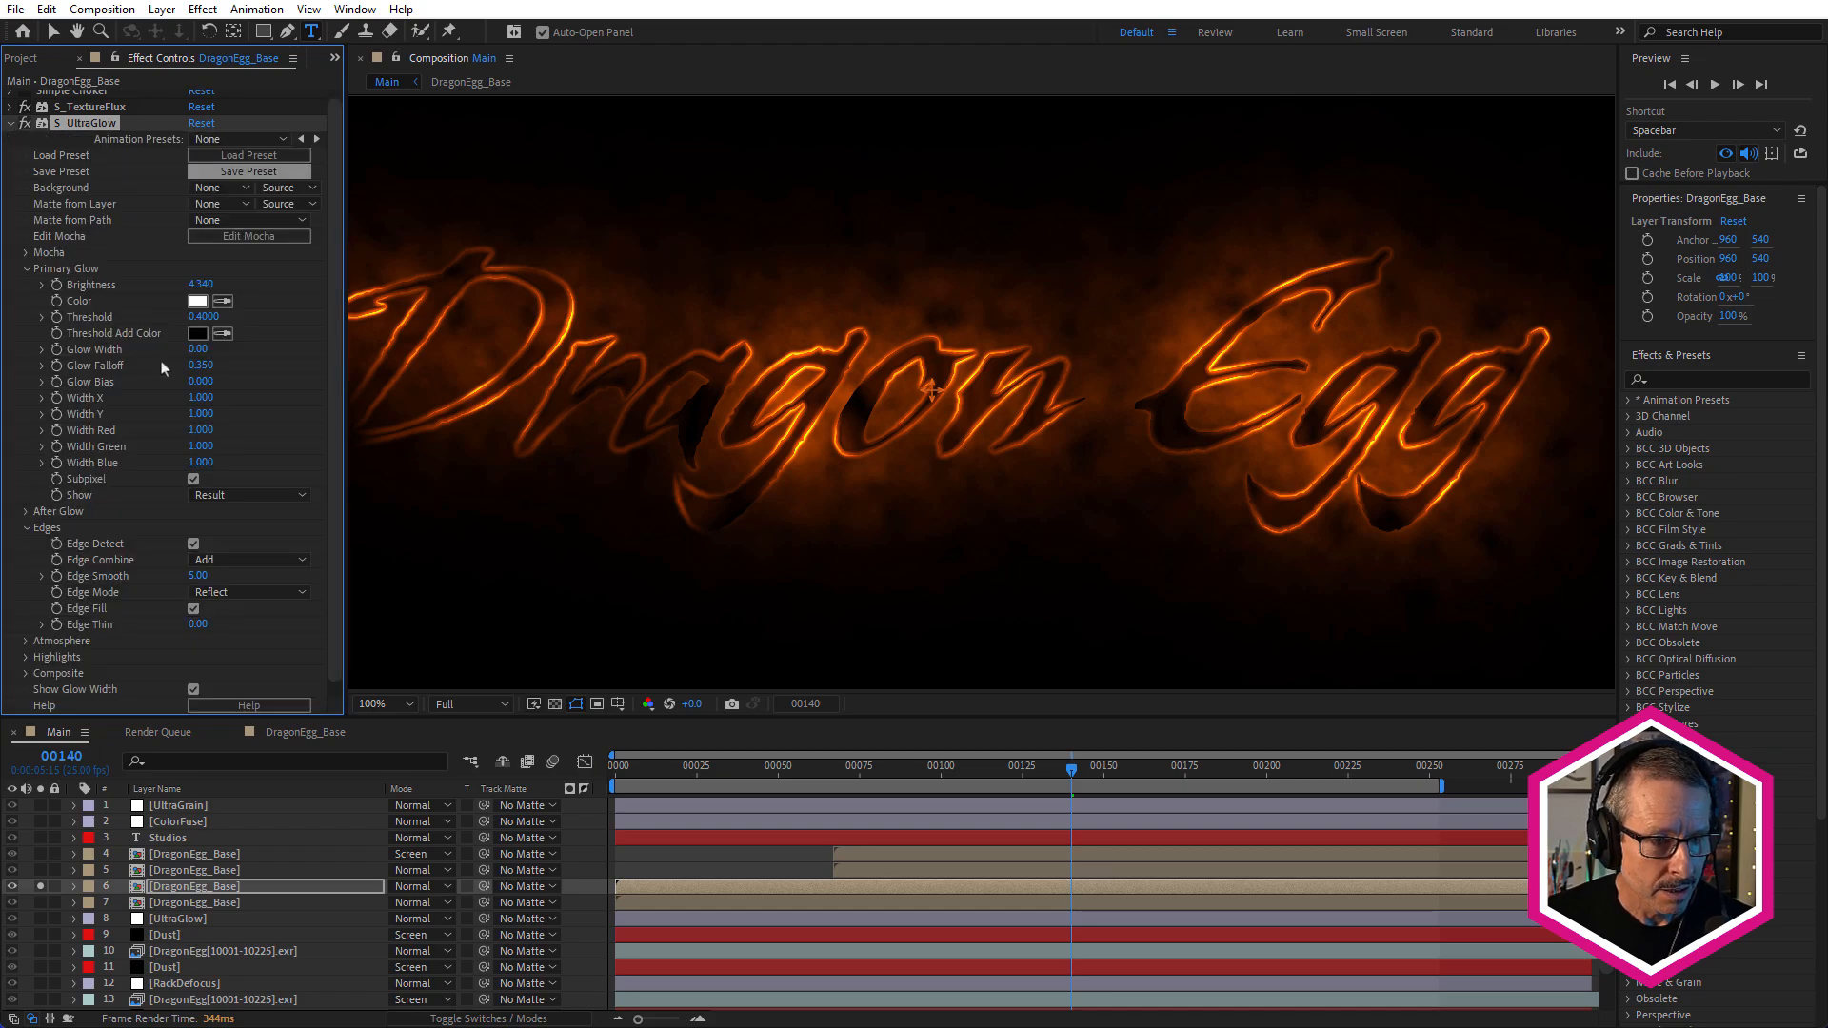
{"action": "scroll", "coordinate": [101, 455], "scroll_direction": "down", "scroll_amount": 1}
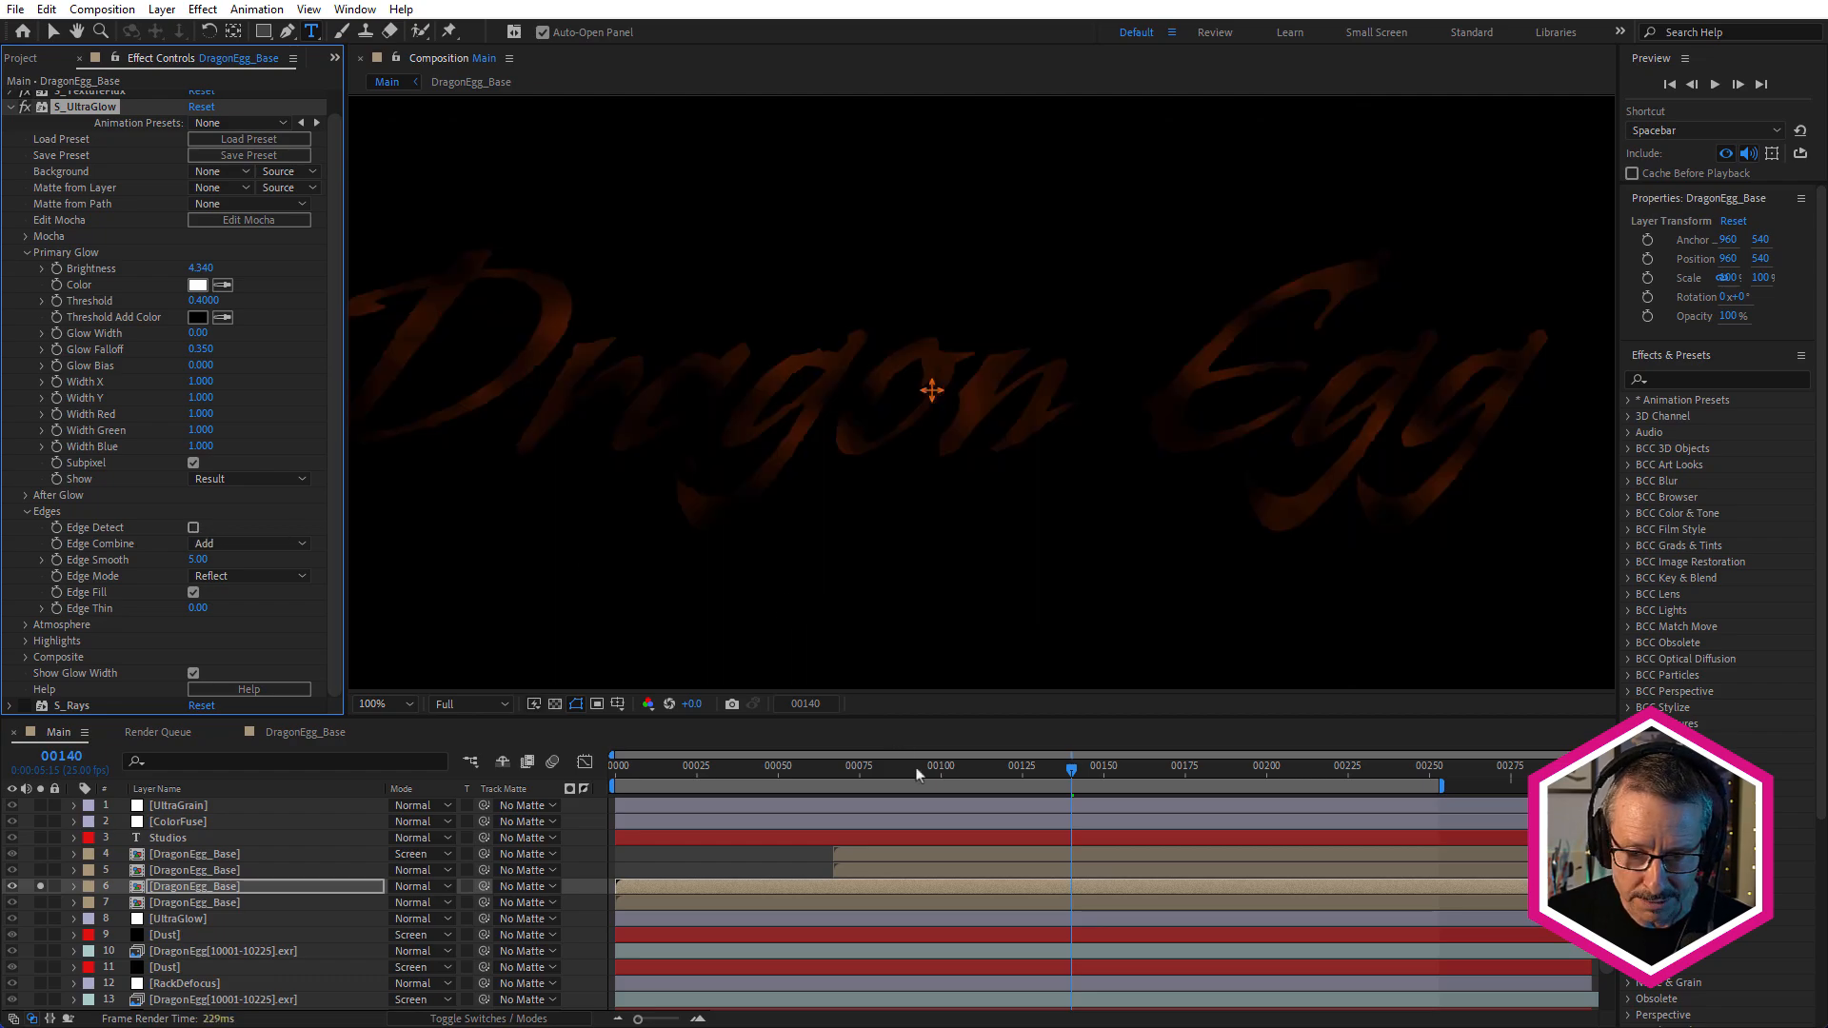
{"action": "left_click_drag", "start_coordinate": [919, 773], "coordinate": [1048, 832]}
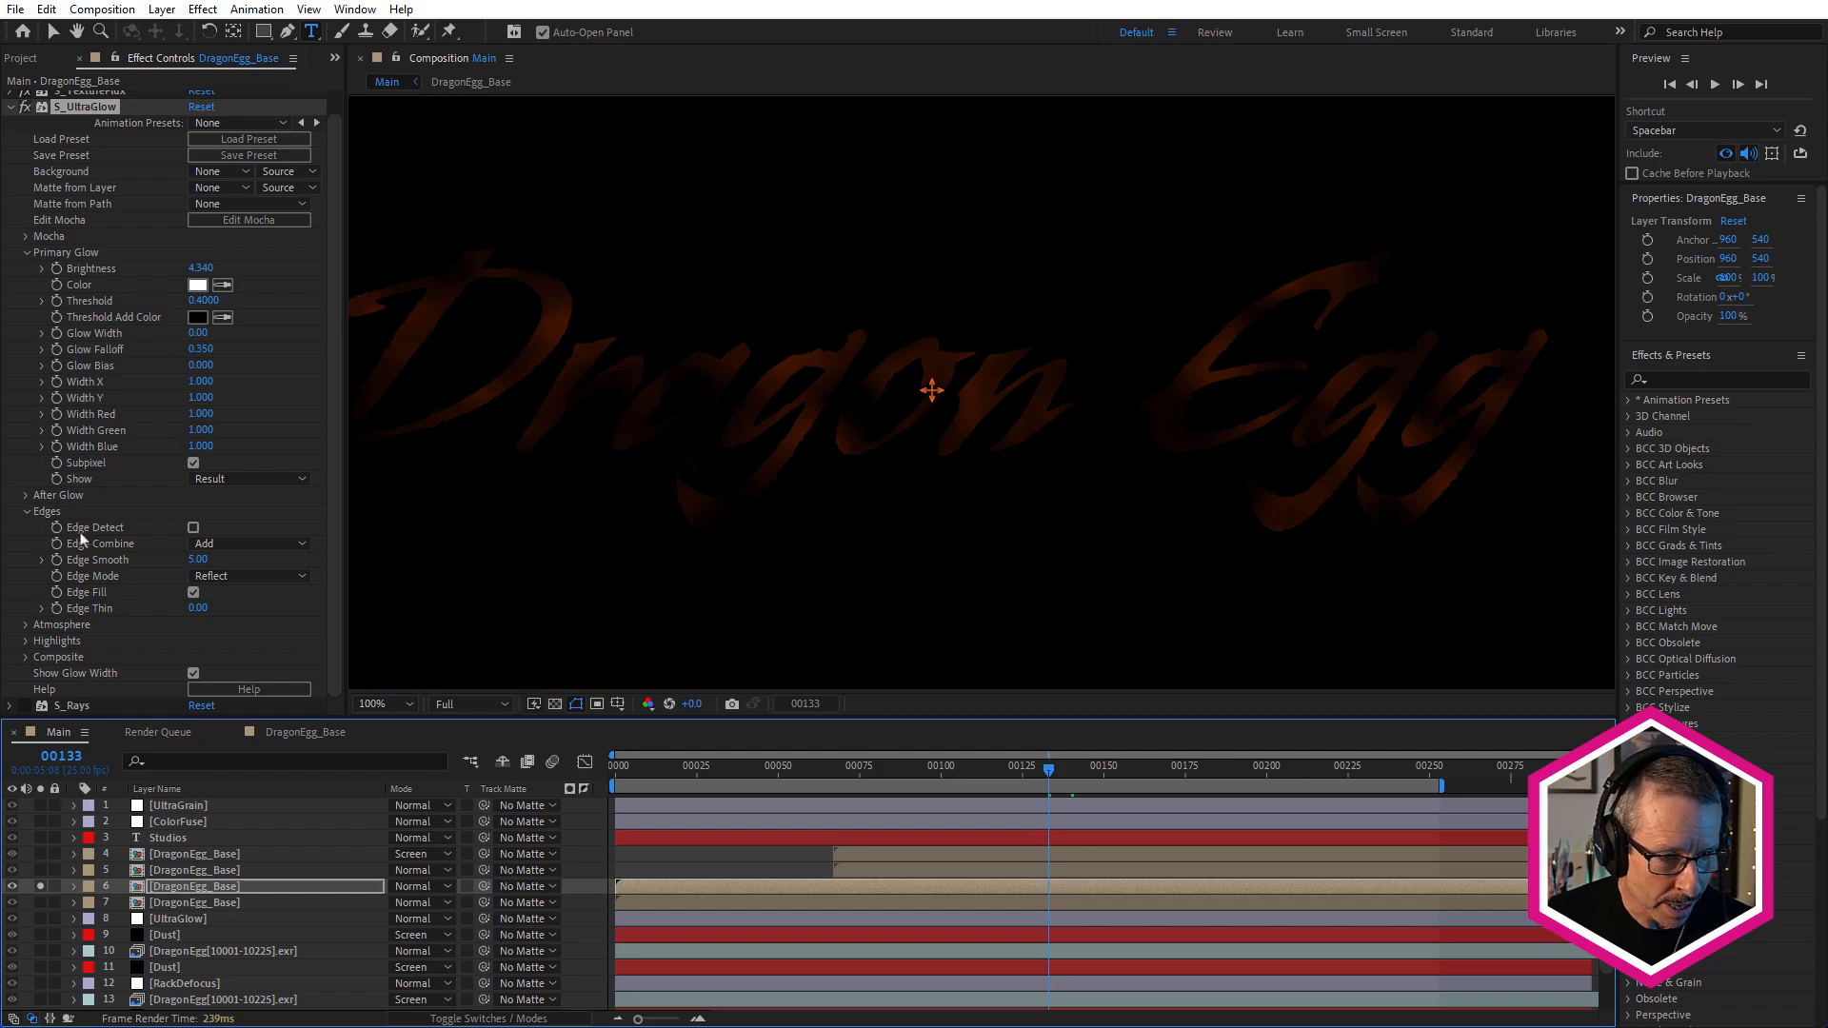
Turn Edge Detect back on in layer 6's S_UltraGlow and examine the glowing letter outlines up close over a few frames
{"action": "left_click", "coordinate": [193, 527]}
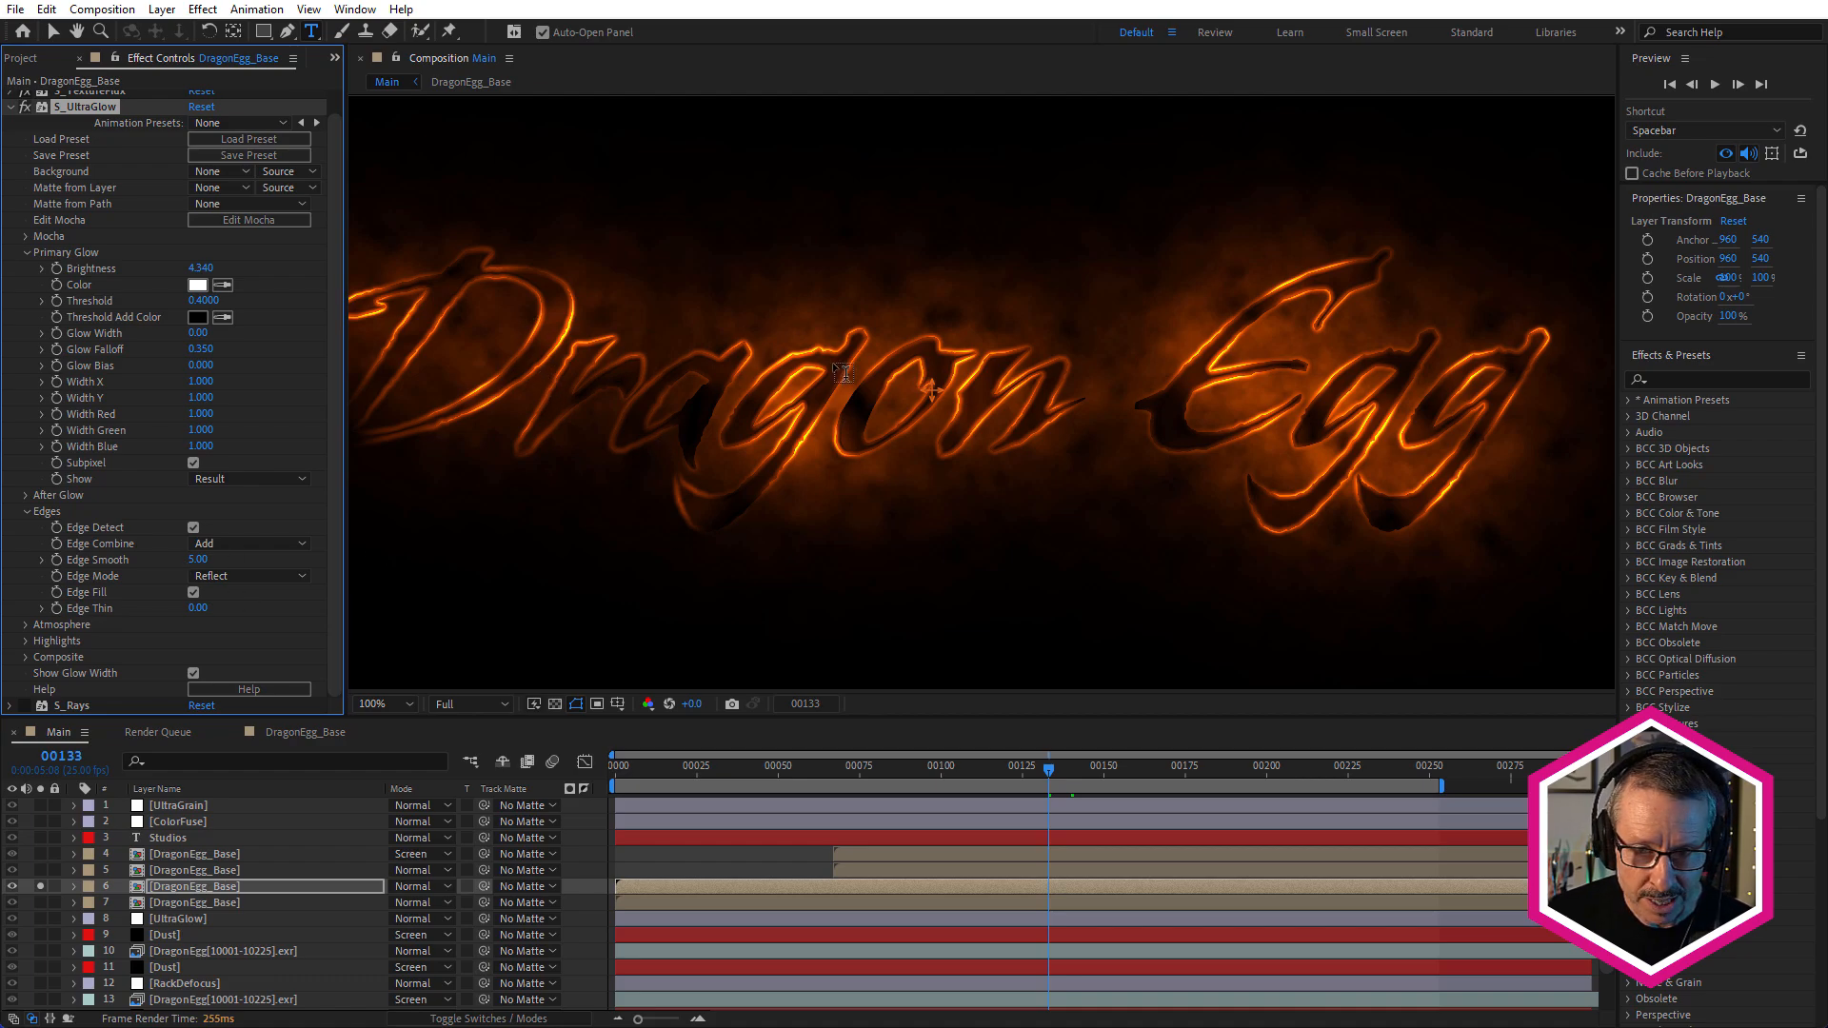
{"action": "scroll", "coordinate": [843, 374], "scroll_direction": "up", "scroll_amount": 1}
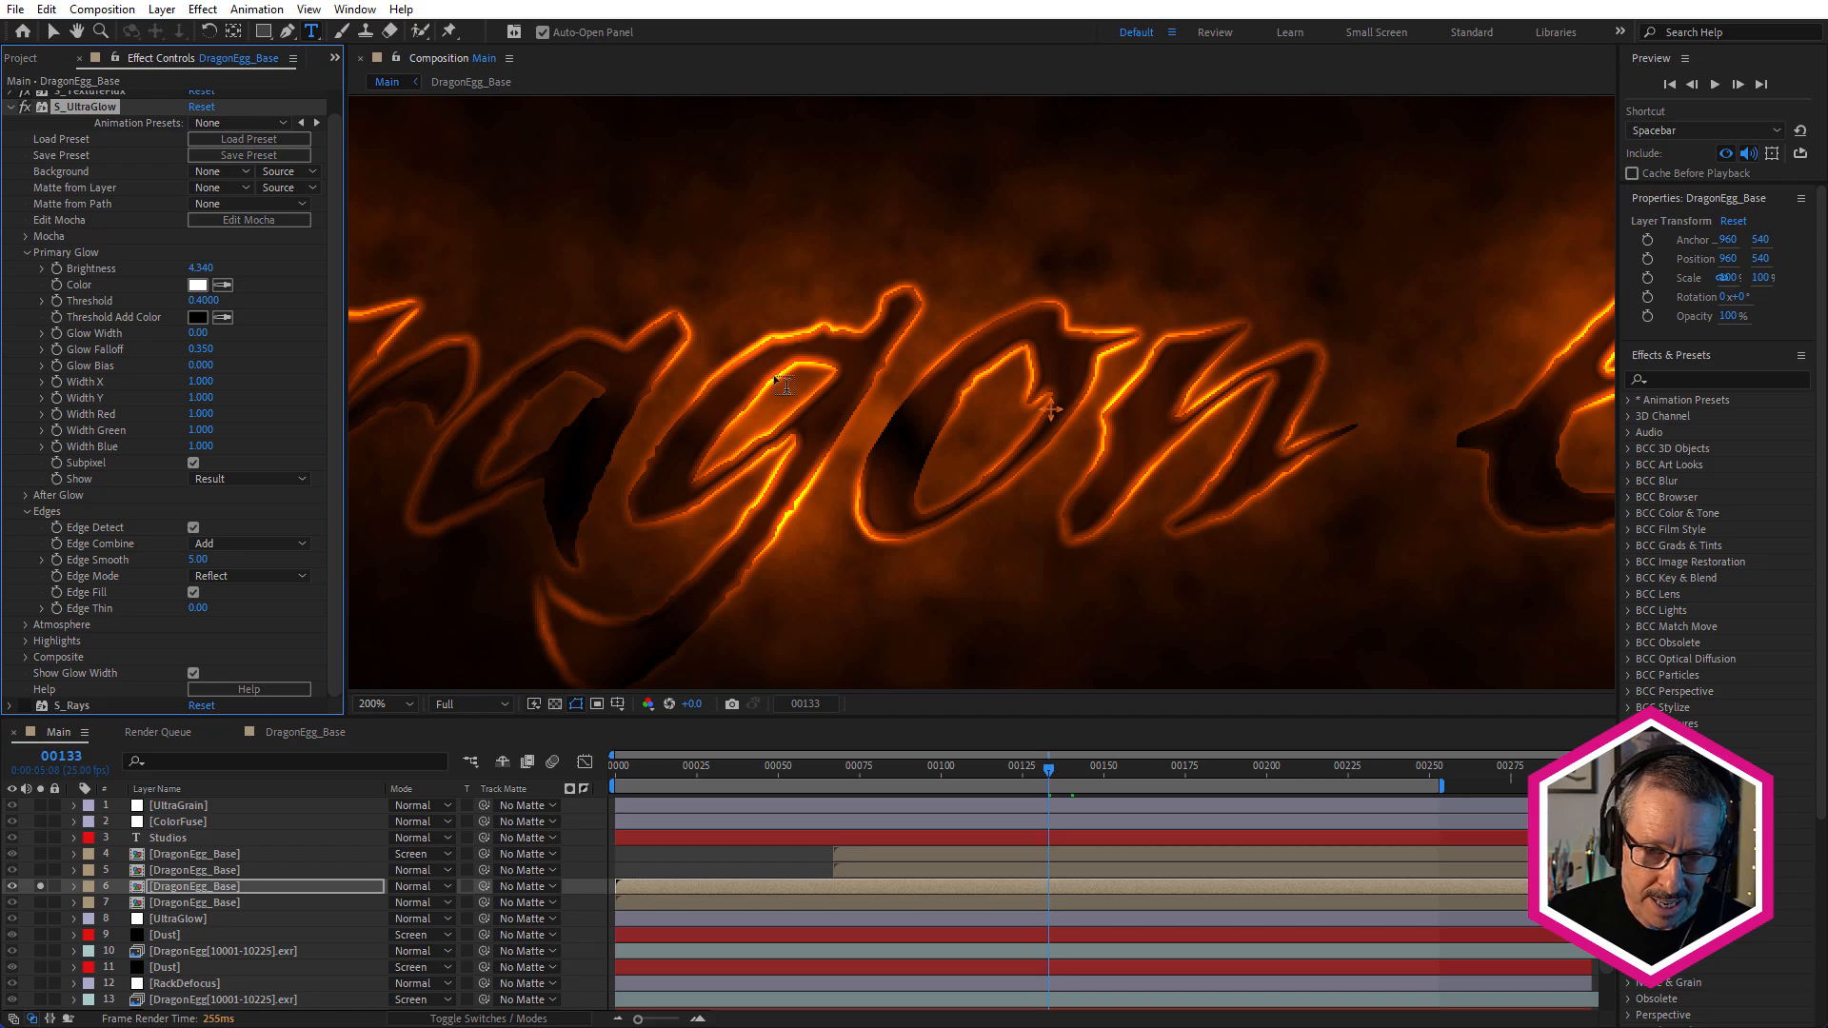
{"action": "key", "text": "Page_Down"}
{"action": "key", "text": "Page_Down"}
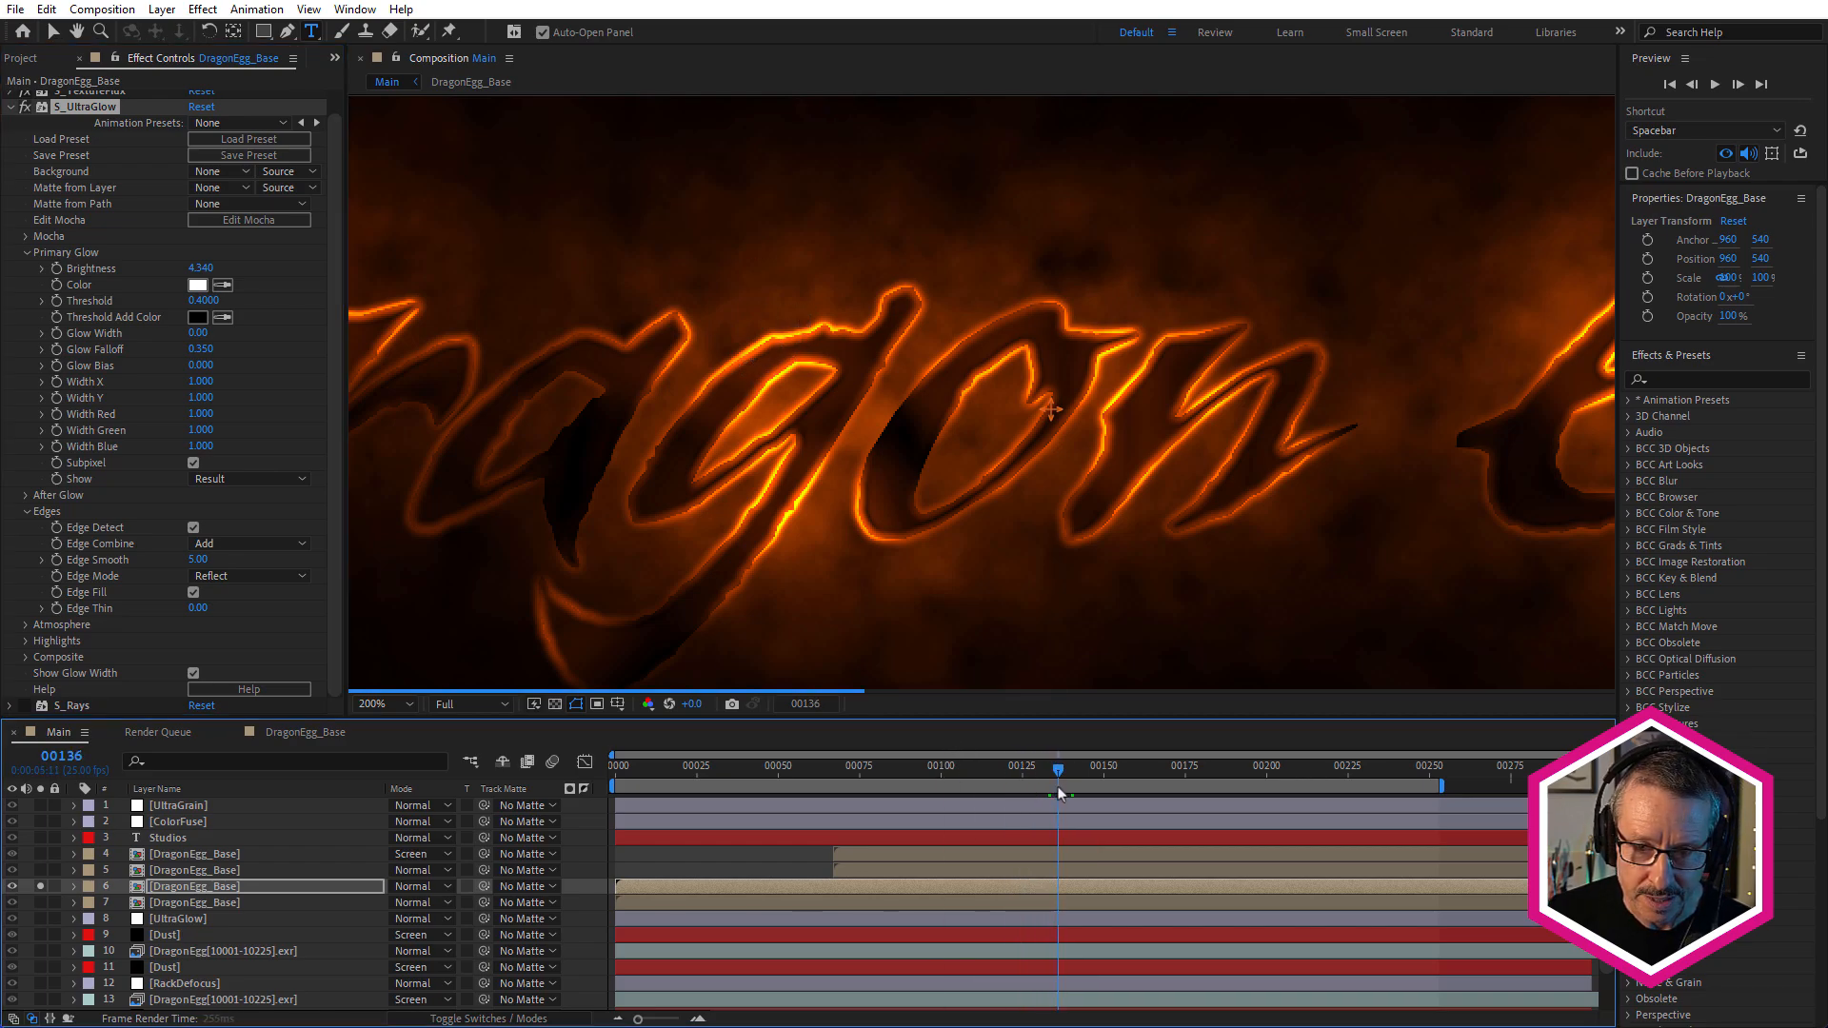
Show the Atmosphere settings of layer 6's S_UltraGlow and scrub to frame 135 to view the edge glow's motion
{"action": "left_click", "coordinate": [26, 626]}
{"action": "scroll", "coordinate": [149, 644], "scroll_direction": "down", "scroll_amount": 1}
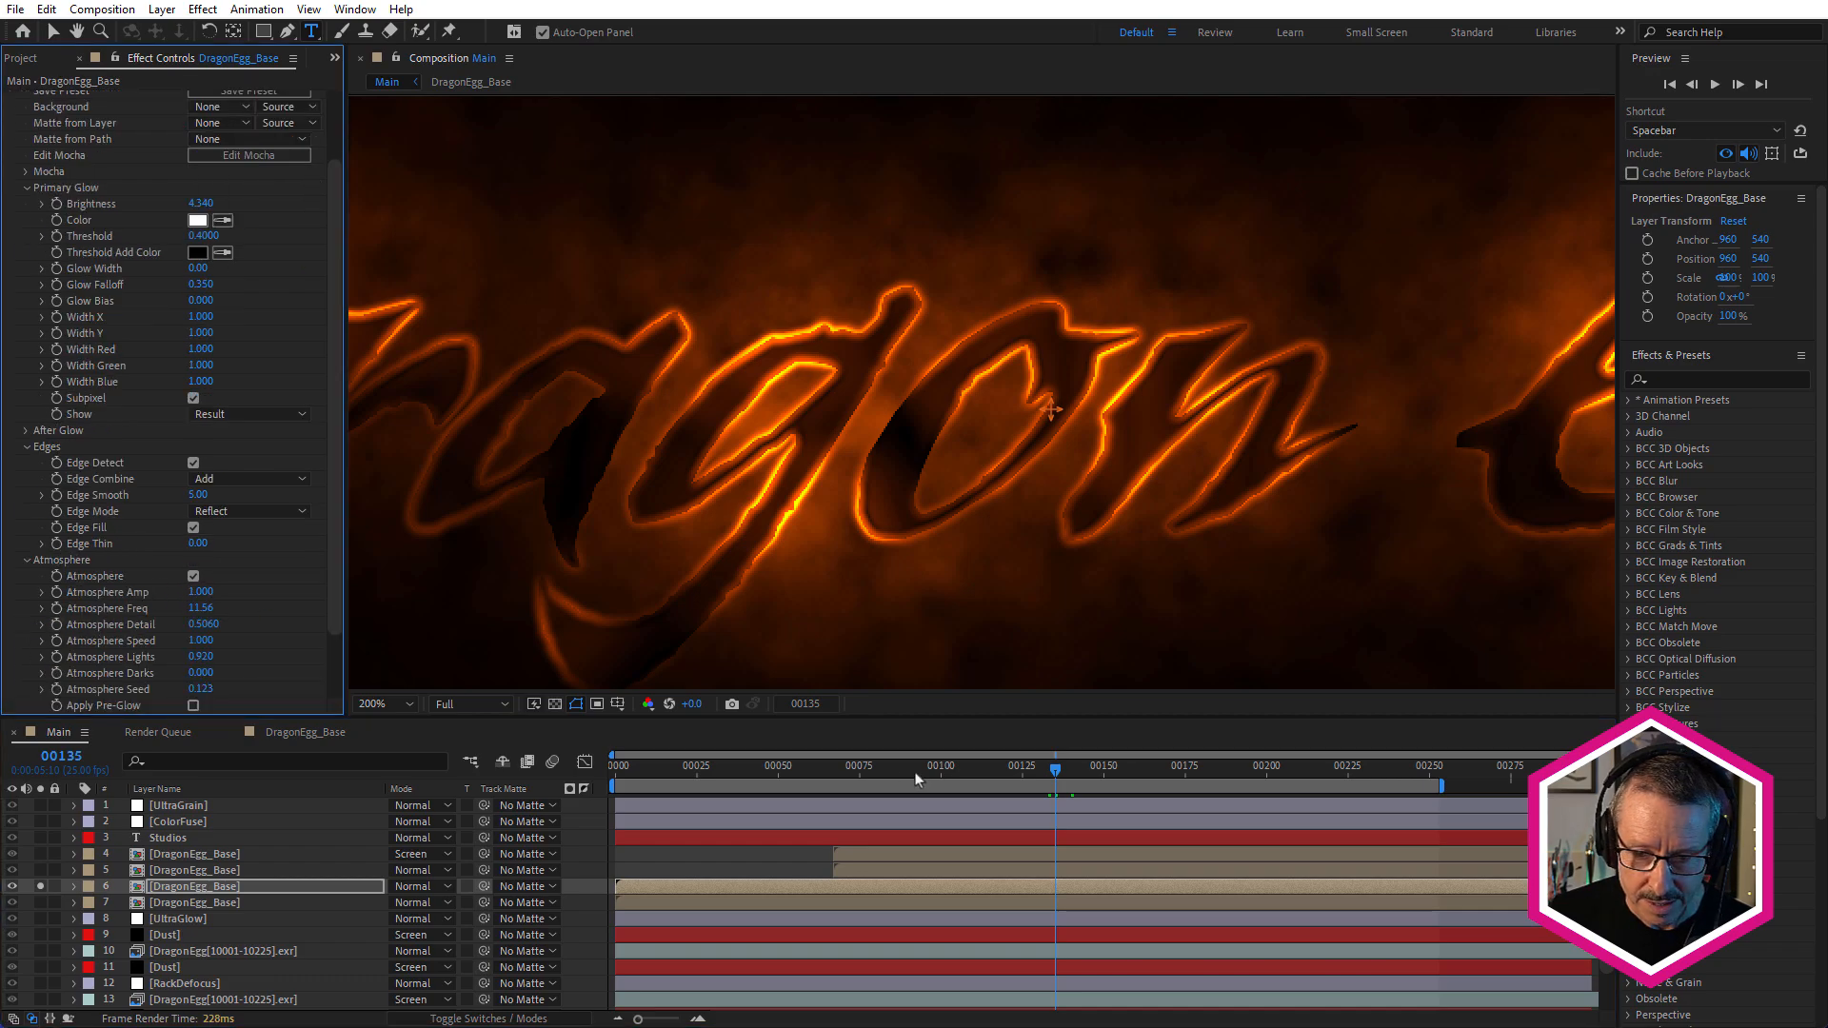
{"action": "left_click_drag", "start_coordinate": [1055, 769], "coordinate": [977, 806]}
{"action": "scroll", "coordinate": [809, 489], "scroll_direction": "down", "scroll_amount": 1}
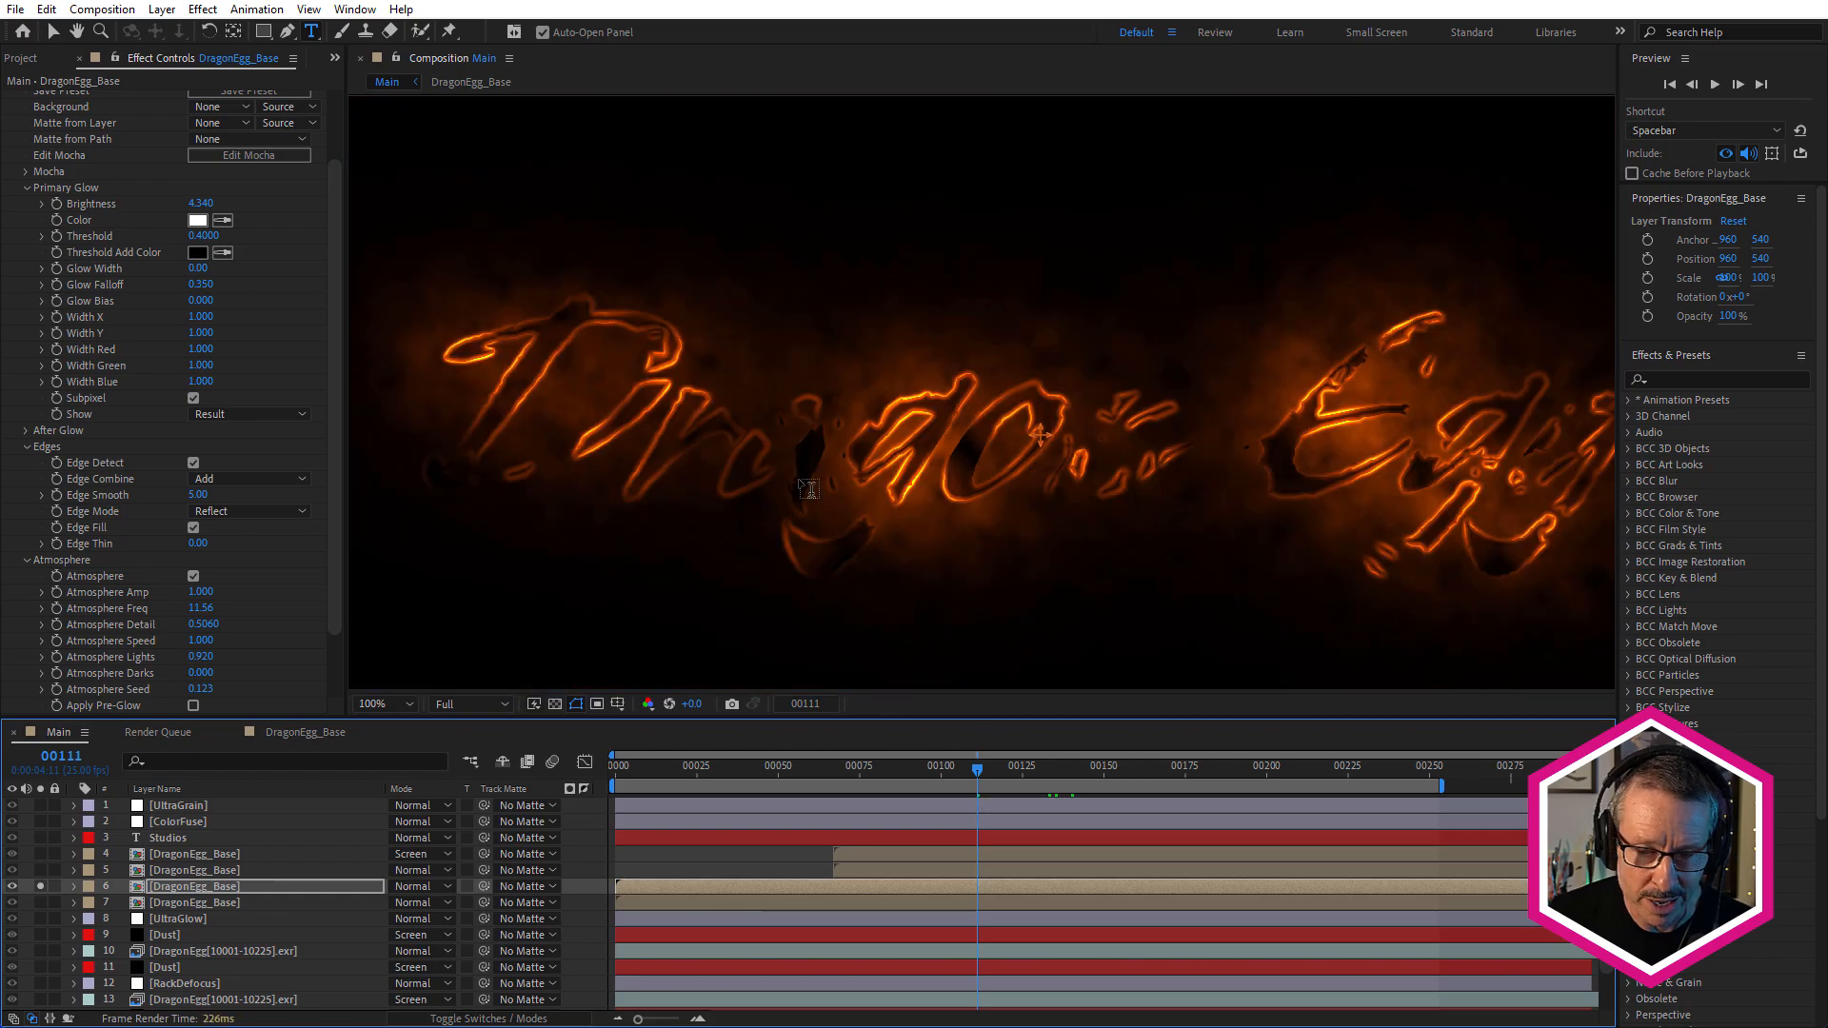
{"action": "left_click_drag", "start_coordinate": [858, 769], "coordinate": [1054, 793]}
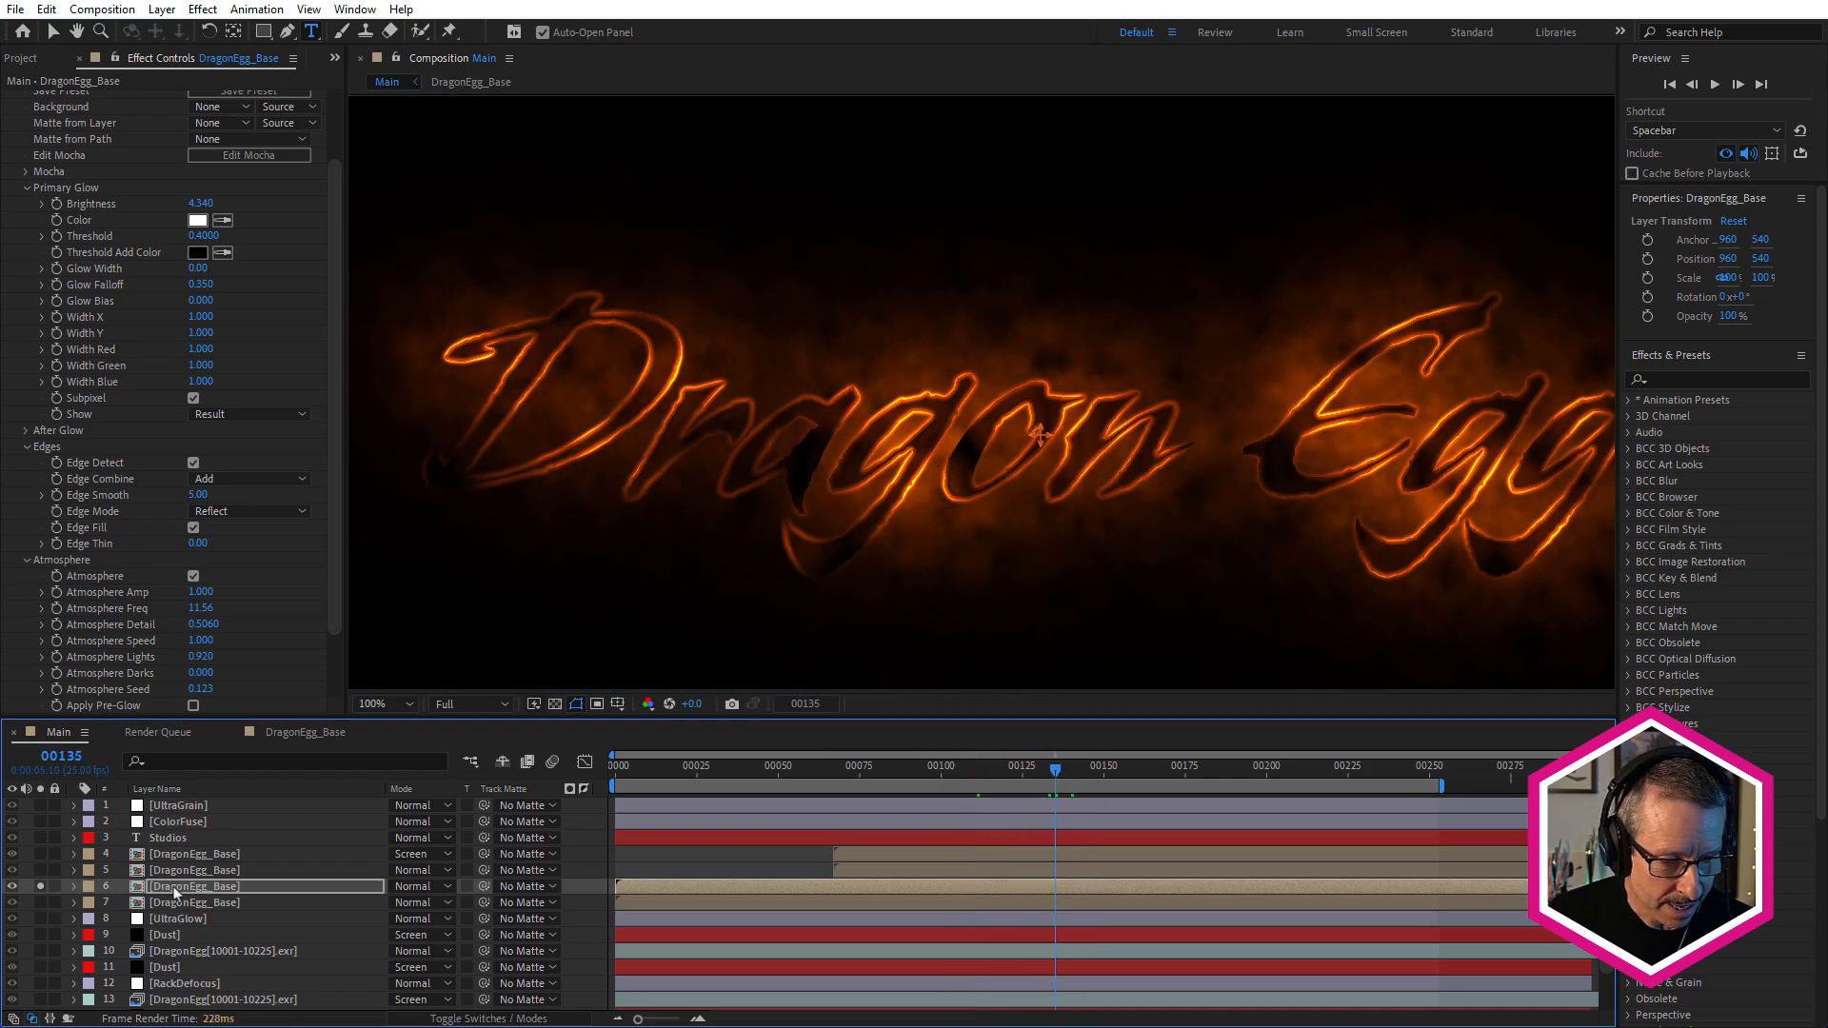
Solo layer 7 together with layer 6, toggling it to compare the title with and without it, and scrub to frame 142
{"action": "left_click", "coordinate": [41, 903]}
{"action": "left_click", "coordinate": [42, 903]}
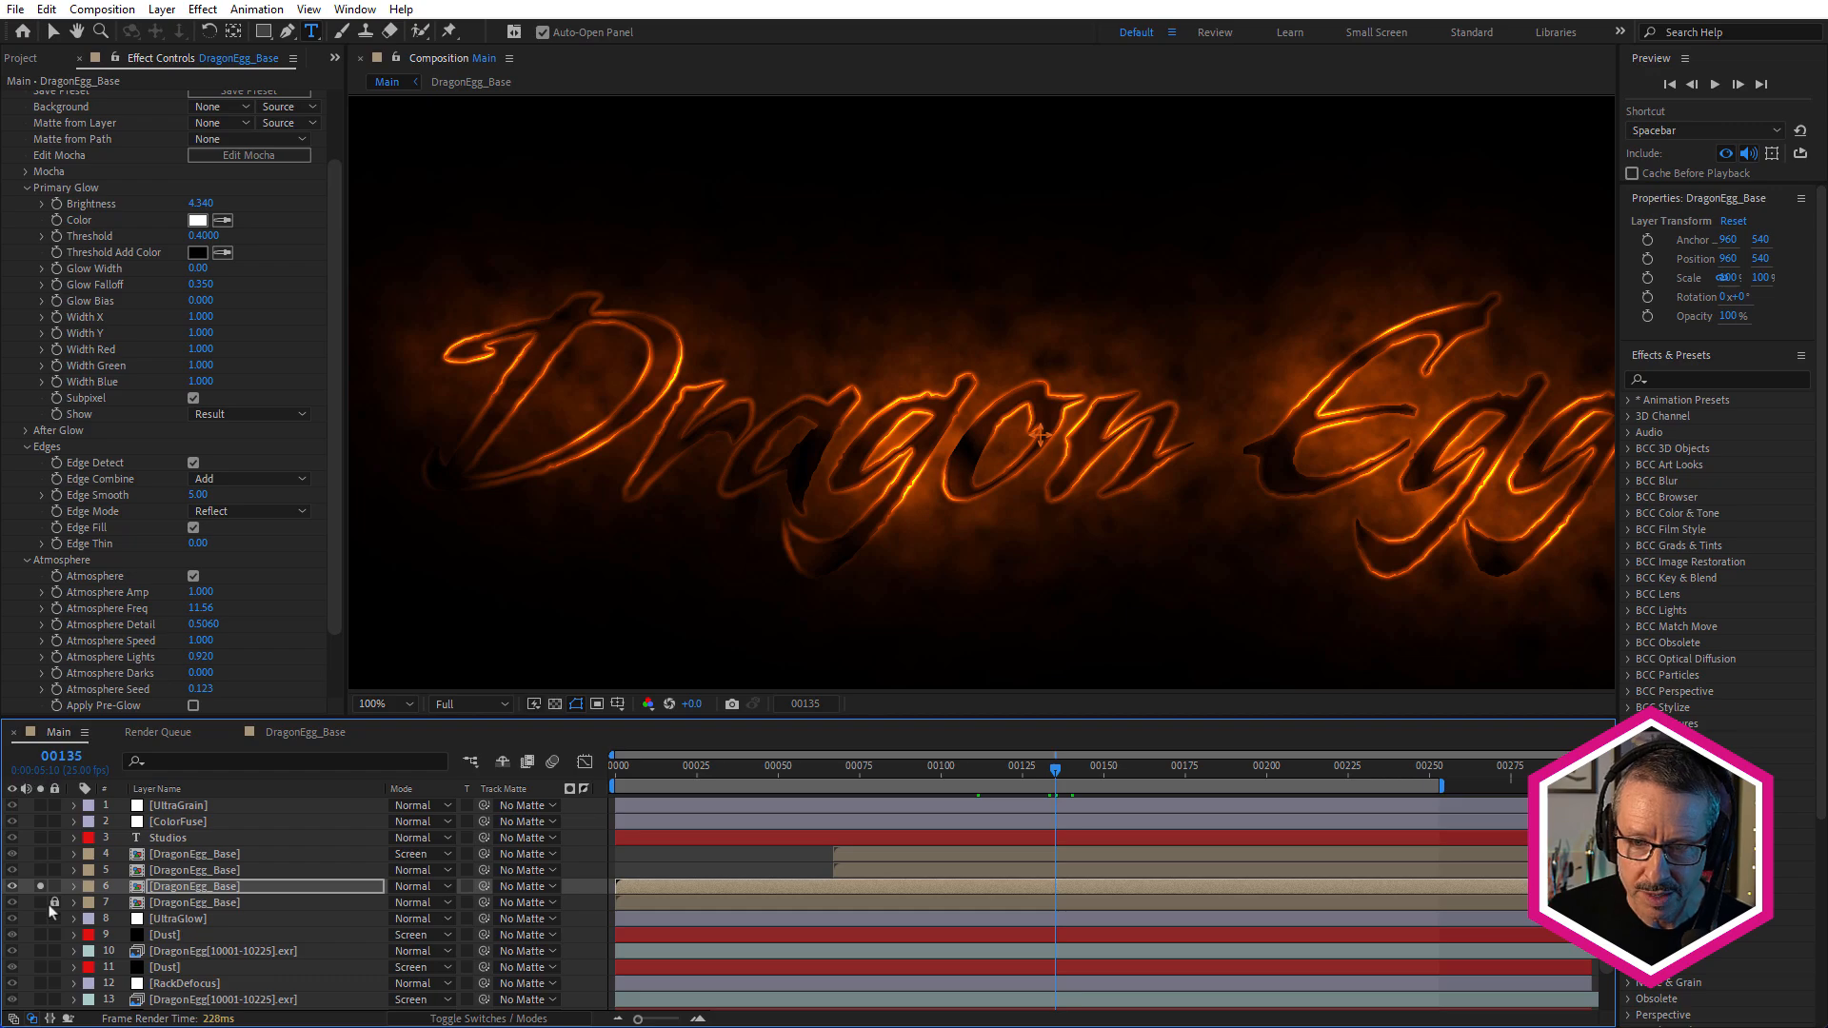
{"action": "left_click", "coordinate": [40, 902]}
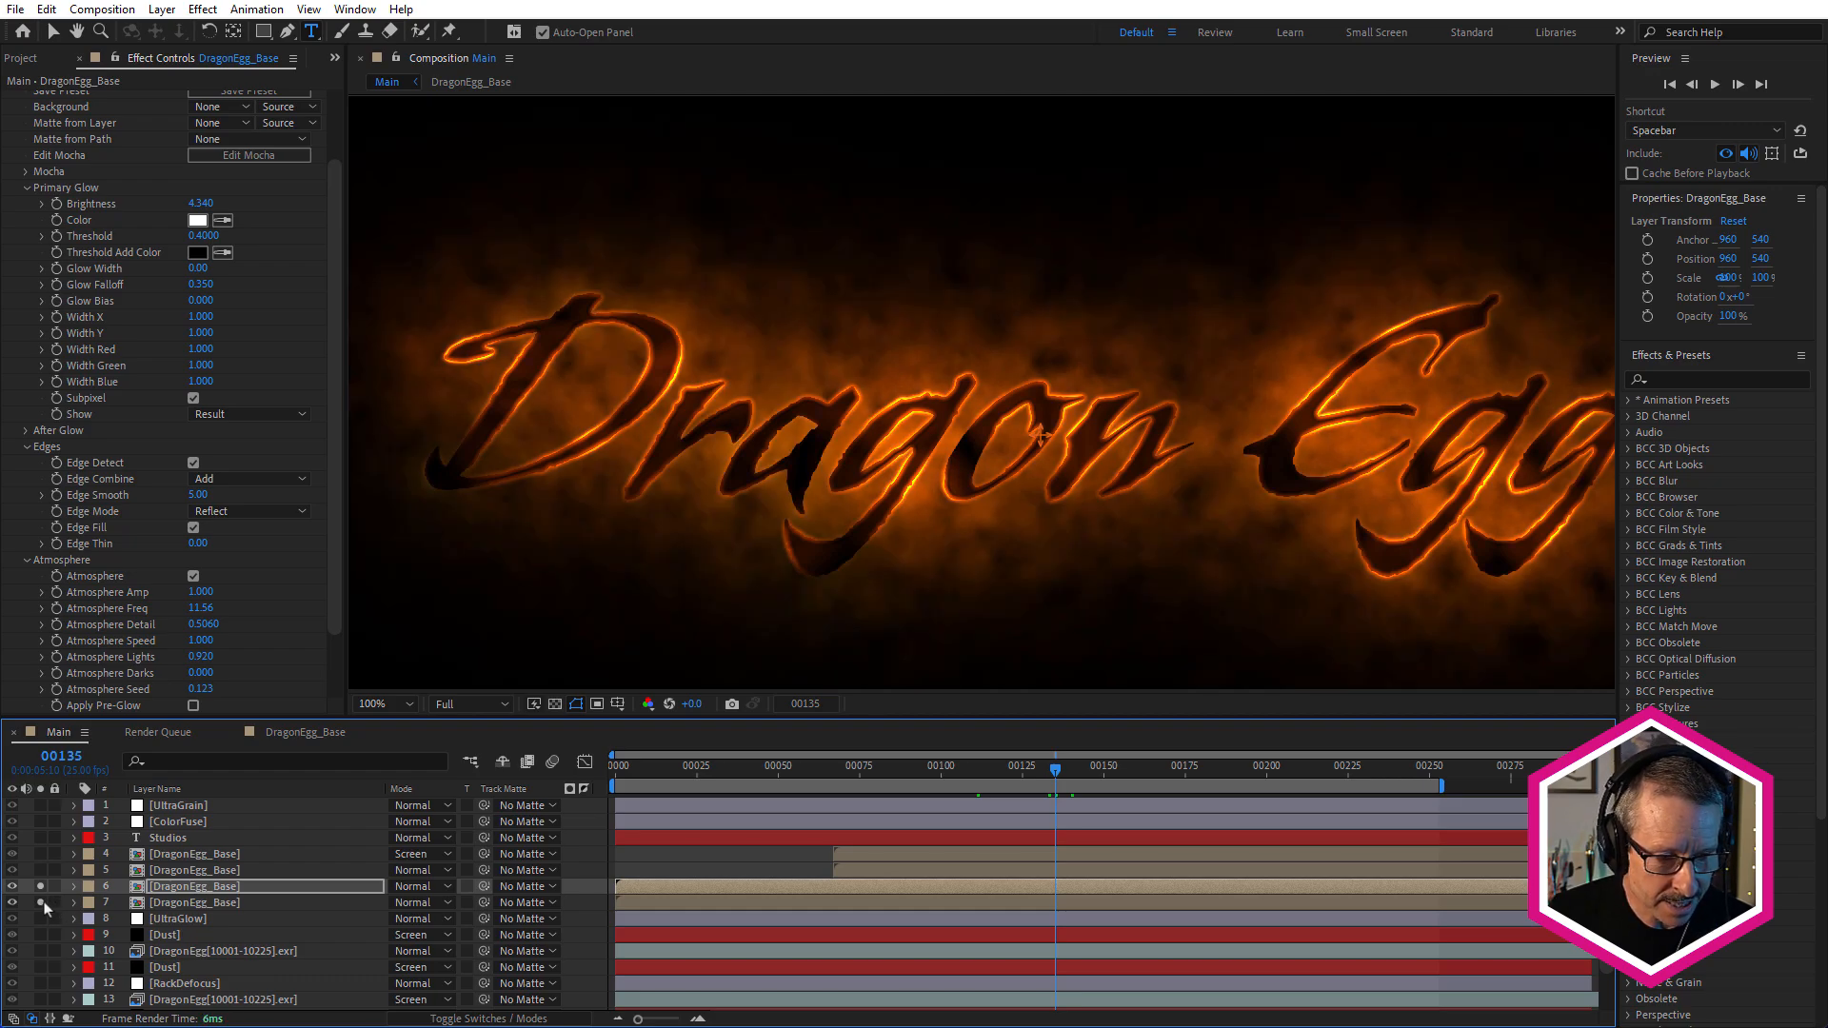
{"action": "left_click", "coordinate": [40, 903]}
{"action": "left_click", "coordinate": [40, 902]}
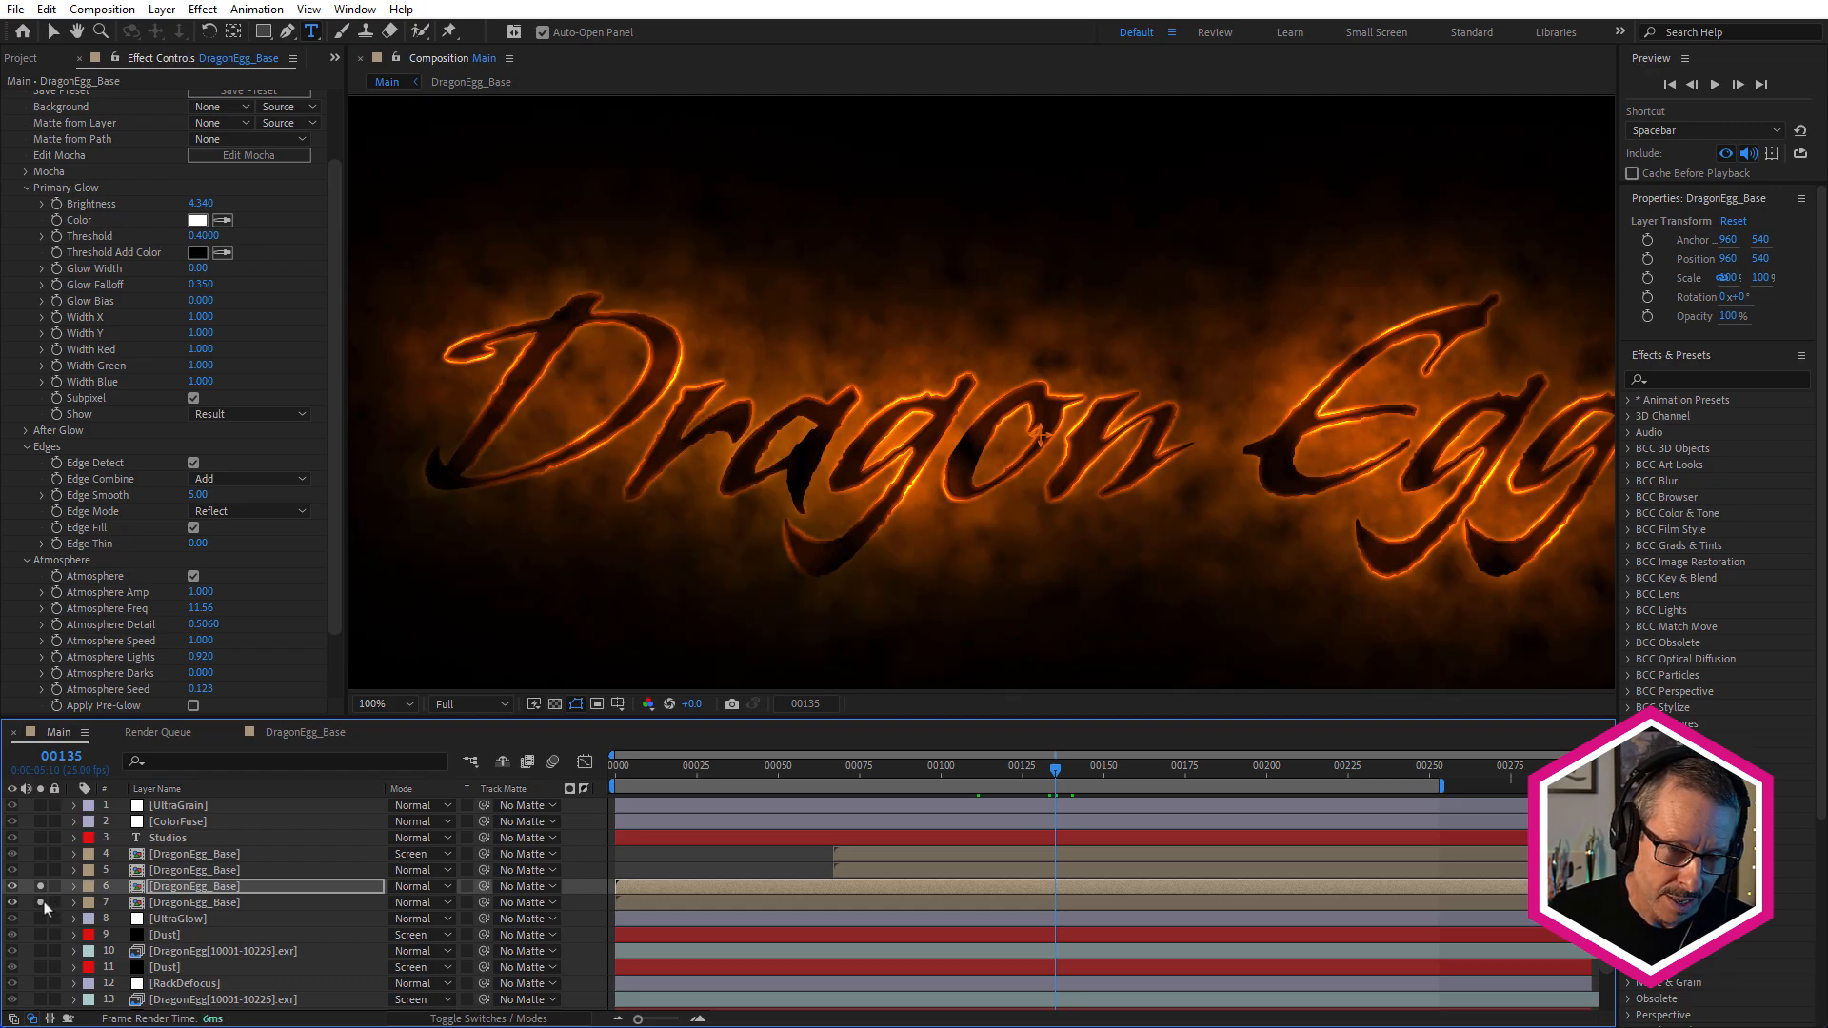
{"action": "left_click", "coordinate": [40, 902]}
{"action": "left_click", "coordinate": [40, 903]}
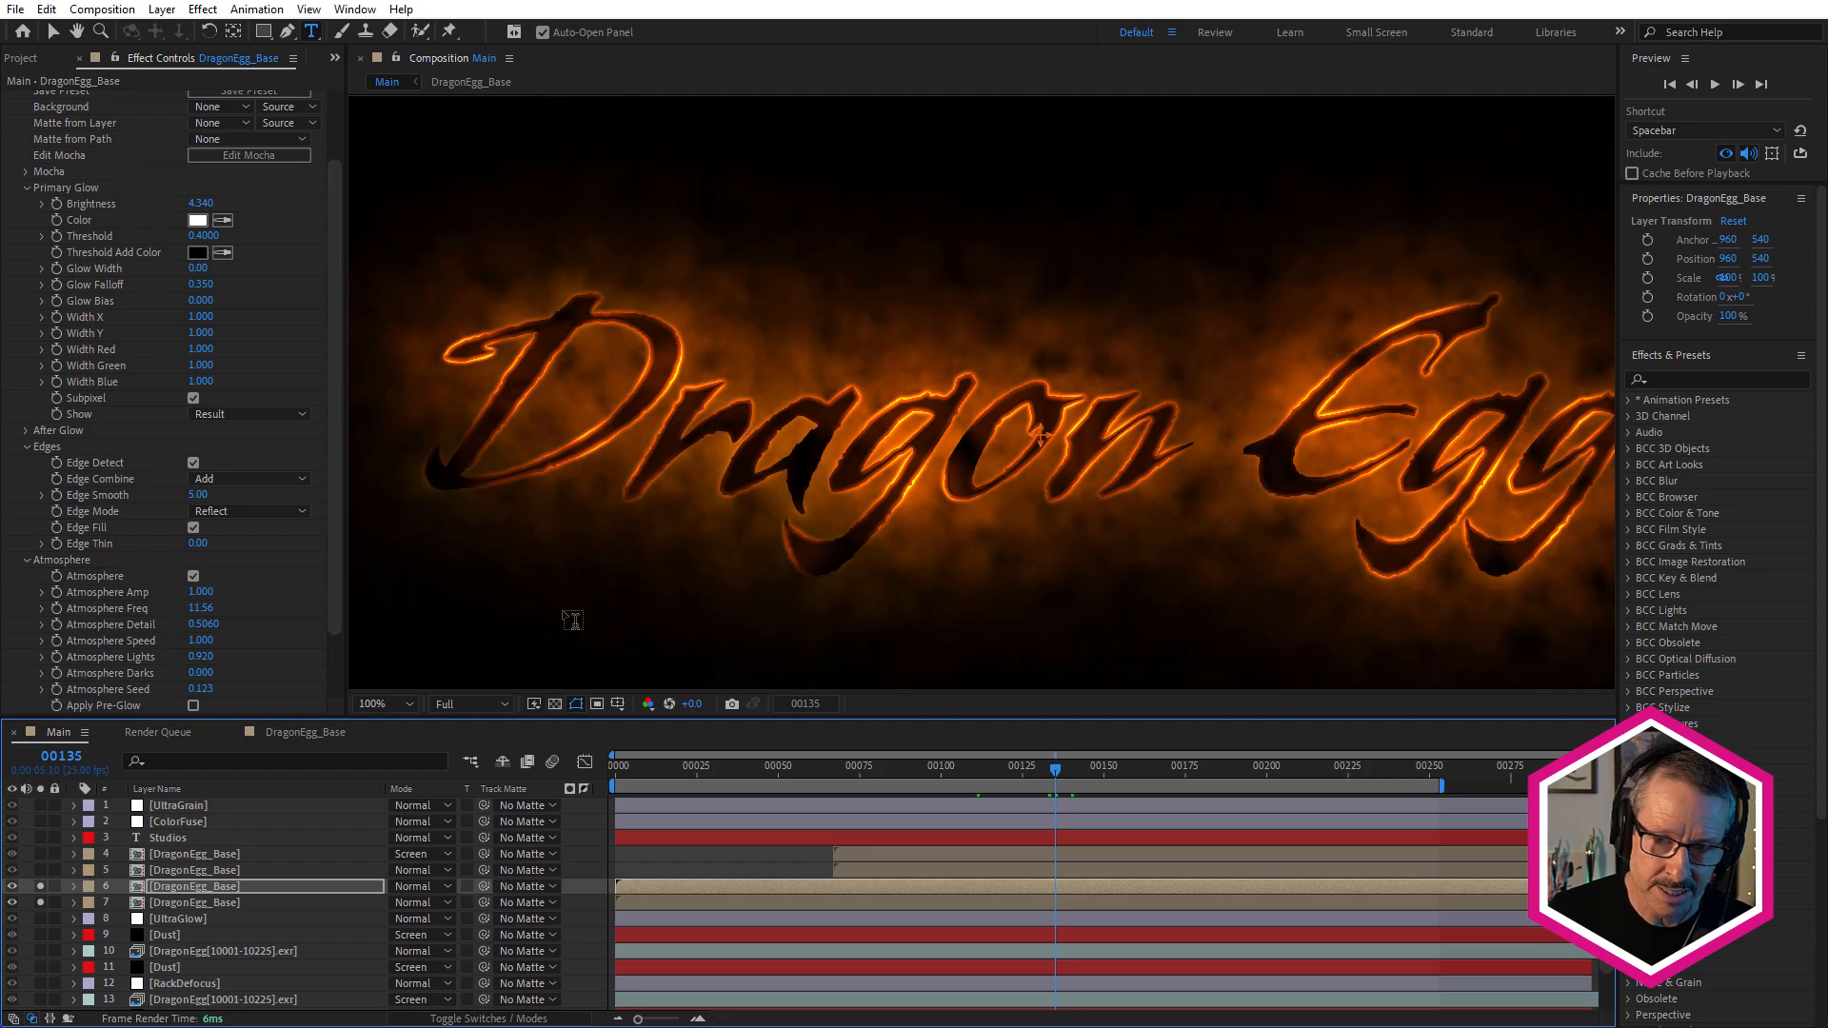
{"action": "left_click_drag", "start_coordinate": [937, 772], "coordinate": [1012, 791]}
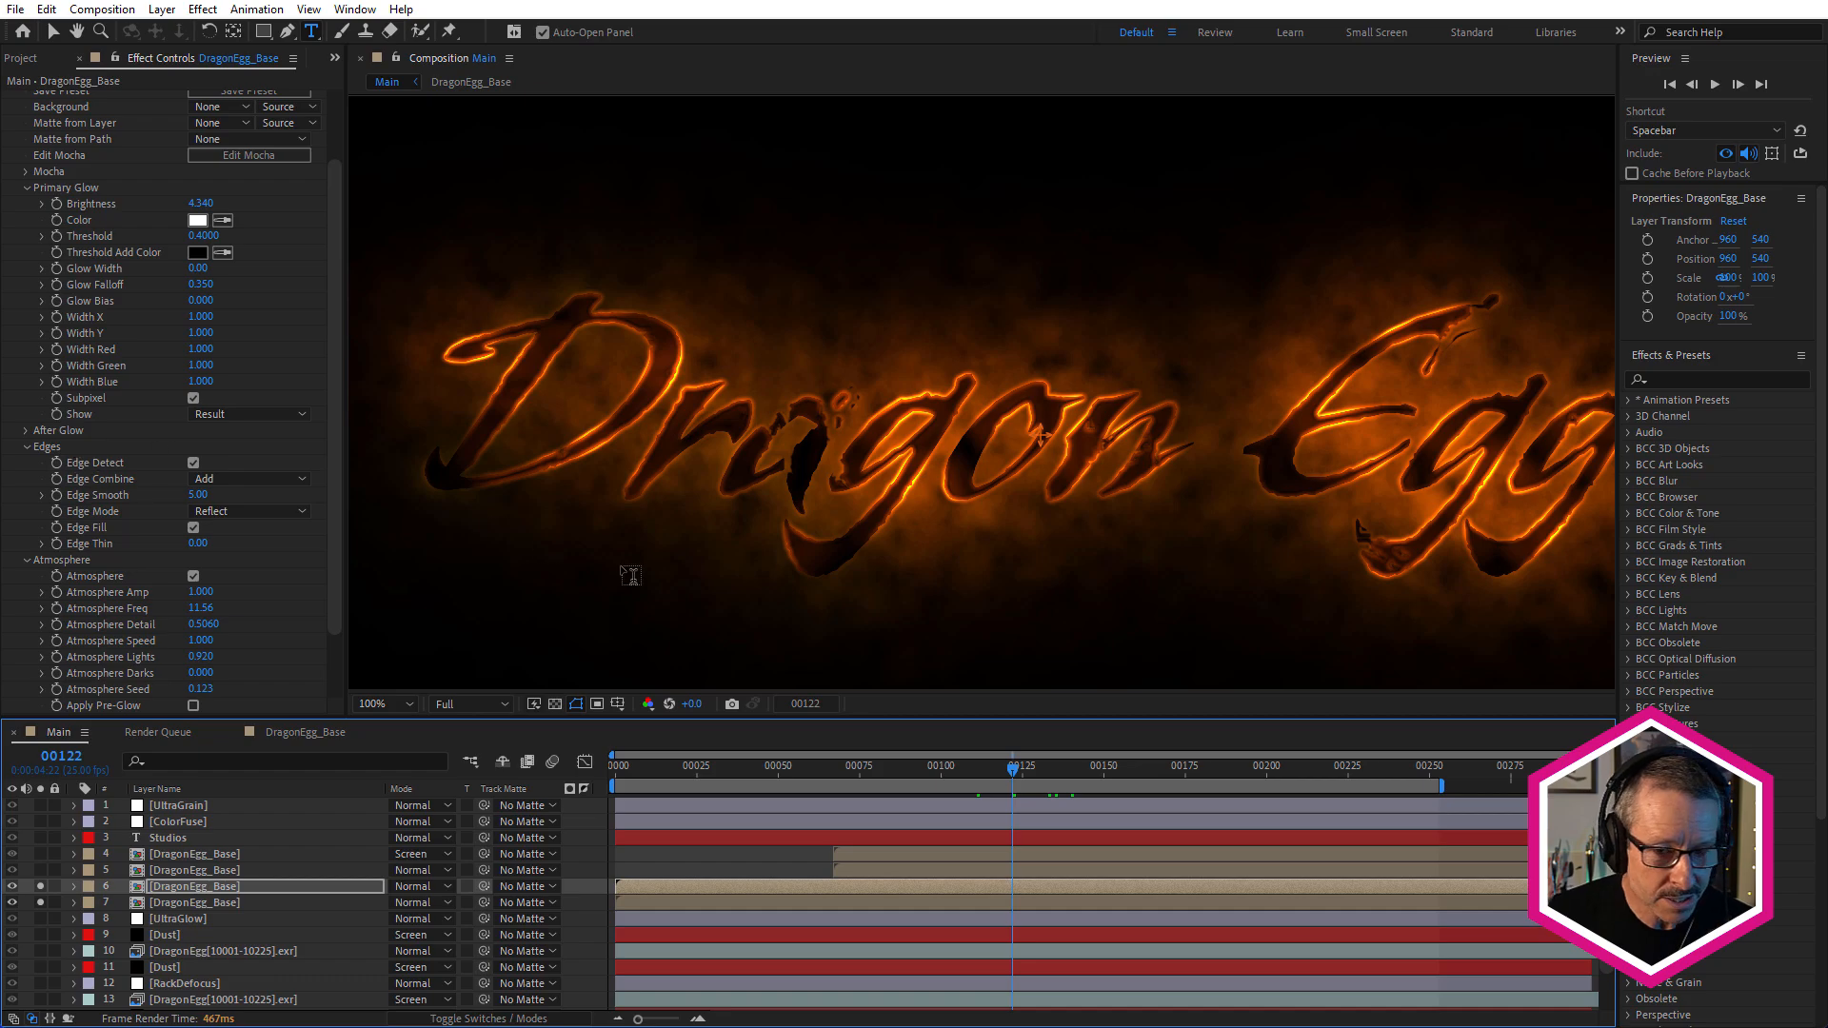
{"action": "left_click_drag", "start_coordinate": [916, 769], "coordinate": [1079, 798]}
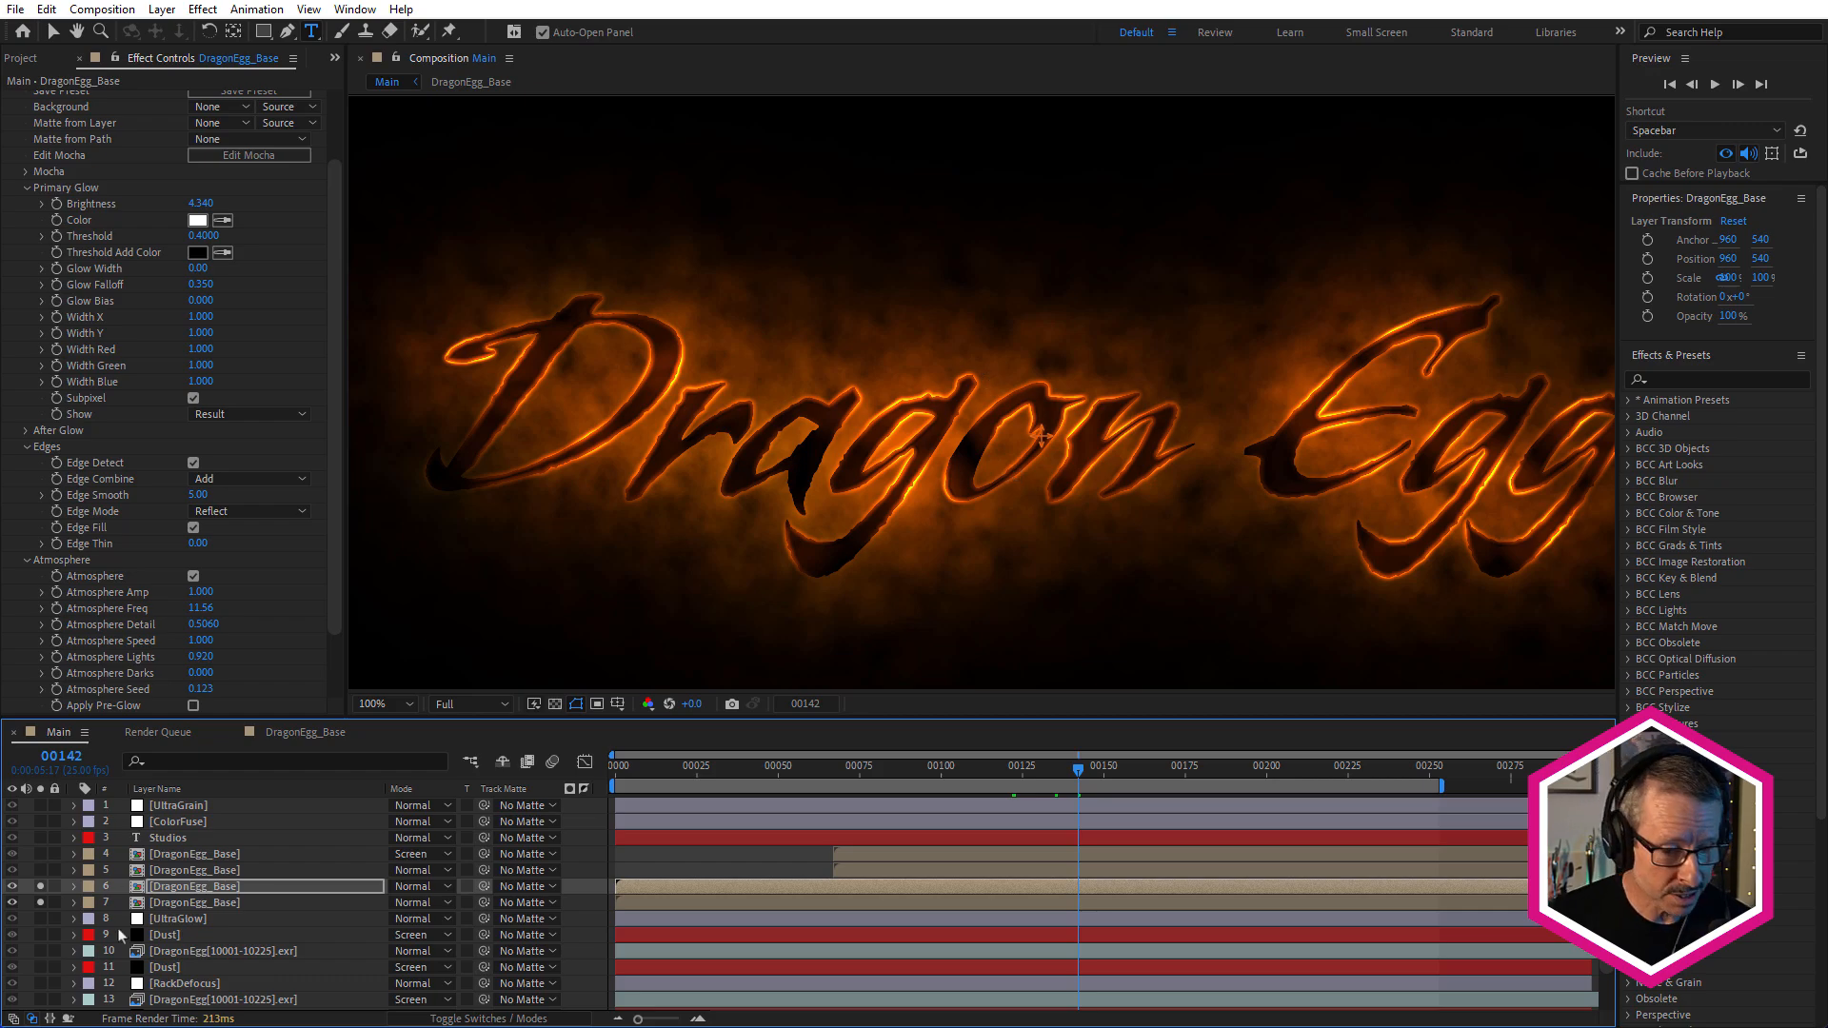
Add layers 8 through 16 to the soloed layers and view the title over the full egg shot
{"action": "scroll", "coordinate": [145, 918], "scroll_direction": "down", "scroll_amount": 1}
{"action": "left_click_drag", "start_coordinate": [41, 872], "coordinate": [41, 1002]}
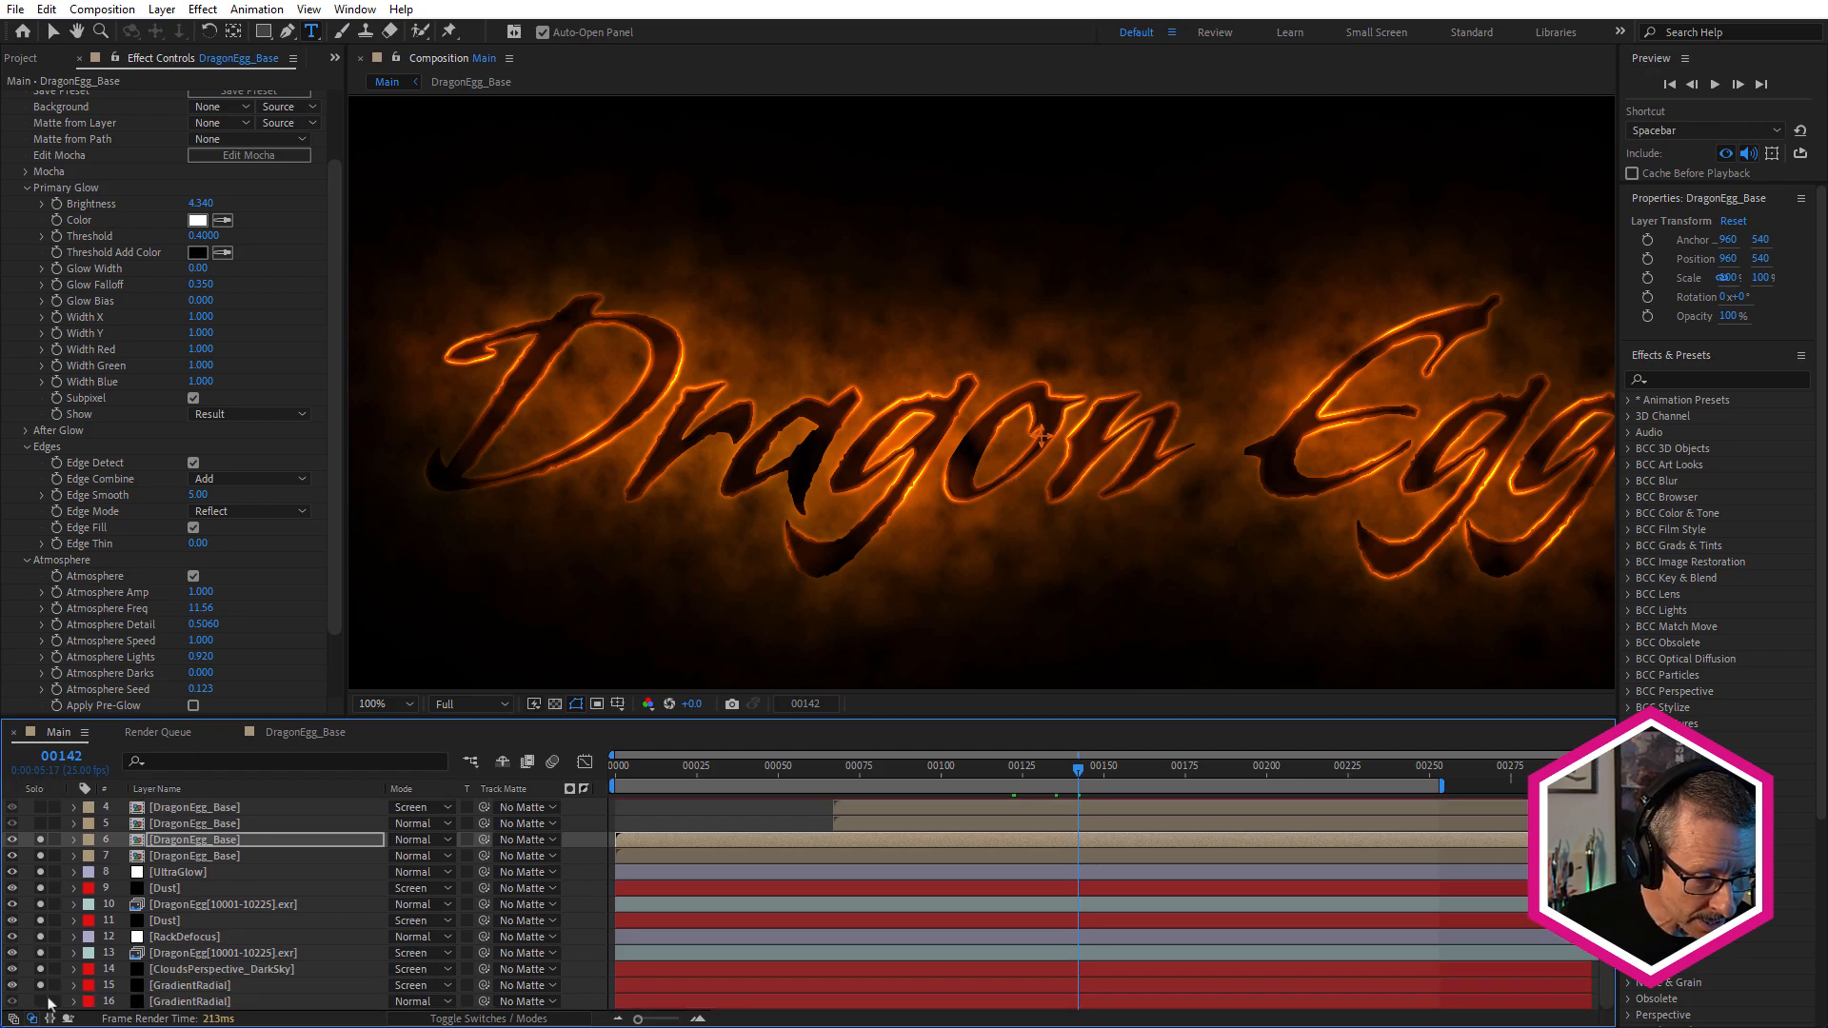
{"action": "scroll", "coordinate": [1025, 409], "scroll_direction": "down", "scroll_amount": 3}
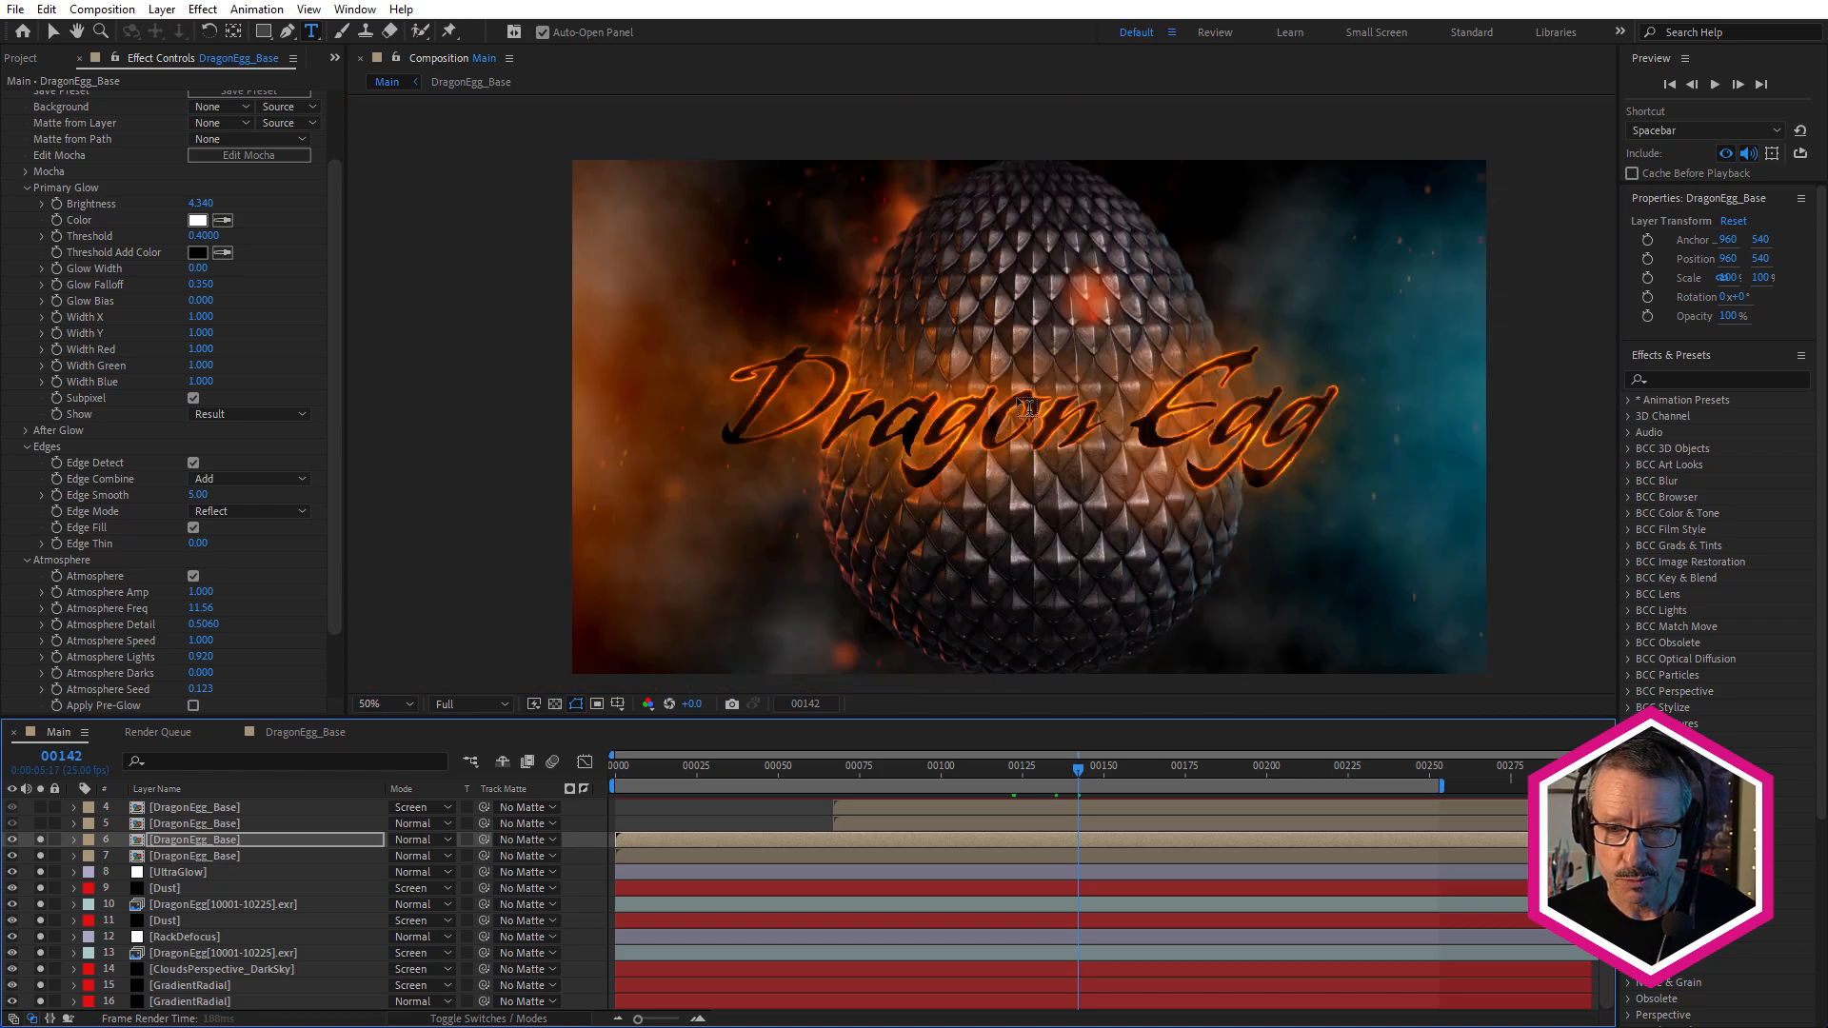
{"action": "scroll", "coordinate": [1009, 395], "scroll_direction": "up", "scroll_amount": 1}
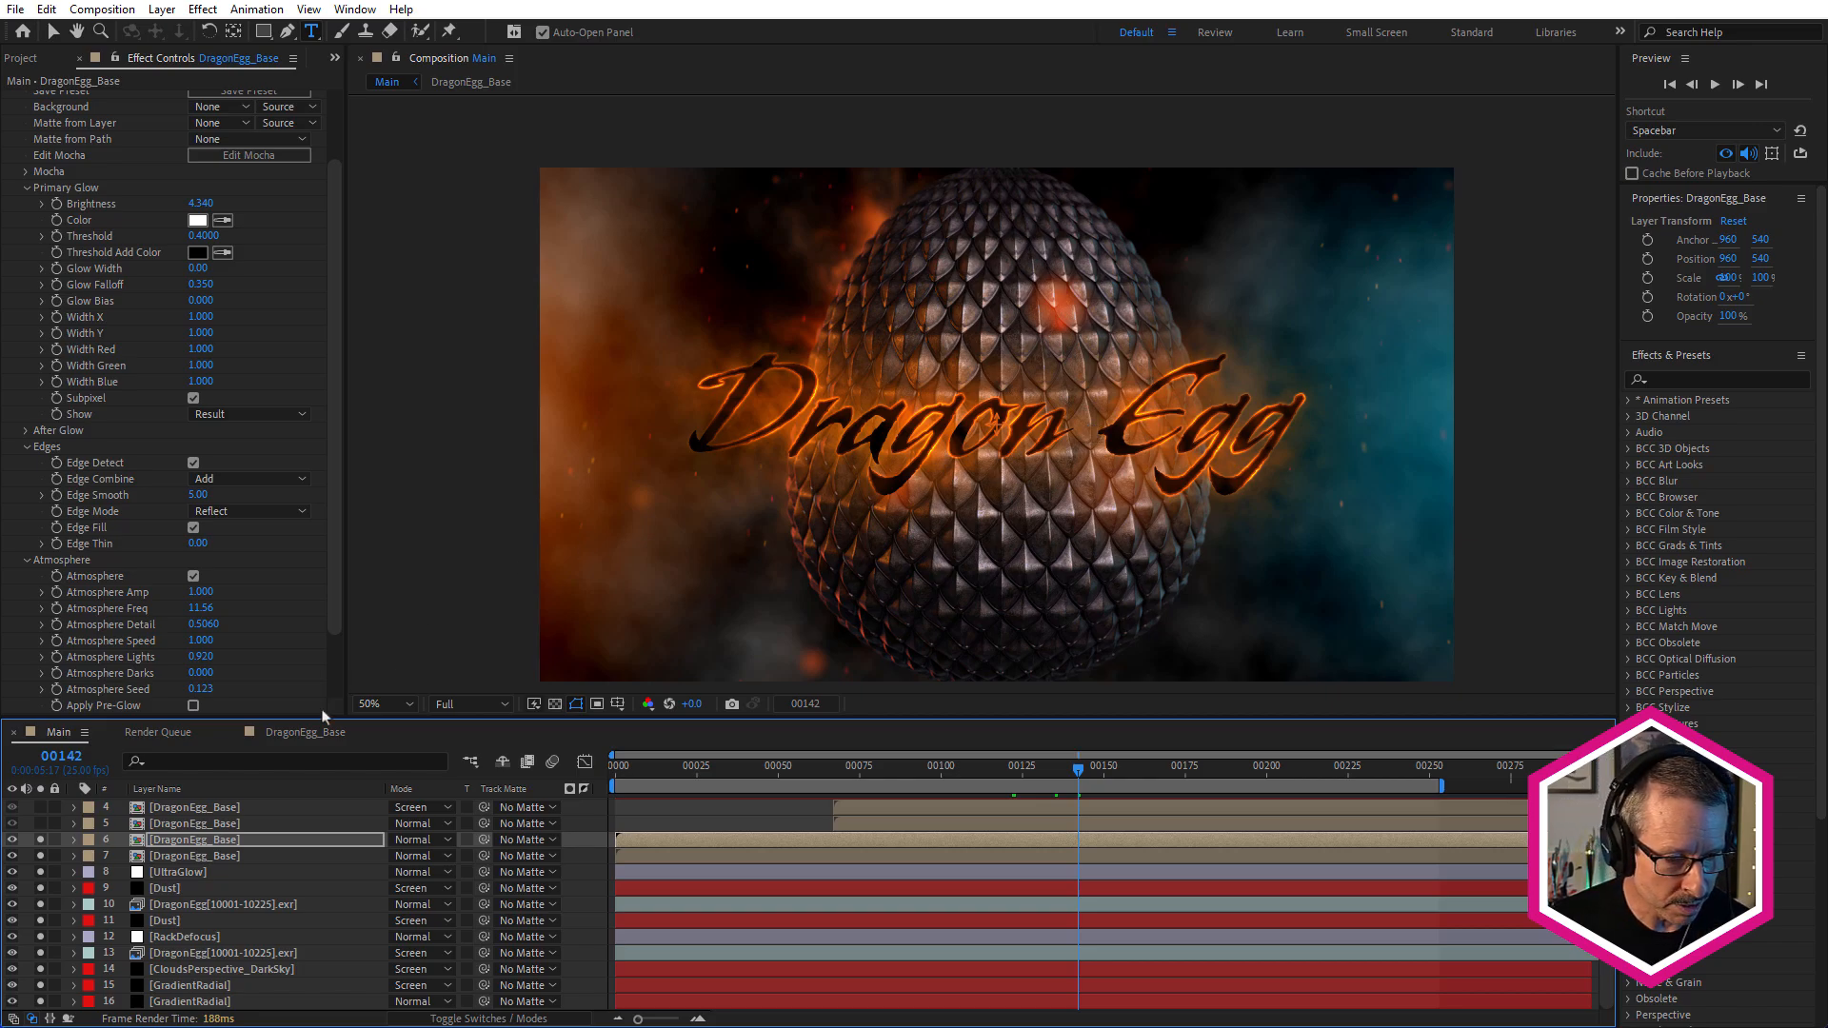
Solo only DragonEgg_Base layer 5, disable its Fill effect, and scrub to frame 150 to inspect the broken-up letters
{"action": "left_click", "coordinate": [185, 824]}
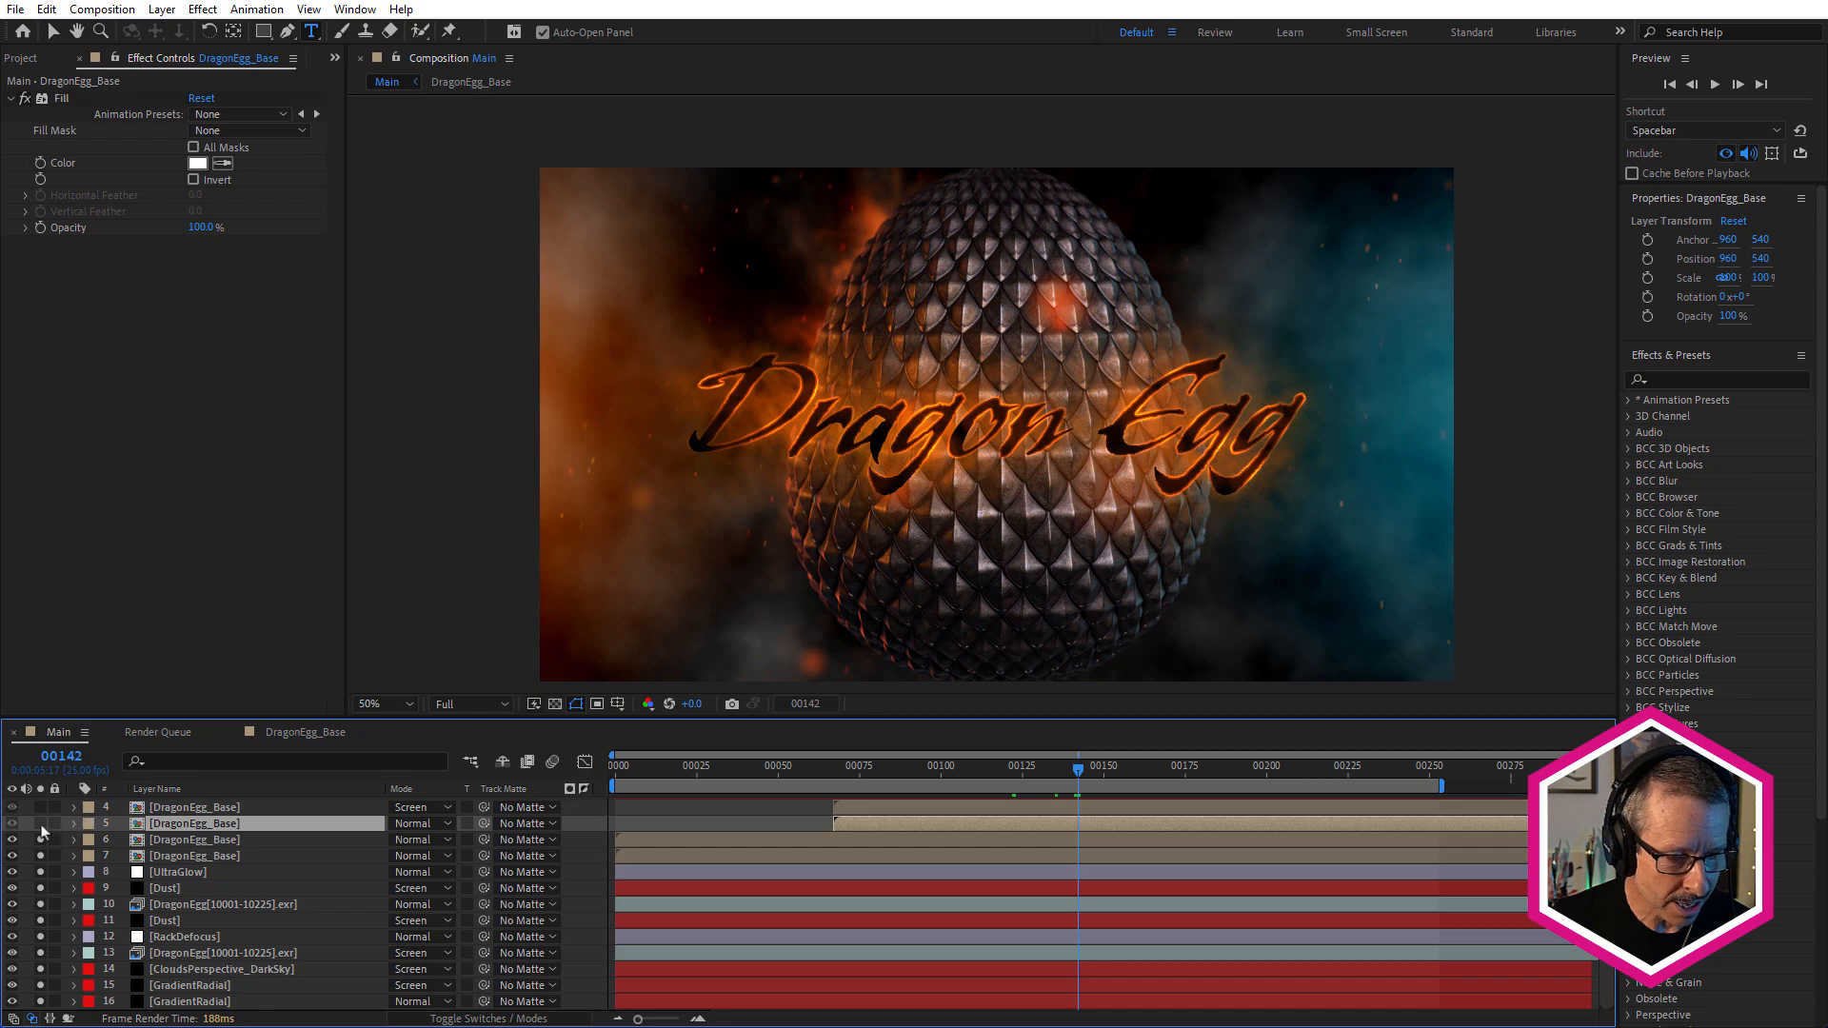
{"action": "left_click", "coordinate": [40, 825]}
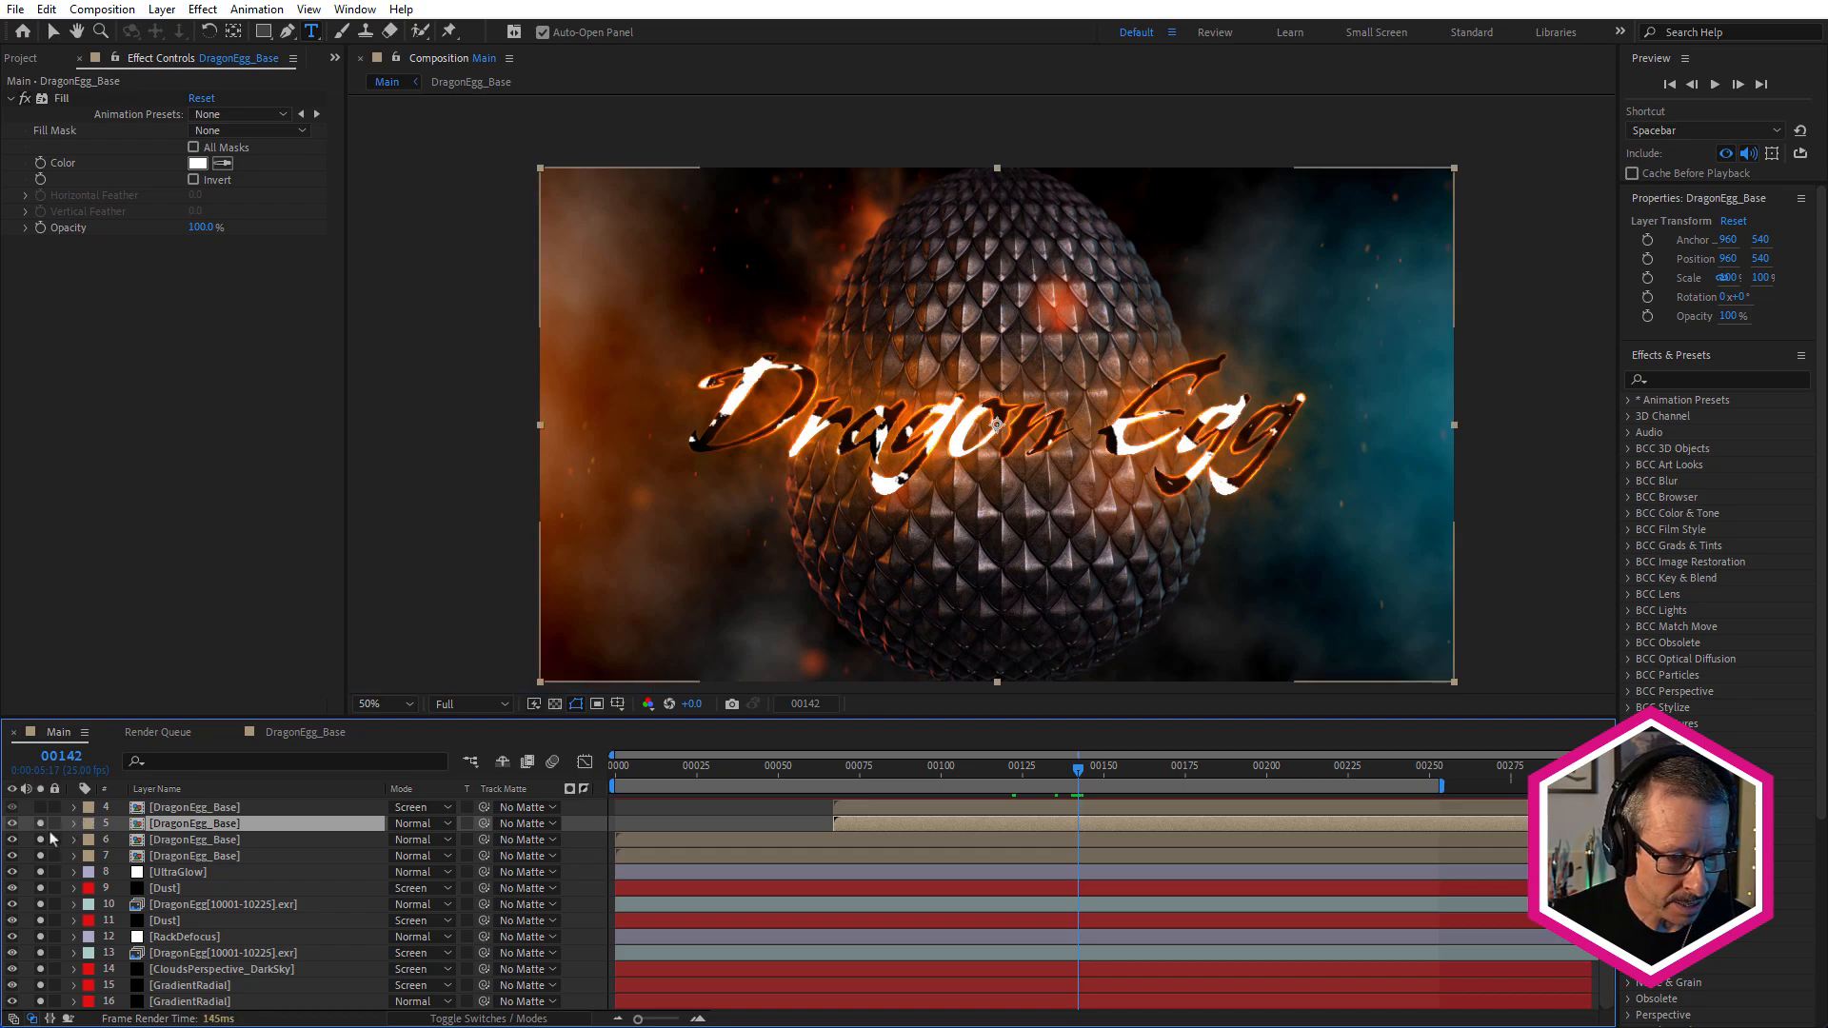
{"action": "left_click", "coordinate": [40, 824]}
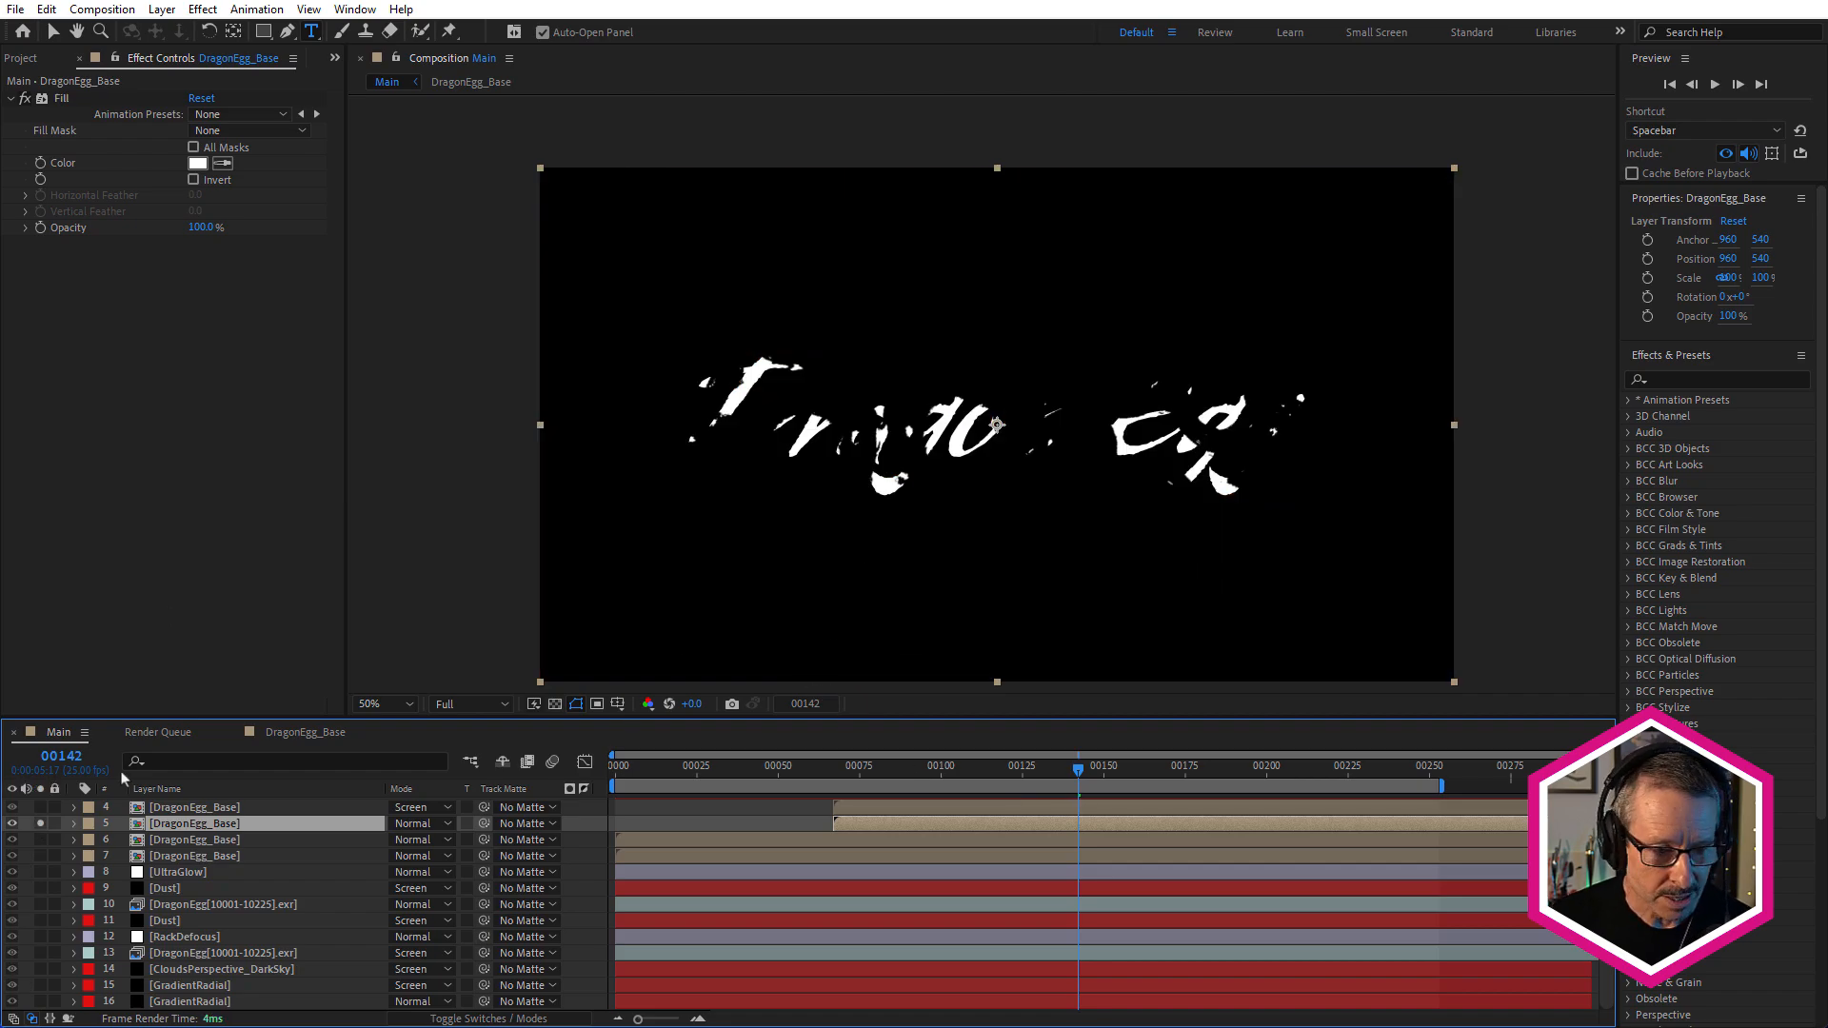
{"action": "left_click", "coordinate": [22, 99]}
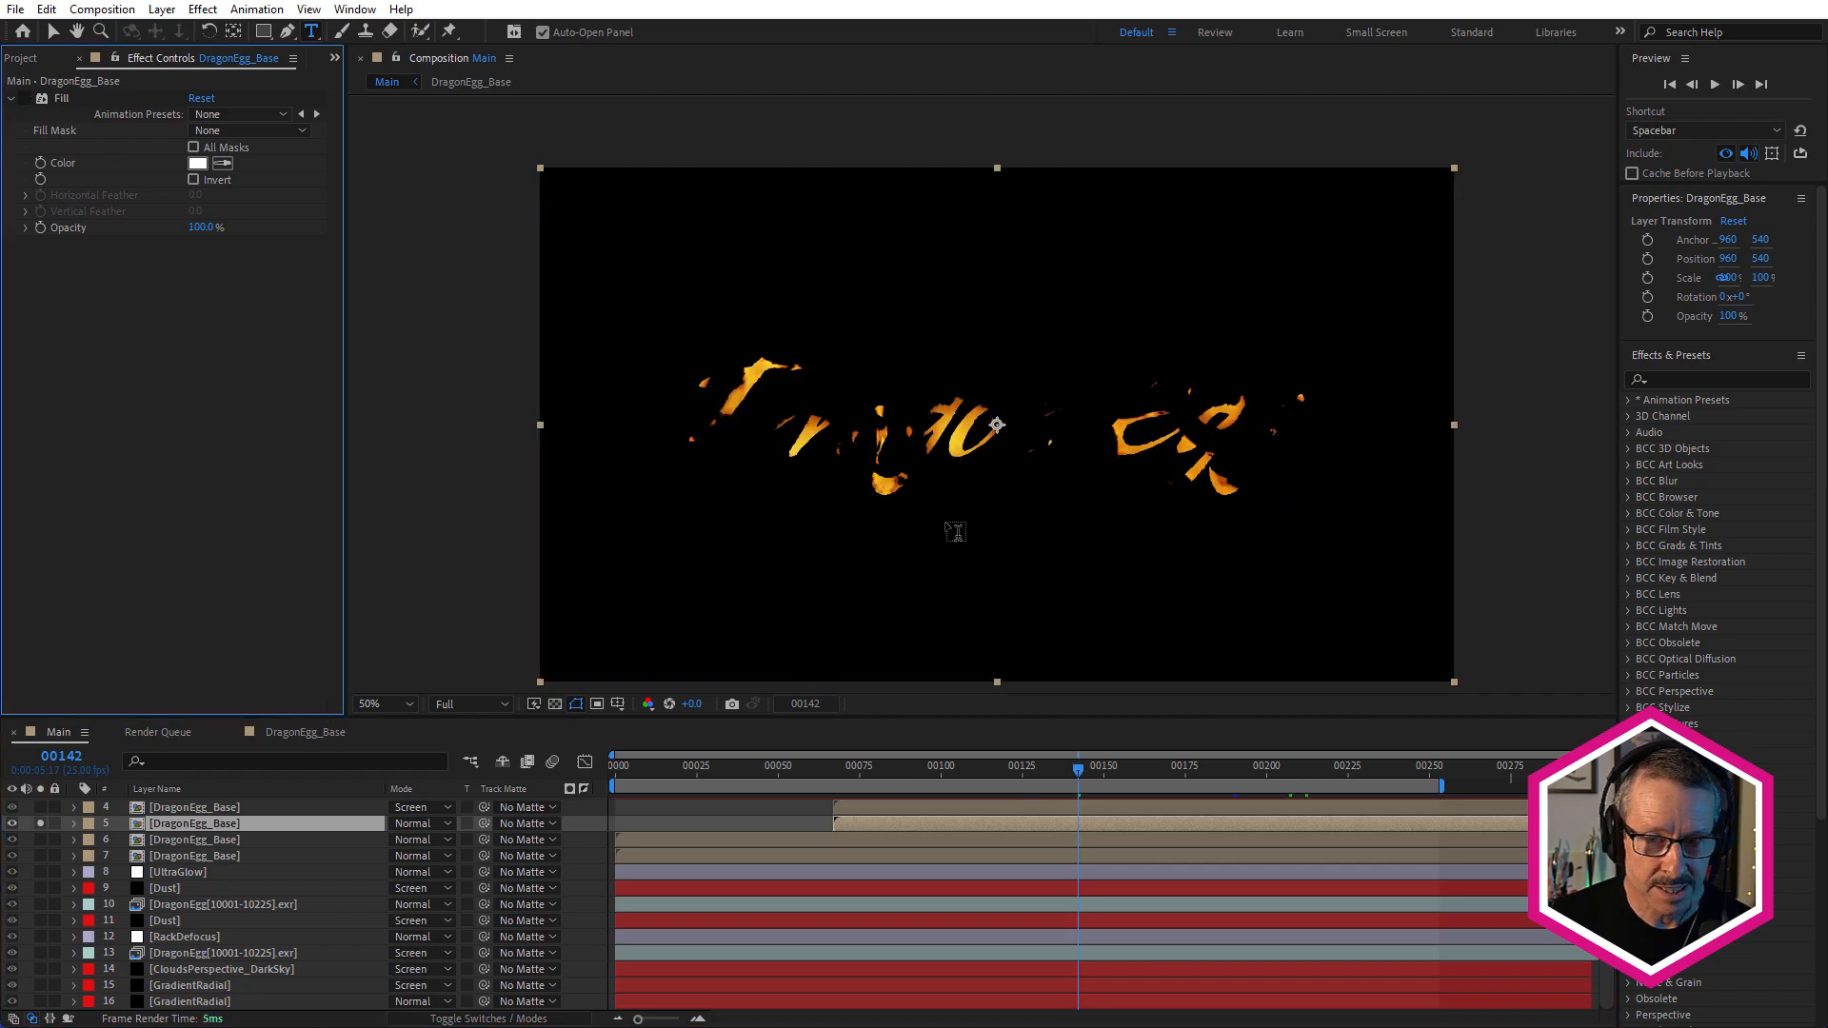
{"action": "left_click_drag", "start_coordinate": [916, 773], "coordinate": [1104, 769]}
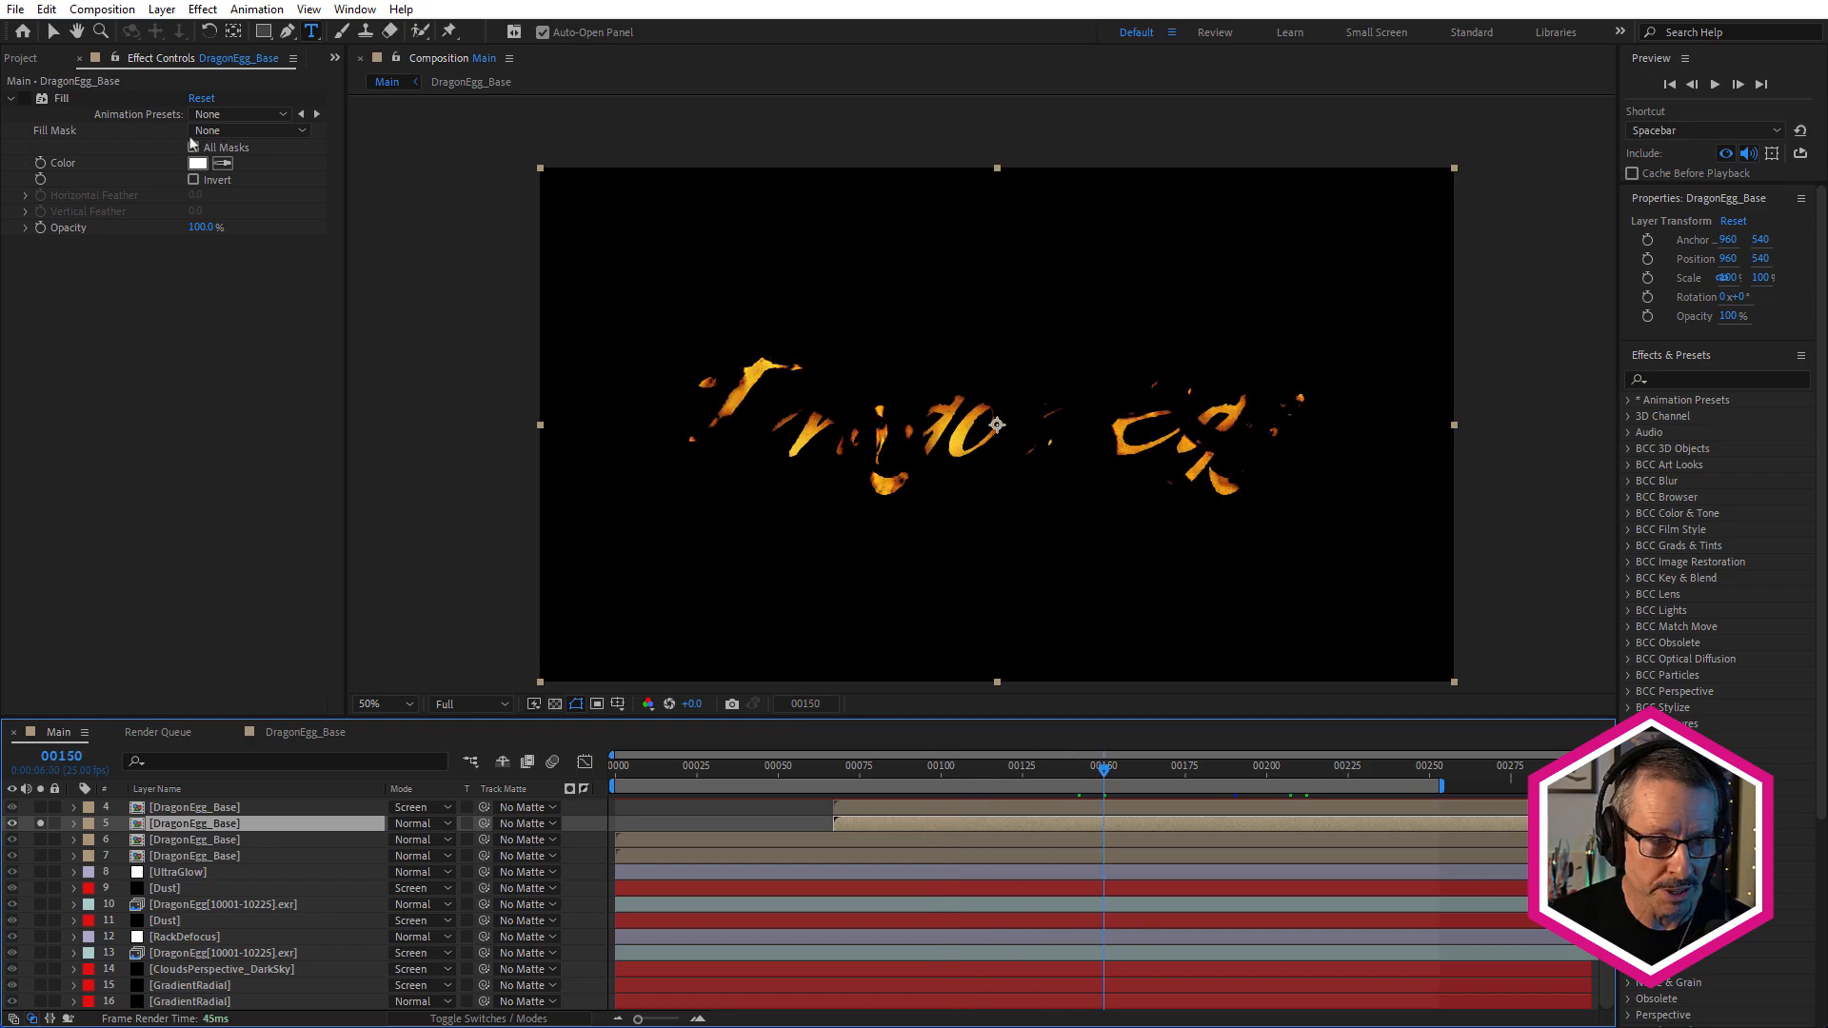
Re-enable the white Fill effect on DragonEgg_Base layer 5 and view the letter fragments at 100%
{"action": "left_click", "coordinate": [23, 99]}
{"action": "key", "text": "/"}
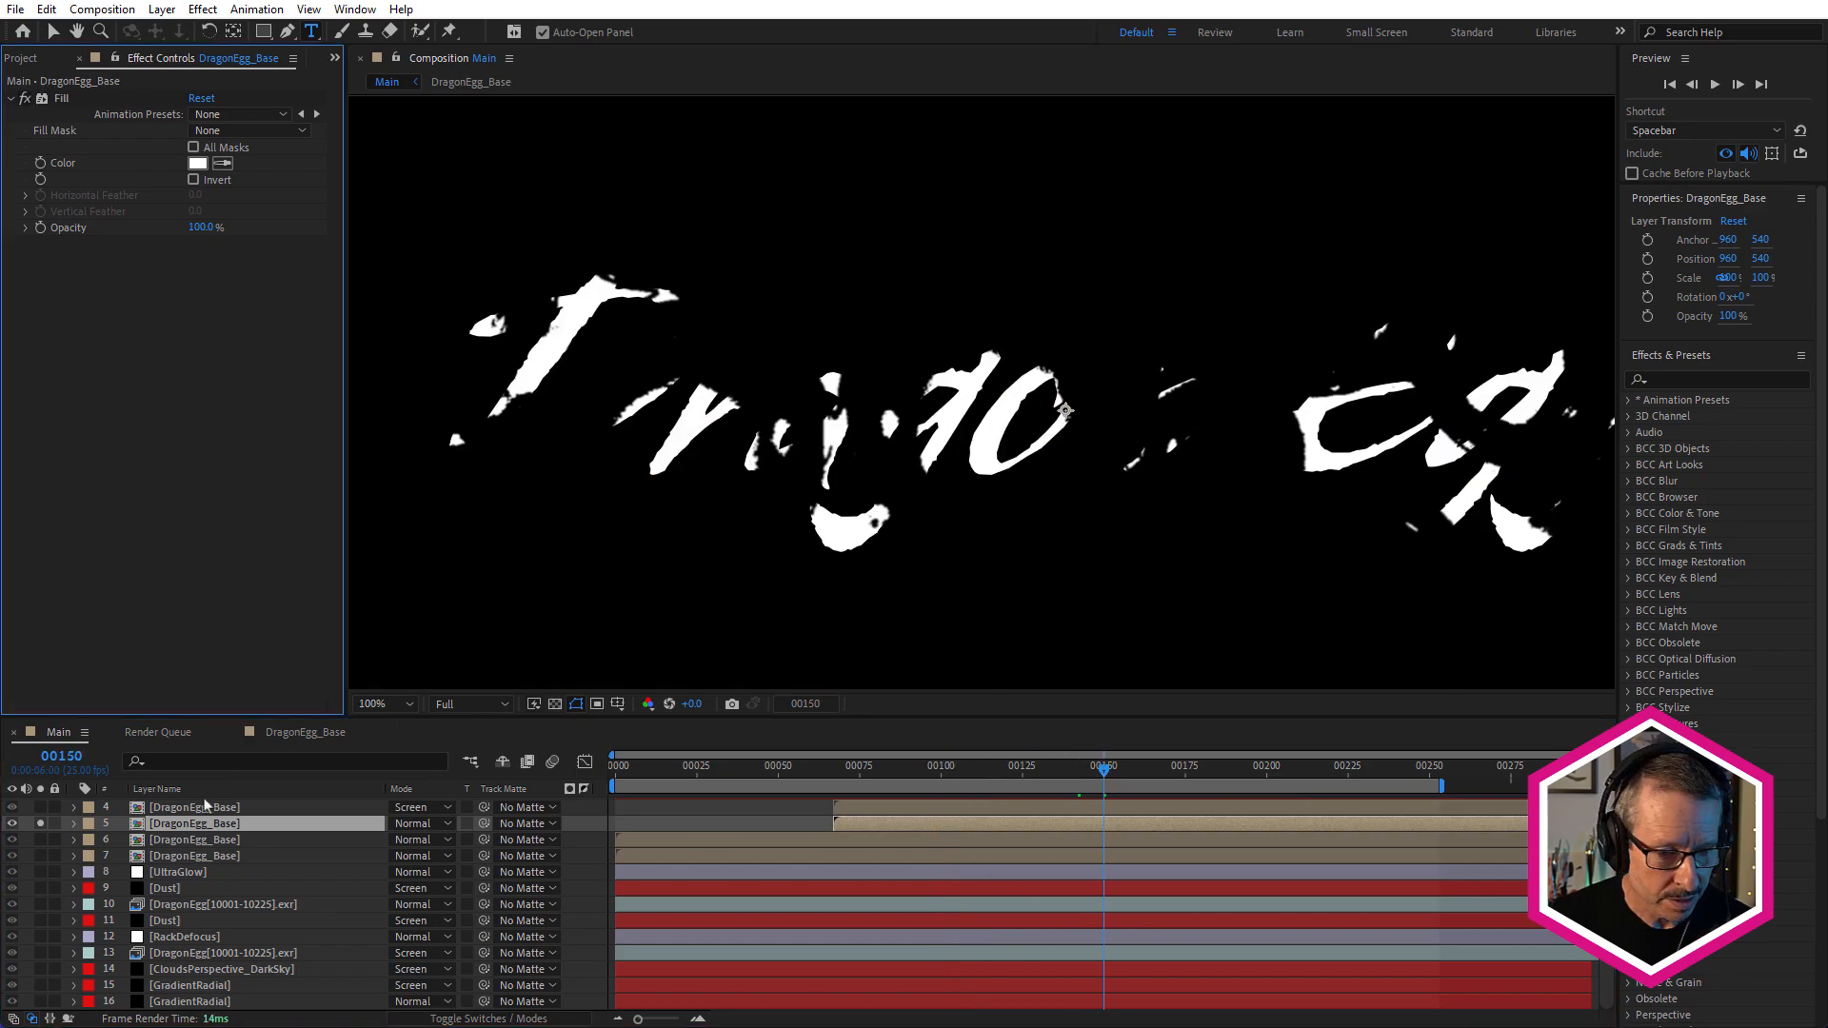
{"action": "scroll", "coordinate": [871, 824], "scroll_direction": "up", "scroll_amount": 1}
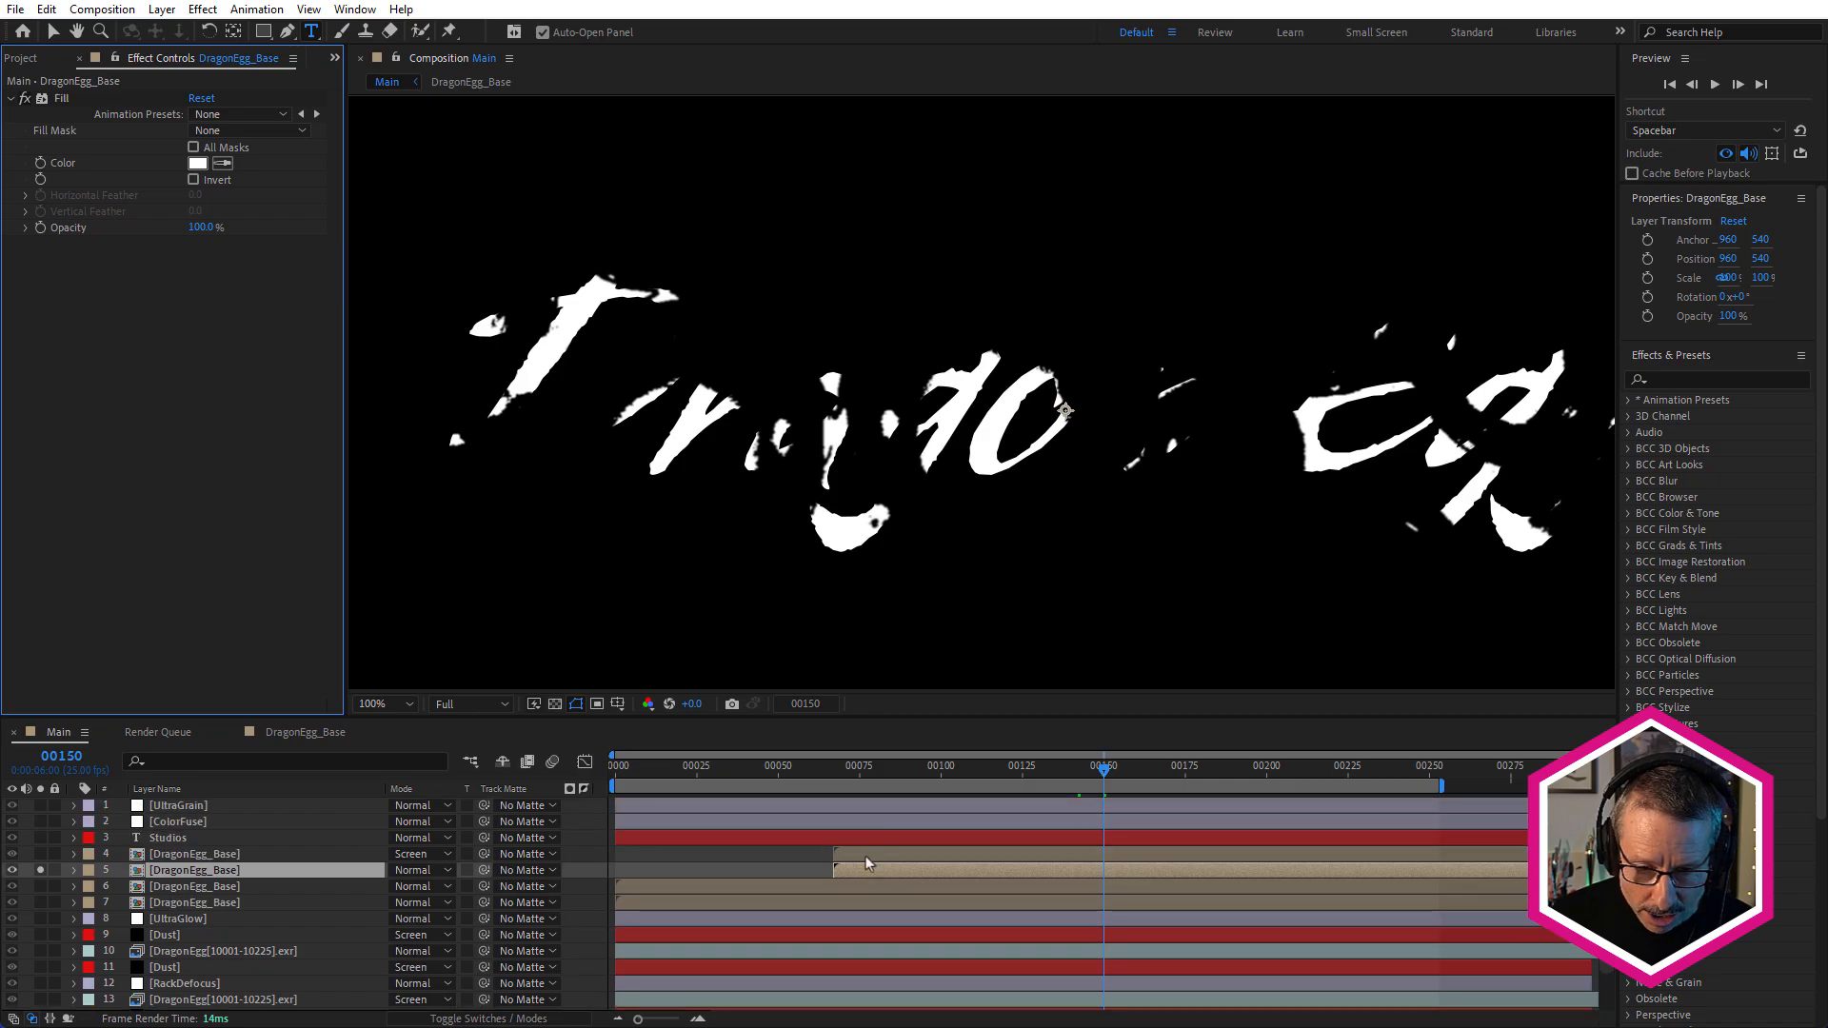
Go to frame 47, solo layers 6 and 7 along with layer 5, and scrub to frame 104 to watch the white fill appear
{"action": "left_click_drag", "start_coordinate": [745, 773], "coordinate": [769, 772]}
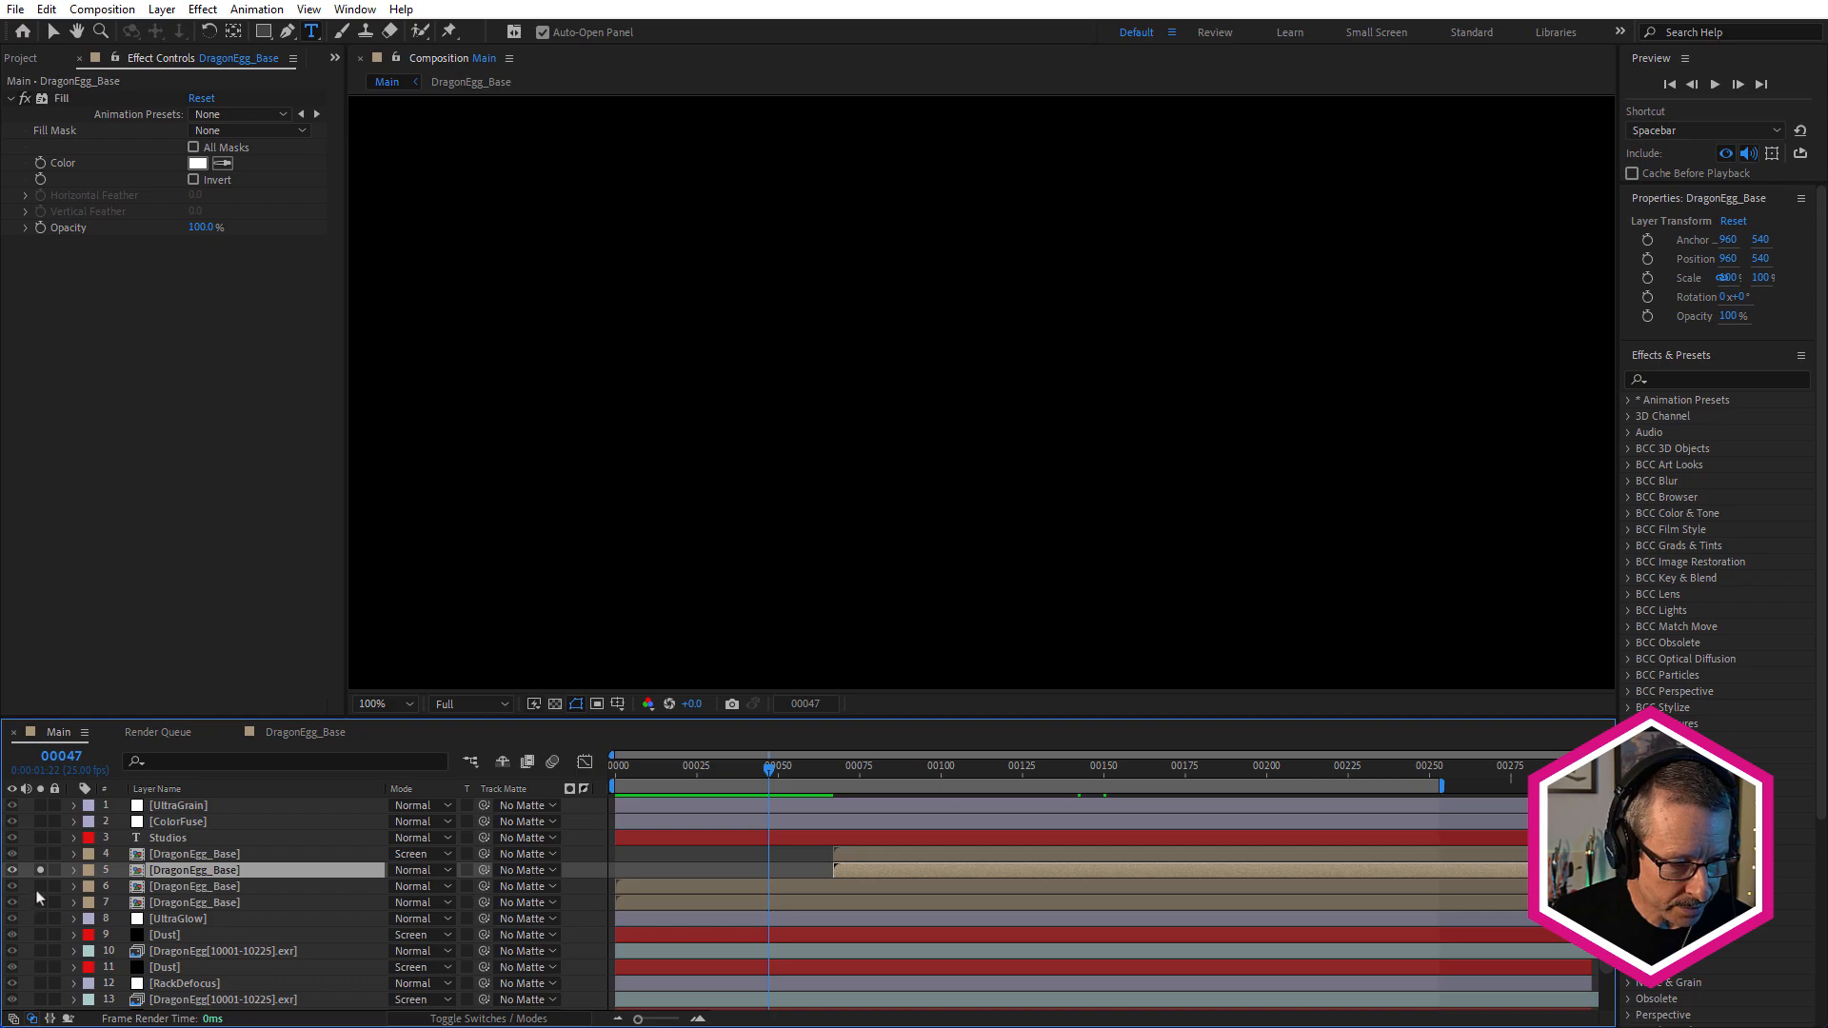
{"action": "left_click_drag", "start_coordinate": [40, 903], "coordinate": [40, 887]}
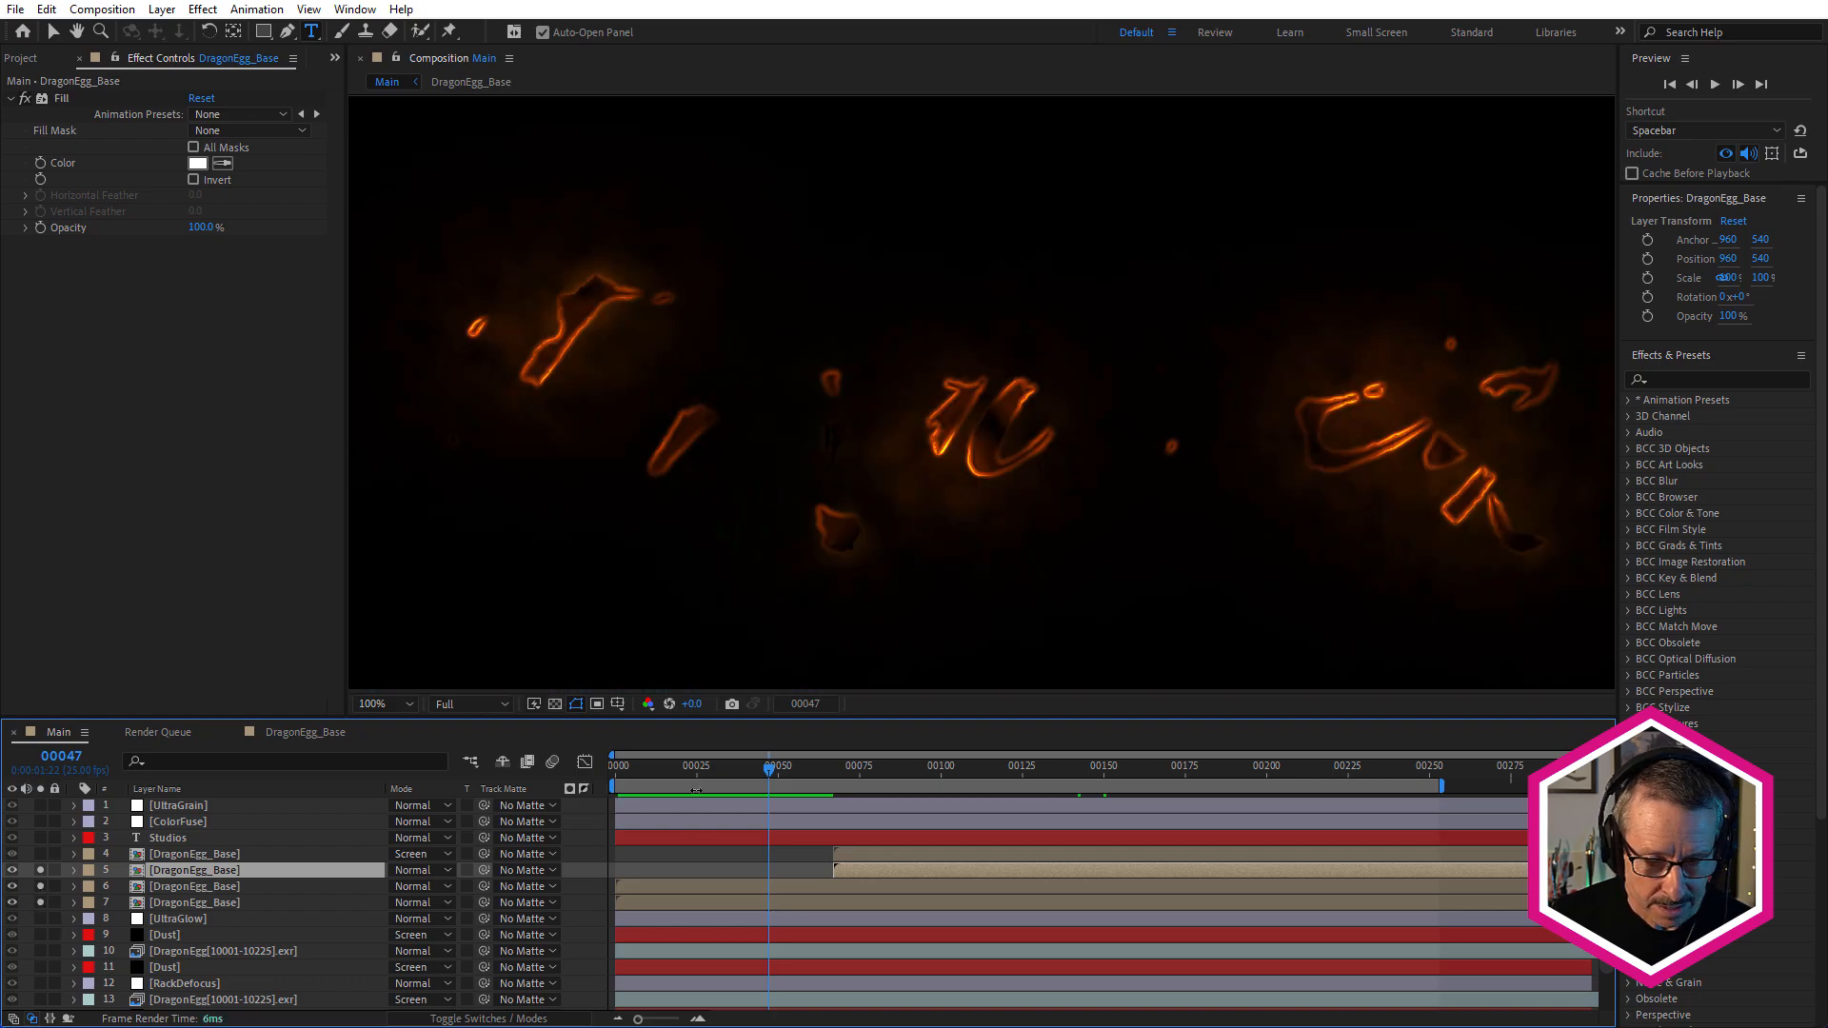
{"action": "left_click_drag", "start_coordinate": [769, 771], "coordinate": [956, 802]}
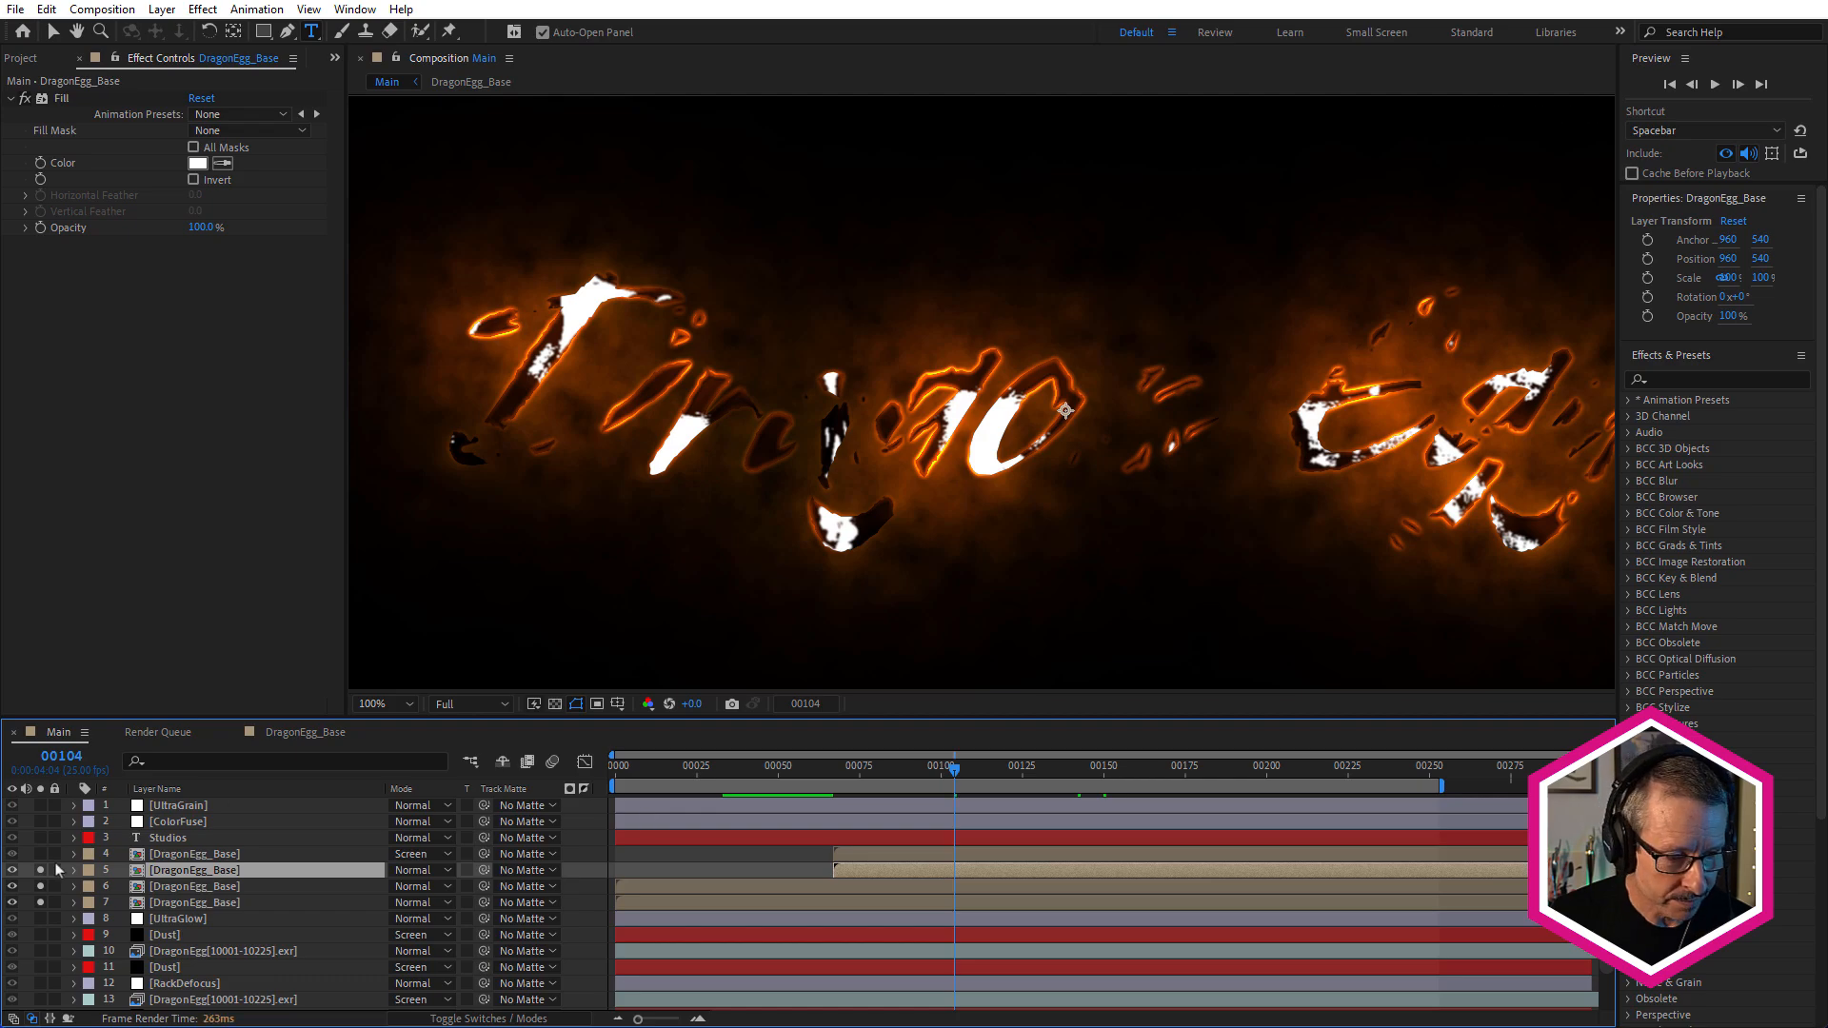
Clear the solo on layers 5 to 7 and hide layers 1 through 4 to view the title over the egg
{"action": "left_click", "coordinate": [40, 902]}
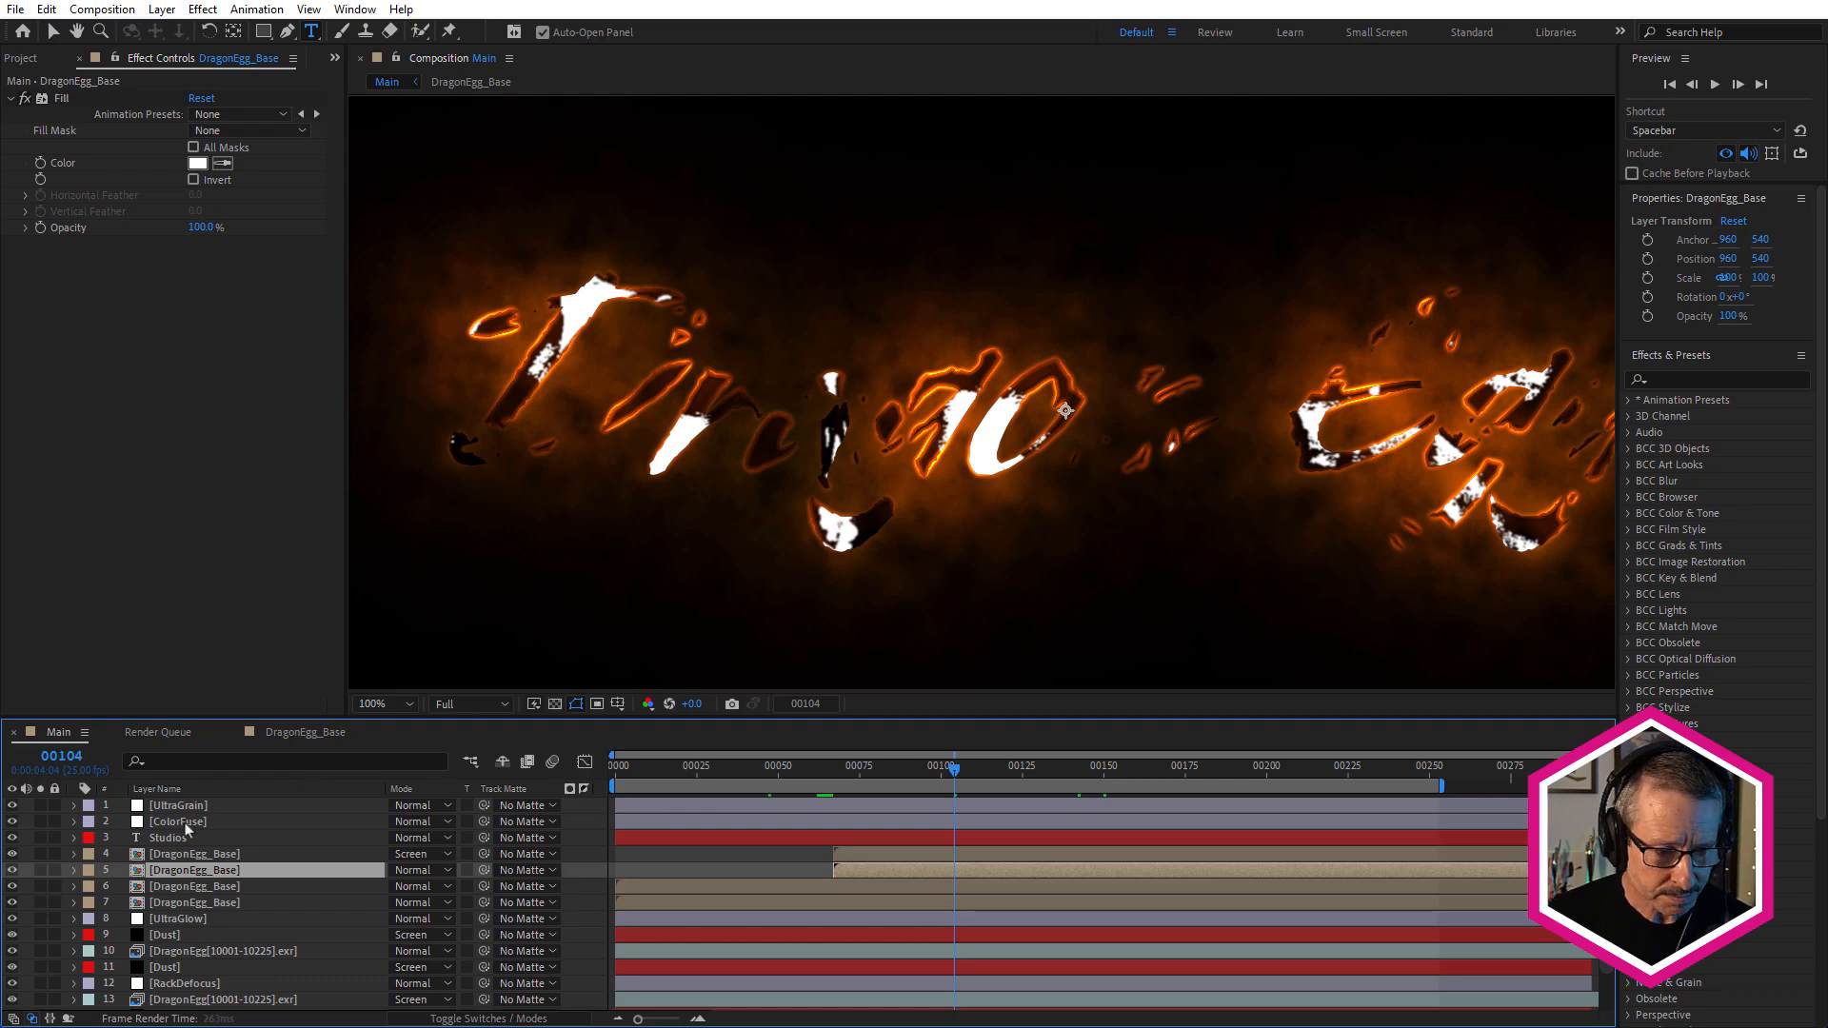
{"action": "left_click_drag", "start_coordinate": [12, 838], "coordinate": [11, 805]}
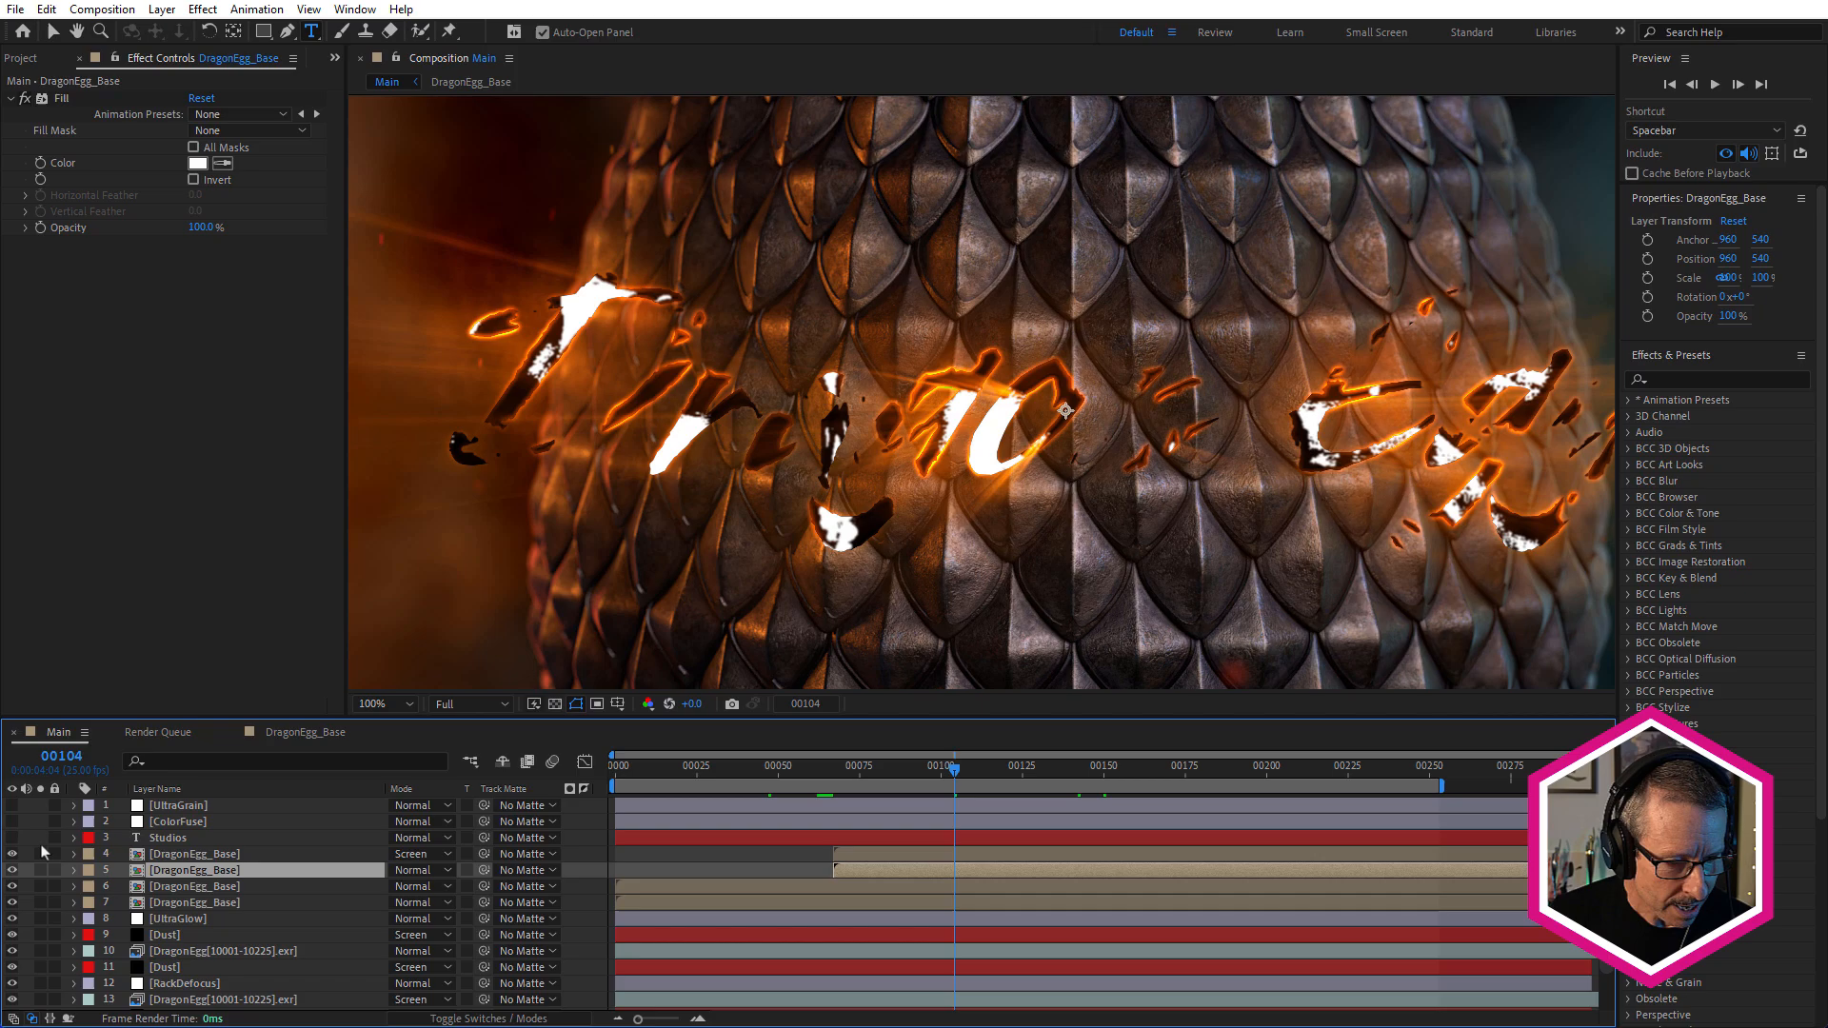
{"action": "left_click", "coordinate": [12, 854]}
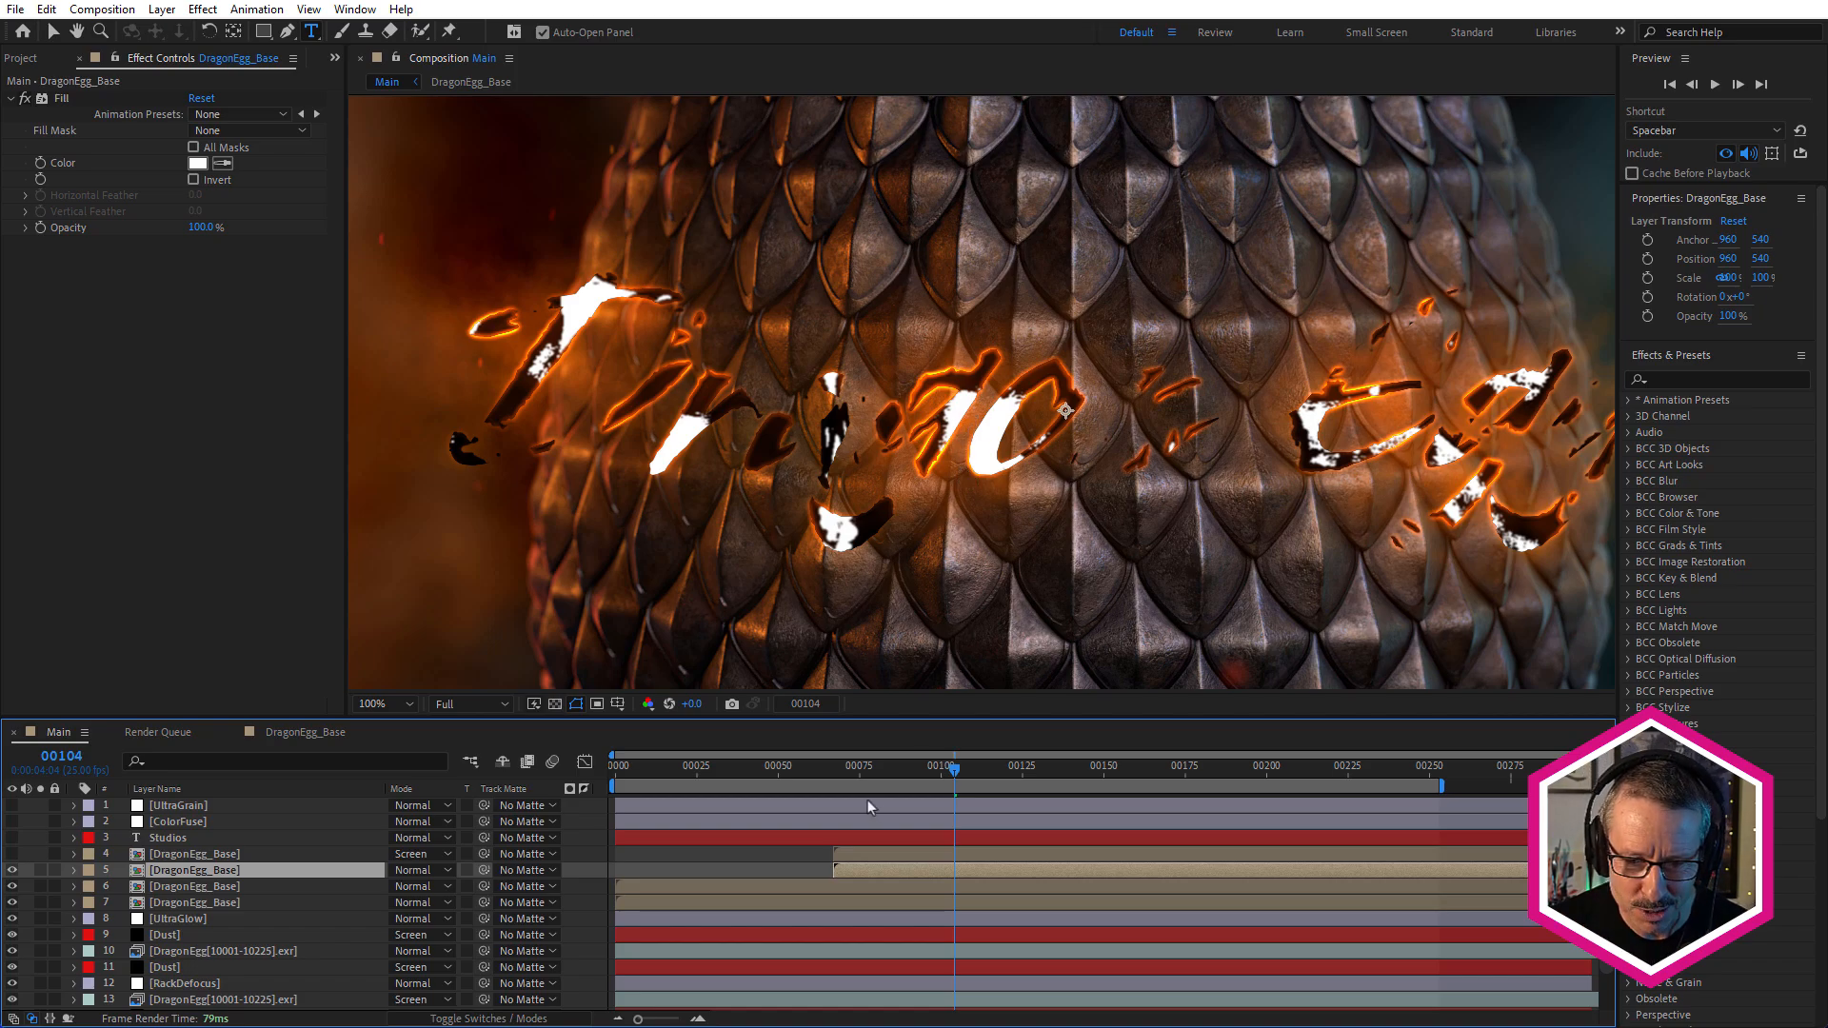
Scrub to frame 96 and then frame 151, inspecting close up how the white fill meets the letters' glowing edges
{"action": "left_click_drag", "start_coordinate": [869, 773], "coordinate": [928, 793]}
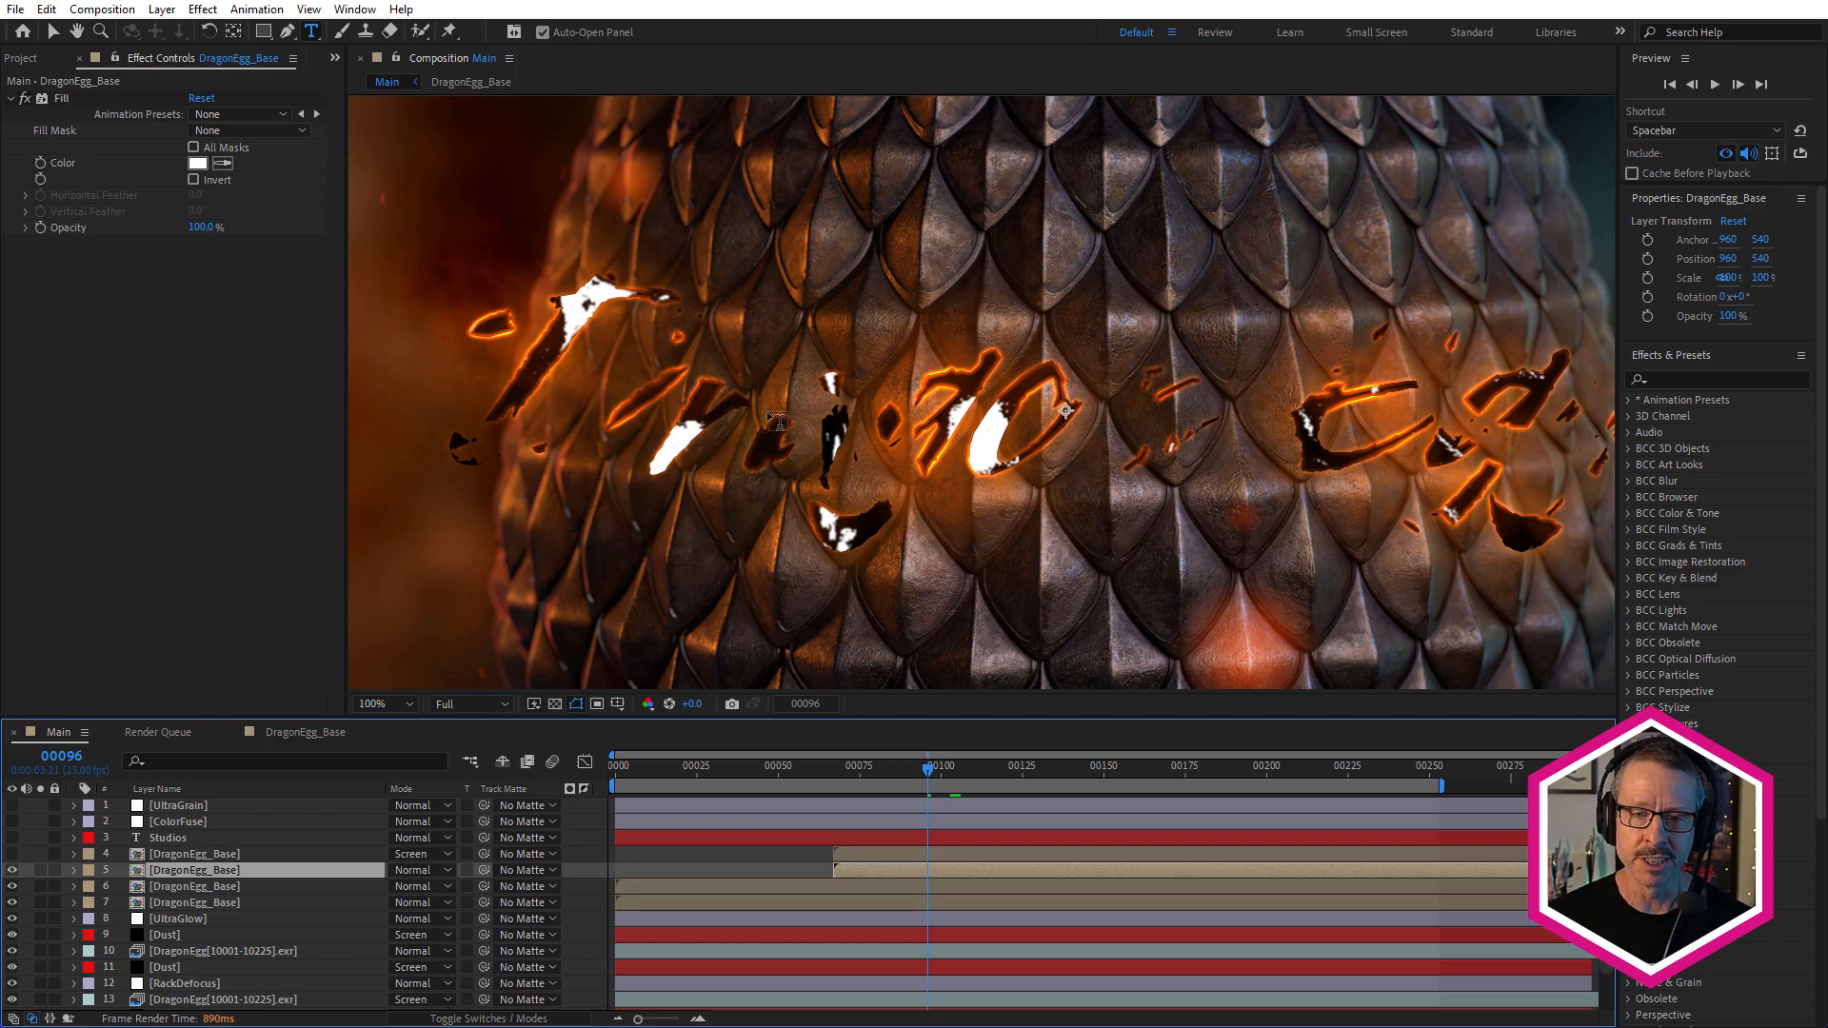
{"action": "scroll", "coordinate": [943, 377], "scroll_direction": "up", "scroll_amount": 2}
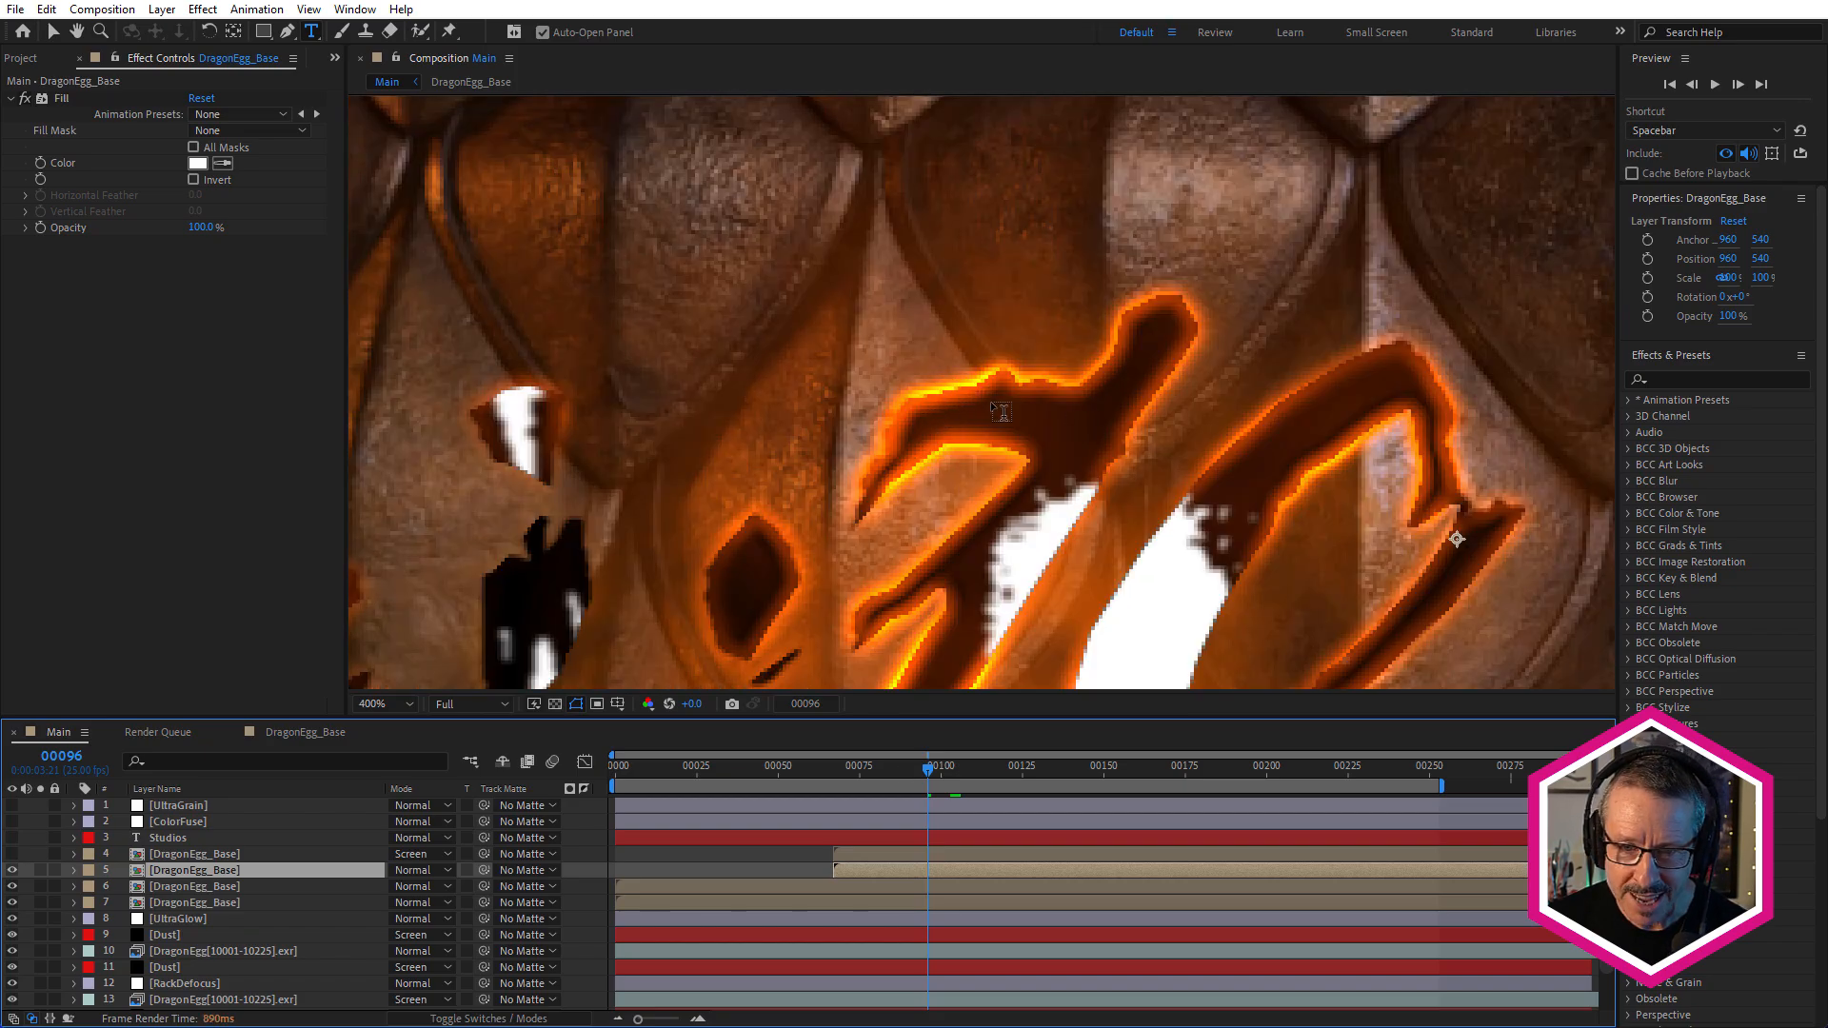
{"action": "scroll", "coordinate": [996, 386], "scroll_direction": "down", "scroll_amount": 4}
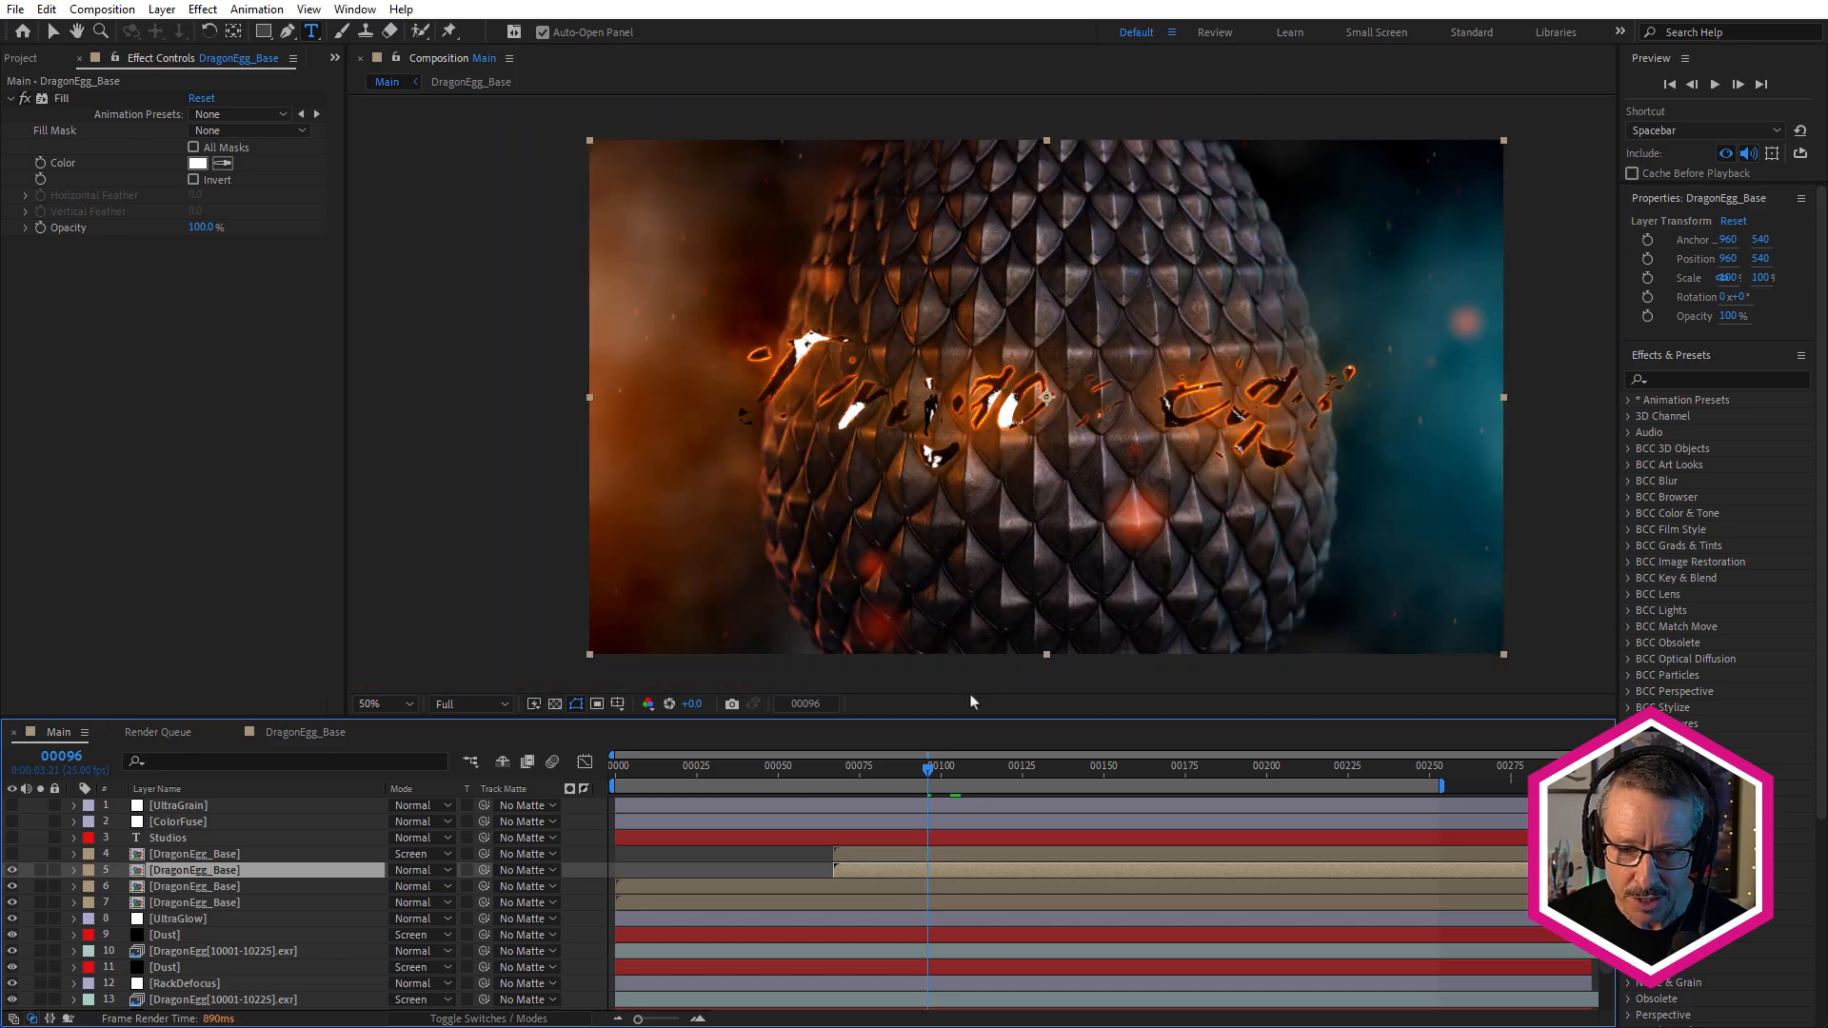
{"action": "left_click_drag", "start_coordinate": [948, 775], "coordinate": [1106, 771]}
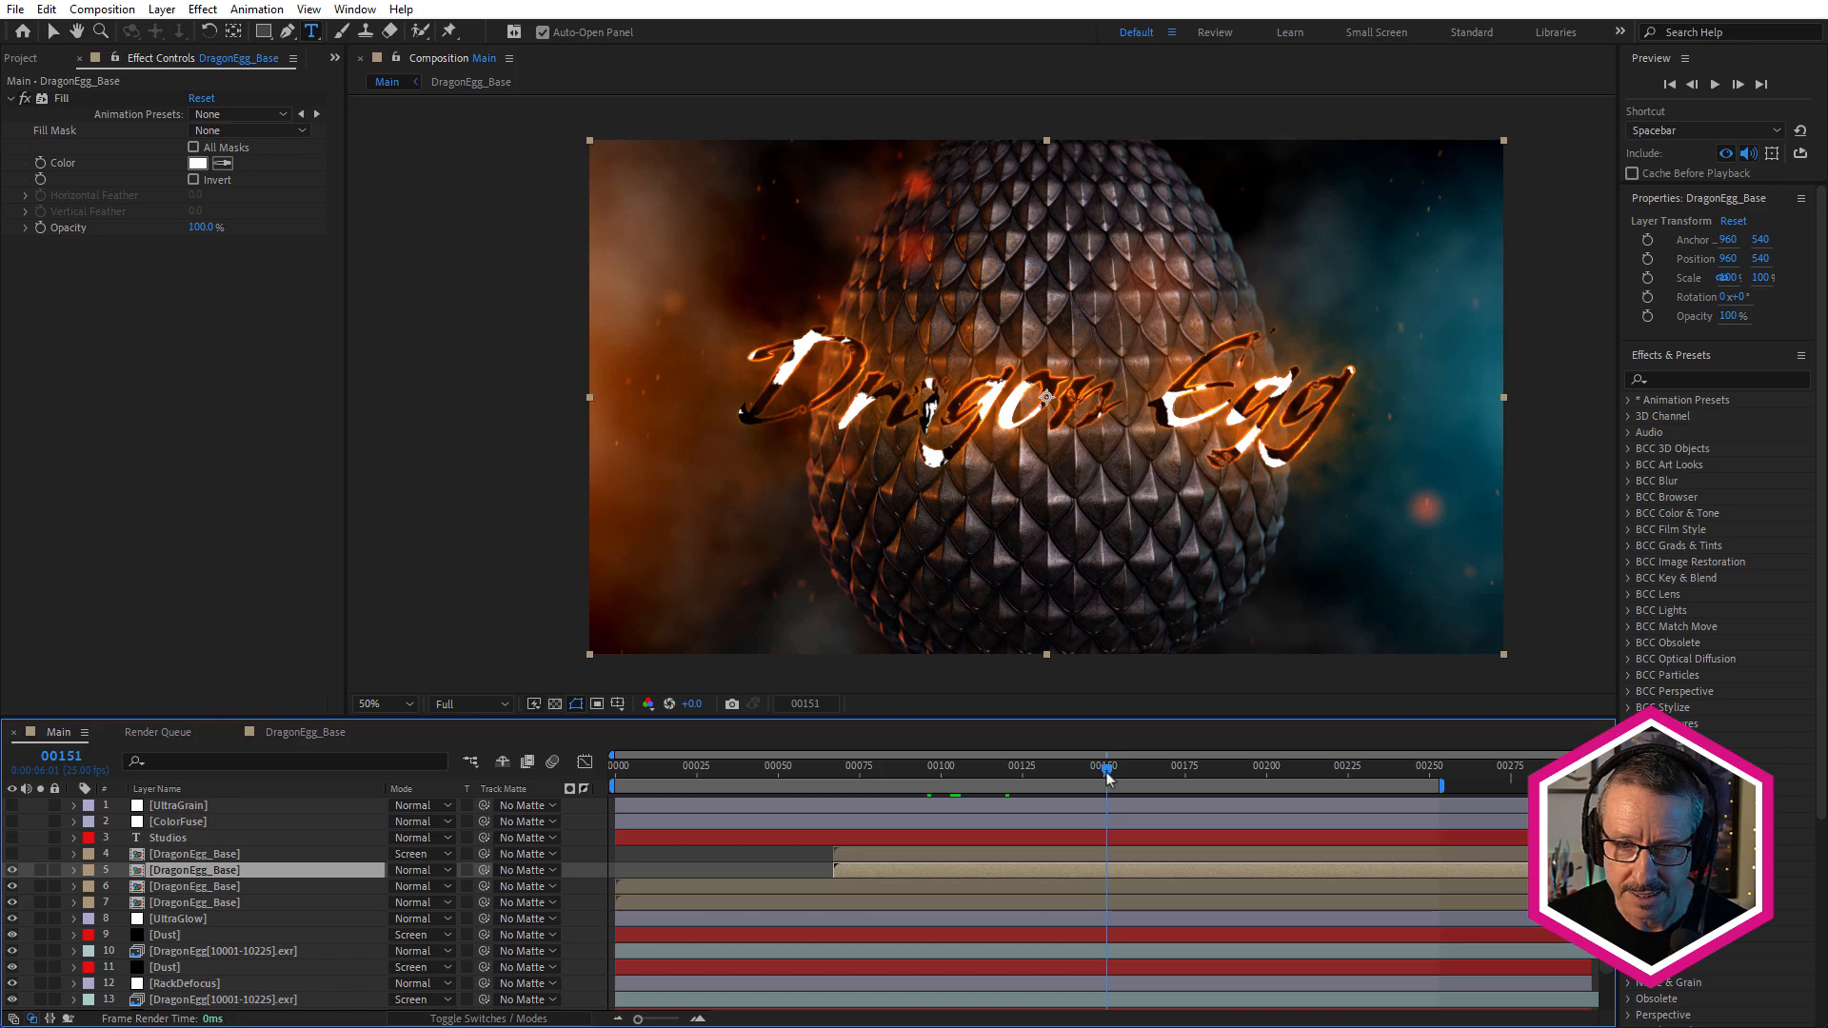
{"action": "scroll", "coordinate": [986, 432], "scroll_direction": "up", "scroll_amount": 4}
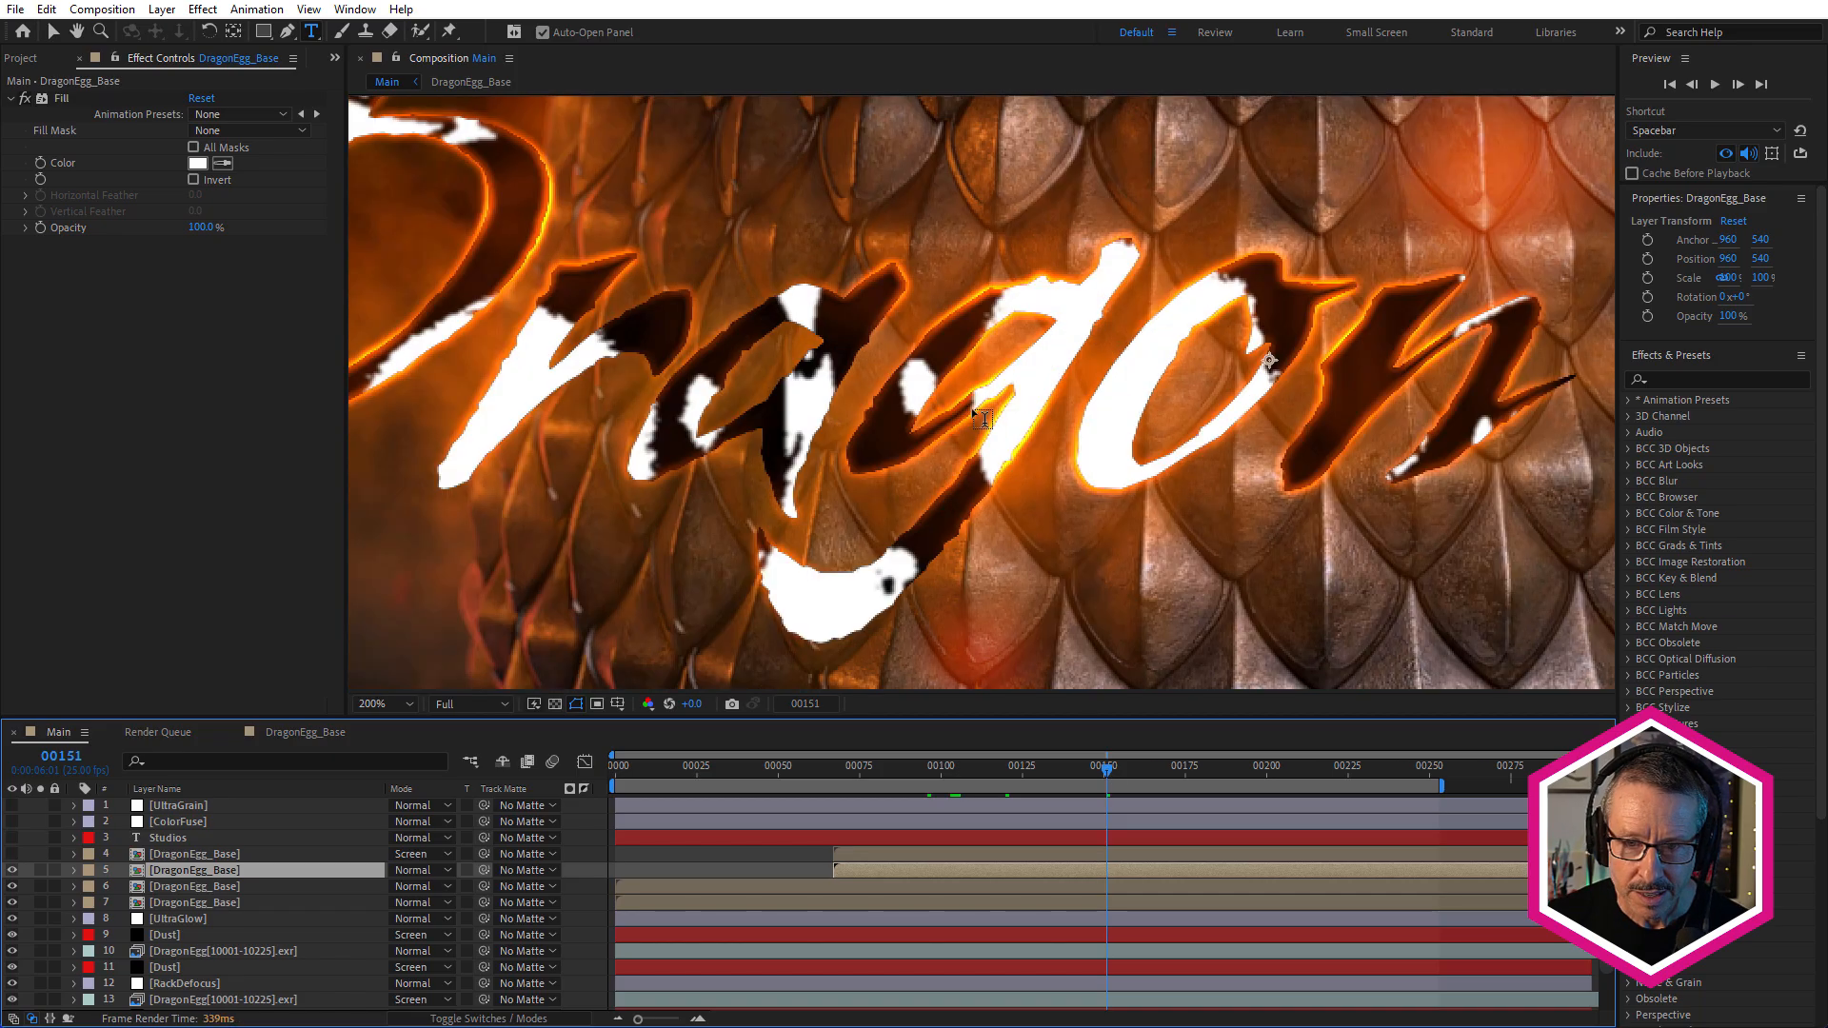
{"action": "scroll", "coordinate": [924, 378], "scroll_direction": "up", "scroll_amount": 2}
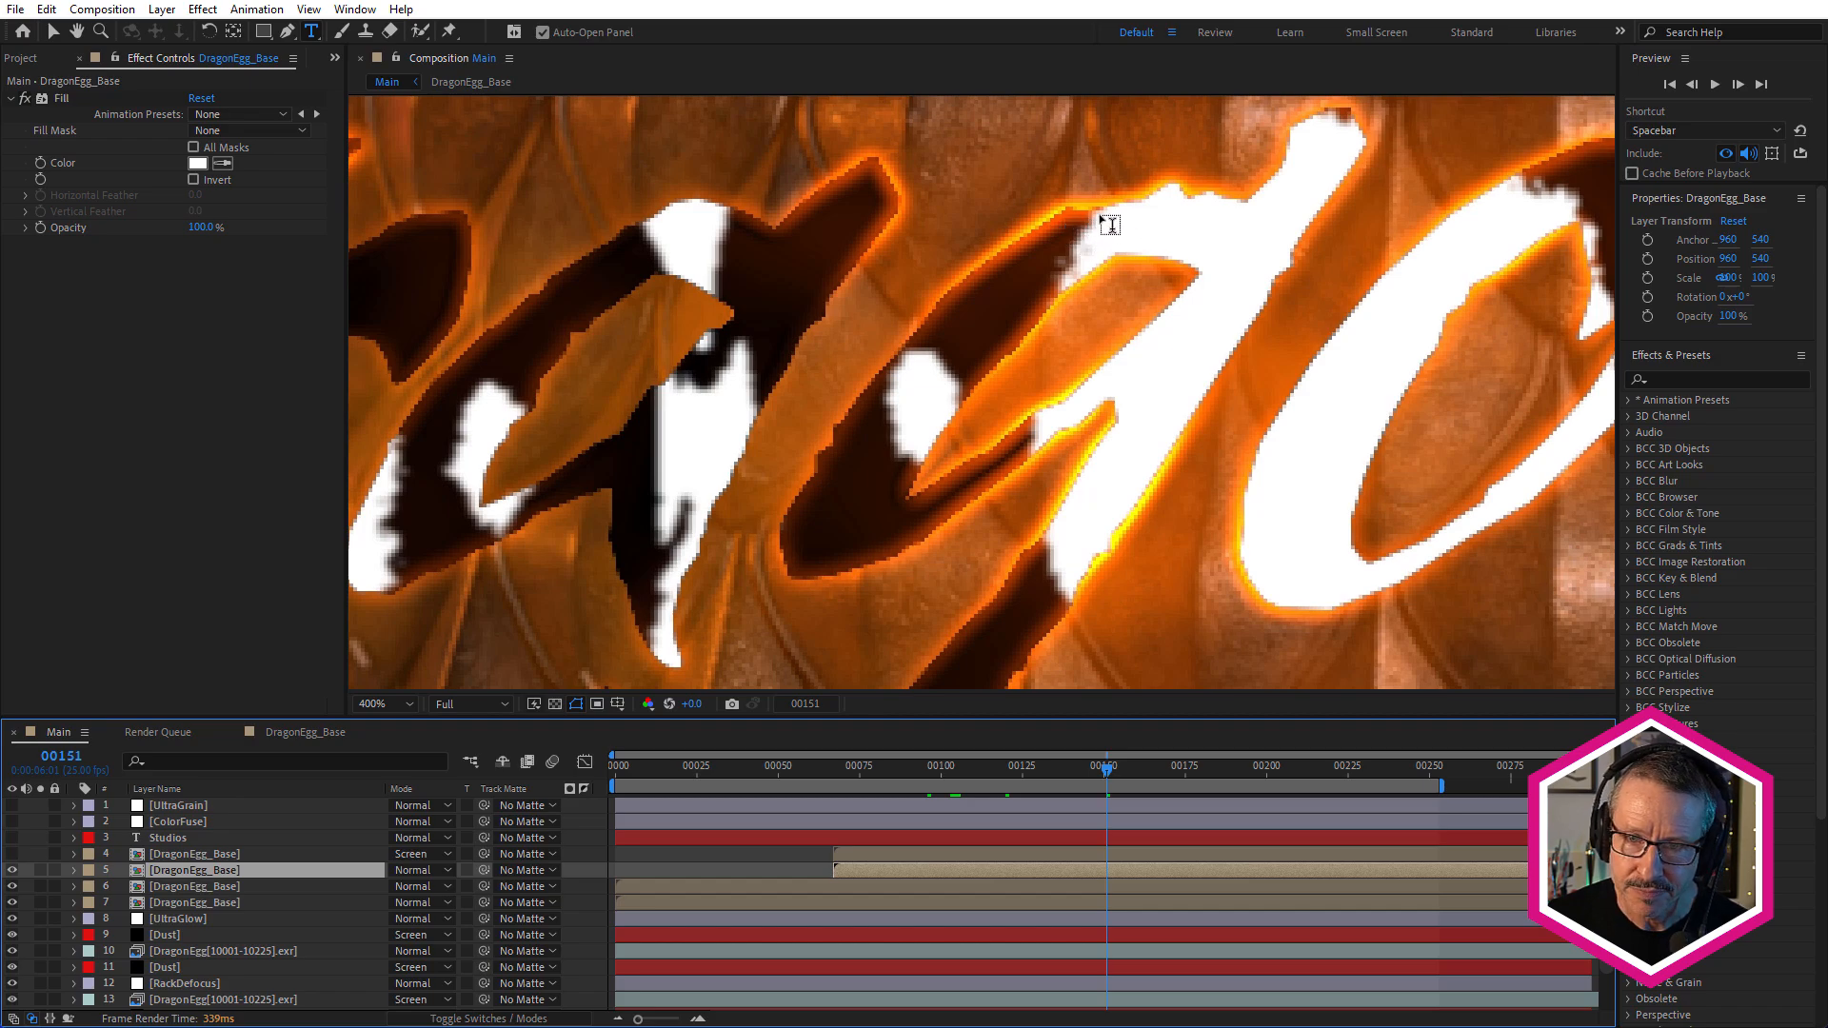
{"action": "scroll", "coordinate": [1104, 228], "scroll_direction": "up", "scroll_amount": 1}
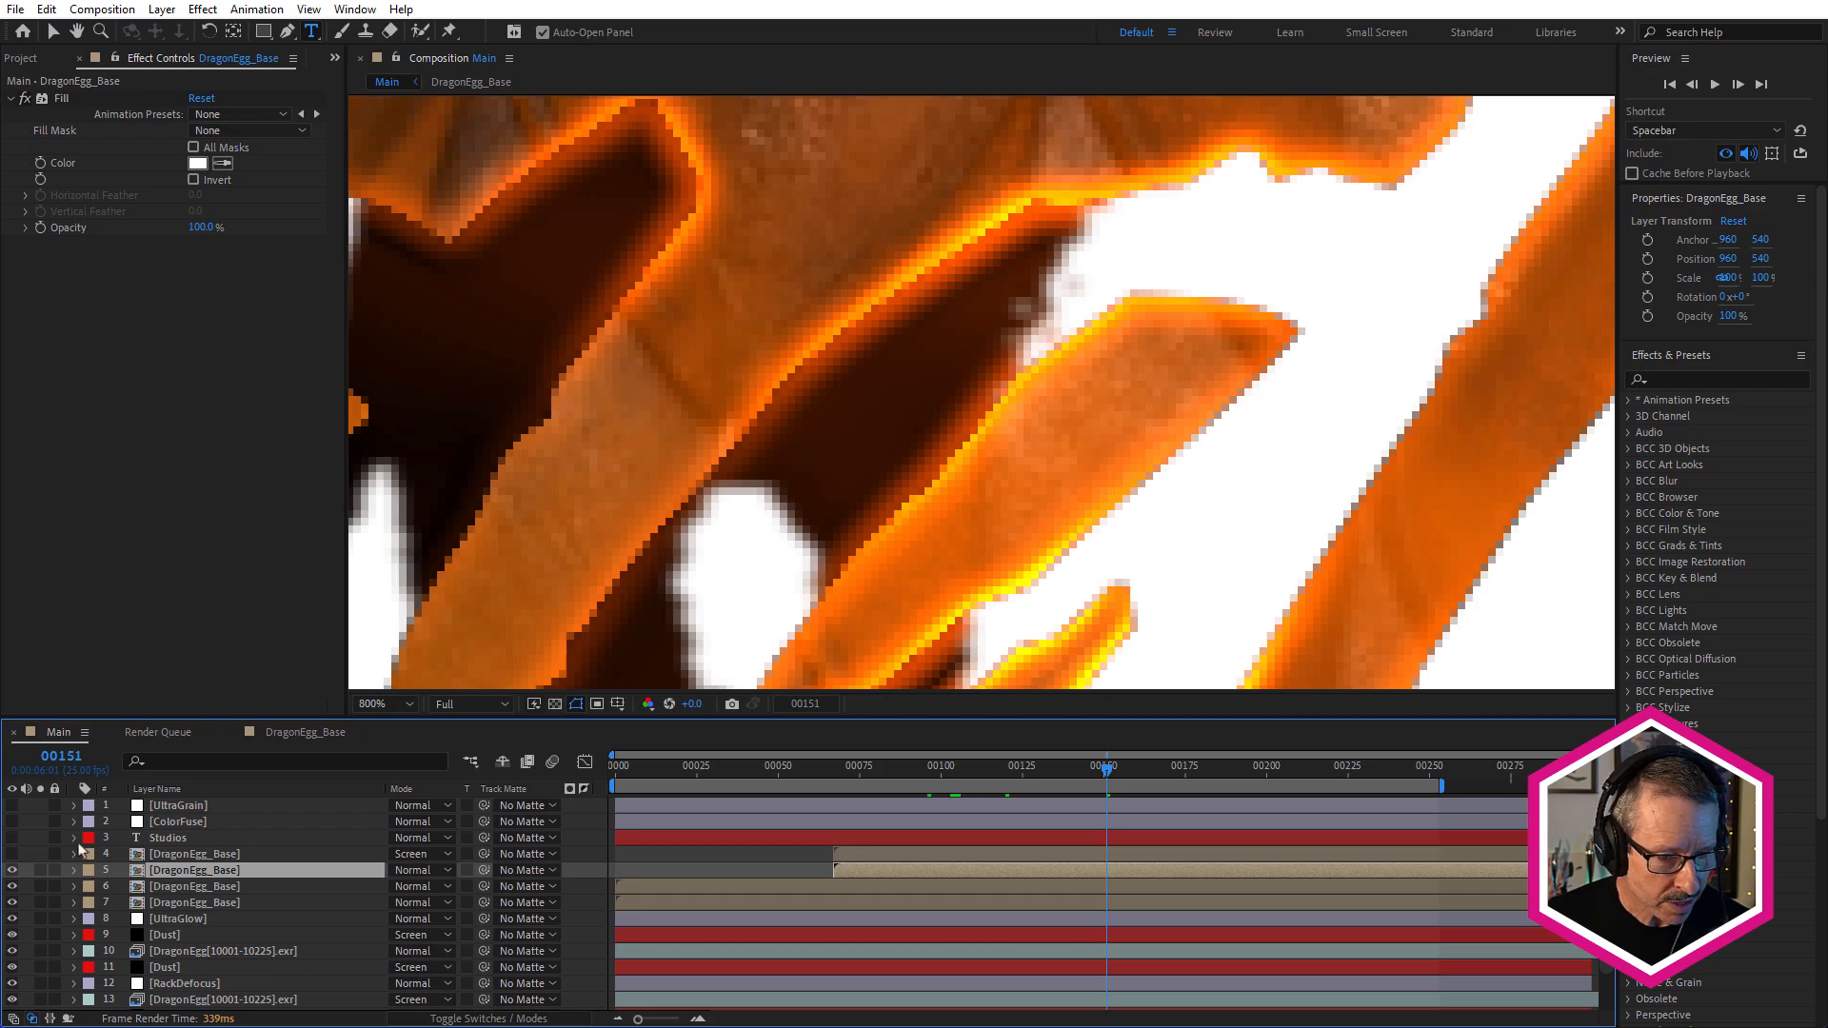
Turn DragonEgg_Base layer 4 back on, solo it, and collapse its Set Matte and S_Rays 2 settings
{"action": "left_click", "coordinate": [12, 853]}
{"action": "left_click", "coordinate": [42, 854]}
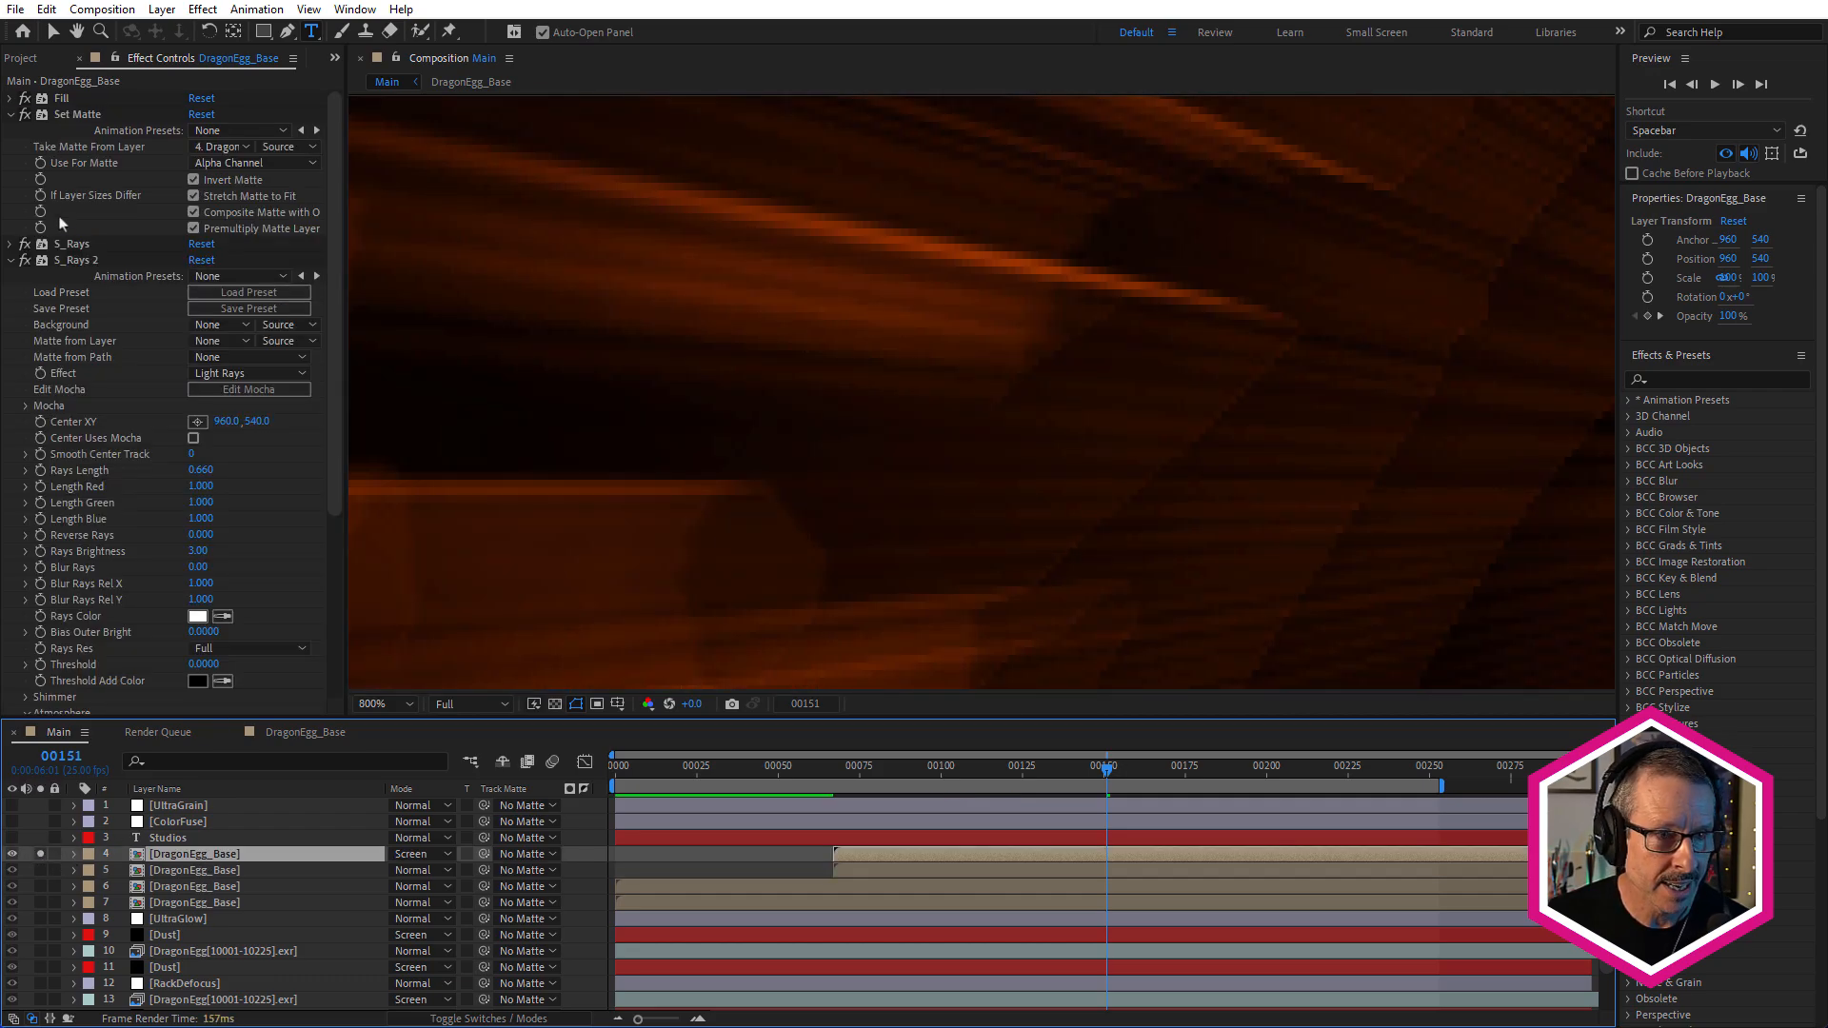
{"action": "left_click", "coordinate": [11, 115]}
{"action": "left_click", "coordinate": [10, 147]}
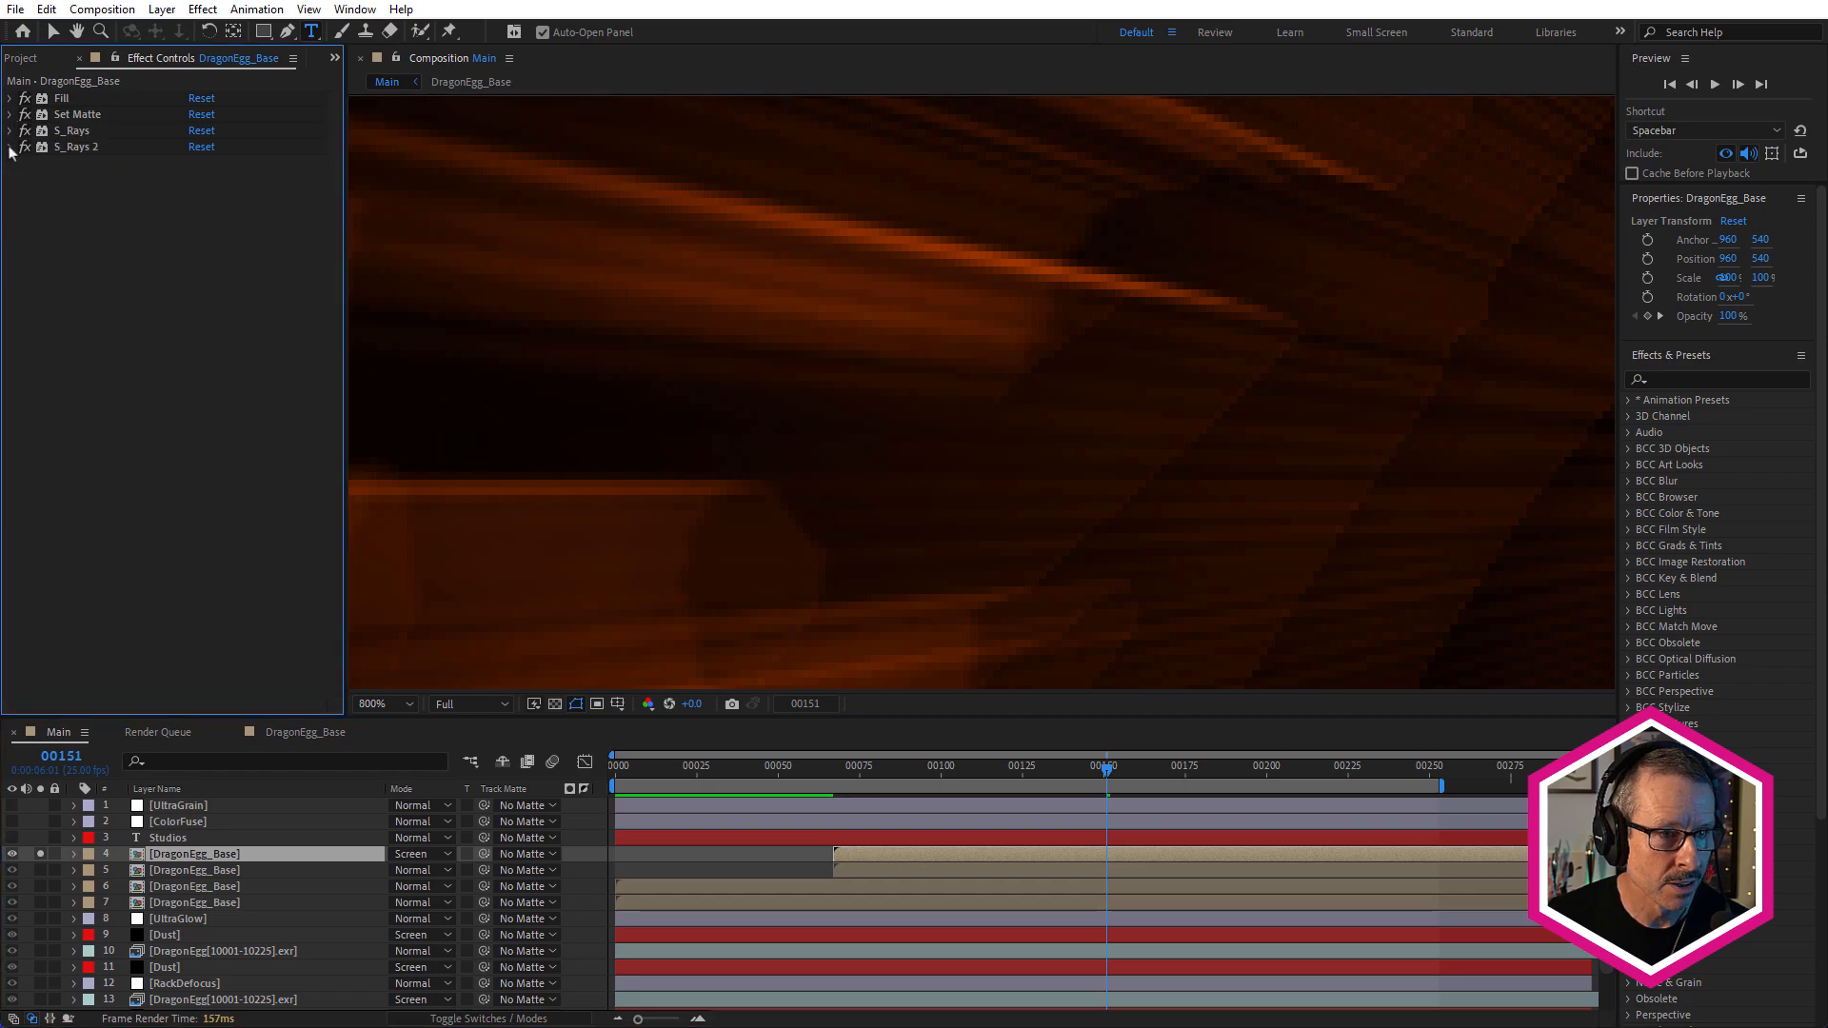
Disable layer 4's Set Matte, S_Rays and S_Rays 2 so only Fill is active, and show the orange Fill settings
{"action": "left_click_drag", "start_coordinate": [29, 99], "coordinate": [26, 148]}
{"action": "left_click", "coordinate": [26, 98]}
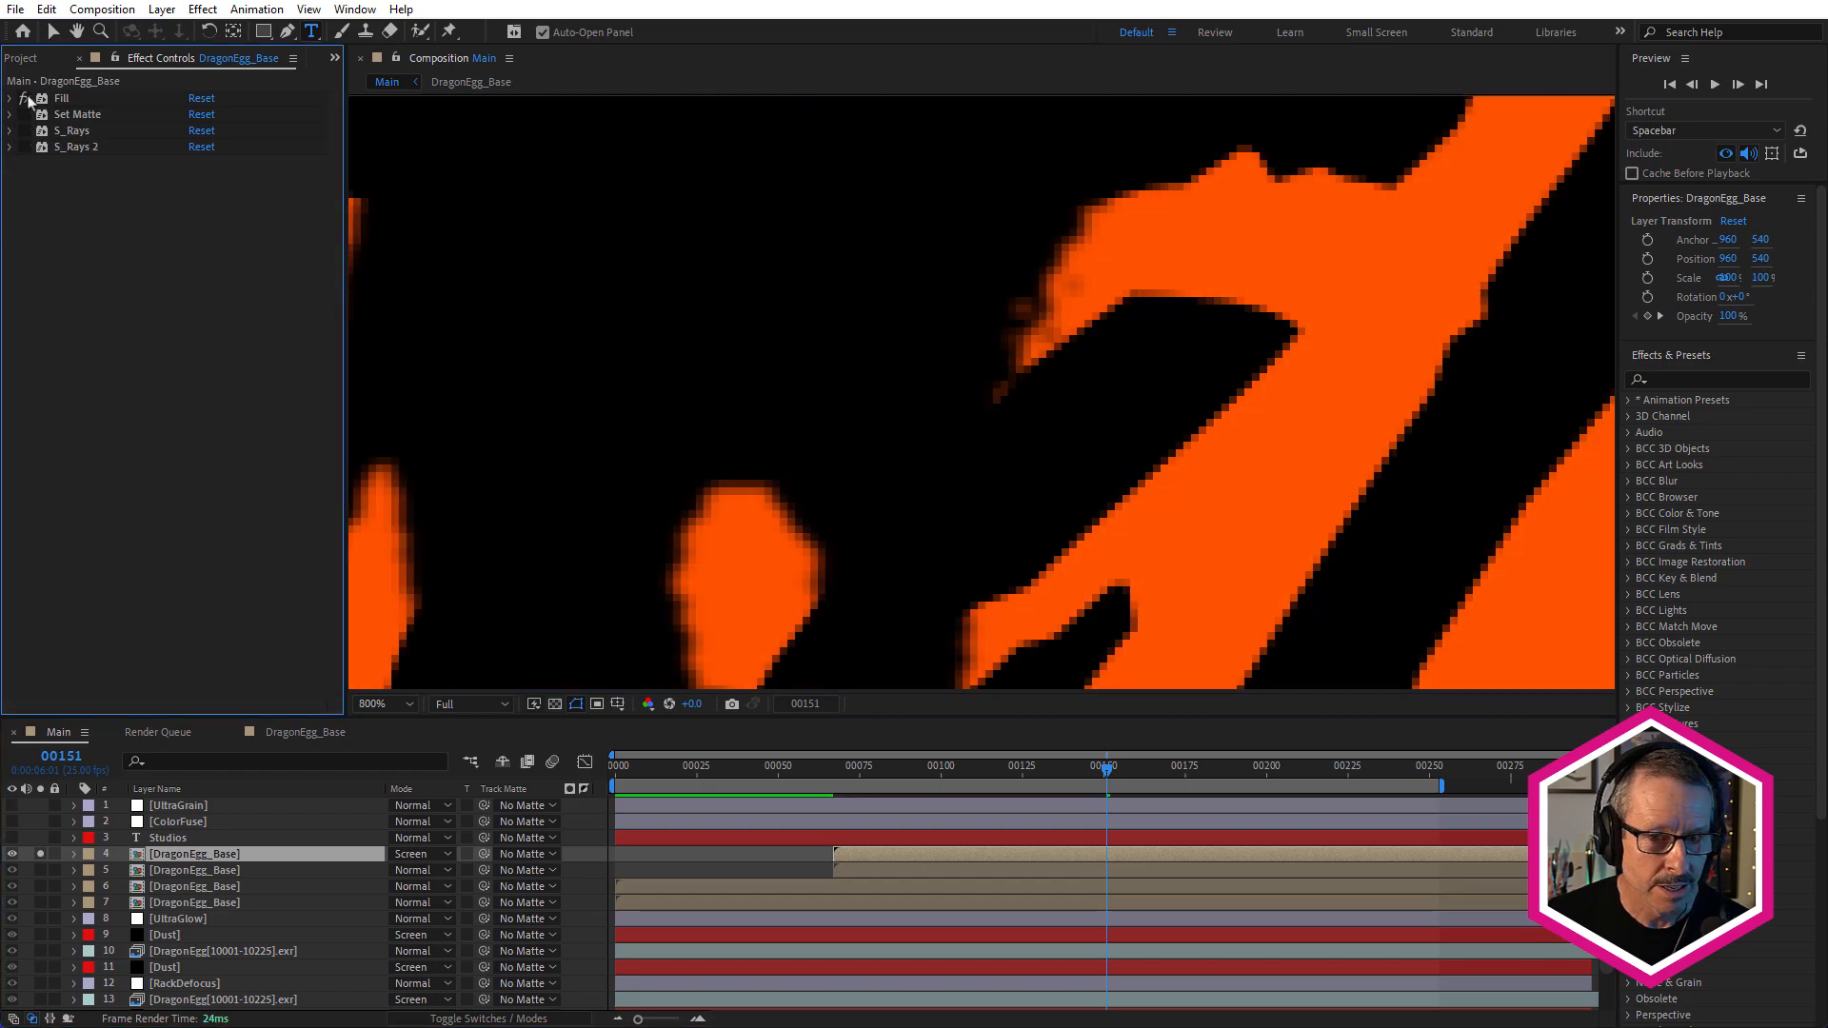
{"action": "scroll", "coordinate": [857, 346], "scroll_direction": "down", "scroll_amount": 6}
{"action": "scroll", "coordinate": [860, 348], "scroll_direction": "up", "scroll_amount": 6}
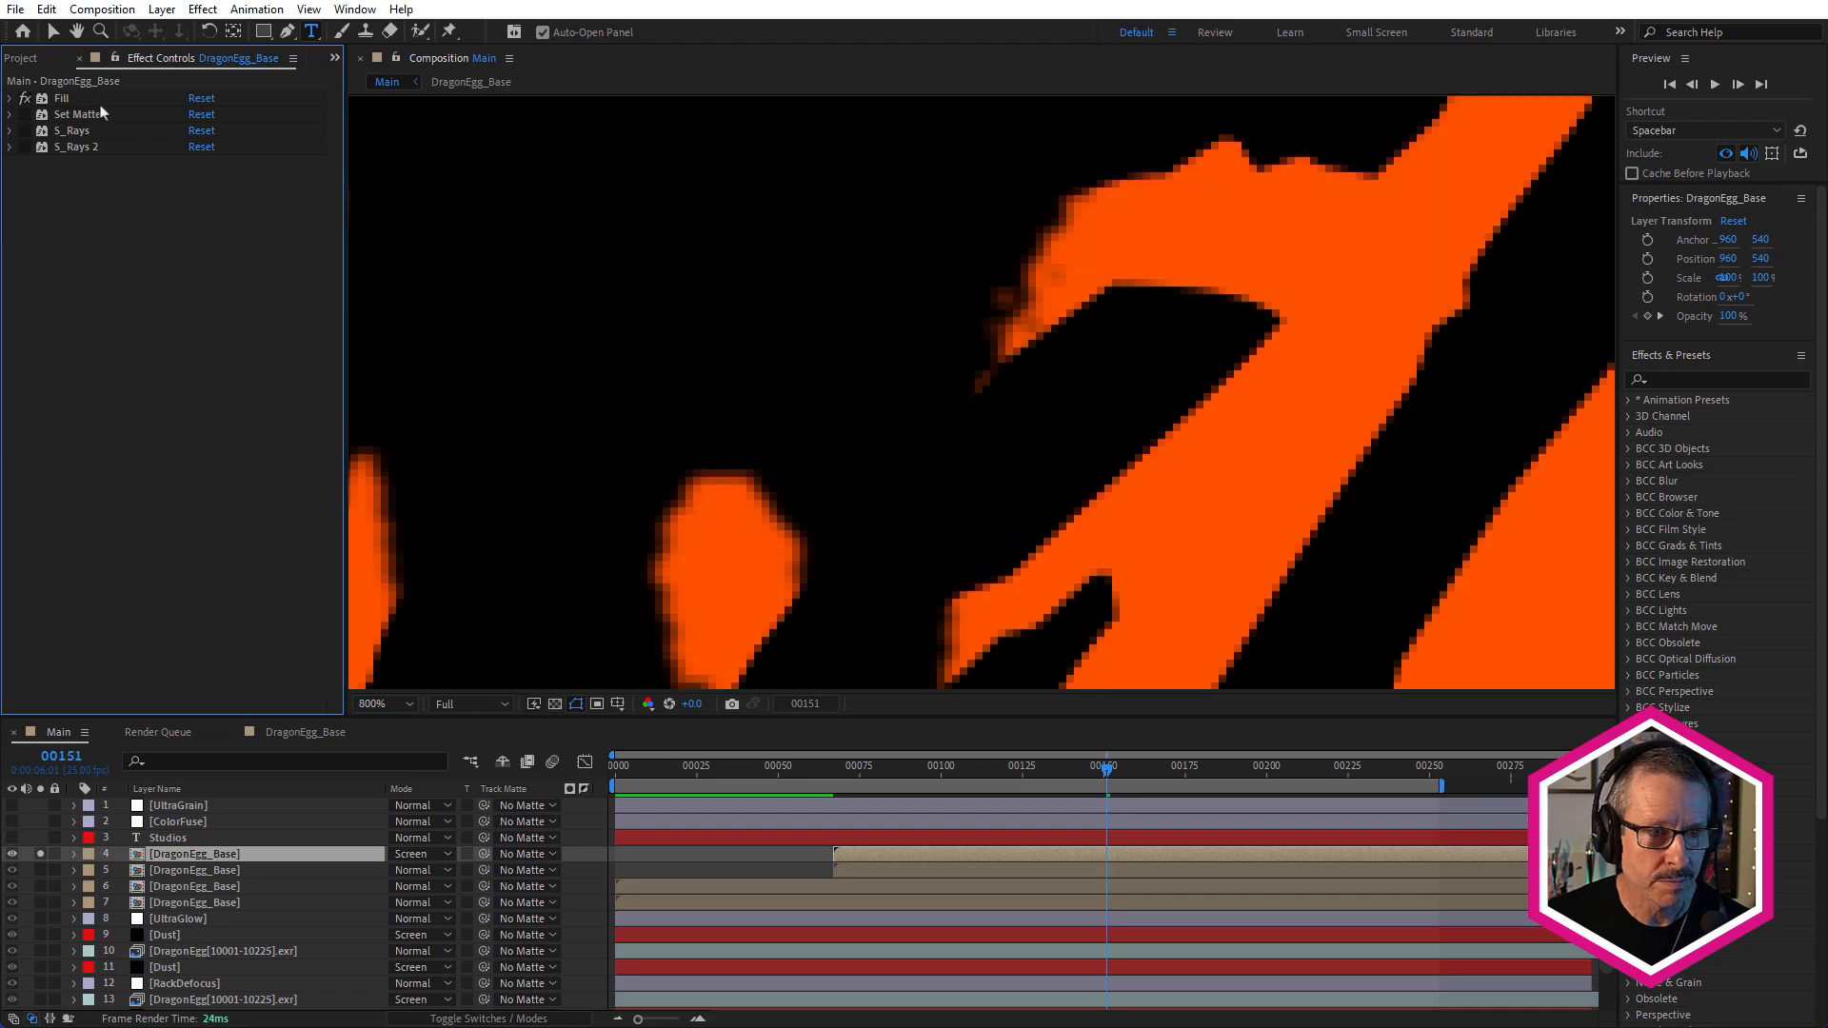
{"action": "left_click", "coordinate": [10, 99]}
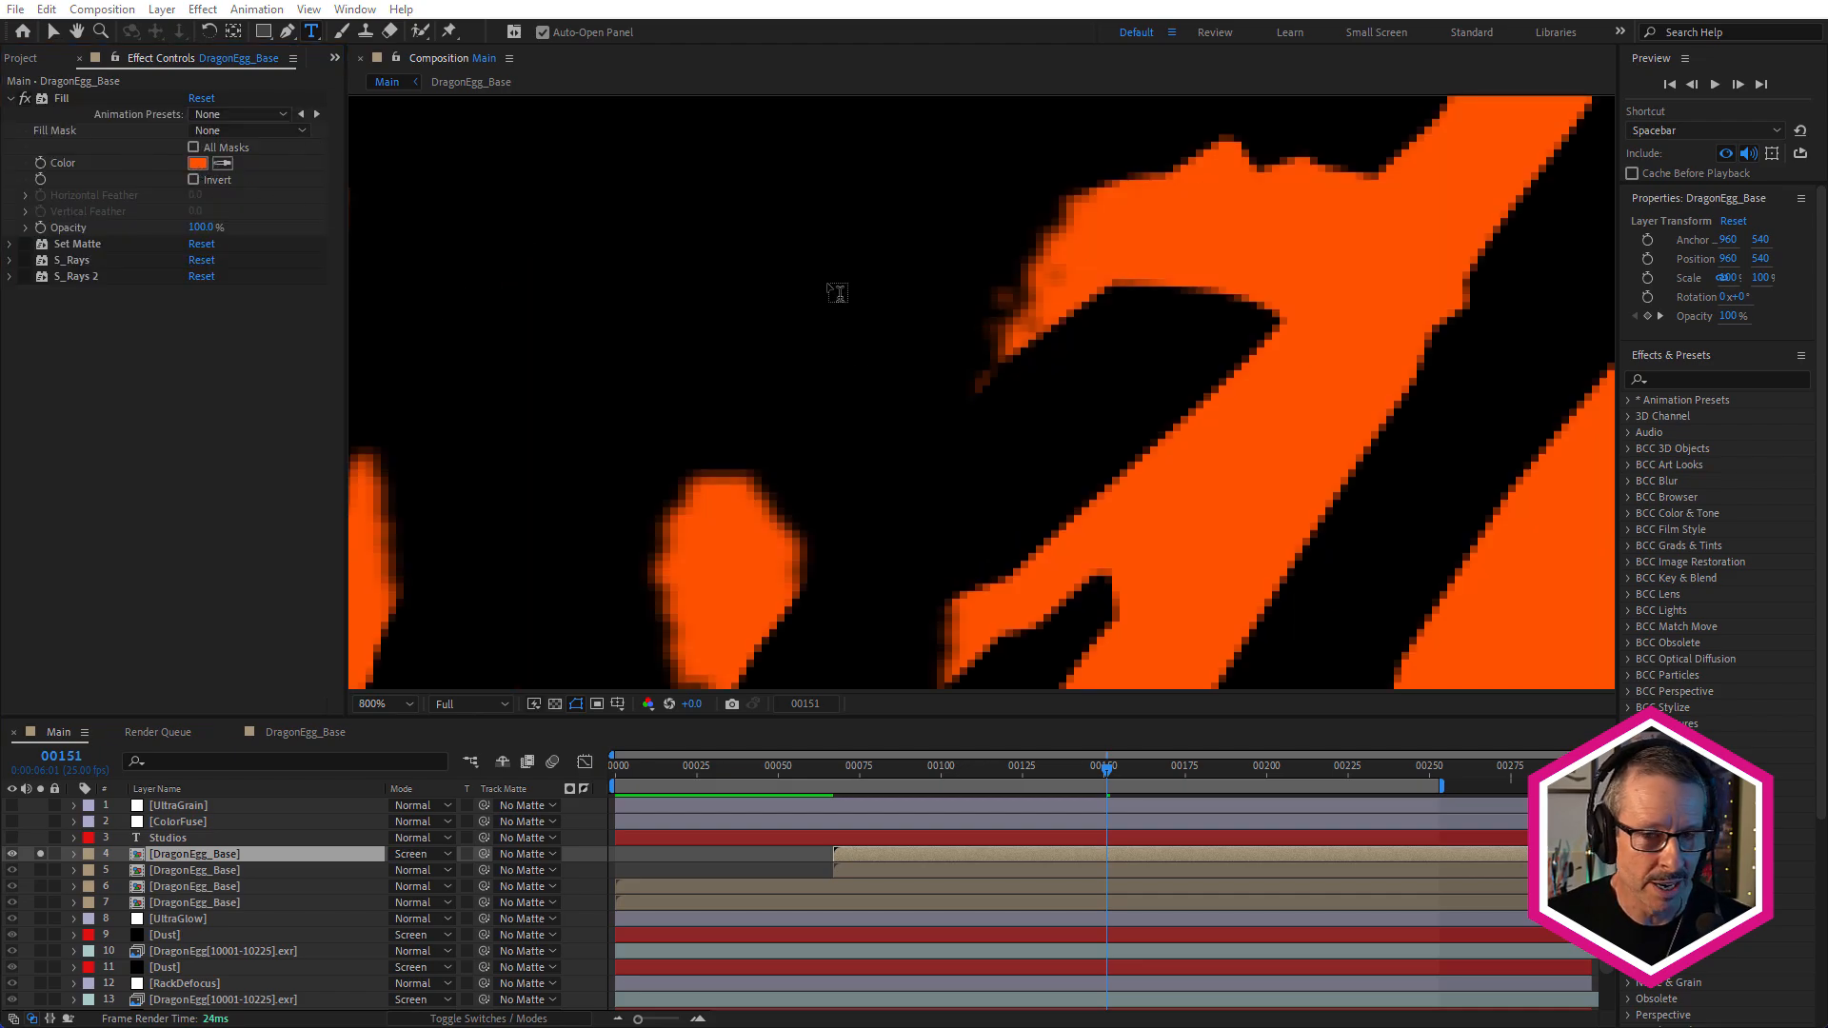
{"action": "scroll", "coordinate": [1133, 332], "scroll_direction": "down", "scroll_amount": 1}
{"action": "scroll", "coordinate": [1133, 331], "scroll_direction": "up", "scroll_amount": 1}
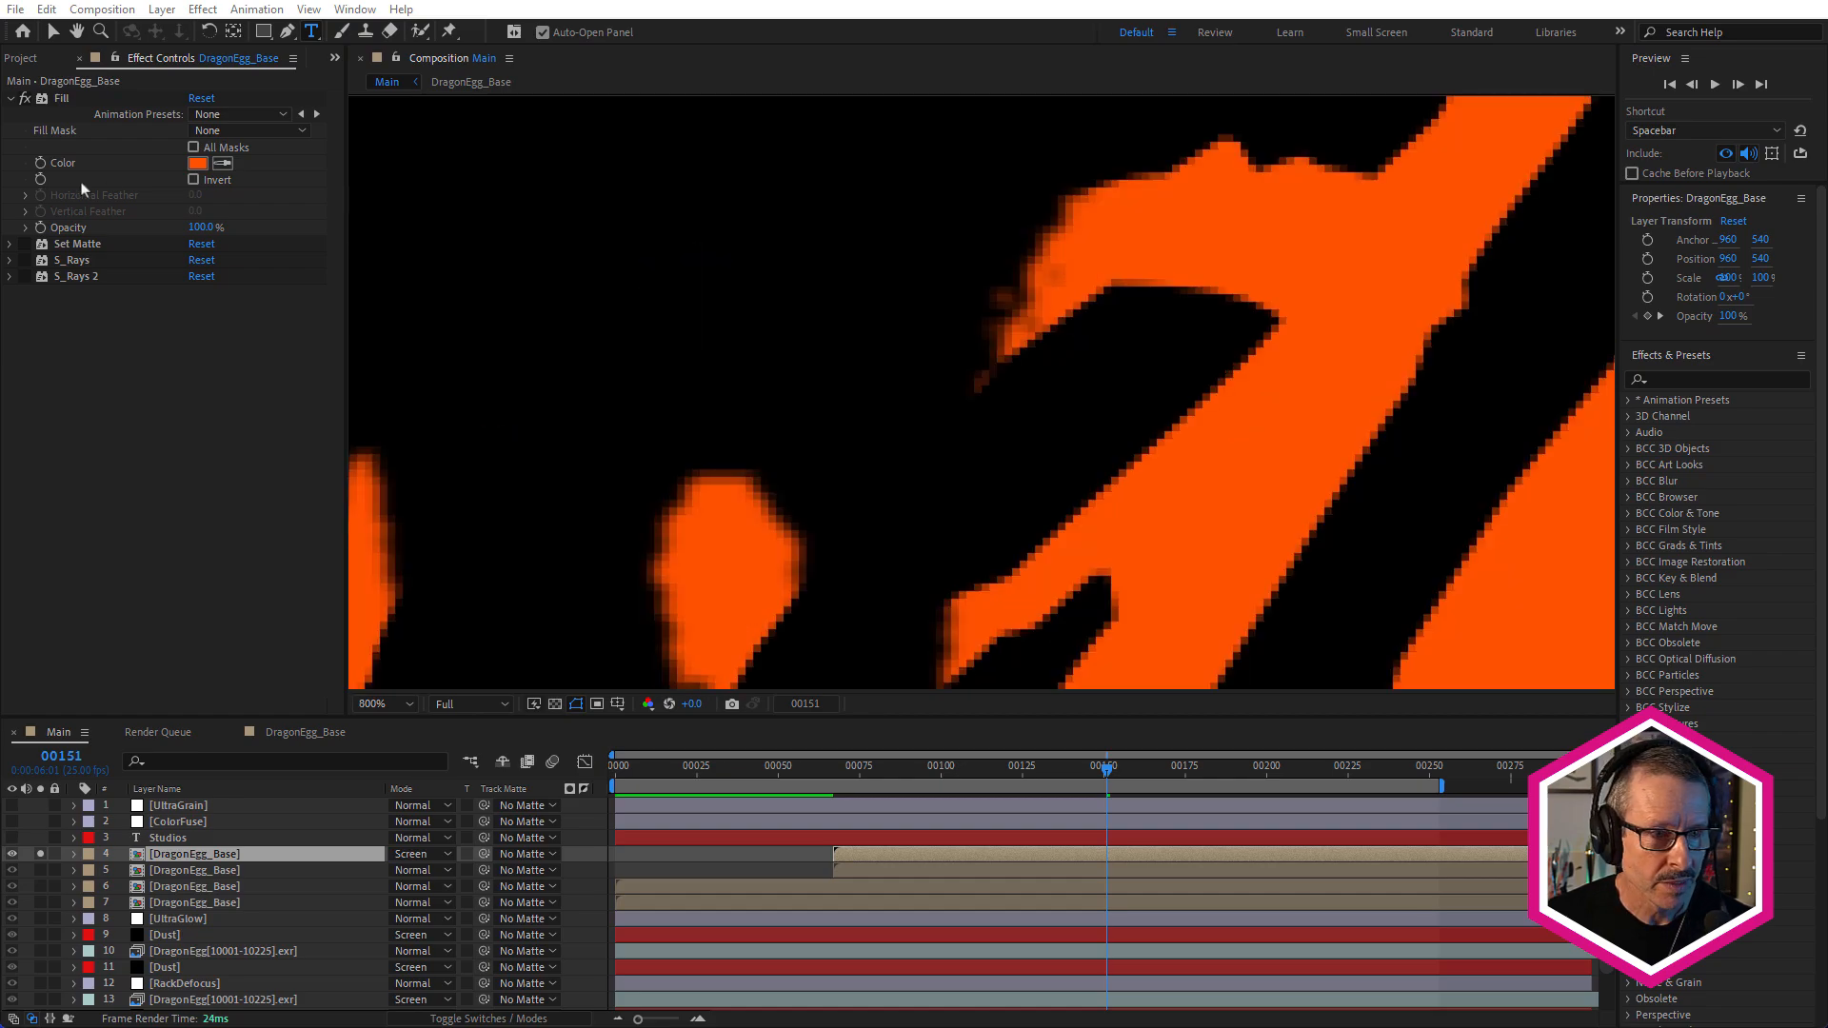
Enable Set Matte on layer 4, check its Take Matte From Layer source, and examine the thin letter edges it leaves
{"action": "left_click", "coordinate": [72, 245]}
{"action": "left_click", "coordinate": [24, 245]}
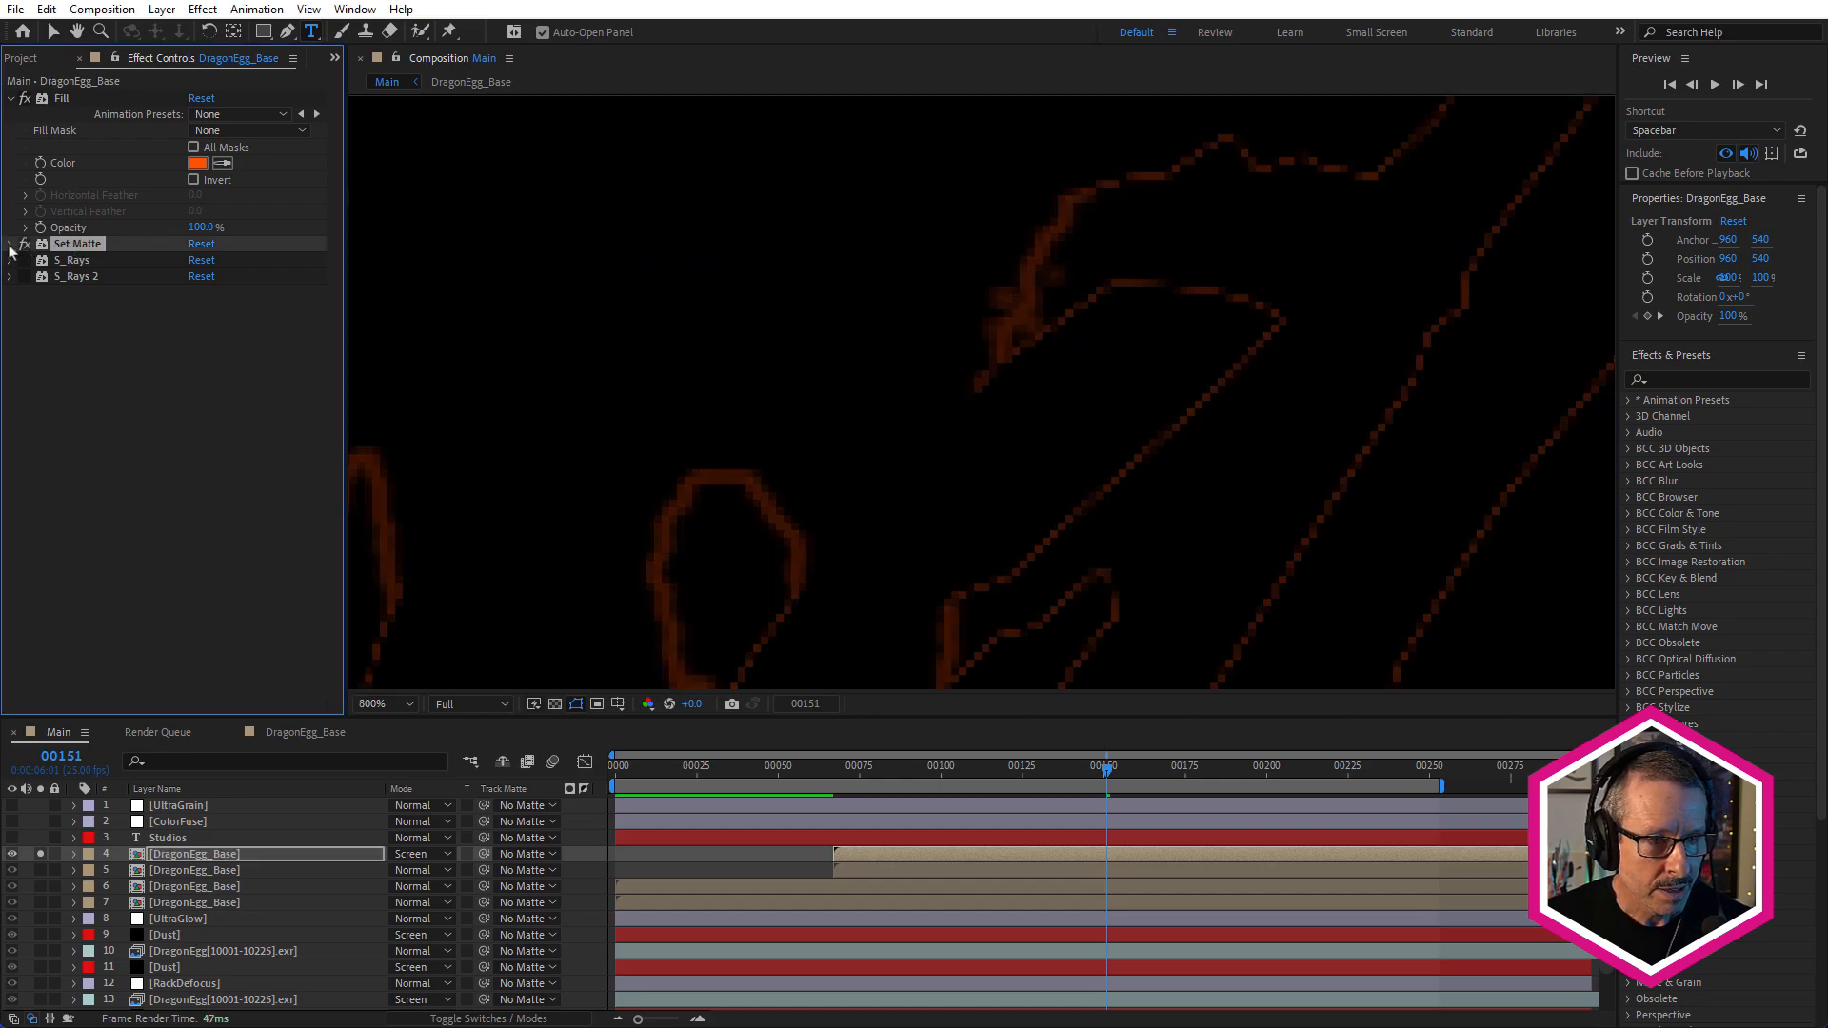
{"action": "left_click", "coordinate": [10, 246]}
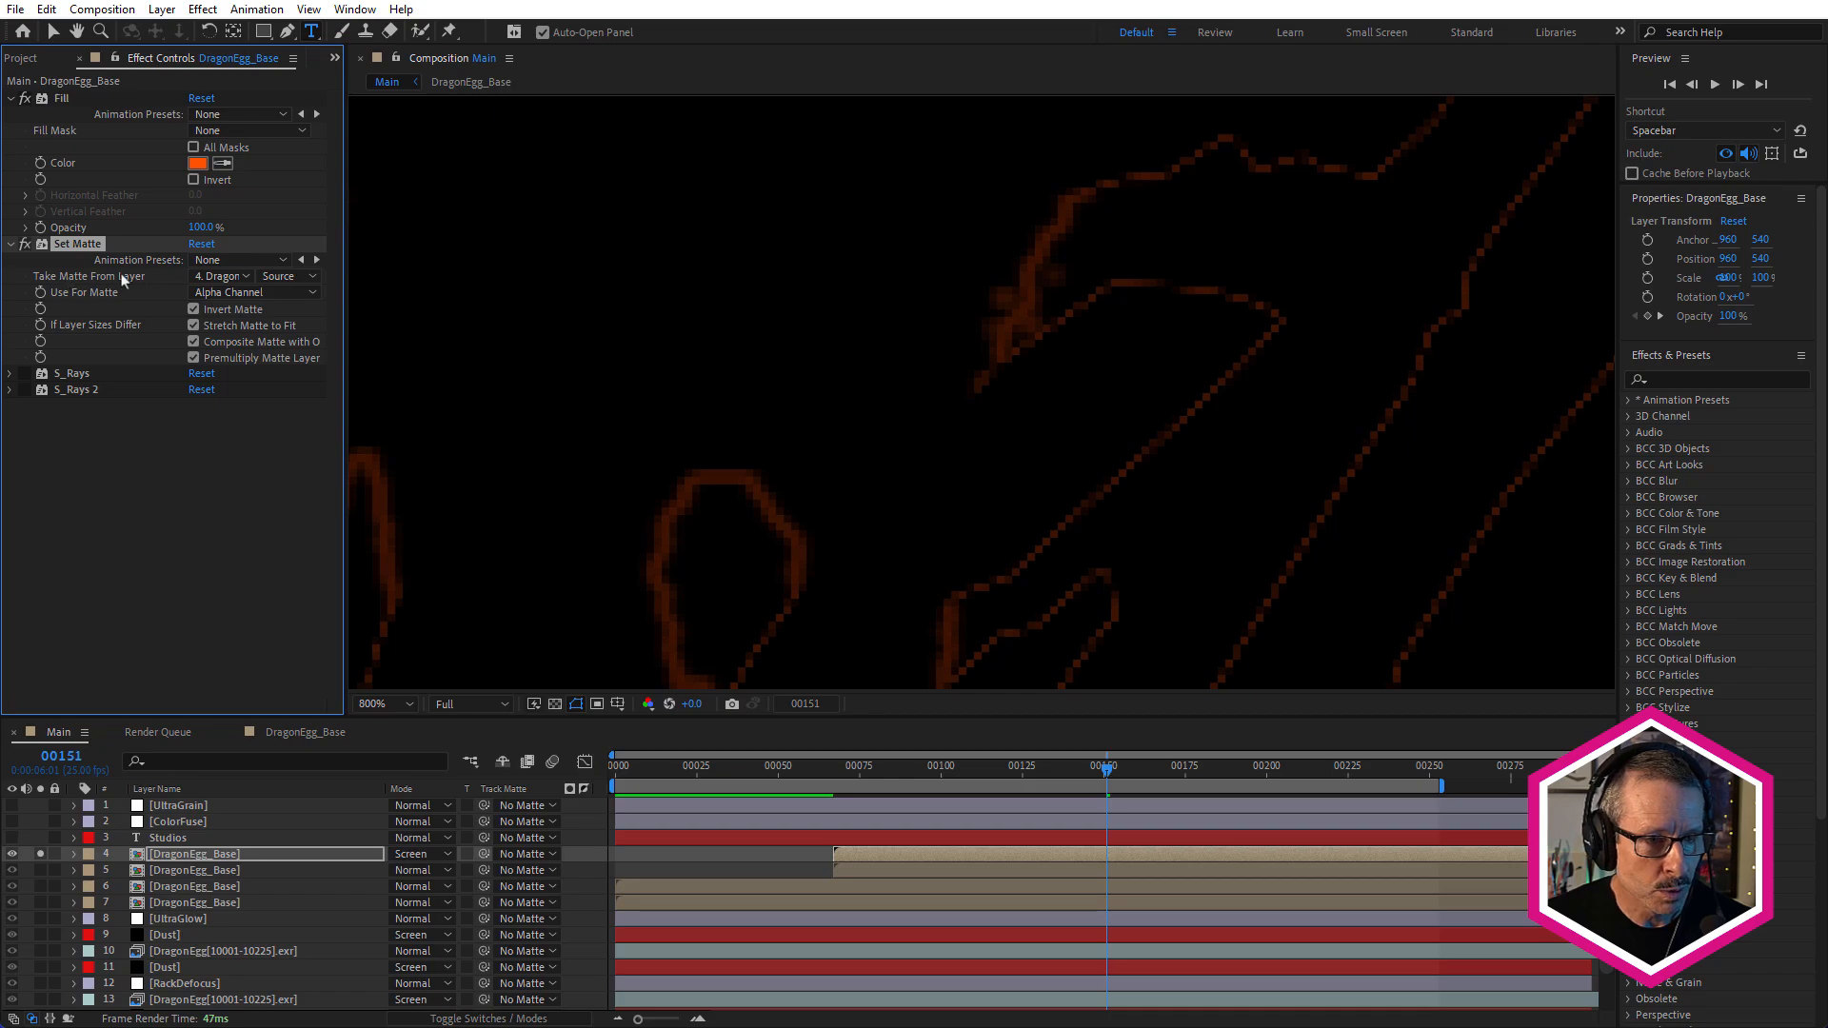
{"action": "left_click", "coordinate": [238, 278]}
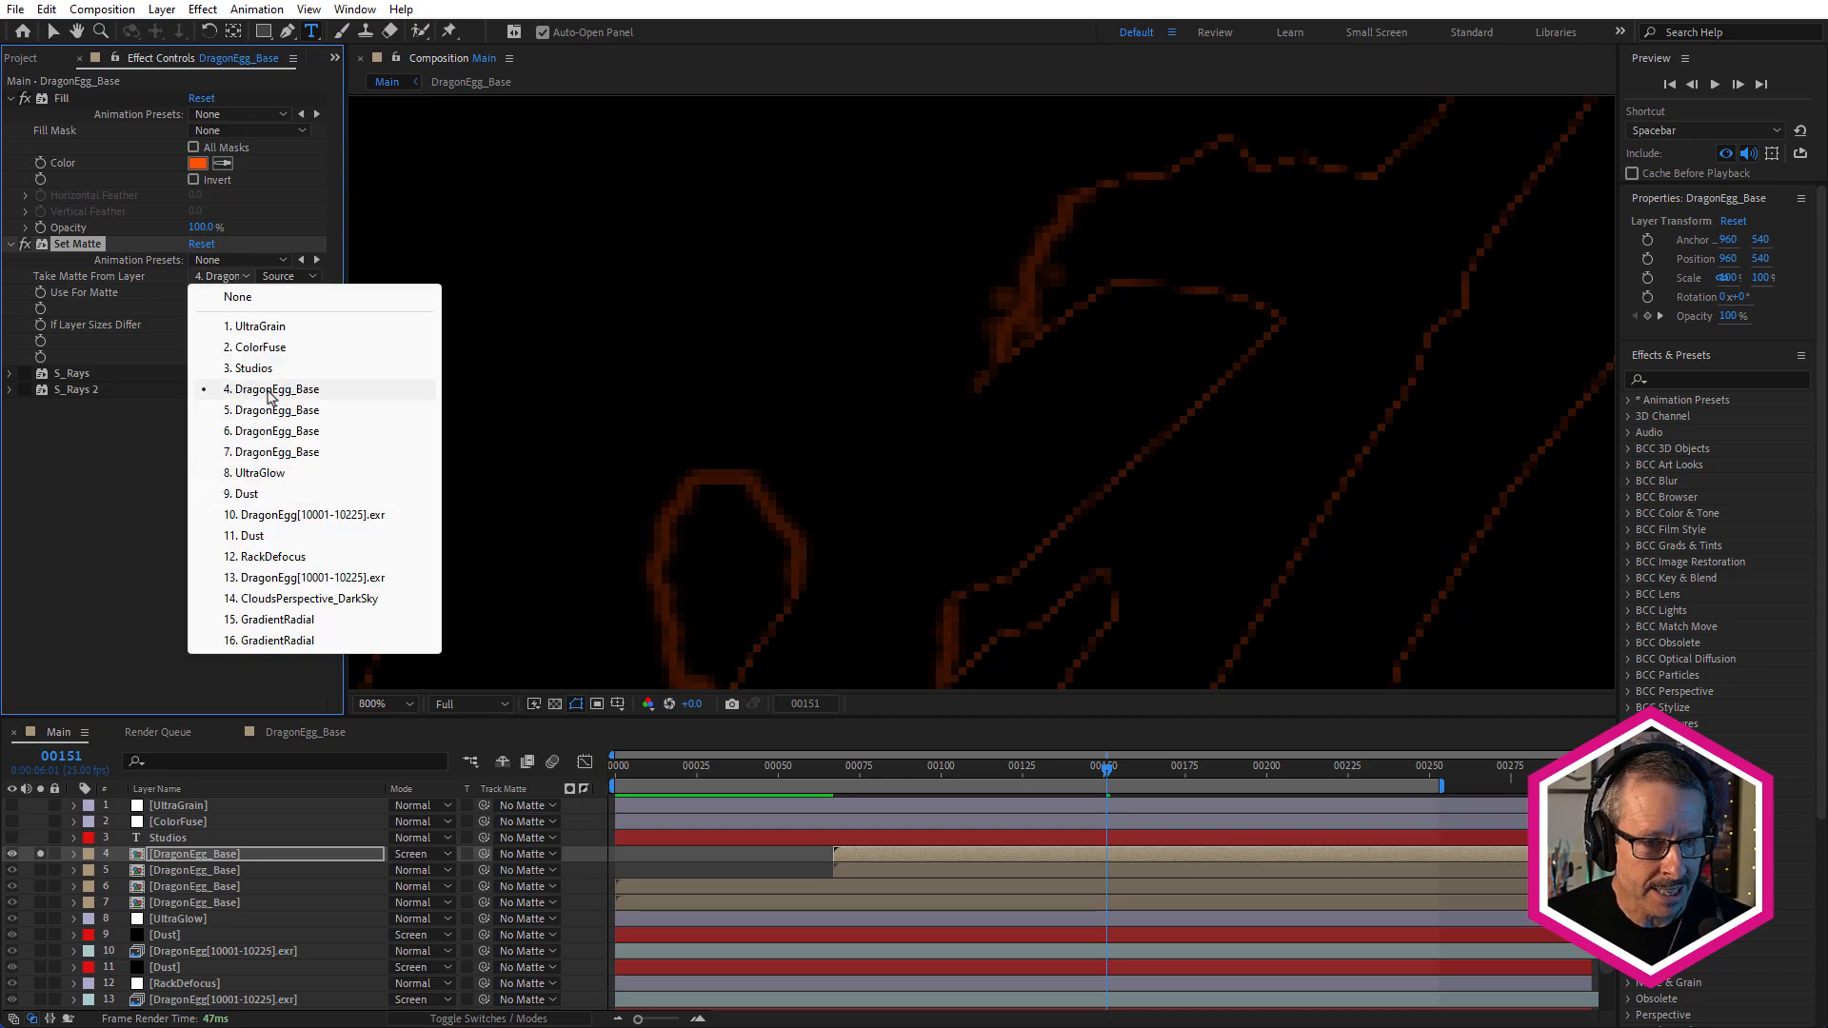
{"action": "left_click", "coordinate": [71, 252]}
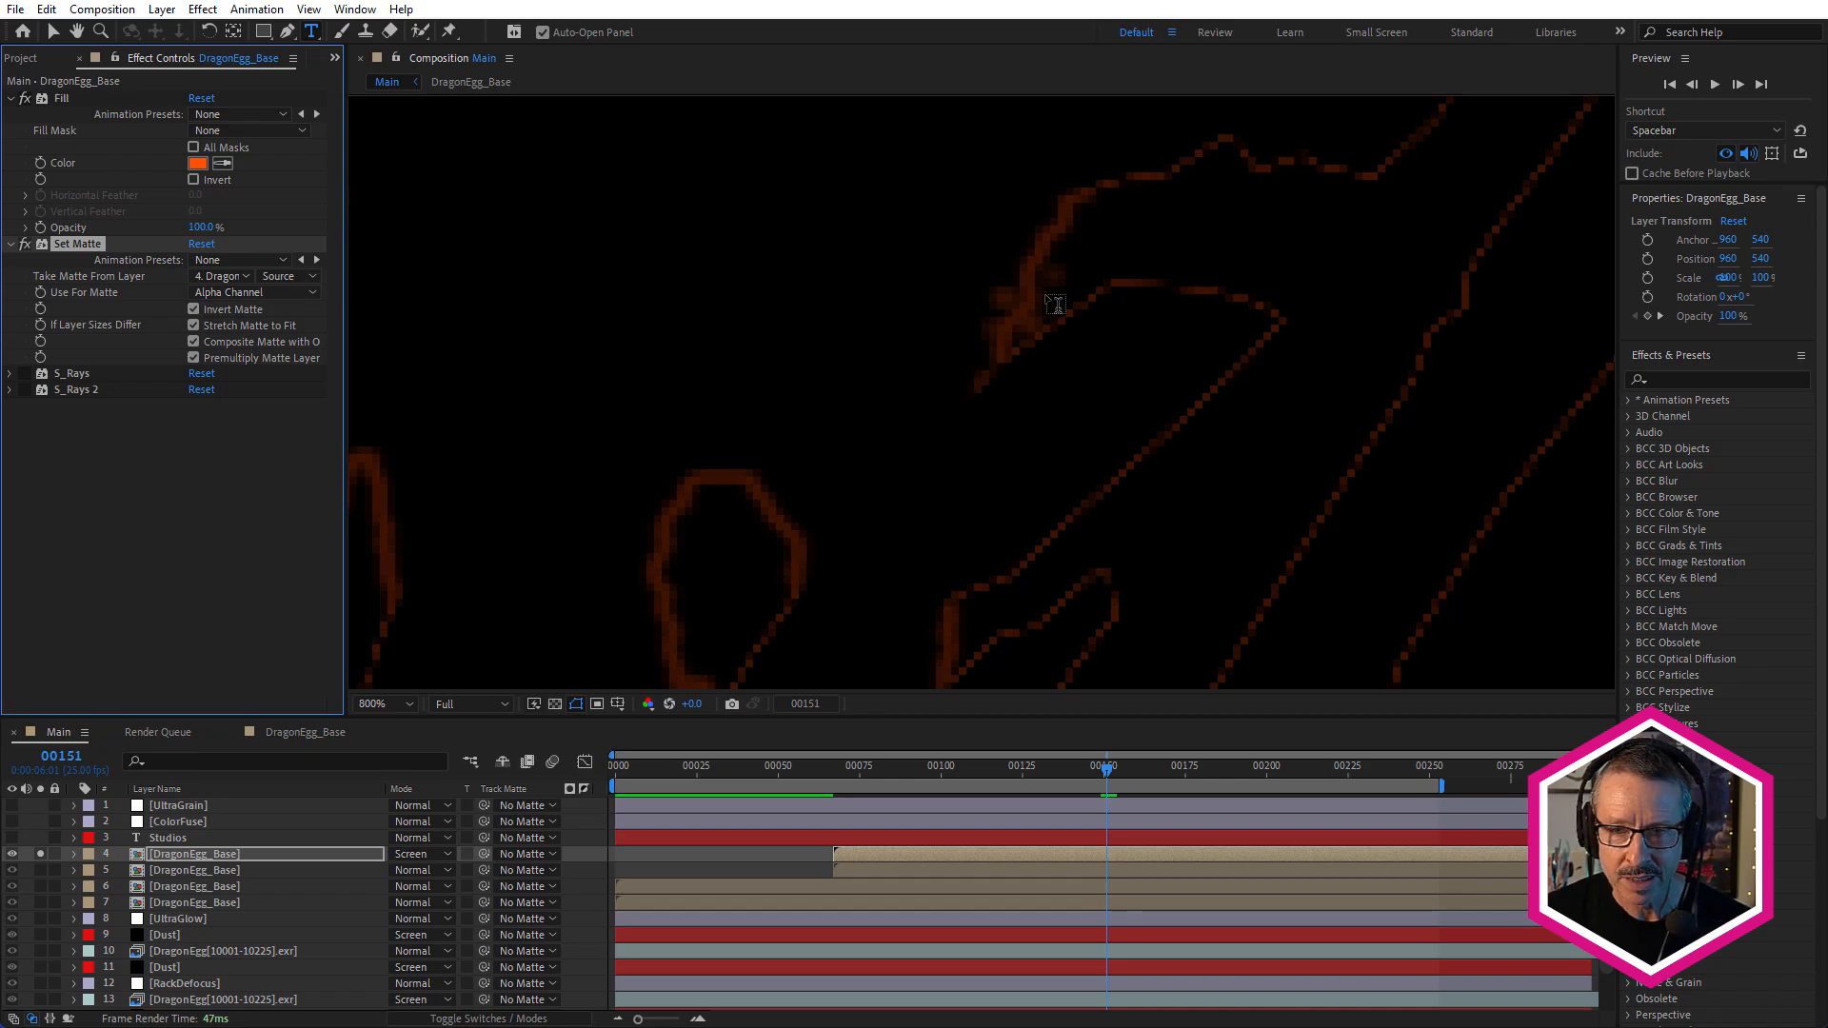
{"action": "scroll", "coordinate": [1080, 287], "scroll_direction": "down", "scroll_amount": 4}
{"action": "scroll", "coordinate": [1069, 313], "scroll_direction": "up", "scroll_amount": 4}
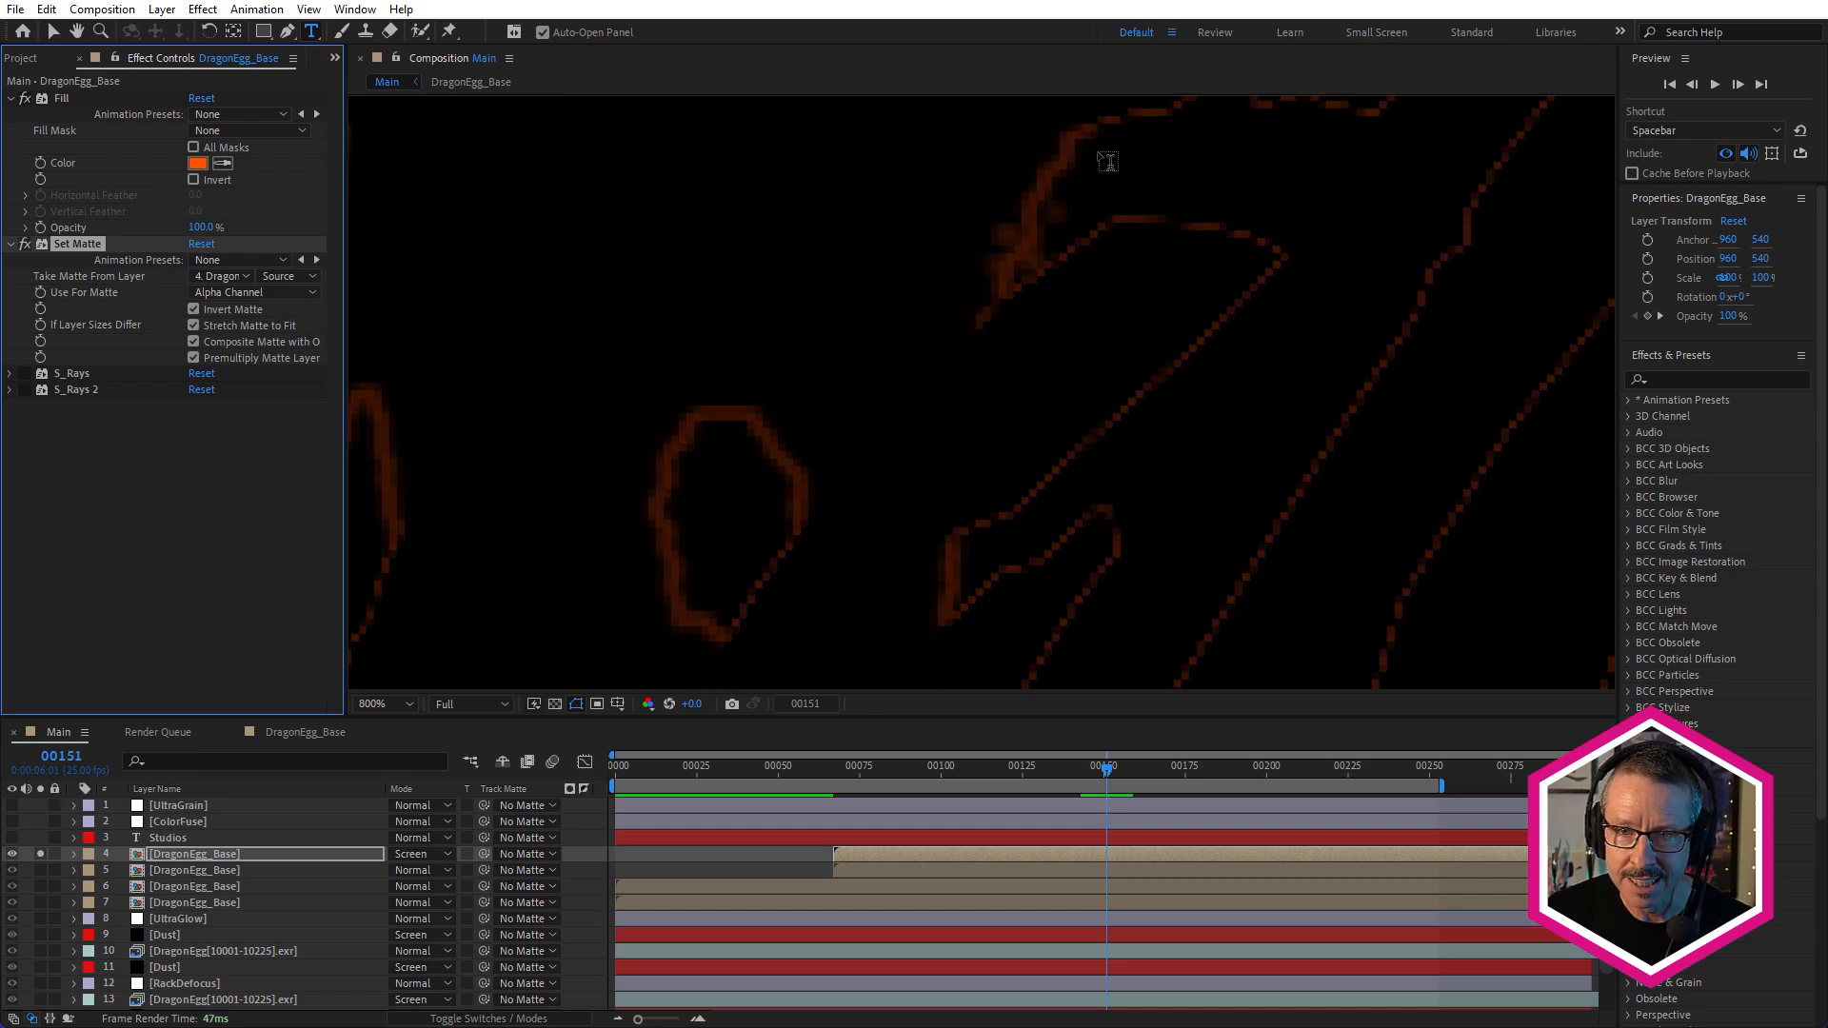
{"action": "scroll", "coordinate": [990, 408], "scroll_direction": "down", "scroll_amount": 3}
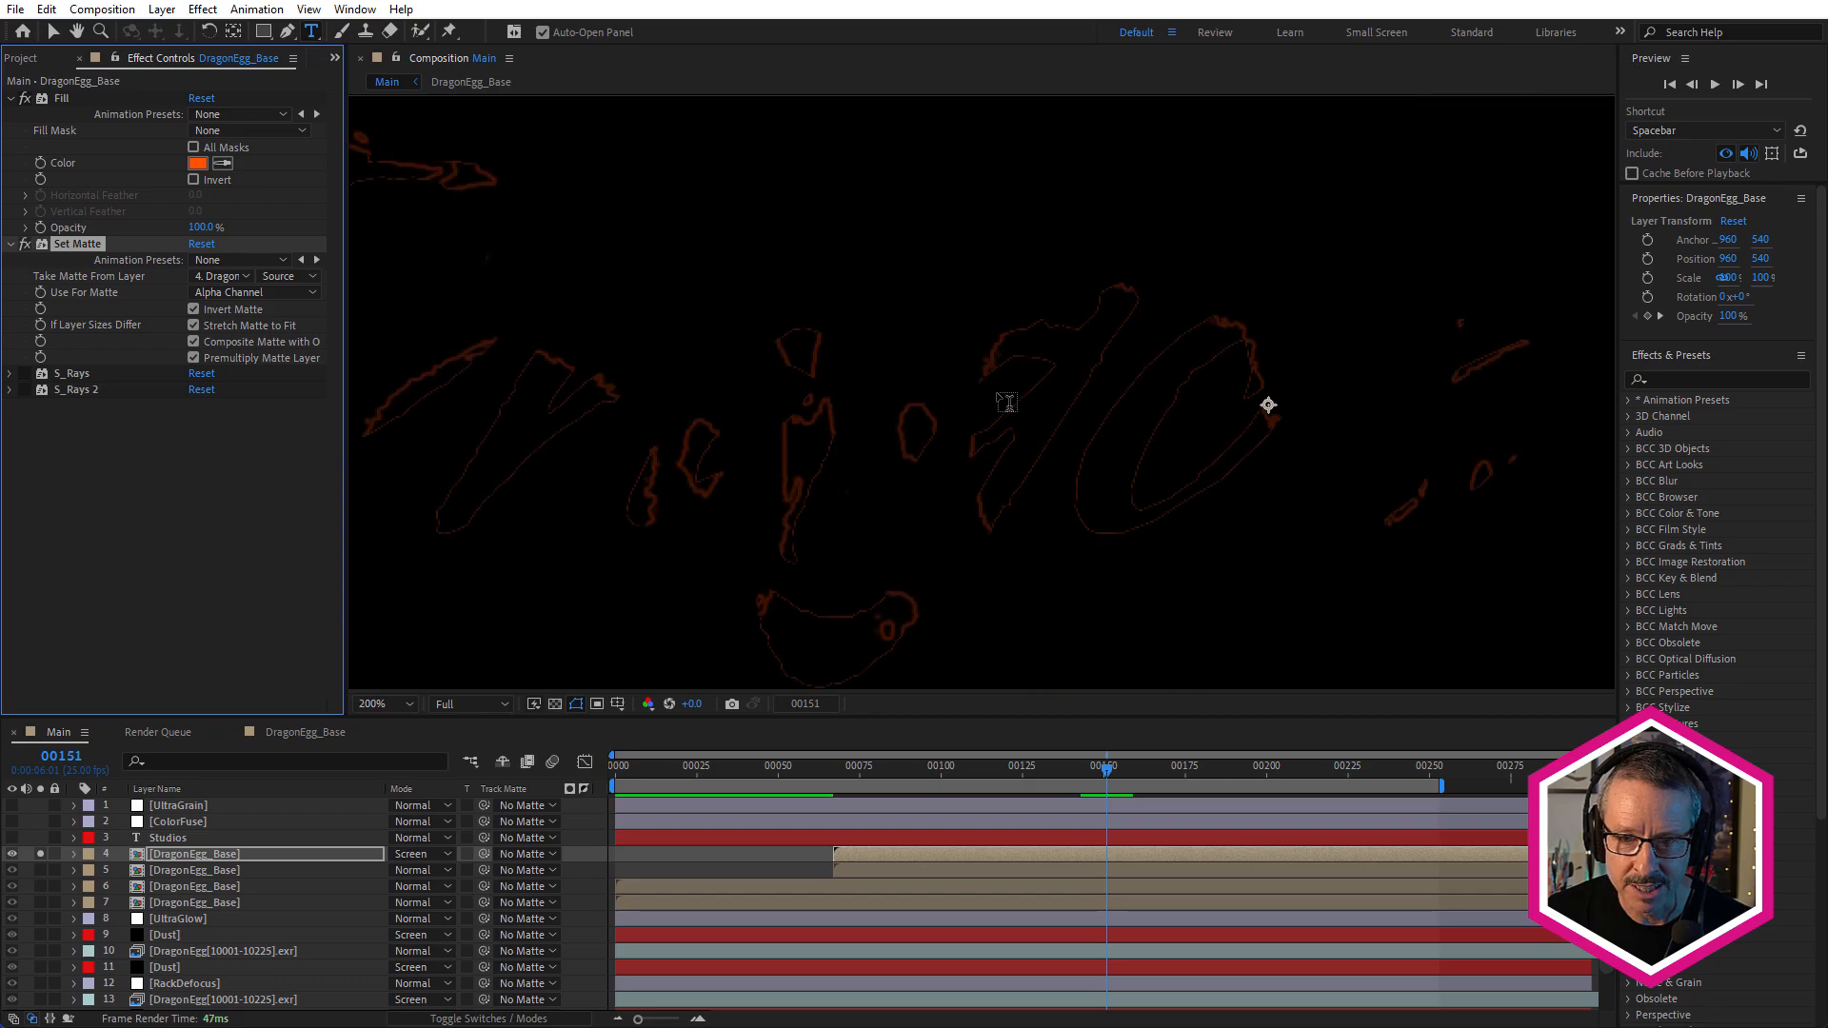
{"action": "scroll", "coordinate": [1040, 370], "scroll_direction": "up", "scroll_amount": 2}
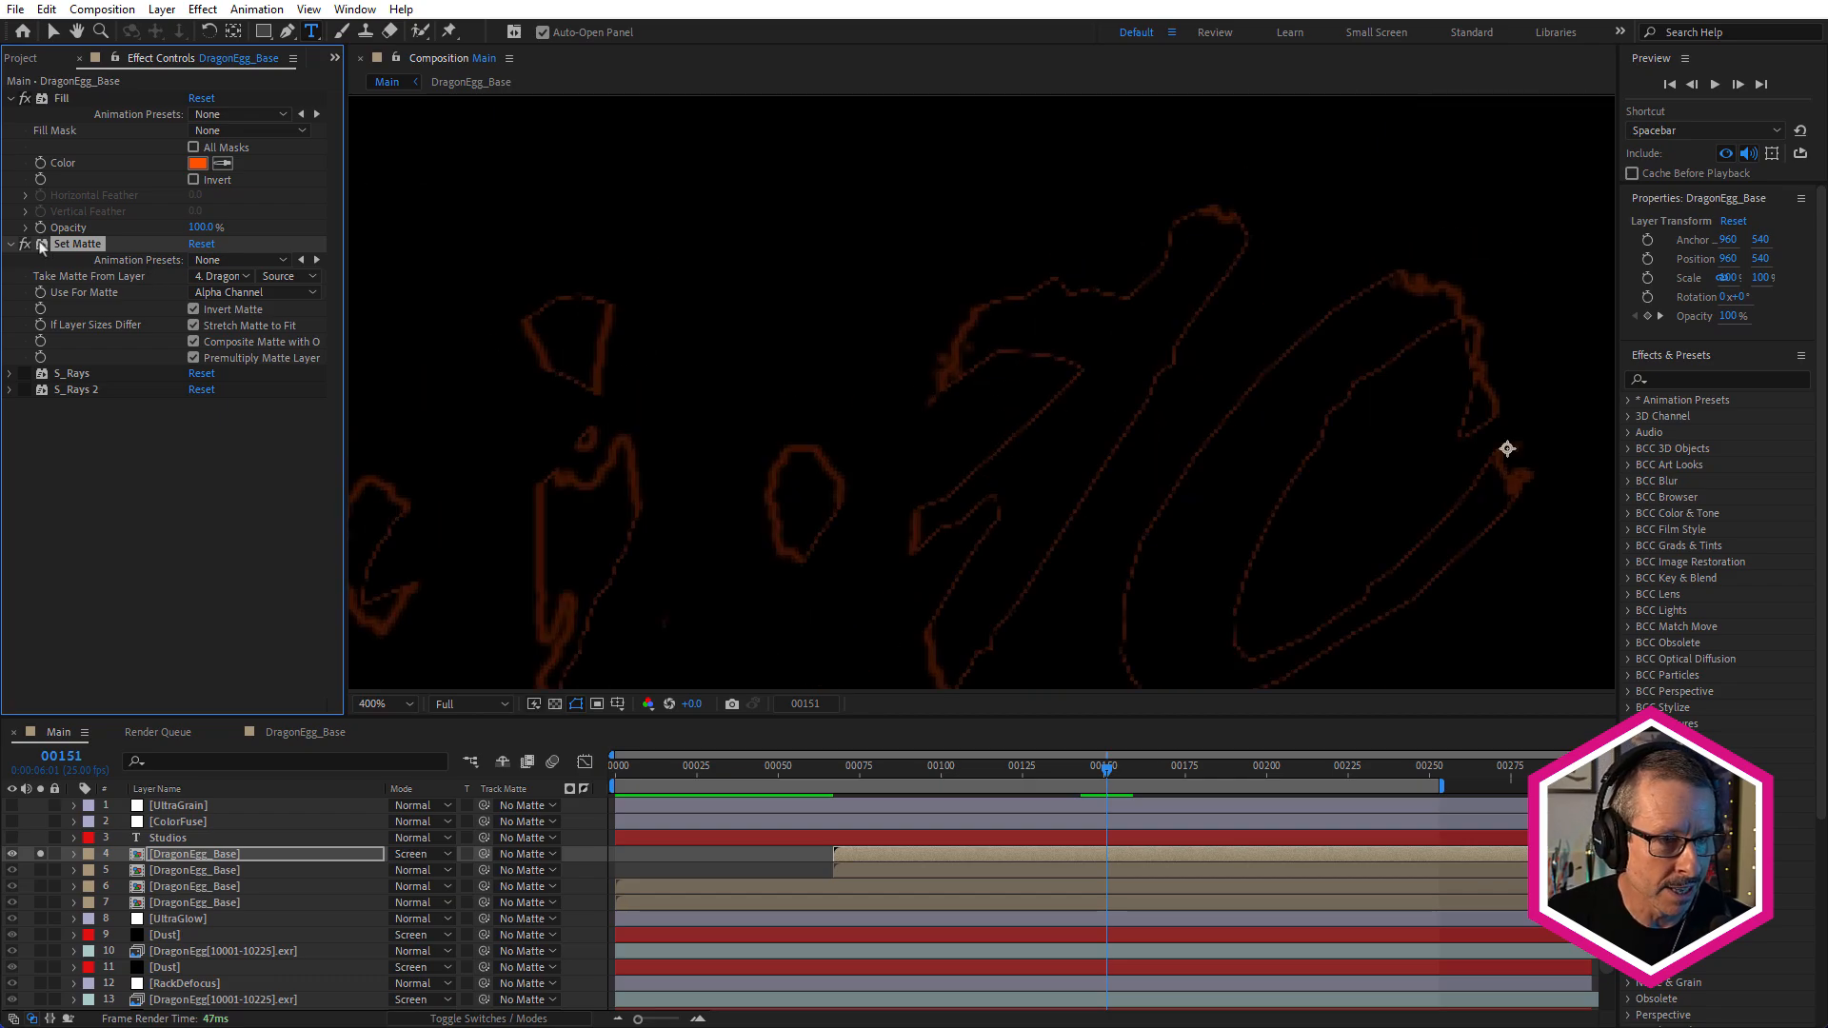
Enable S_Rays and then S_Rays 2 on layer 4, viewing the light rays each adds to the letter edges
{"action": "left_click", "coordinate": [26, 374]}
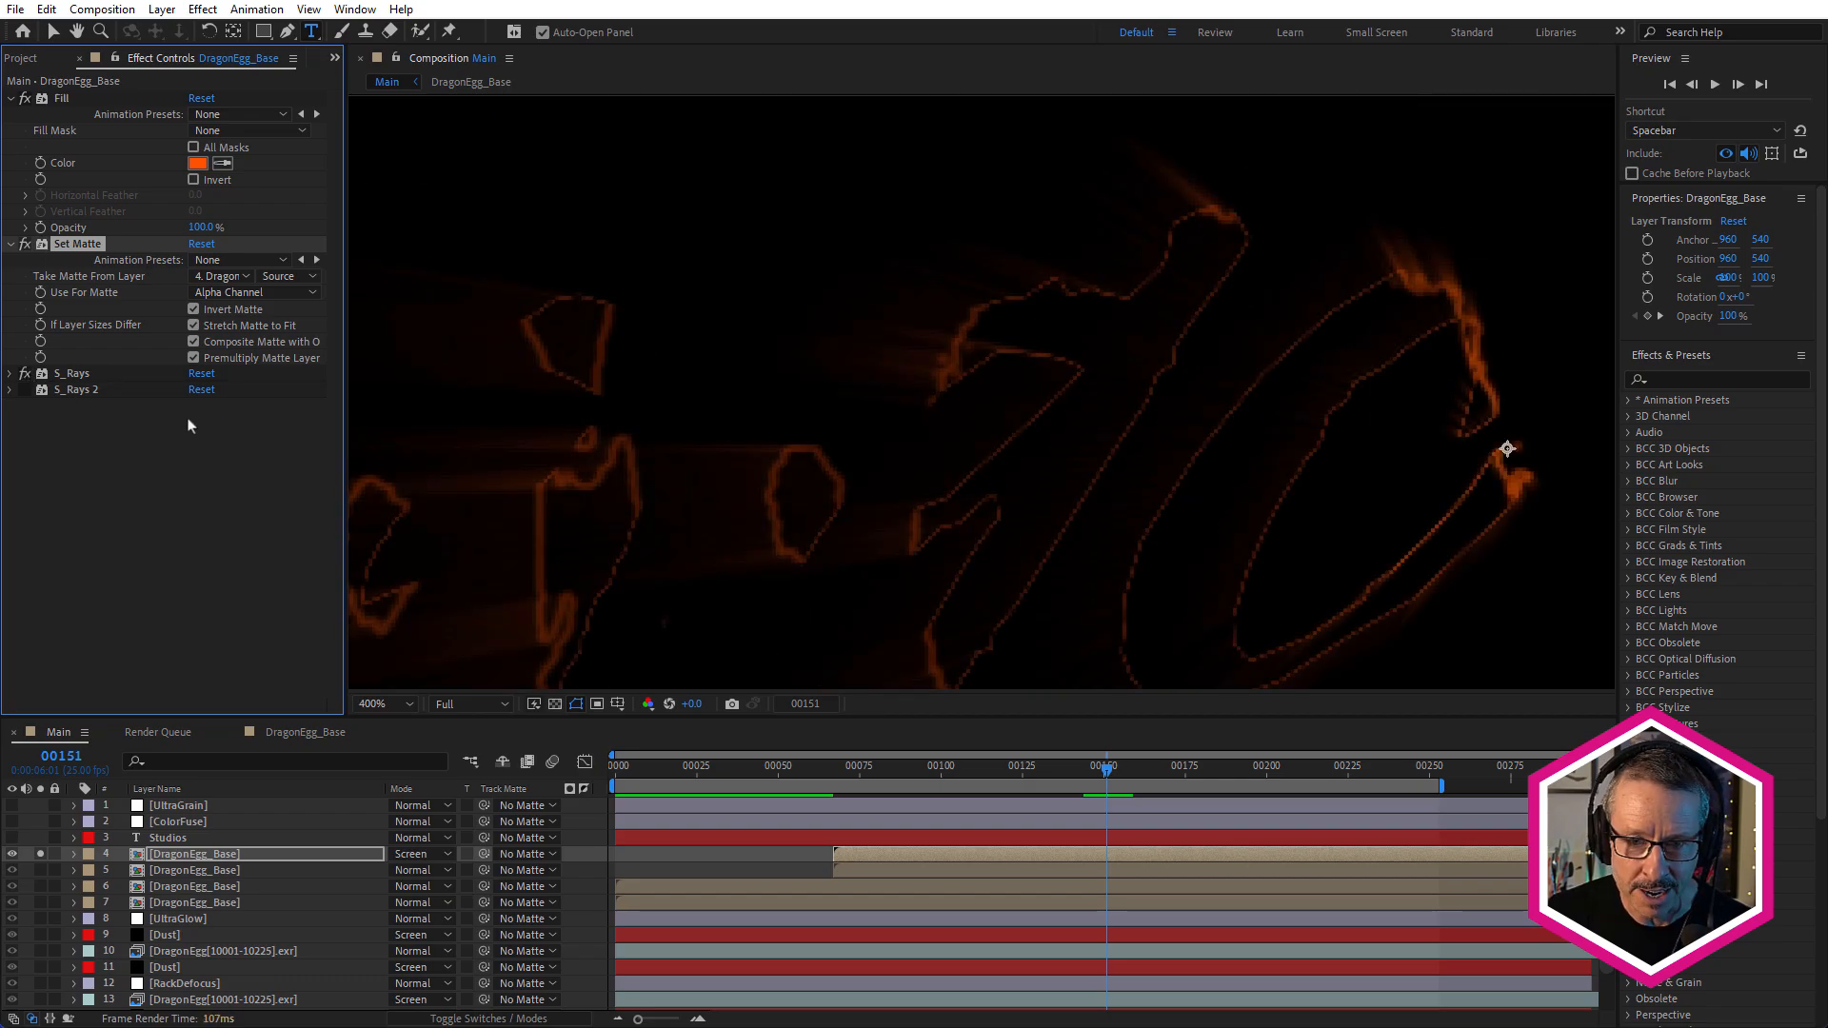
{"action": "scroll", "coordinate": [1018, 338], "scroll_direction": "up", "scroll_amount": 1}
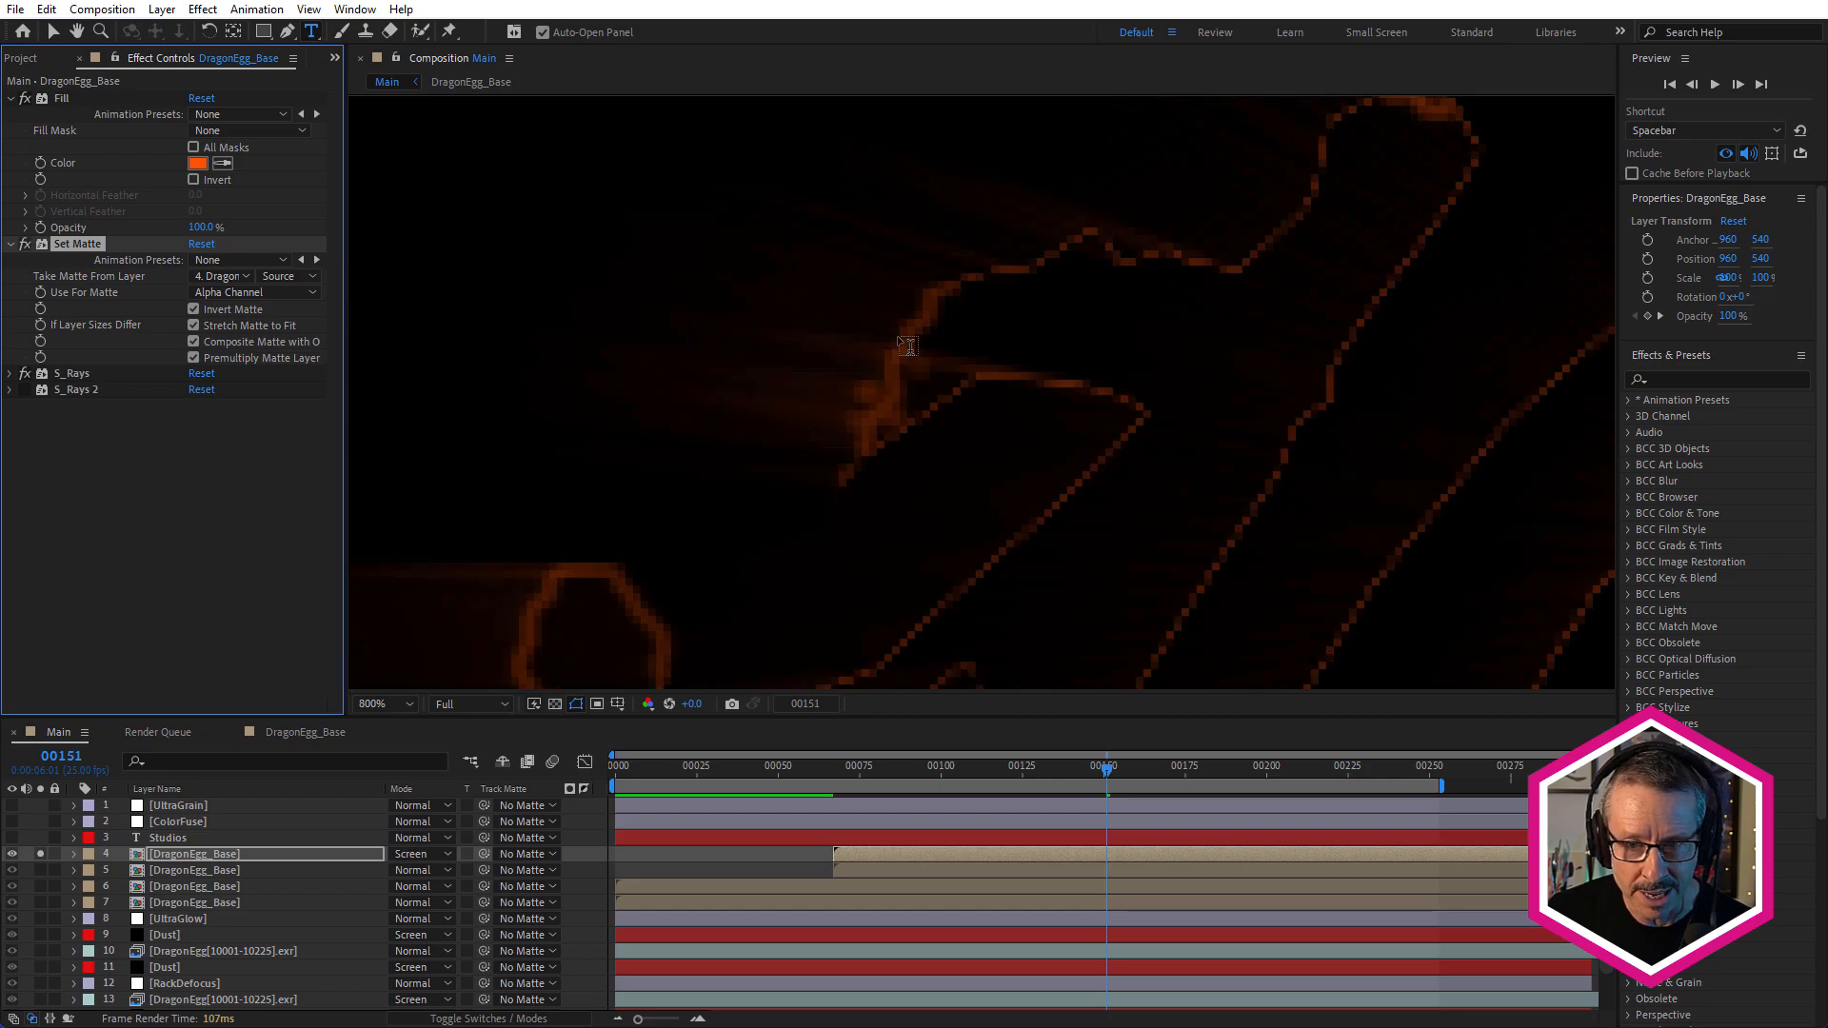
{"action": "scroll", "coordinate": [907, 344], "scroll_direction": "down", "scroll_amount": 1}
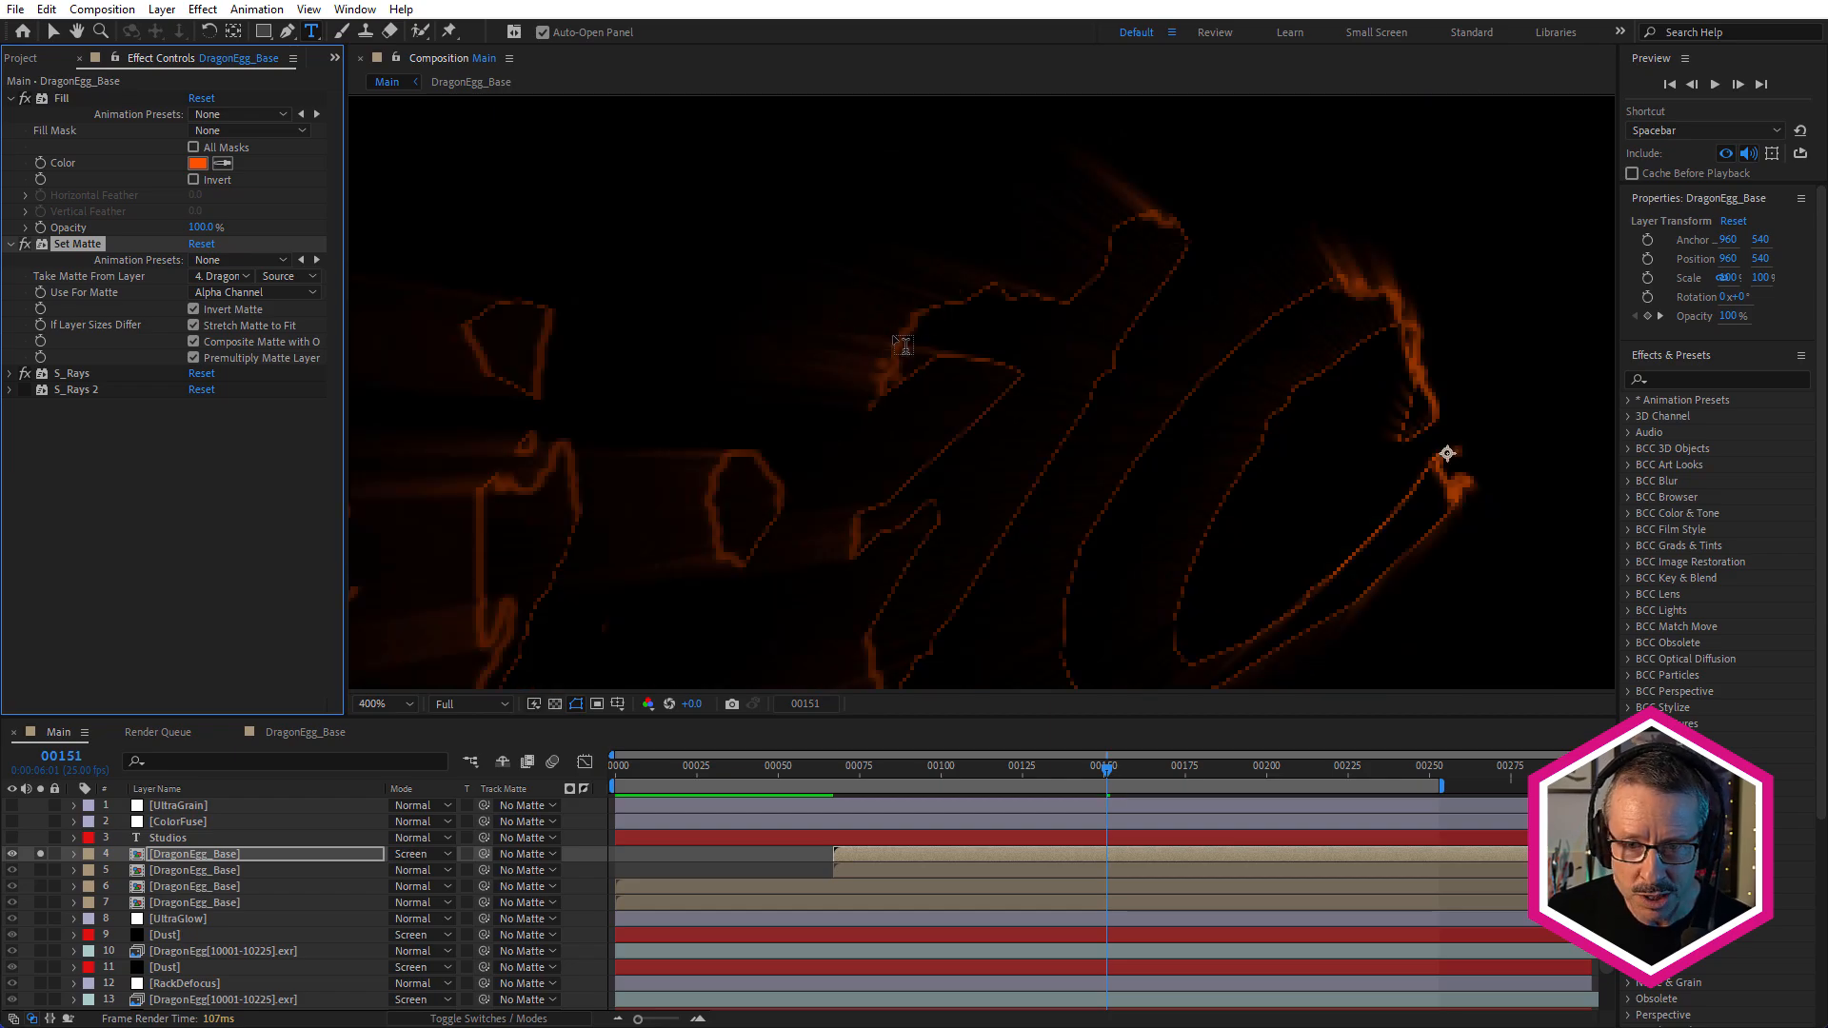
{"action": "left_click", "coordinate": [27, 391]}
{"action": "scroll", "coordinate": [947, 336], "scroll_direction": "down", "scroll_amount": 2}
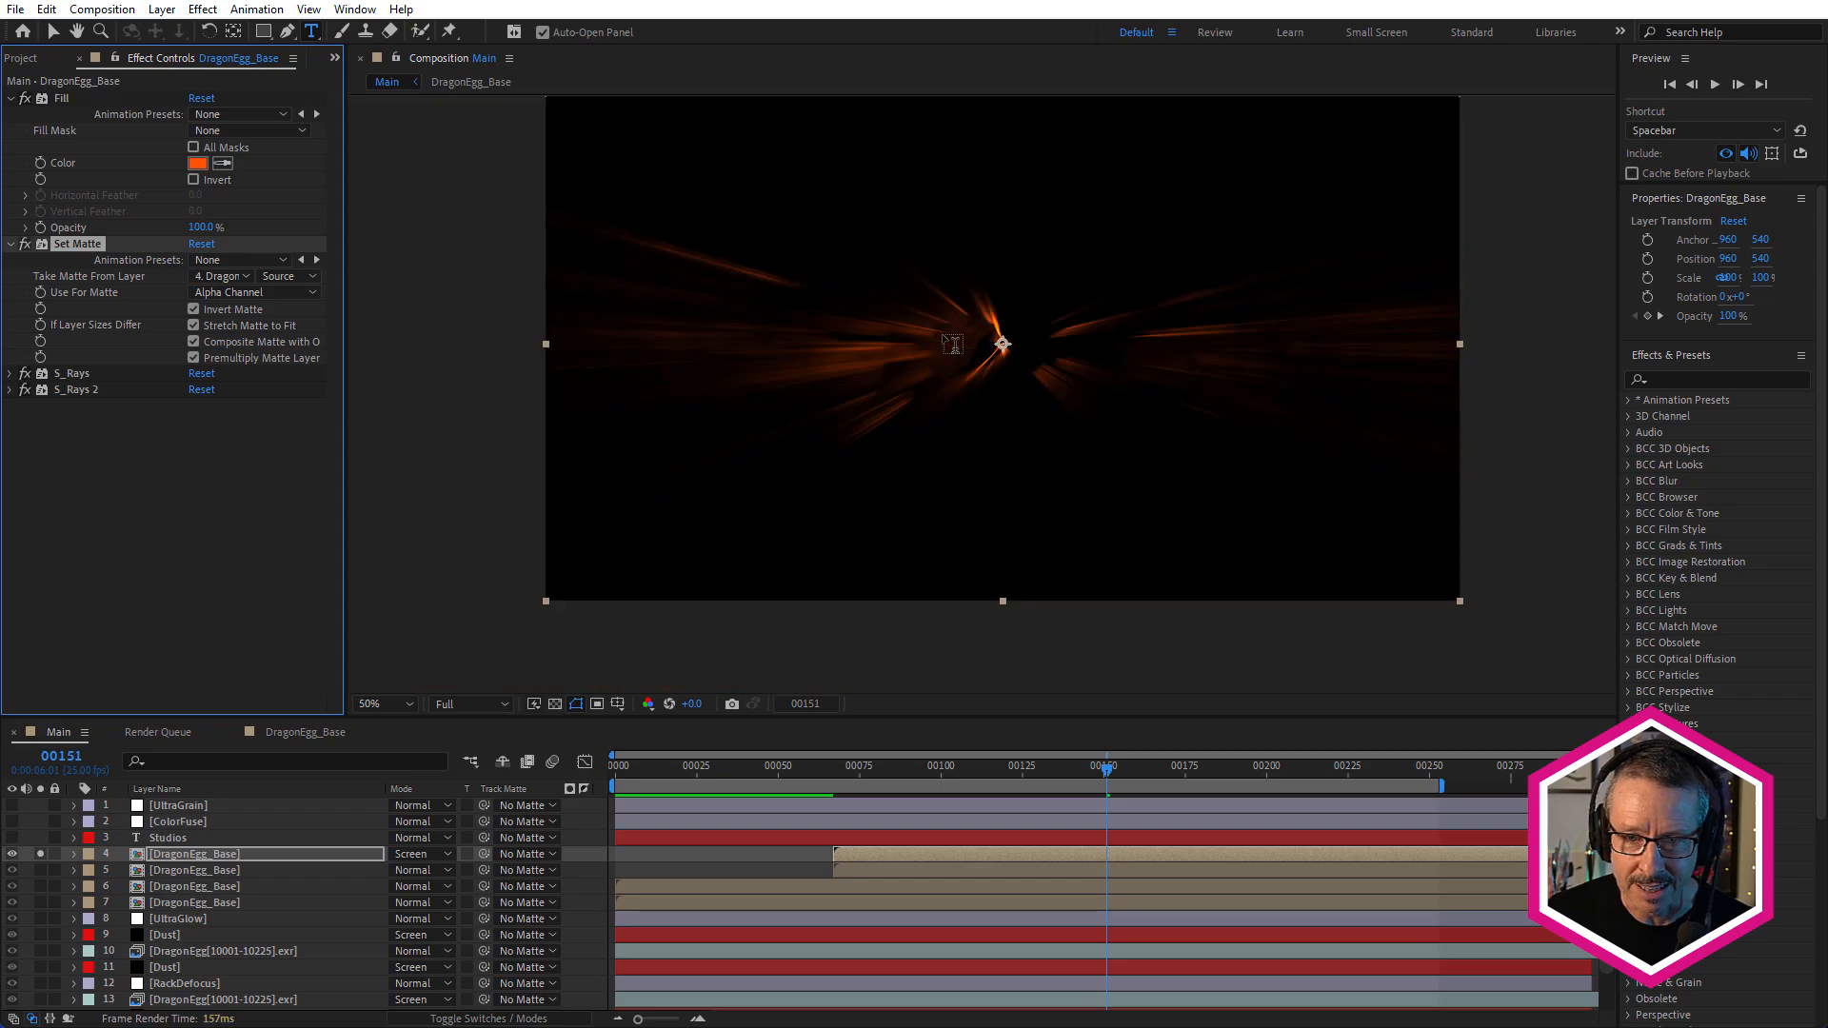
{"action": "scroll", "coordinate": [946, 338], "scroll_direction": "up", "scroll_amount": 1}
Solo layer 5 together with layer 4 and scrub to frame 130 to view the rays behind the white letters
{"action": "left_click", "coordinate": [40, 870]}
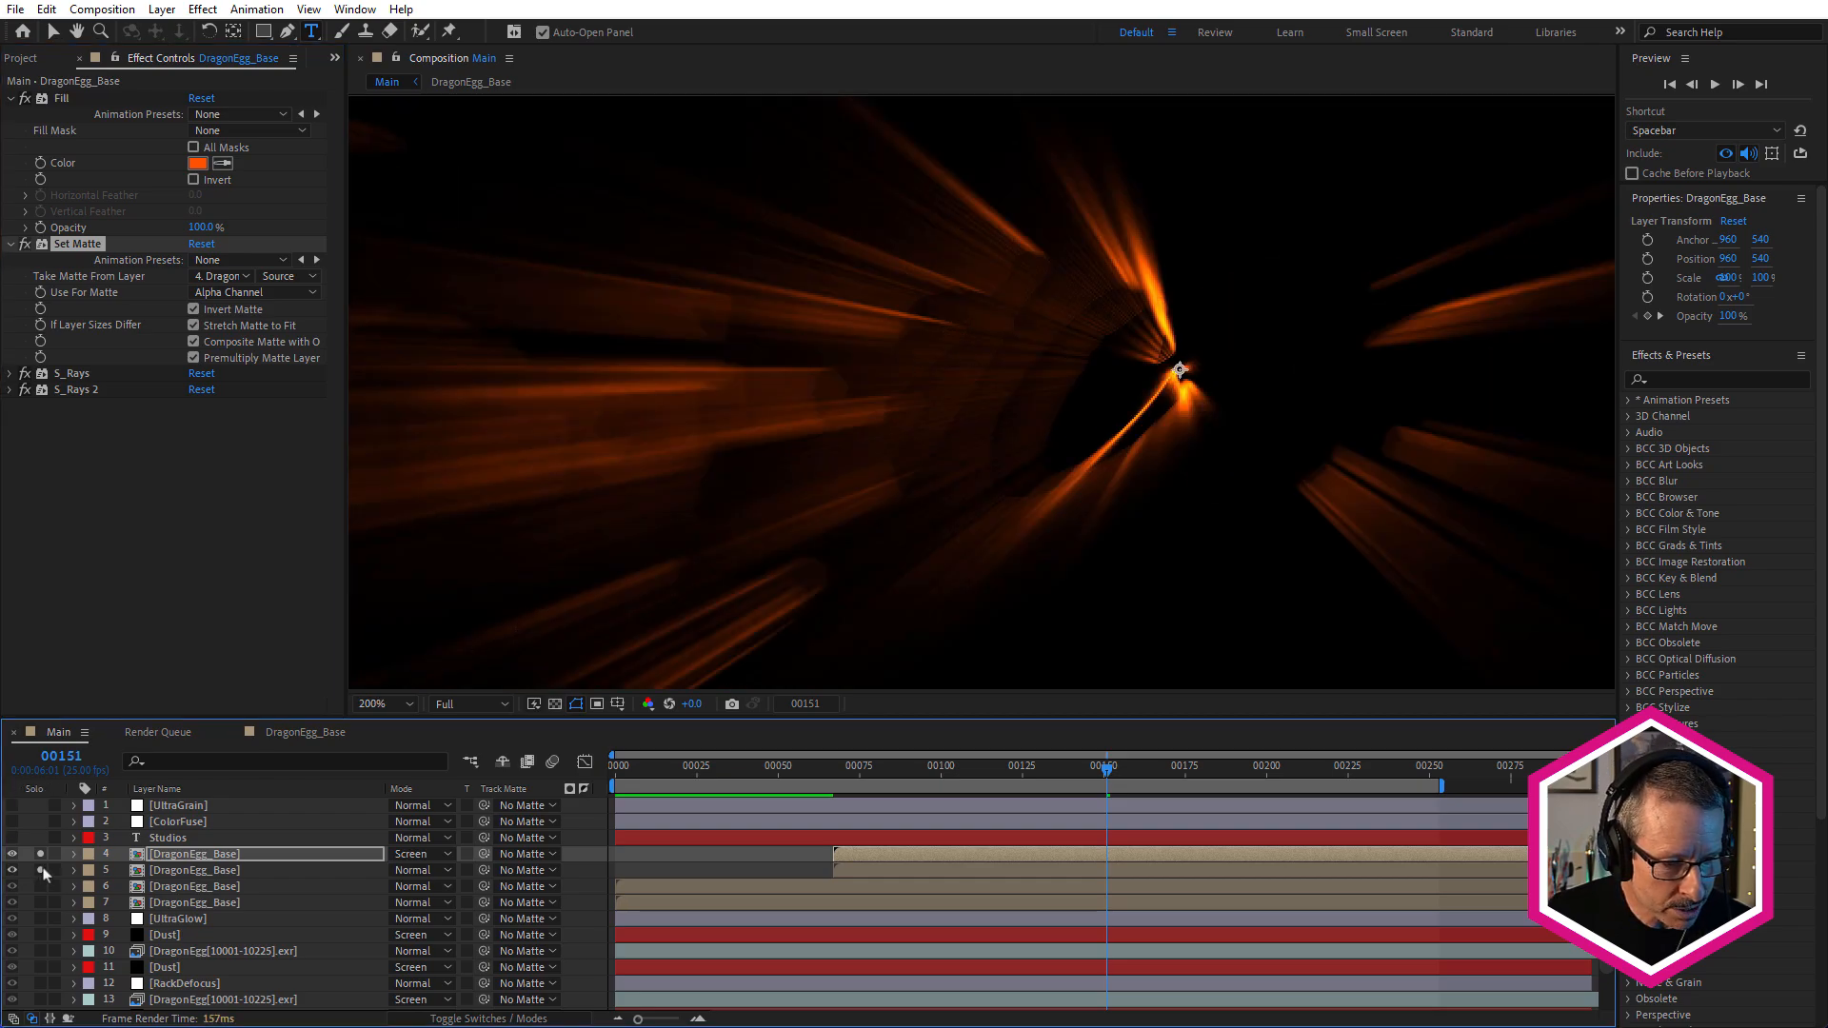
{"action": "scroll", "coordinate": [1205, 322], "scroll_direction": "up", "scroll_amount": 1}
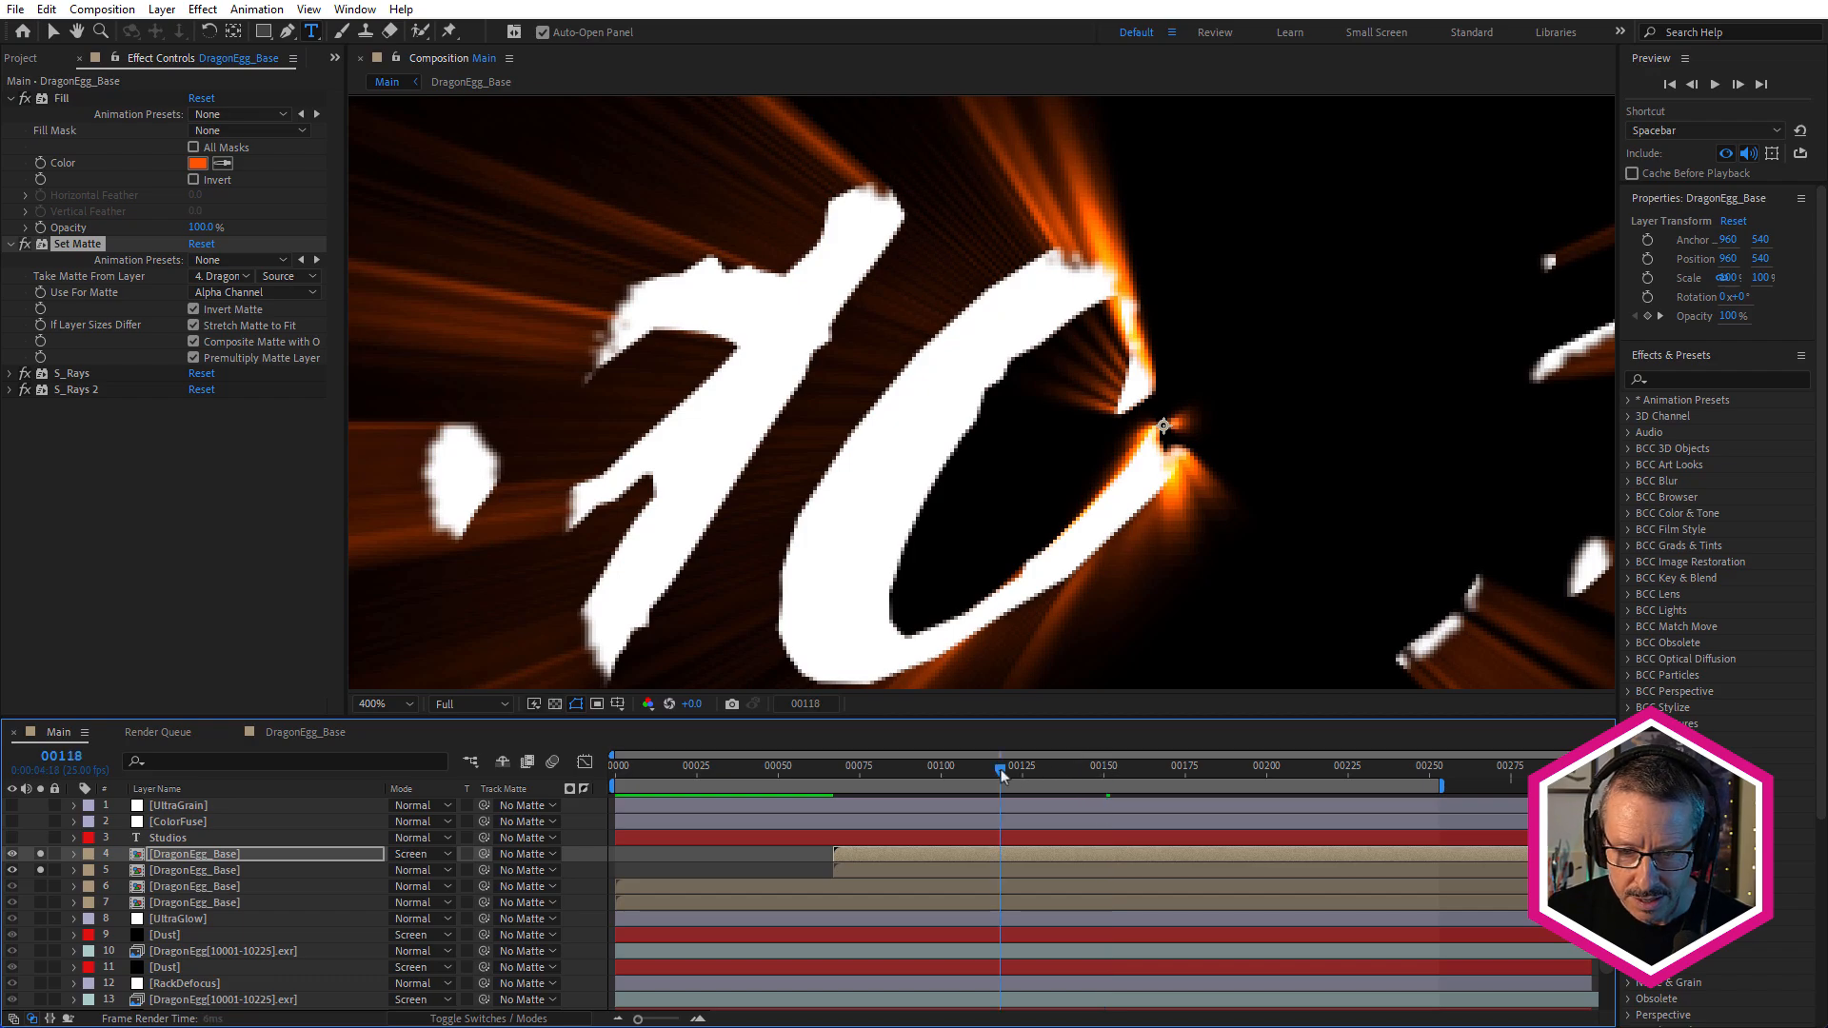
{"action": "left_click_drag", "start_coordinate": [1002, 769], "coordinate": [1037, 815]}
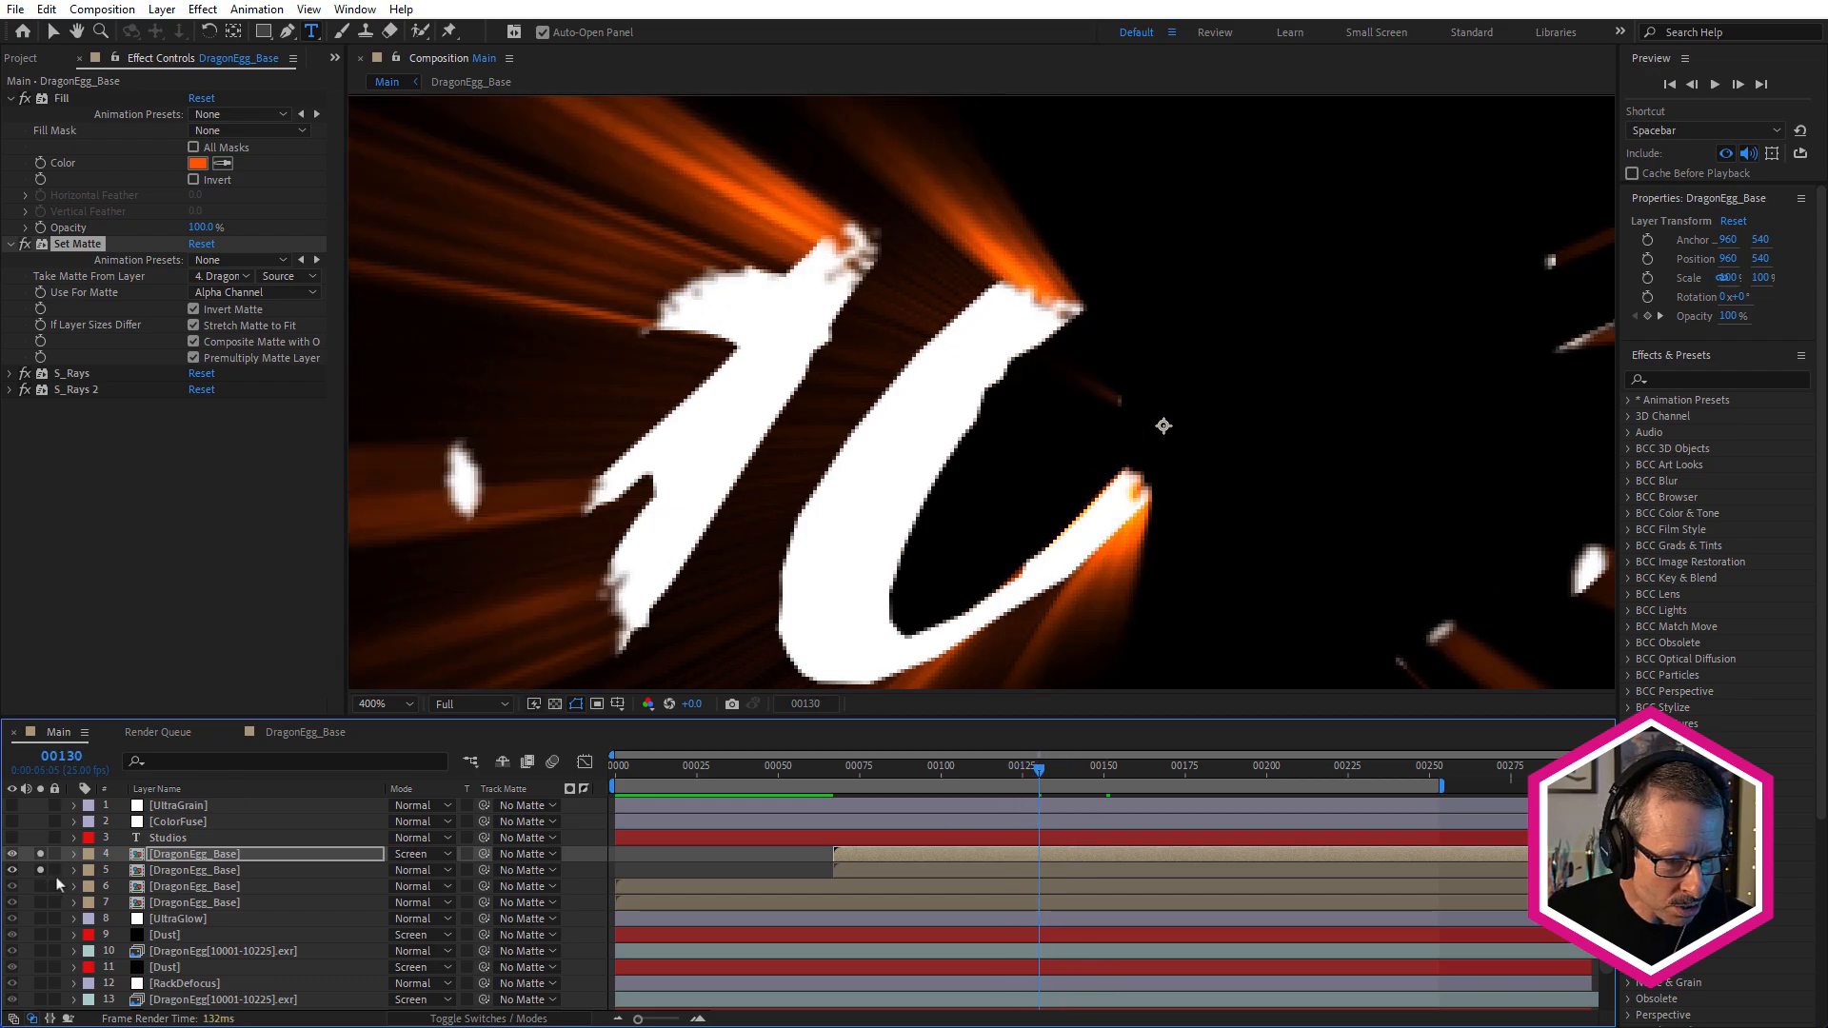
Turn off solo on layers 4 and 5 and examine the title's glowing edges and light rays over the egg at frame 130
{"action": "scroll", "coordinate": [59, 885], "scroll_direction": "down", "scroll_amount": 1}
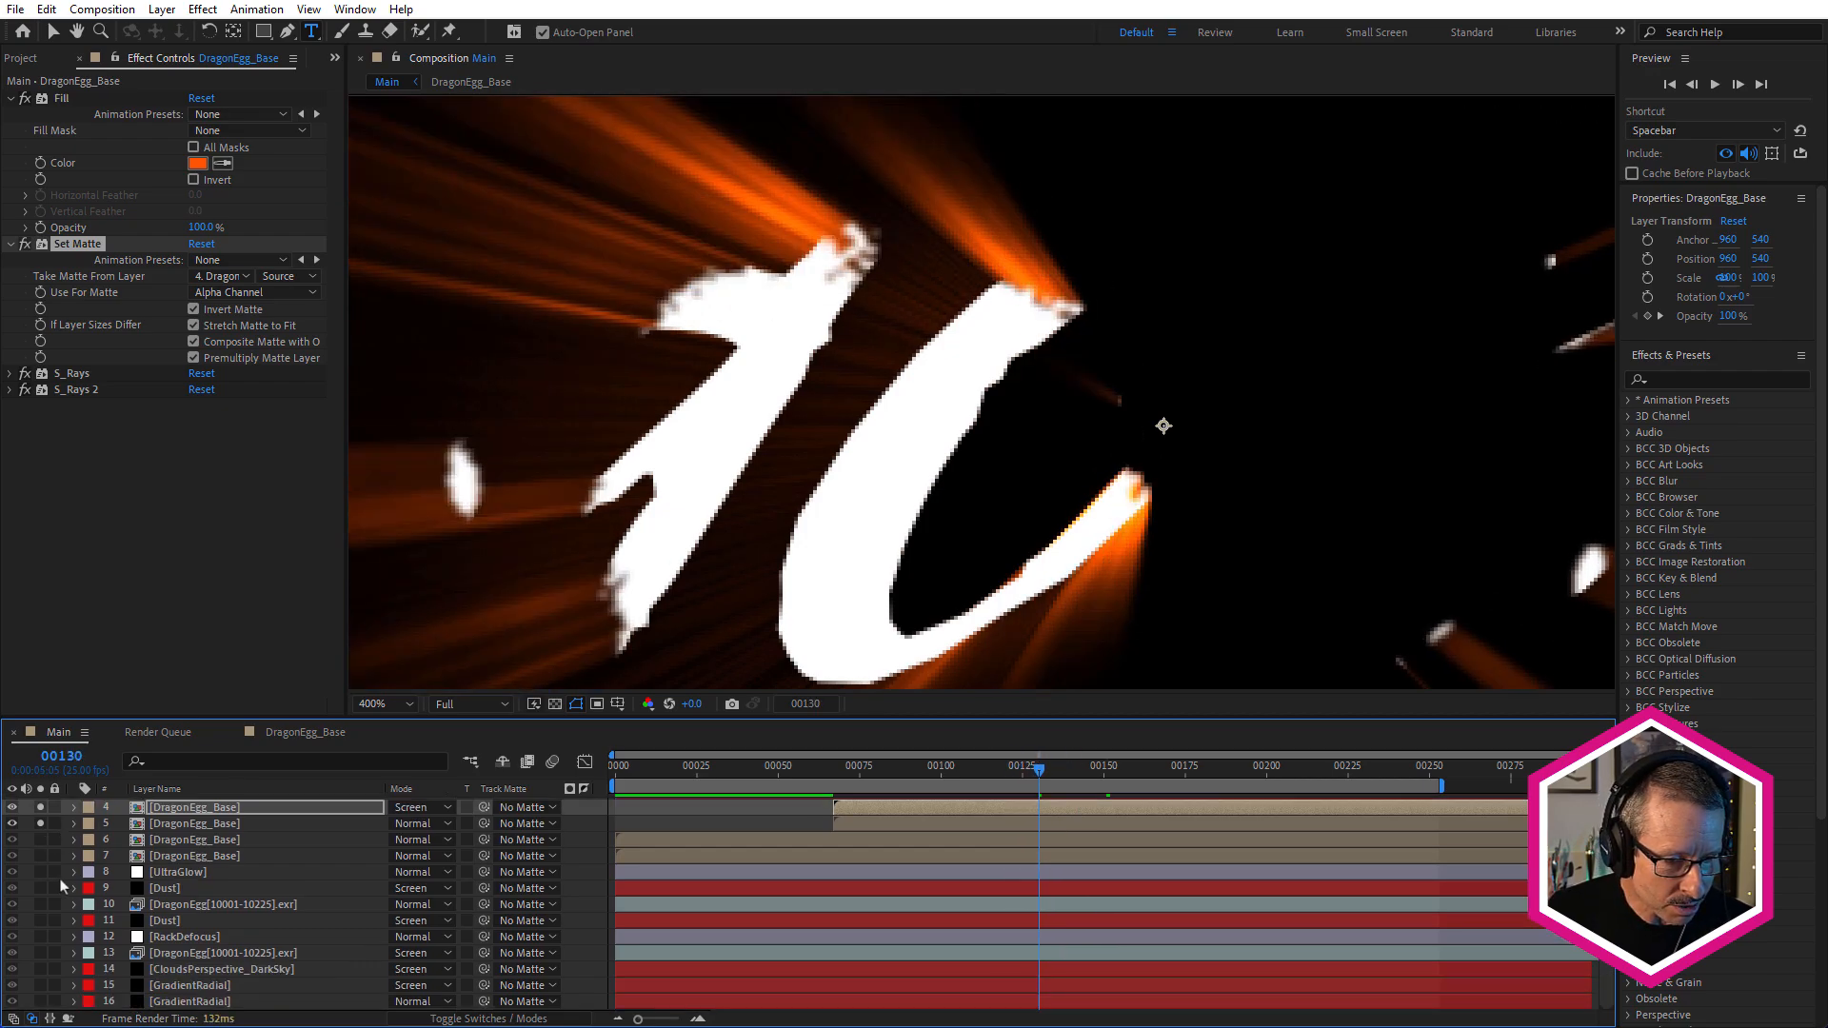
{"action": "left_click", "coordinate": [40, 806]}
{"action": "scroll", "coordinate": [95, 857], "scroll_direction": "up", "scroll_amount": 1}
{"action": "scroll", "coordinate": [1057, 393], "scroll_direction": "down", "scroll_amount": 2}
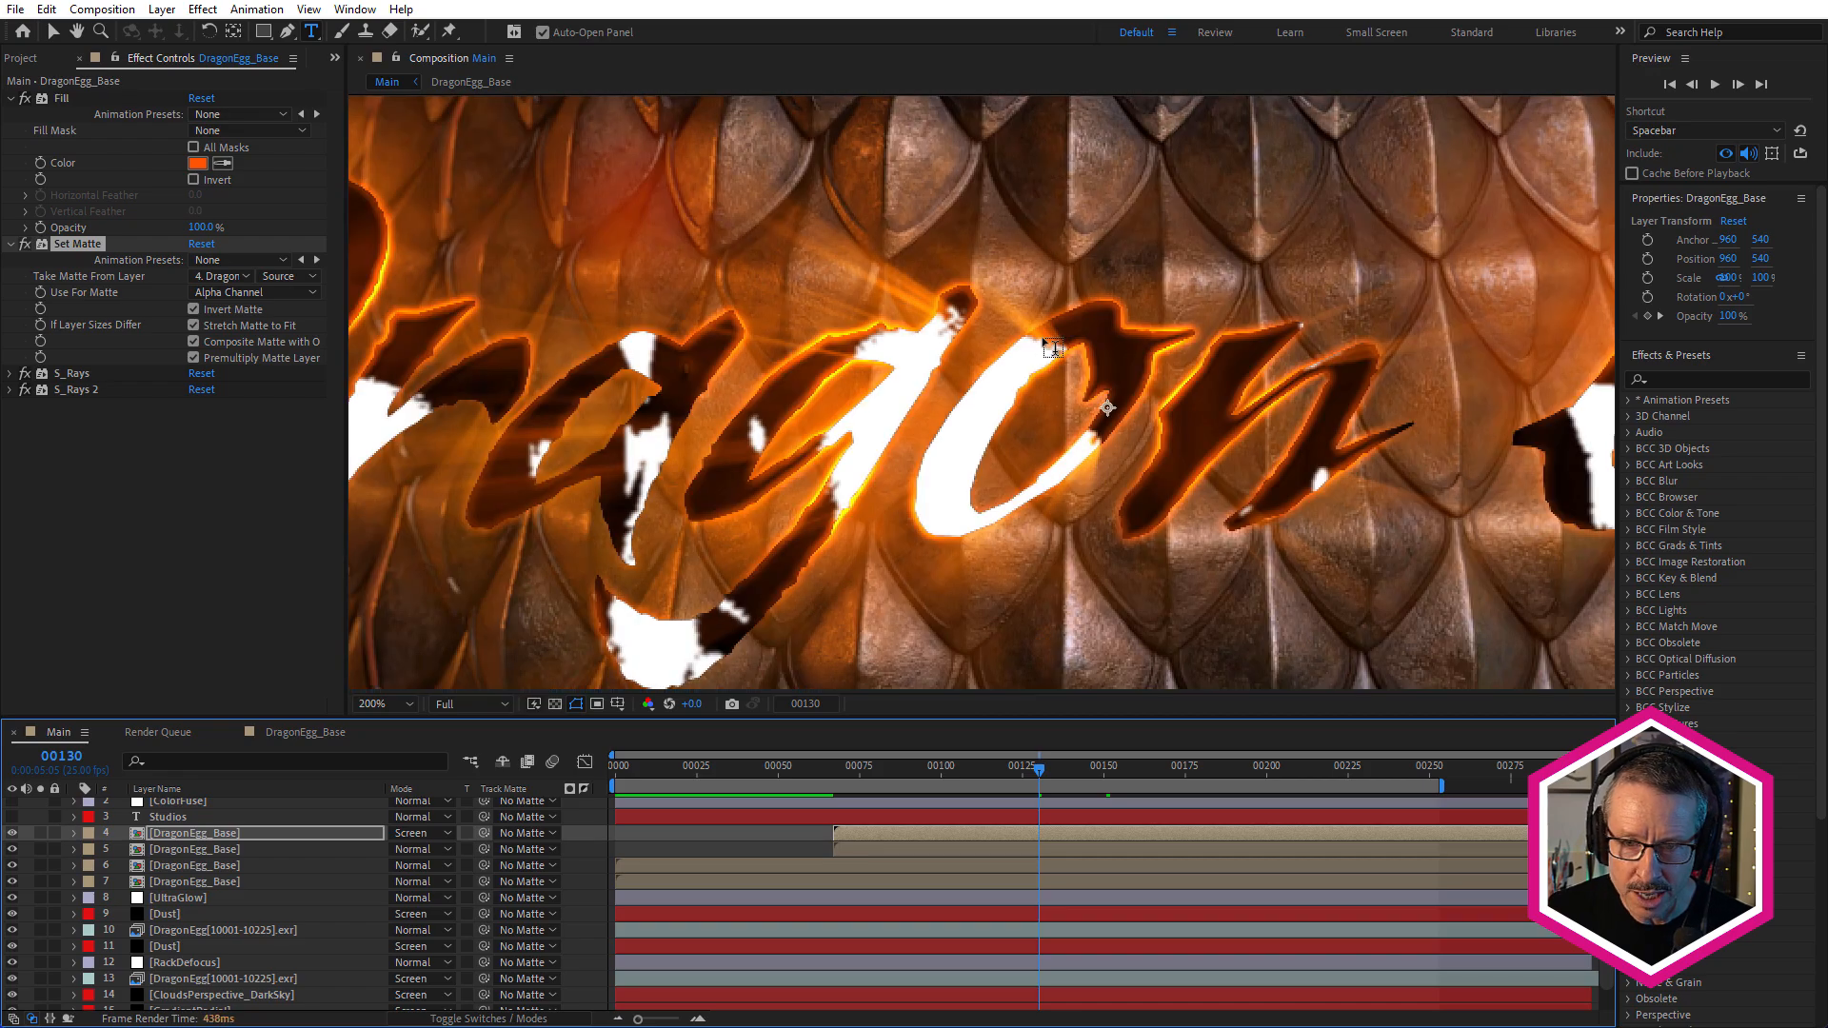
{"action": "scroll", "coordinate": [1052, 348], "scroll_direction": "down", "scroll_amount": 4}
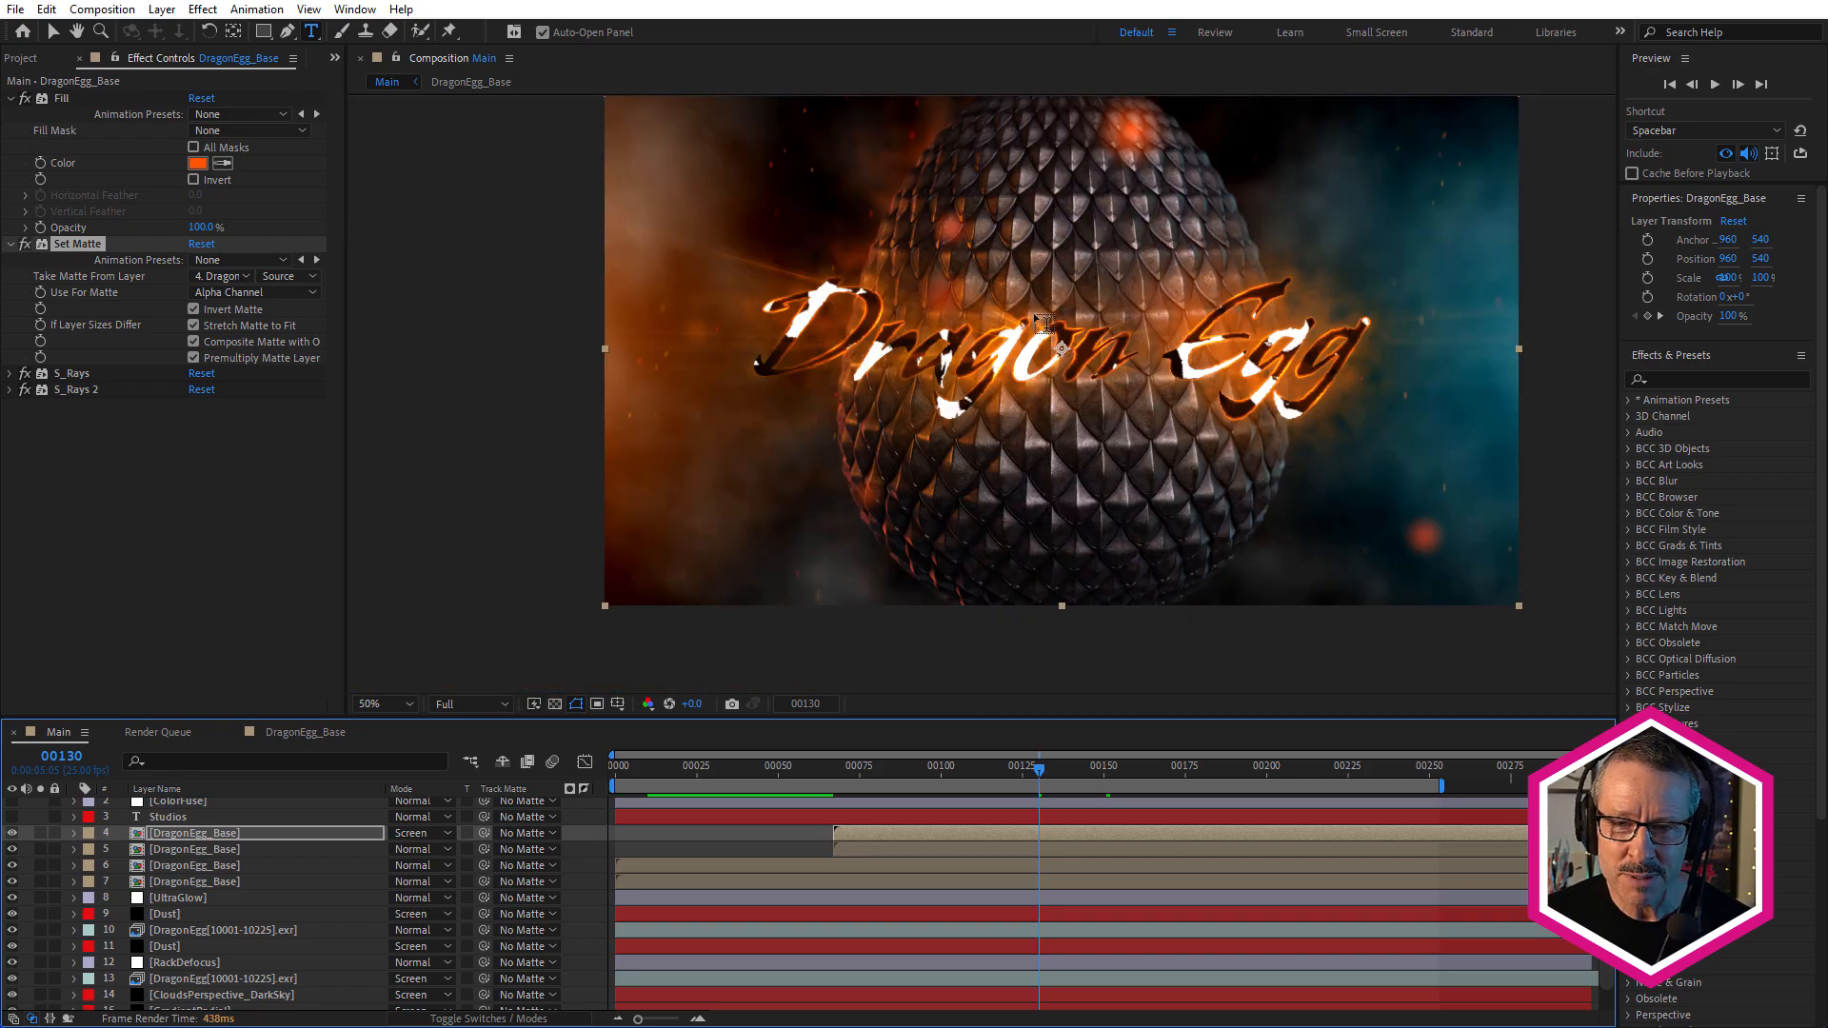
{"action": "scroll", "coordinate": [1041, 324], "scroll_direction": "up", "scroll_amount": 2}
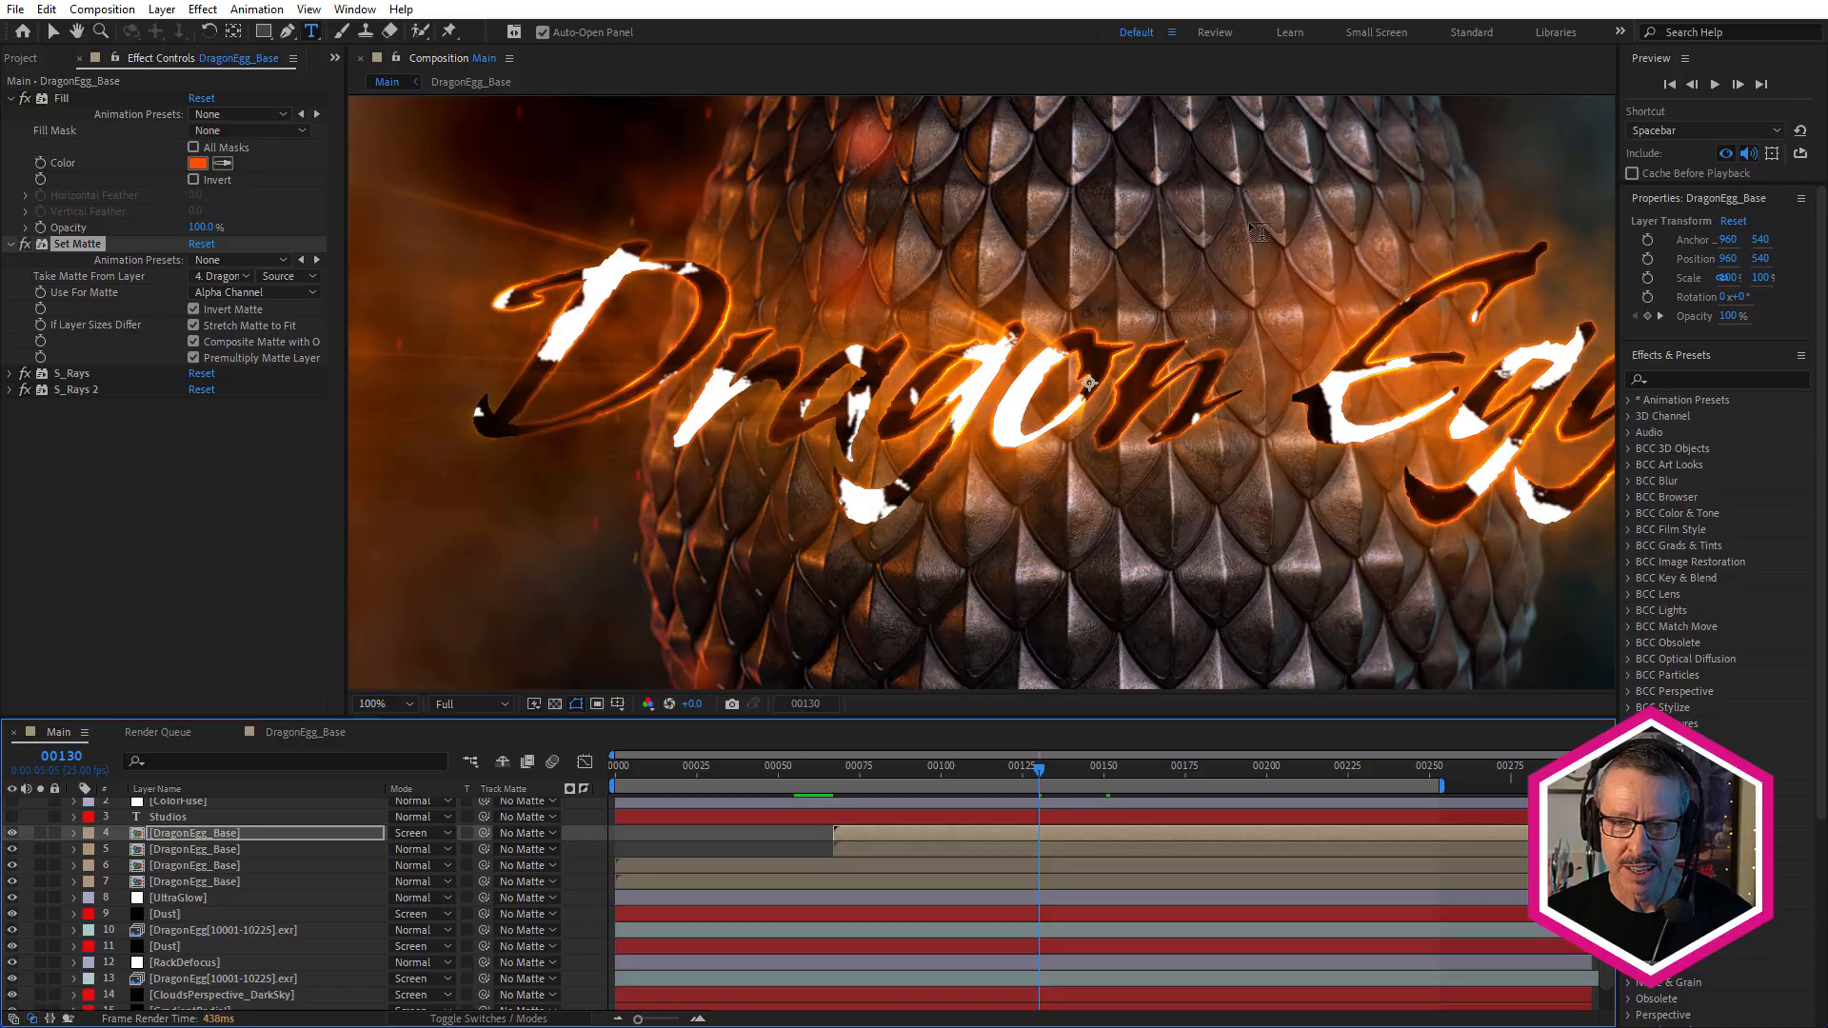
{"action": "scroll", "coordinate": [1199, 315], "scroll_direction": "down", "scroll_amount": 2}
{"action": "scroll", "coordinate": [1095, 304], "scroll_direction": "up", "scroll_amount": 3}
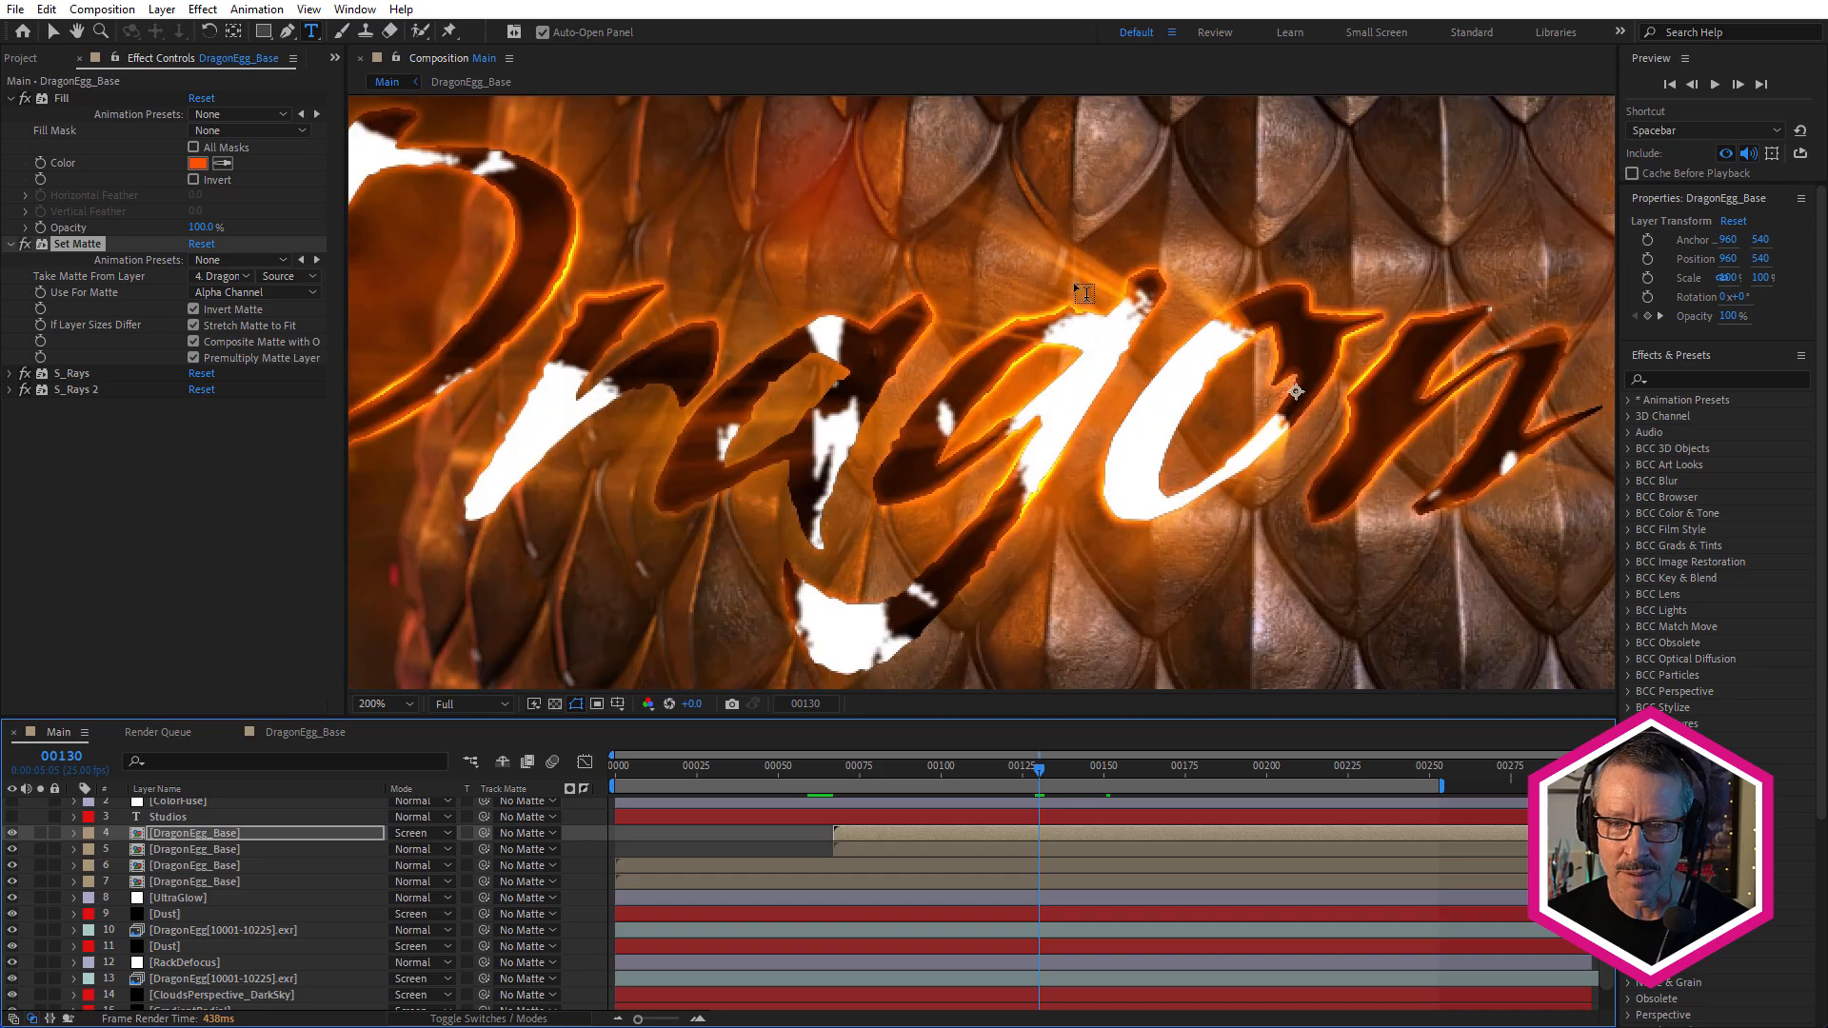
{"action": "scroll", "coordinate": [1071, 281], "scroll_direction": "down", "scroll_amount": 3}
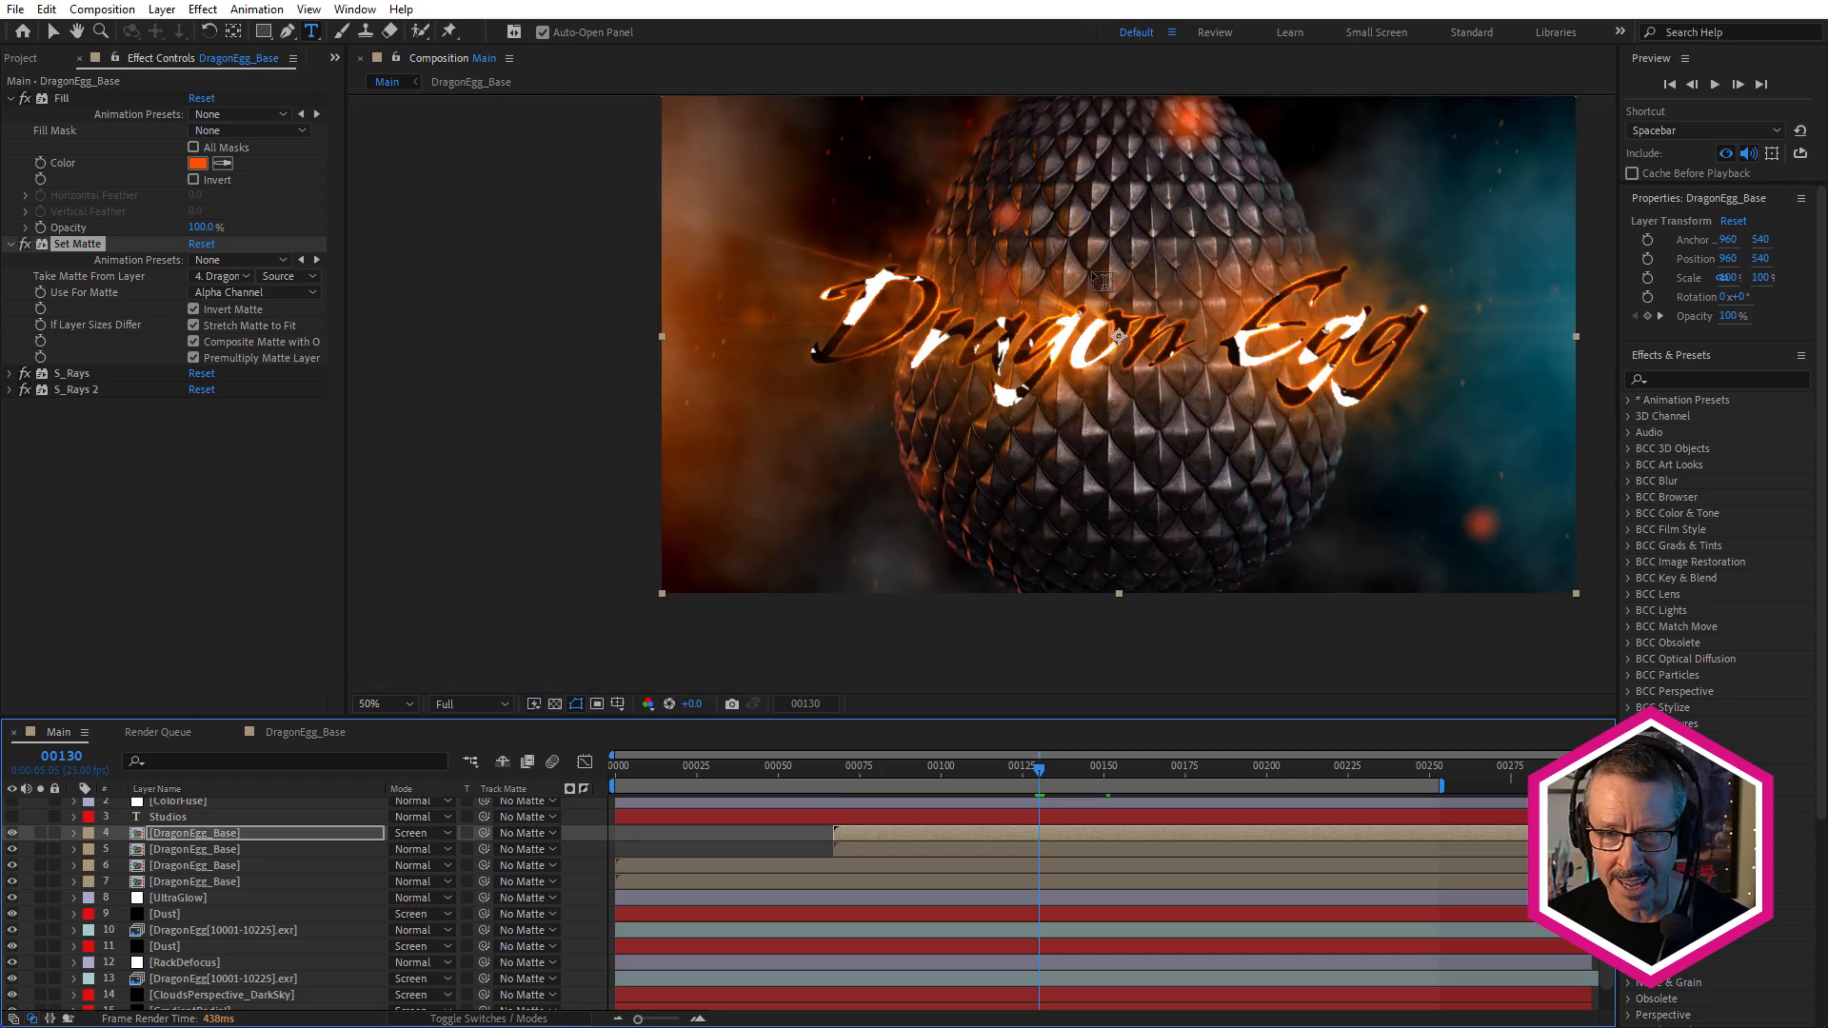
{"action": "scroll", "coordinate": [1102, 280], "scroll_direction": "up", "scroll_amount": 2}
{"action": "scroll", "coordinate": [1091, 271], "scroll_direction": "down", "scroll_amount": 2}
Scrub to frame 218 and inspect the edges of the title's white letters up close
{"action": "left_click_drag", "start_coordinate": [1044, 771], "coordinate": [1327, 775]}
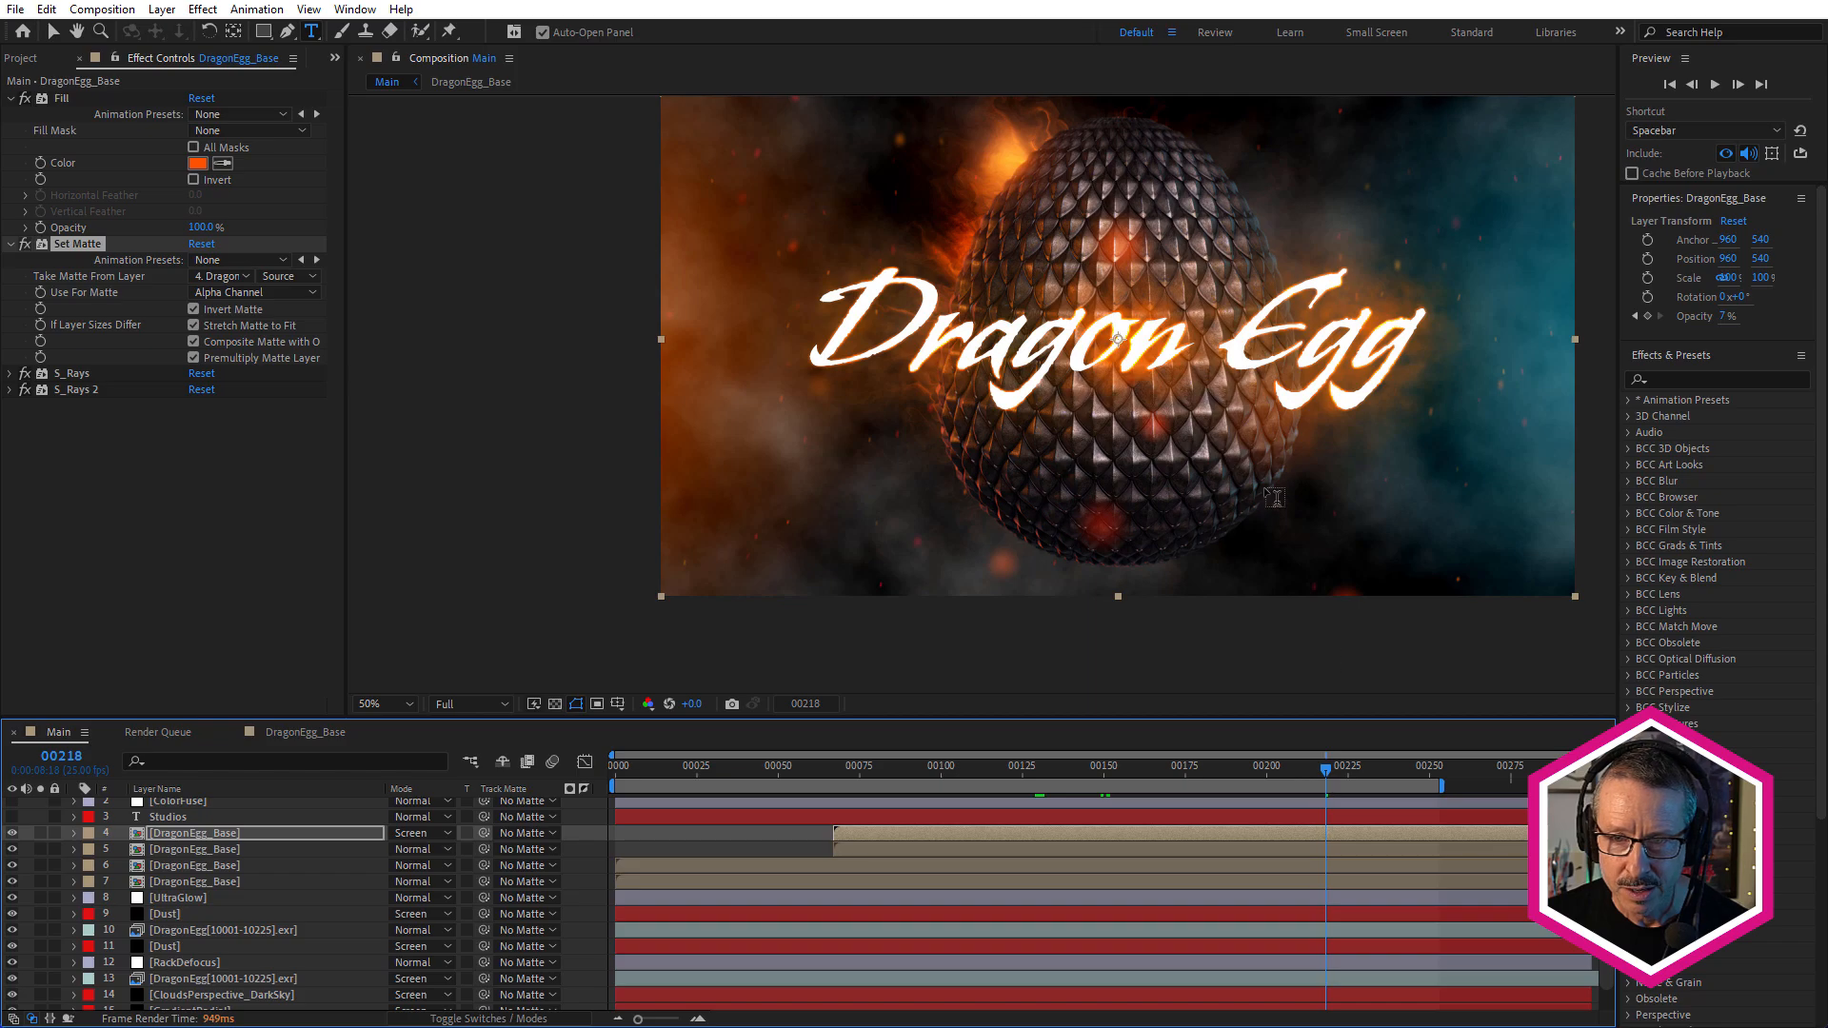
{"action": "scroll", "coordinate": [1171, 343], "scroll_direction": "up", "scroll_amount": 2}
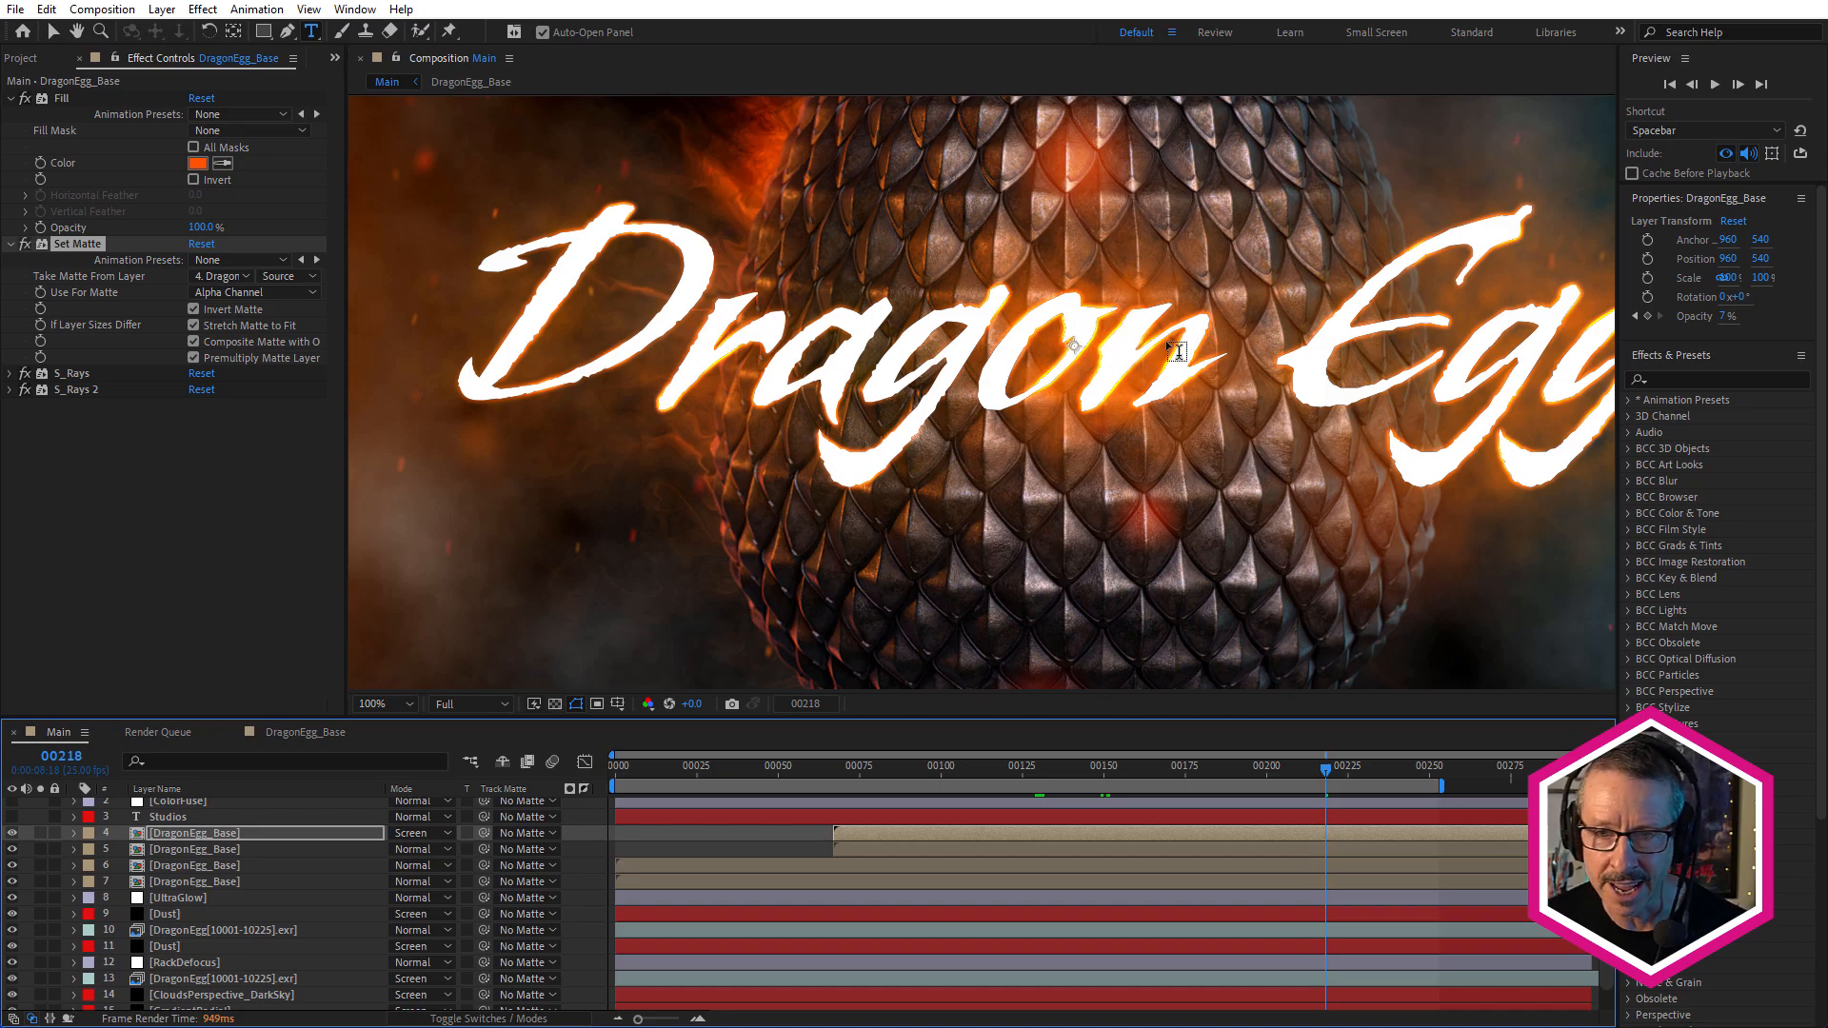
{"action": "scroll", "coordinate": [1076, 309], "scroll_direction": "up", "scroll_amount": 3}
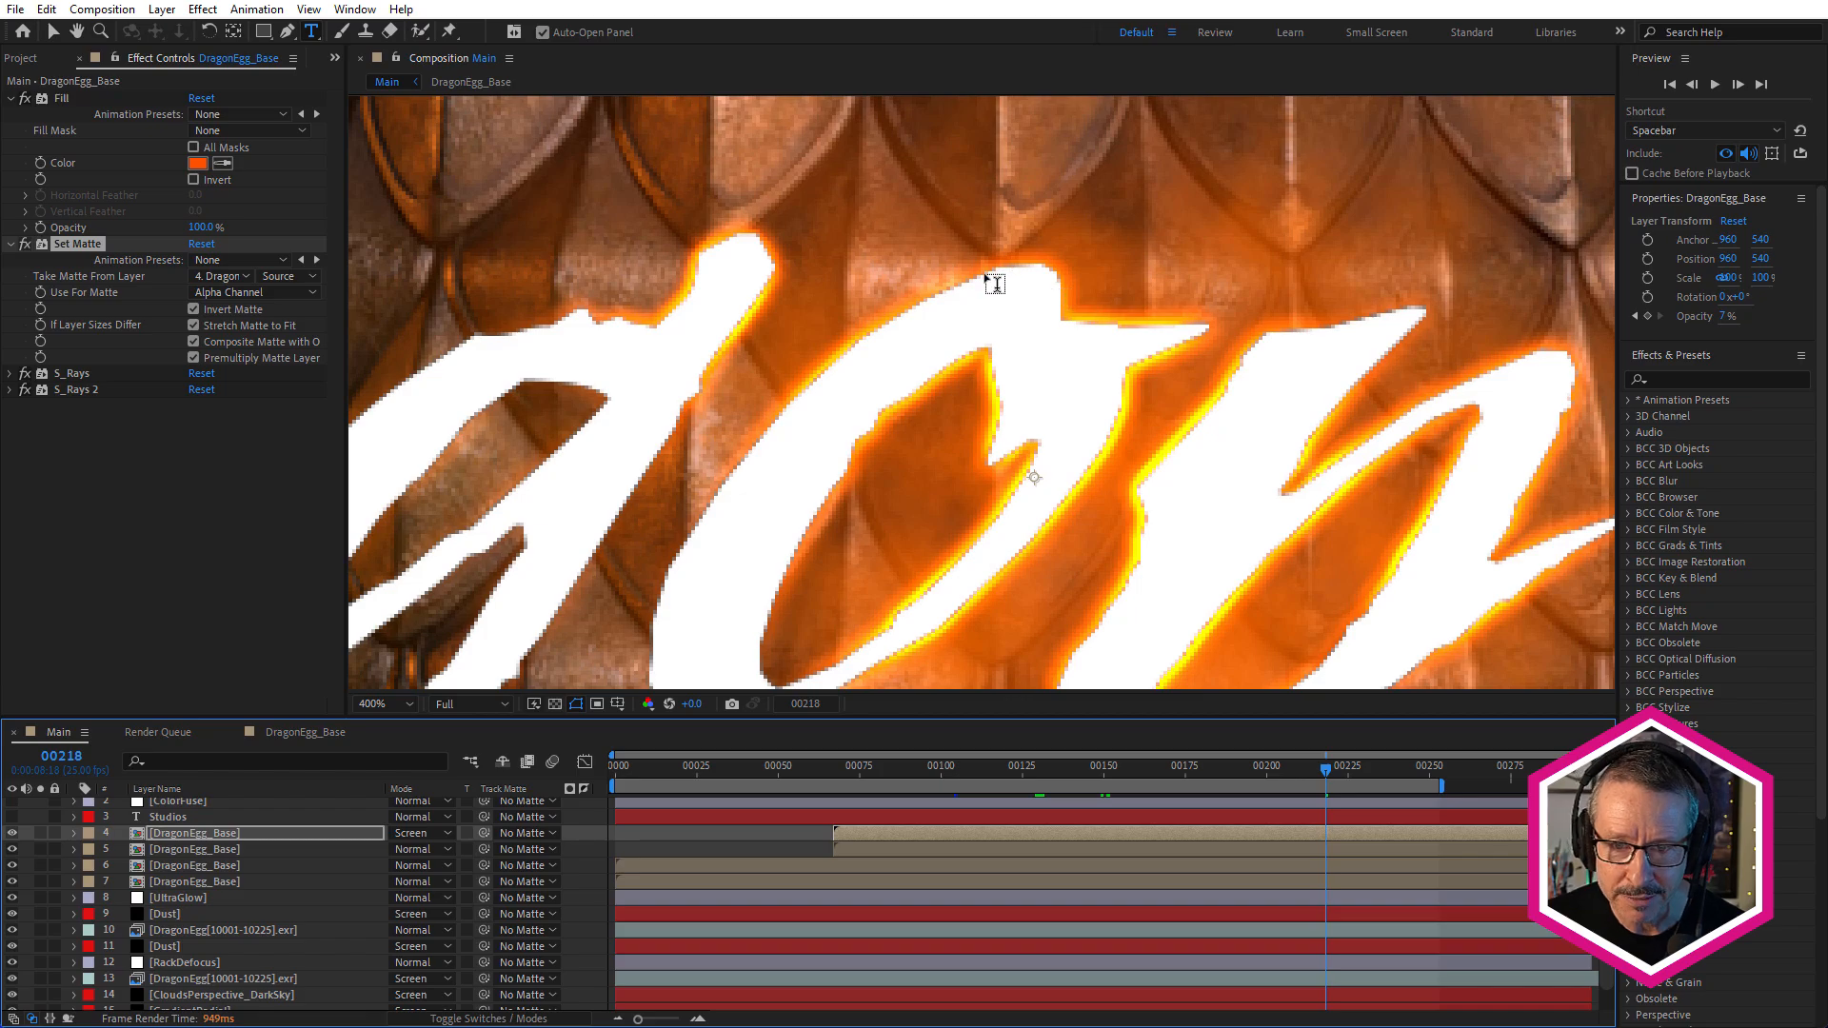
{"action": "scroll", "coordinate": [991, 282], "scroll_direction": "up", "scroll_amount": 1}
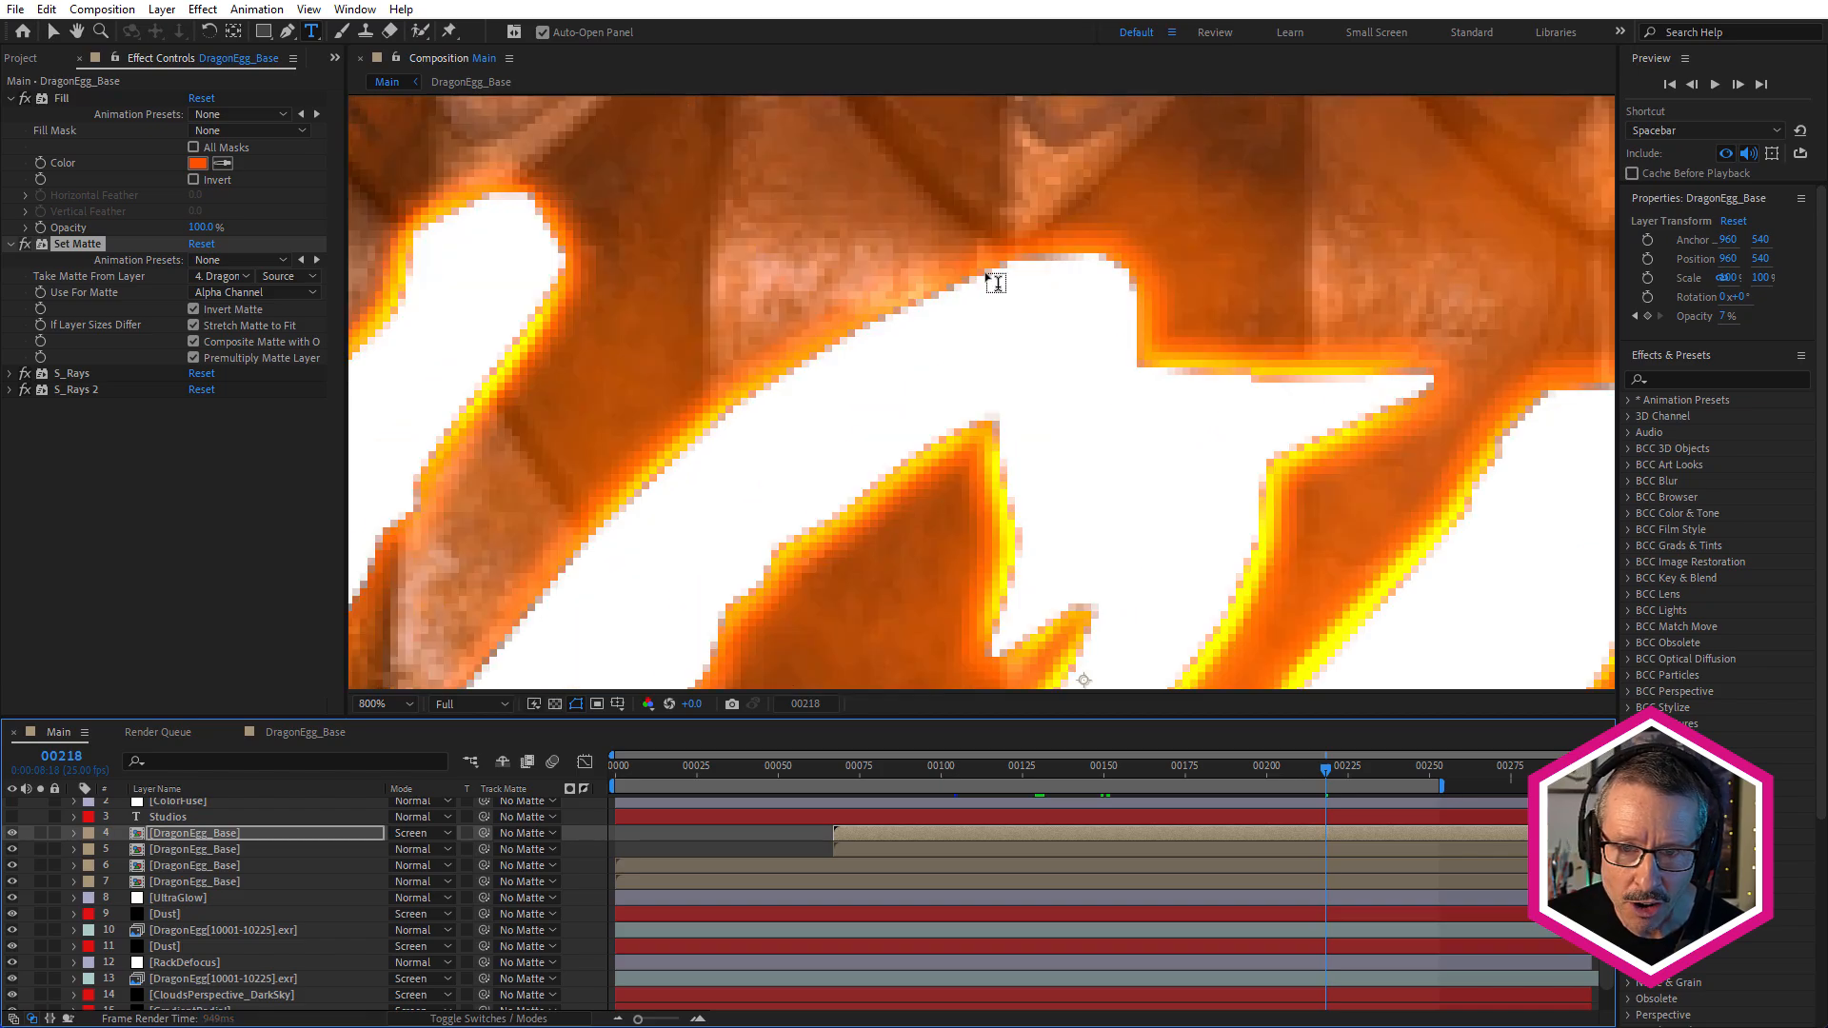
Show layer 6's effects and briefly solo the layer to view its glowing letter edges alone
{"action": "left_click", "coordinate": [188, 866]}
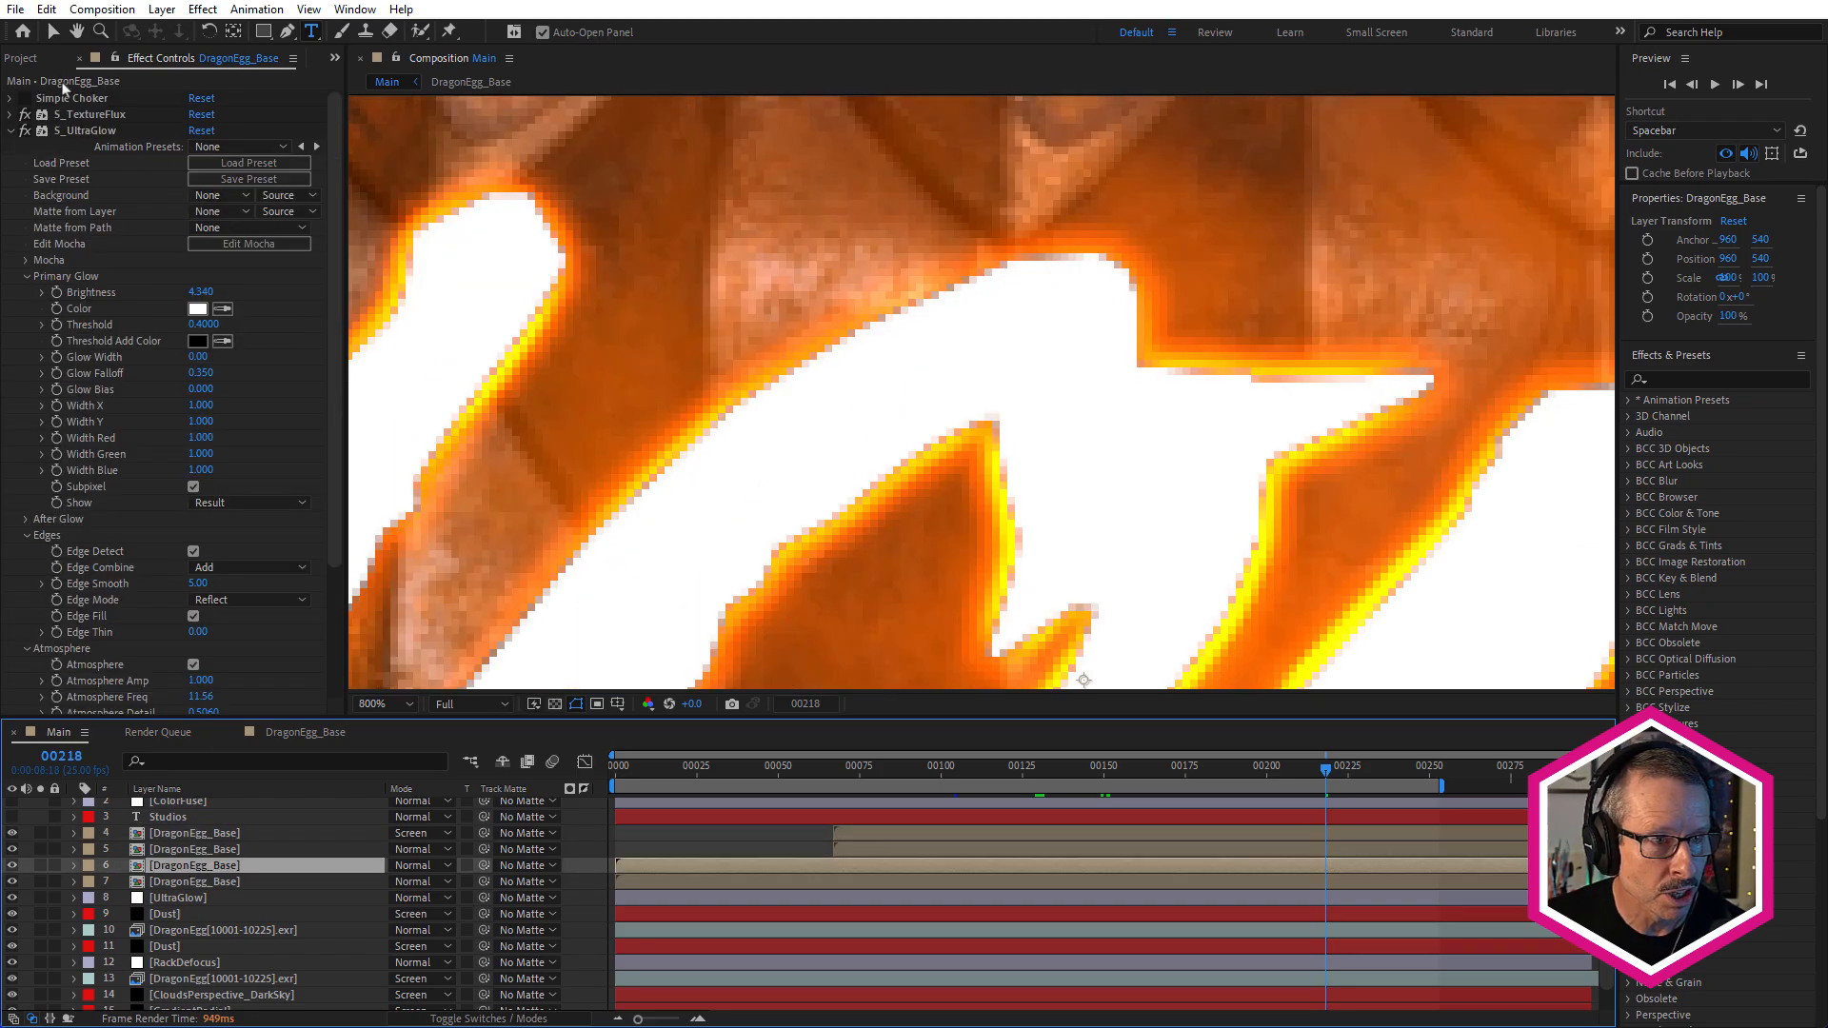
{"action": "left_click", "coordinate": [41, 865]}
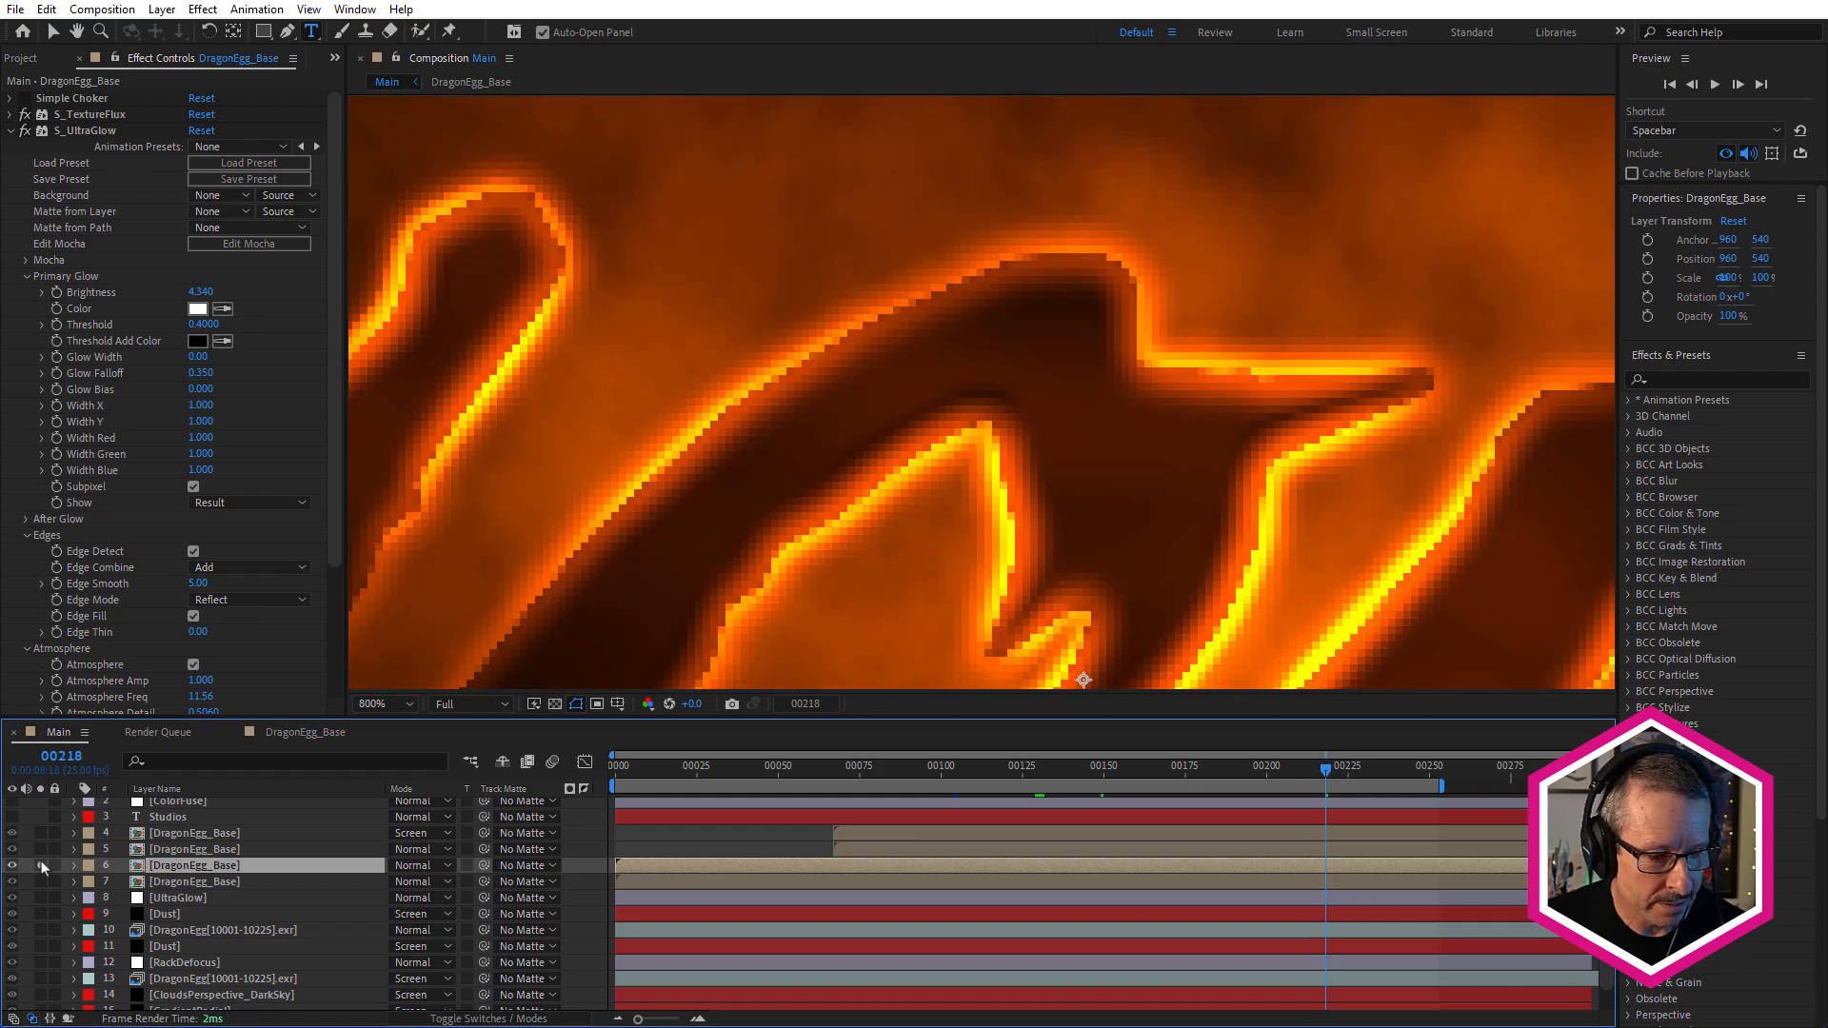
{"action": "left_click", "coordinate": [41, 865]}
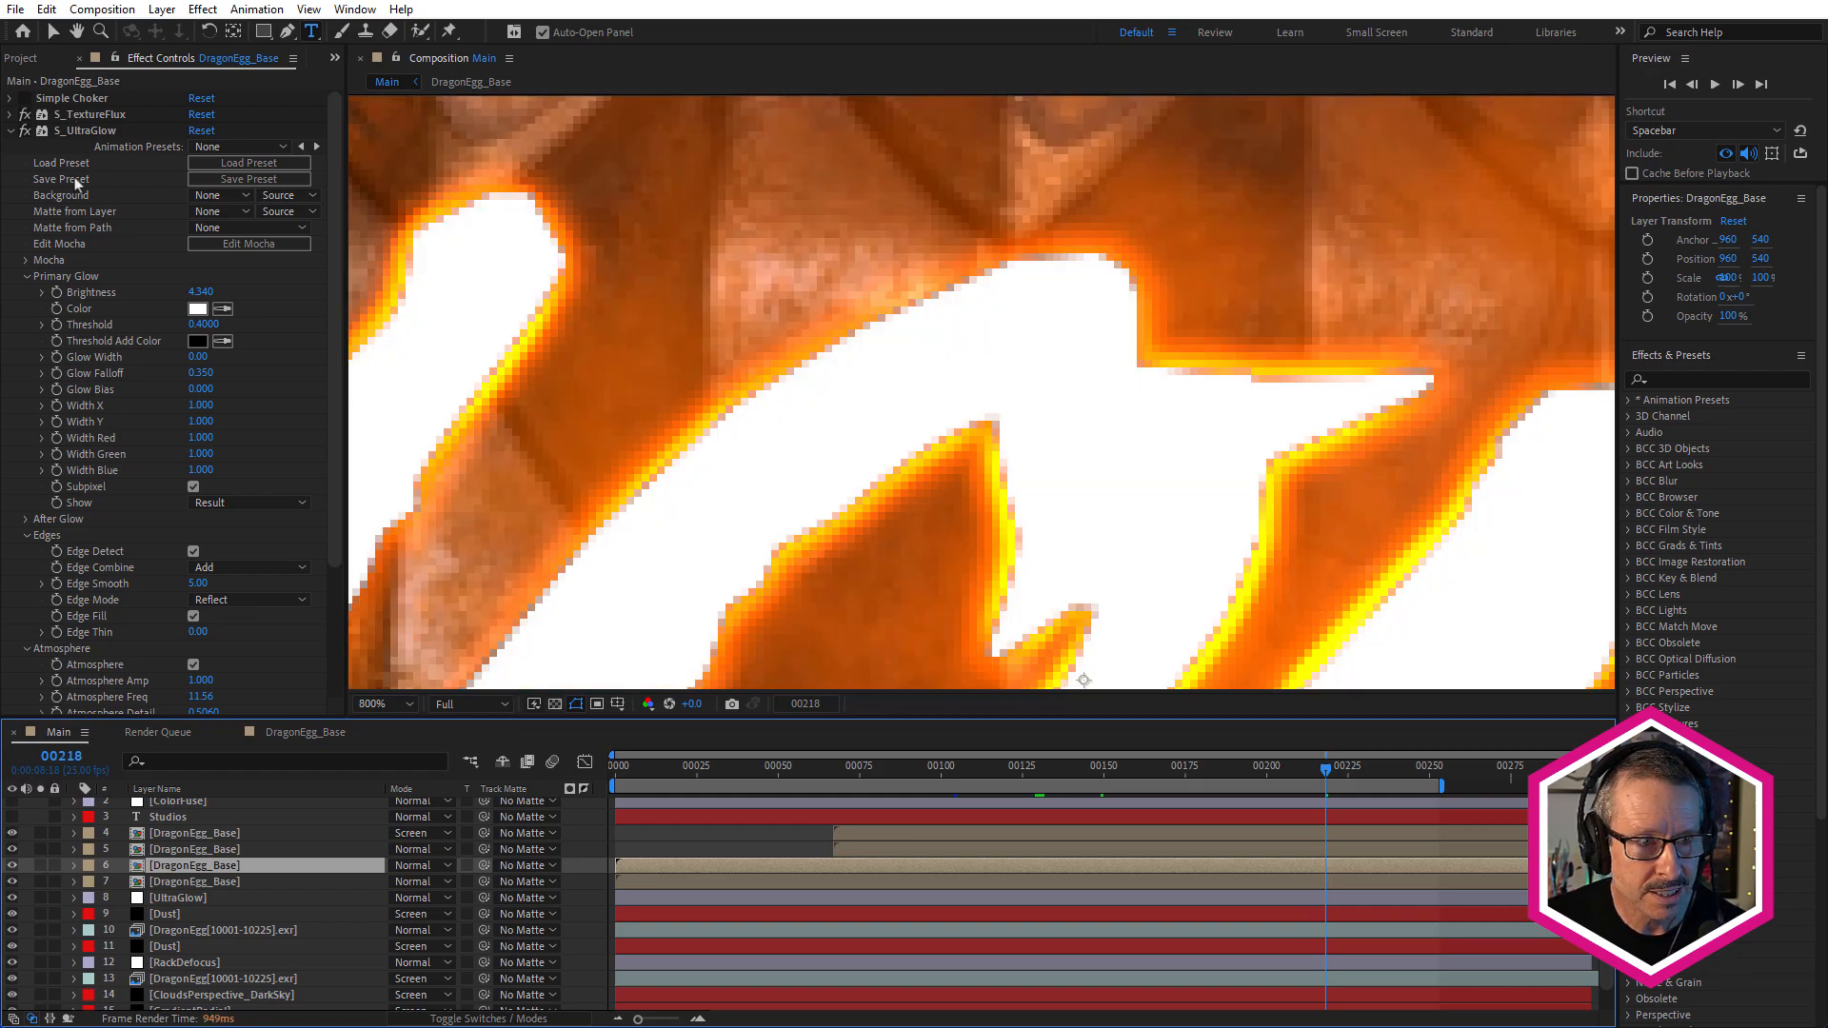
Toggle Simple Choker on layer 6 to compare the letter edges, leaving it enabled, and review the whole title
{"action": "left_click", "coordinate": [24, 99]}
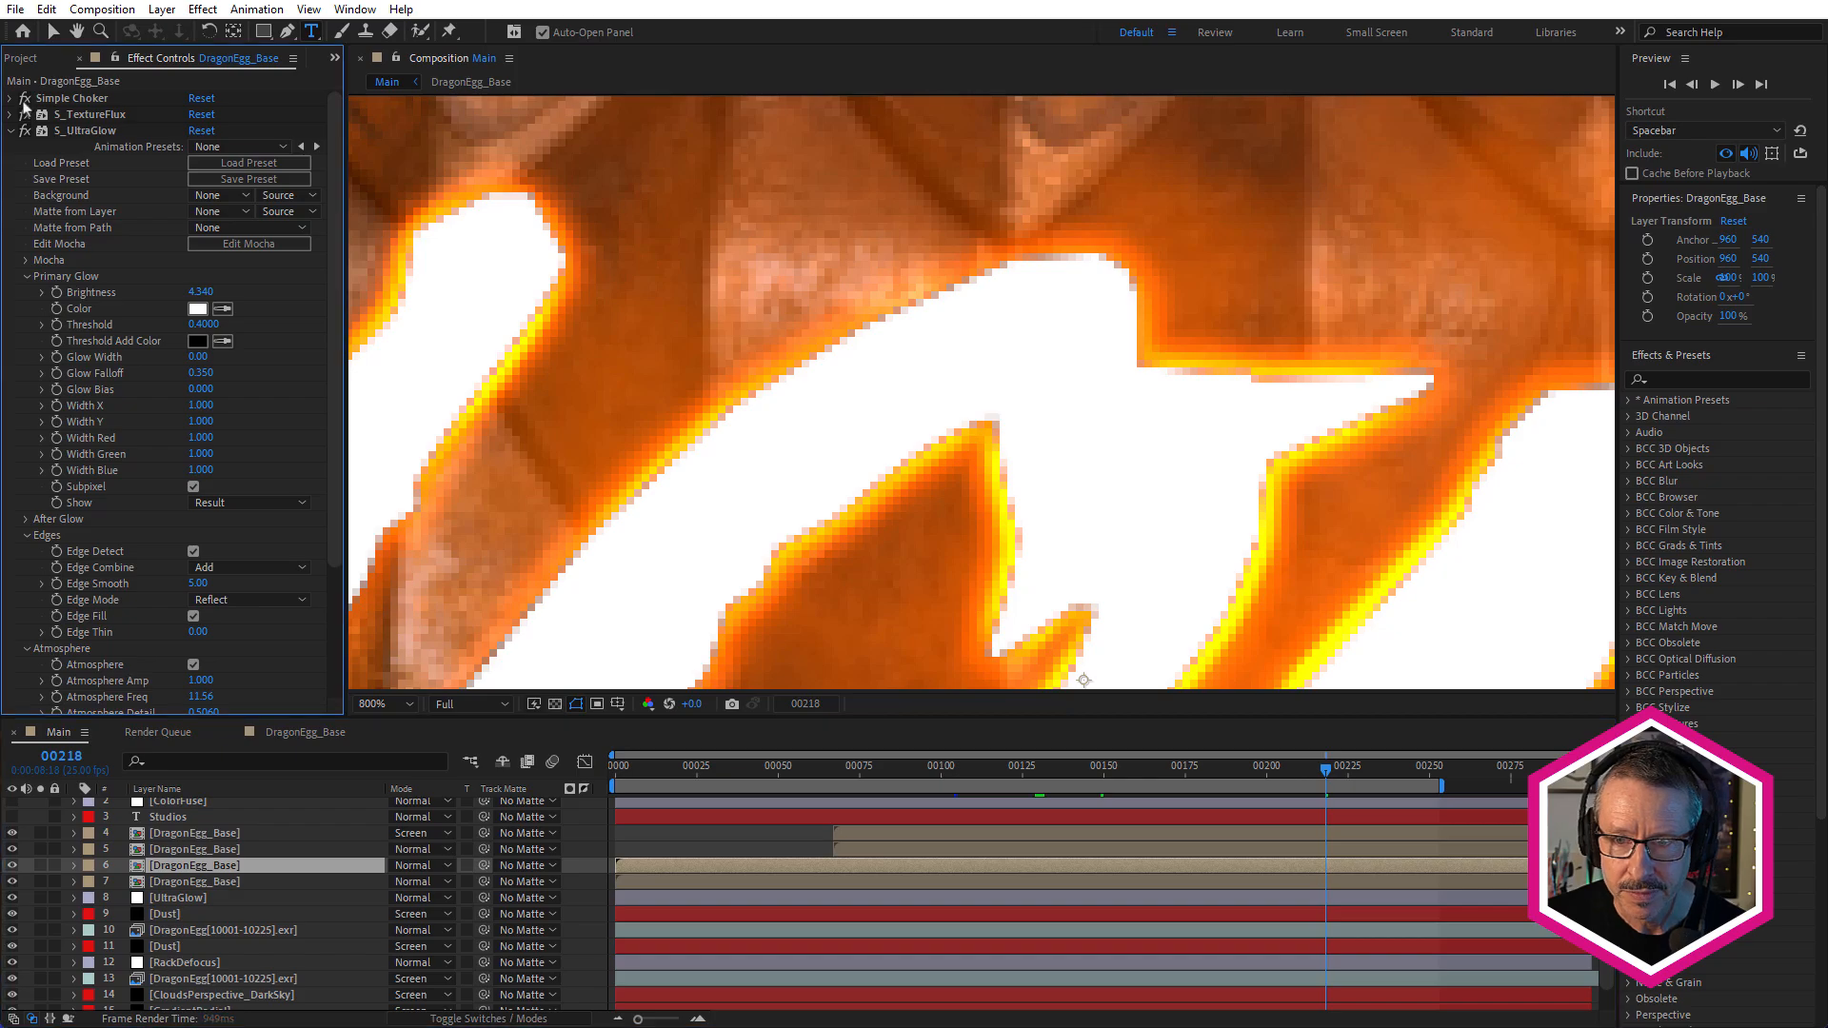
{"action": "left_click", "coordinate": [24, 103]}
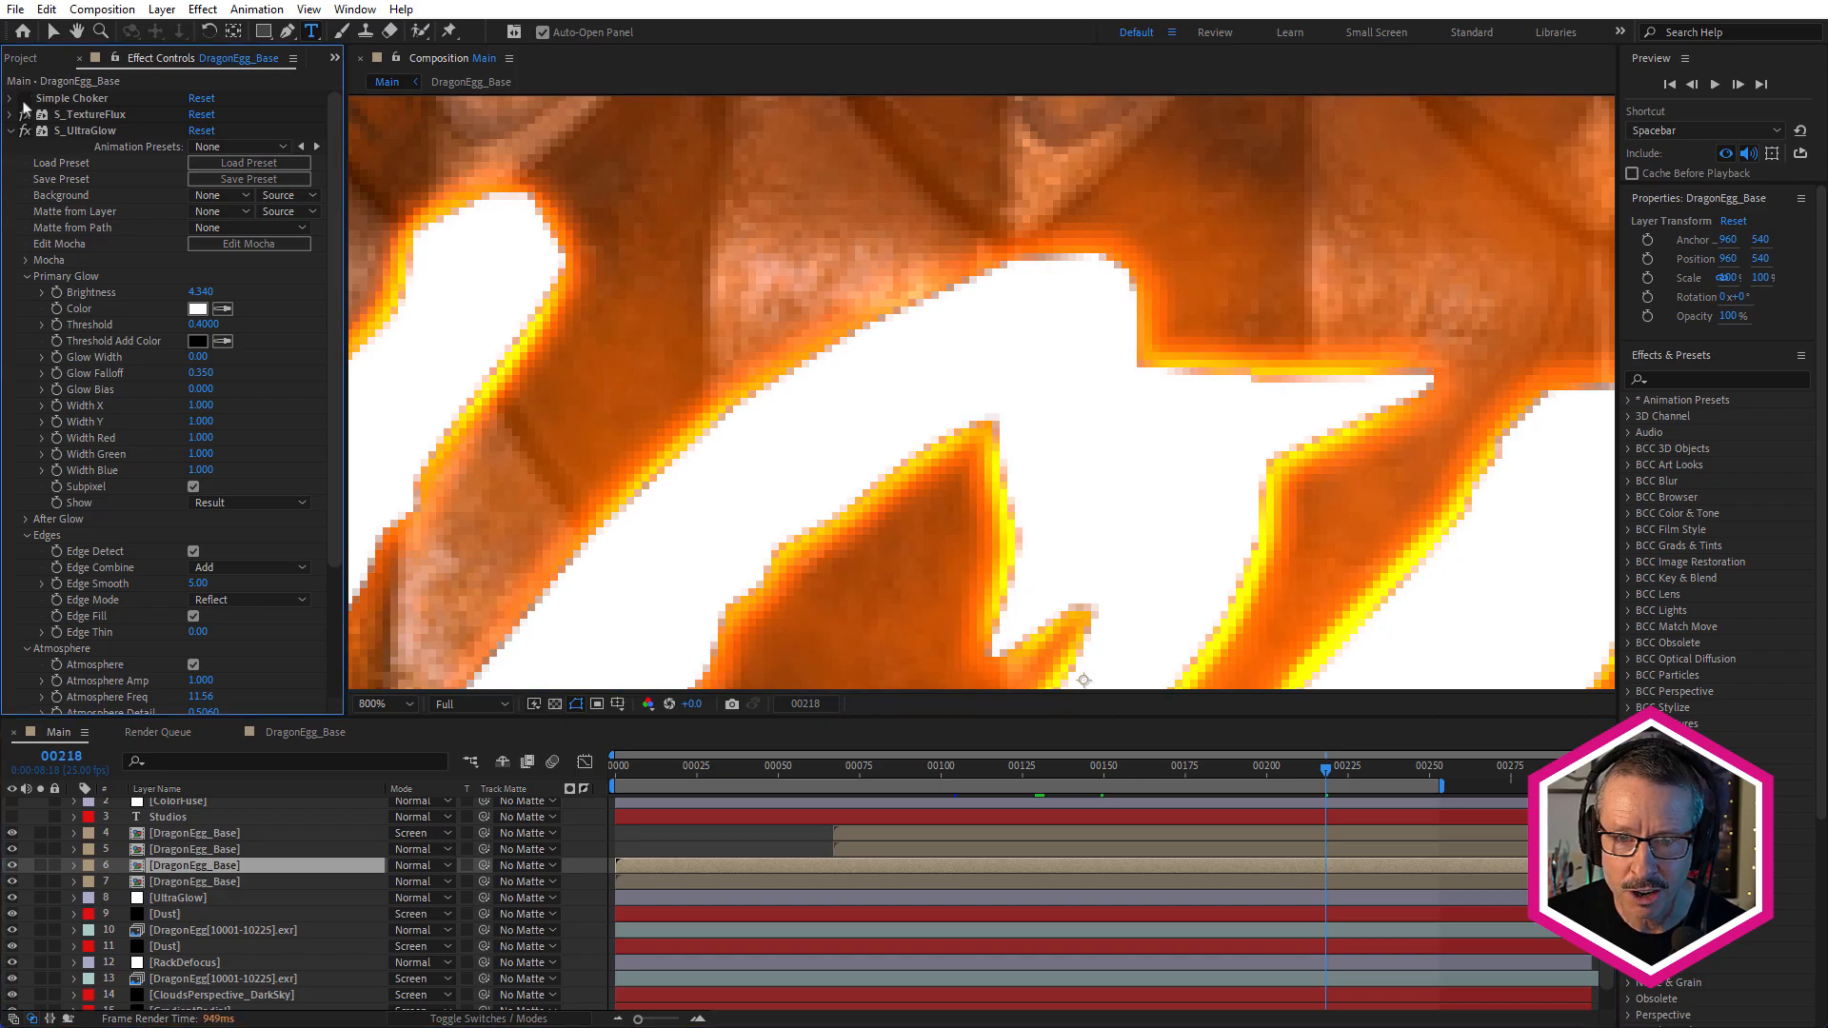
{"action": "scroll", "coordinate": [1107, 322], "scroll_direction": "down", "scroll_amount": 3}
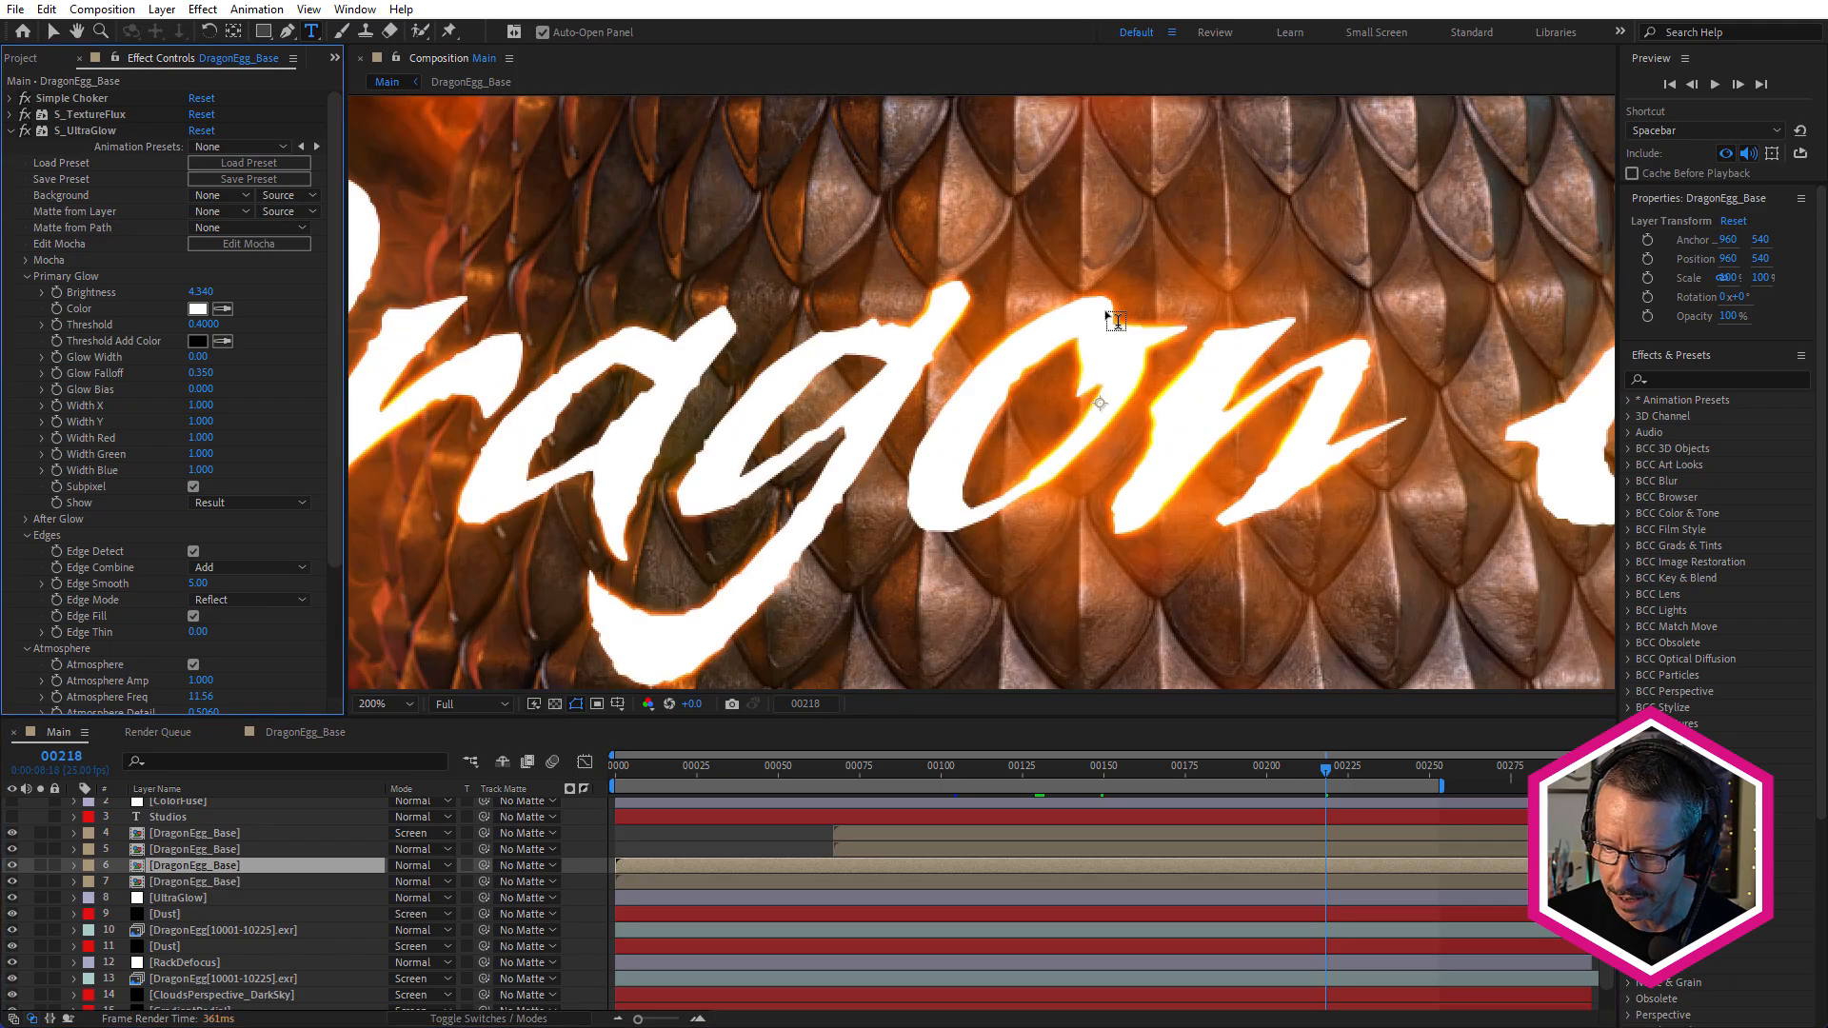
{"action": "scroll", "coordinate": [1104, 324], "scroll_direction": "down", "scroll_amount": 3}
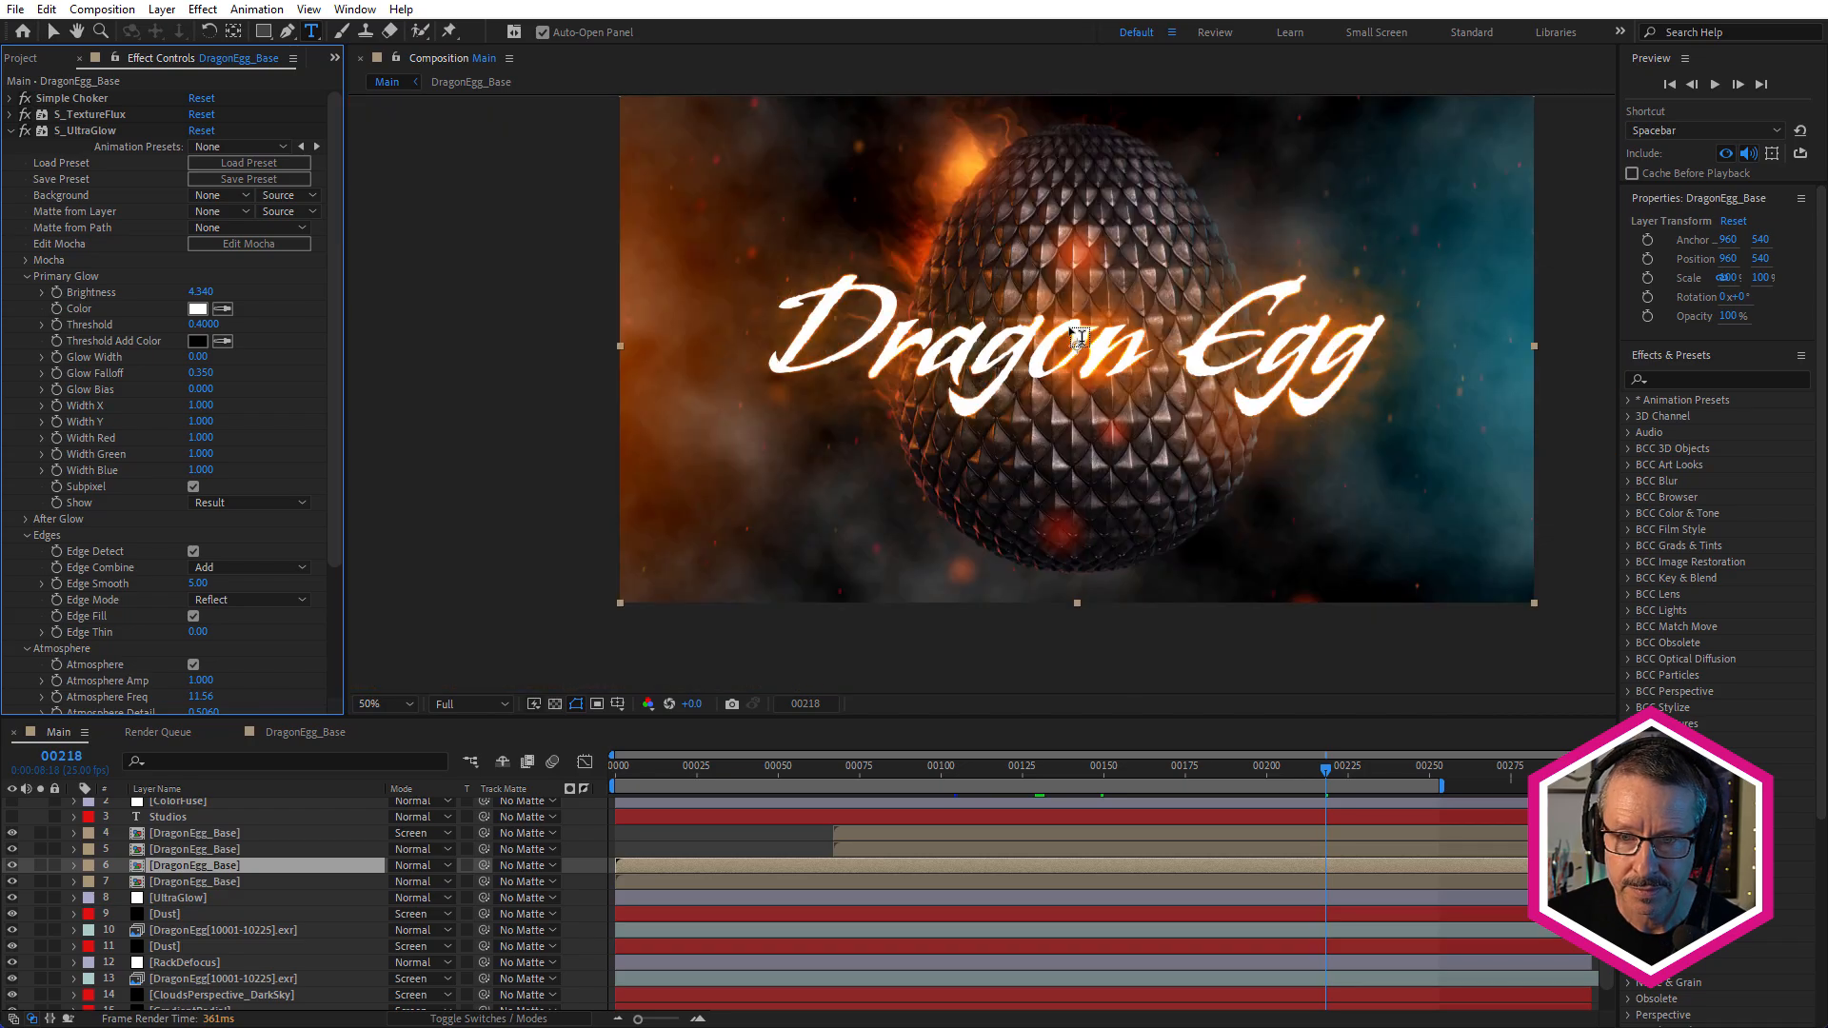
{"action": "scroll", "coordinate": [1095, 329], "scroll_direction": "up", "scroll_amount": 2}
{"action": "scroll", "coordinate": [1095, 329], "scroll_direction": "down", "scroll_amount": 2}
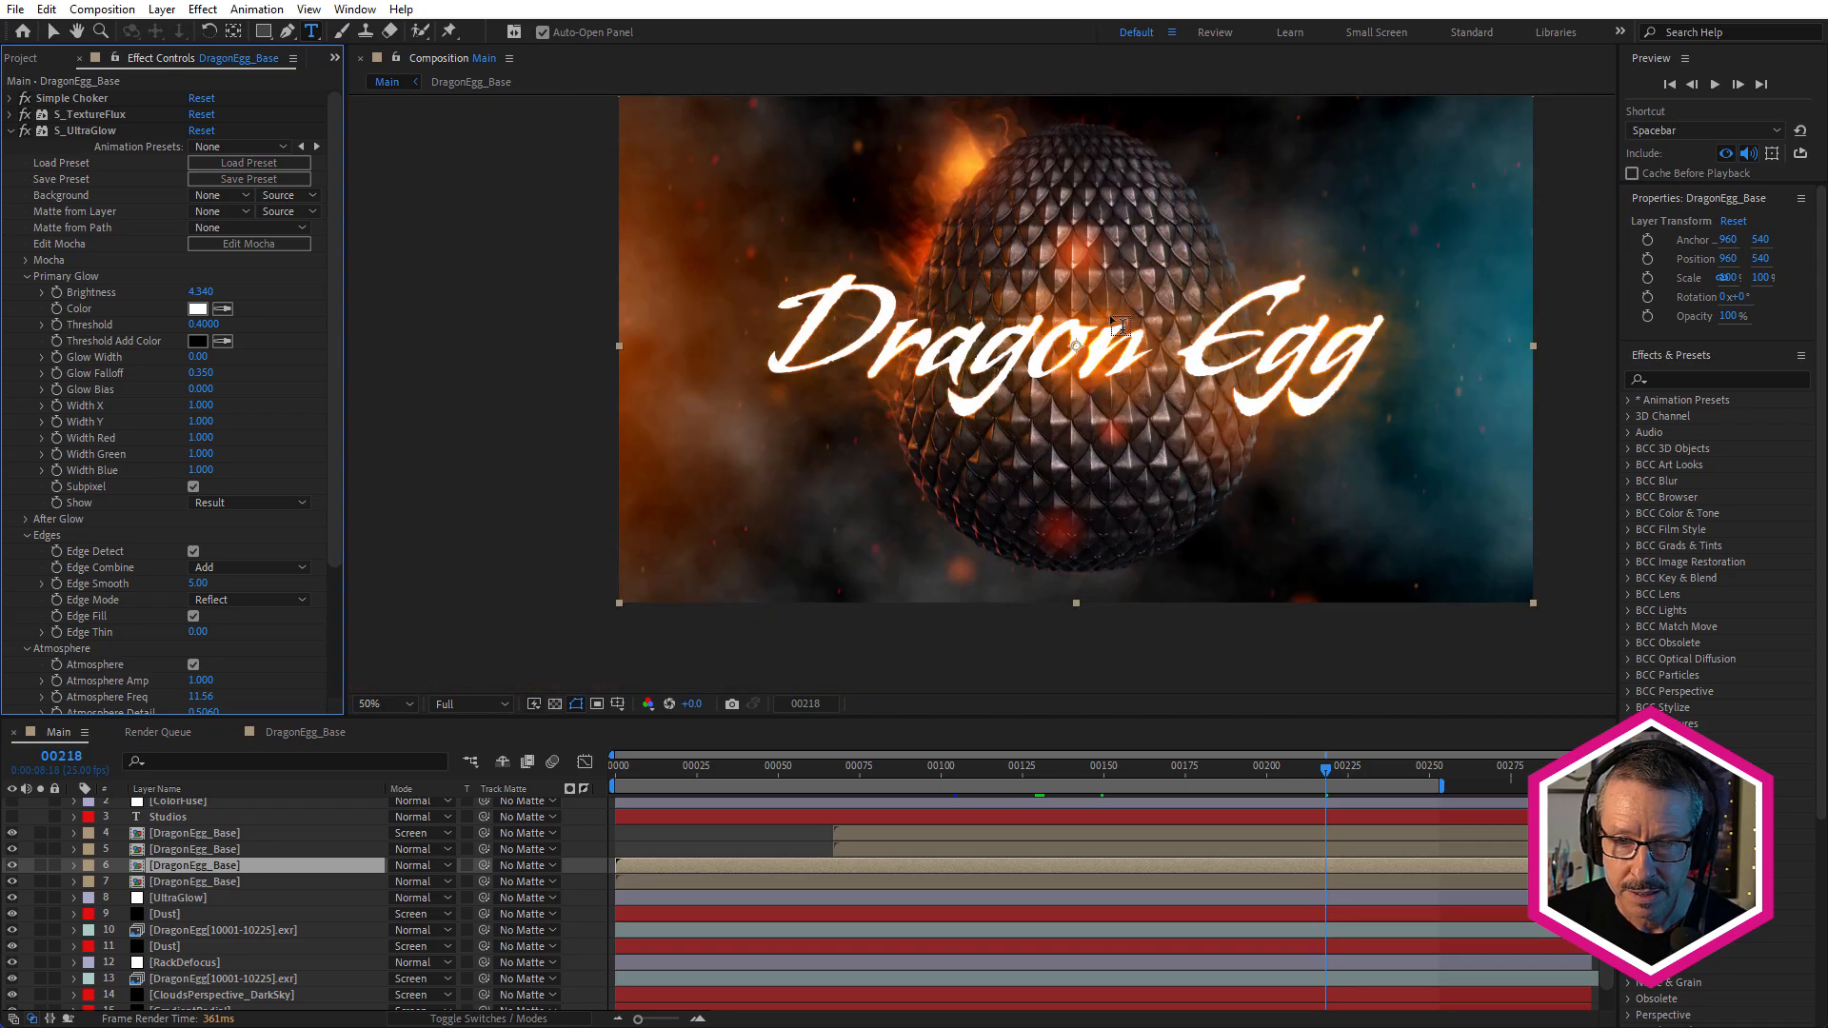
Make the Studios text layer visible and scrub back to frame 106 to preview the title reveal
{"action": "left_click", "coordinate": [170, 819]}
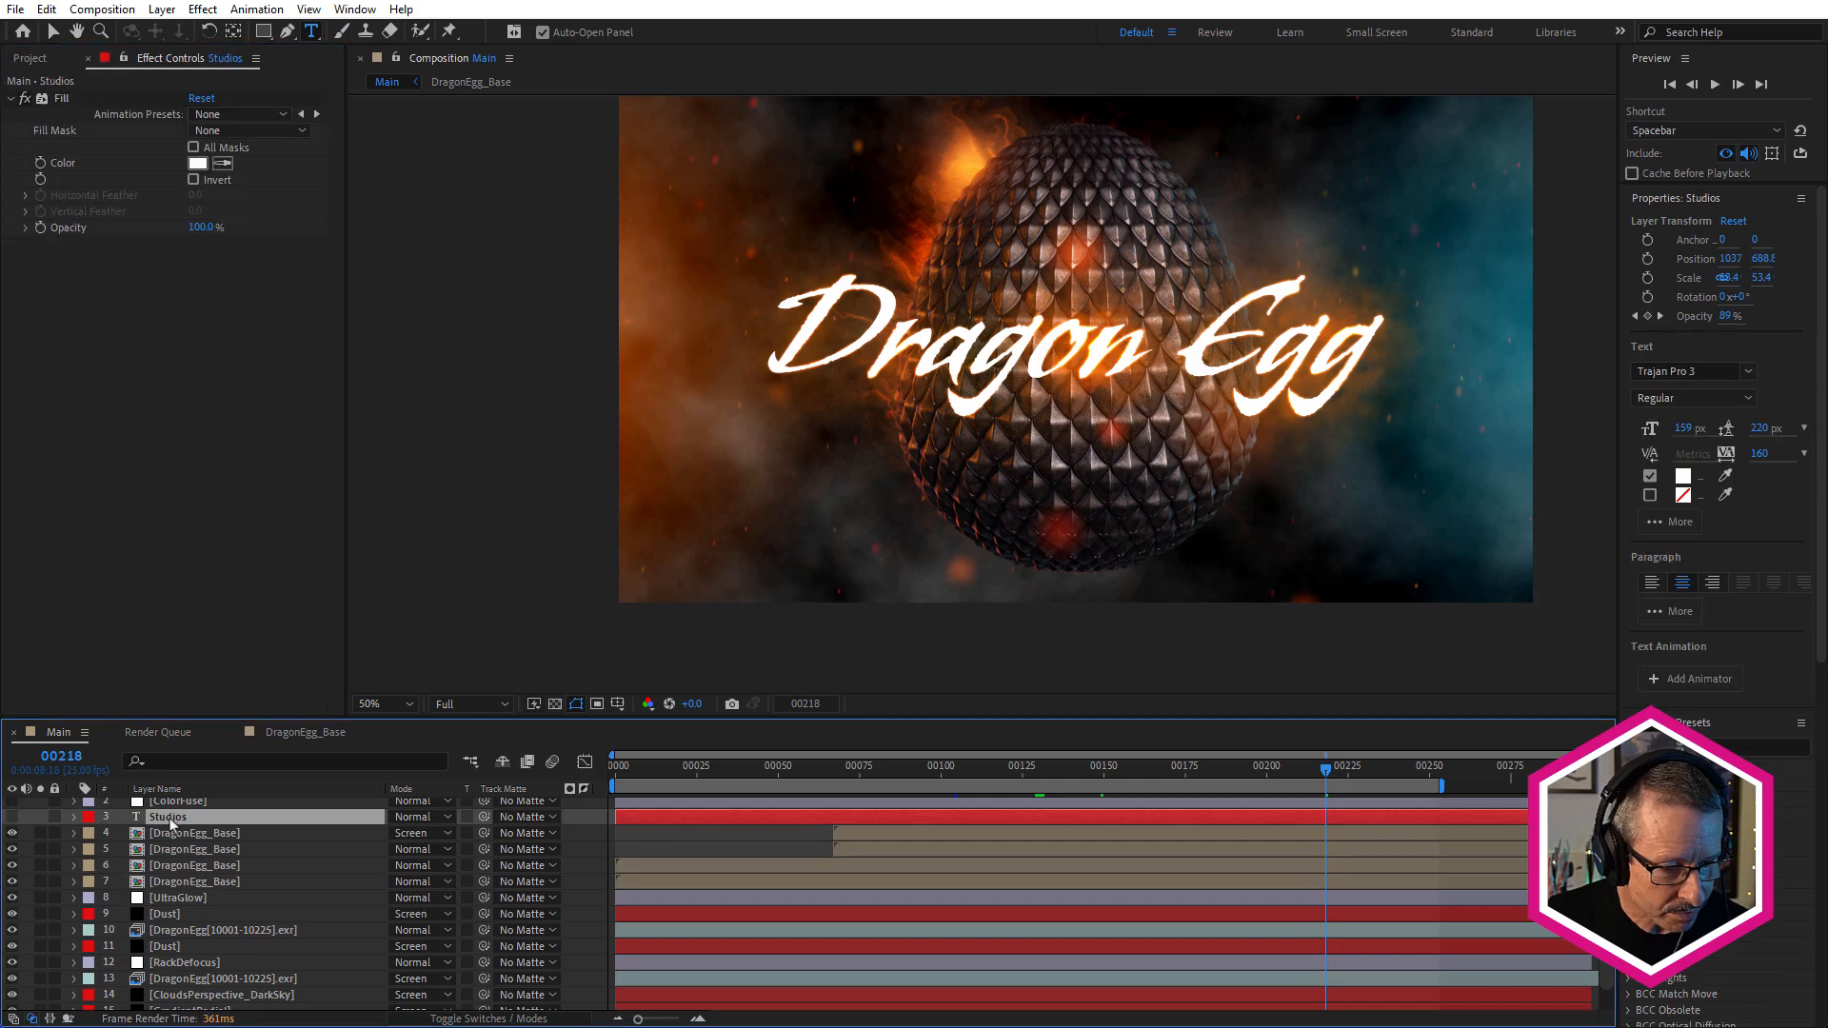
{"action": "left_click", "coordinate": [40, 818]}
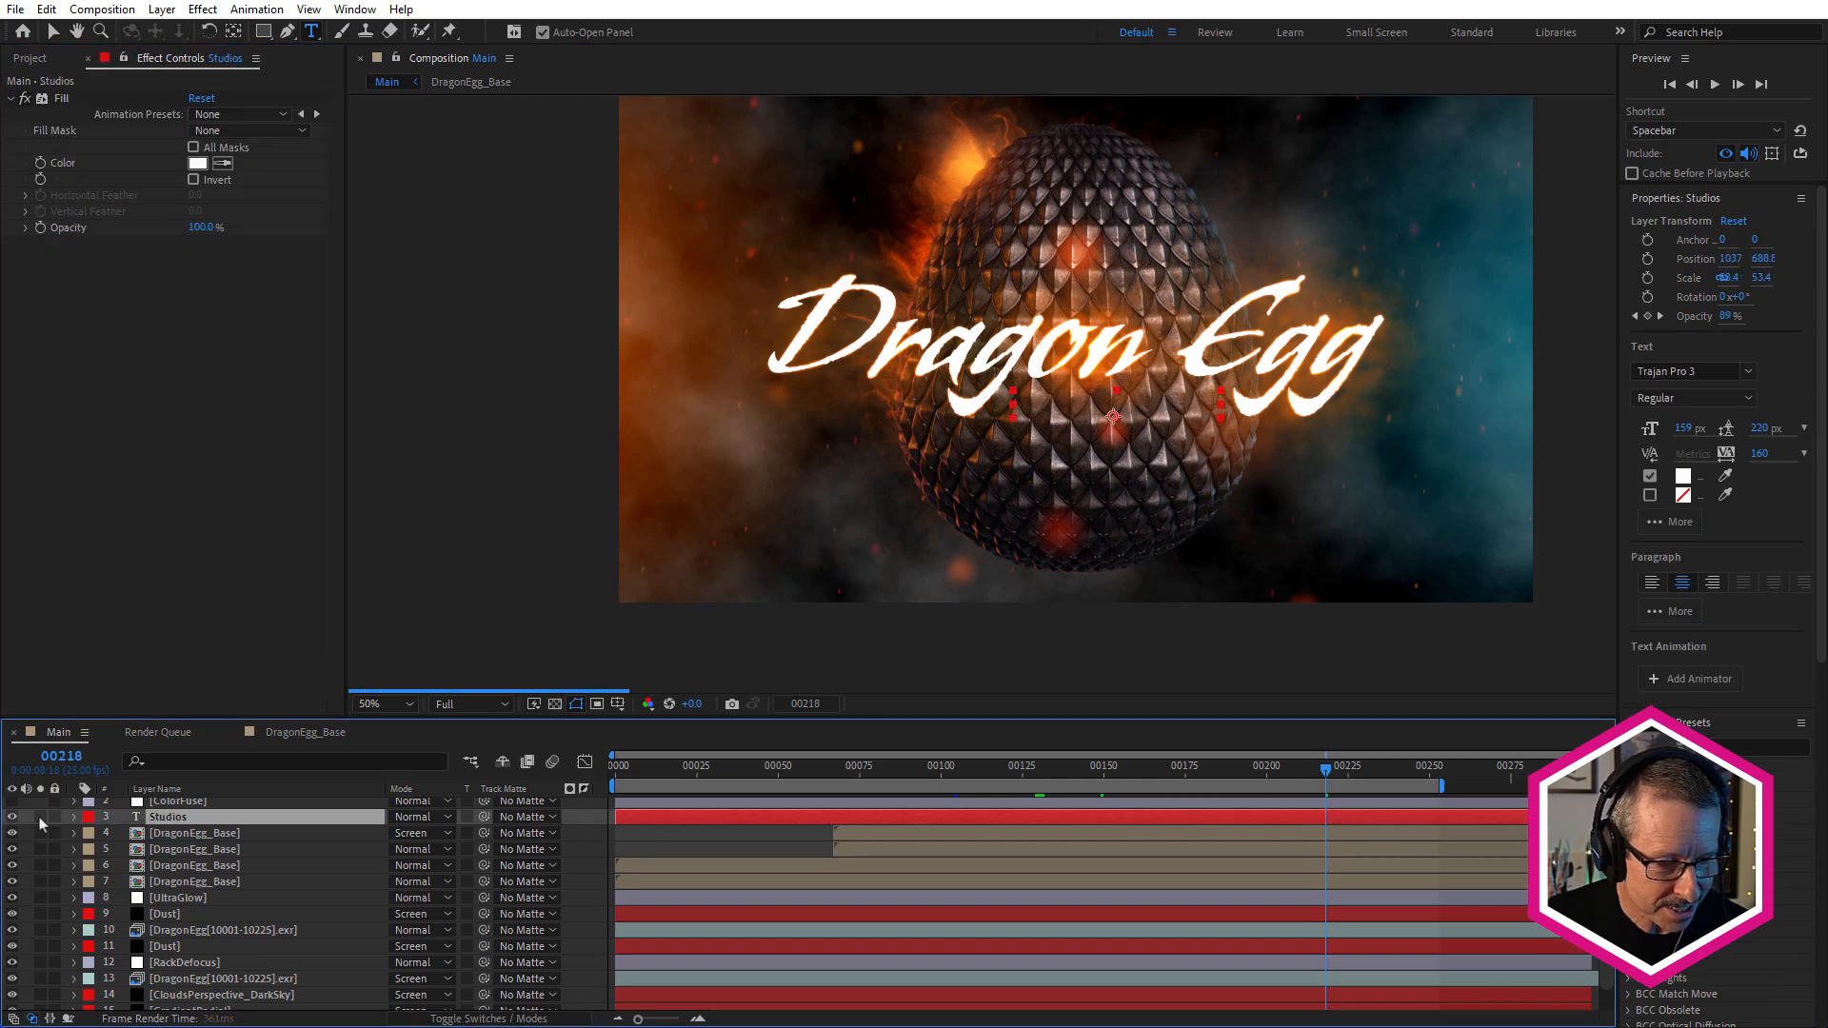
{"action": "left_click", "coordinate": [40, 818]}
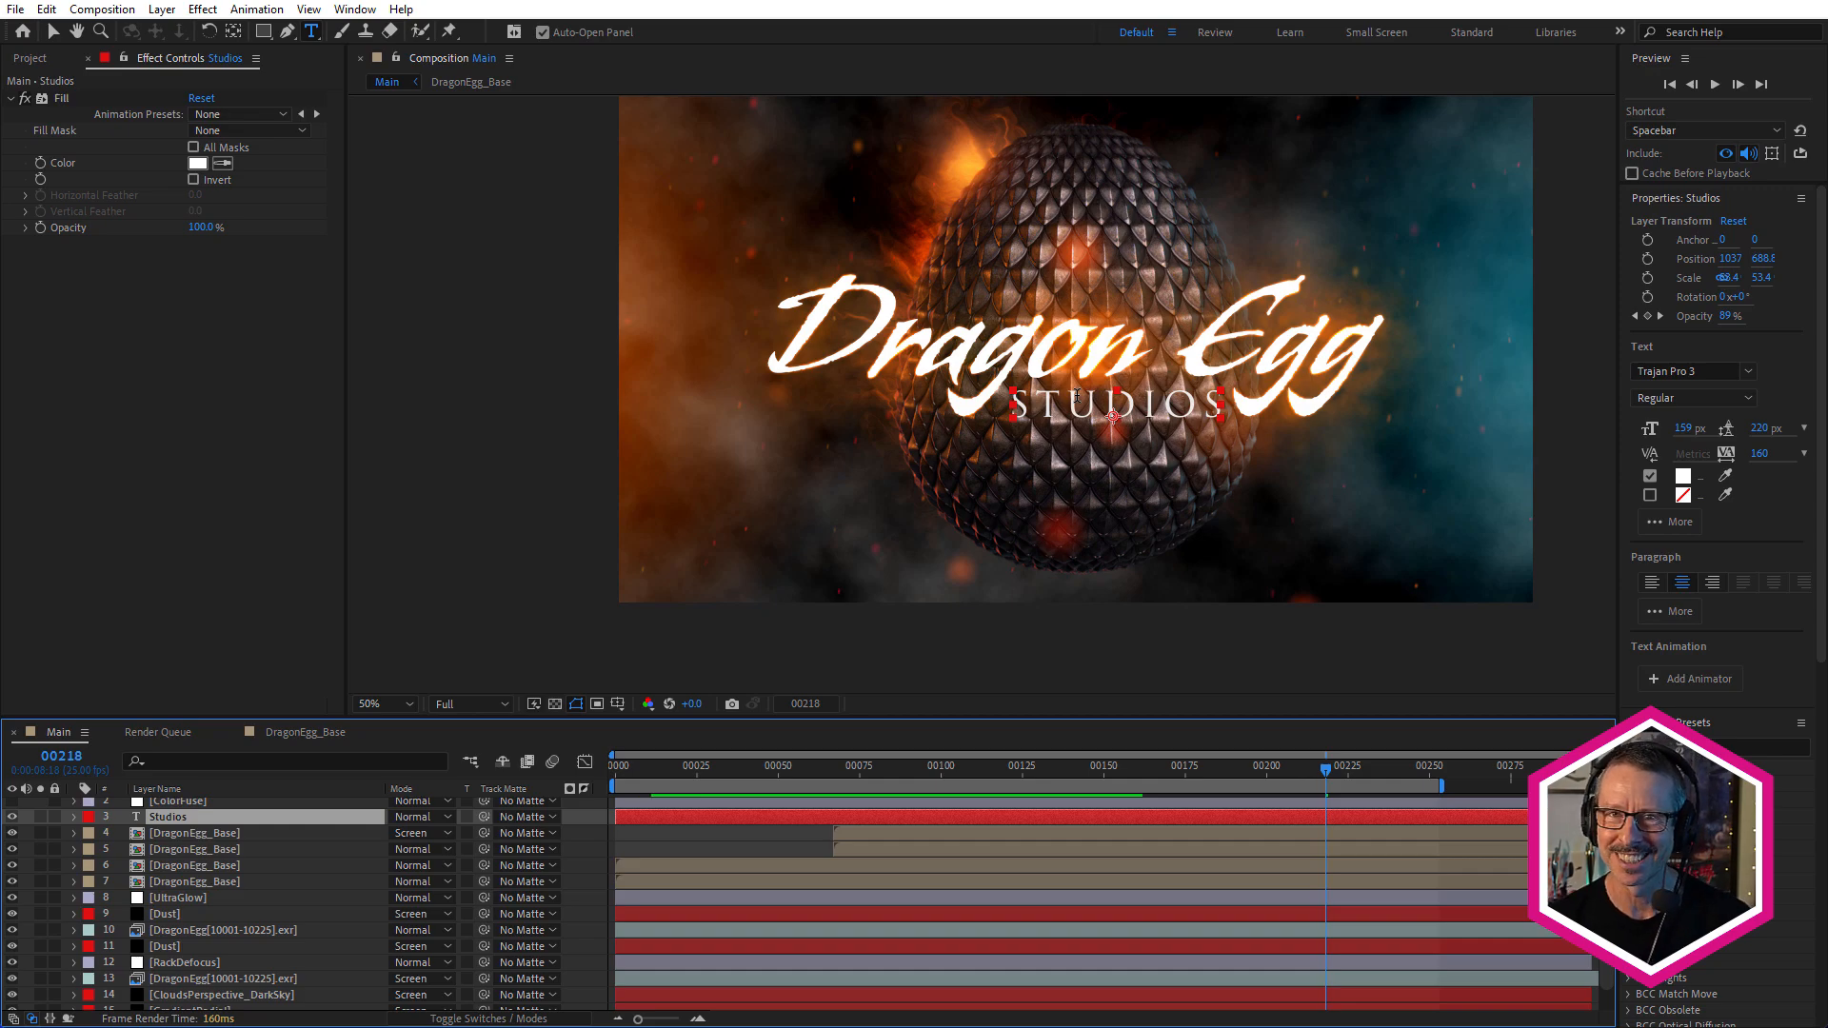
{"action": "left_click_drag", "start_coordinate": [852, 773], "coordinate": [961, 773]}
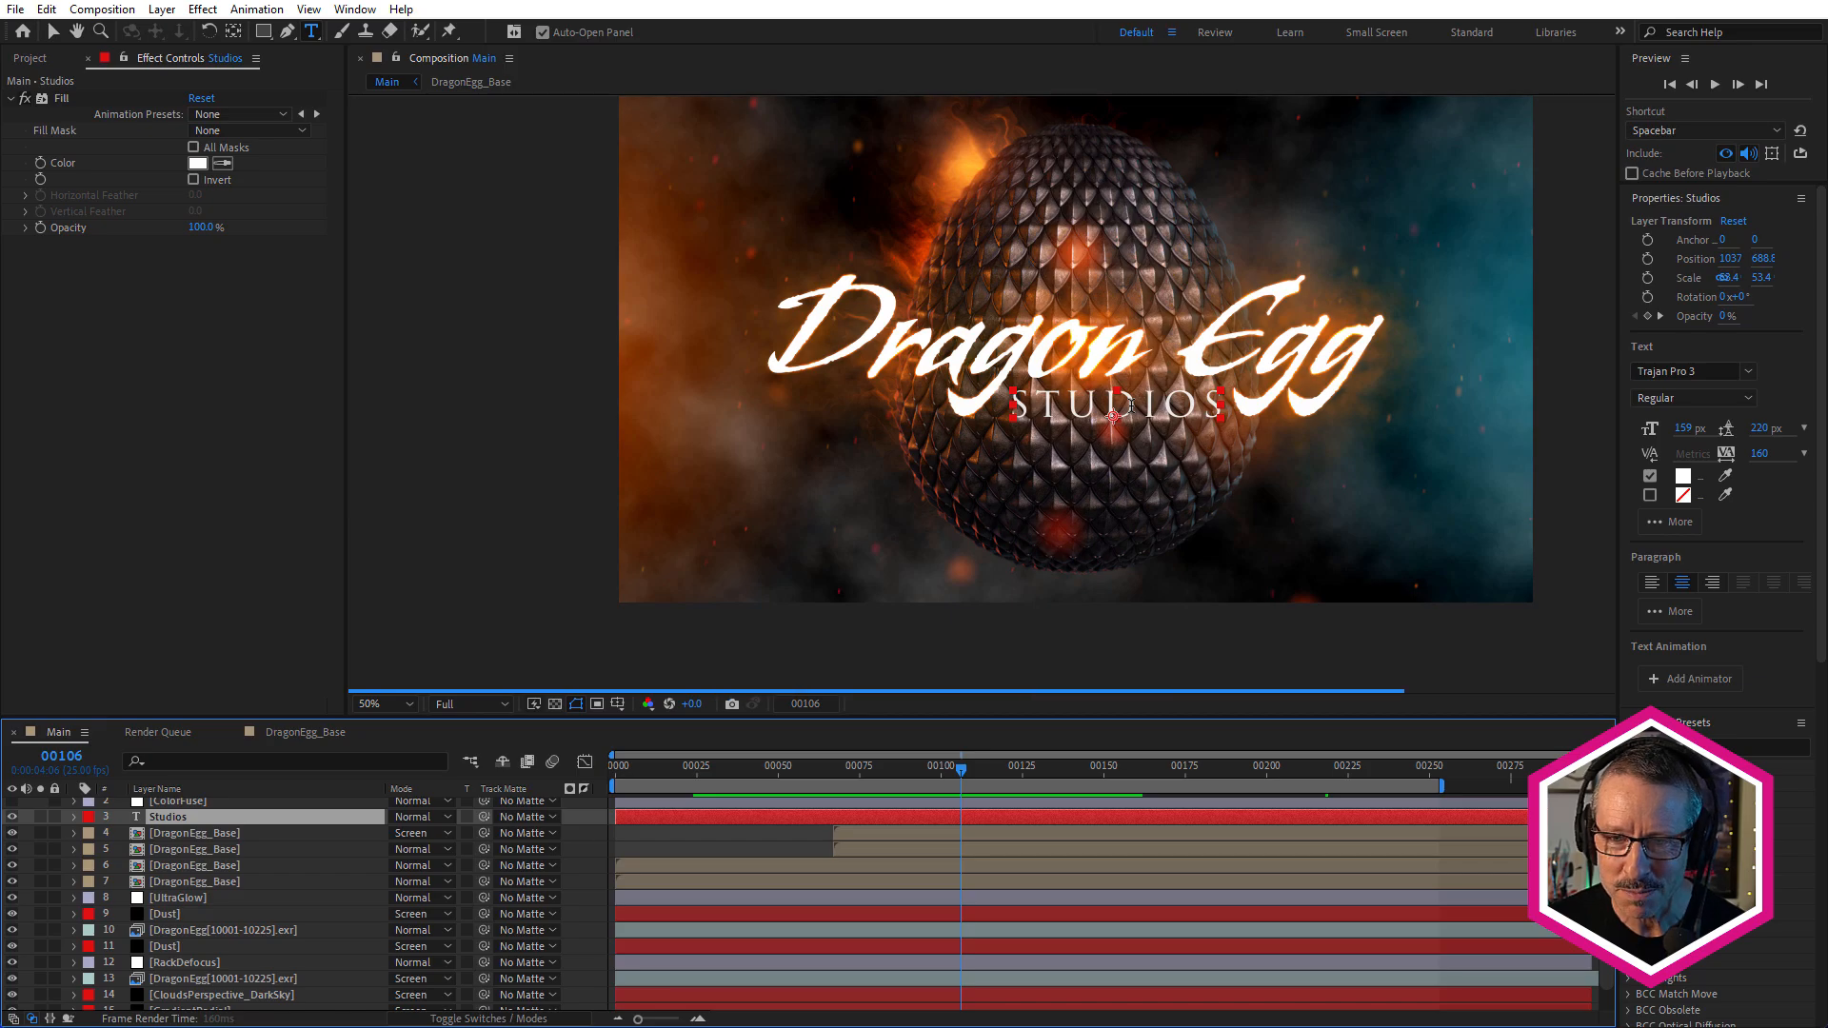
{"action": "scroll", "coordinate": [1130, 407], "scroll_direction": "up", "scroll_amount": 2}
{"action": "scroll", "coordinate": [1131, 407], "scroll_direction": "down", "scroll_amount": 2}
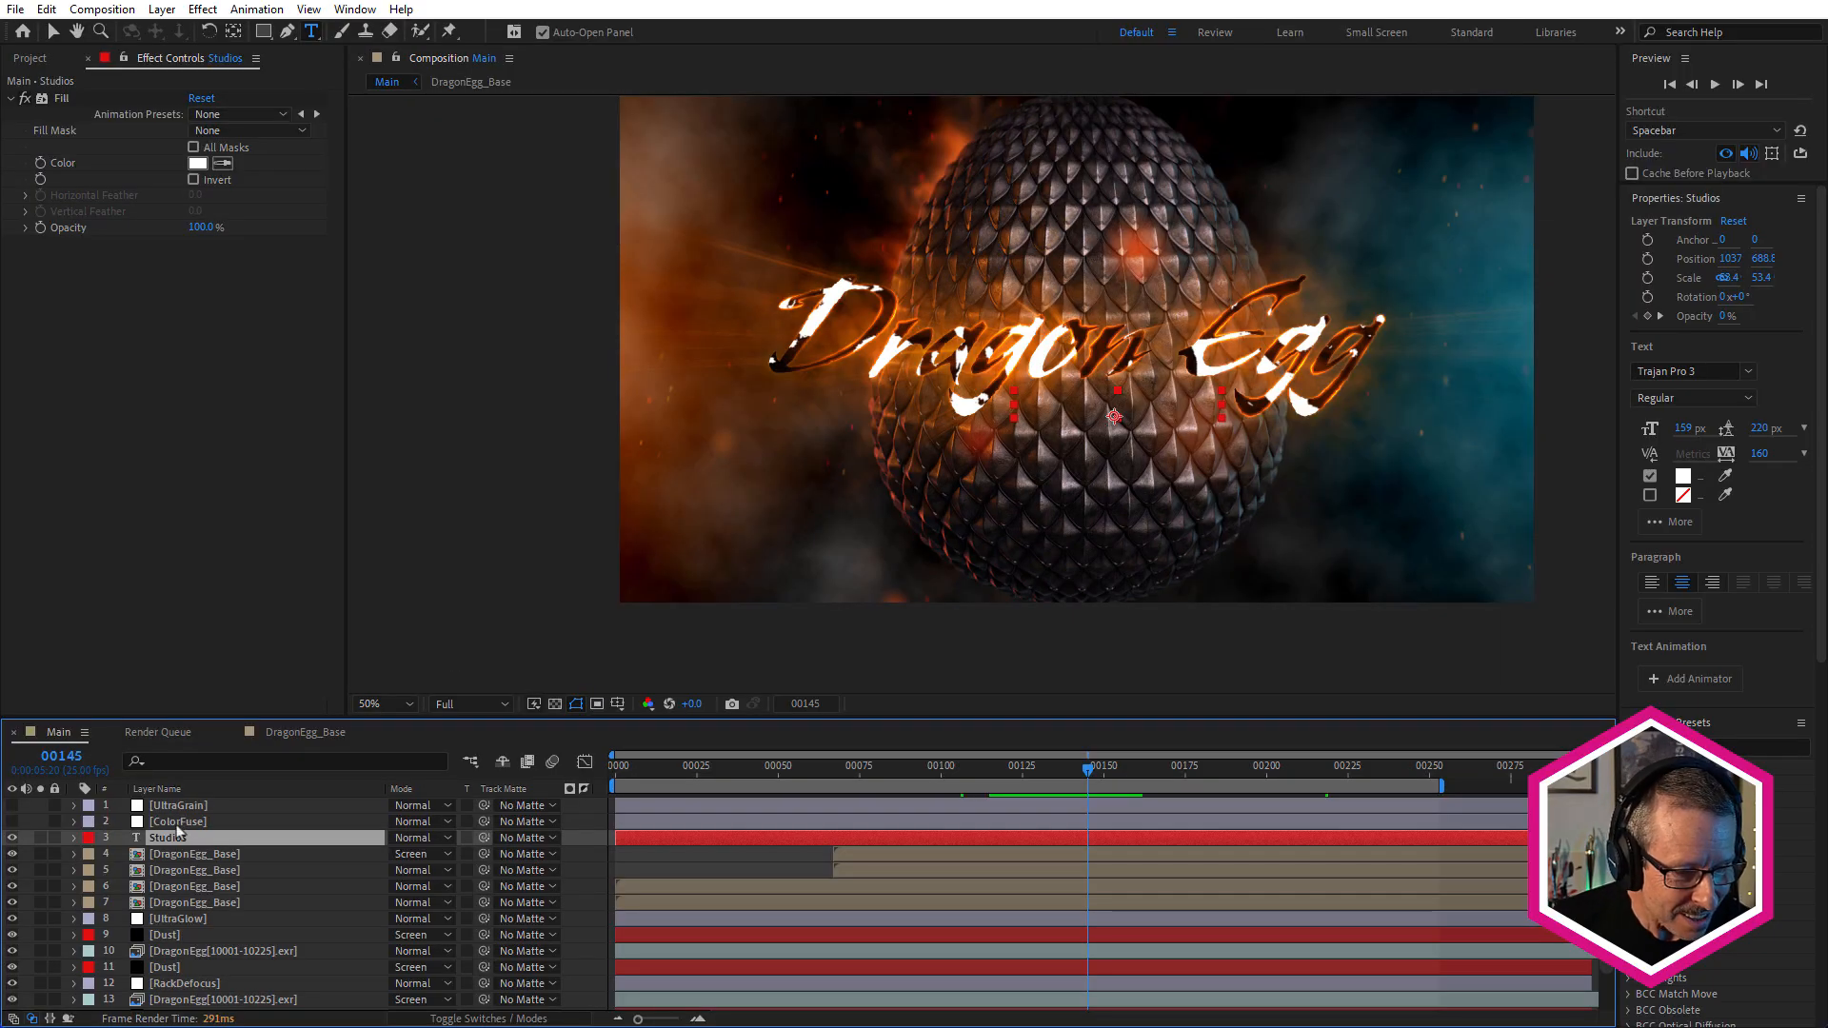
Preview the shot up to frame 195 and make the ColorFuse layer visible to apply its S_ColorFuse grade
{"action": "left_click", "coordinate": [178, 823]}
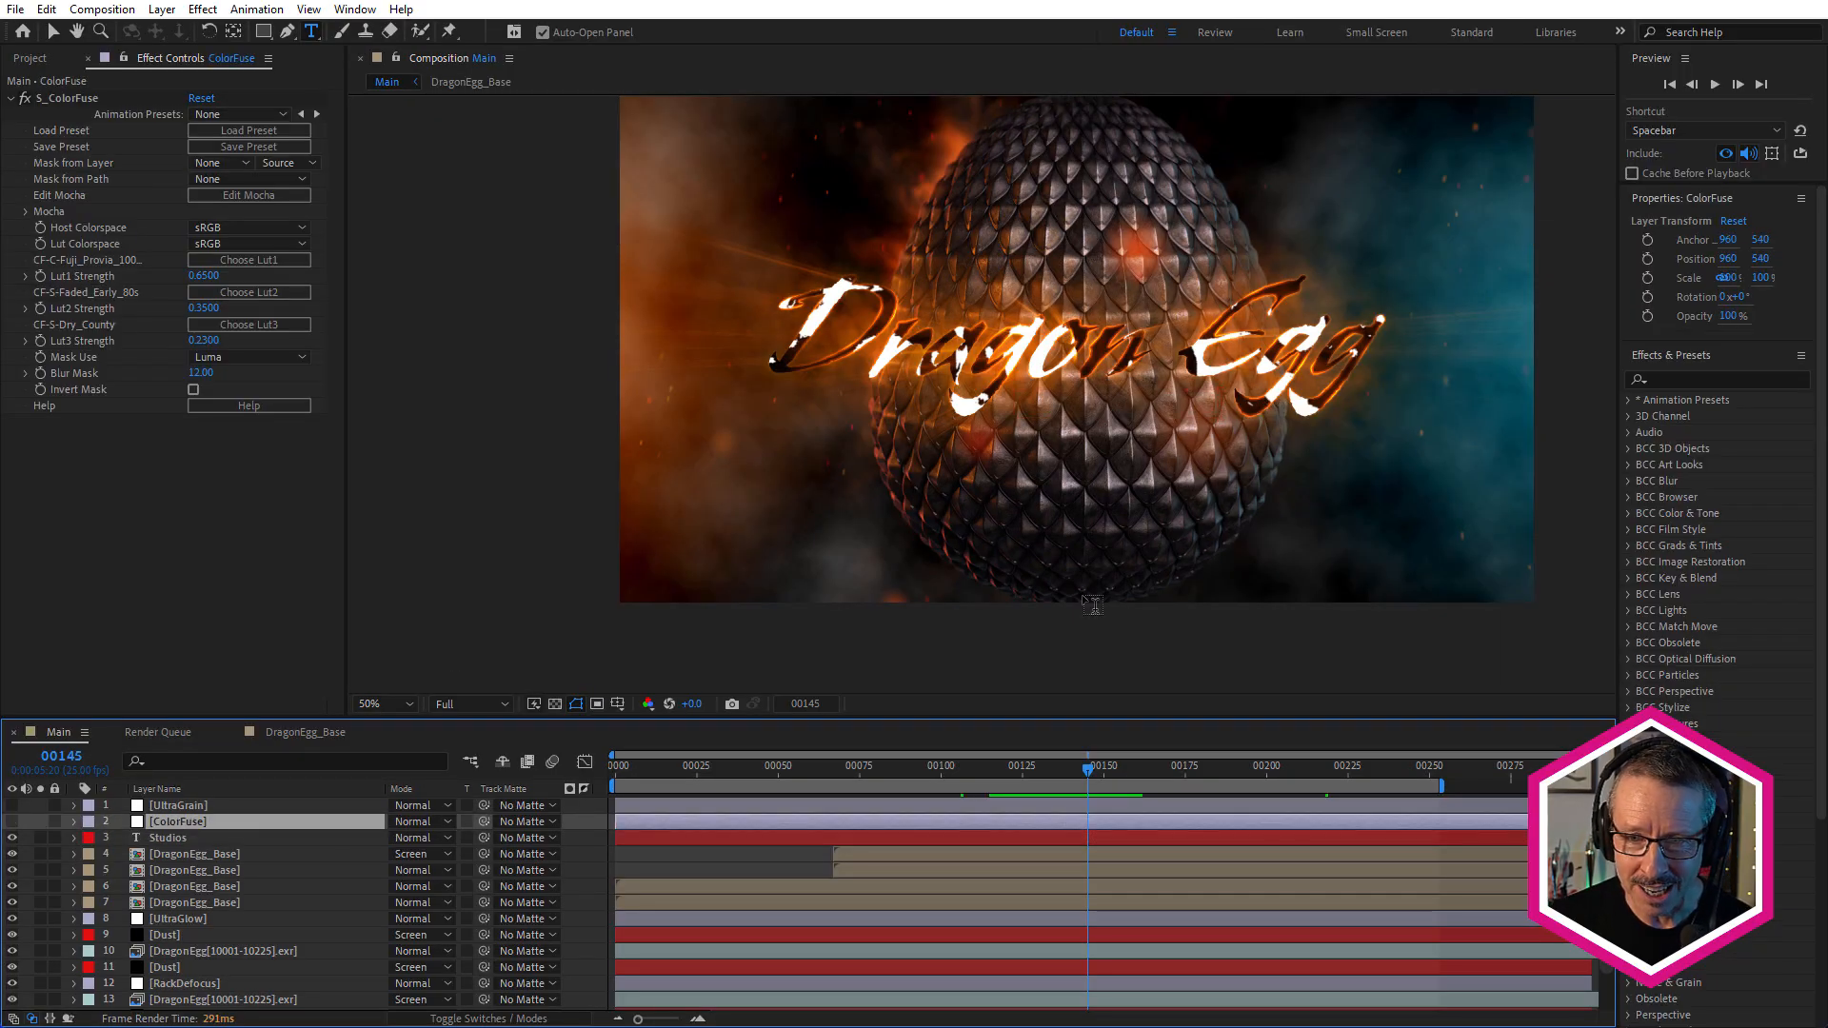
{"action": "key", "text": "space"}
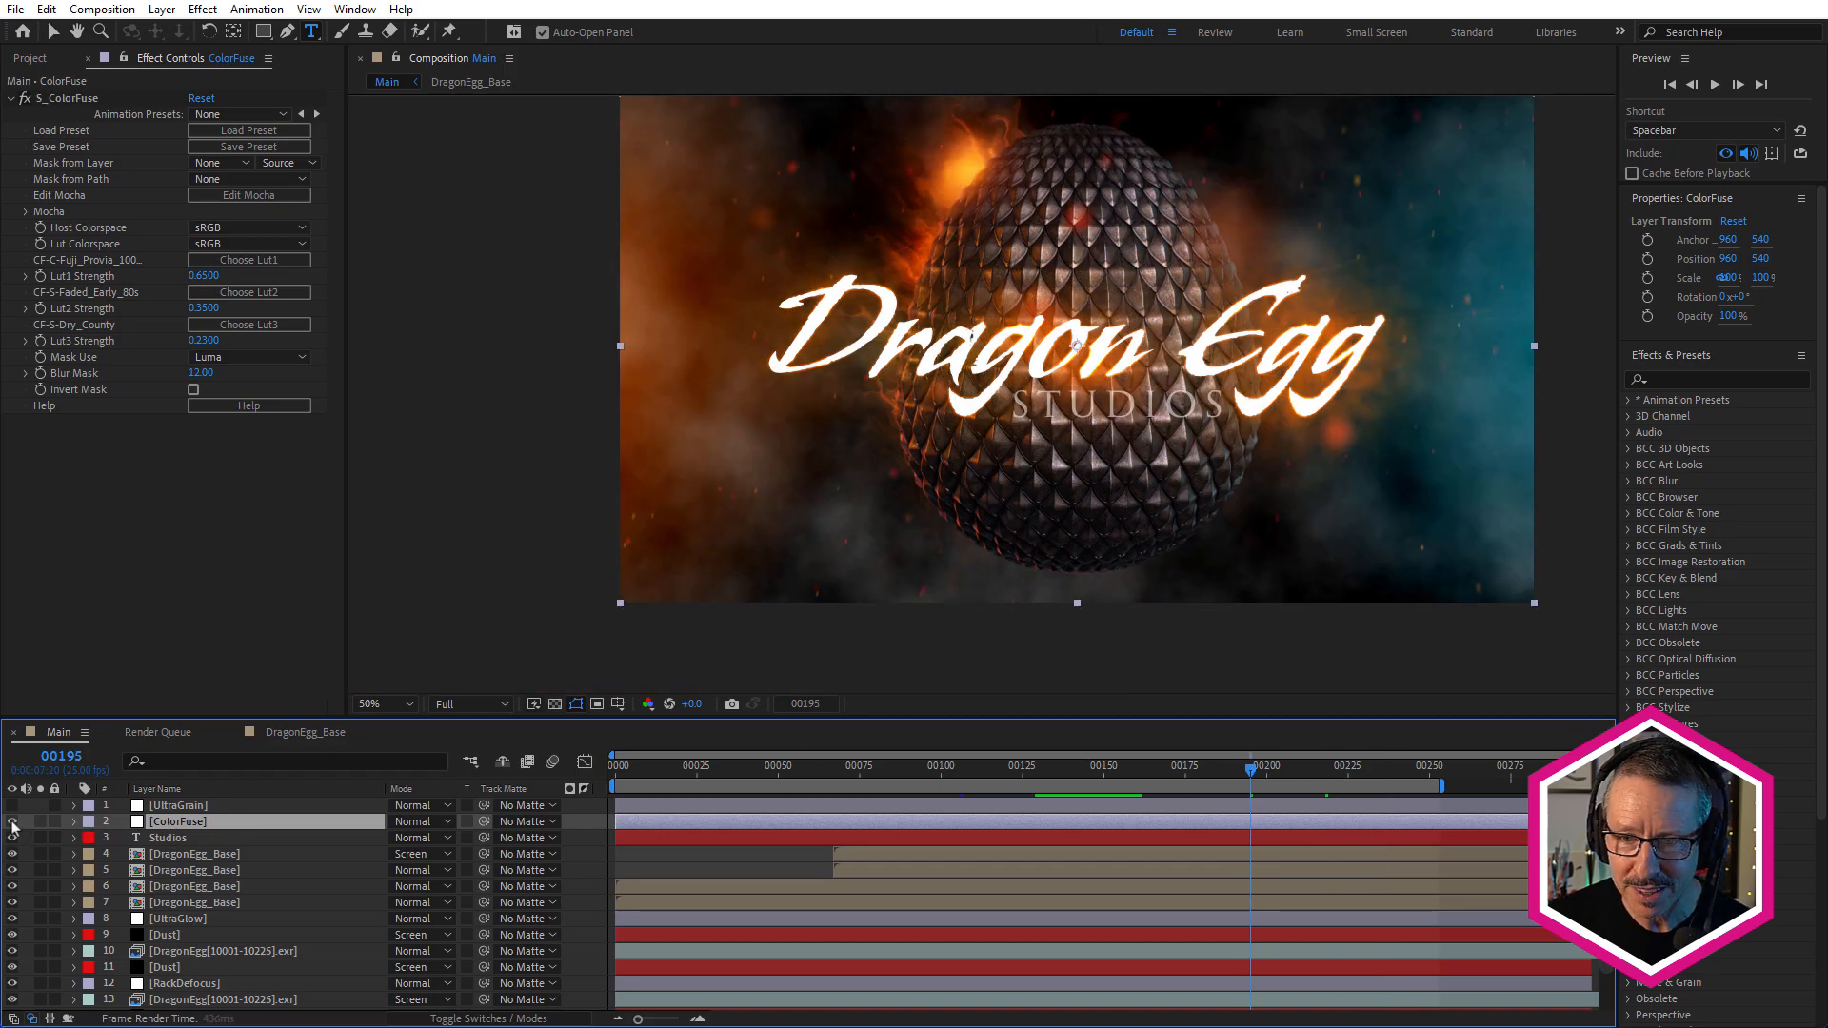
{"action": "left_click", "coordinate": [12, 822]}
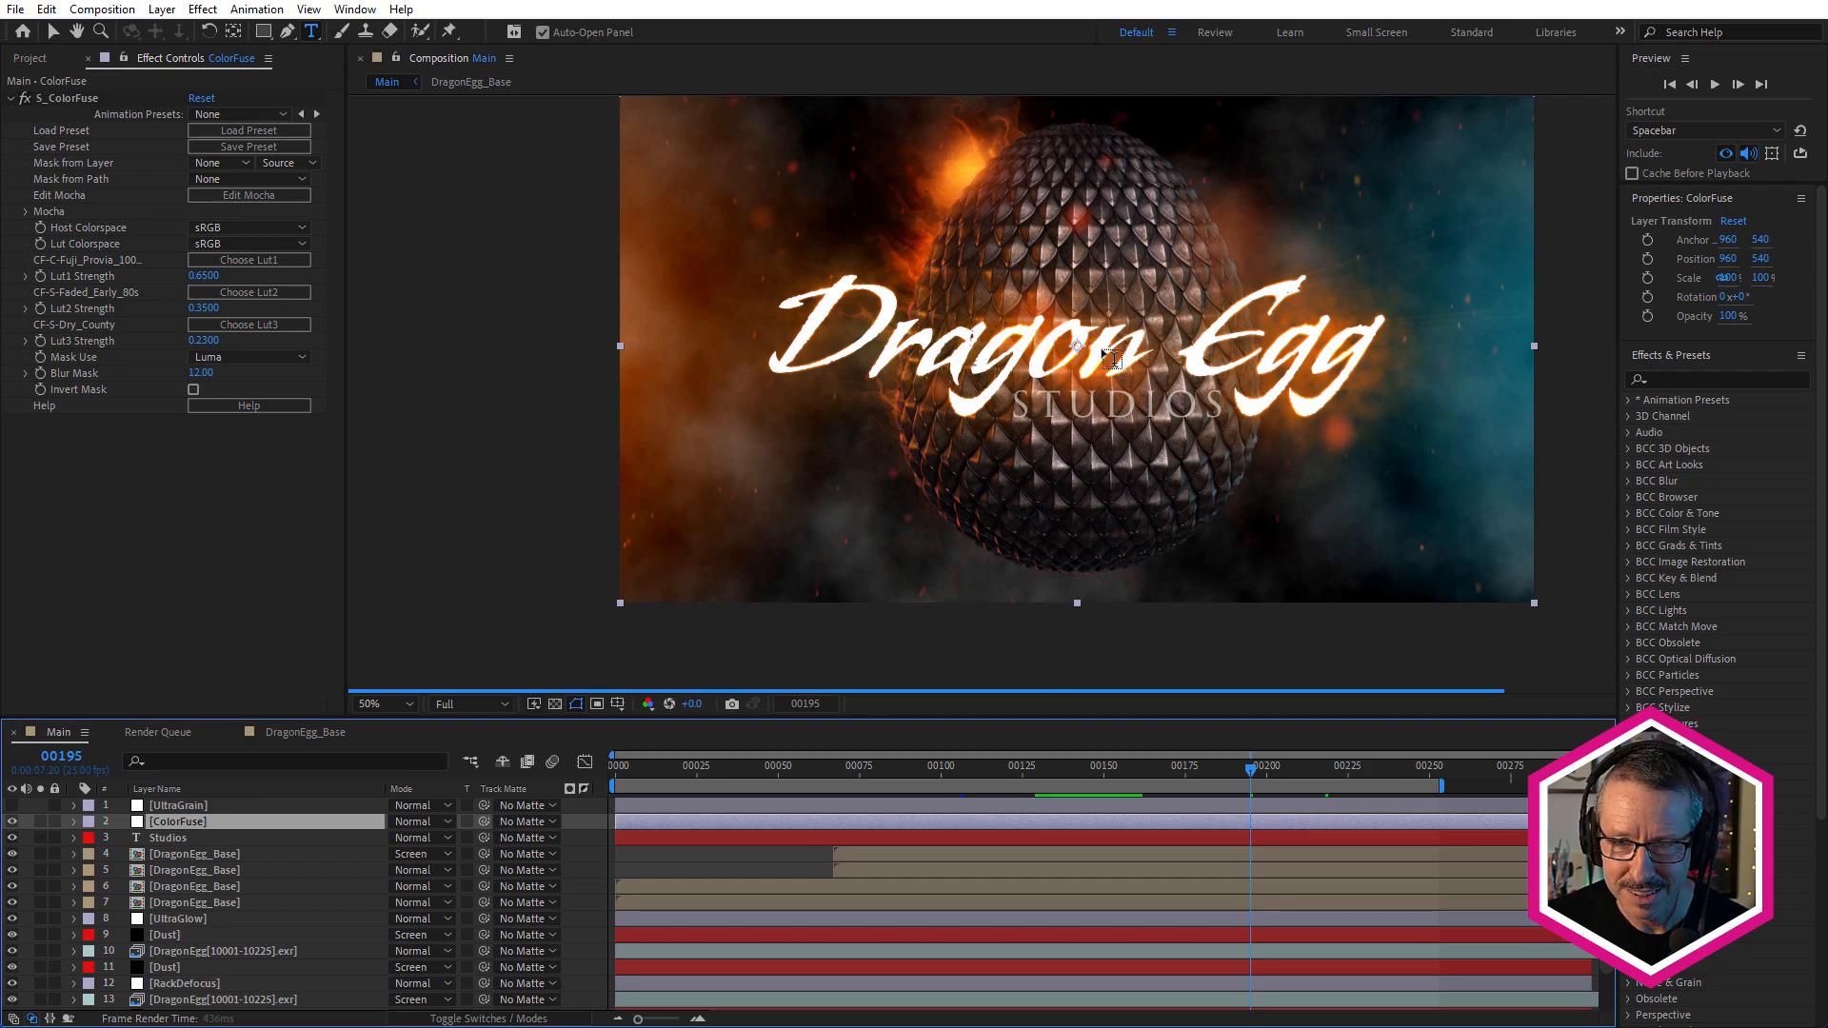
{"action": "left_click_drag", "start_coordinate": [1147, 340], "coordinate": [1027, 372]}
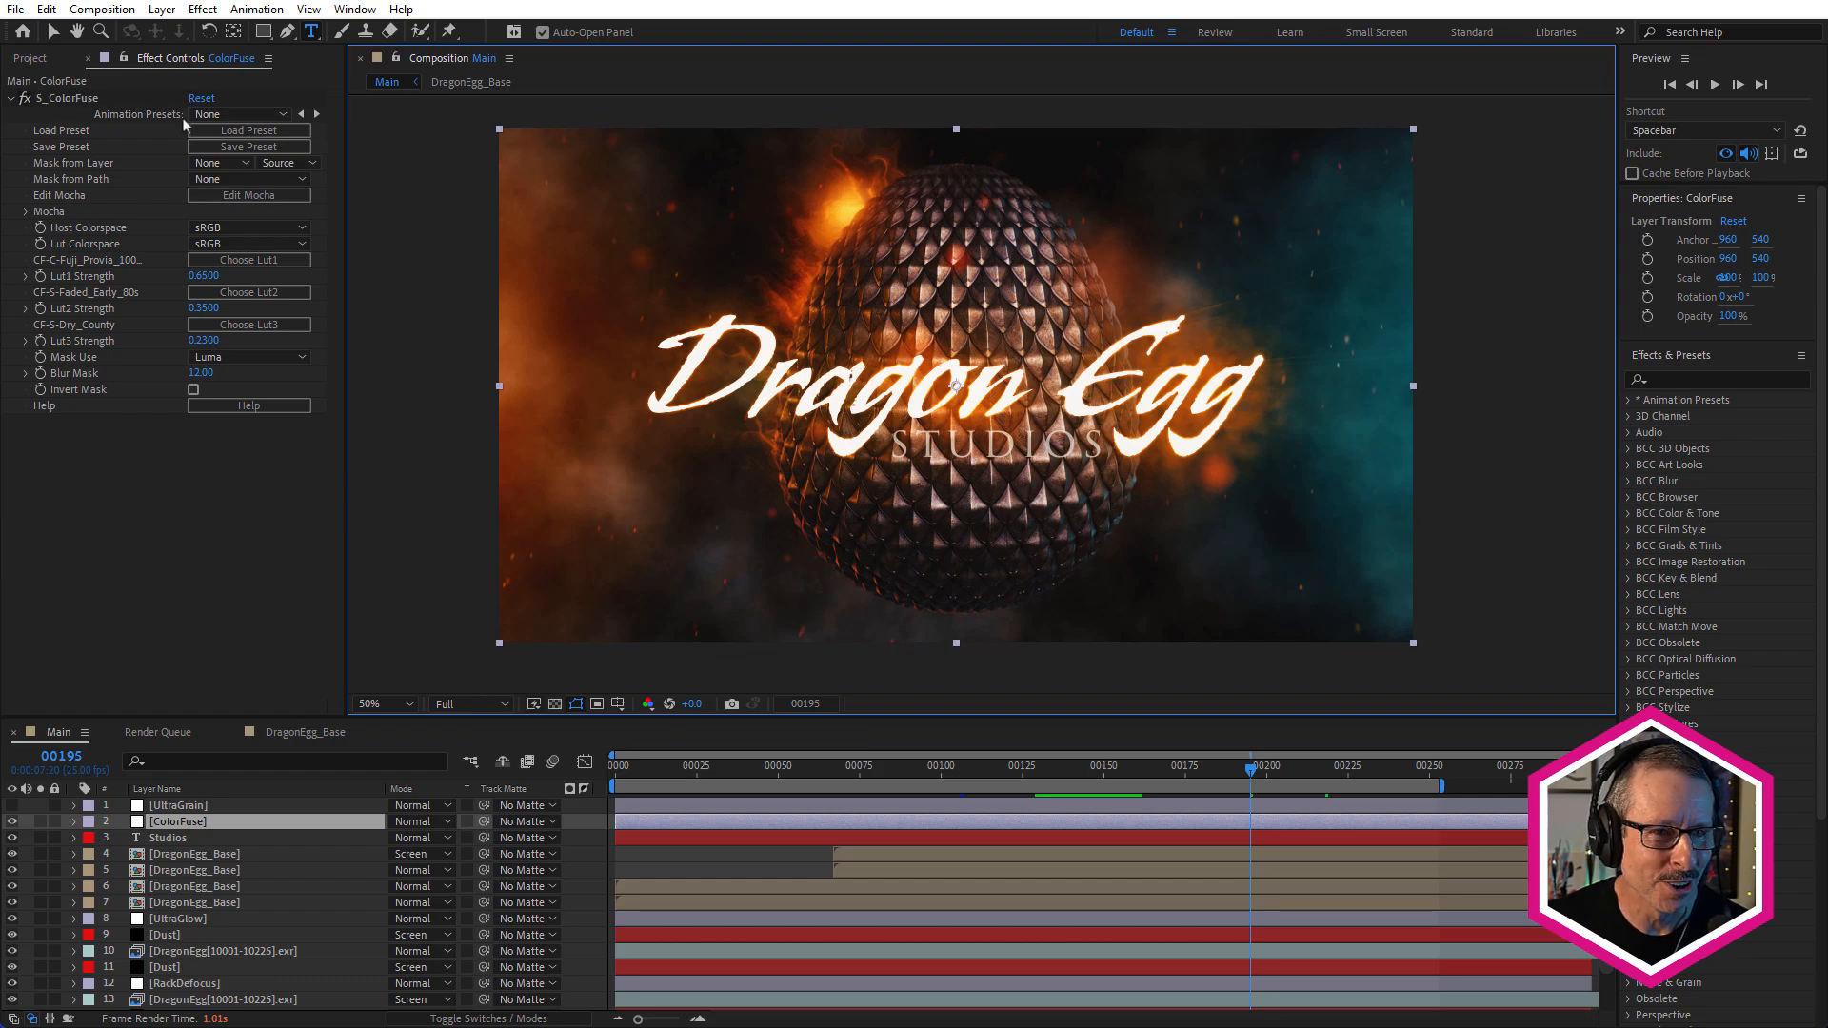
Browse the S_ColorFuse presets, previewing looks from M Color Pop through M Cool Morning on the shot without loading one
{"action": "left_click", "coordinate": [205, 127]}
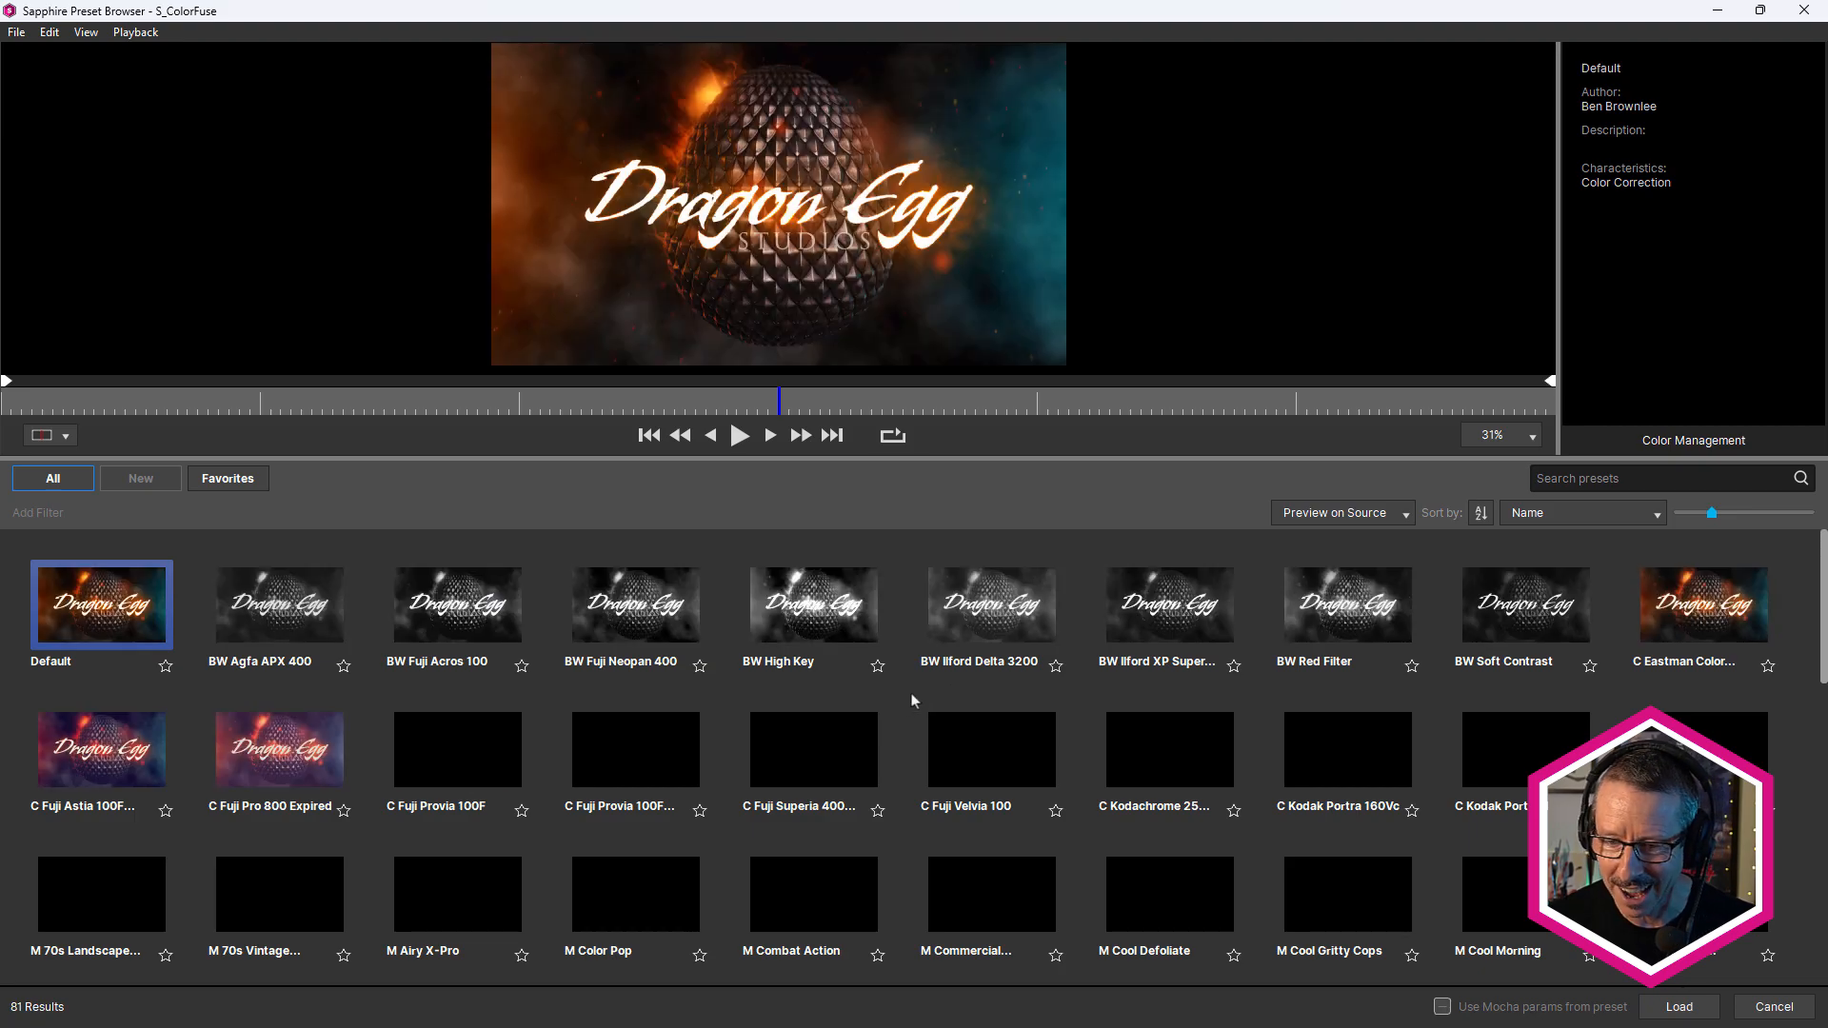
{"action": "scroll", "coordinate": [911, 701], "scroll_direction": "down", "scroll_amount": 3}
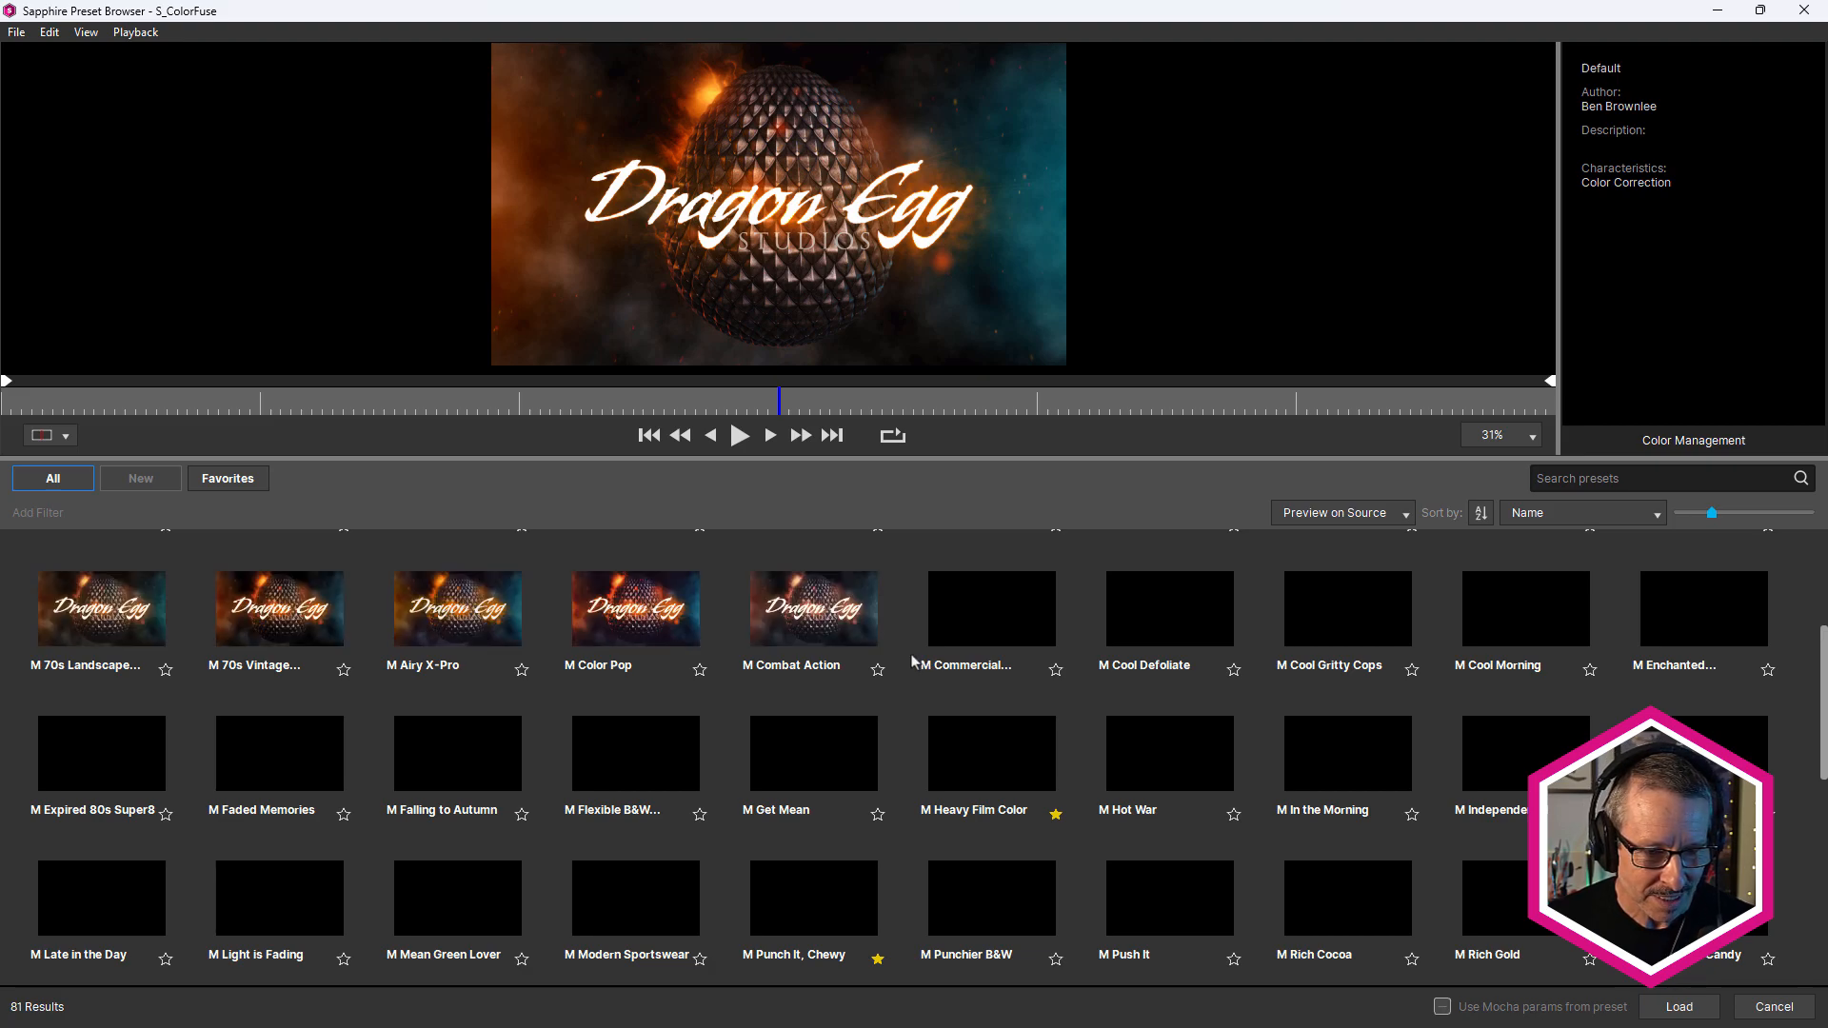
{"action": "left_click", "coordinate": [655, 616]}
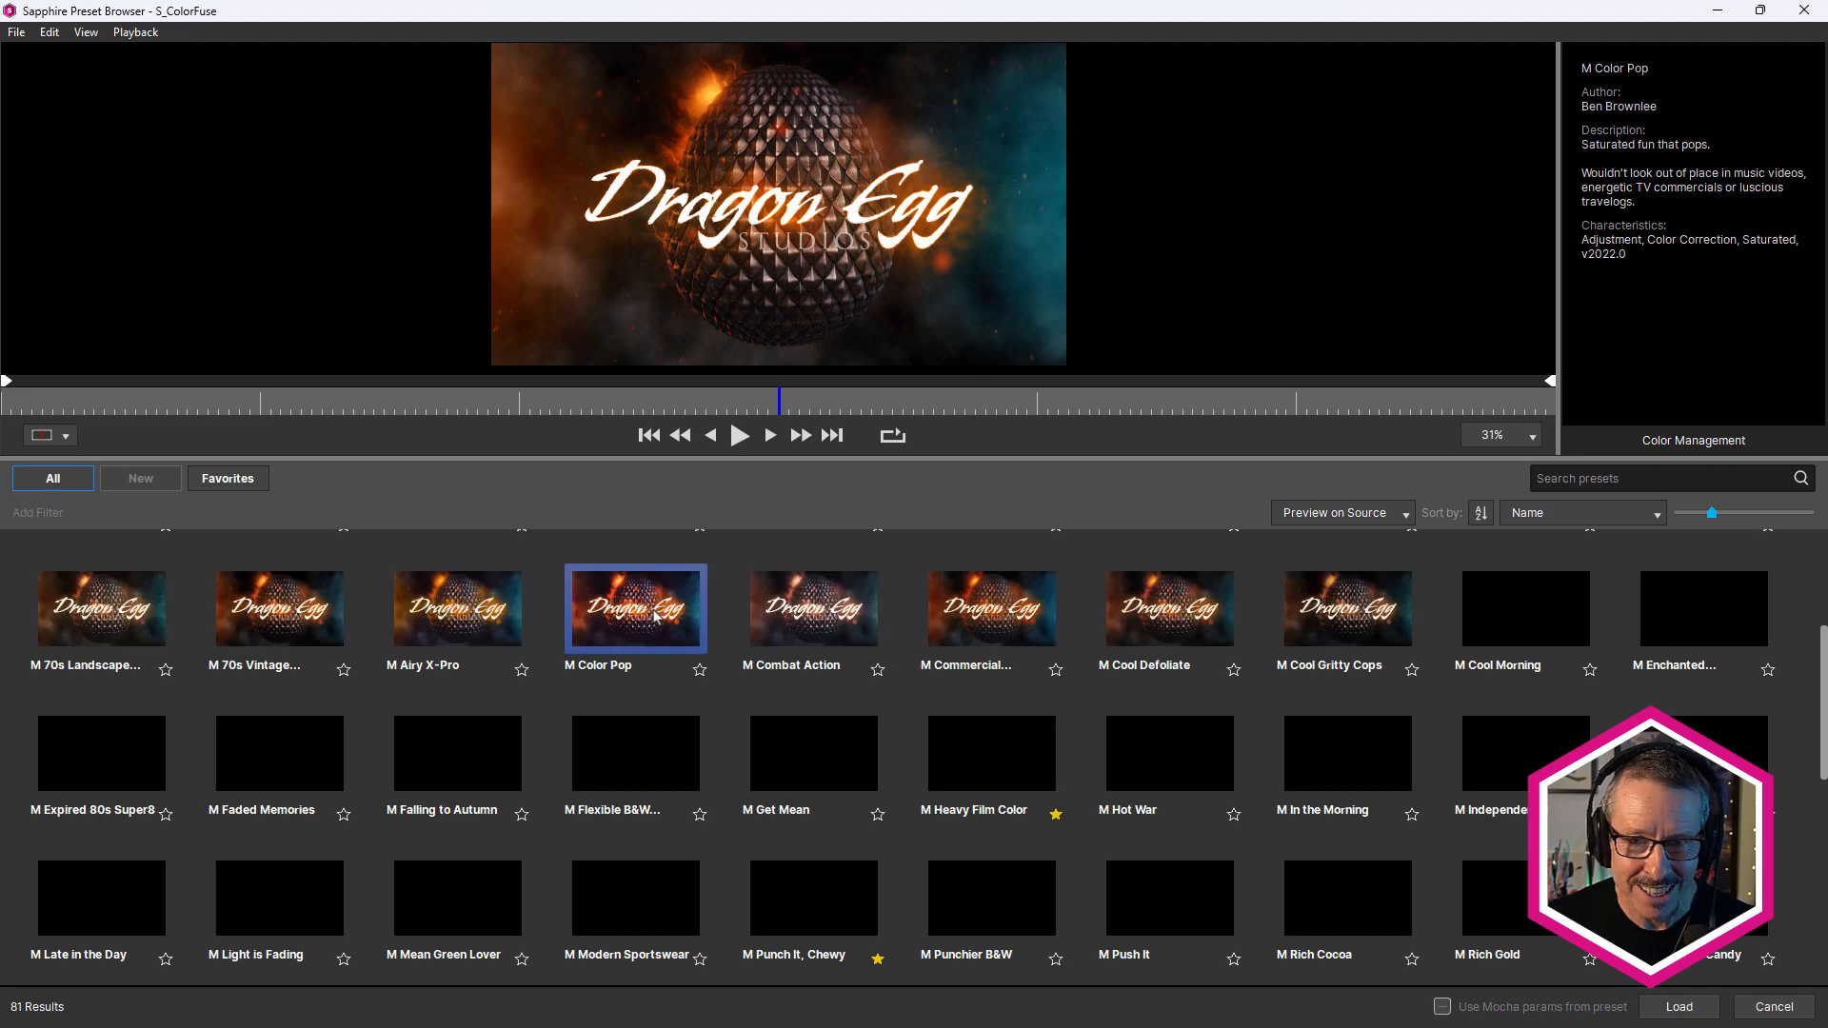
{"action": "left_click", "coordinate": [826, 614]}
{"action": "left_click", "coordinate": [973, 619]}
{"action": "left_click", "coordinate": [1109, 609]}
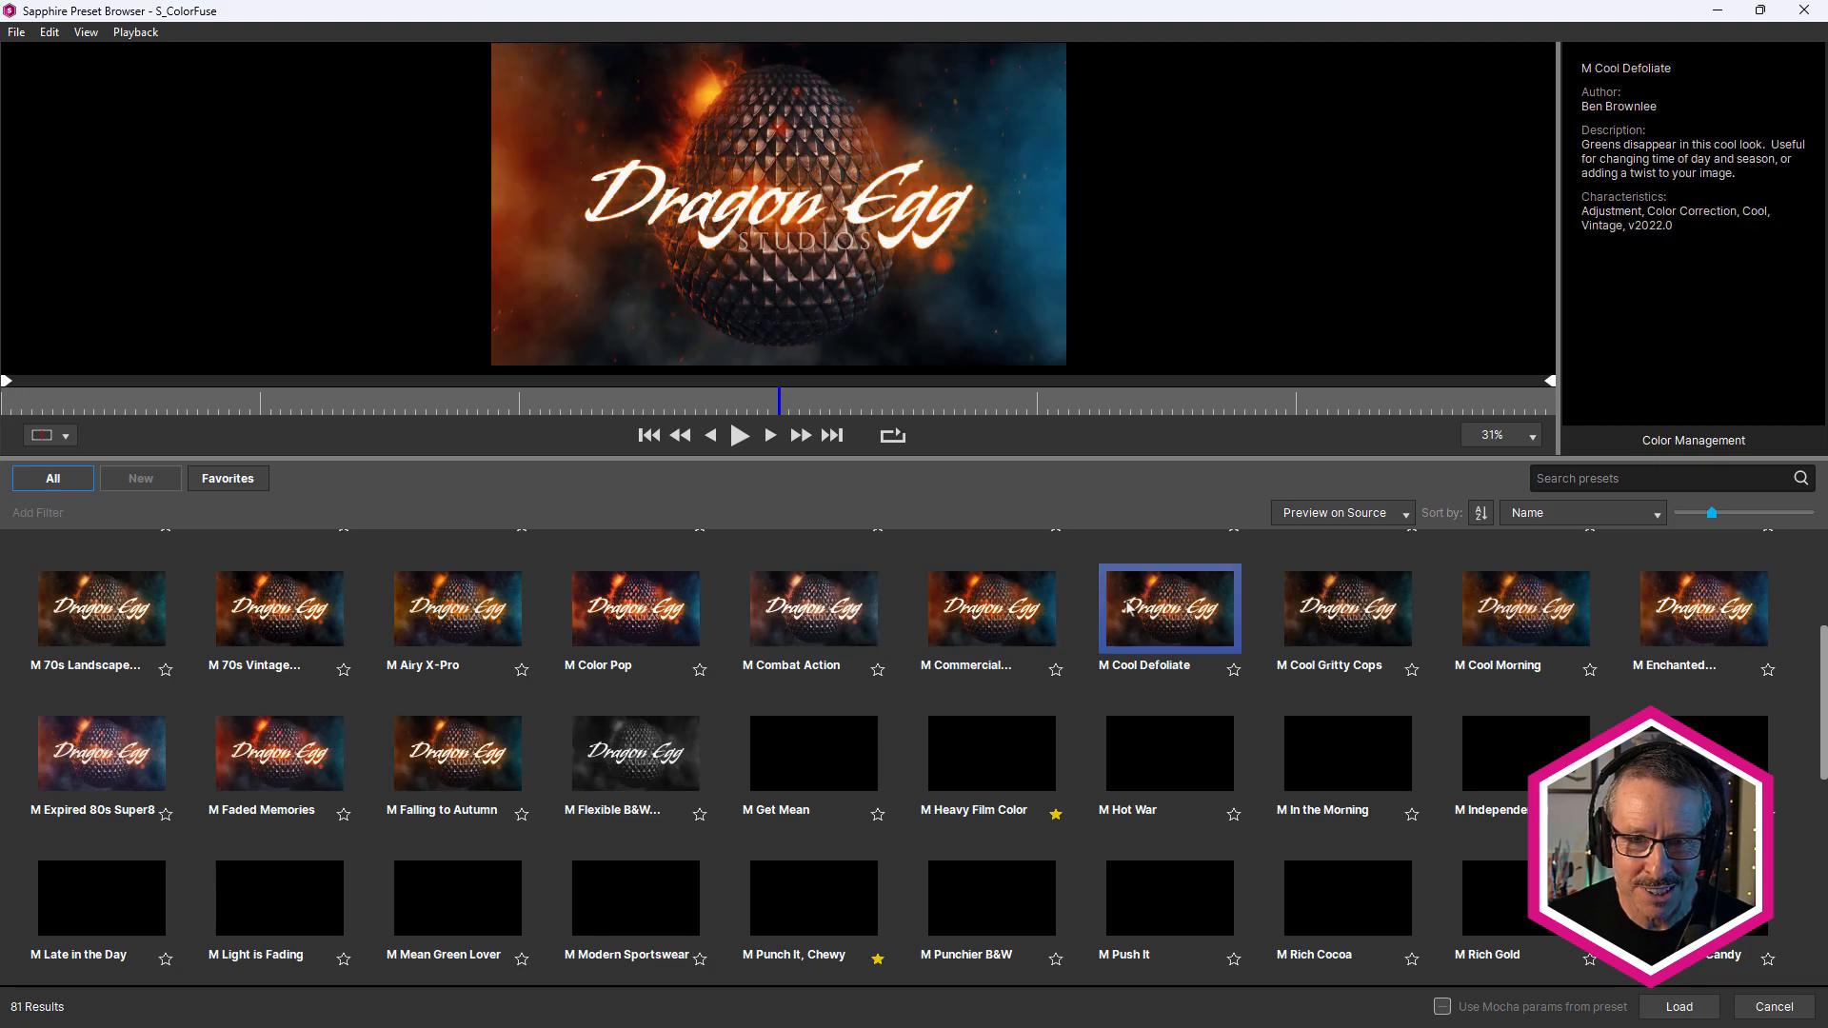
{"action": "left_click", "coordinate": [1302, 602]}
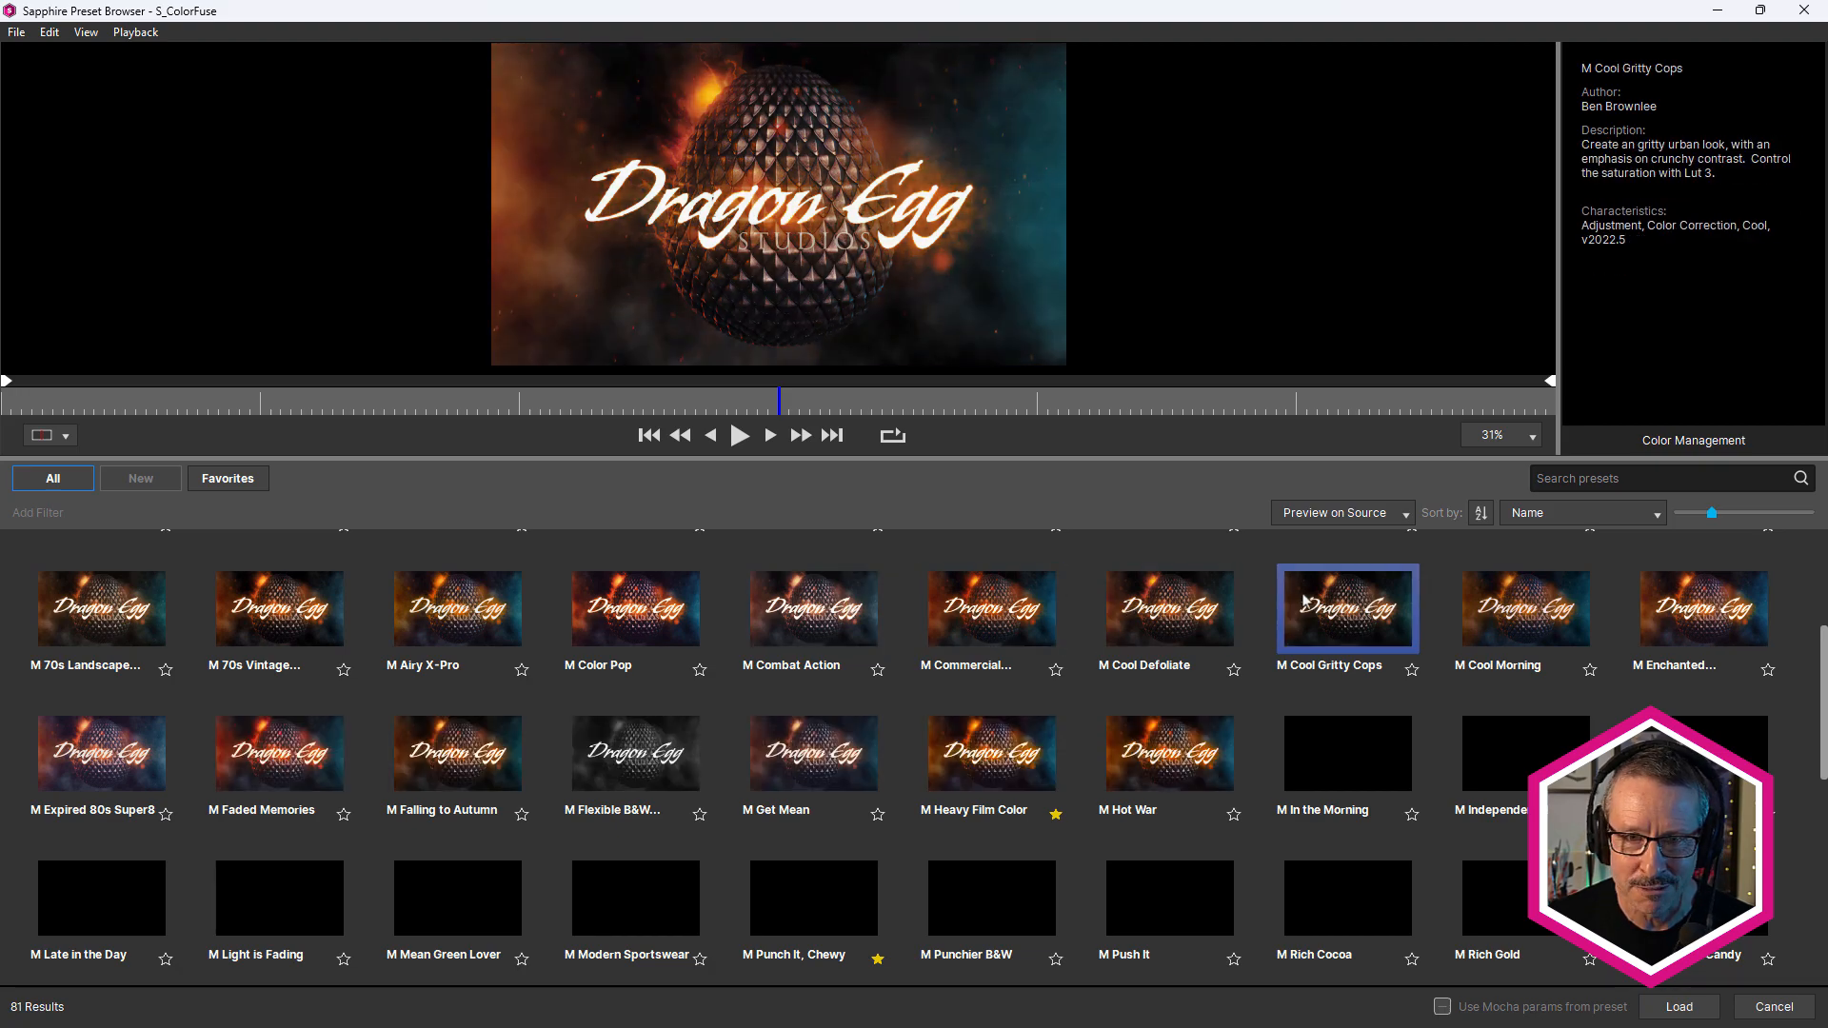
{"action": "left_click", "coordinate": [1560, 605]}
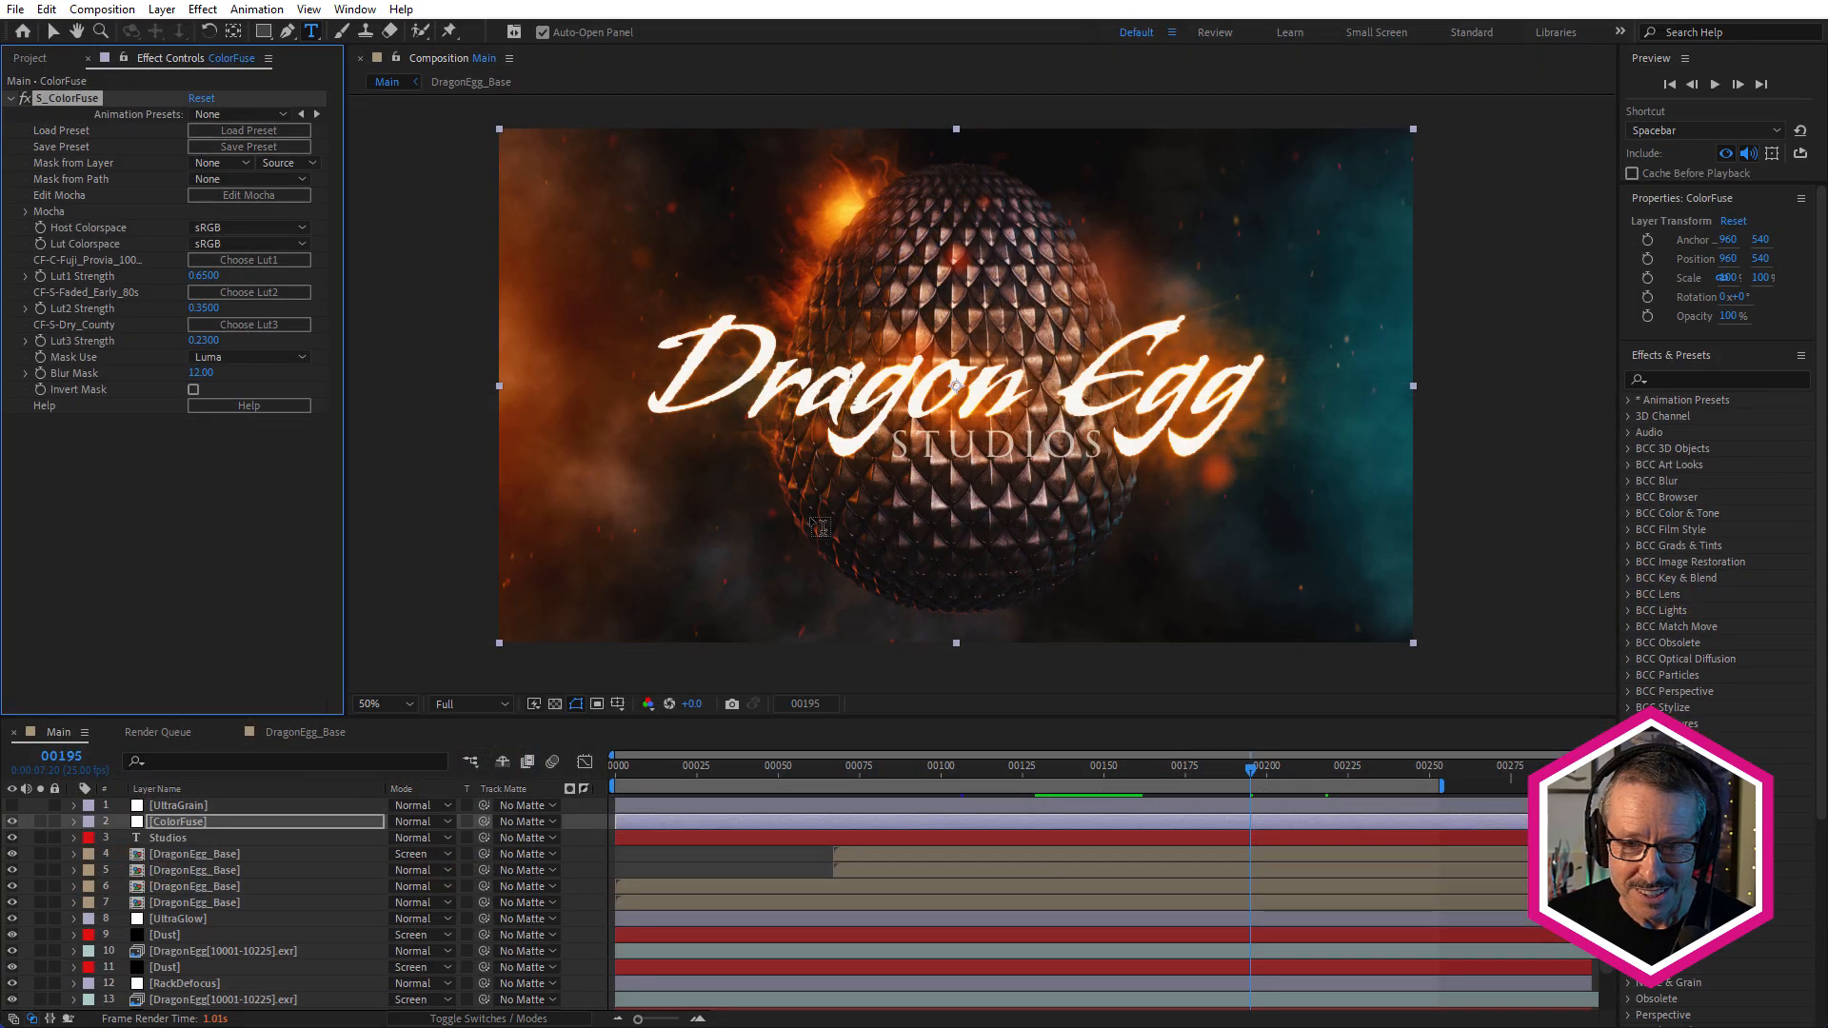
Toggle the ColorFuse layer's visibility off and on to compare the shot before and after grading
{"action": "left_click", "coordinate": [13, 822]}
{"action": "left_click", "coordinate": [12, 821]}
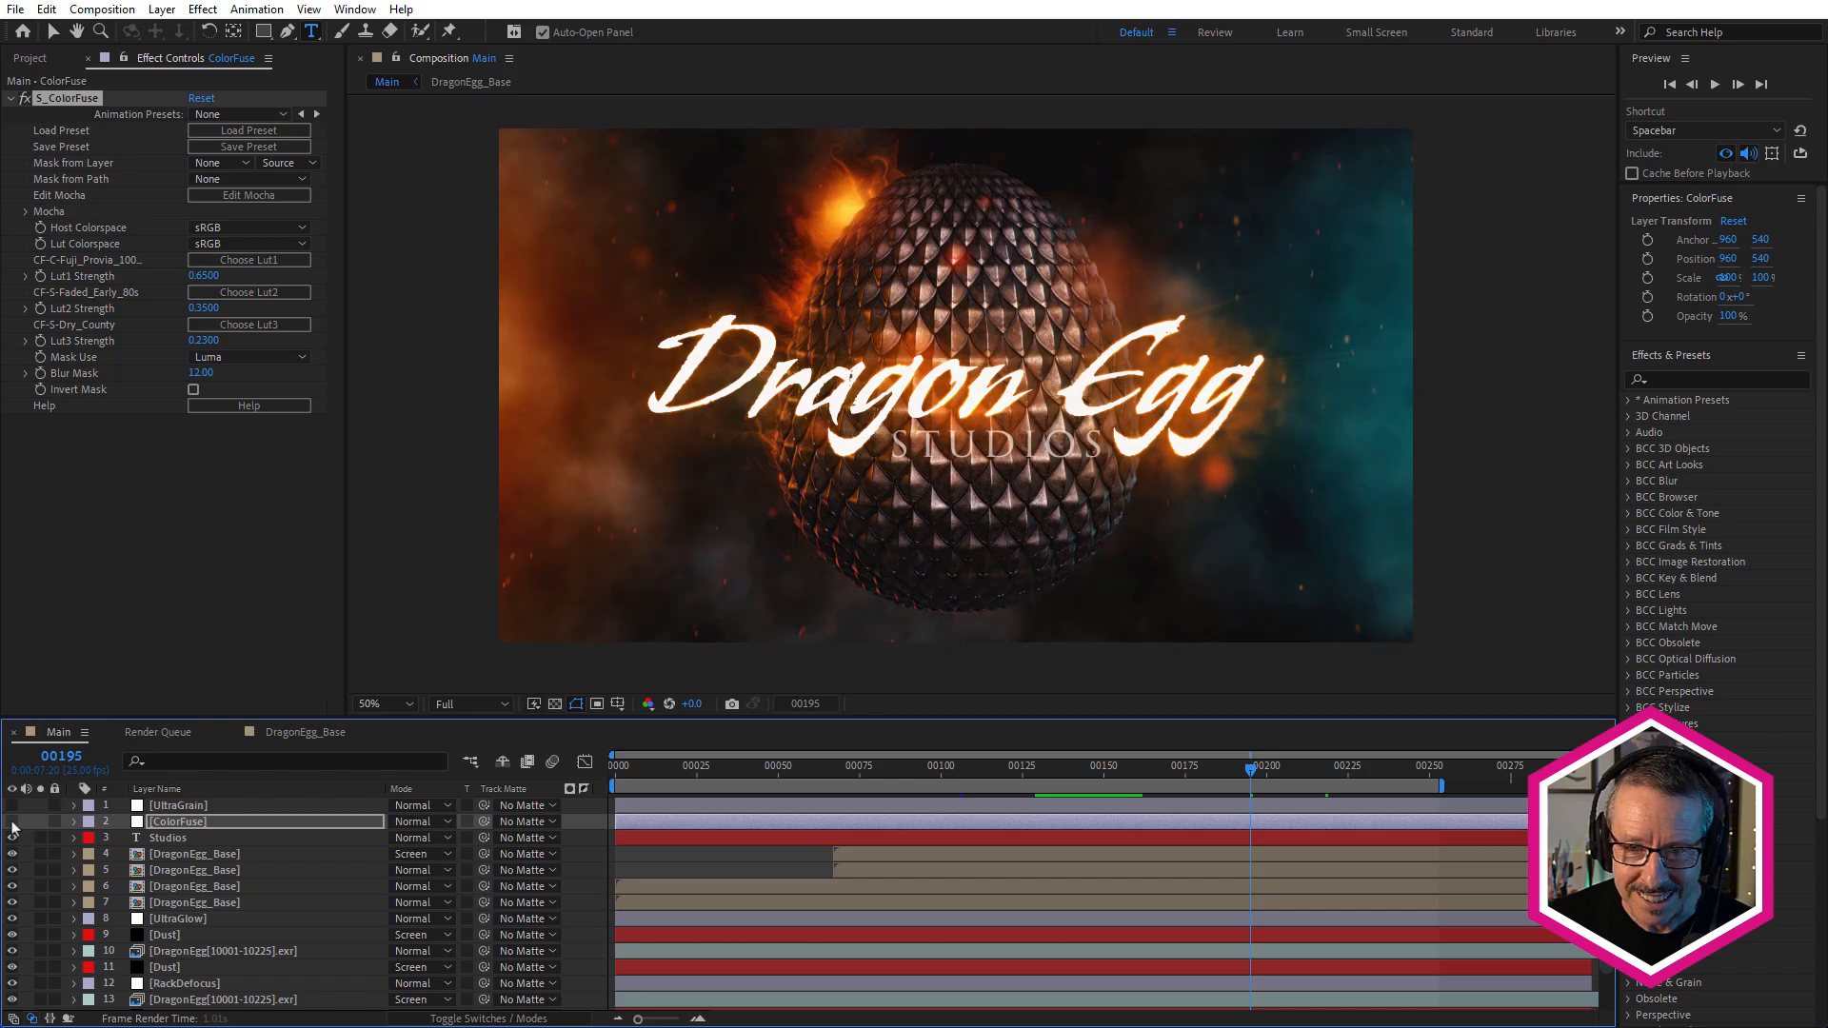
{"action": "left_click", "coordinate": [12, 821]}
{"action": "left_click", "coordinate": [12, 822]}
Make the UltraGrain layer visible, toggling it to compare the dark area beside the title's D with and without grain at pixel level
{"action": "left_click", "coordinate": [178, 805]}
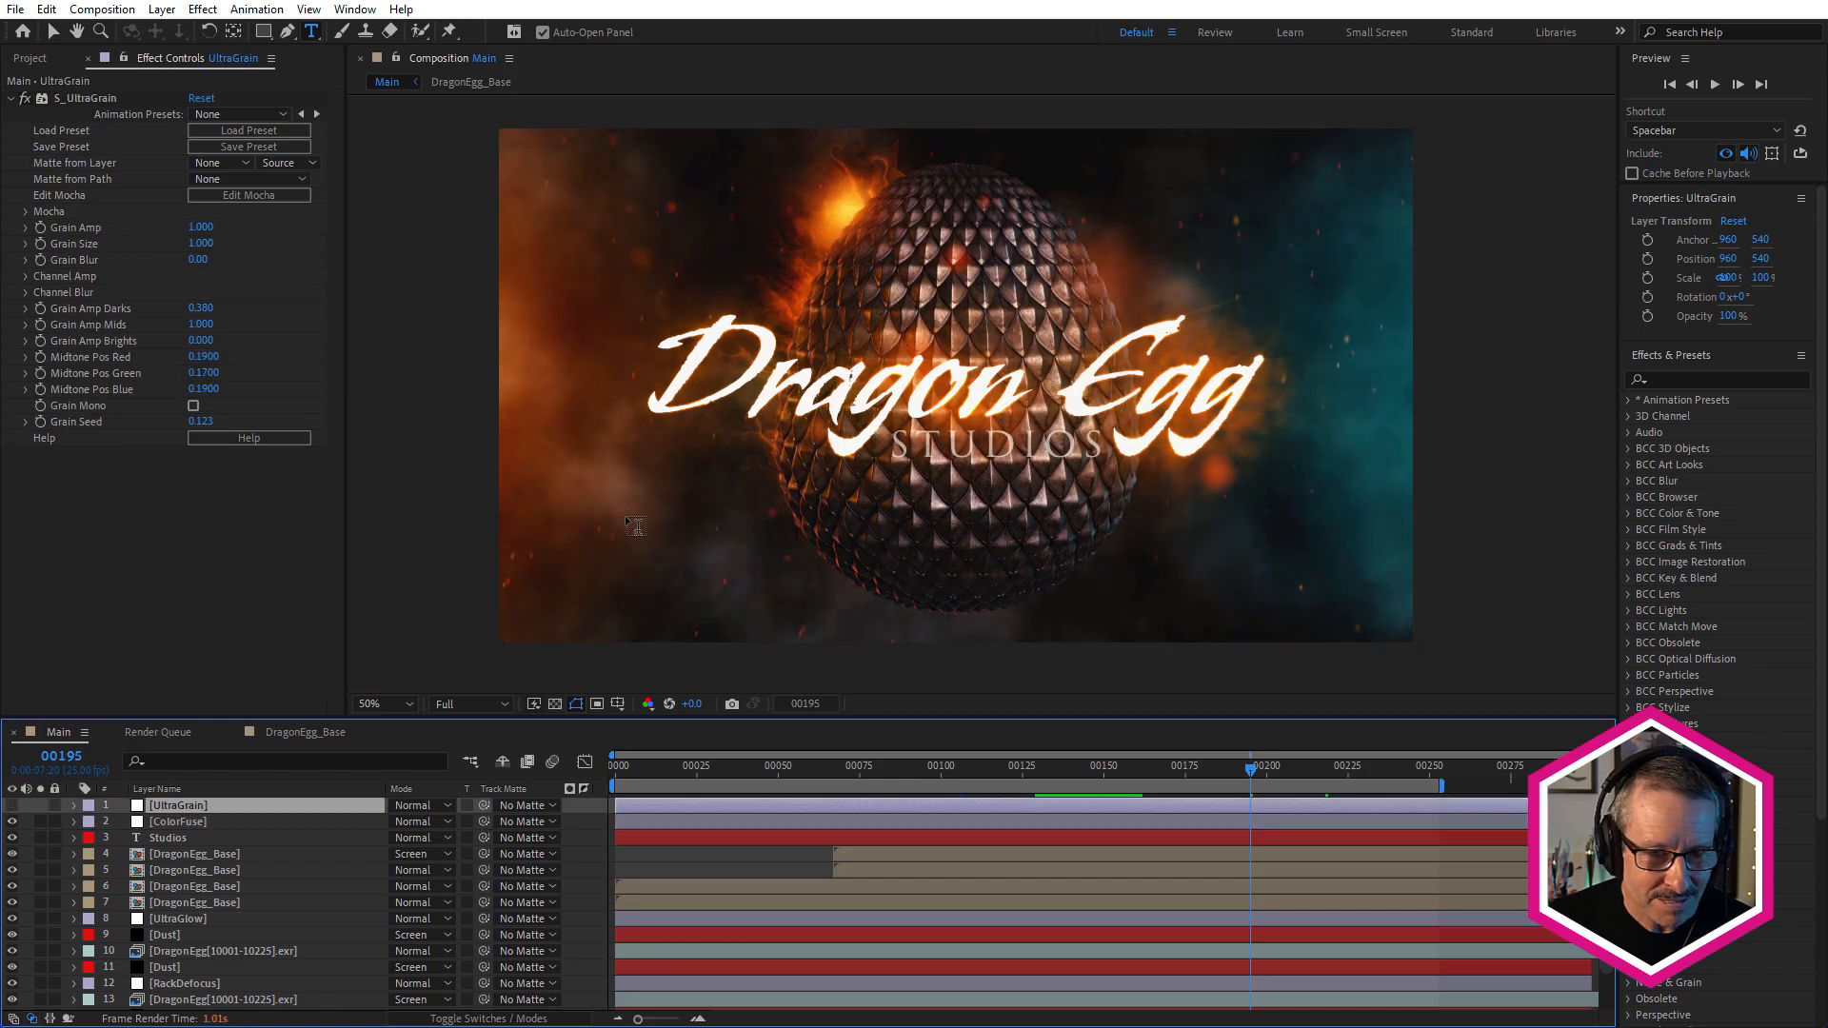
{"action": "scroll", "coordinate": [681, 390], "scroll_direction": "up", "scroll_amount": 6}
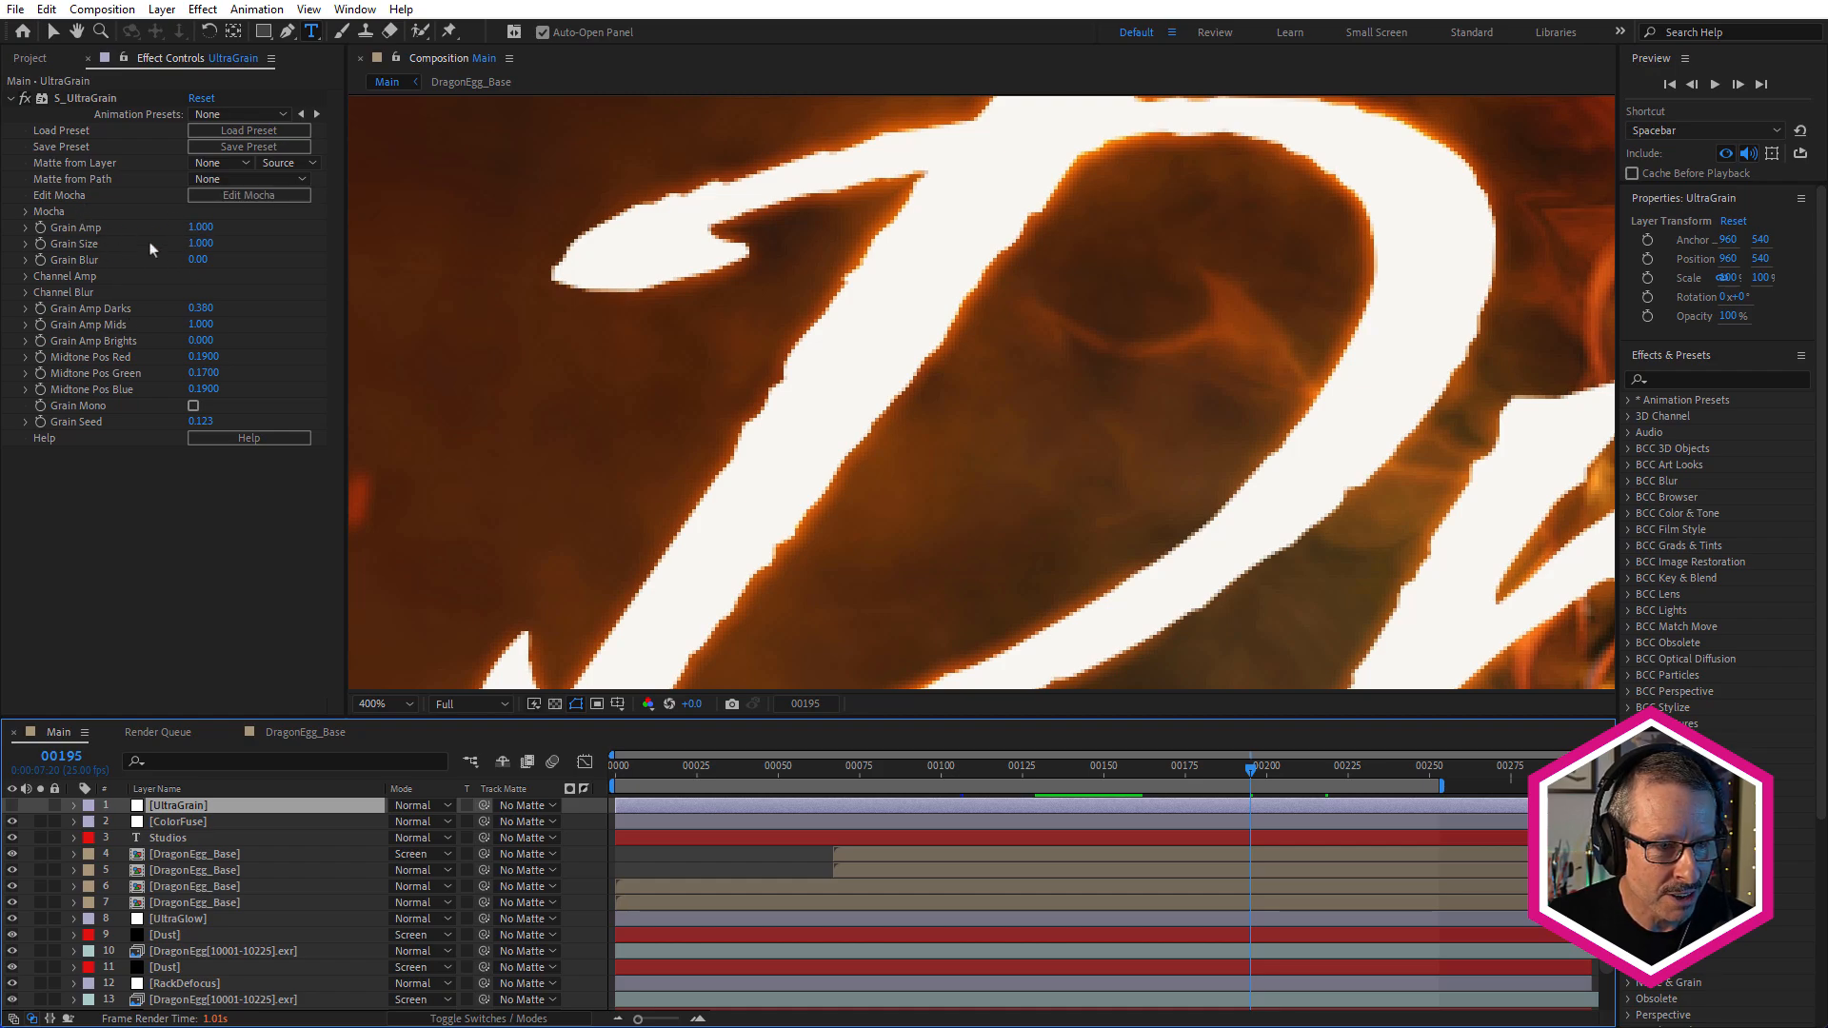
{"action": "left_click", "coordinate": [12, 806]}
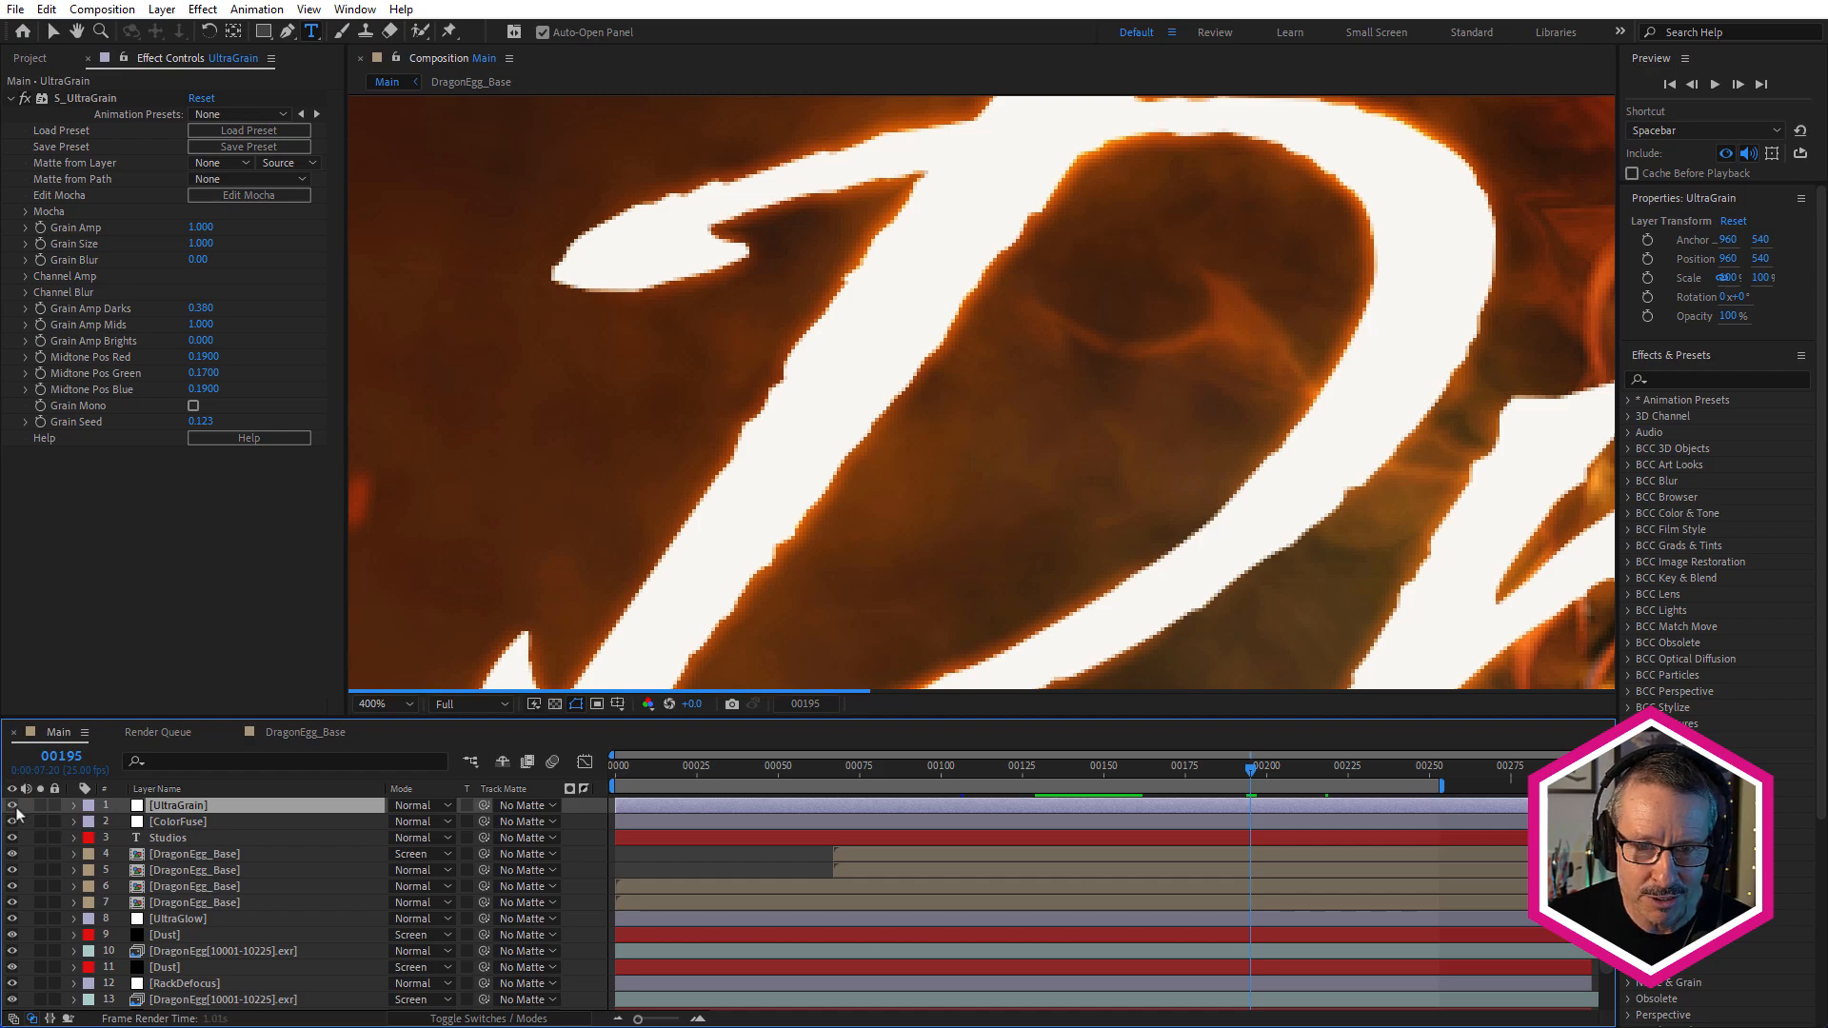
{"action": "scroll", "coordinate": [645, 410], "scroll_direction": "up", "scroll_amount": 2}
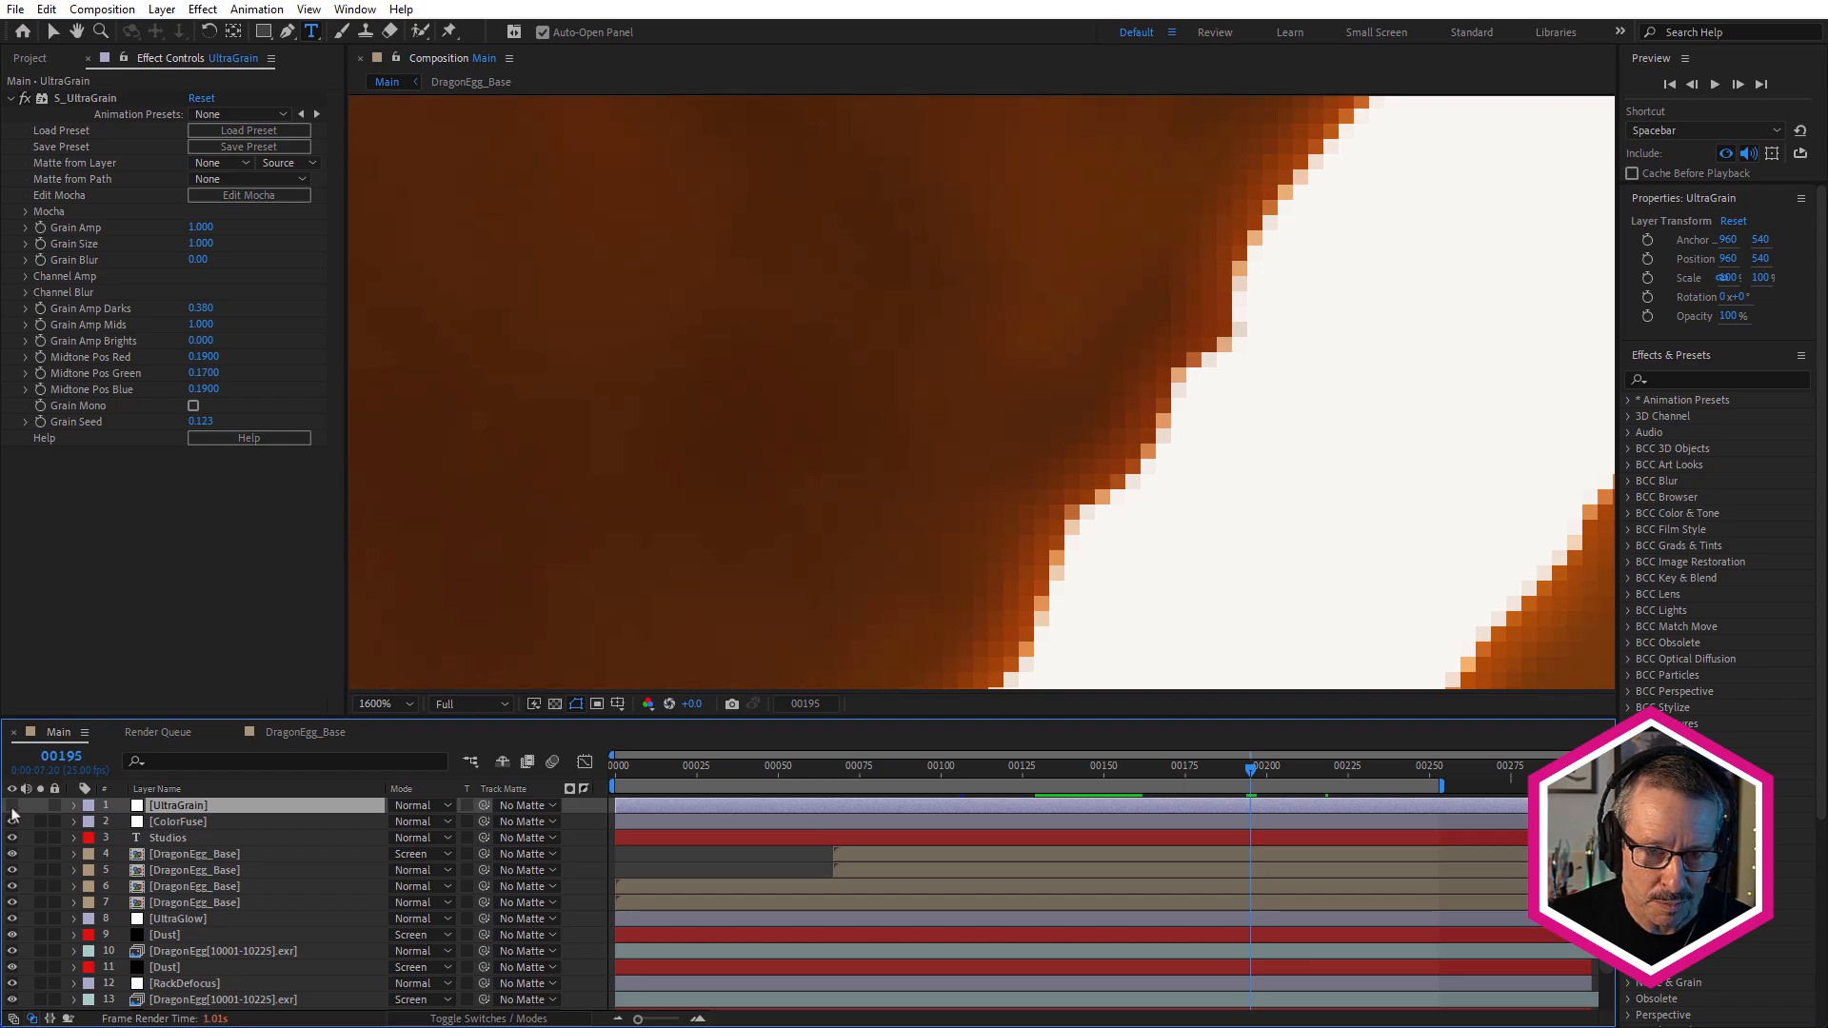
{"action": "left_click", "coordinate": [13, 807]}
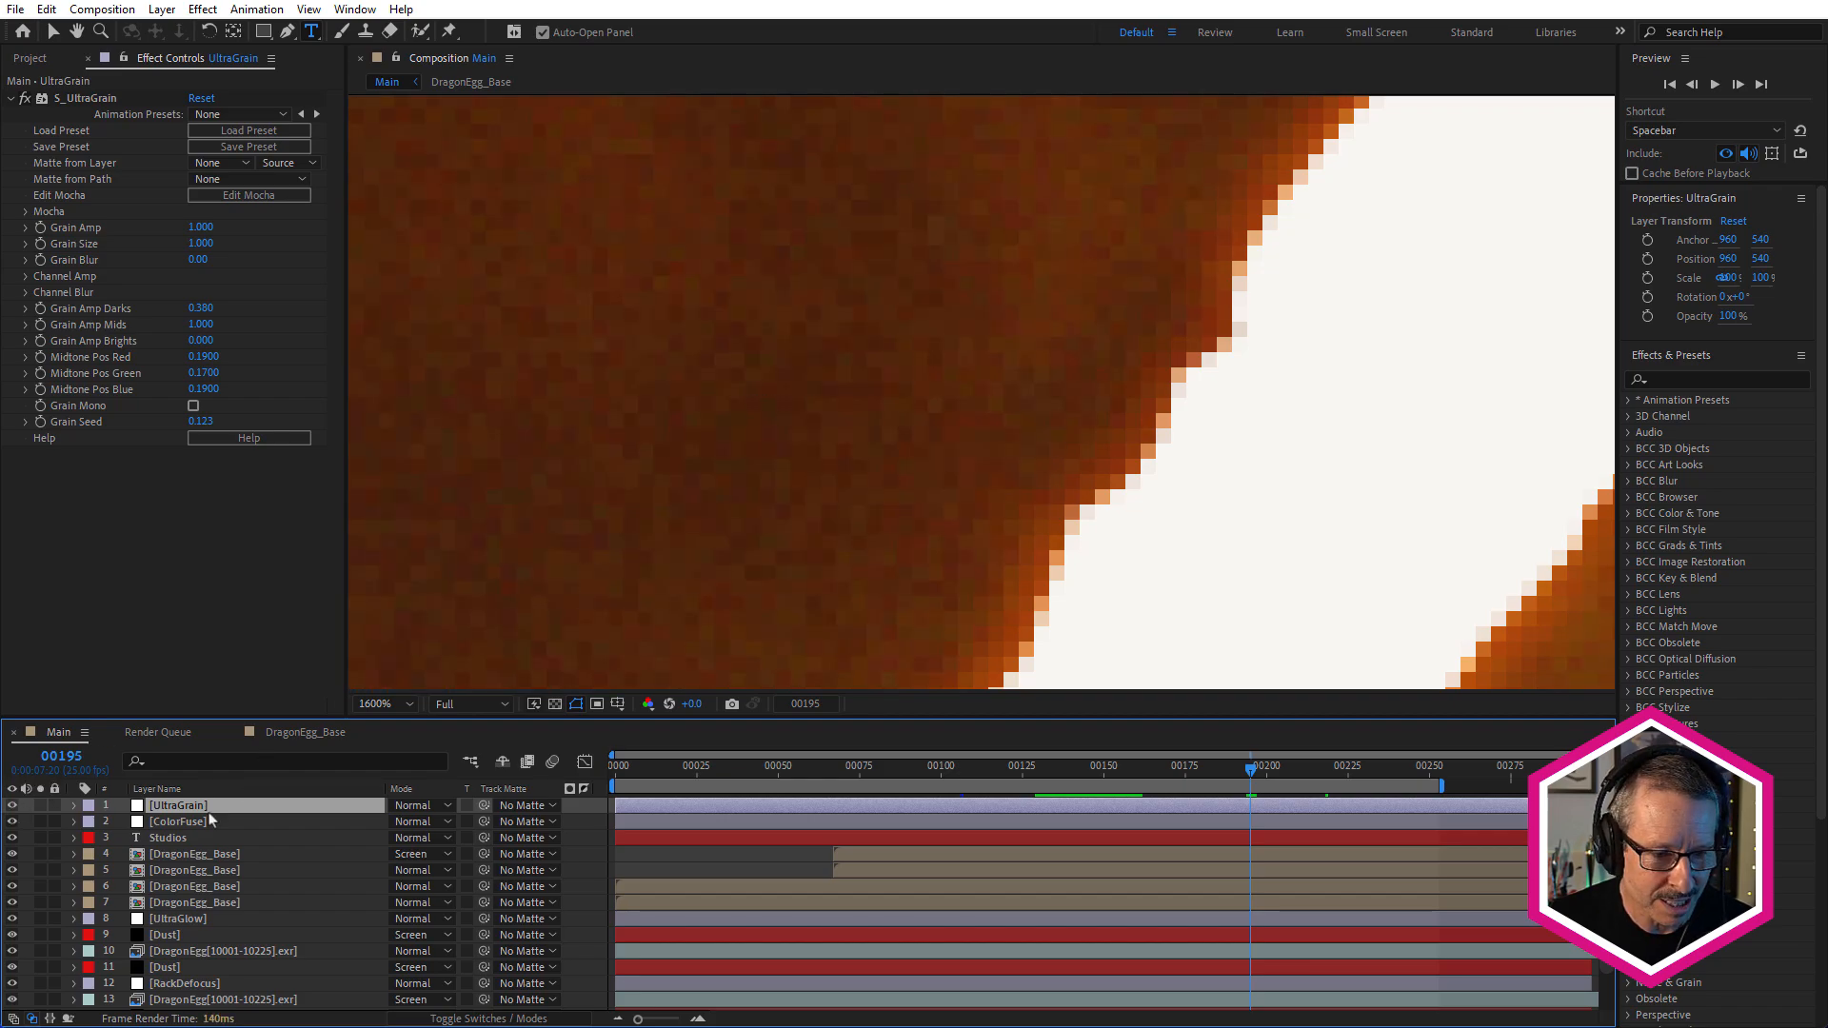
Inspect the grain on the title up close and across the whole frame, and preview the shot at frame 241
{"action": "scroll", "coordinate": [785, 369], "scroll_direction": "down", "scroll_amount": 9}
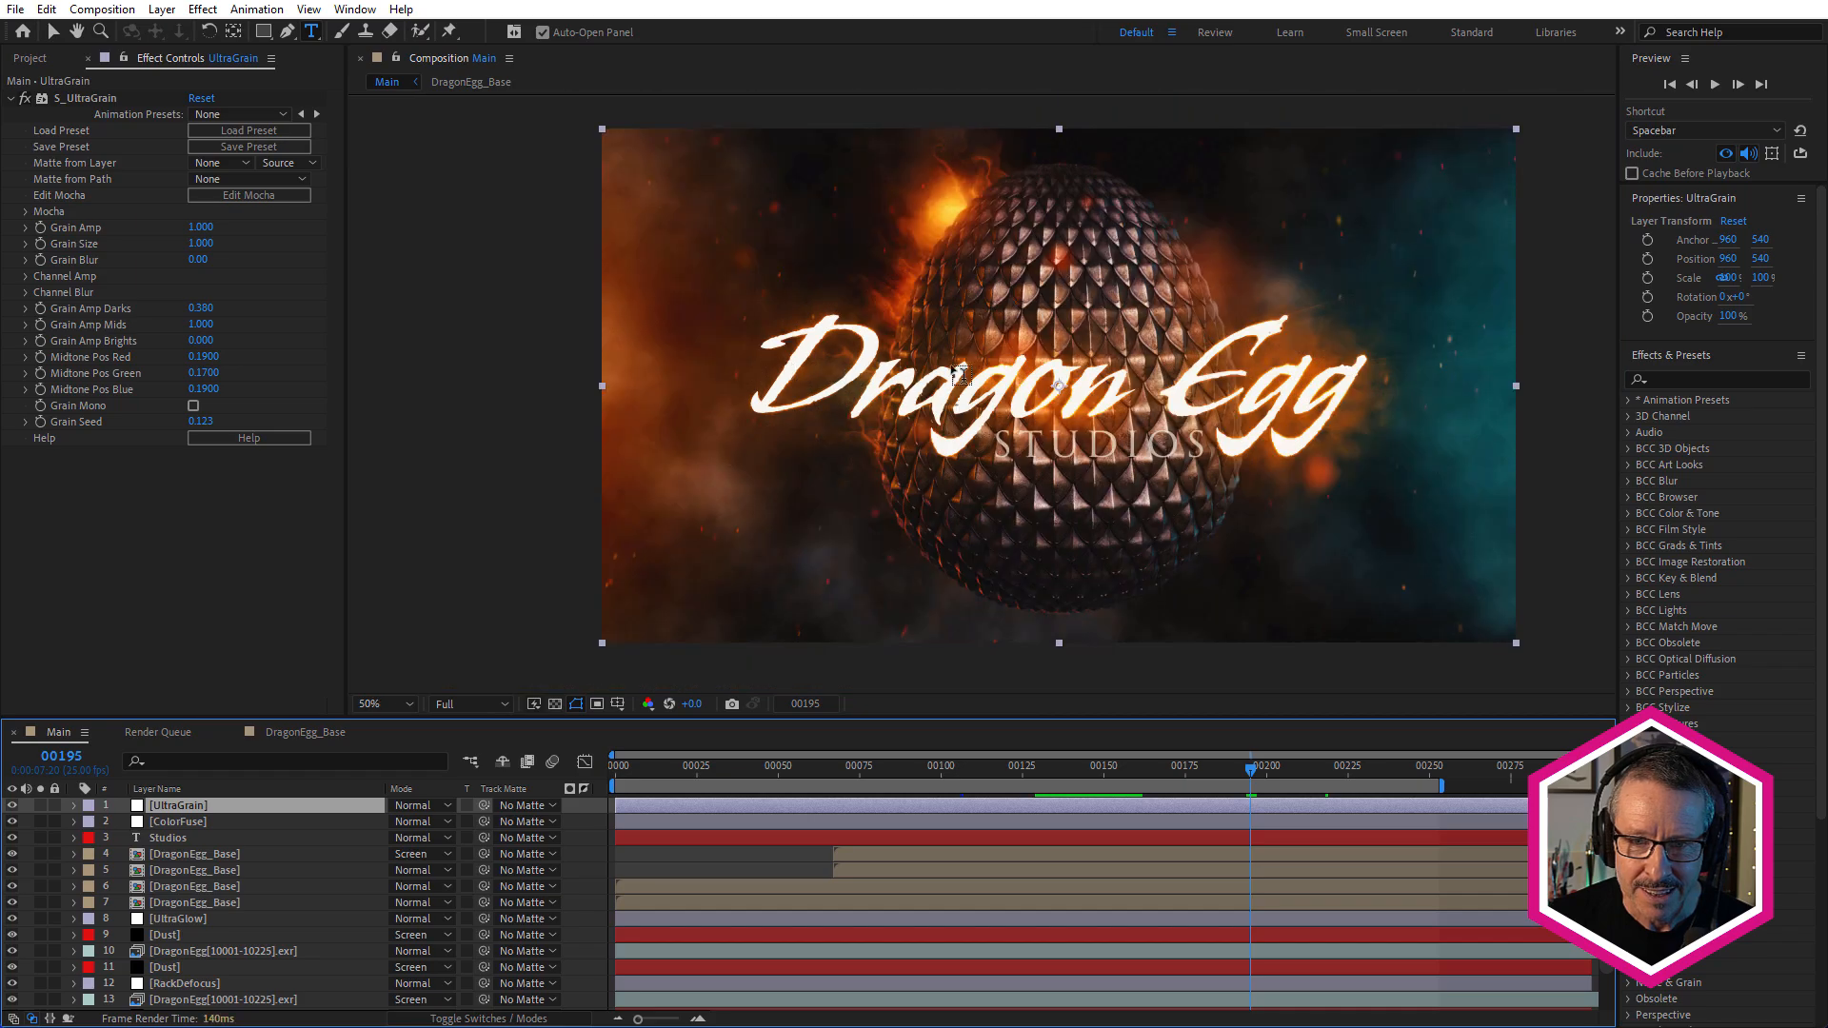
{"action": "scroll", "coordinate": [1078, 386], "scroll_direction": "up", "scroll_amount": 2}
{"action": "scroll", "coordinate": [1079, 386], "scroll_direction": "up", "scroll_amount": 3}
{"action": "scroll", "coordinate": [1077, 386], "scroll_direction": "down", "scroll_amount": 6}
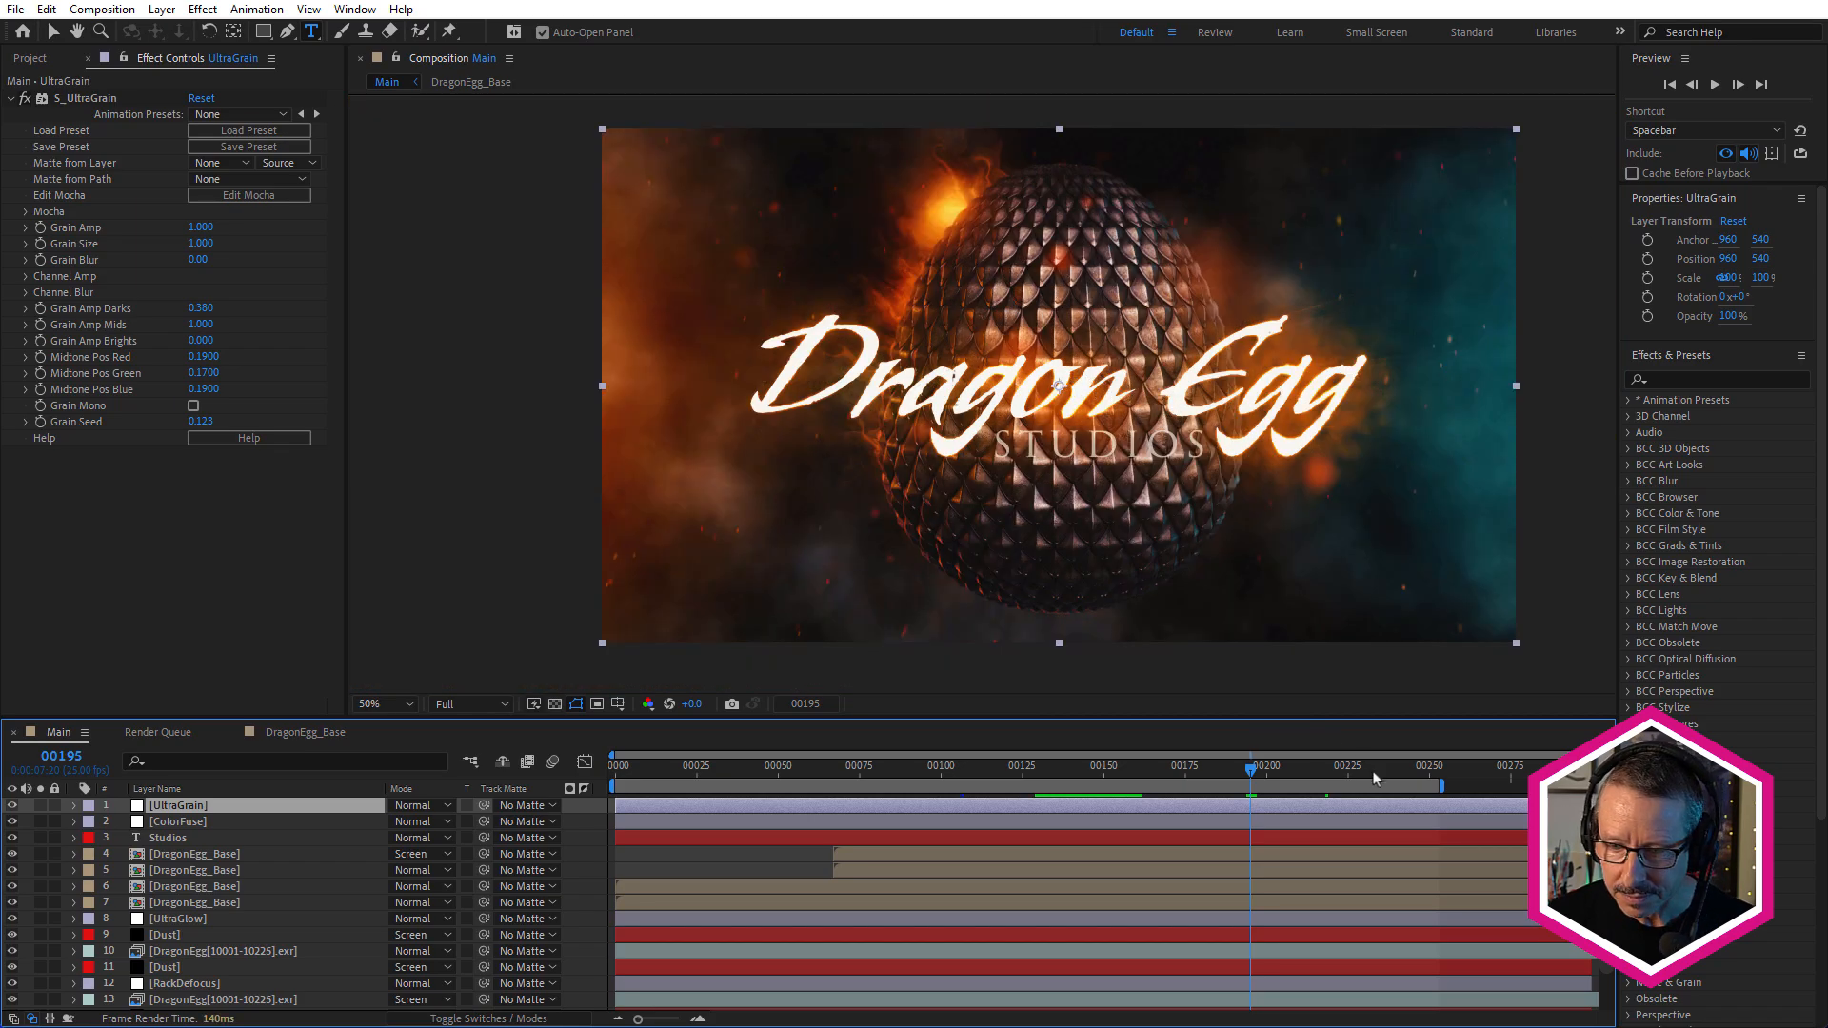
{"action": "left_click", "coordinate": [1399, 773]}
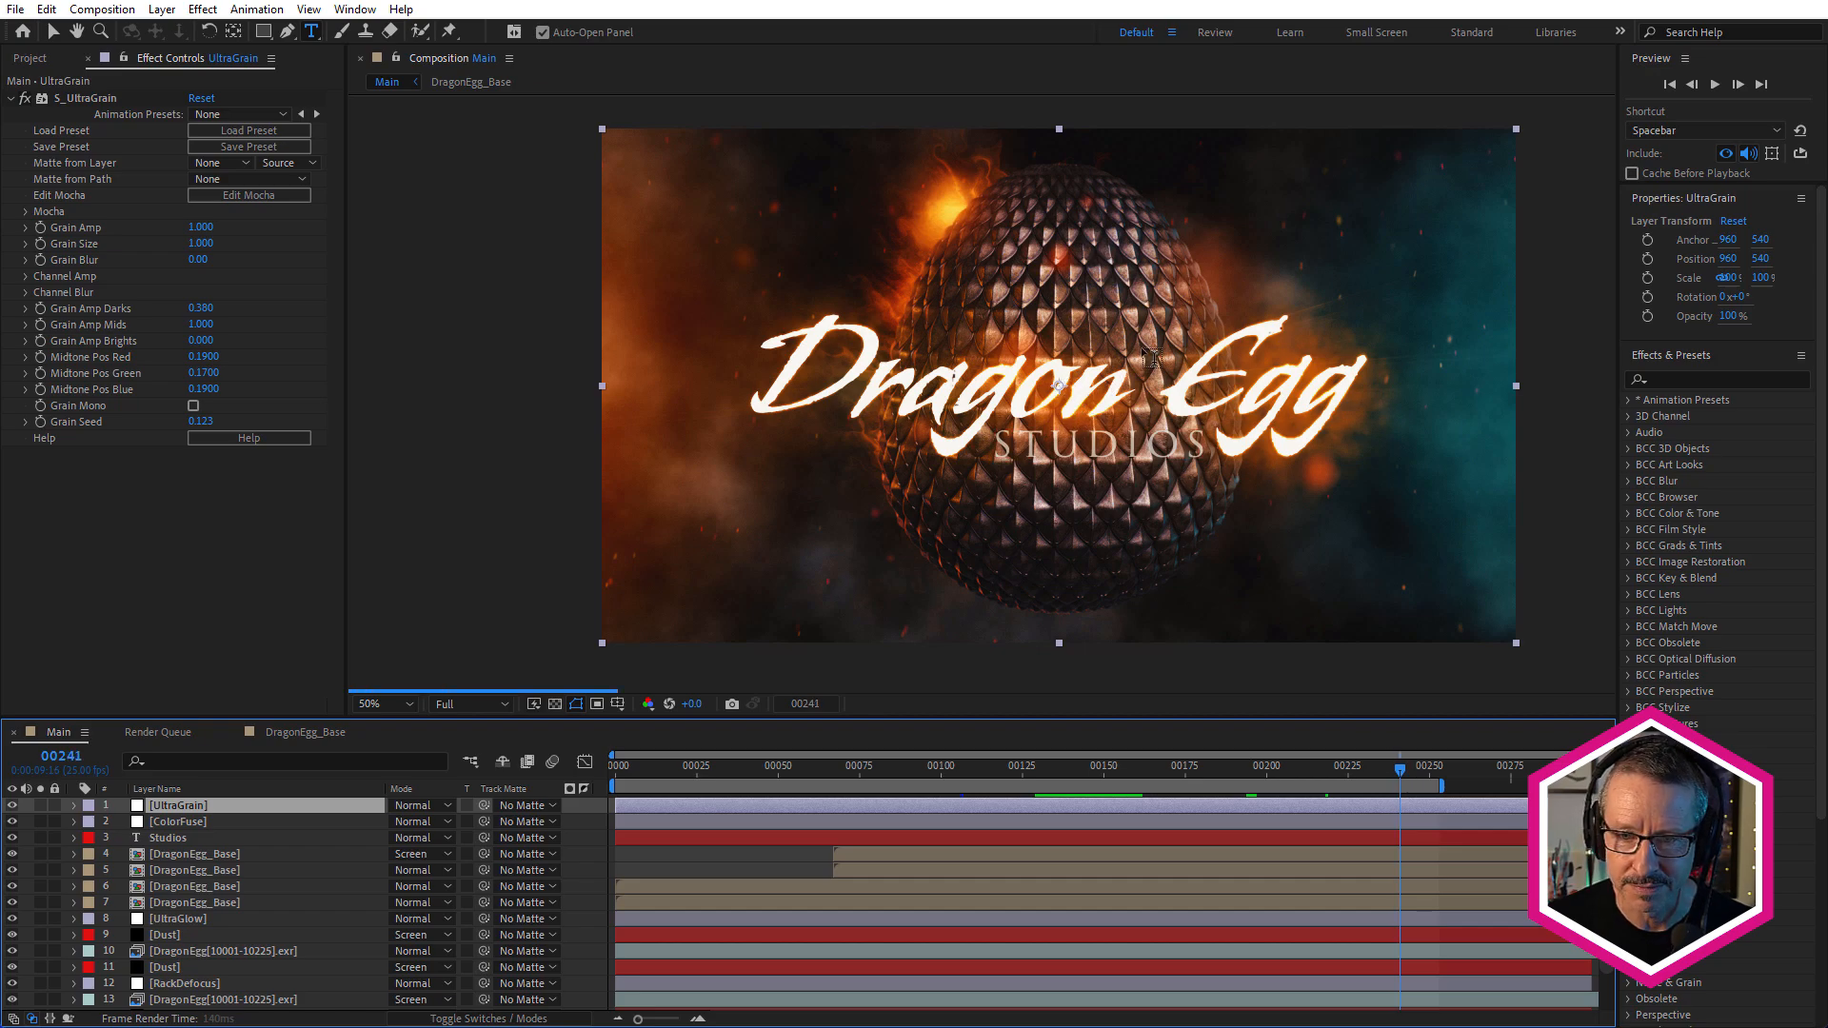